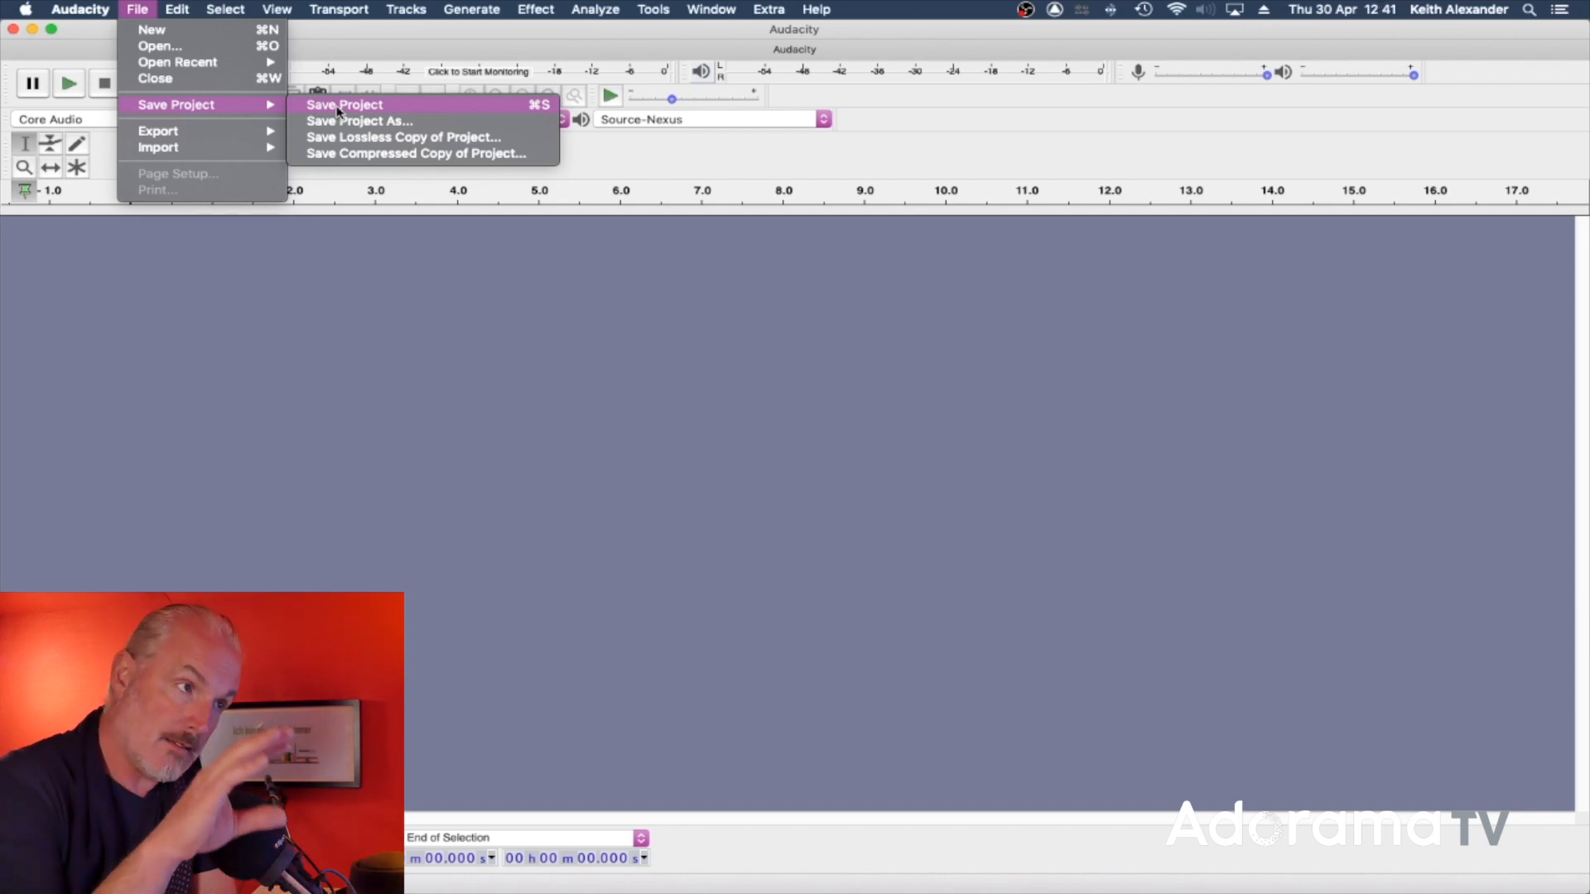
# Step: Save the empty project as "Adorama Scene" in the Documents folder
pyautogui.click(338, 105)
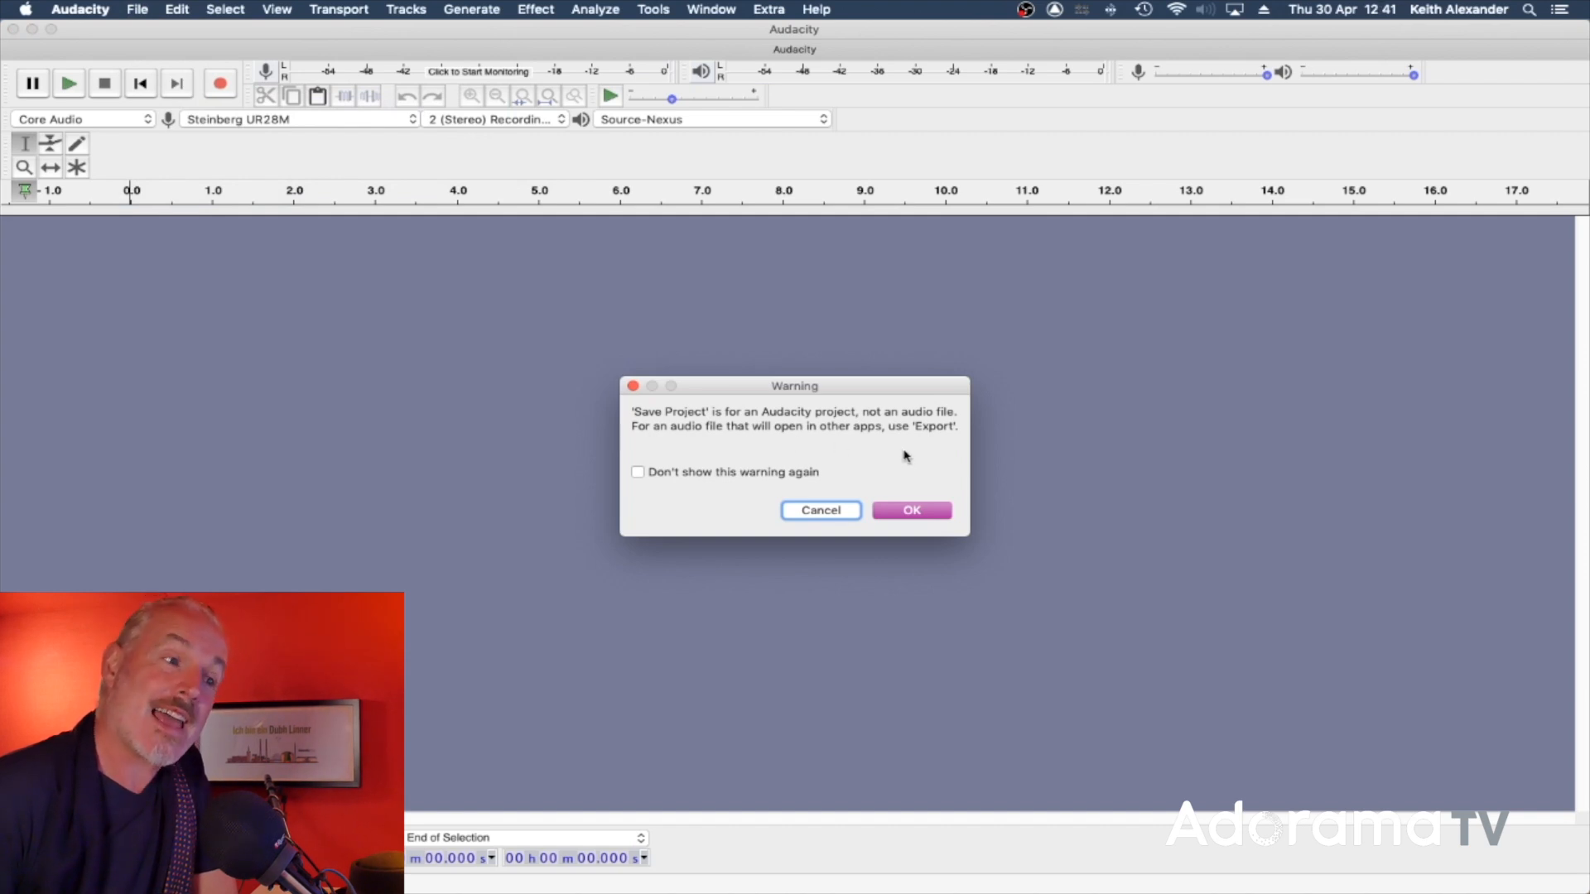
pyautogui.click(904, 514)
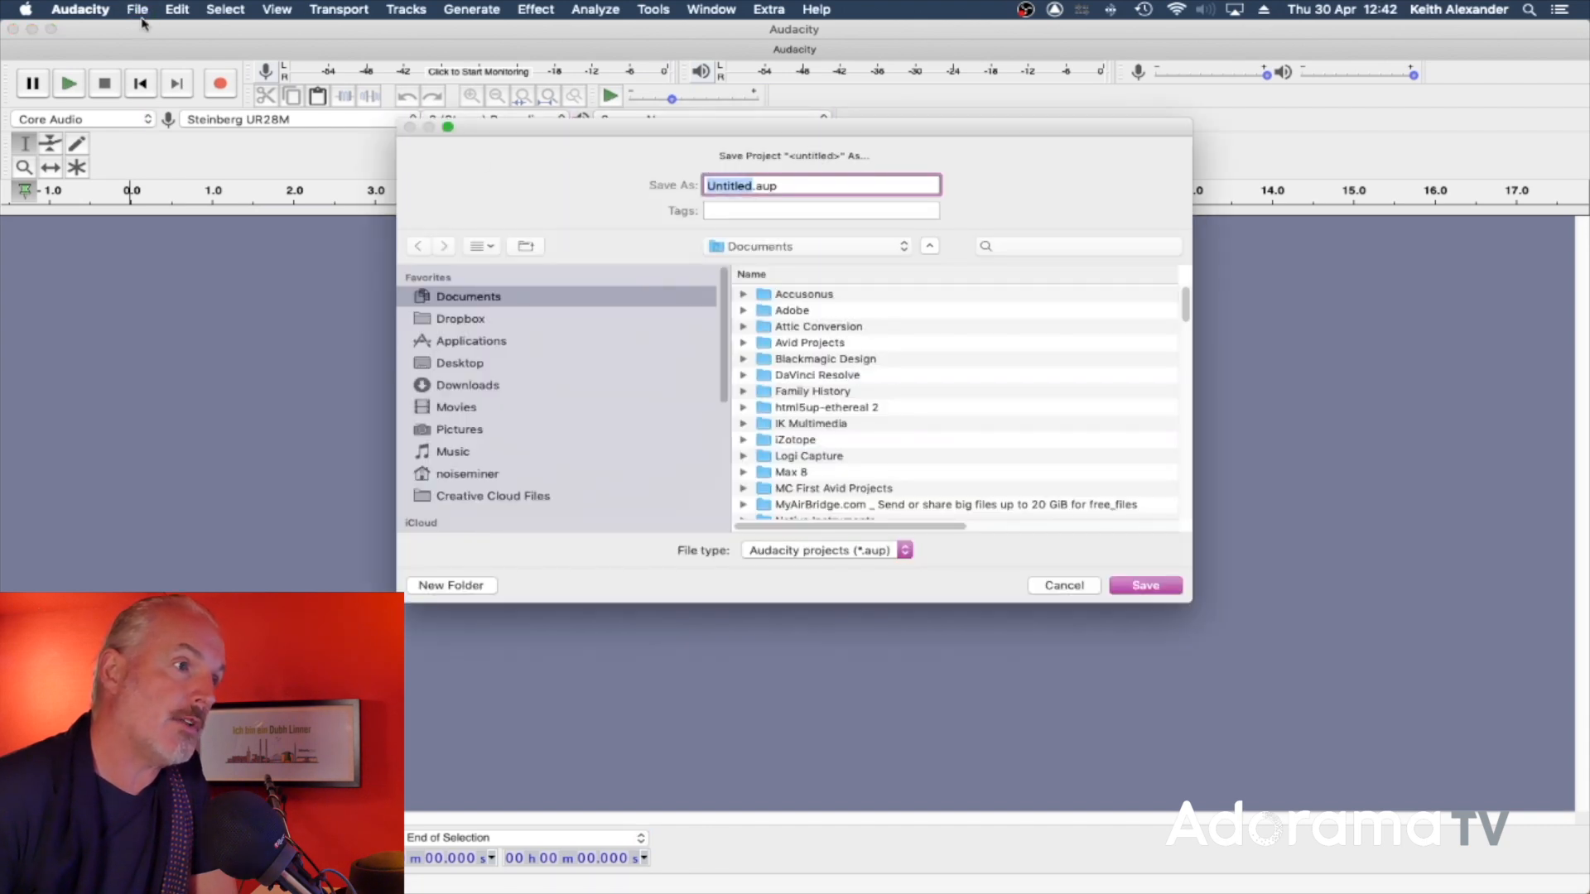
pyautogui.write('Adorama')
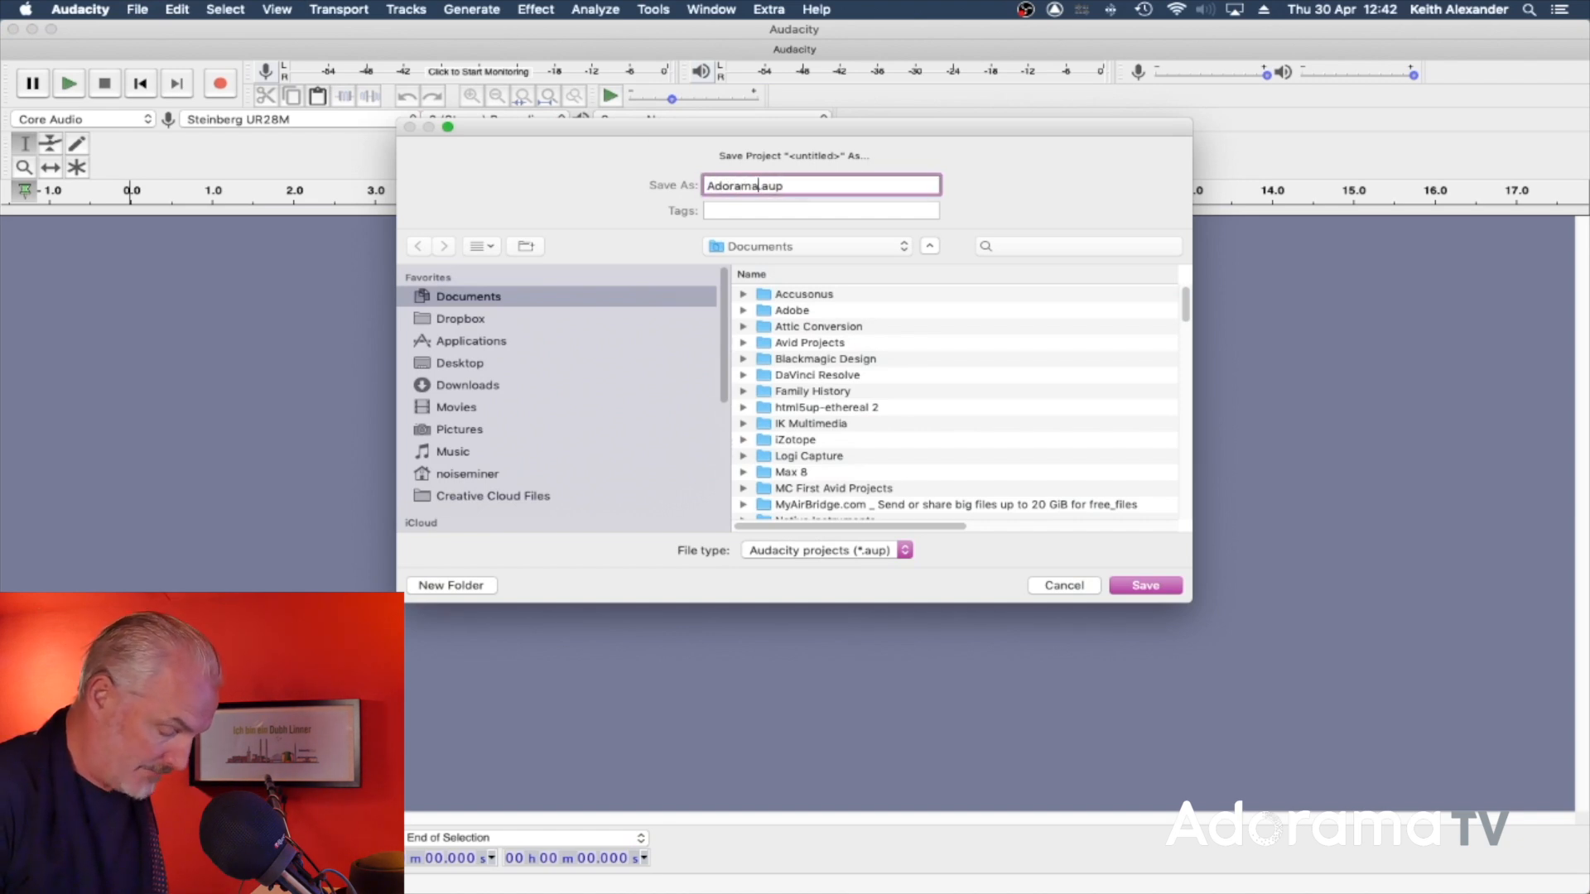
pyautogui.write(' Scene')
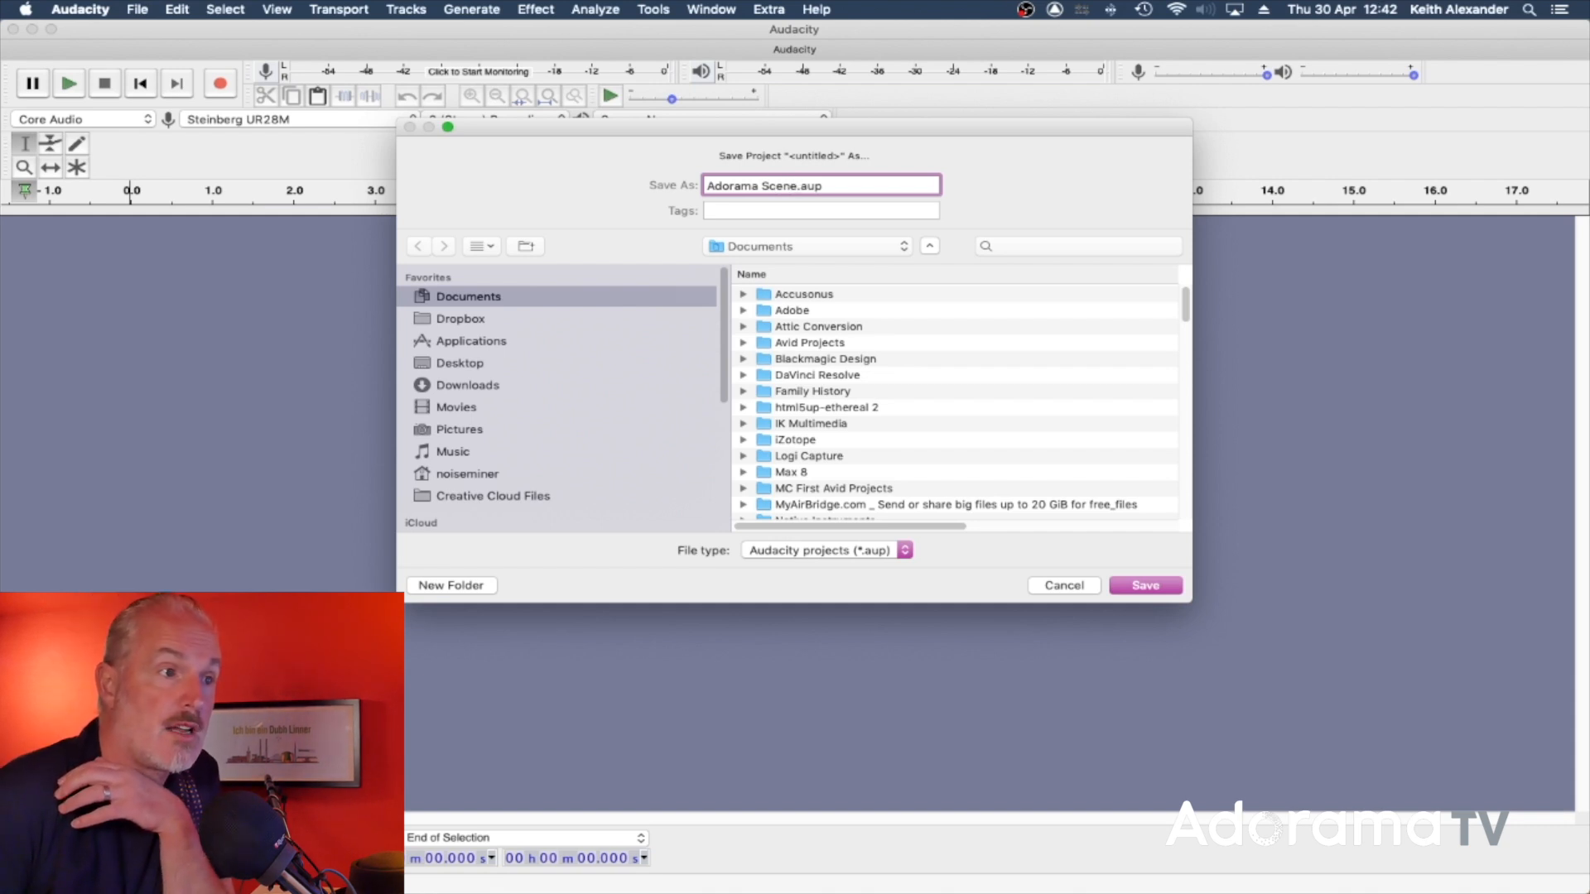
pyautogui.press('Return')
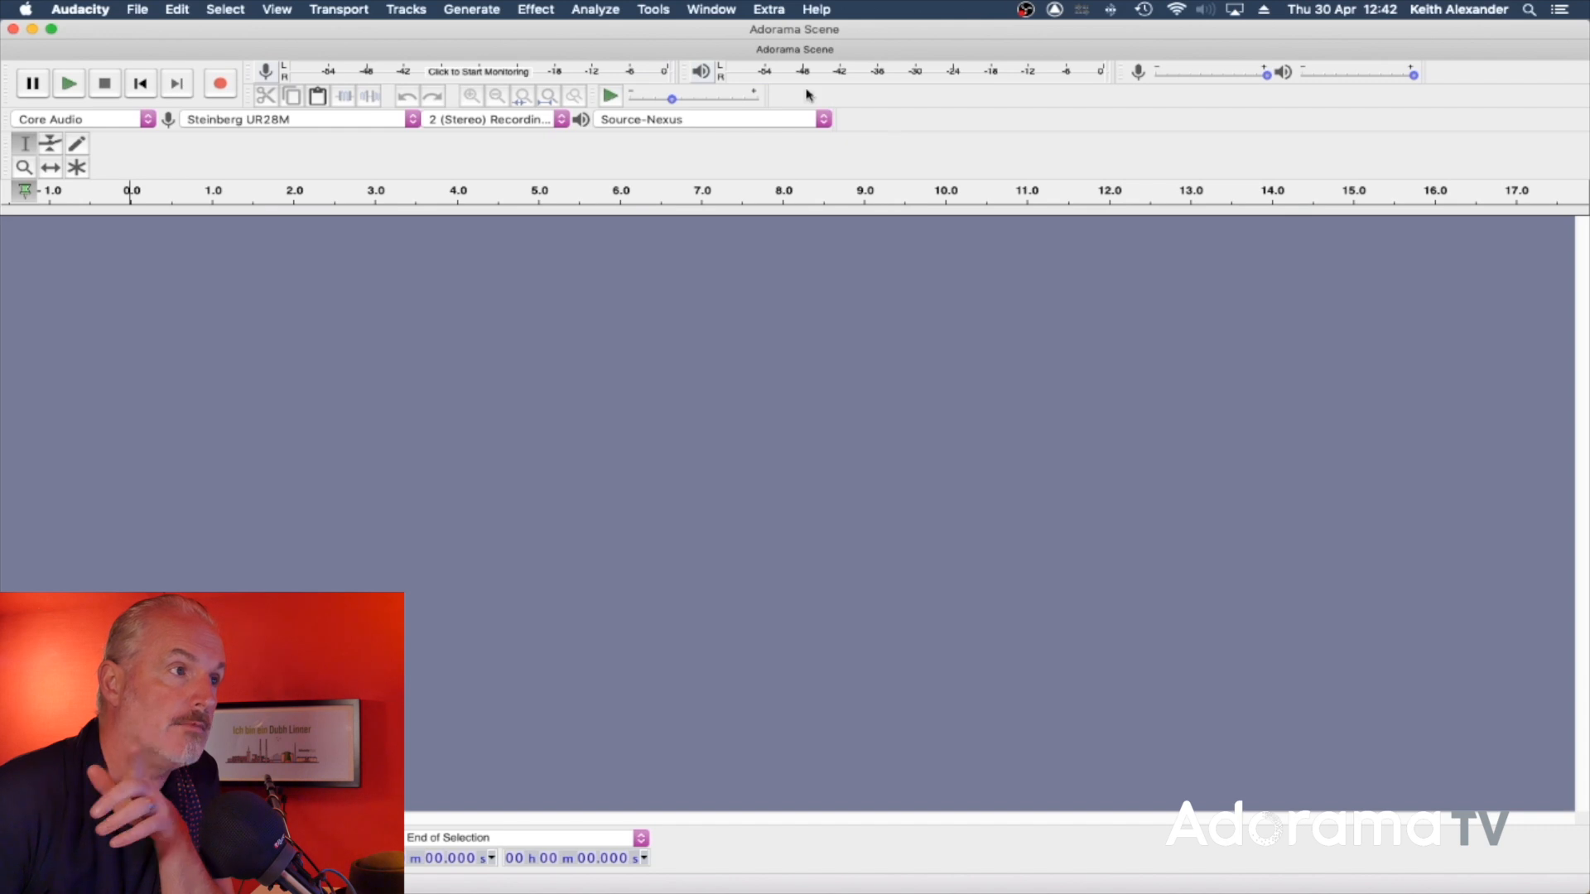
# Step: Add a new stereo track to the project
pyautogui.click(409, 11)
pyautogui.moveTo(410, 38)
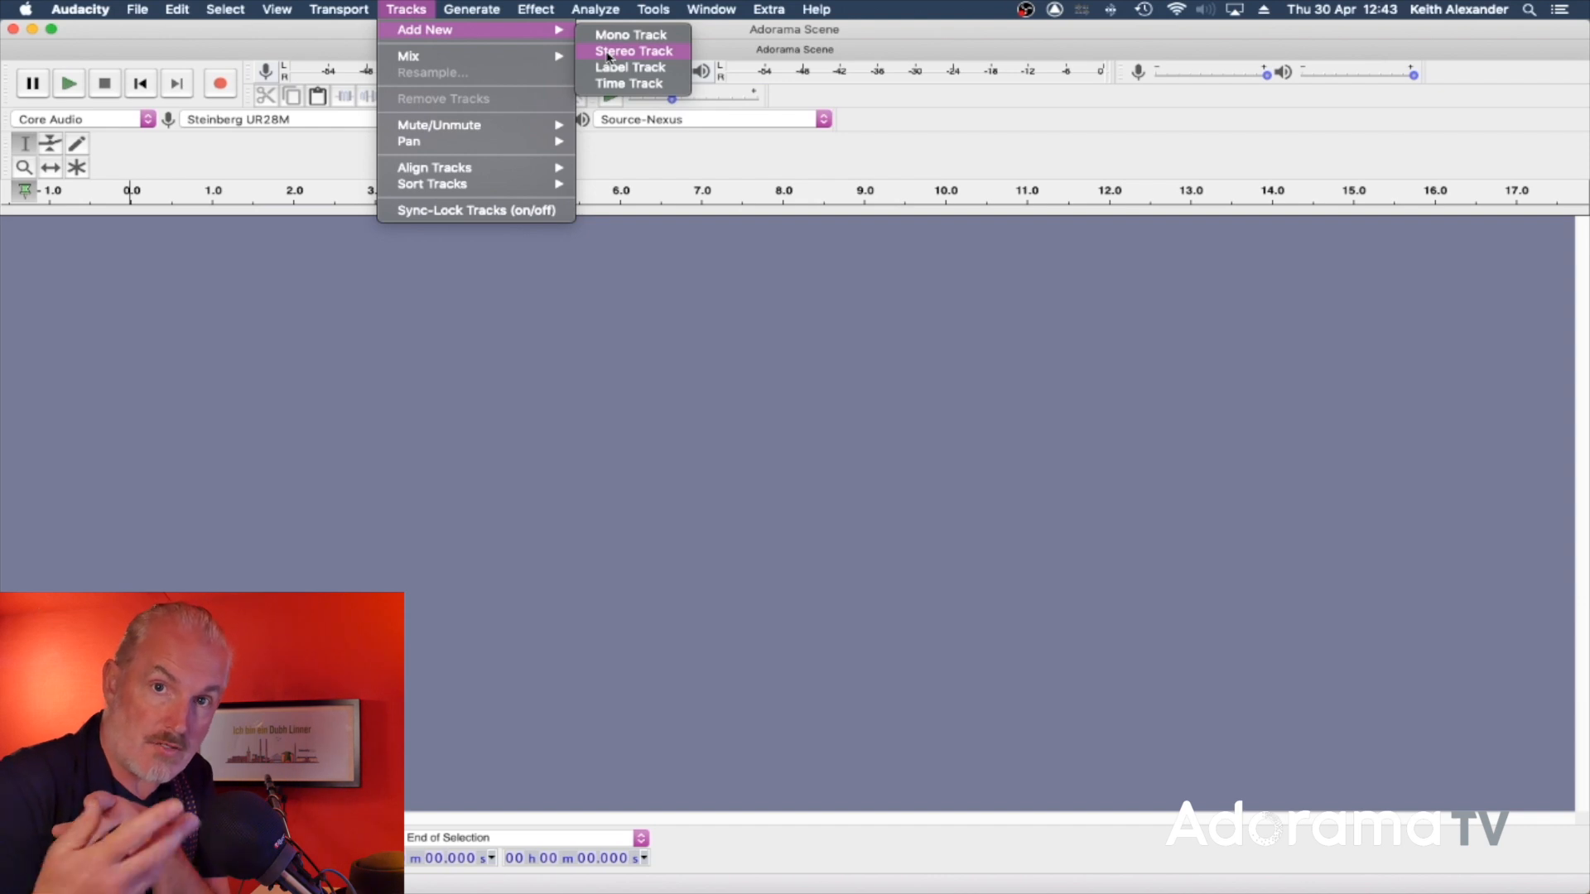
pyautogui.click(609, 53)
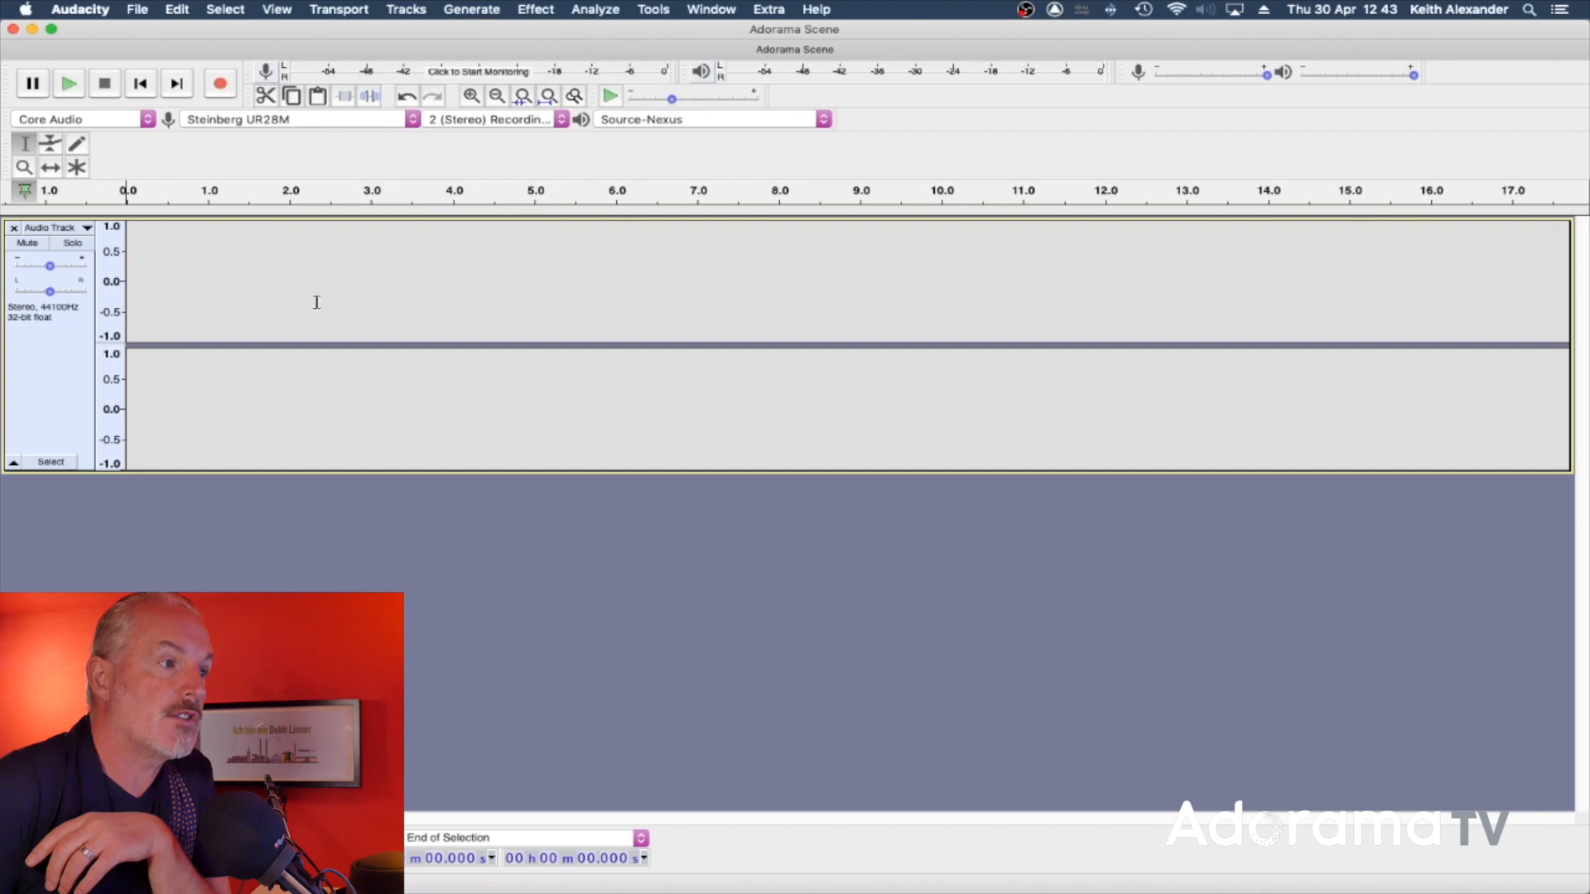
# Step: Rename the new stereo track "Feet"
pyautogui.click(44, 232)
pyautogui.click(50, 244)
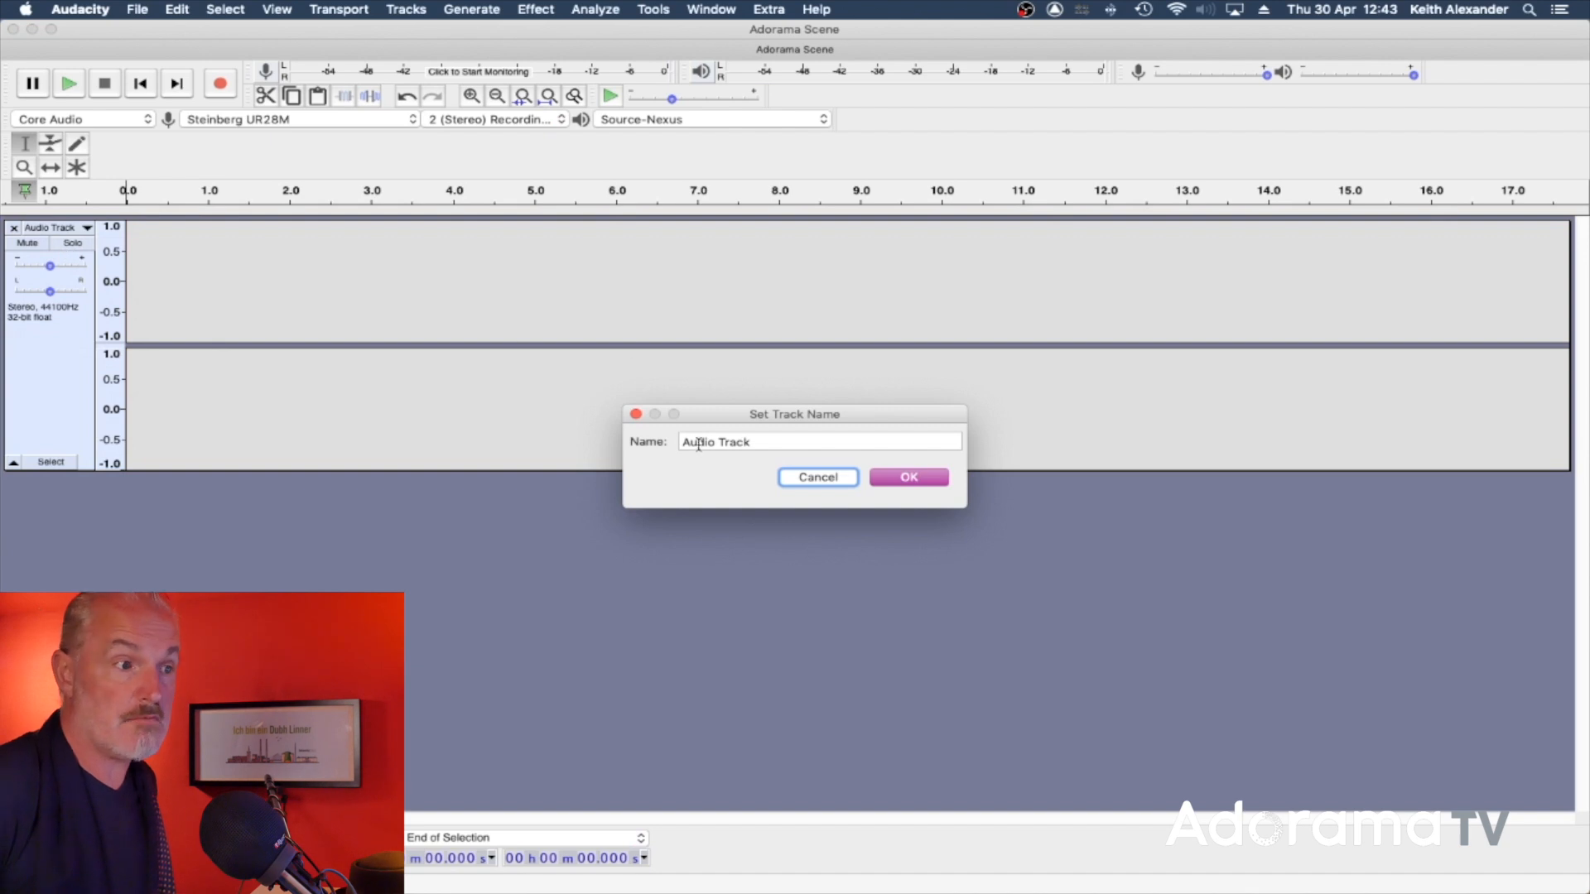
pyautogui.tripleClick(698, 444)
pyautogui.write('Feet')
pyautogui.press('Return')
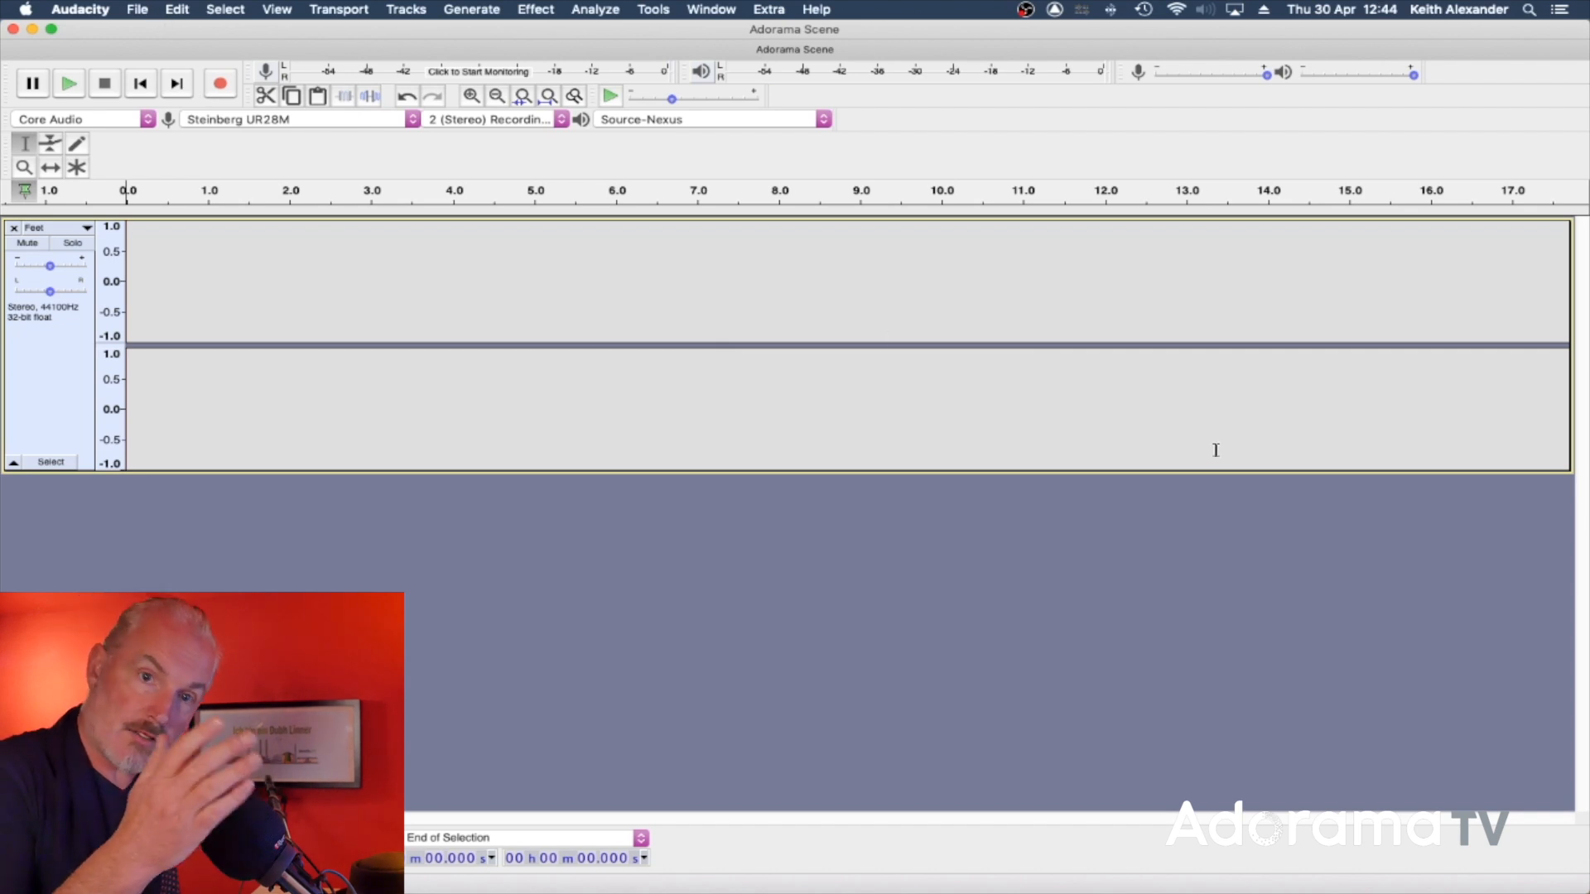
# Step: Start an audio import and browse to the SFX folder on the NoiseMiner_SFX drive
pyautogui.press('r')
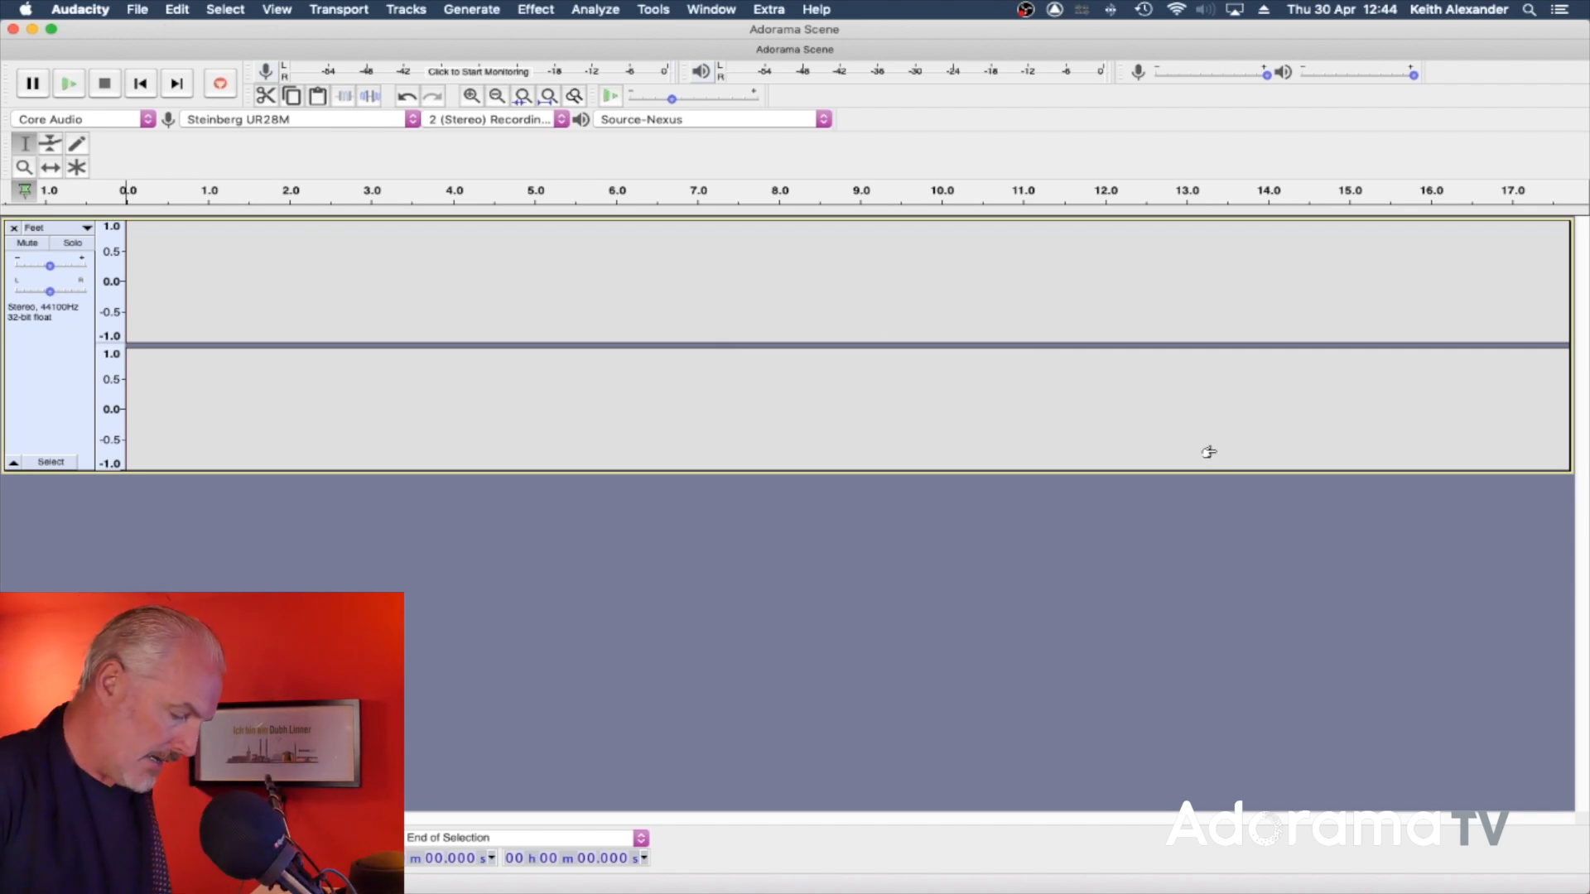
pyautogui.press('shift+super+i')
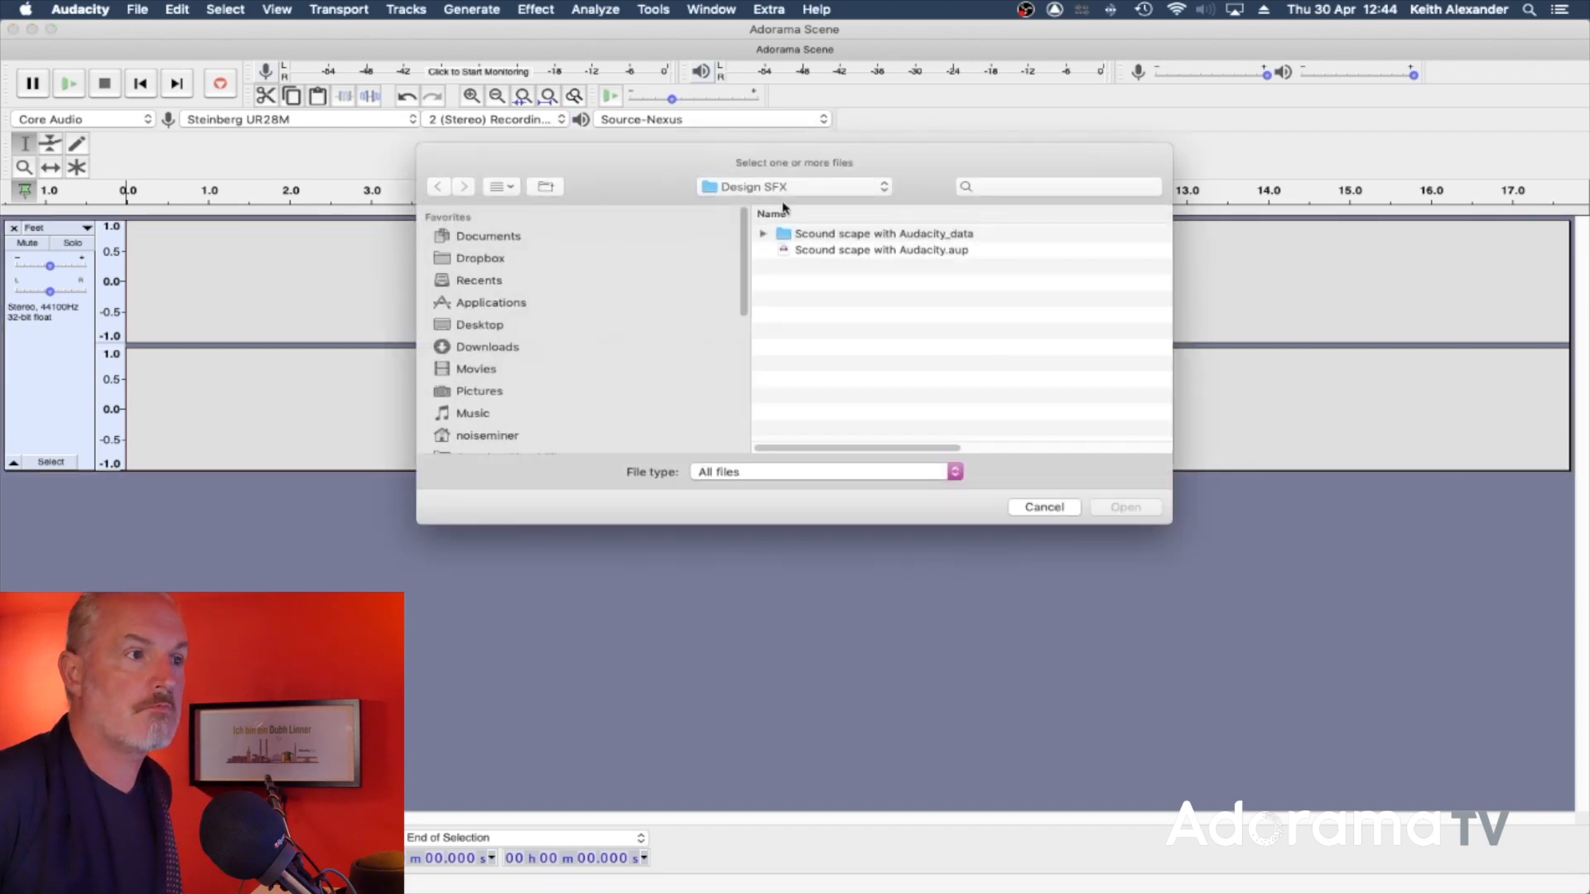
pyautogui.click(811, 189)
pyautogui.click(780, 241)
pyautogui.doubleClick(822, 284)
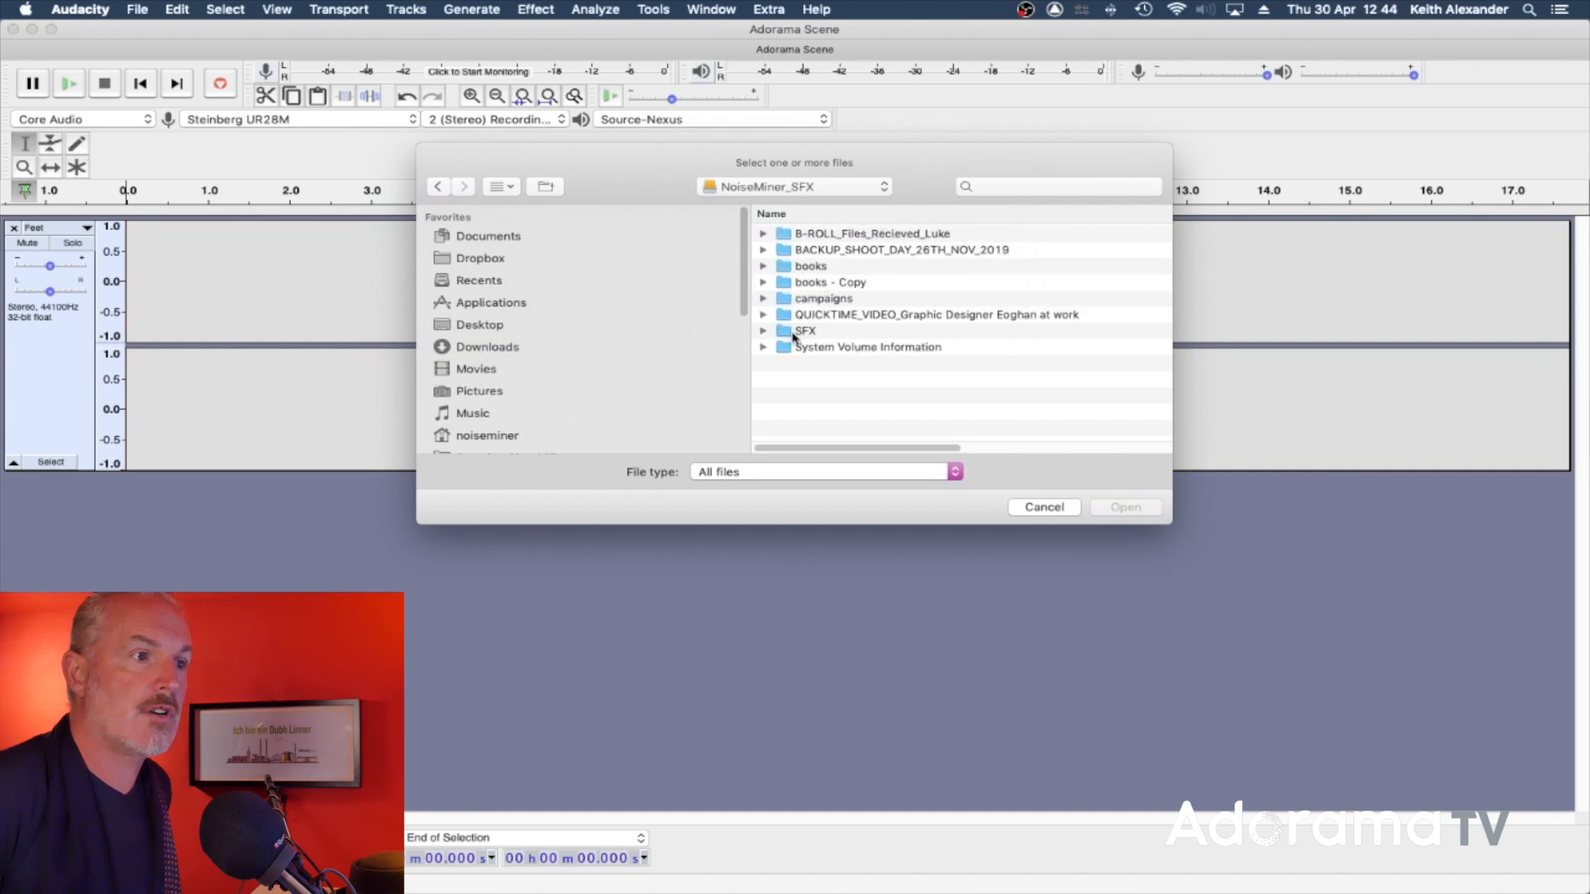
pyautogui.doubleClick(799, 333)
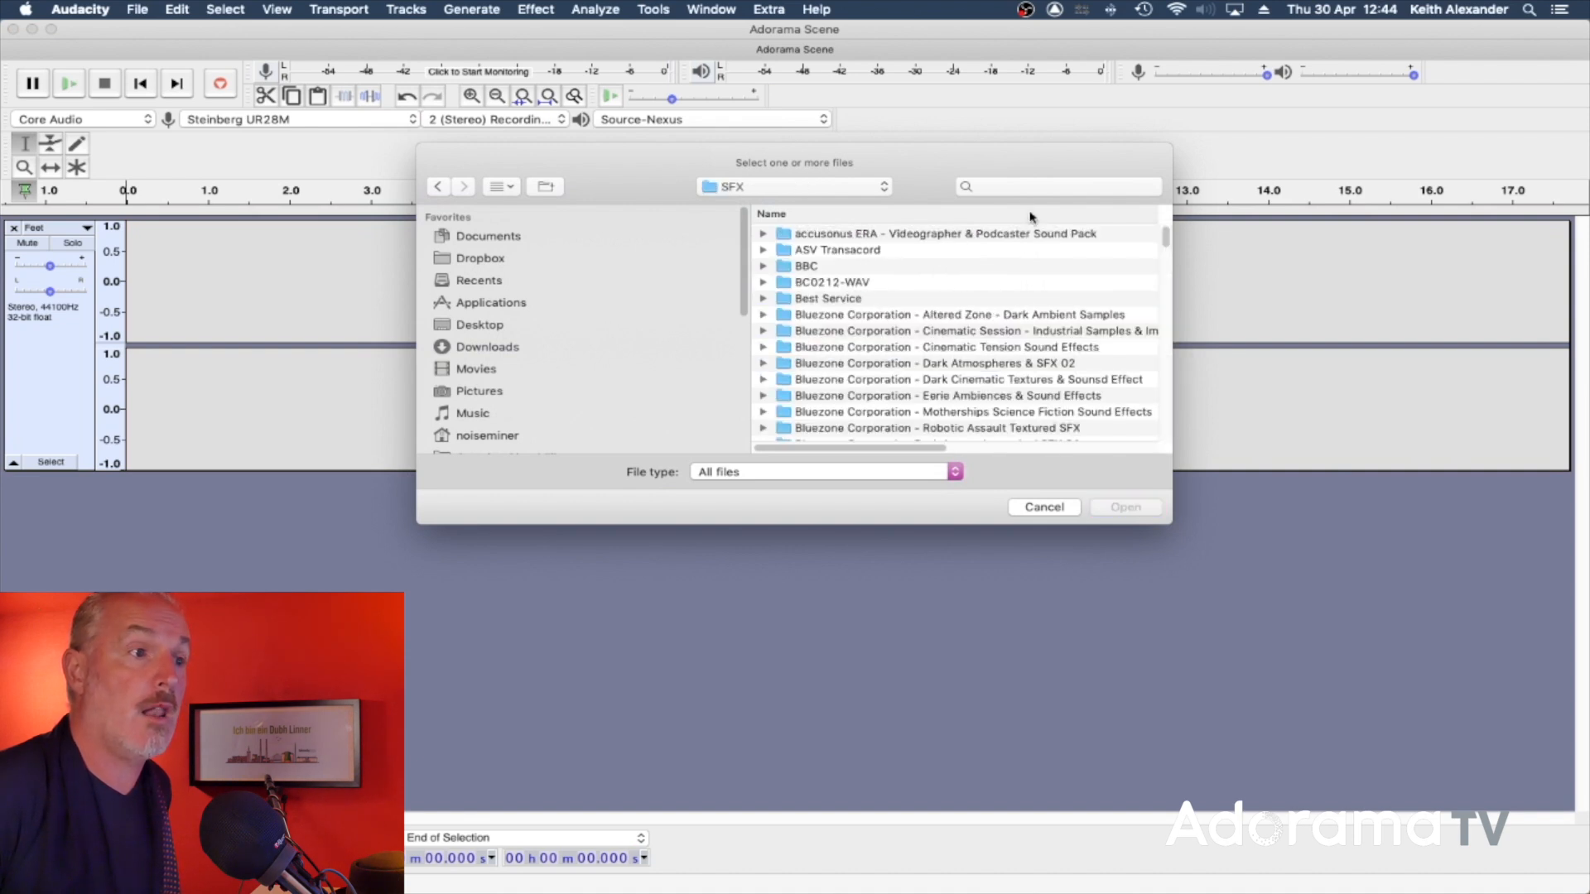
# Step: Search for "footstep" and limit the search to the SFX folder
pyautogui.click(1008, 188)
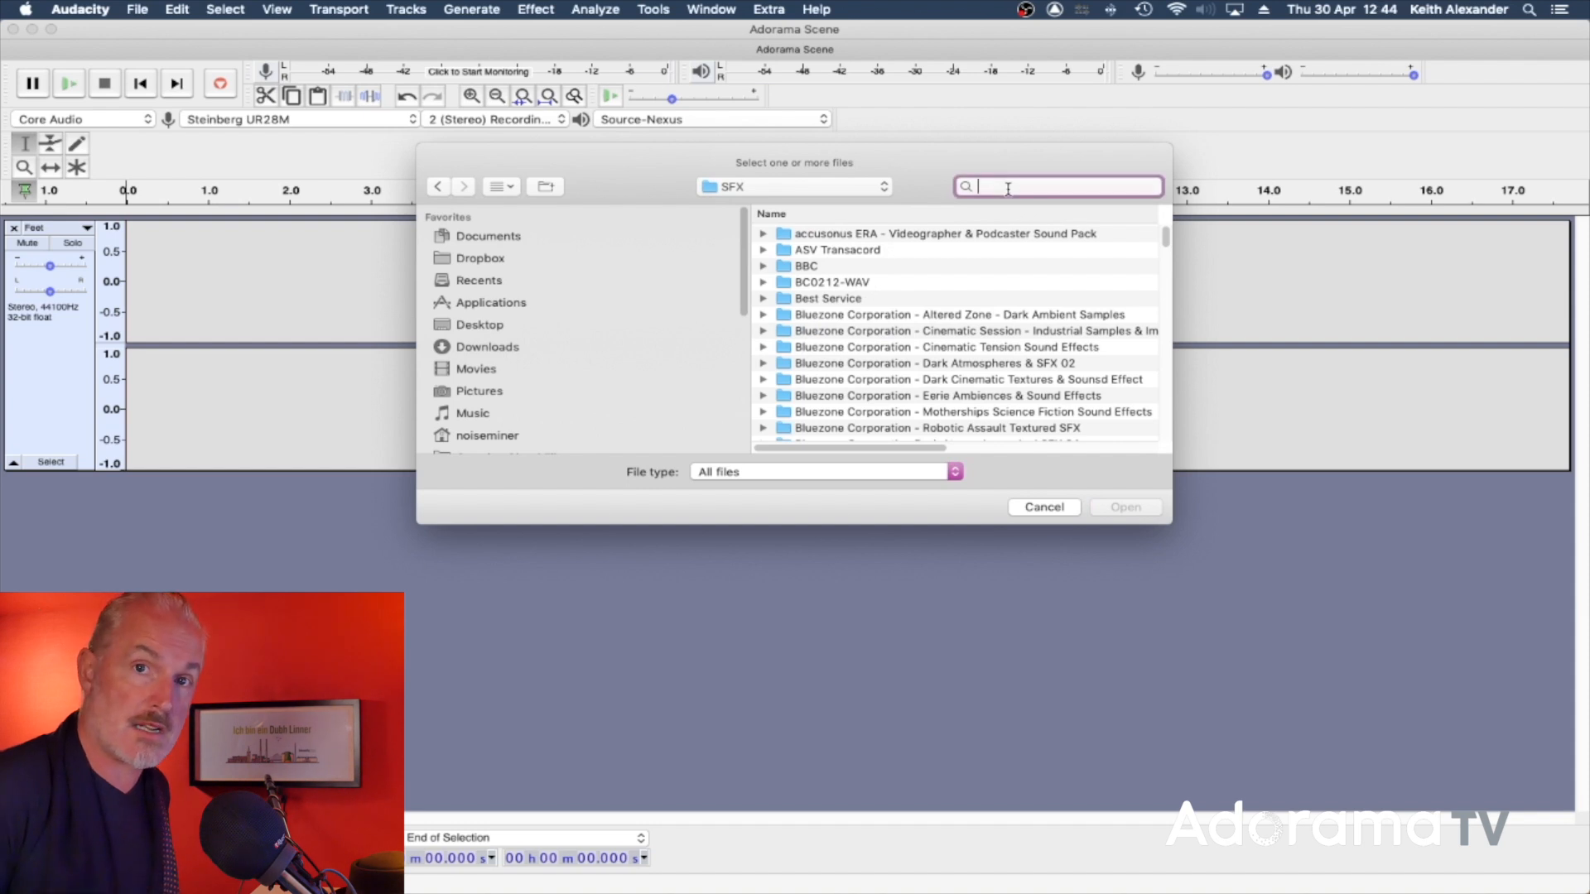
pyautogui.write('f')
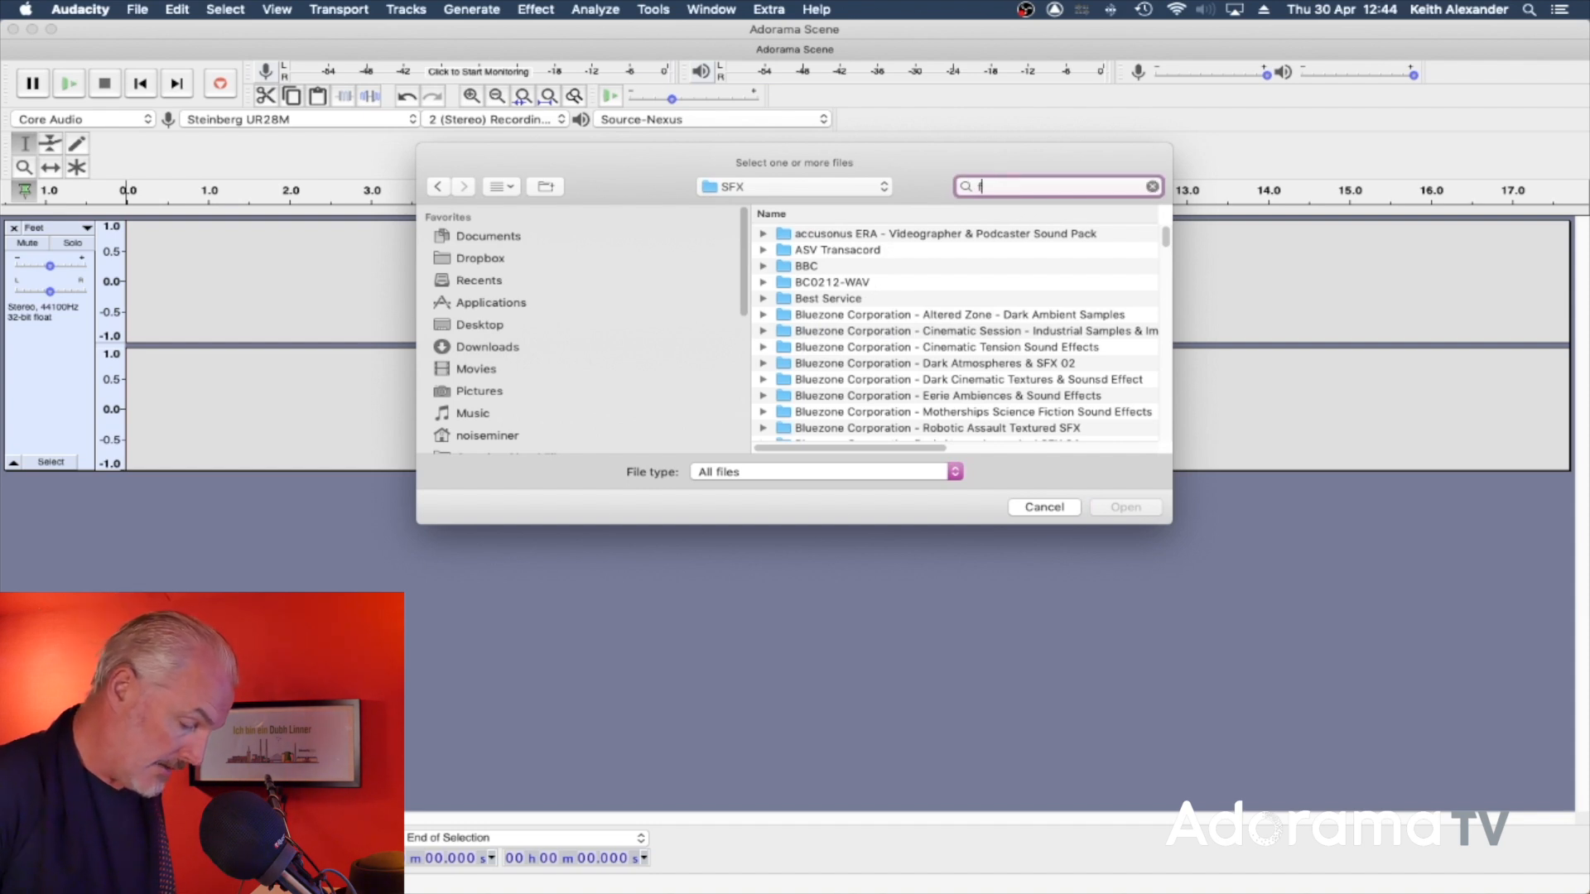
pyautogui.write('ootst')
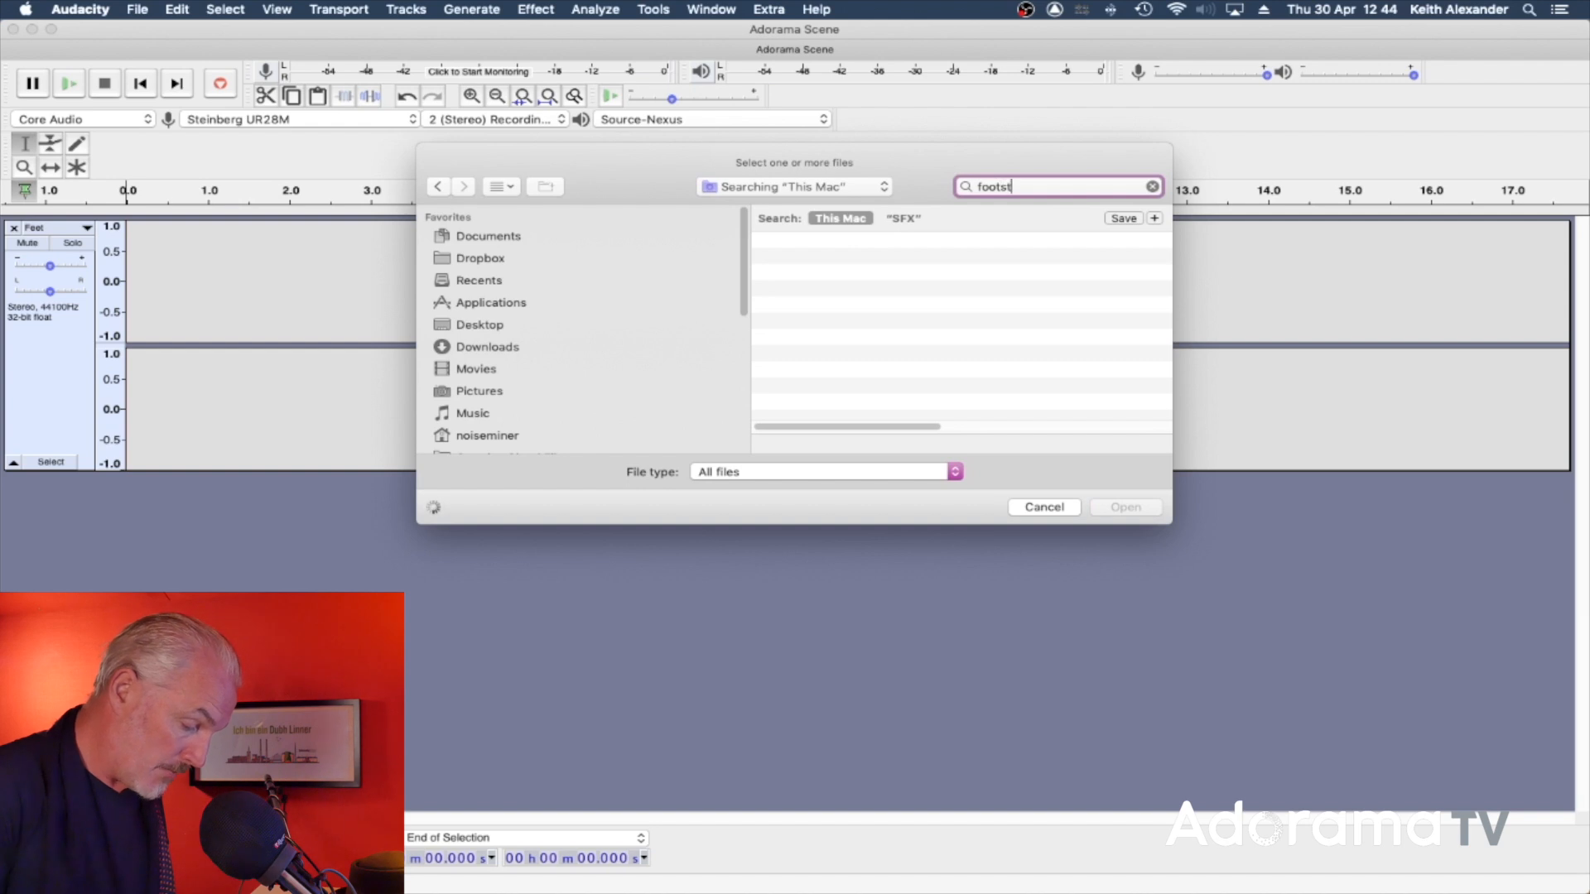
pyautogui.write('ep')
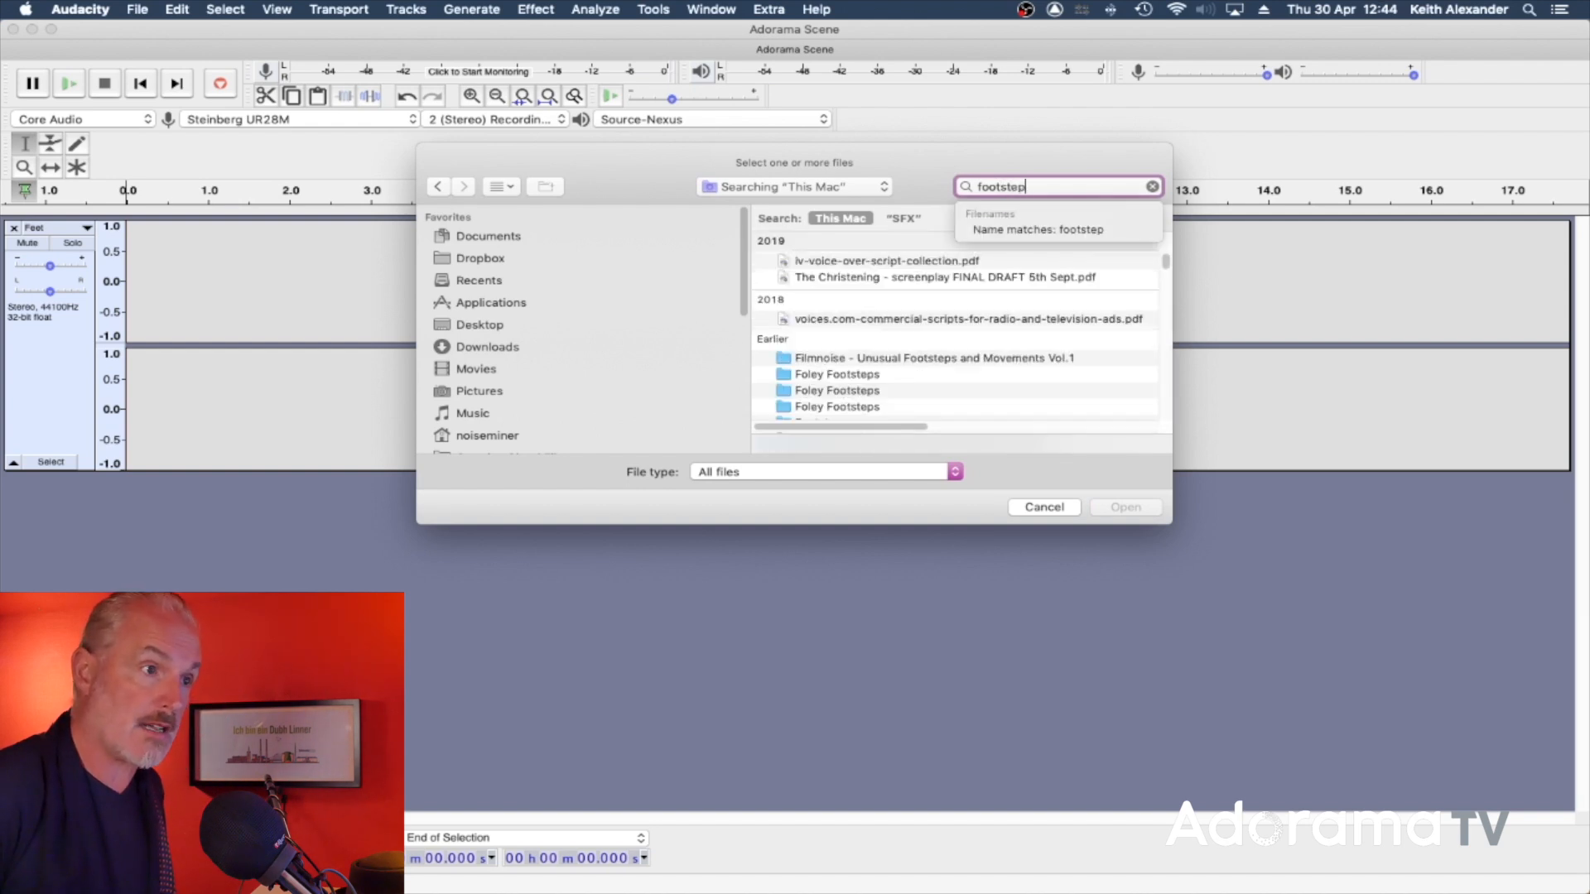
pyautogui.click(904, 219)
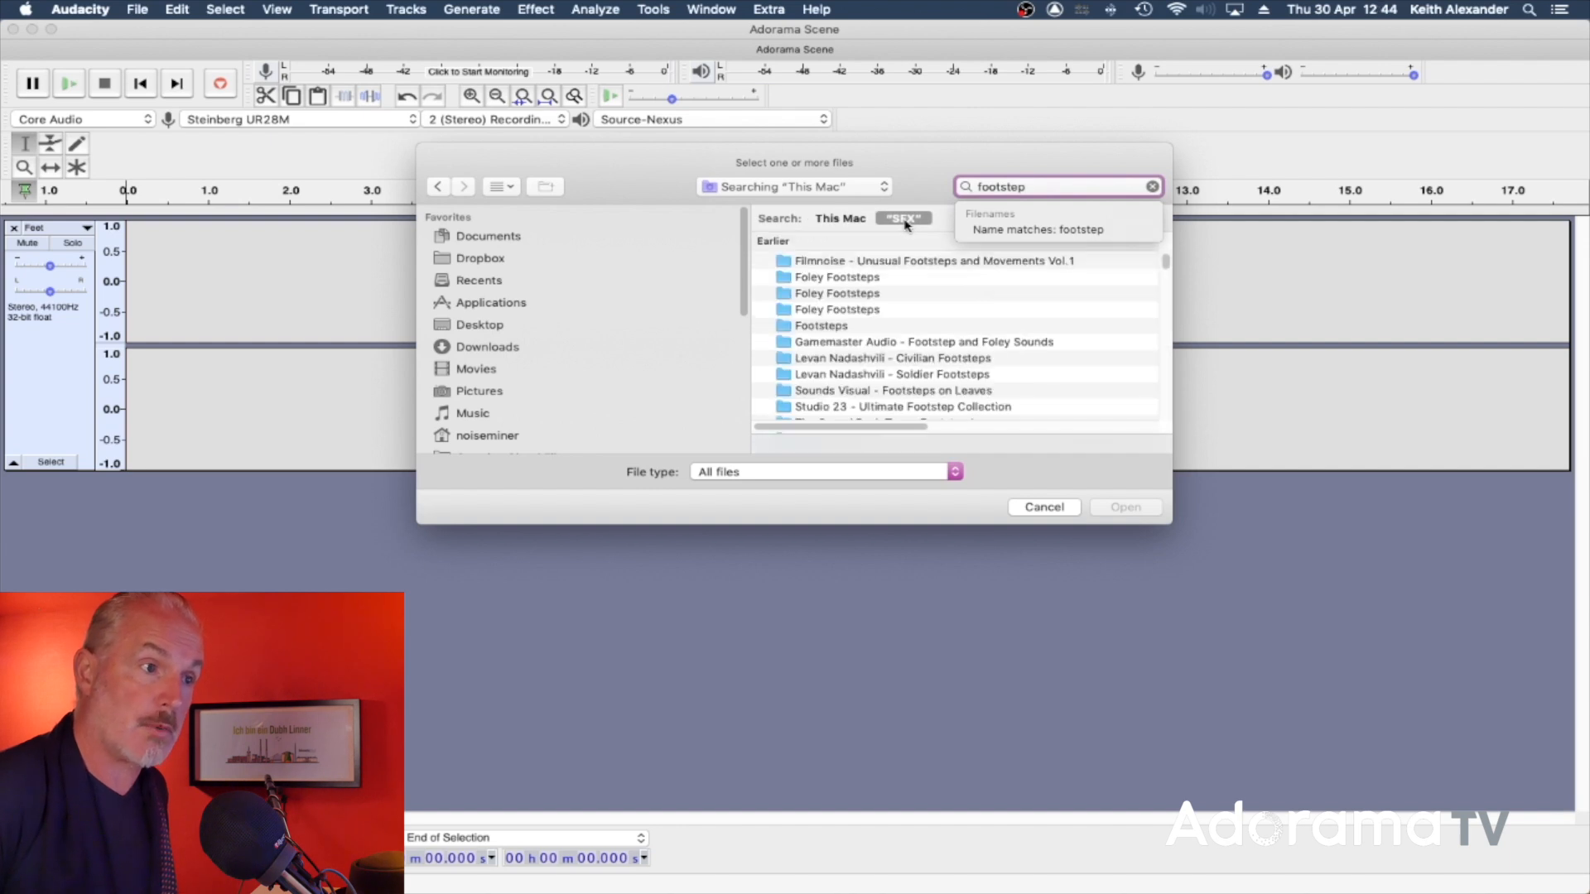
# Step: Import HardSoleShoes_S08FS.67.wav from the first Foley Footsteps folder found
pyautogui.click(837, 278)
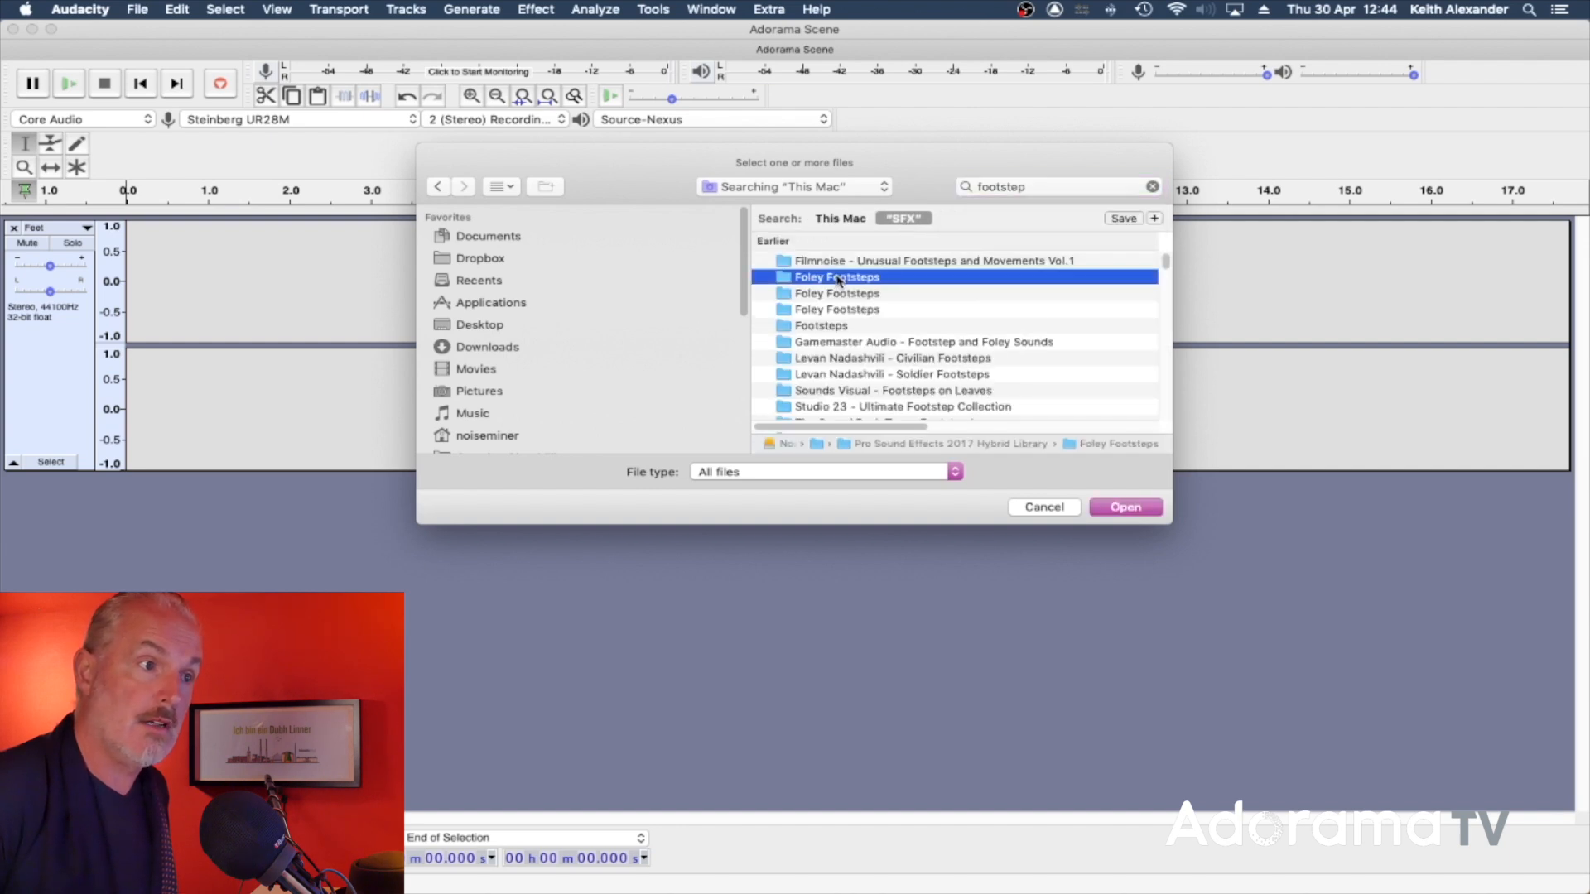
pyautogui.doubleClick(837, 278)
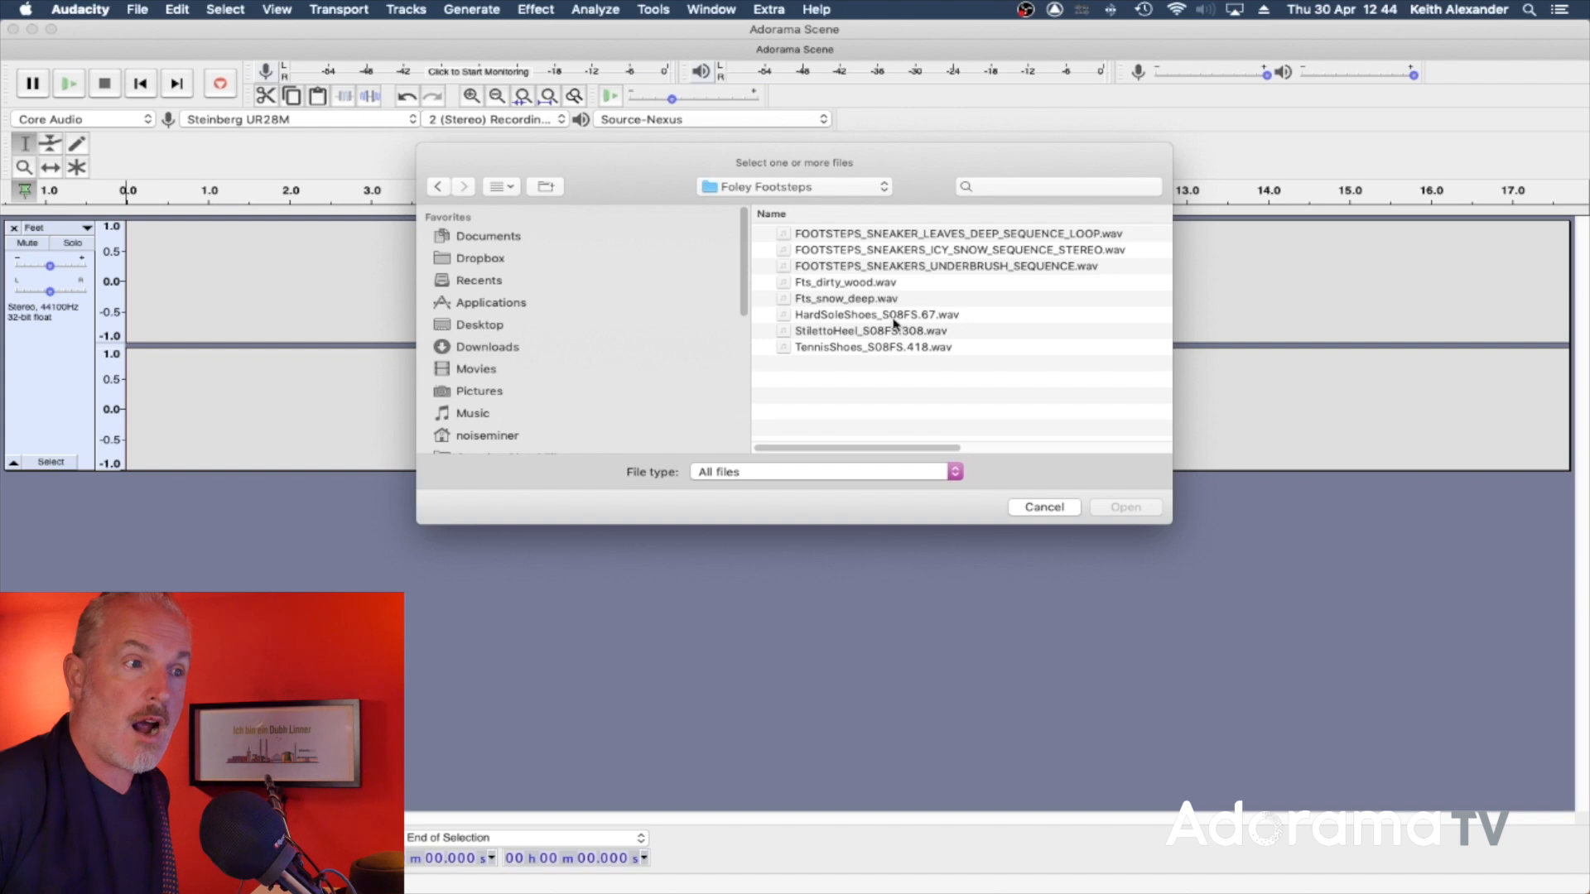
pyautogui.click(883, 323)
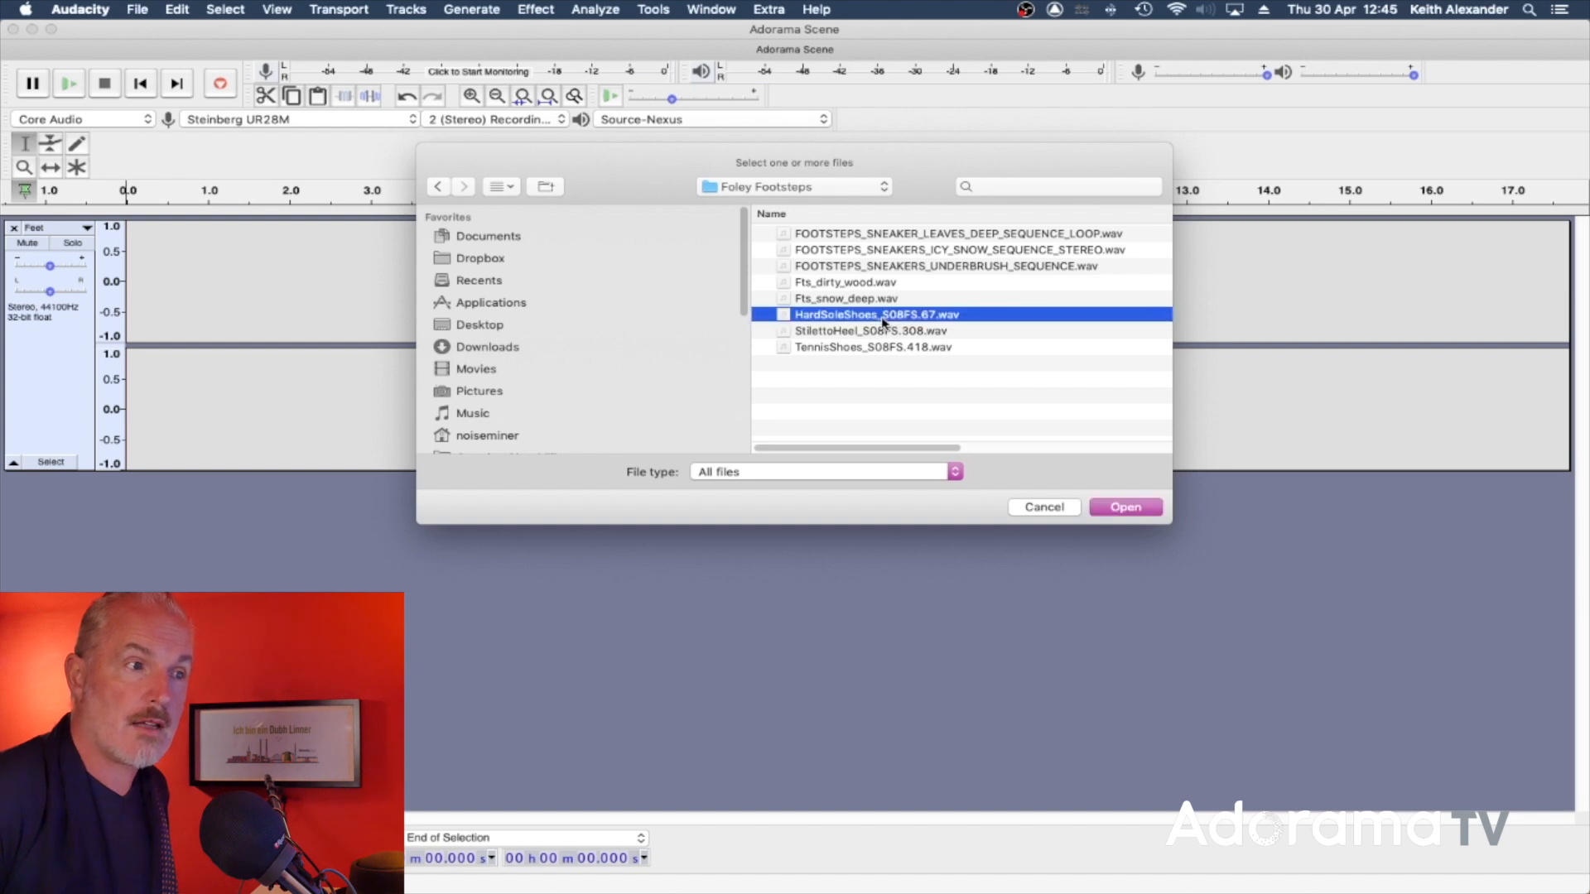
pyautogui.doubleClick(882, 318)
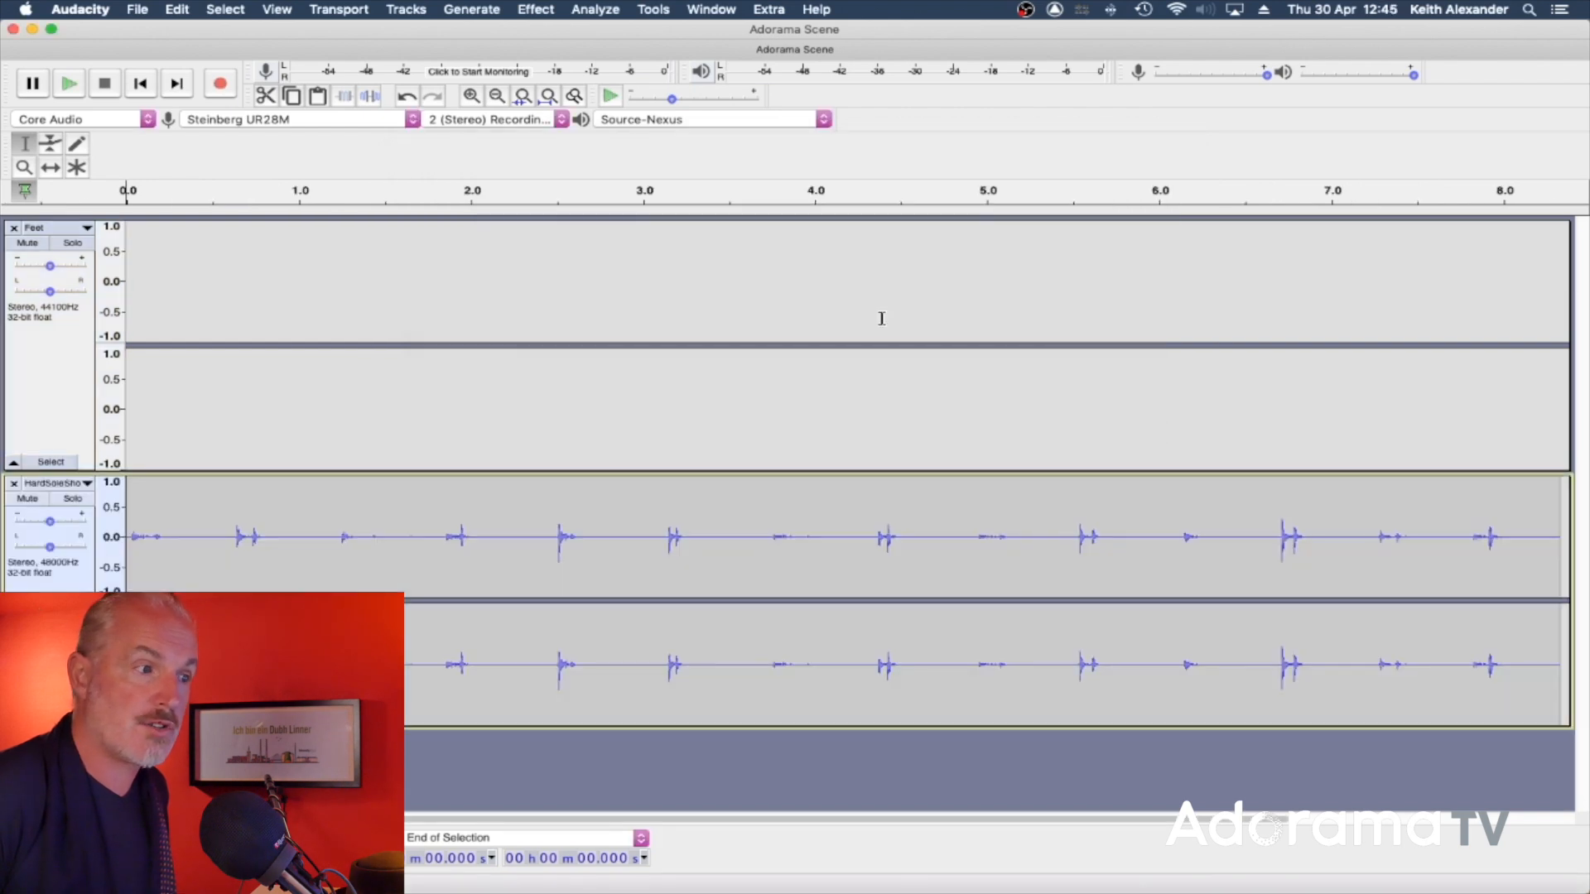
# Step: Play back the imported hard-sole footsteps to judge their pace, then stop playback
pyautogui.press('space')
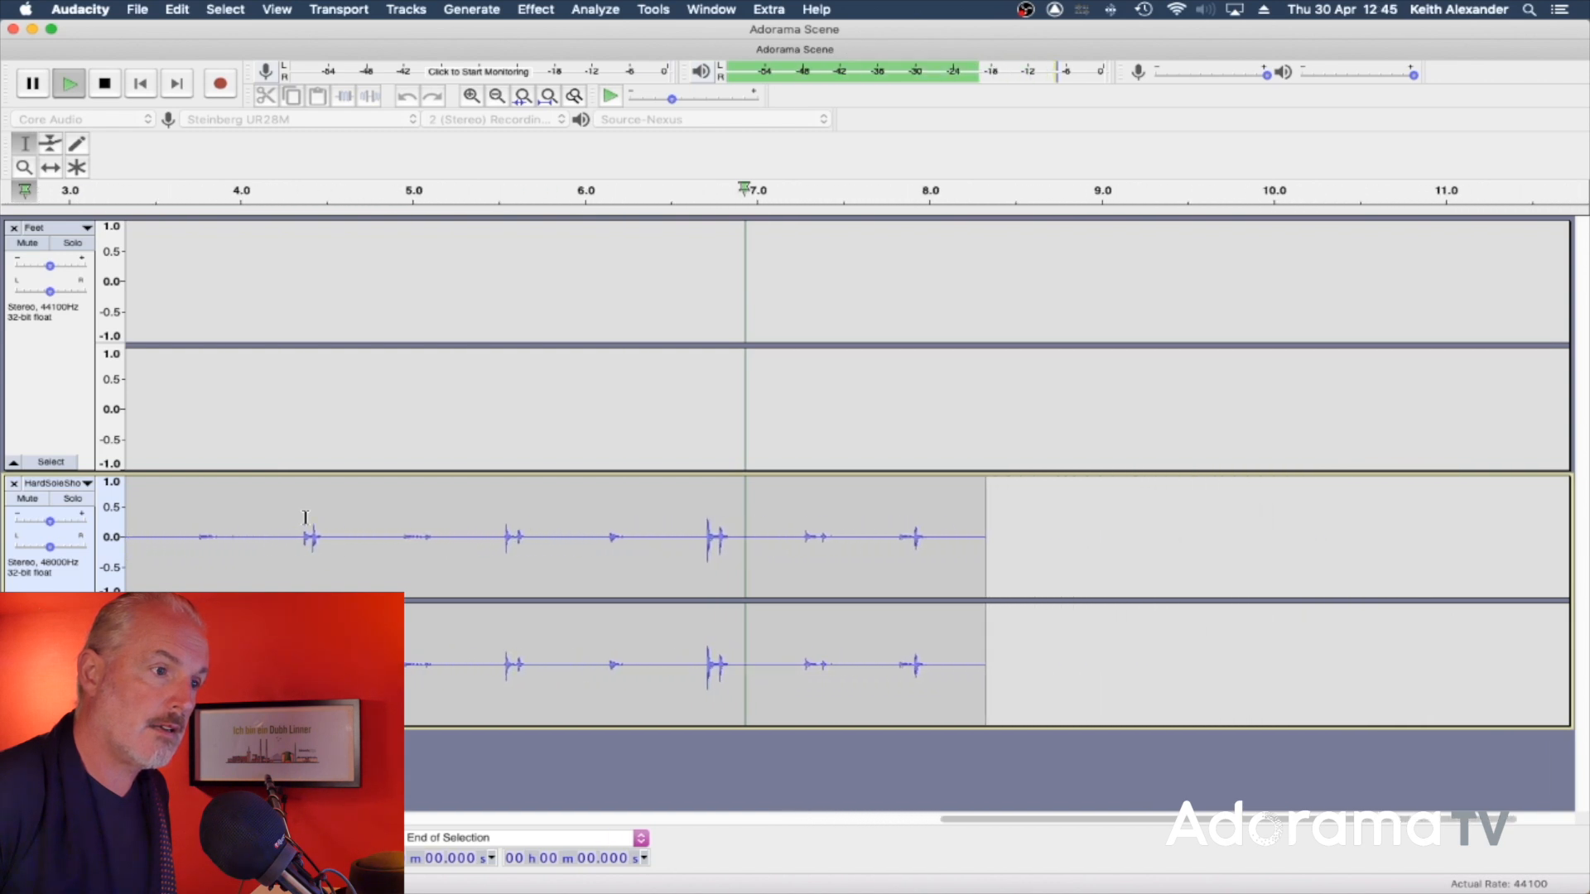
pyautogui.press('space')
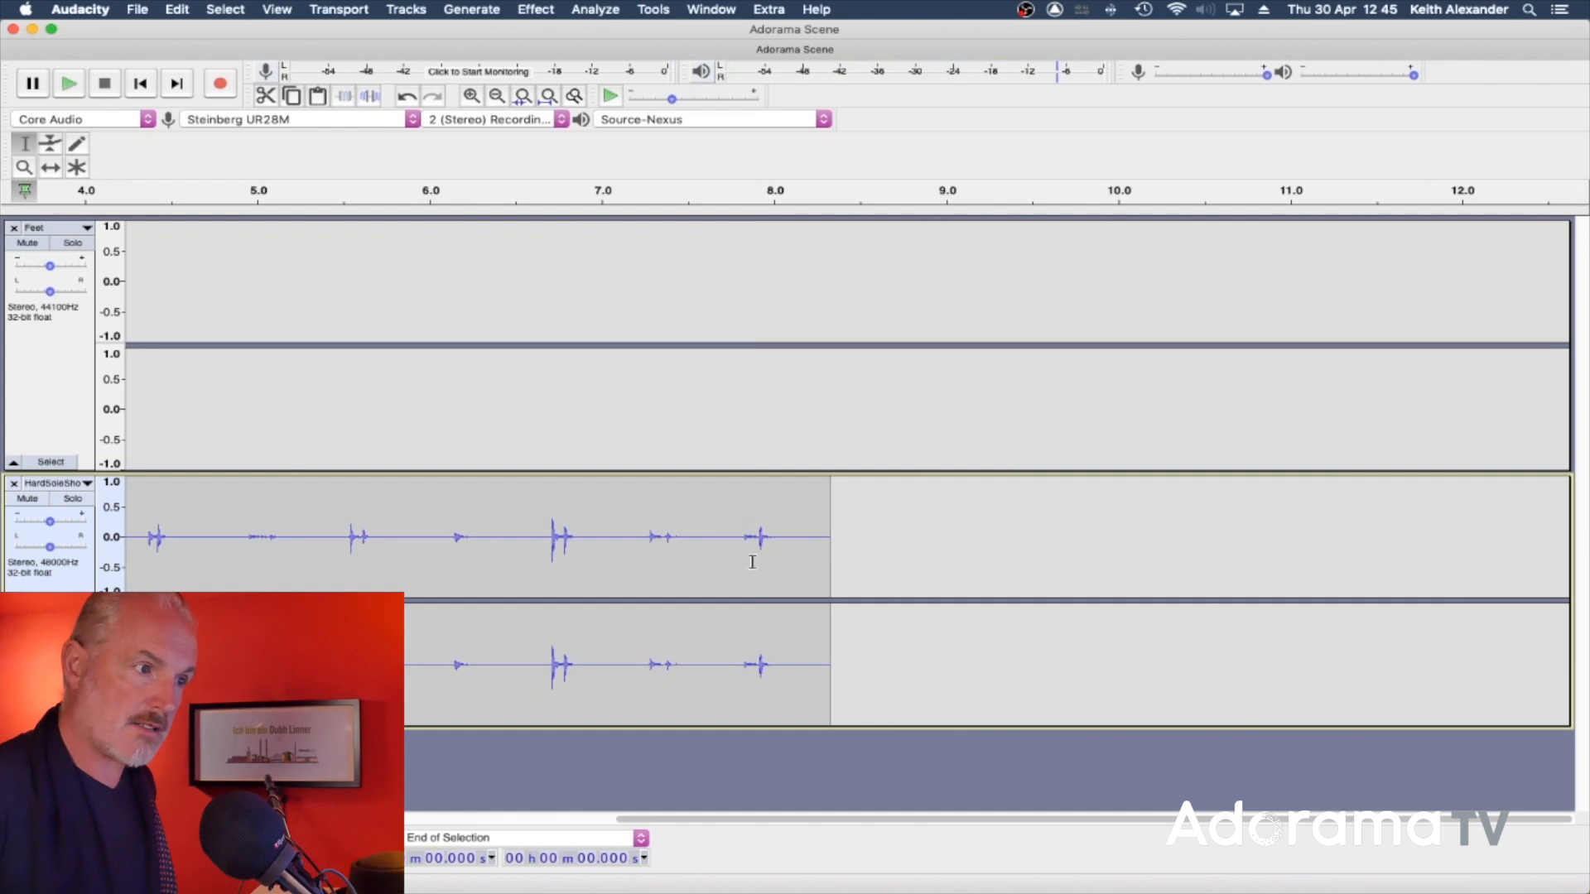
pyautogui.press('space')
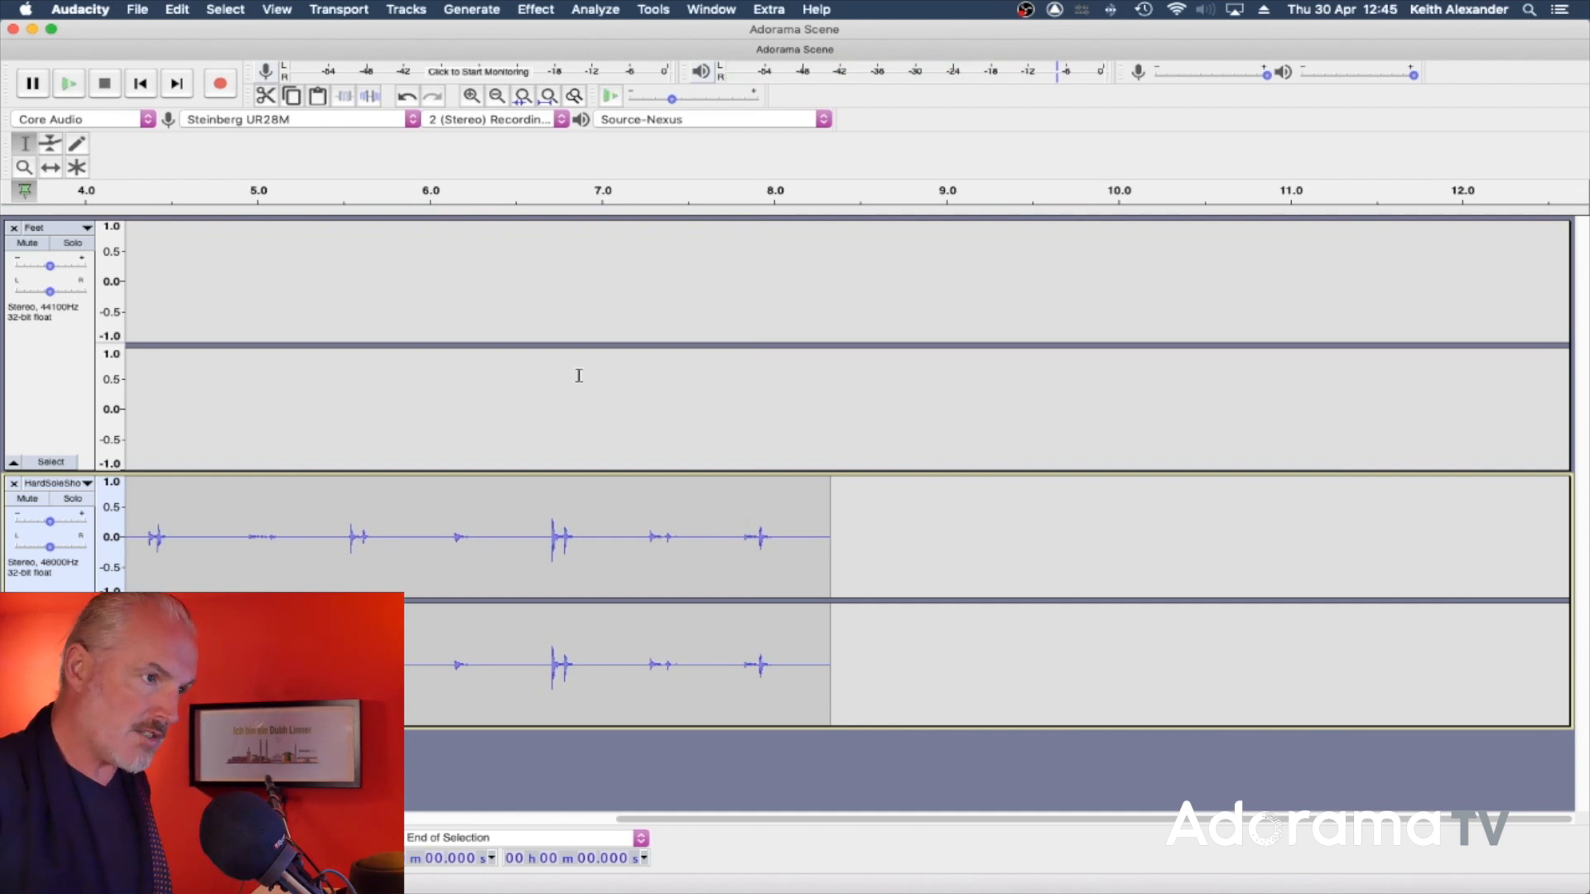
# Step: Select the whole hard-sole footsteps clip and preview a Change Speed increase of about 55.79 percent
pyautogui.click(544, 98)
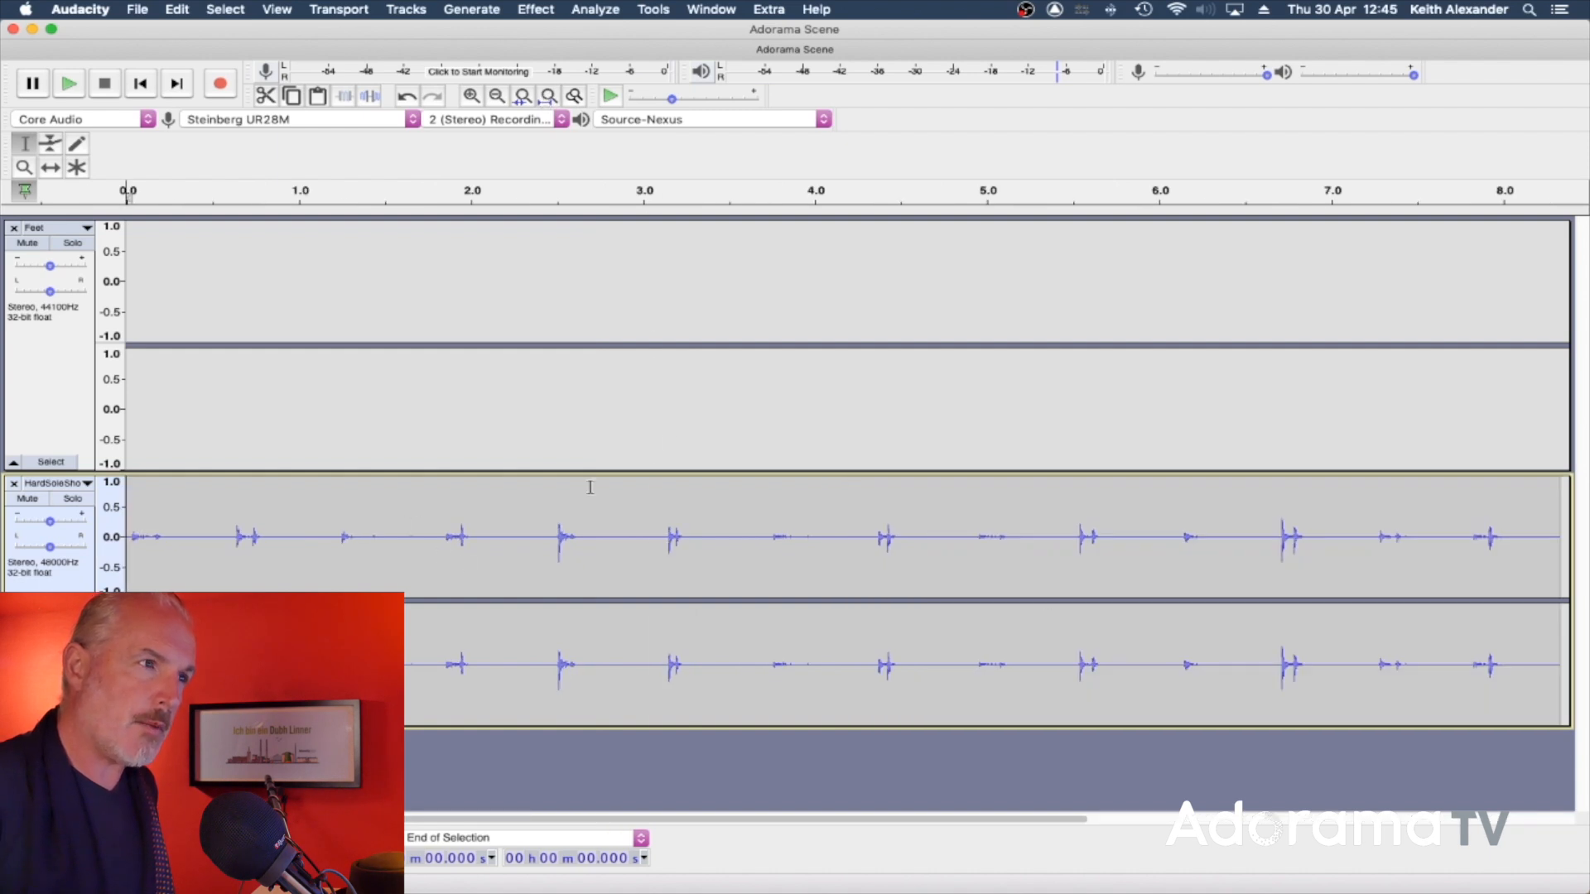
pyautogui.doubleClick(469, 593)
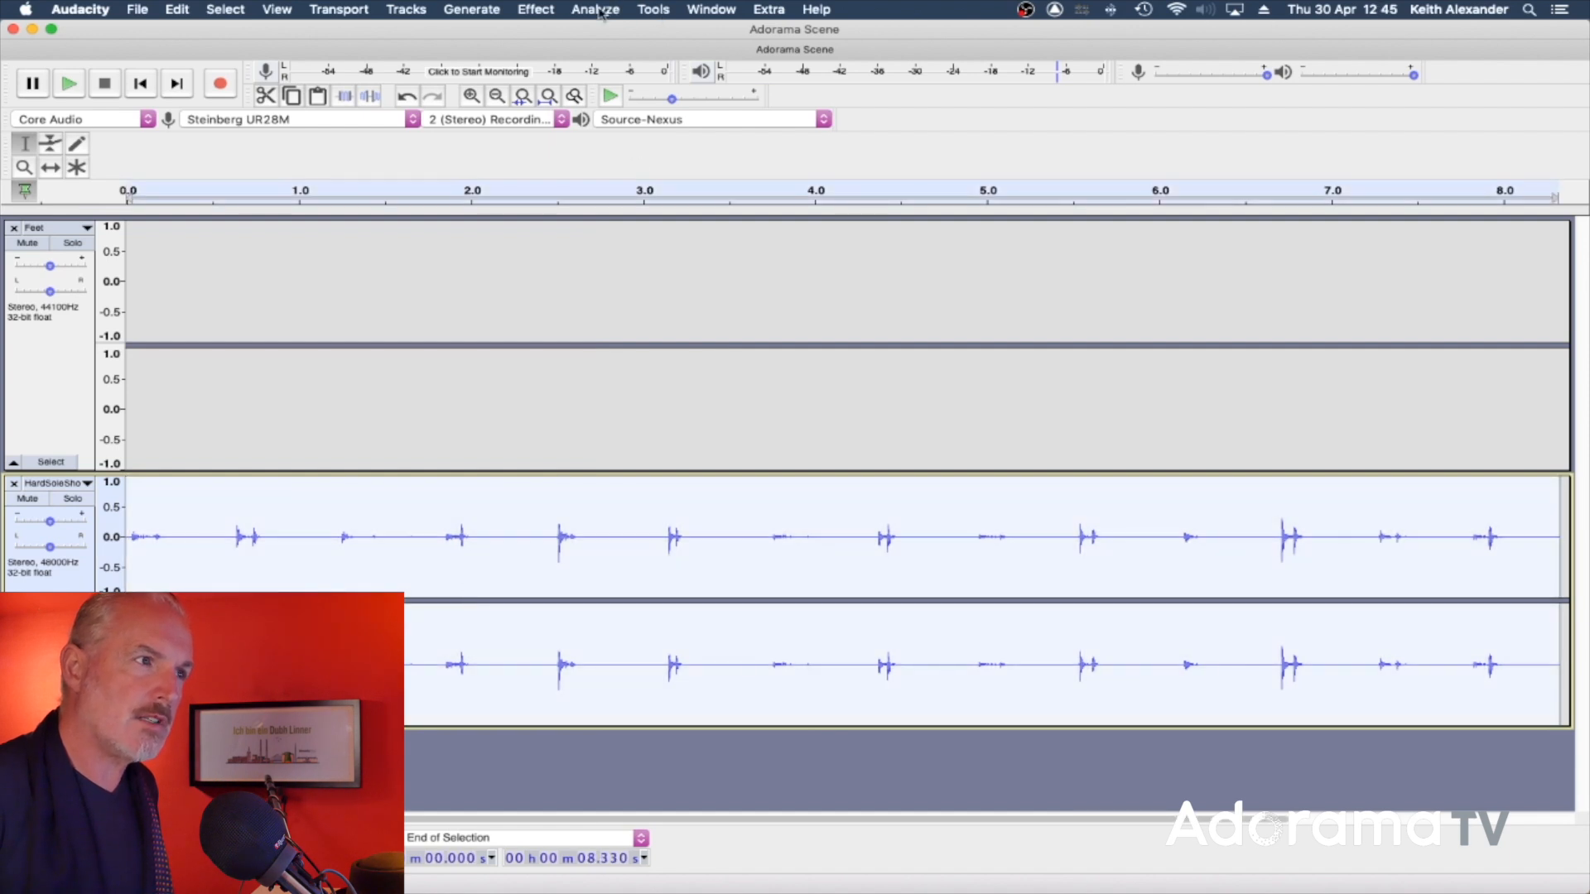
pyautogui.click(504, 10)
pyautogui.moveTo(524, 10)
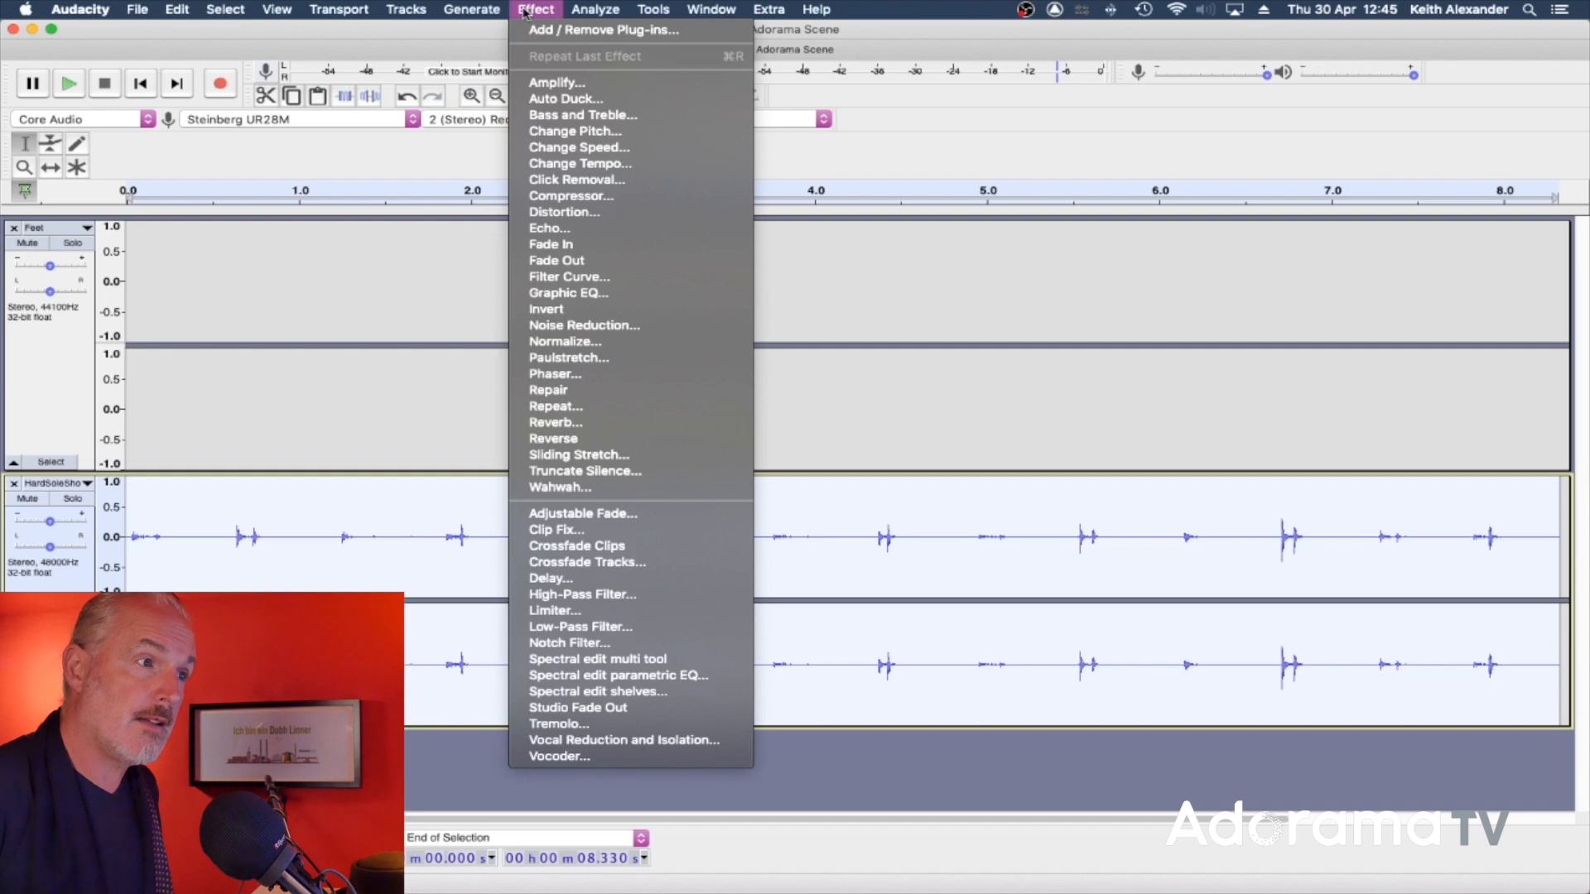
pyautogui.click(535, 148)
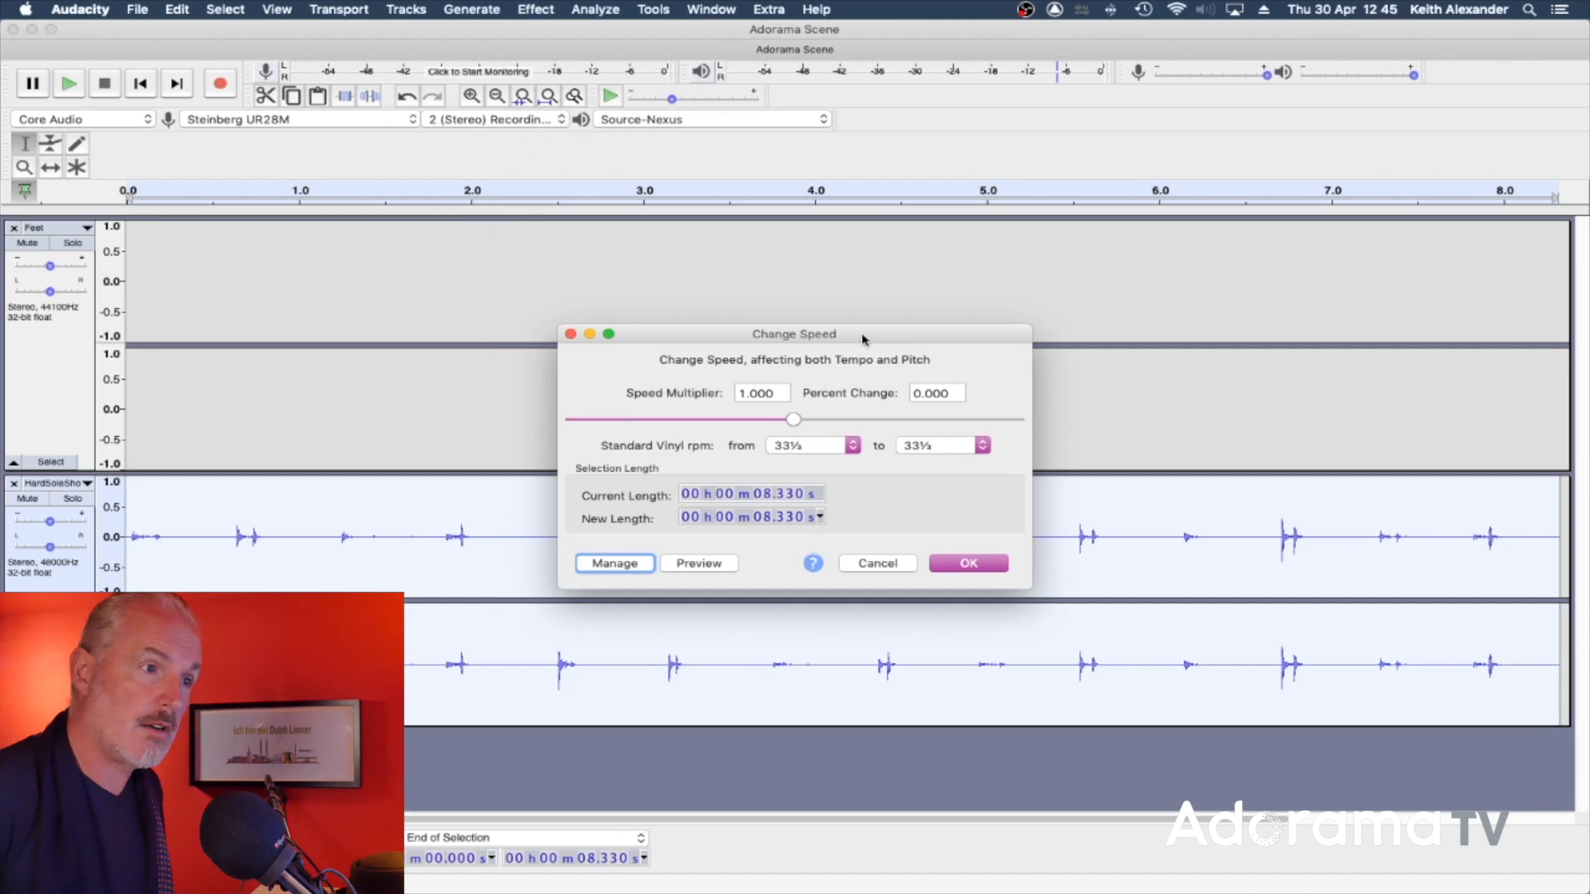
pyautogui.moveTo(792, 424); pyautogui.dragTo(842, 428)
pyautogui.click(693, 564)
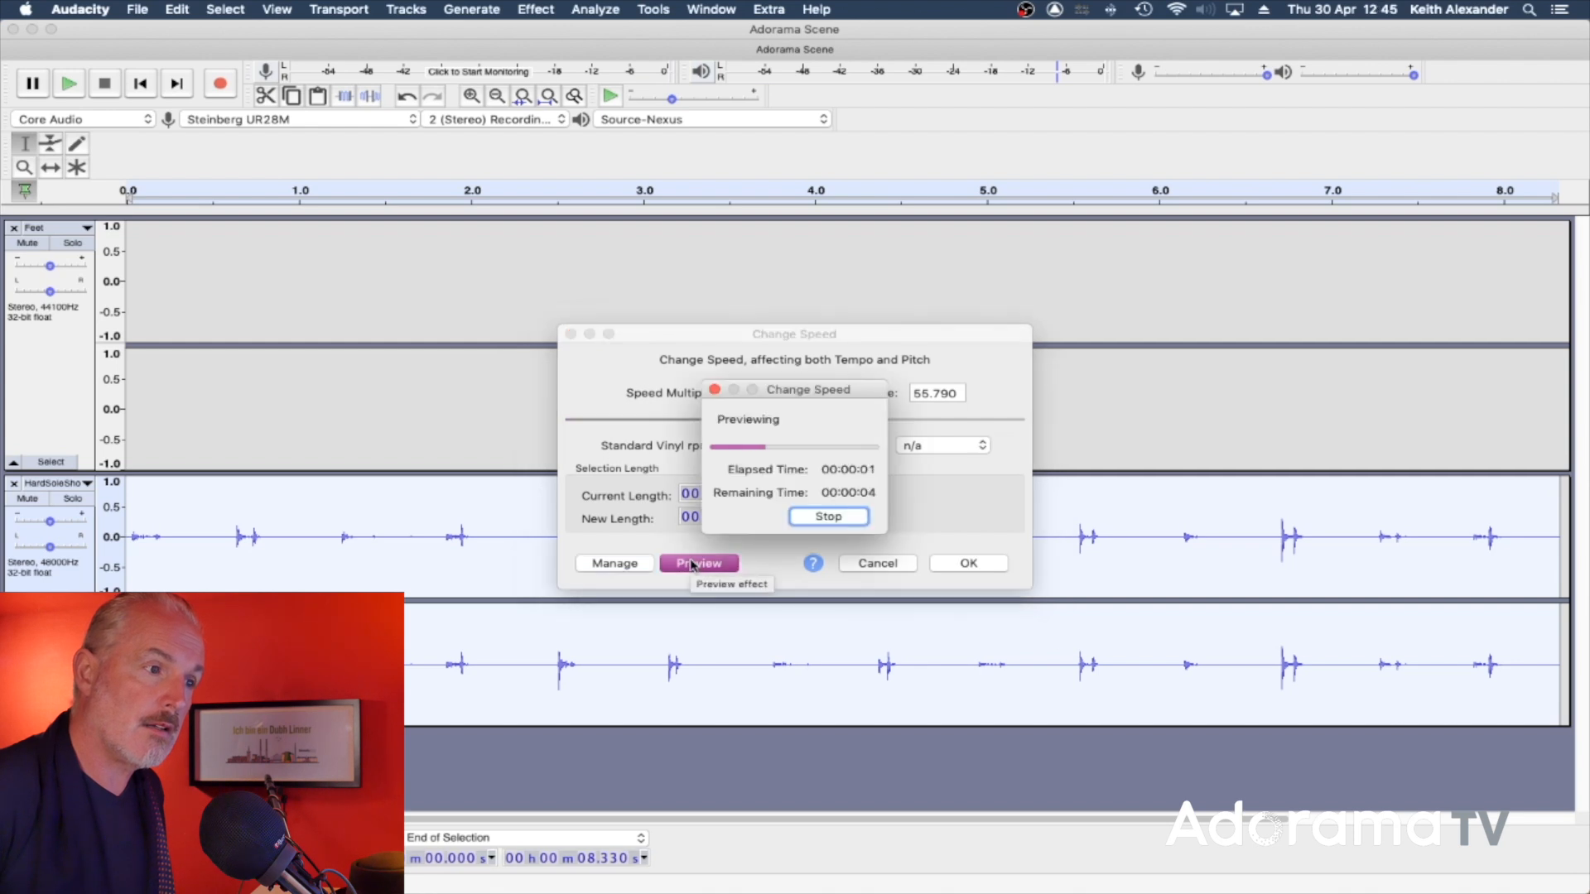
pyautogui.click(823, 522)
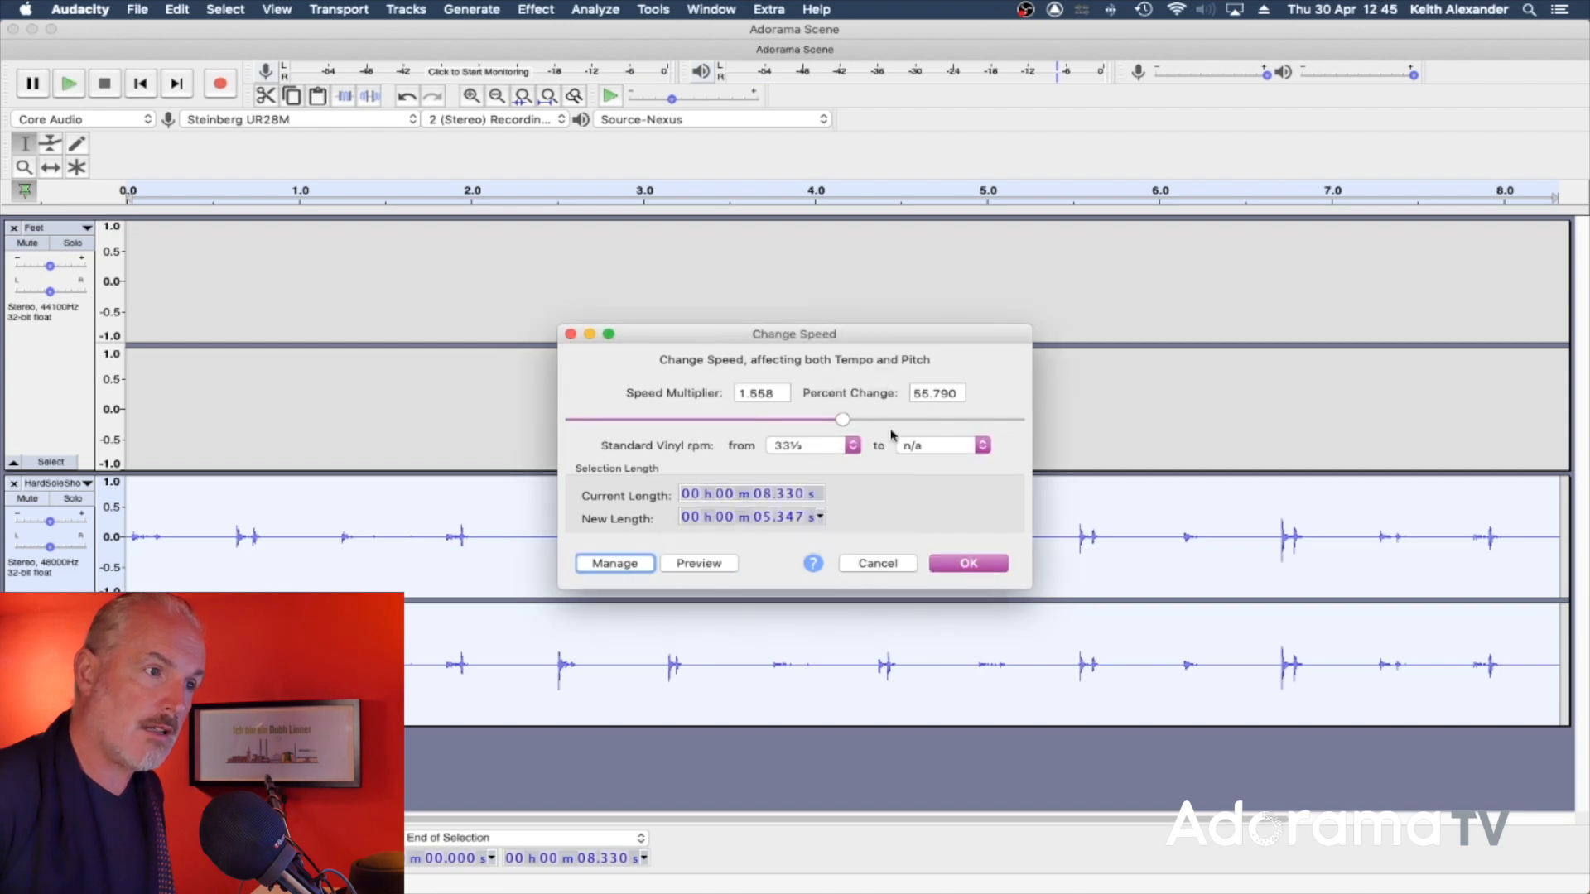
# Step: Set the speed increase to about 22.641 percent, preview it and apply it to the footsteps clip
pyautogui.moveTo(839, 421); pyautogui.dragTo(818, 424)
pyautogui.click(703, 568)
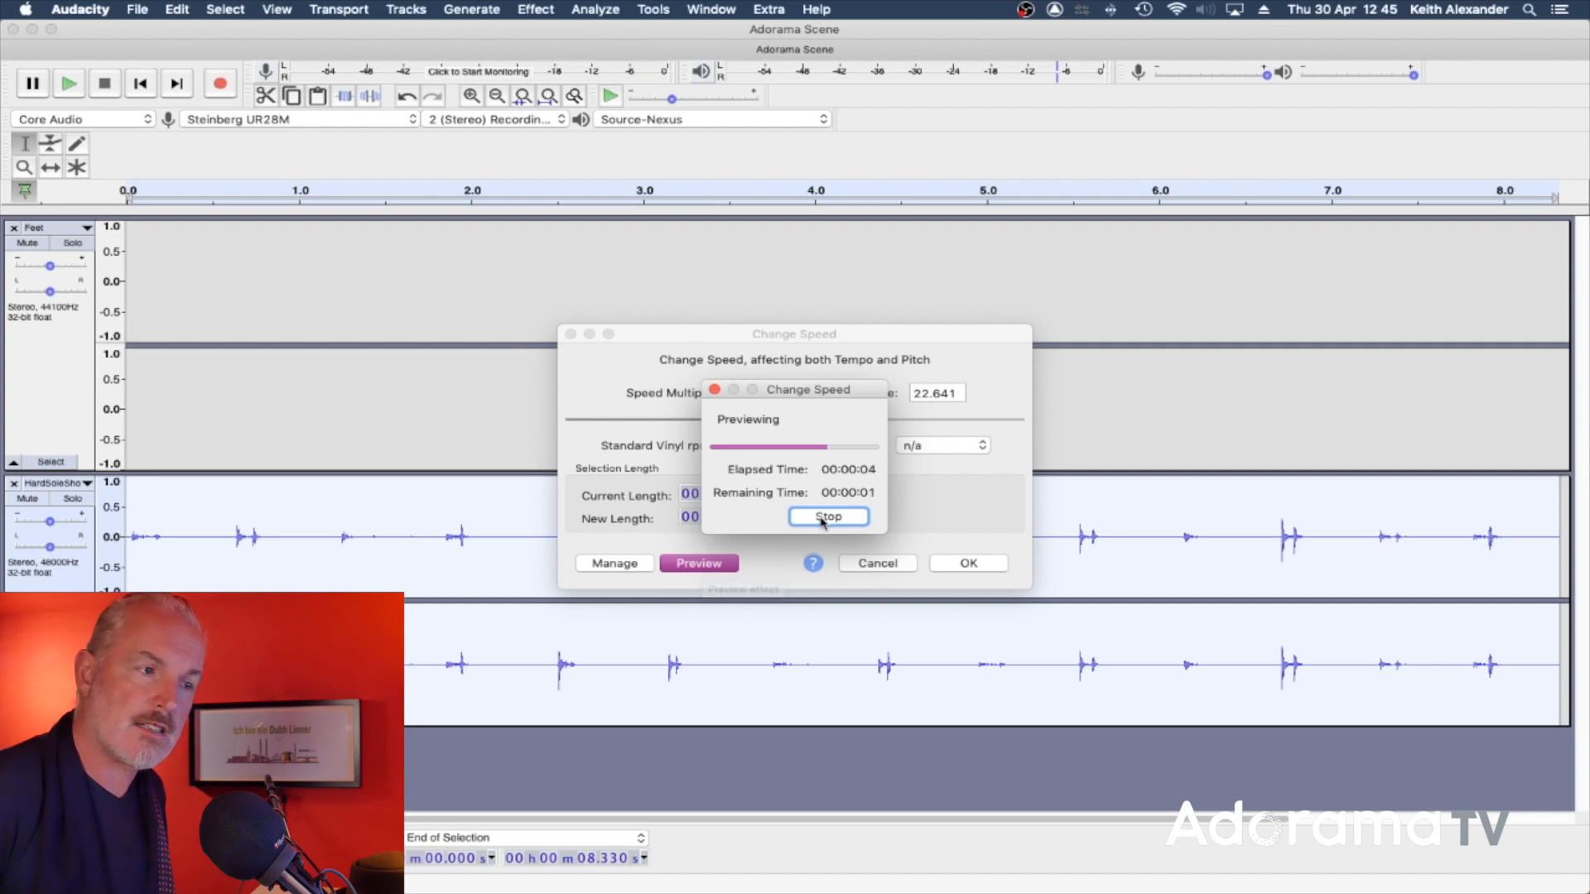
pyautogui.click(965, 565)
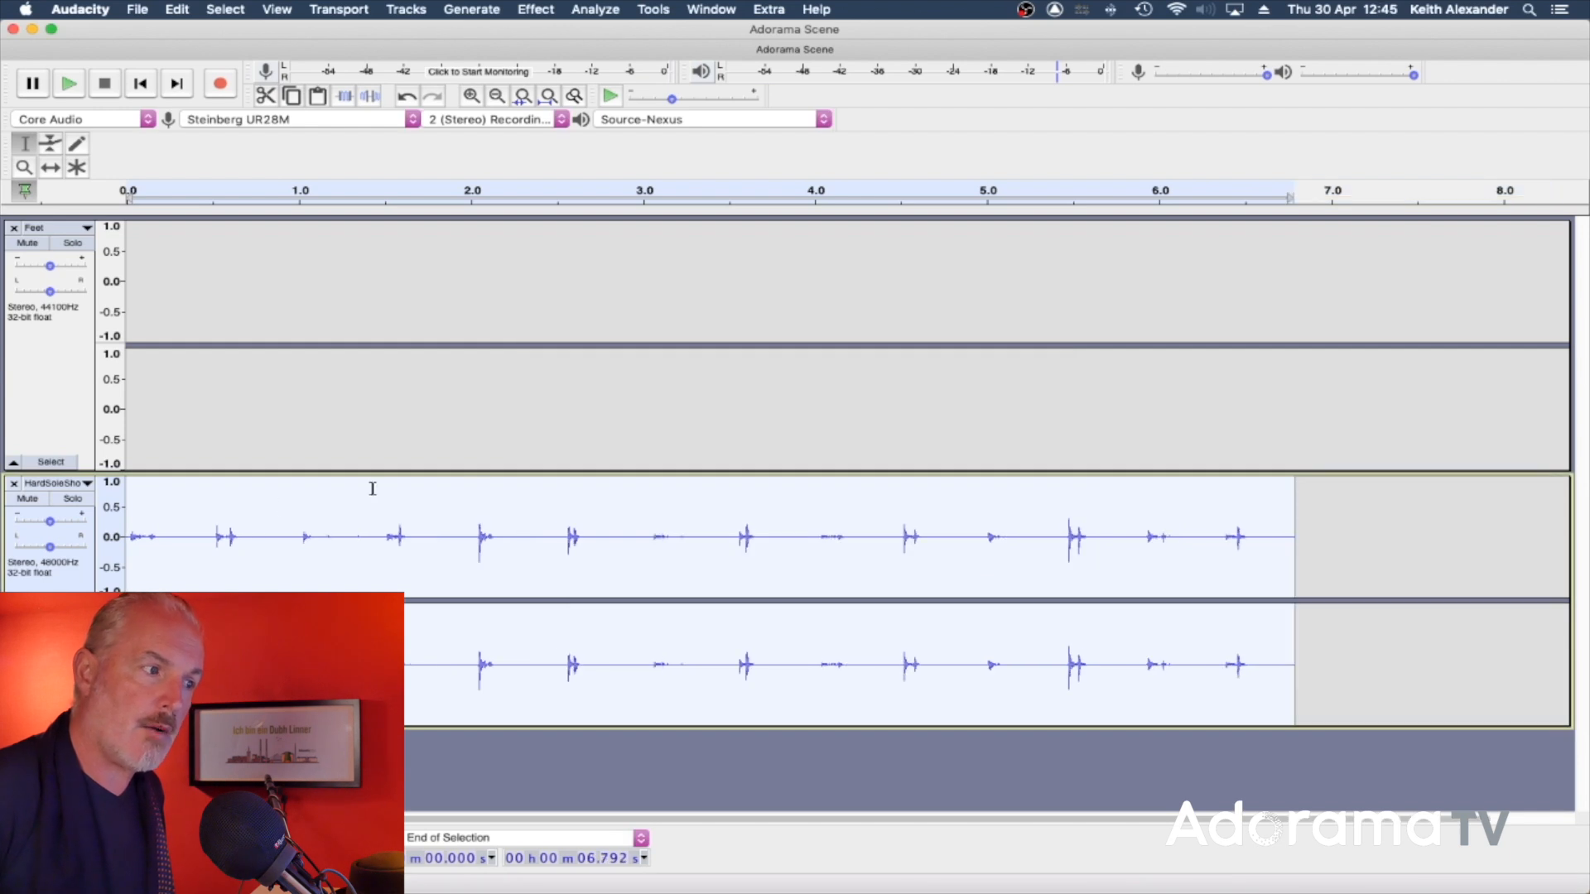
# Step: Play the sped-up footsteps from about 0.8 s to check the new pace, then stop playback
pyautogui.click(266, 525)
pyautogui.press('space')
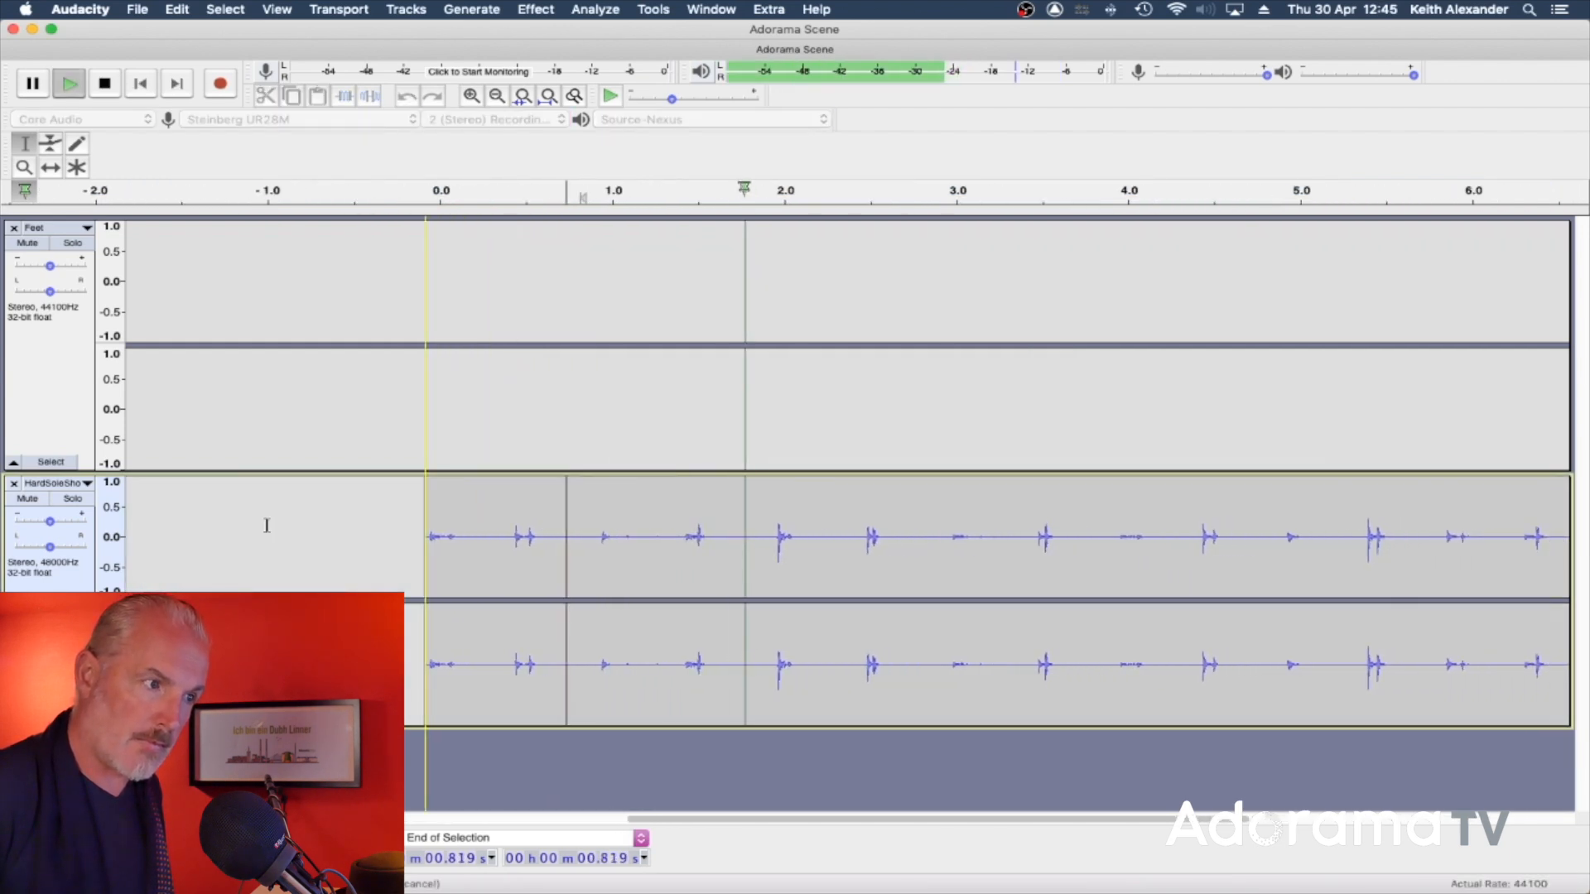
pyautogui.press('space')
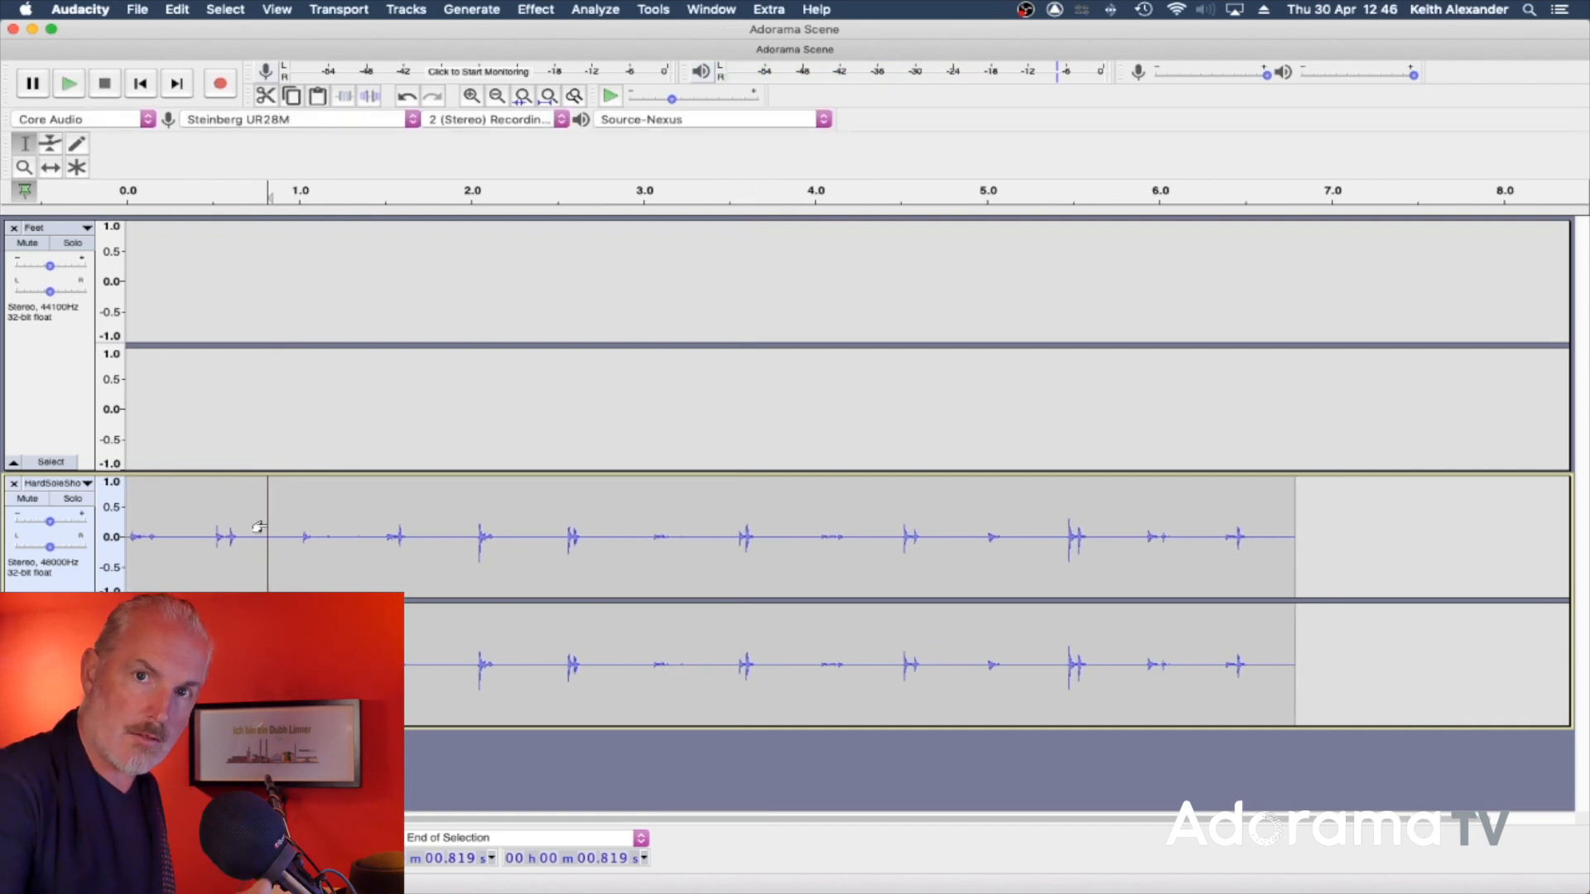
# Step: Start importing another audio file and browse up from the Foley Footsteps folder to the SFX folder
pyautogui.doubleClick(662, 590)
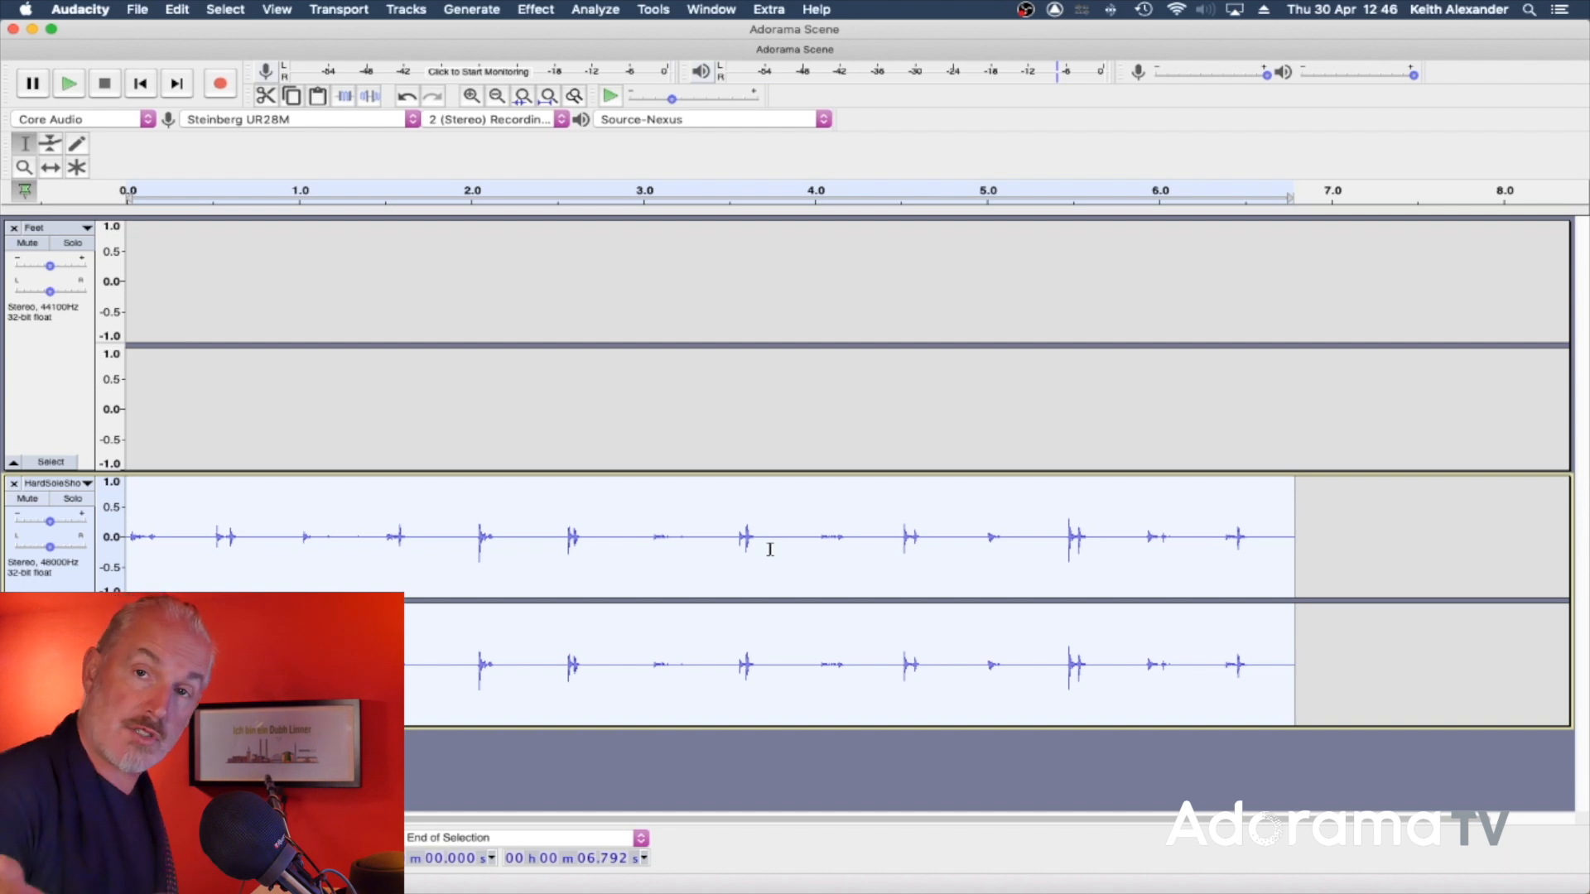
pyautogui.press('super+shift+i')
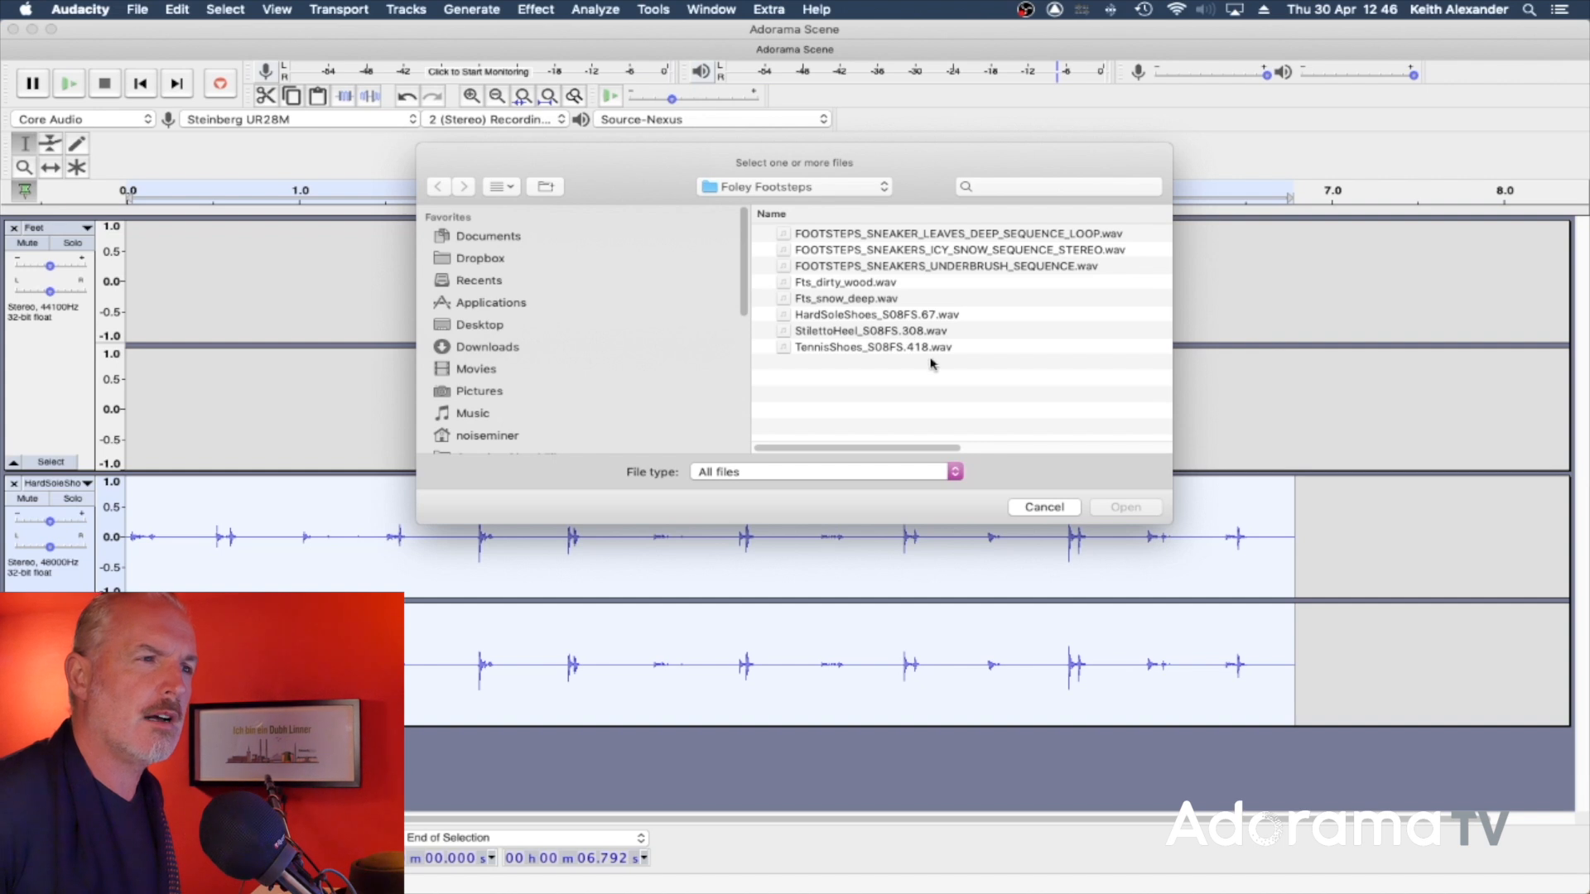
pyautogui.click(811, 186)
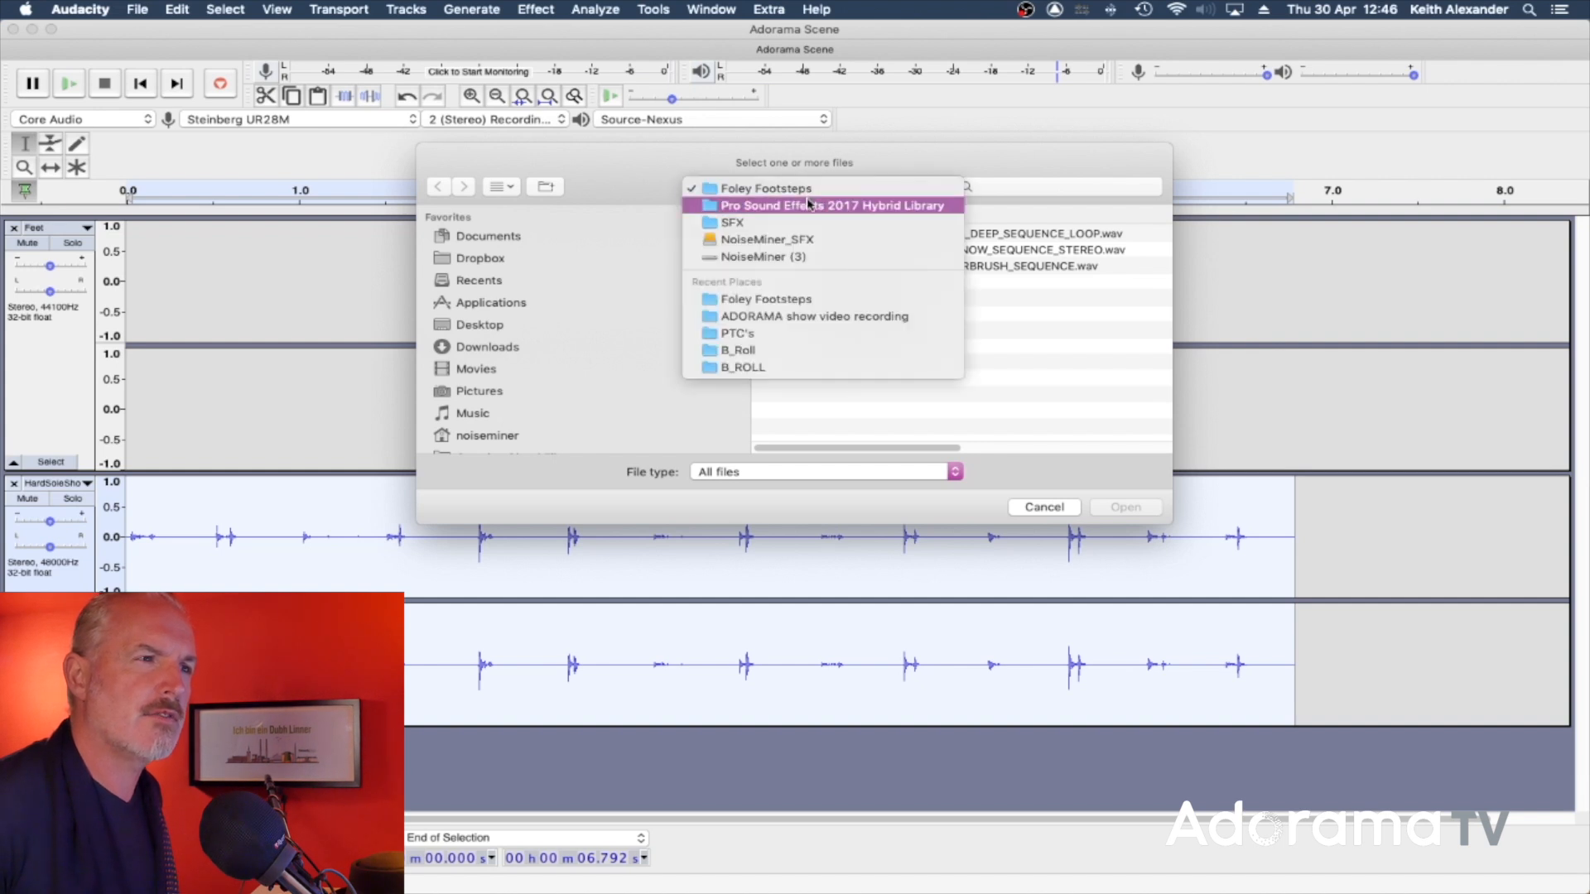
pyautogui.click(807, 205)
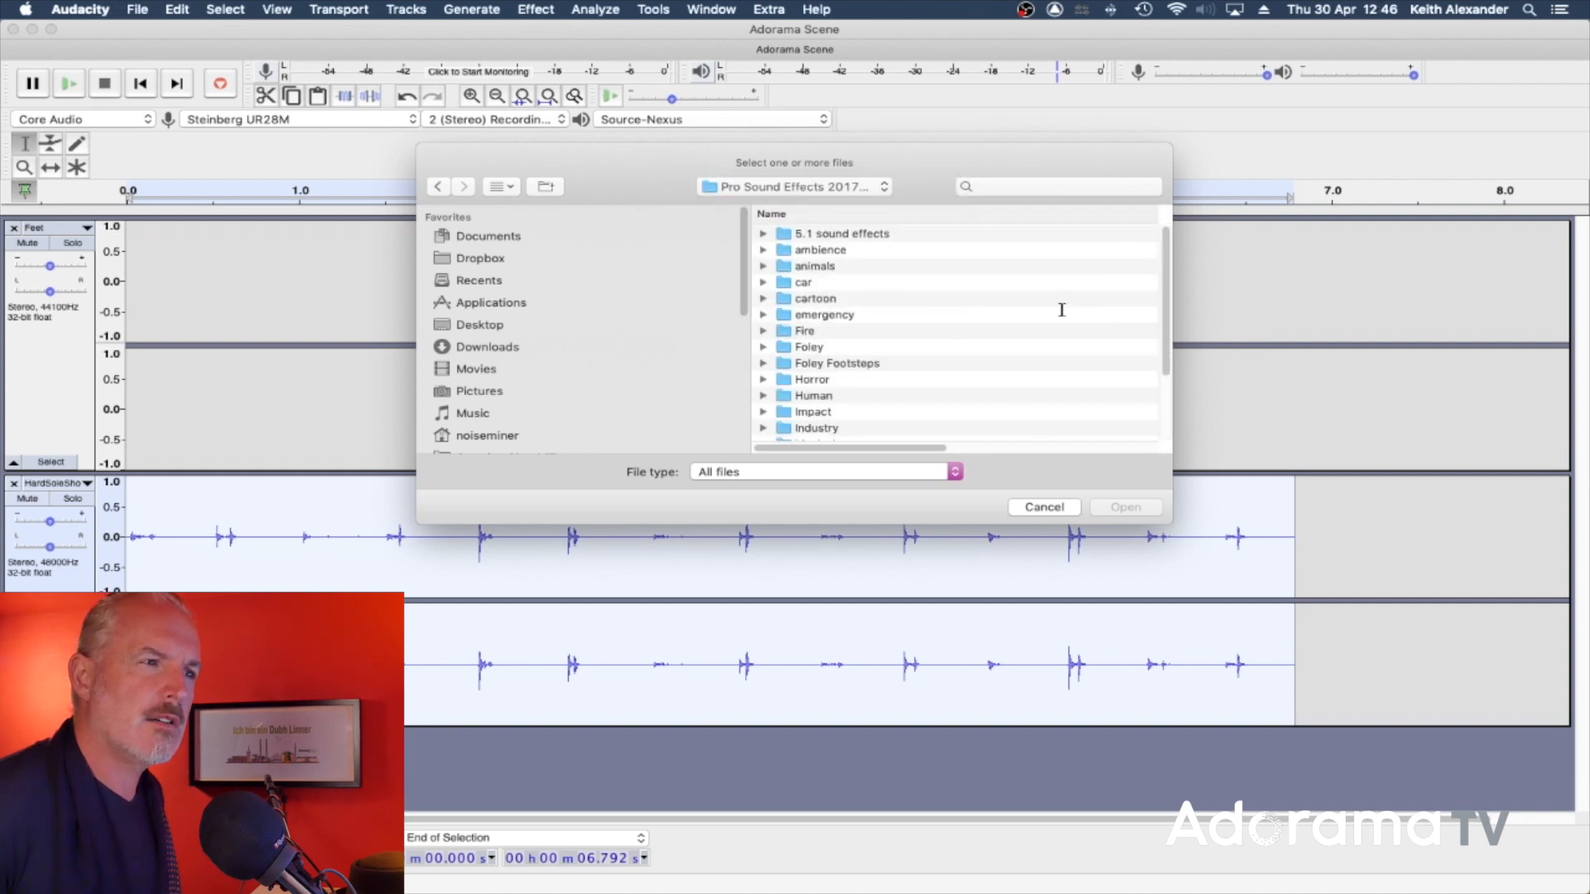
pyautogui.click(787, 187)
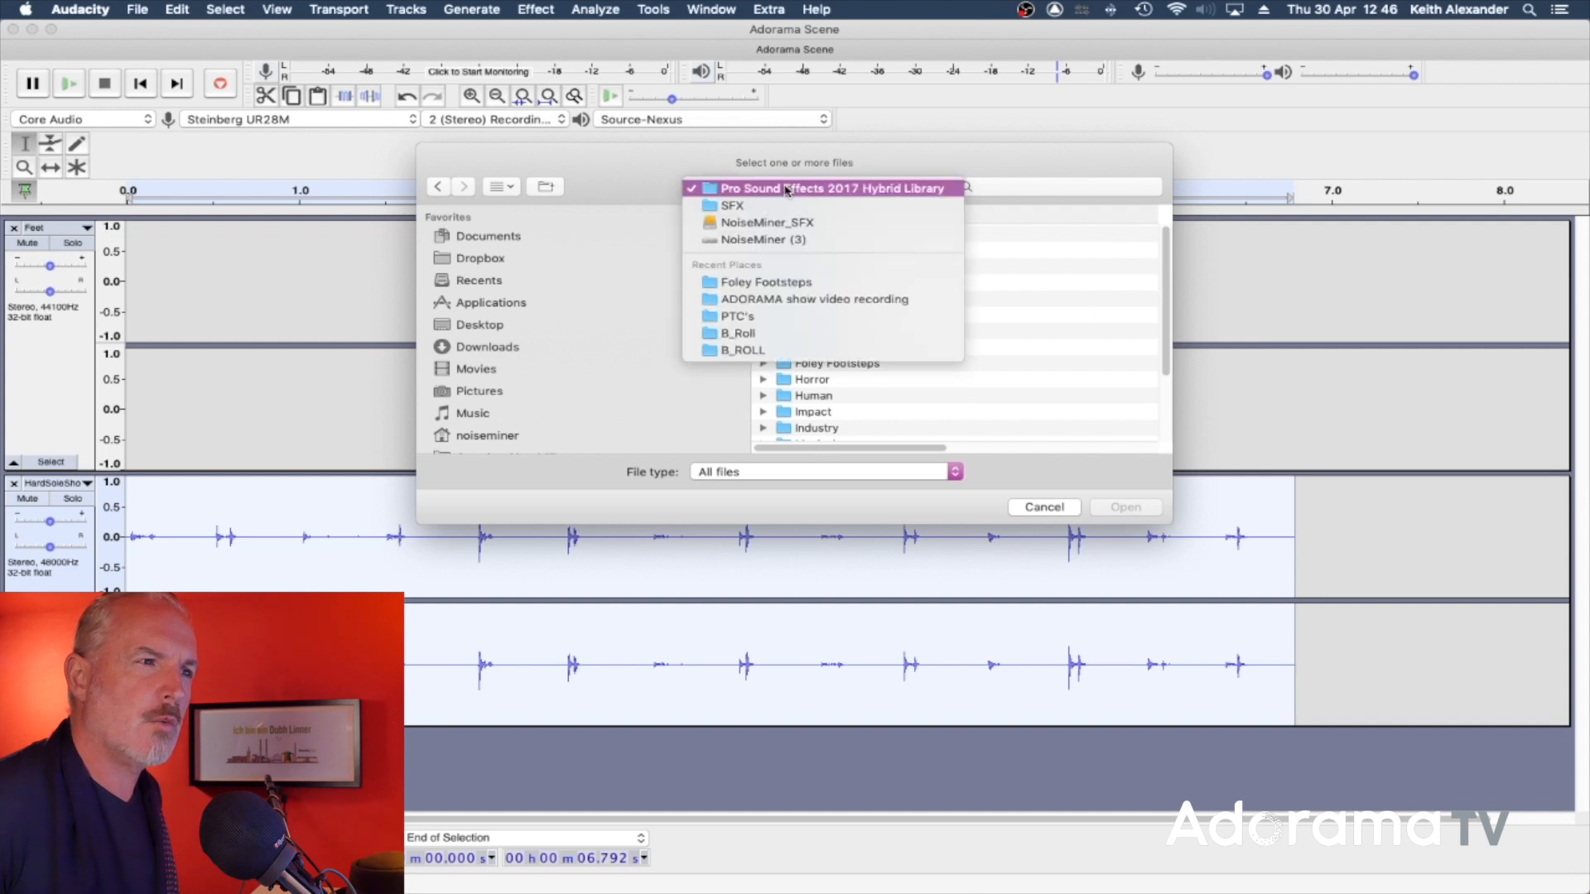
pyautogui.click(787, 205)
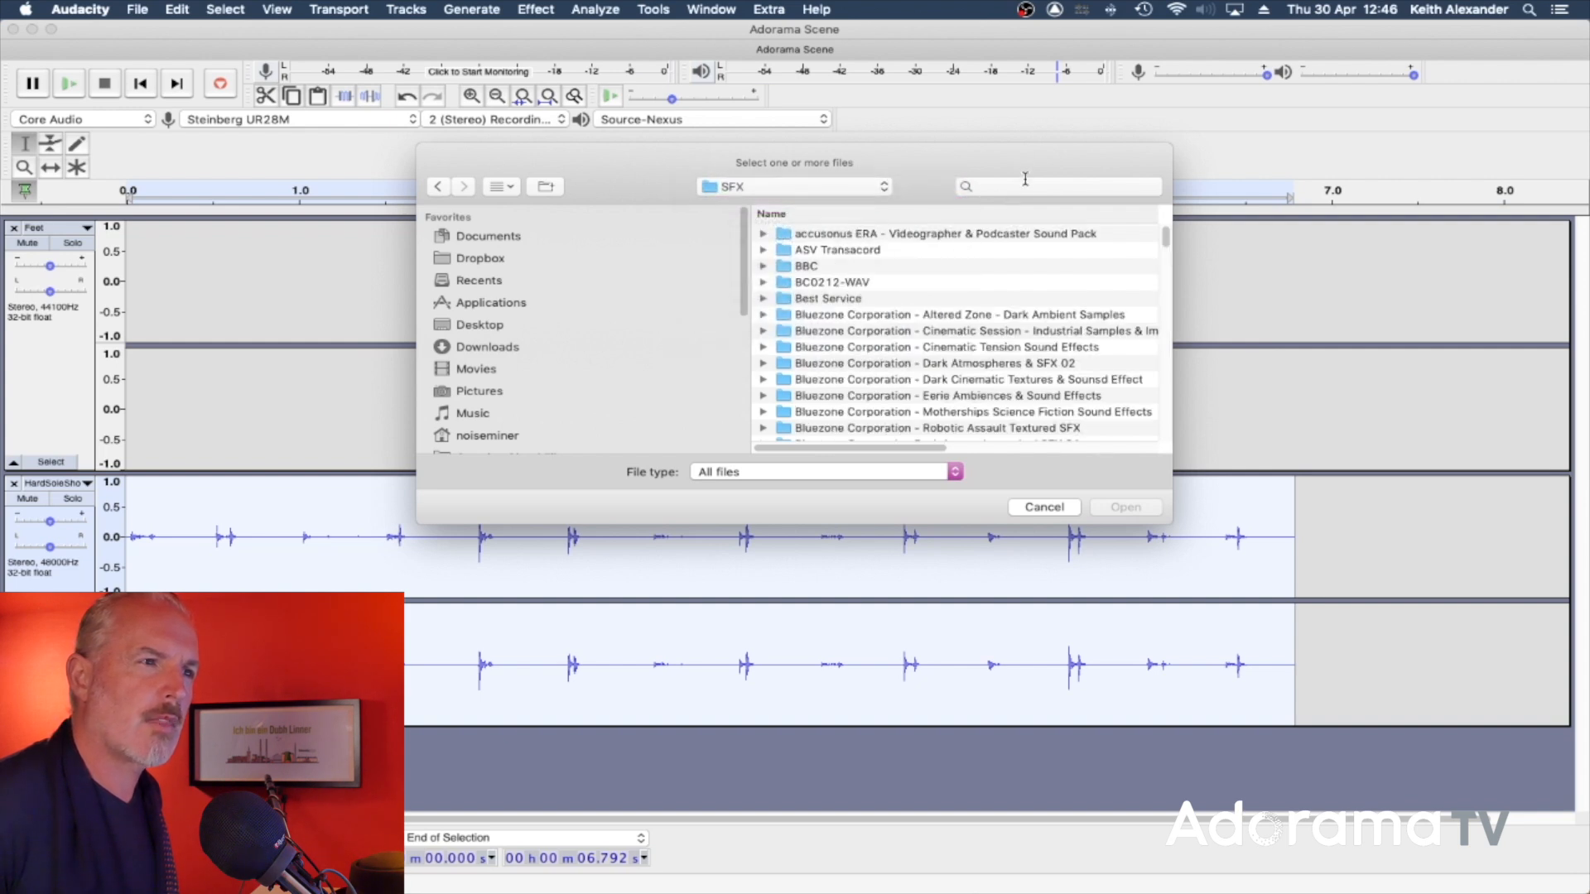
# Step: Search for "footsteps" and limit the search to the SFX folder
pyautogui.click(1025, 179)
pyautogui.write('fo')
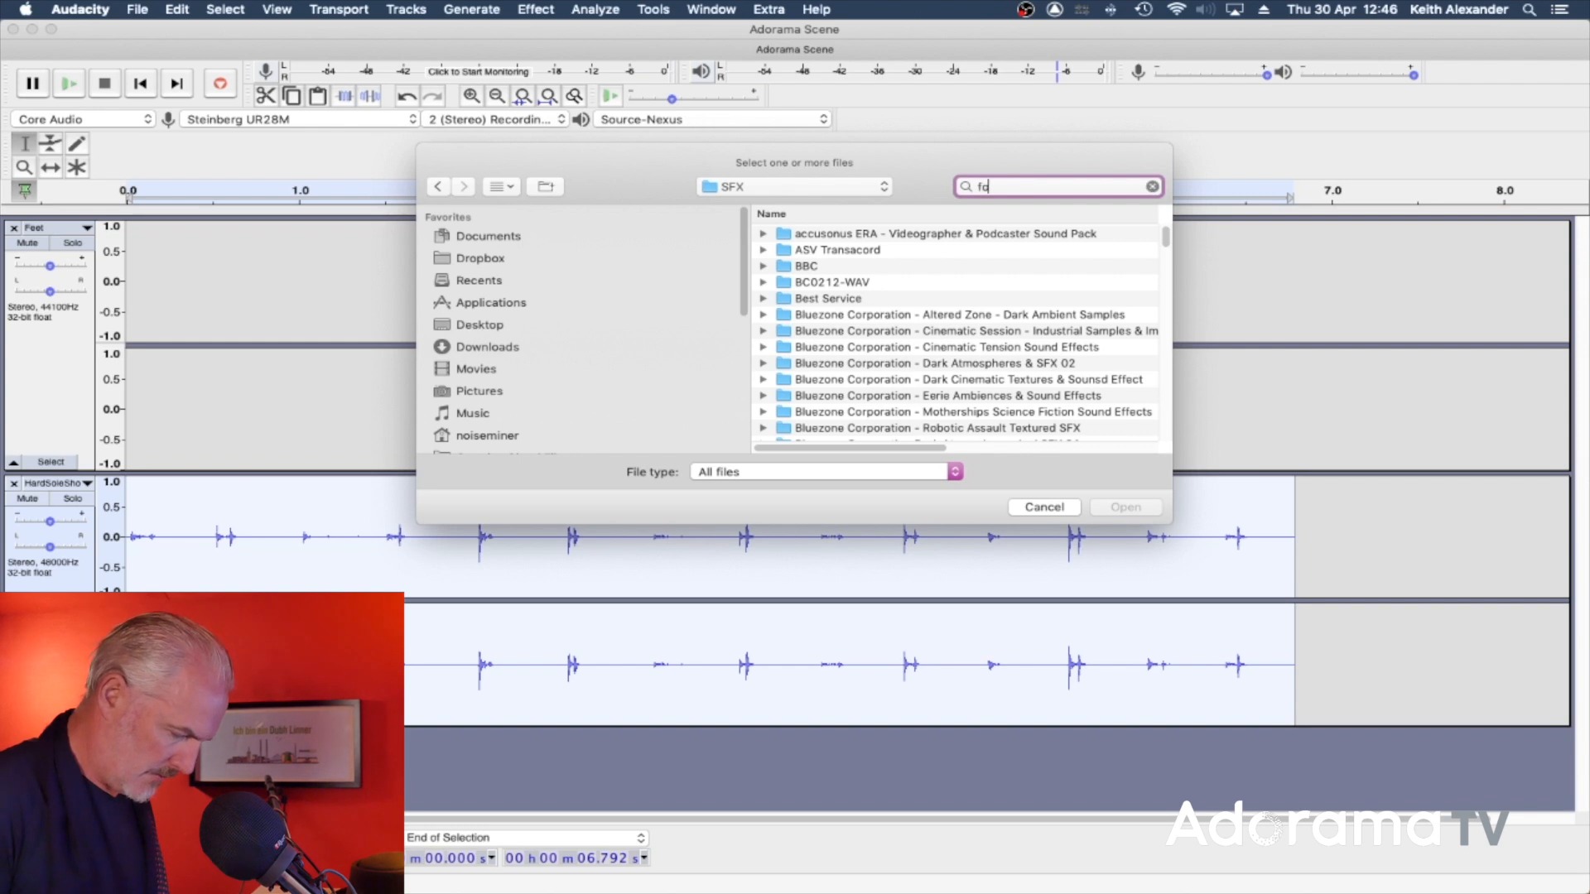
pyautogui.write('otsteps')
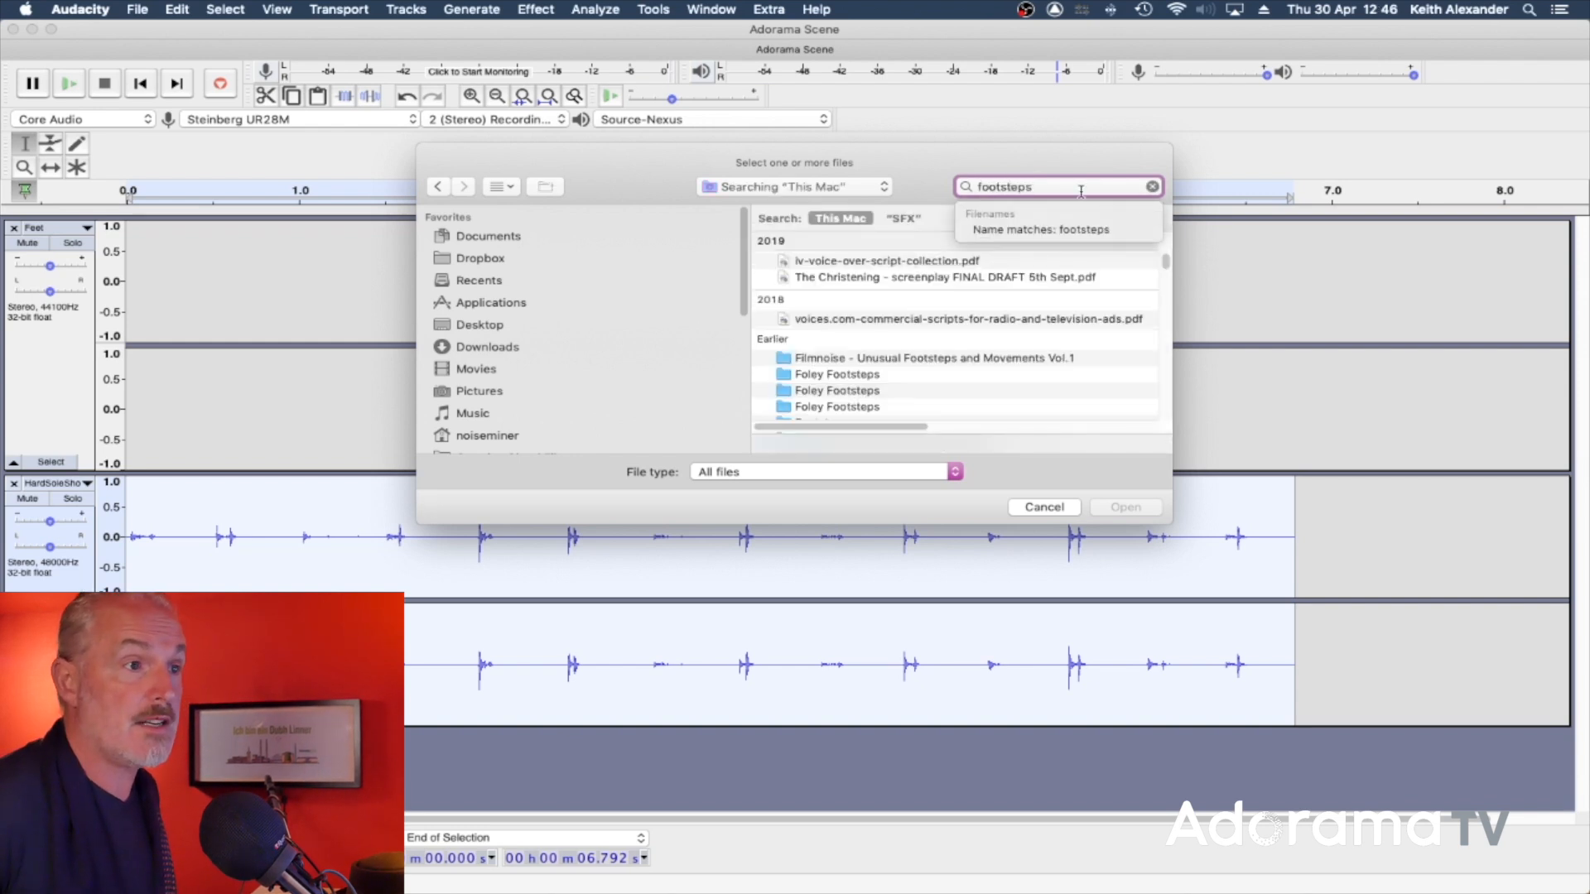
pyautogui.click(904, 219)
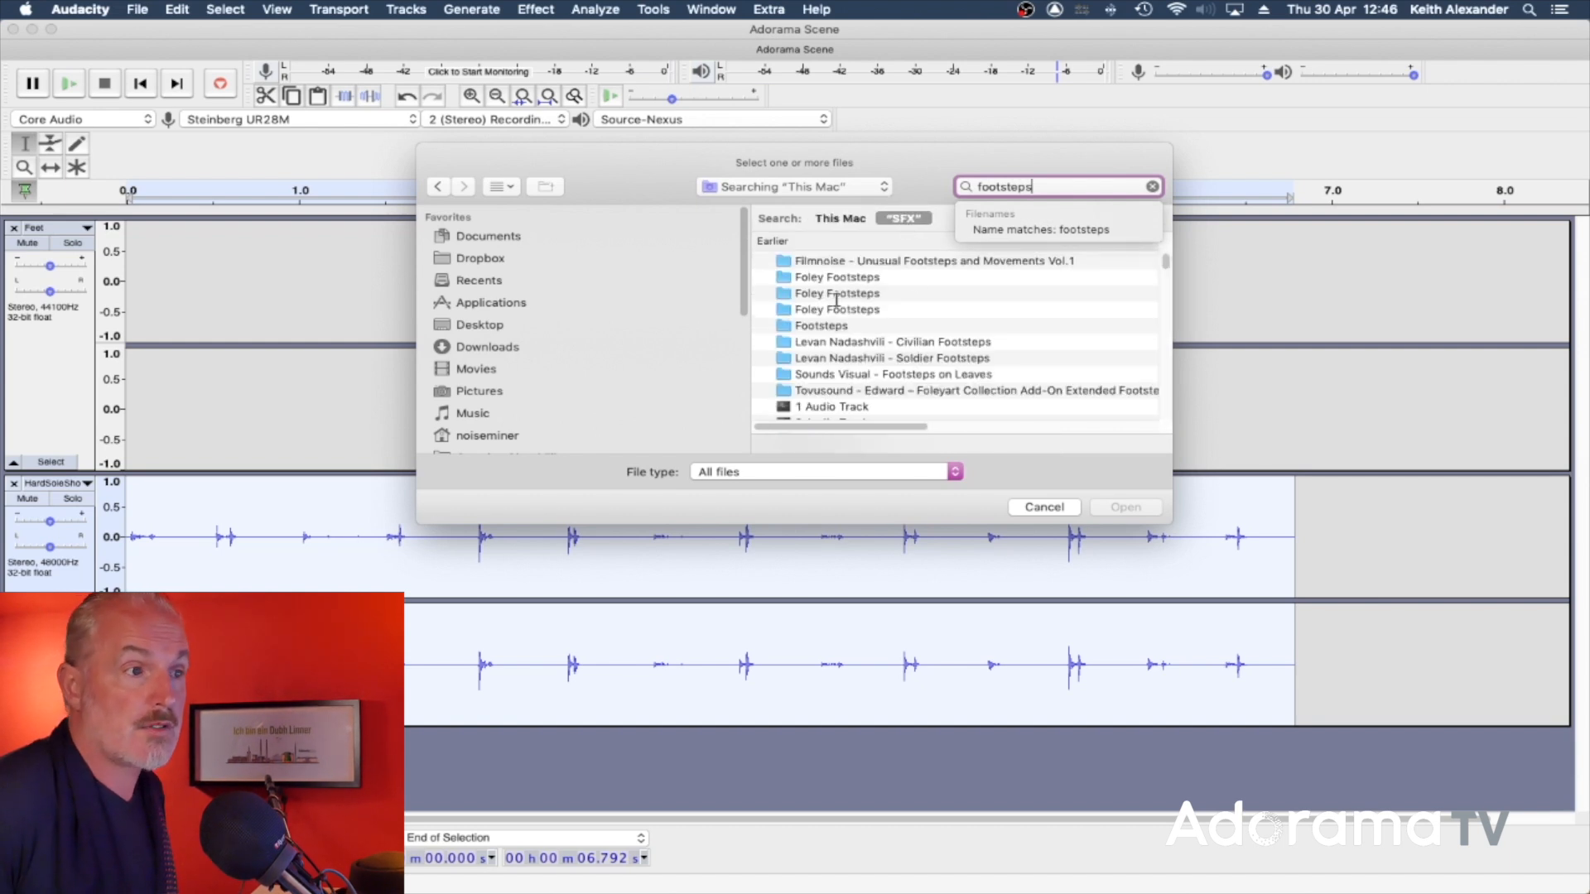
# Step: Import Leather Shoes Carpet.aif from the nested Foley Footsteps folder into the project
pyautogui.doubleClick(841, 293)
pyautogui.doubleClick(849, 239)
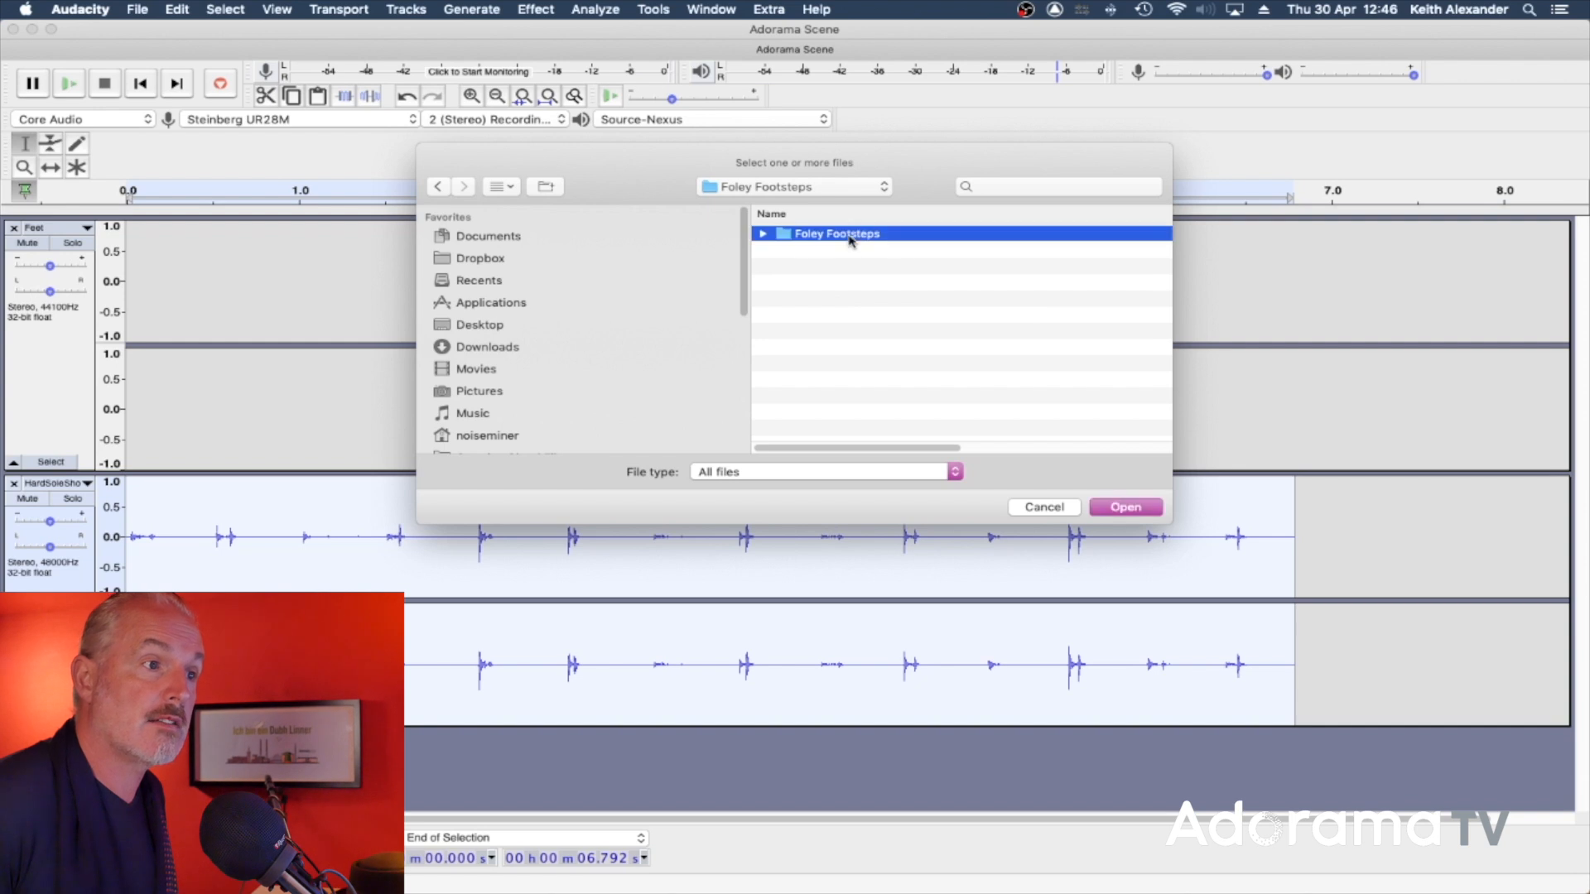
pyautogui.scroll(-4, 1009, 389)
pyautogui.click(902, 352)
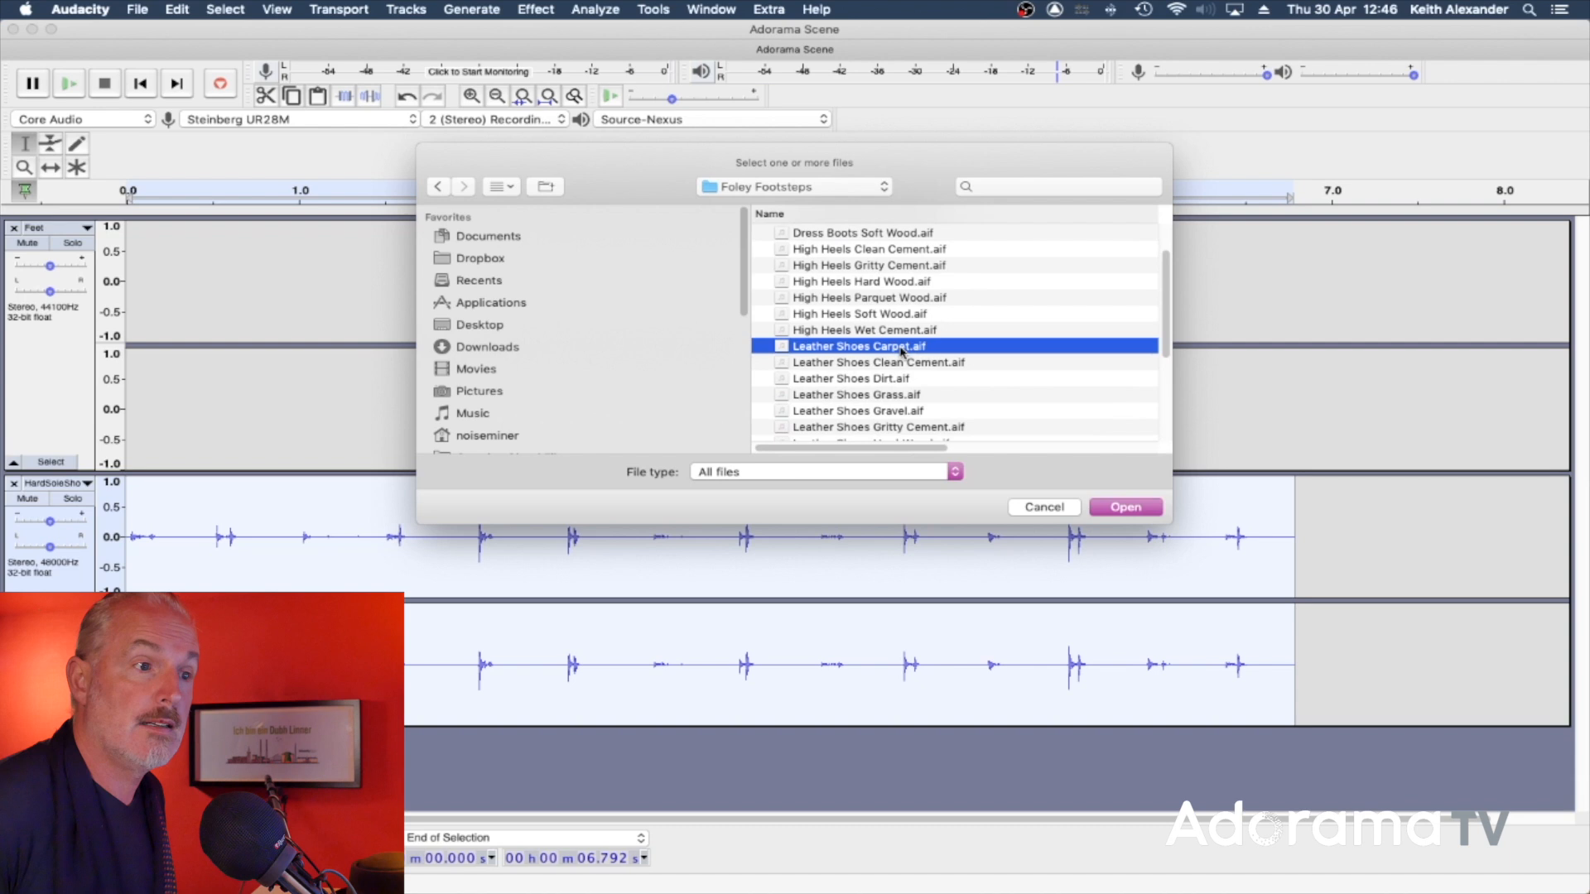
pyautogui.click(1124, 509)
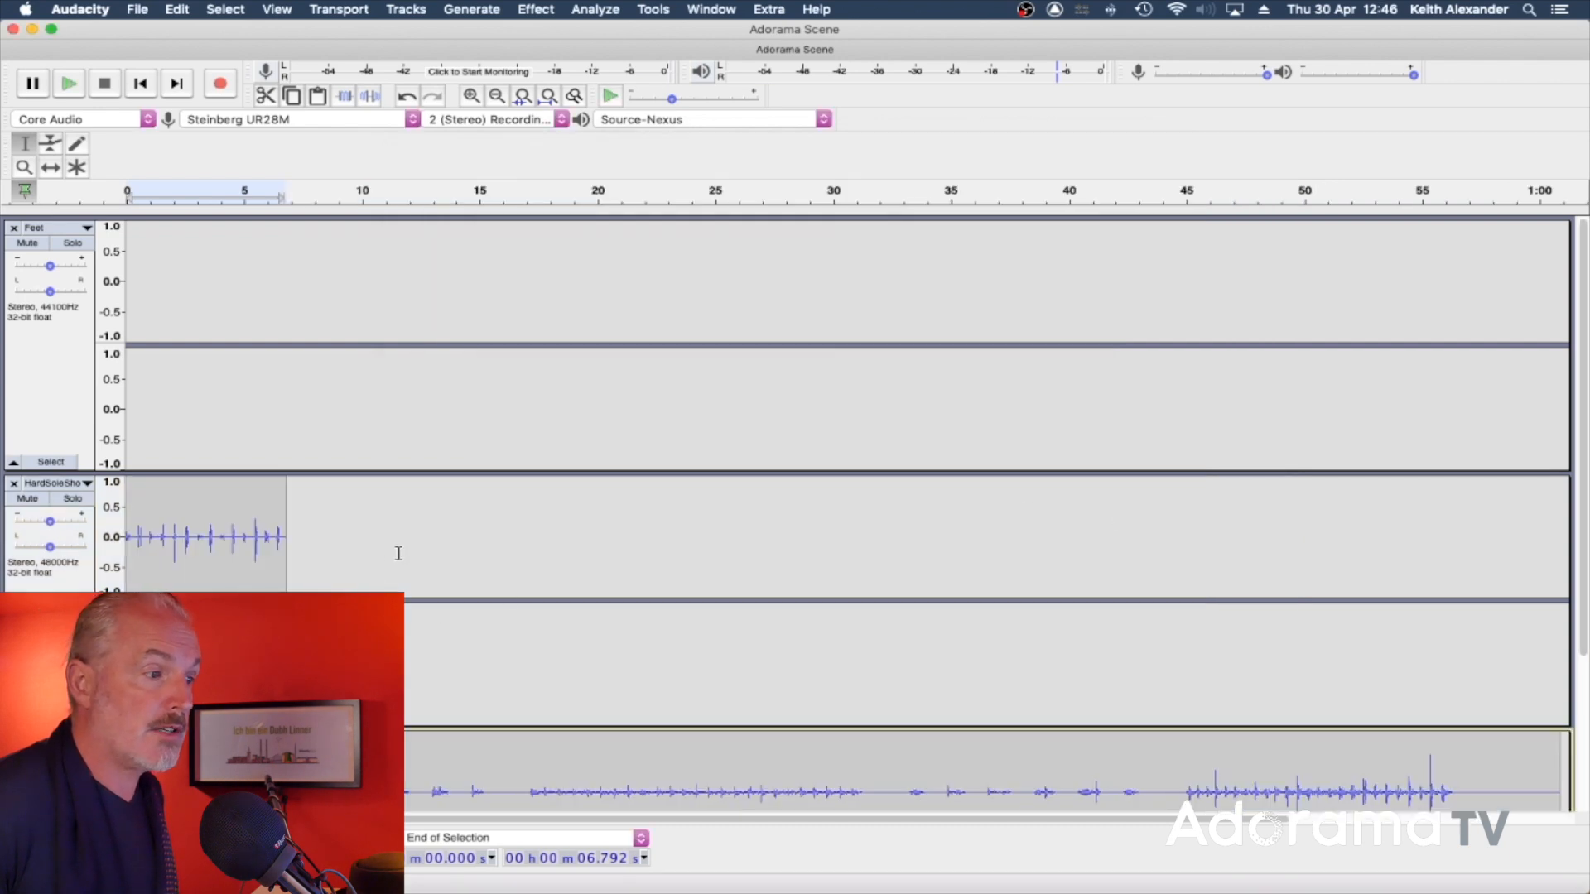
# Step: Play the leather-shoe footsteps from about 19.4 s to judge their pace, then stop playback
pyautogui.scroll(-5, 582, 553)
pyautogui.click(582, 553)
pyautogui.press('space')
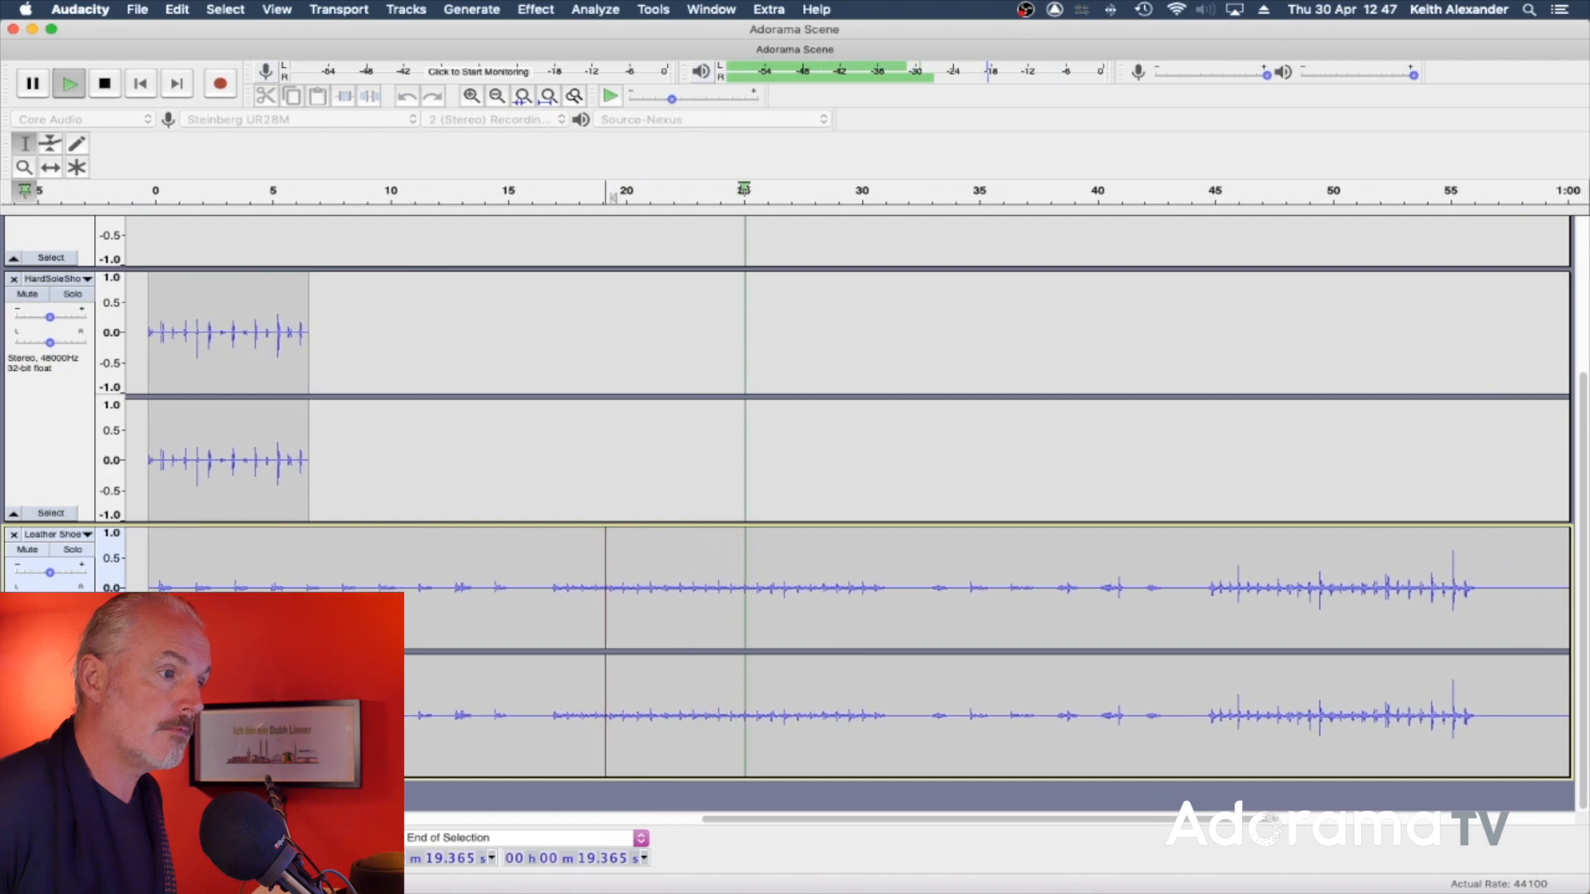
pyautogui.press('space')
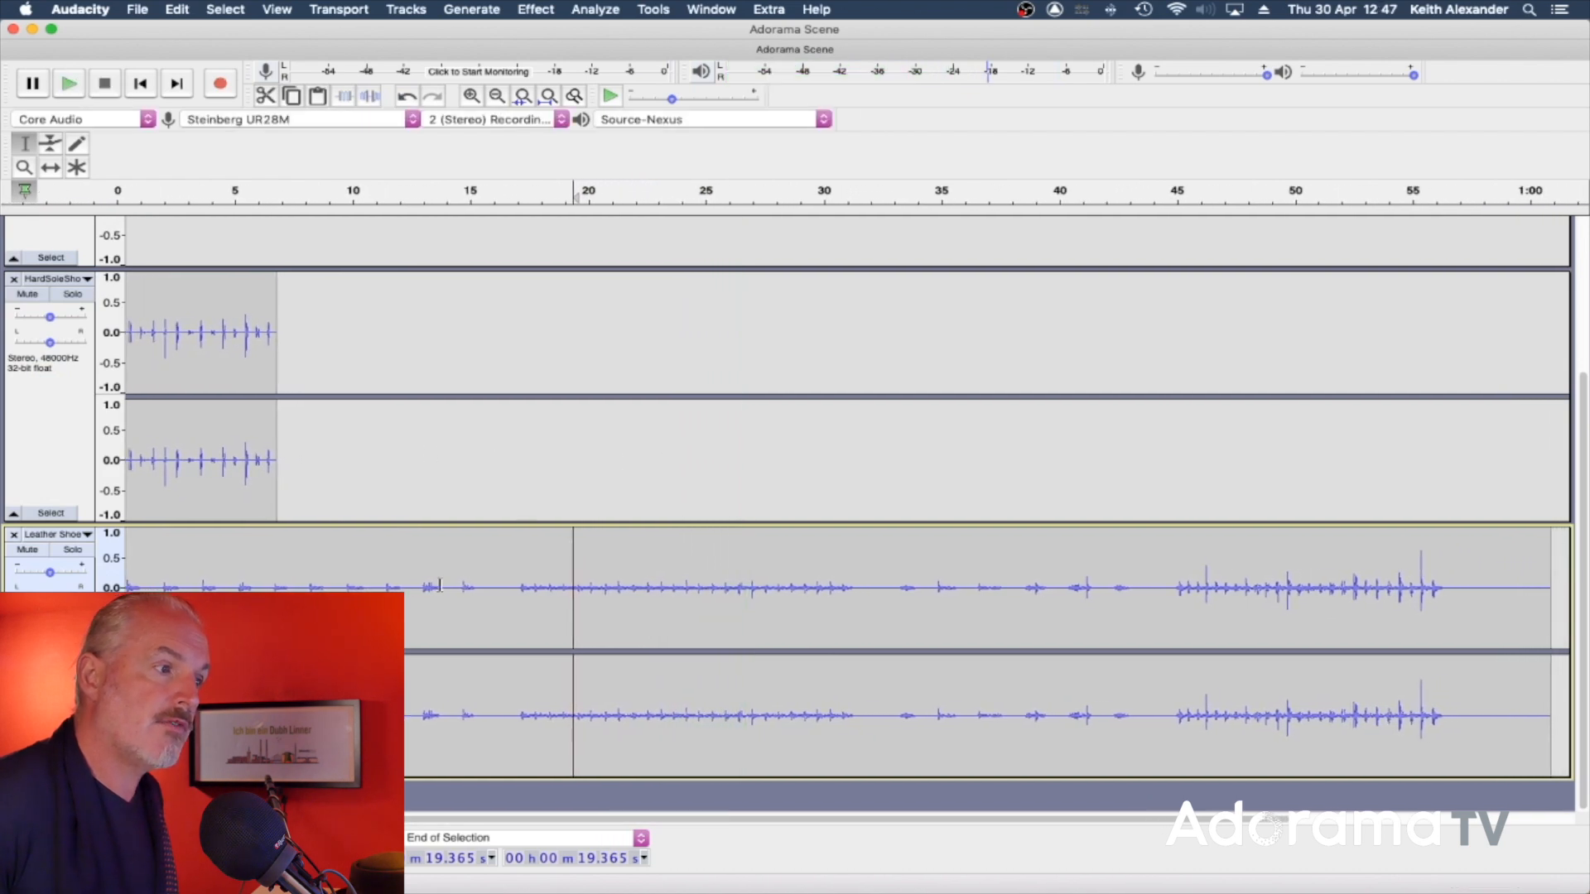
# Step: Delete the first 14.4 s or so of the leather-shoe footsteps and shift the remaining clip to start at about 10 s
pyautogui.moveTo(456, 589); pyautogui.dragTo(18, 587)
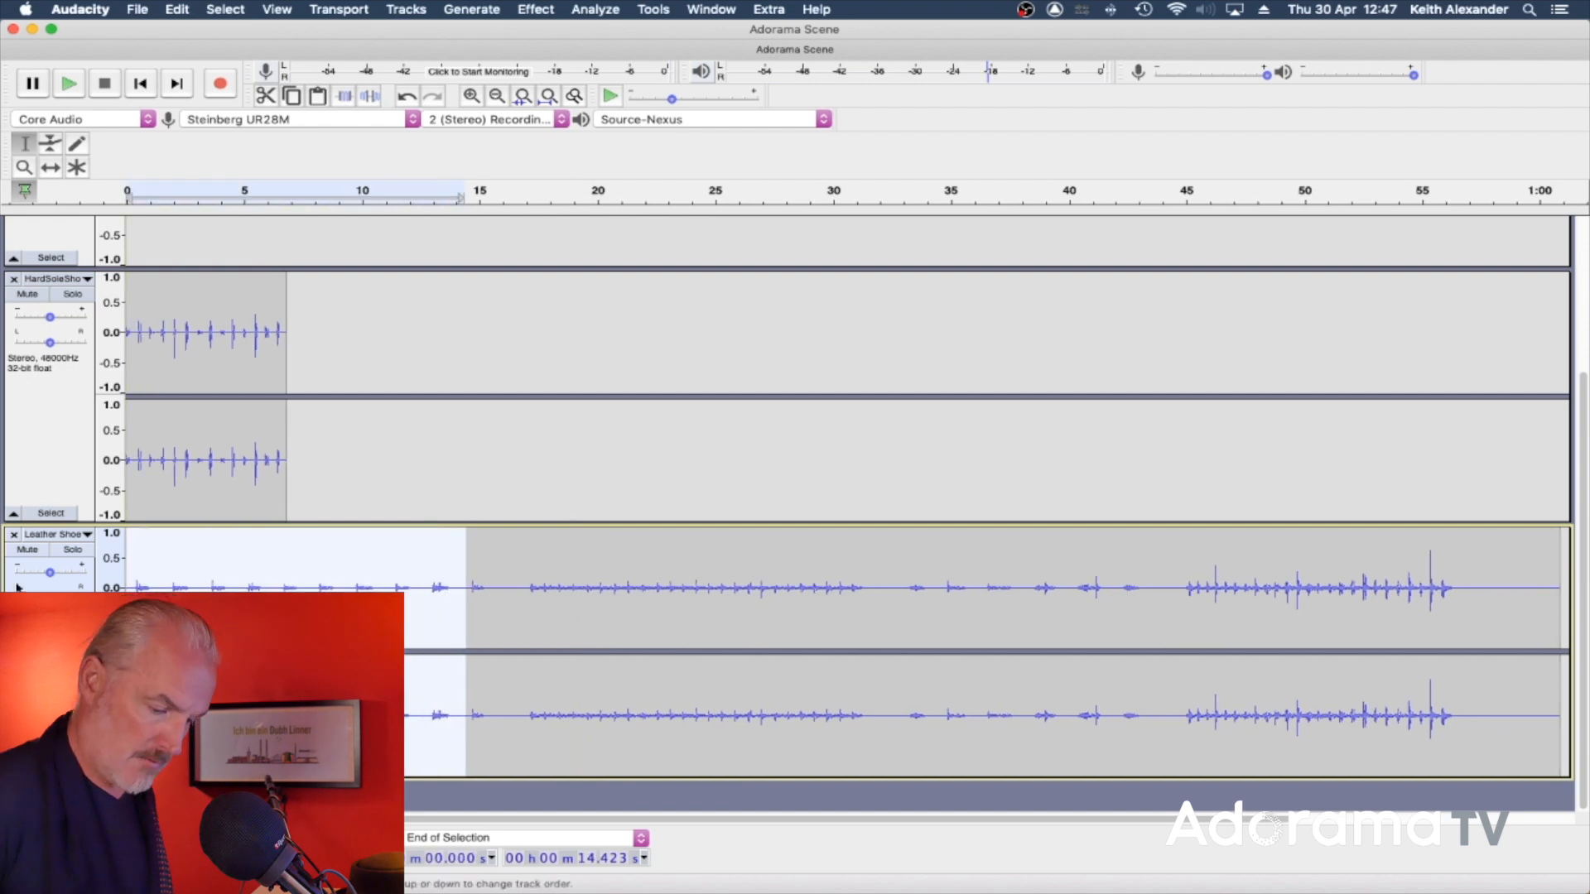
pyautogui.press('Delete')
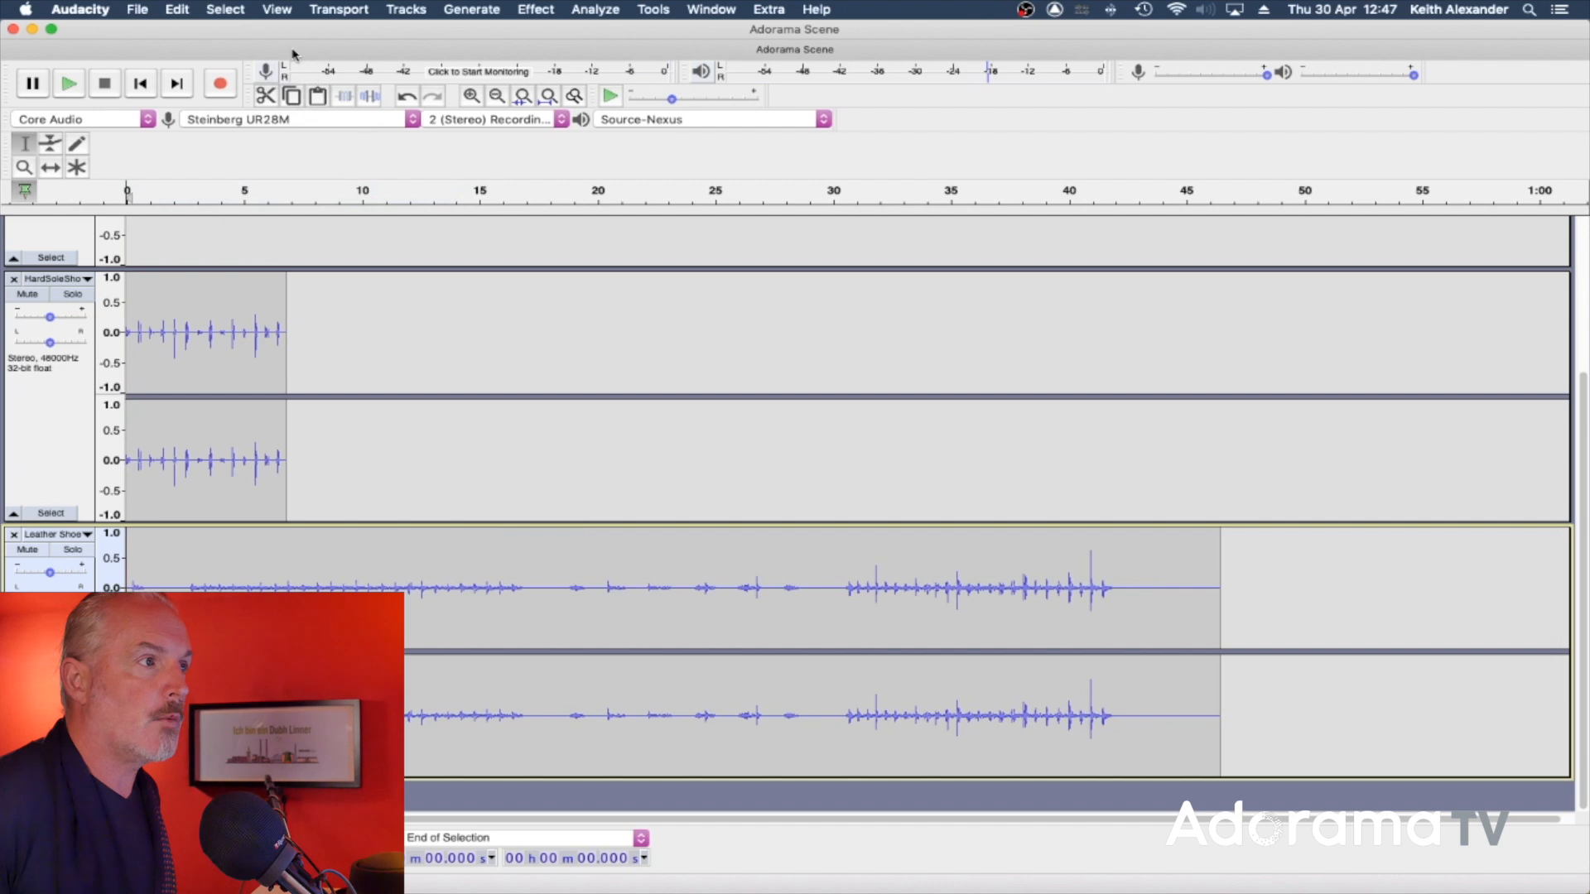
pyautogui.click(50, 167)
pyautogui.moveTo(302, 577); pyautogui.dragTo(538, 576)
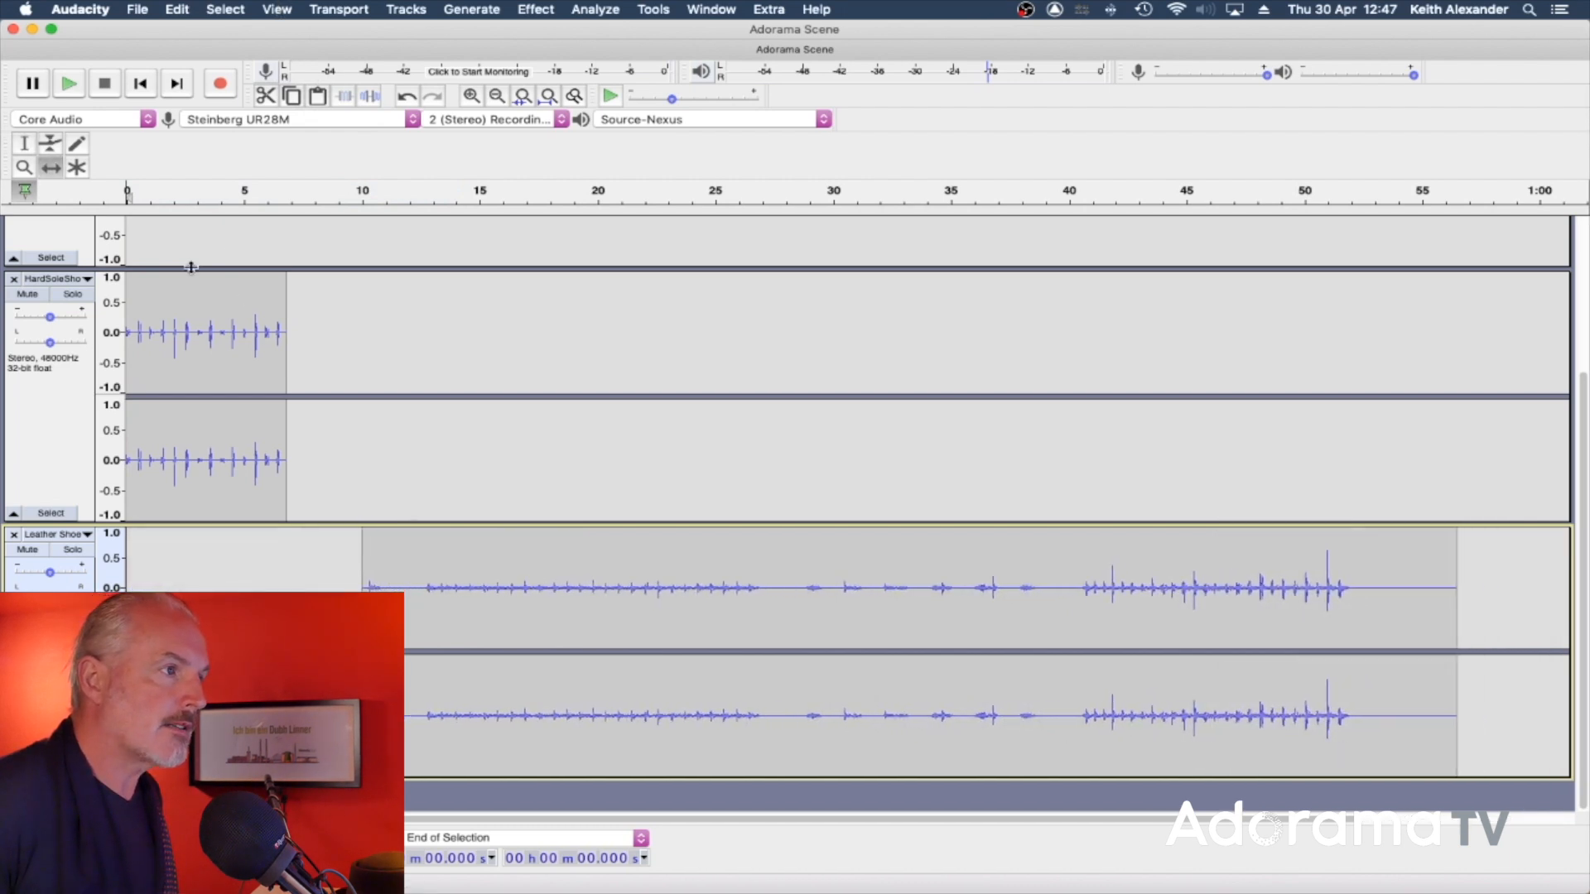
# Step: Compare the two footstep paces by playing the hard-sole clip from about 4.5 s and the leather-shoe clip from about 16.4 s
pyautogui.click(23, 145)
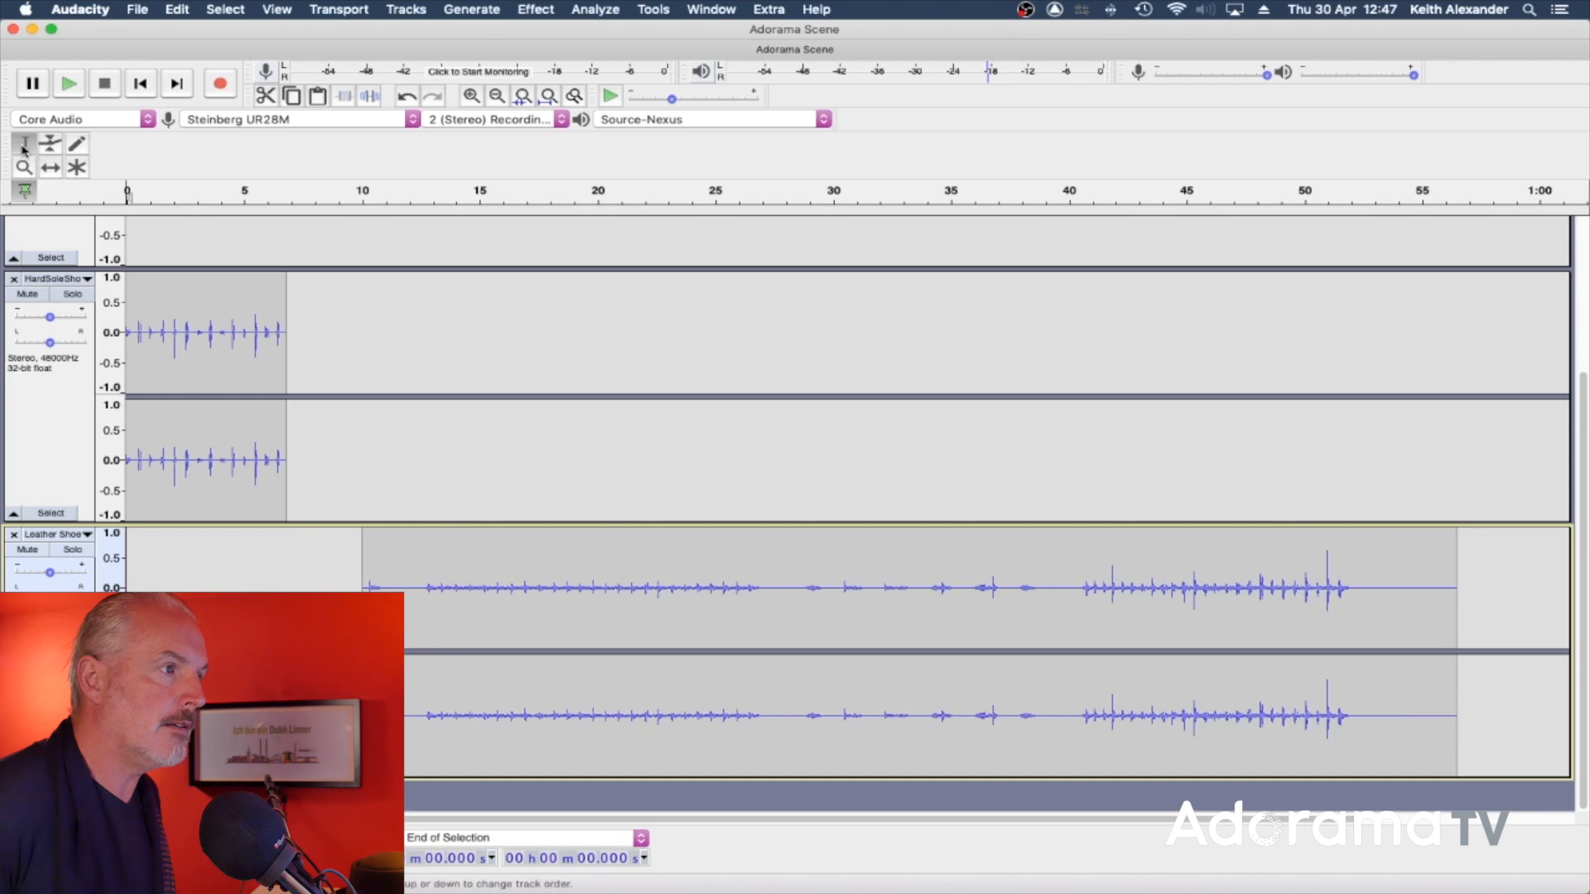
pyautogui.click(231, 344)
pyautogui.press('space')
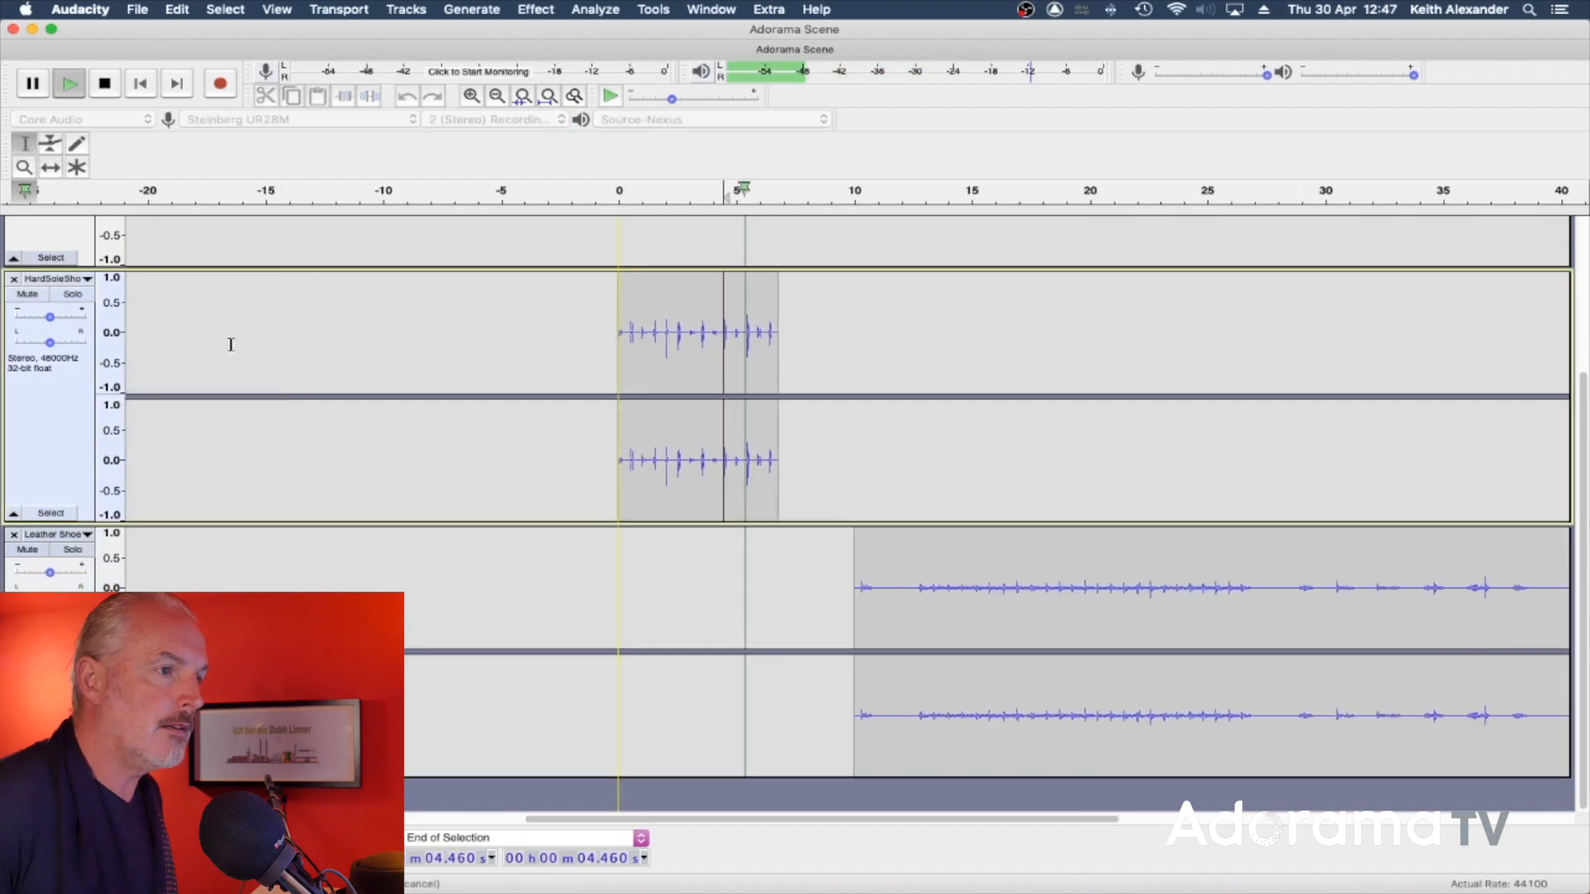
pyautogui.press('space')
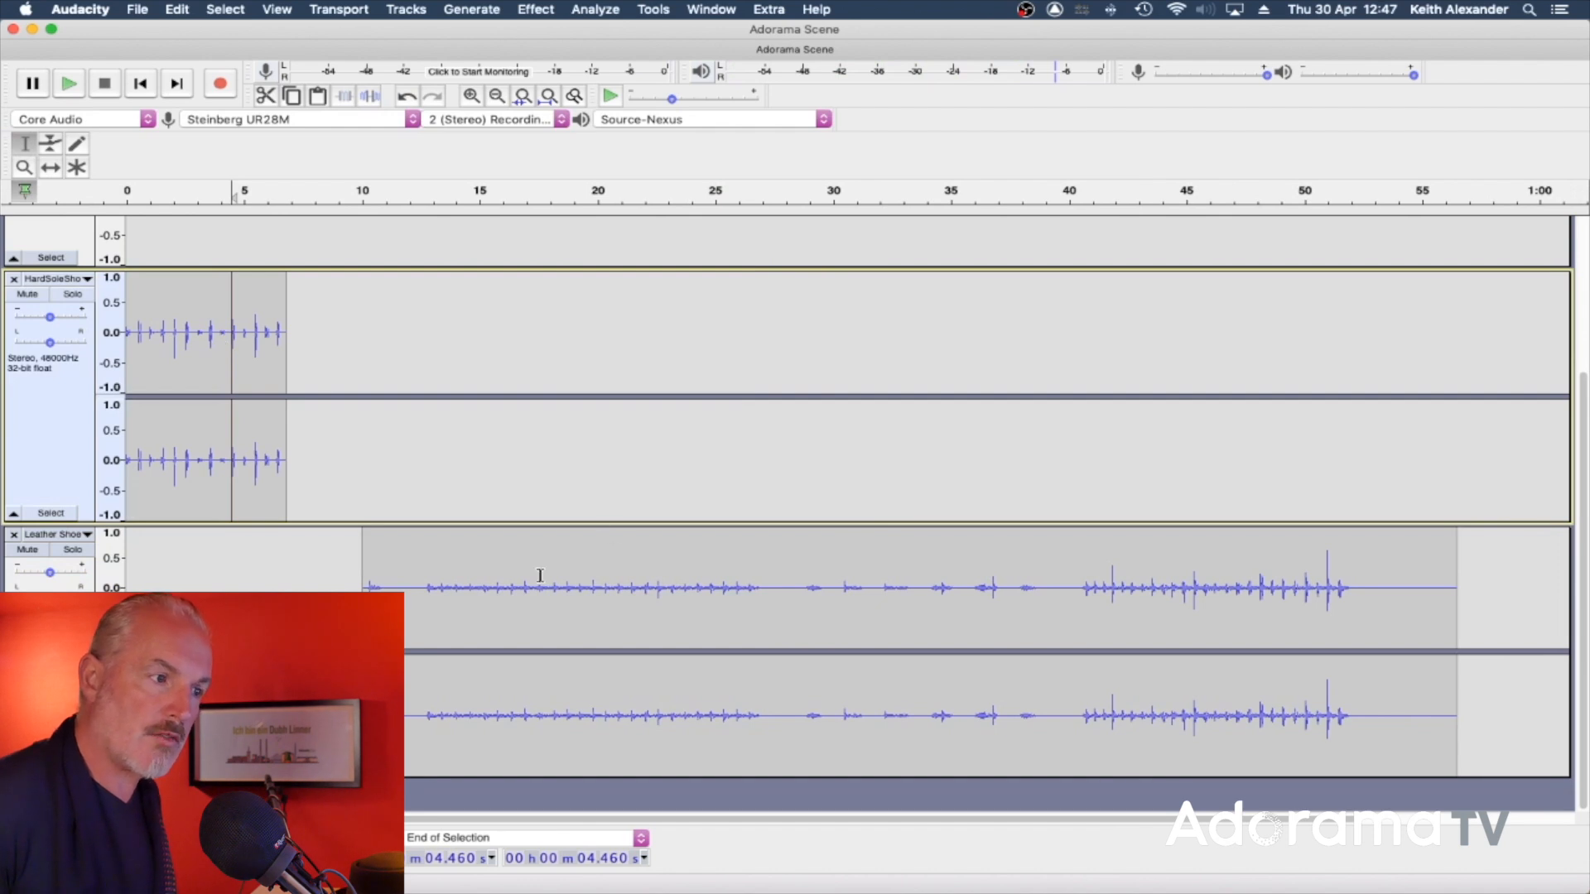
pyautogui.click(511, 590)
pyautogui.press('space')
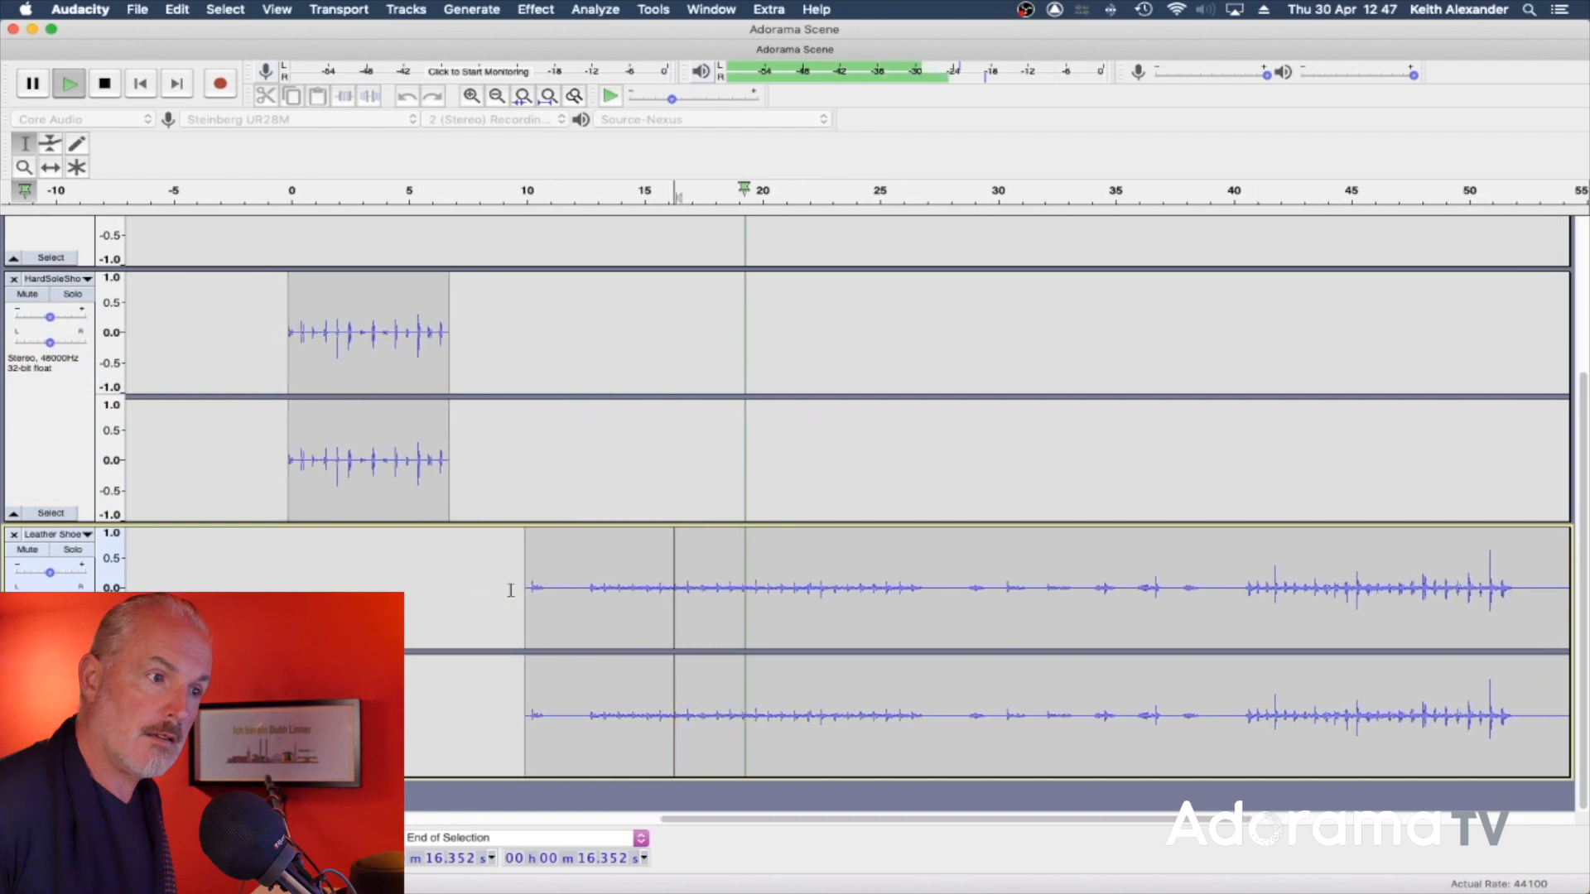
pyautogui.press('space')
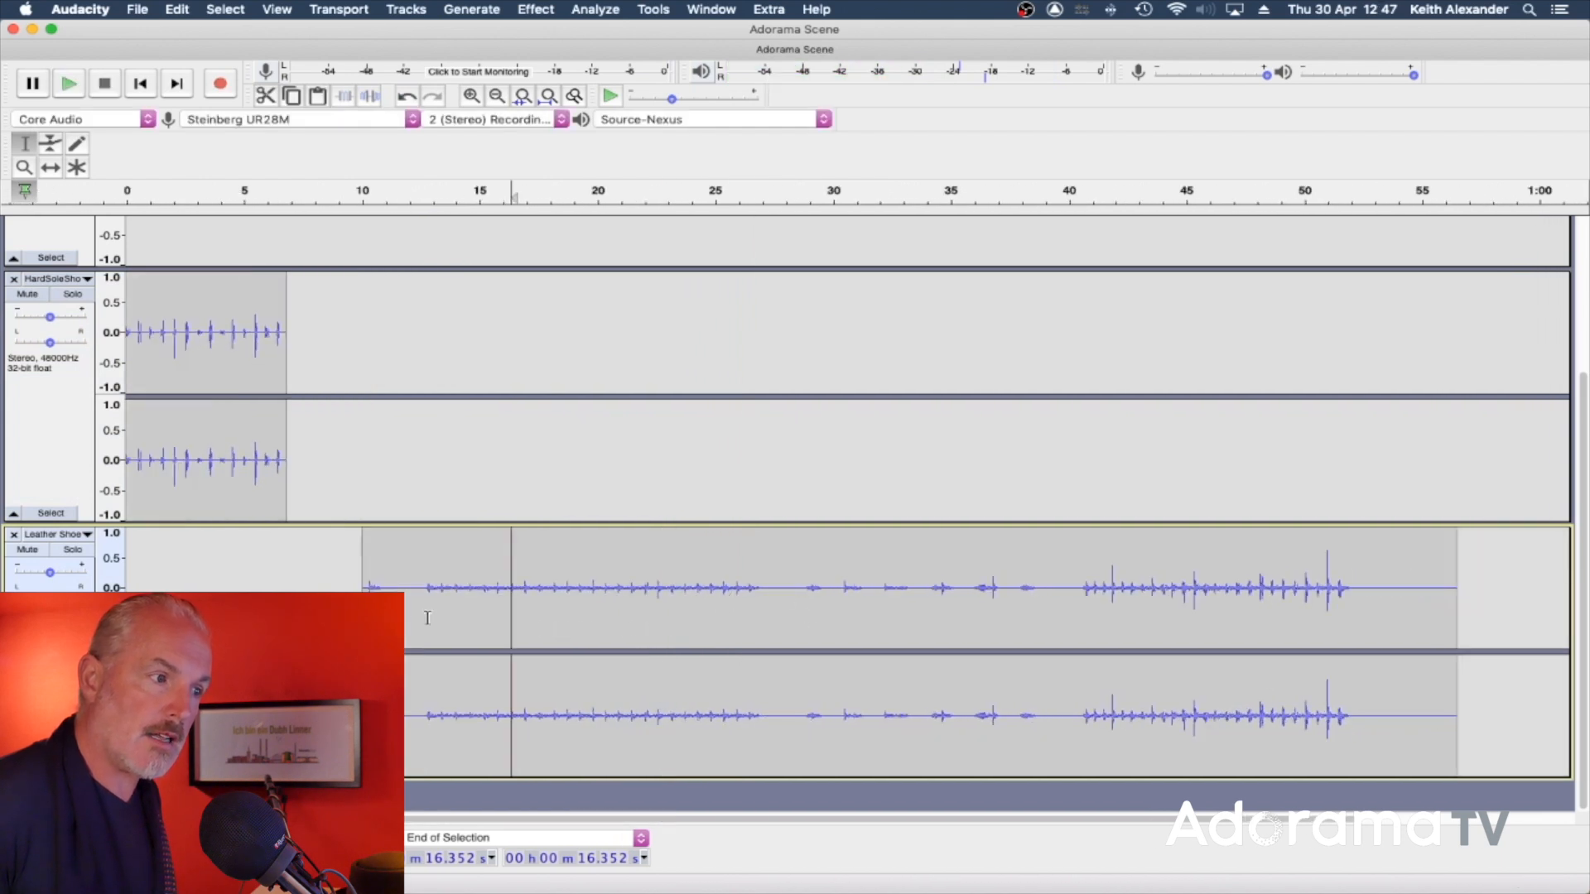
# Step: Trim the leather-shoe clip by deleting from about 8.9 s to 14.1 s, then everything after about 19.4 s
pyautogui.moveTo(336, 634); pyautogui.dragTo(461, 633)
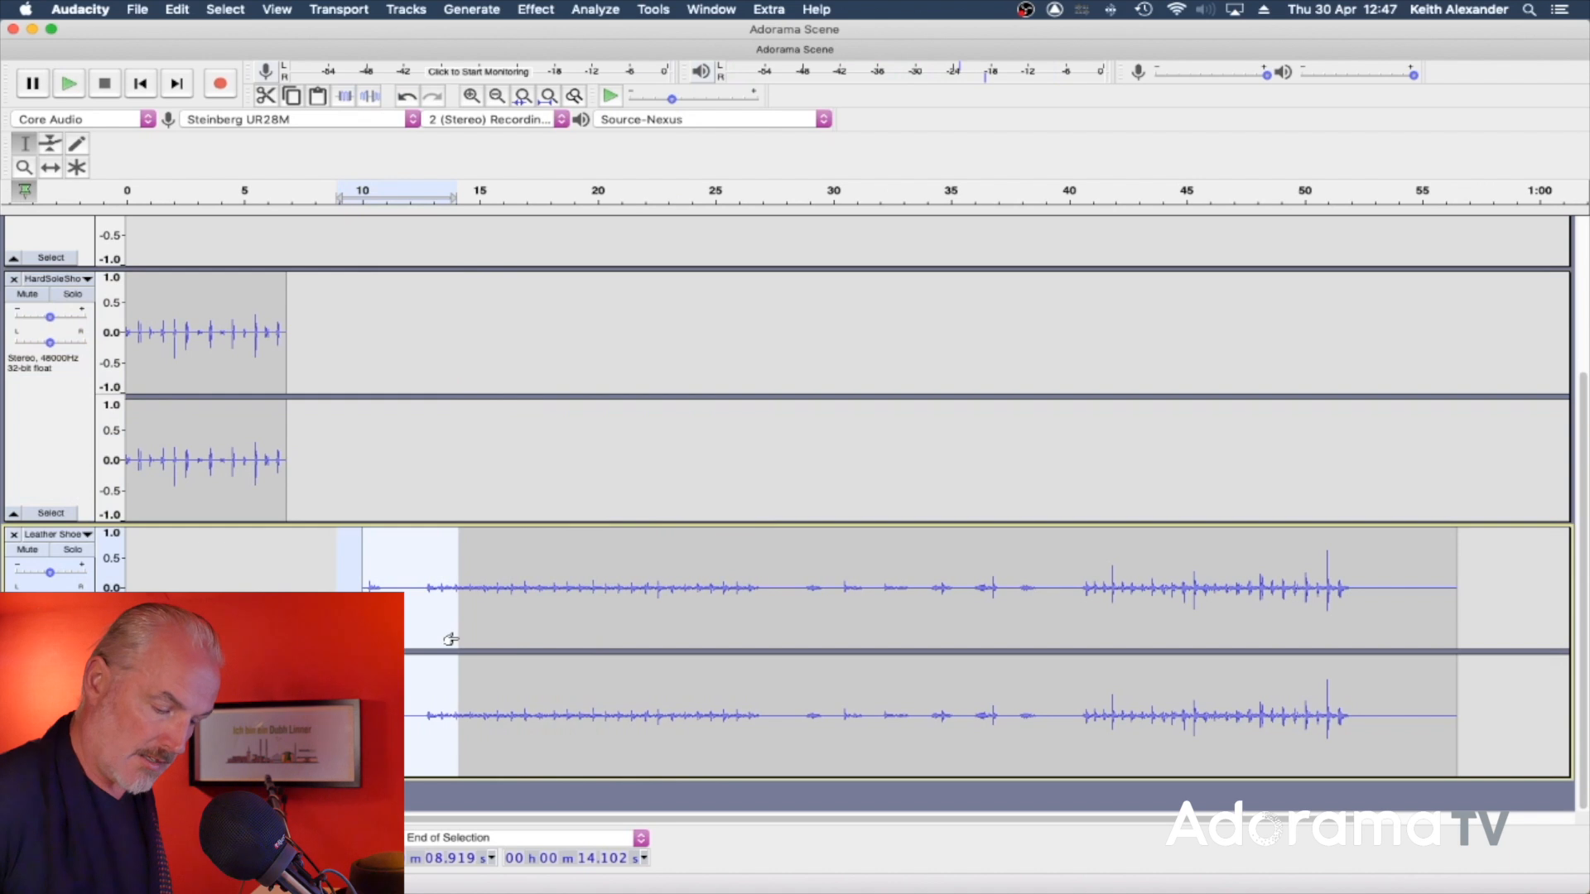
pyautogui.press('Delete')
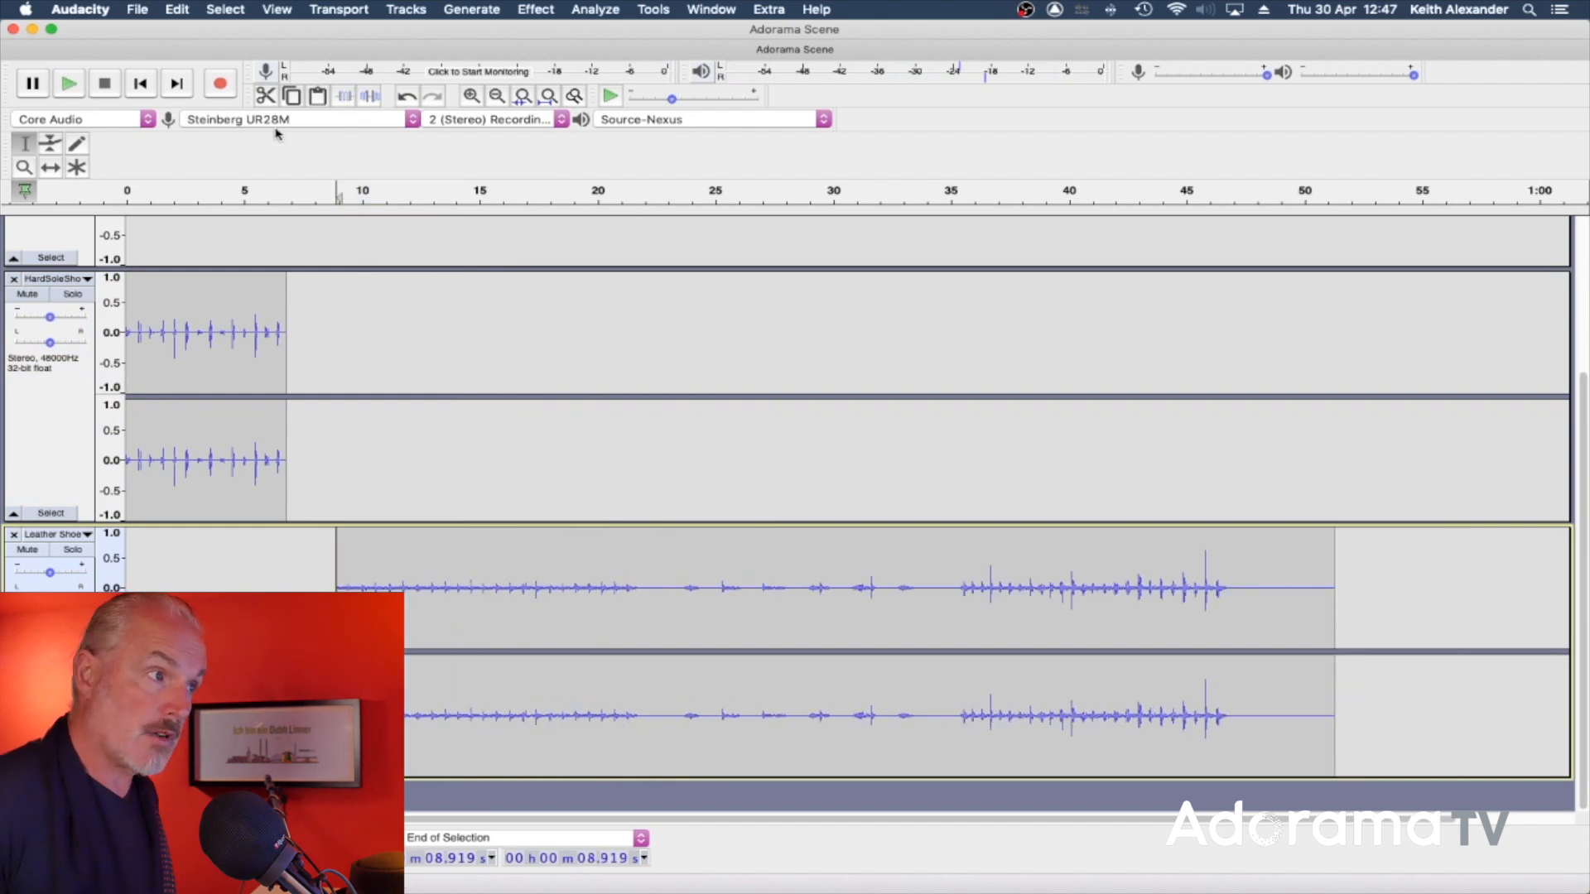
pyautogui.click(484, 607)
pyautogui.moveTo(584, 608); pyautogui.dragTo(1585, 783)
pyautogui.press('Delete')
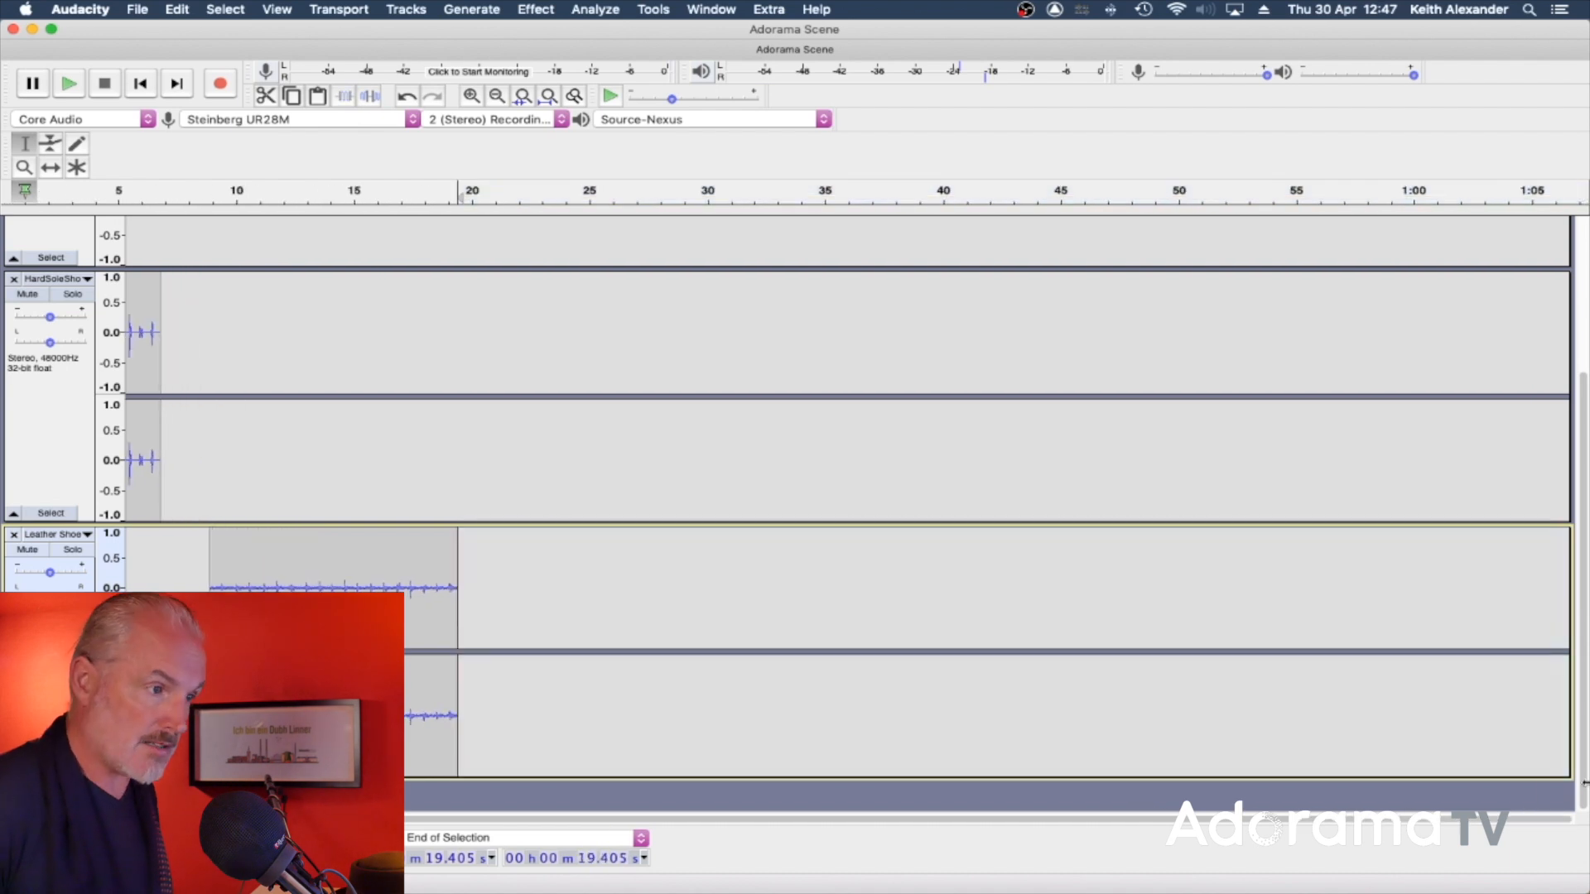
# Step: Select the whole trimmed leather-shoe clip and preview a Change Speed increase of about 33.896 percent
pyautogui.doubleClick(398, 582)
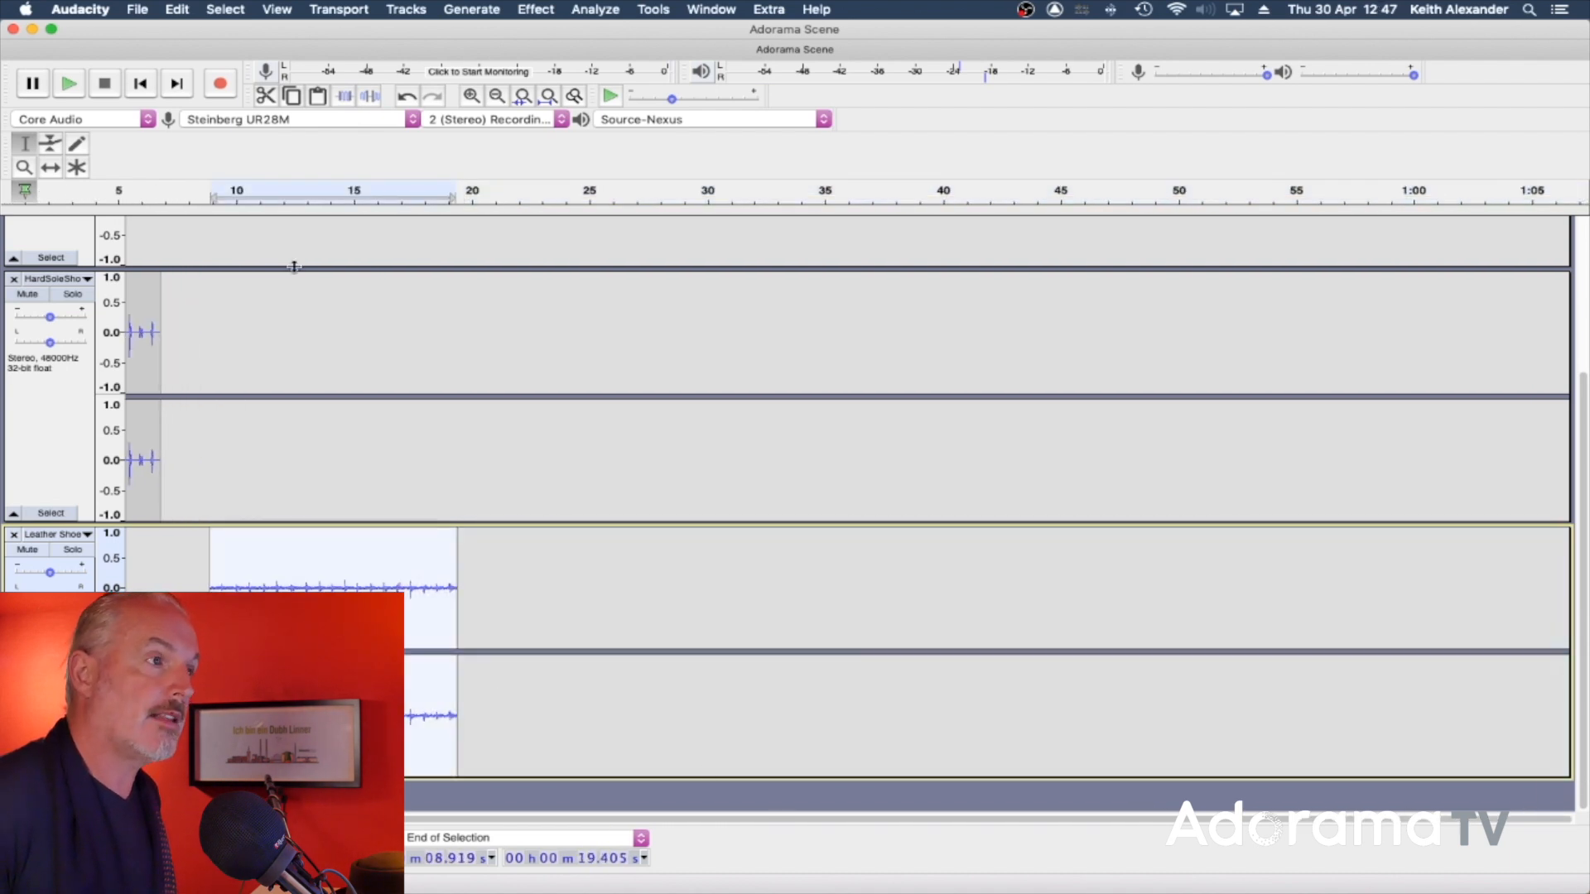
pyautogui.click(487, 12)
pyautogui.moveTo(535, 10)
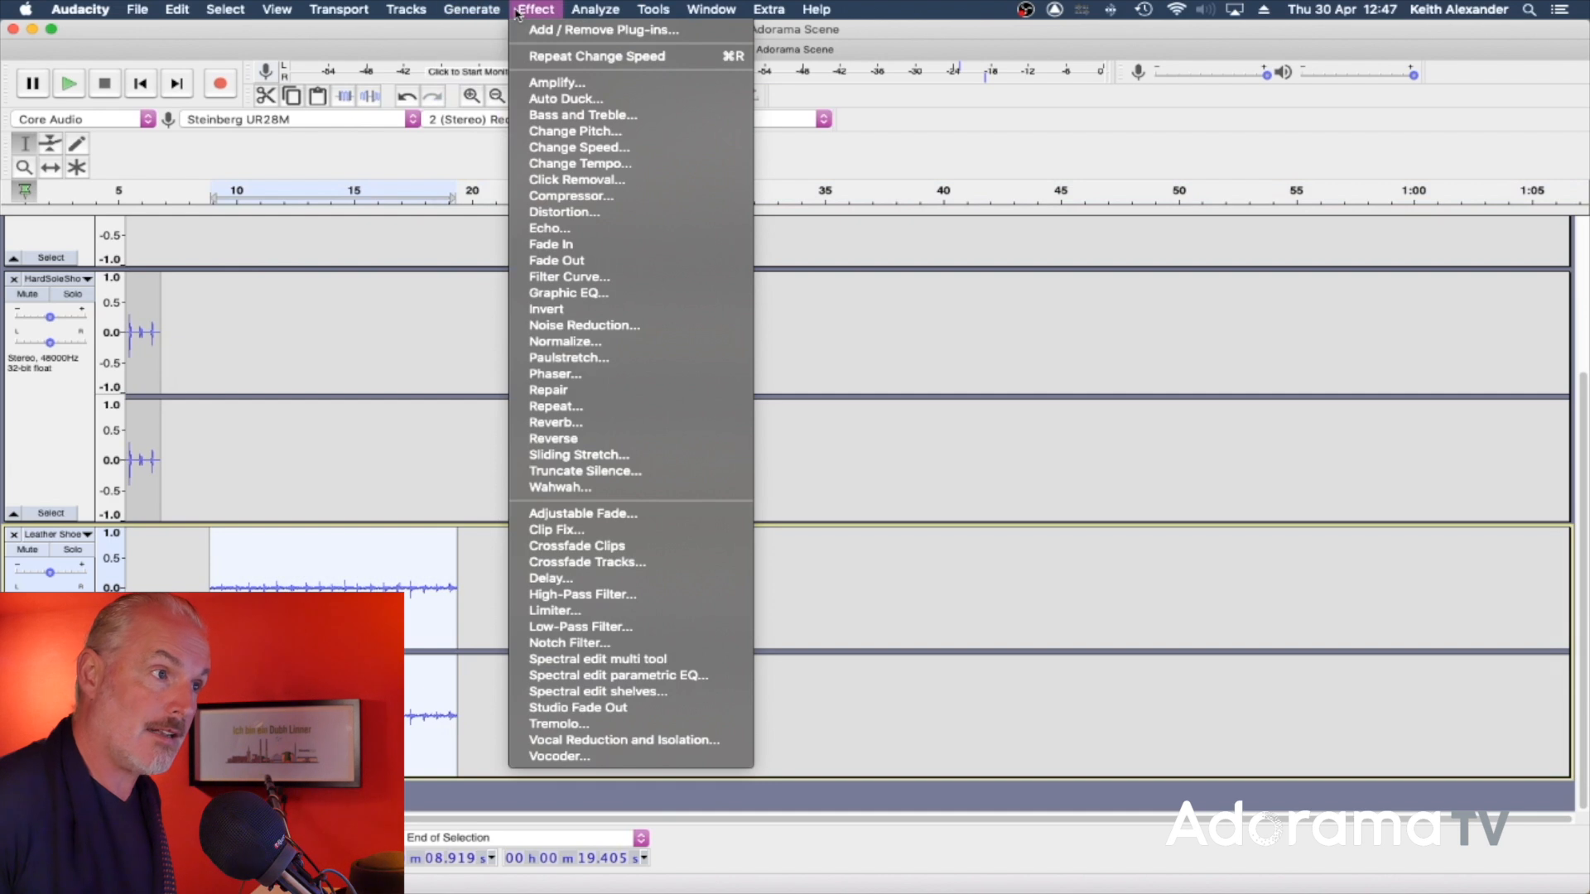
pyautogui.click(537, 148)
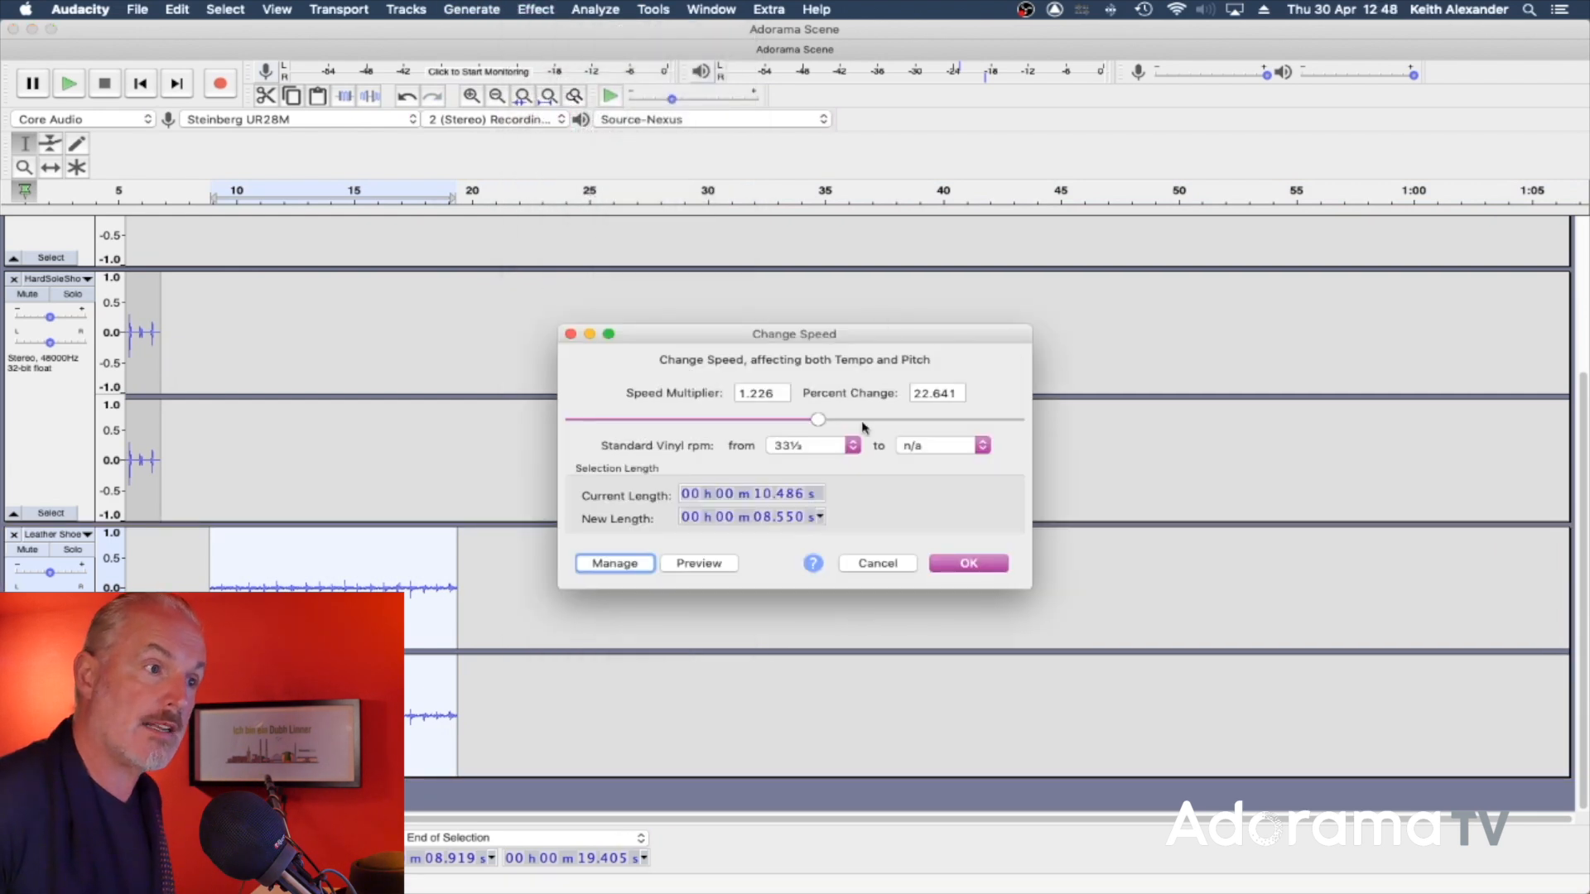
pyautogui.moveTo(825, 424); pyautogui.dragTo(828, 423)
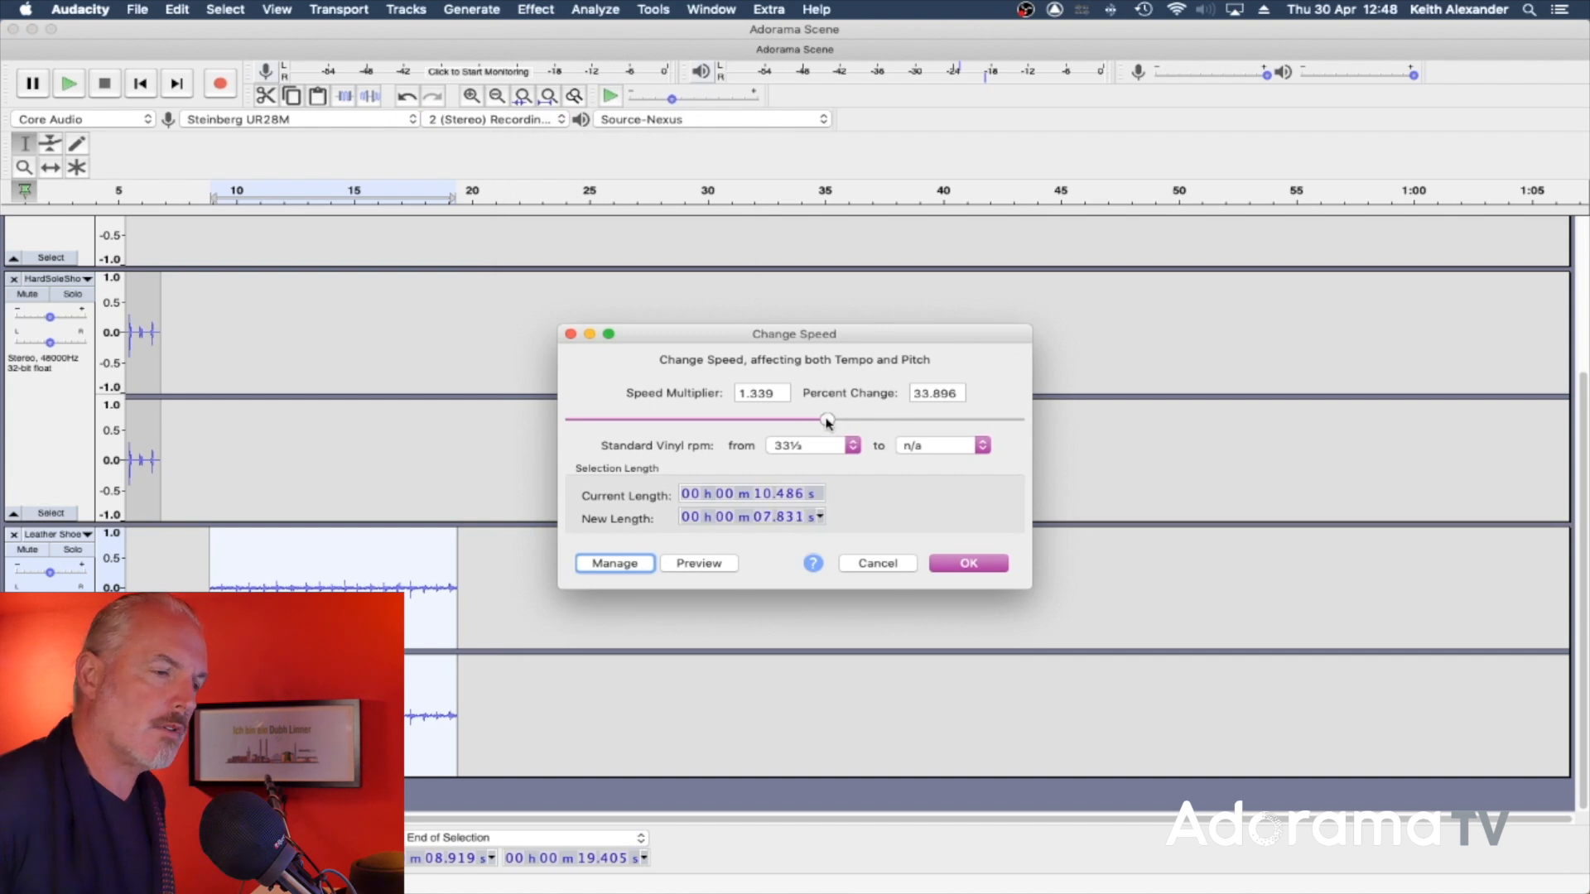
pyautogui.click(672, 570)
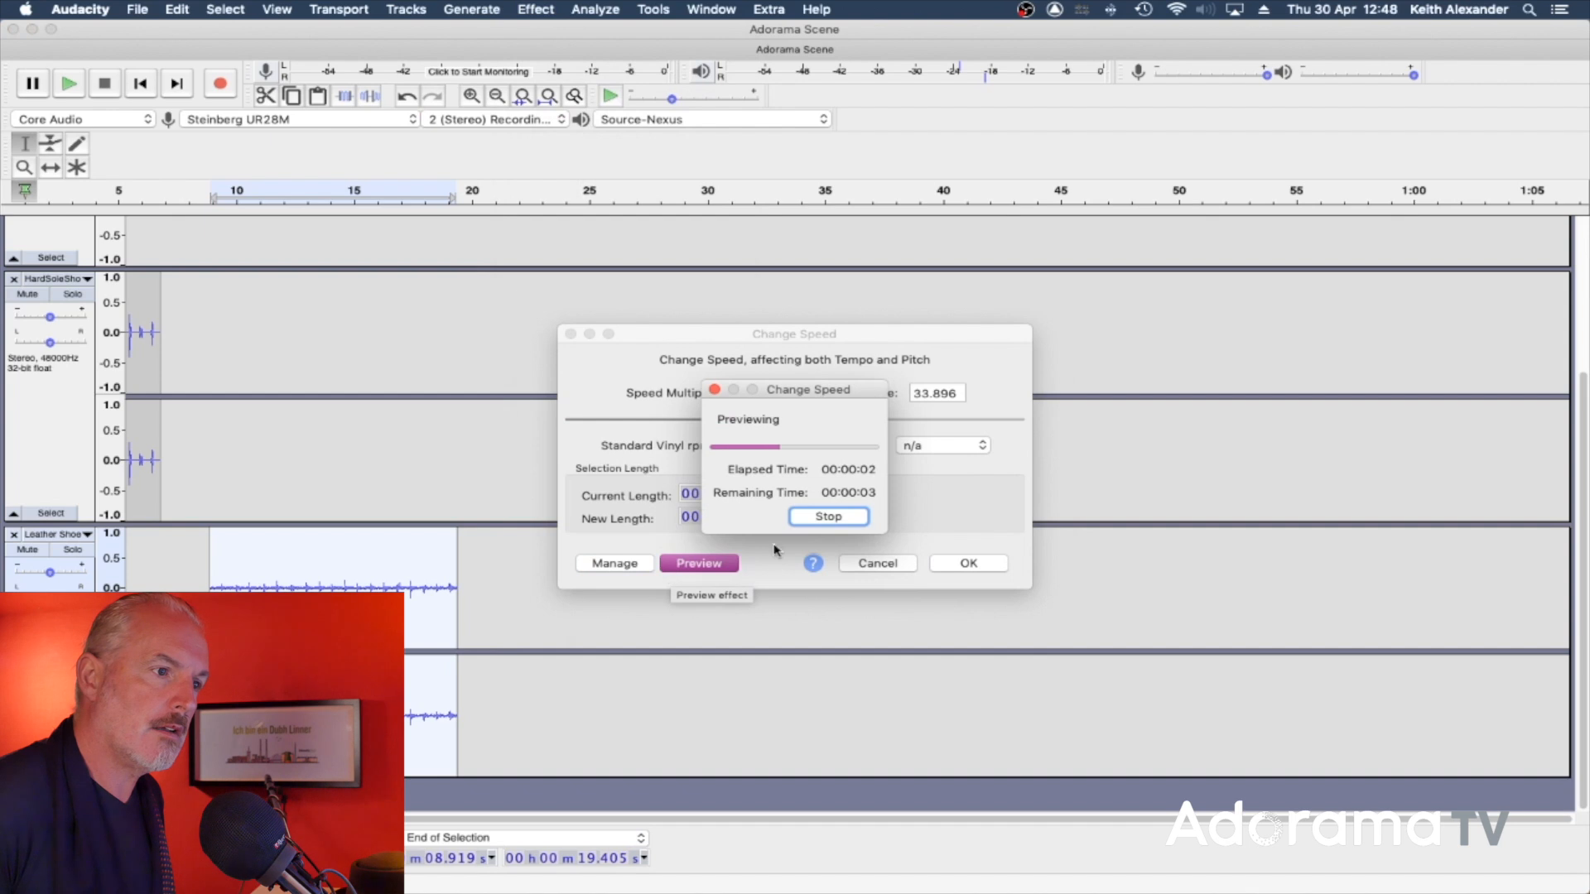
pyautogui.click(811, 516)
# Step: Set the speed increase to about 12.575 percent, preview it and apply it to the leather-shoe clip
pyautogui.moveTo(826, 424); pyautogui.dragTo(808, 426)
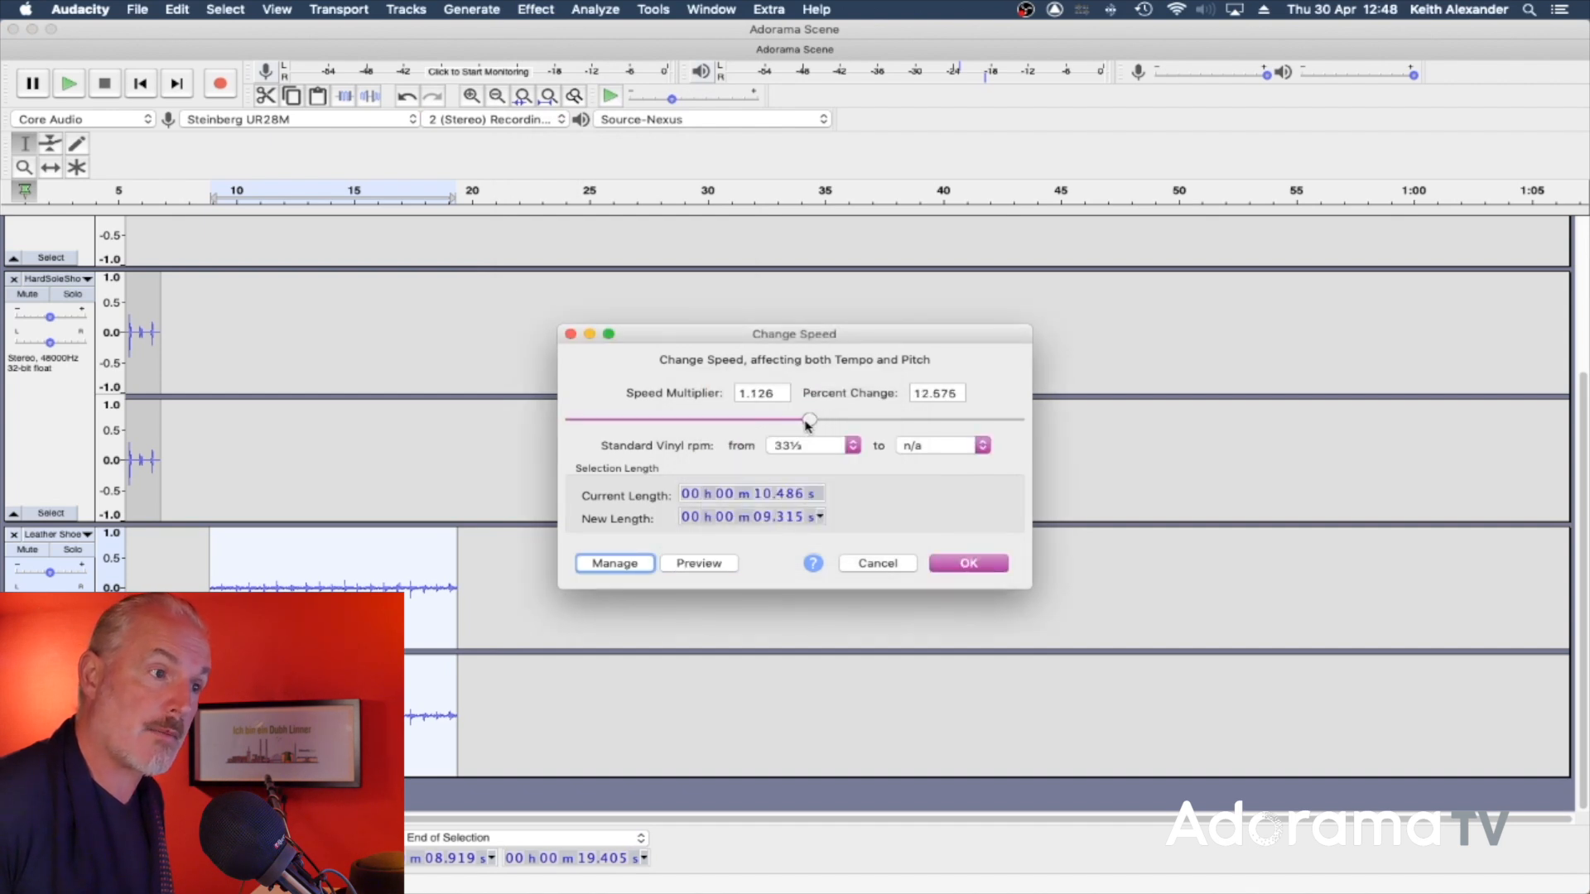
pyautogui.click(706, 564)
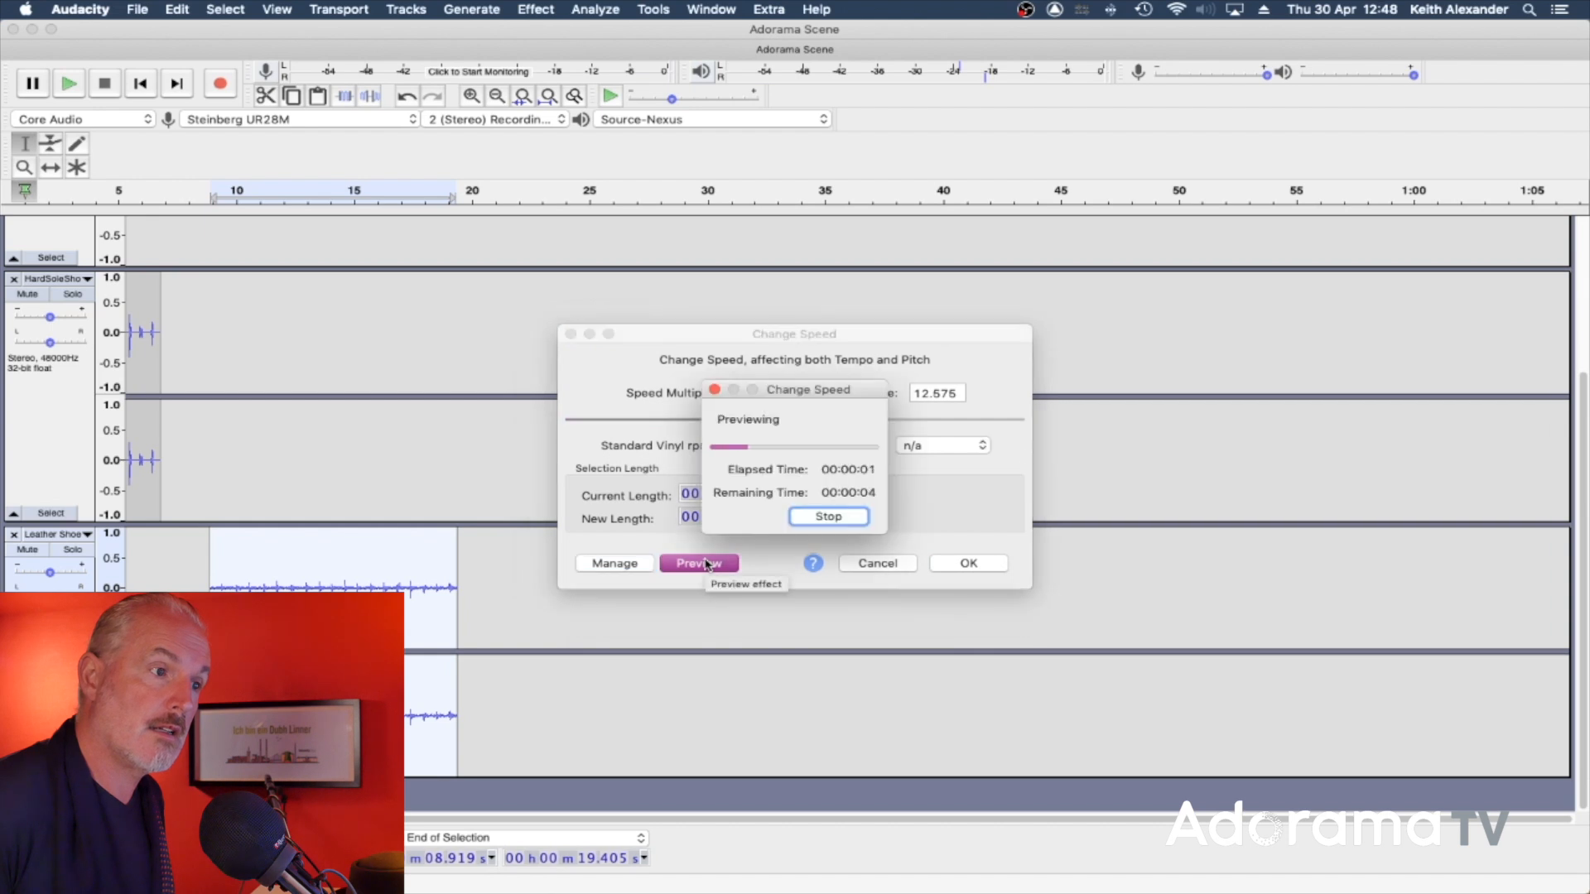
pyautogui.click(825, 517)
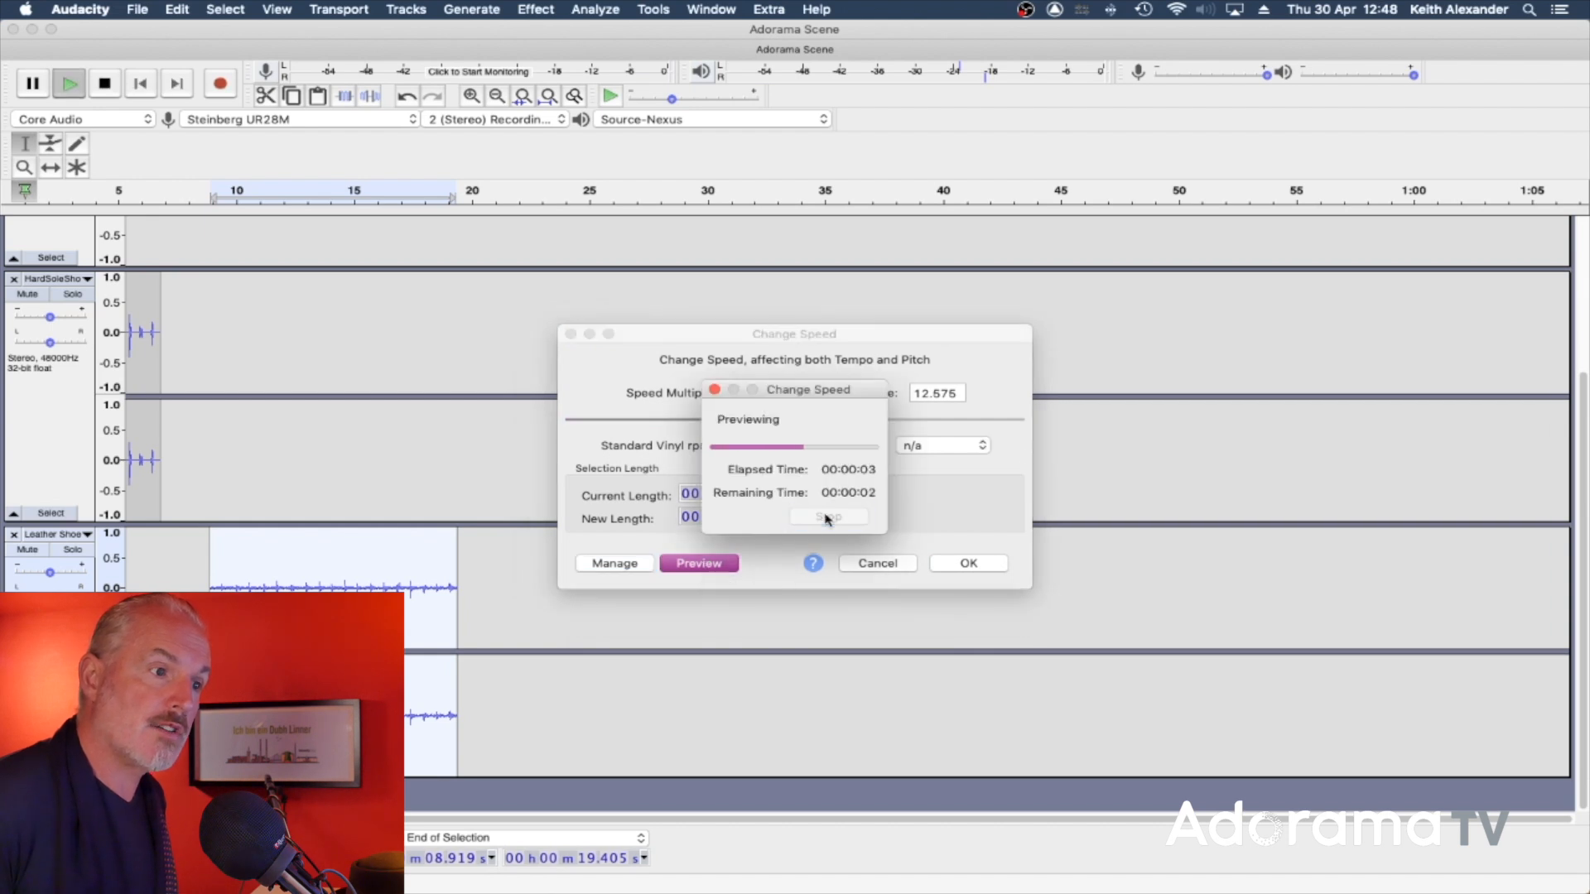
pyautogui.click(968, 563)
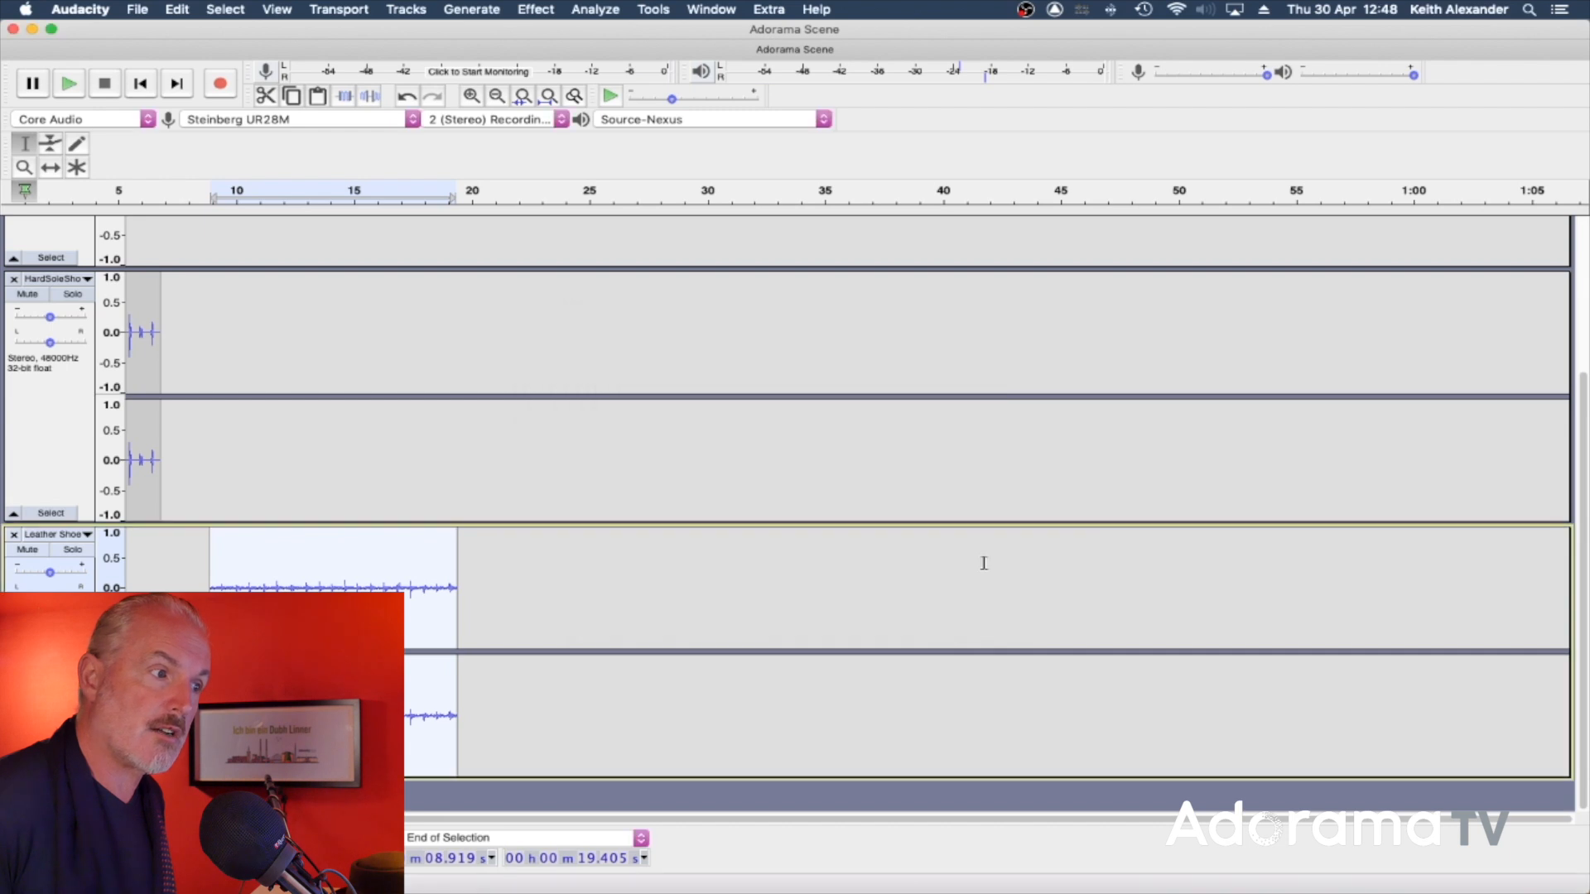
pyautogui.hscroll(-3, 490, 422)
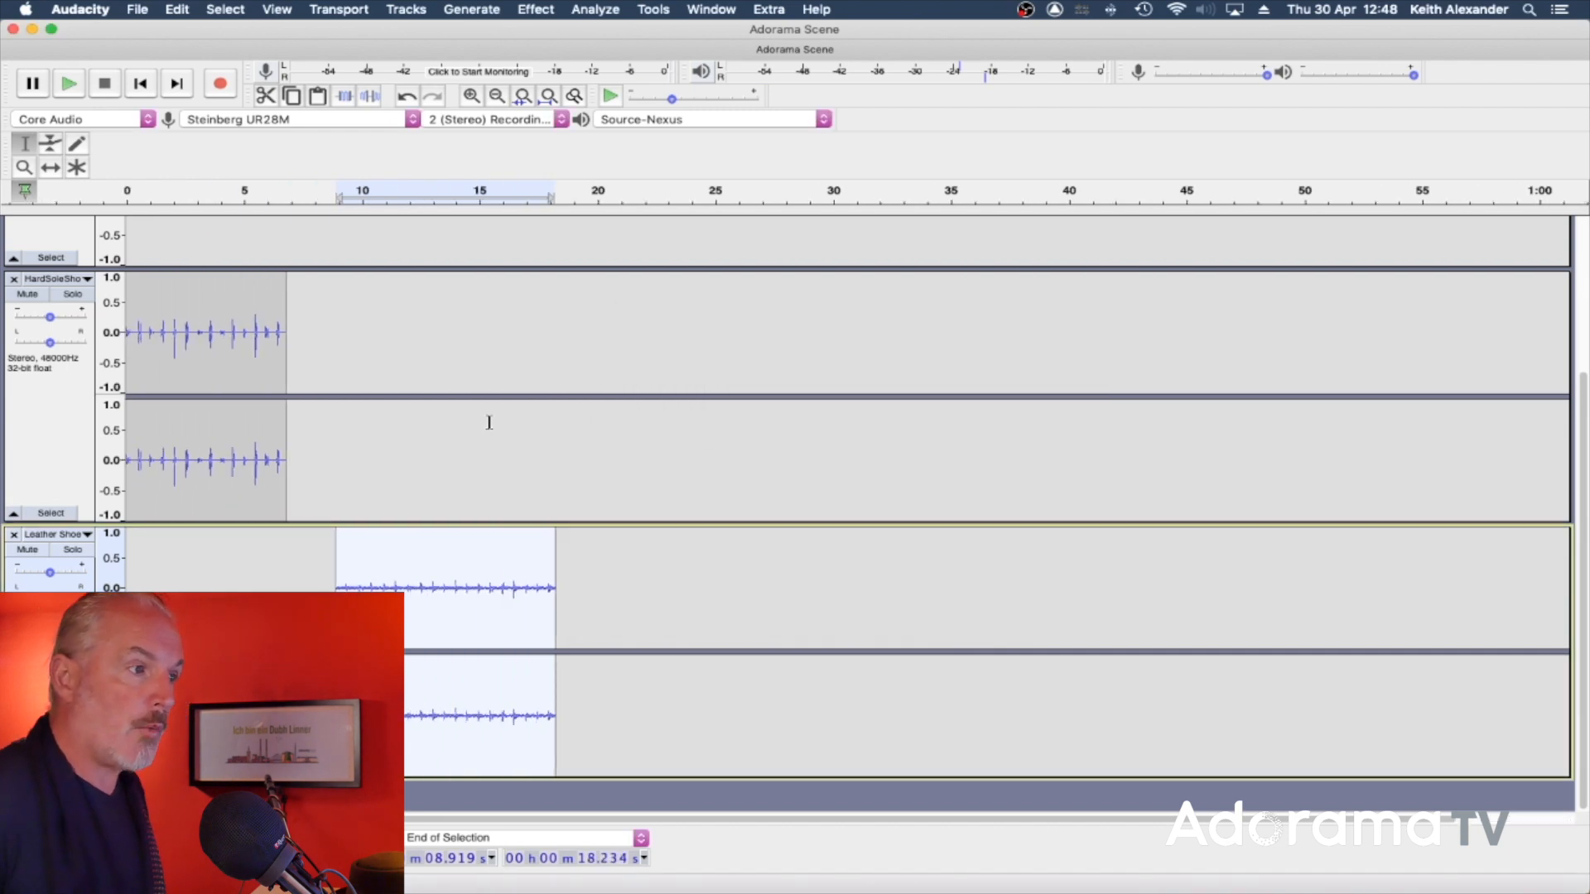
# Step: Select the whole hard-sole footsteps clip
pyautogui.doubleClick(176, 323)
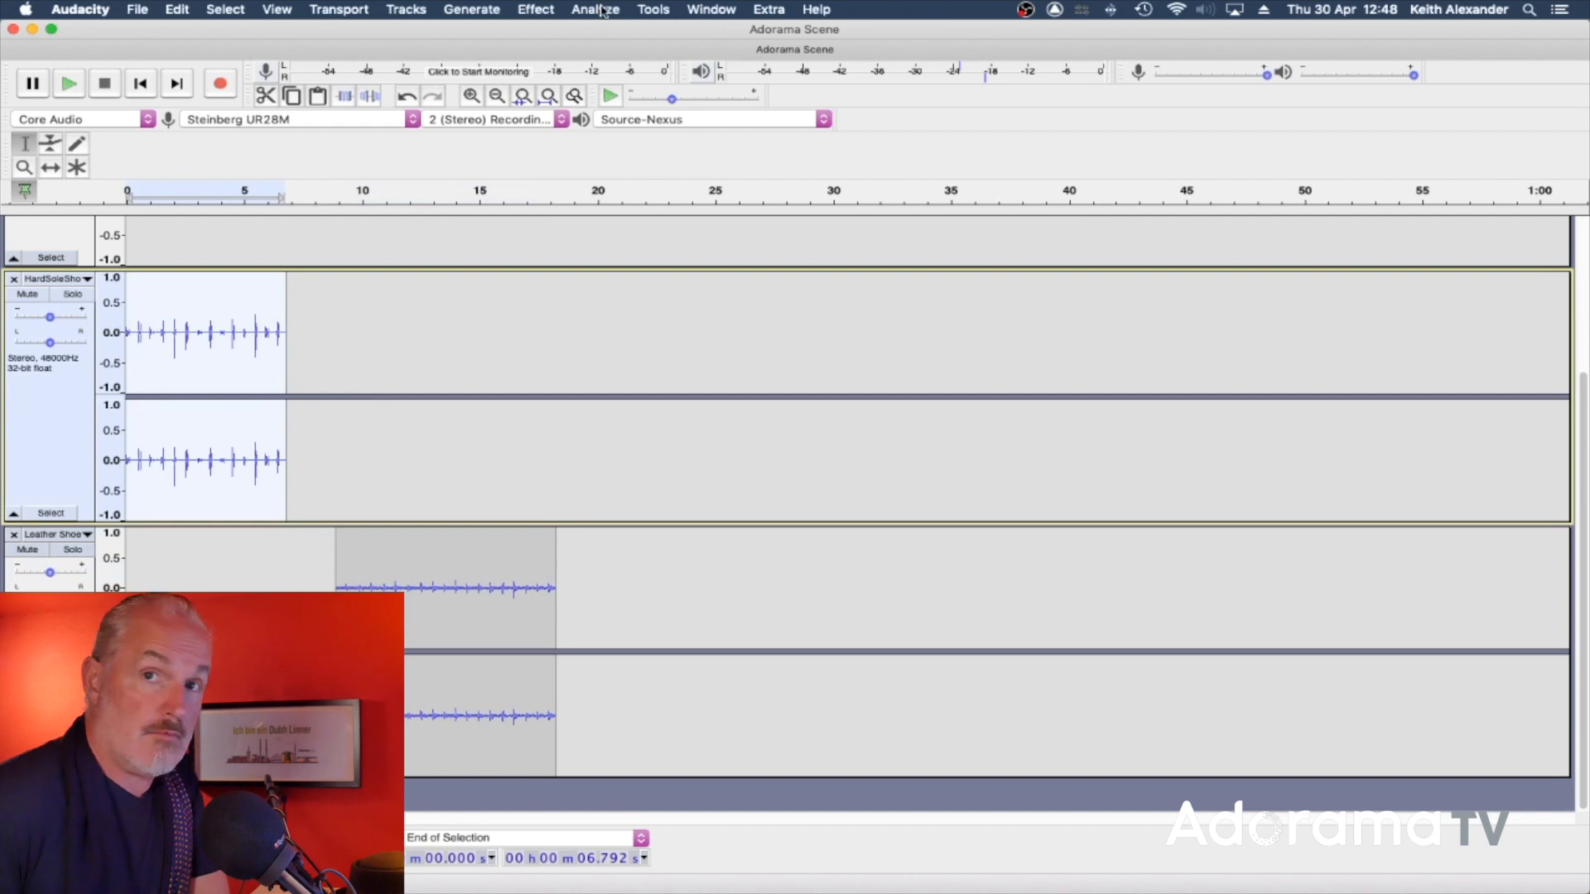
pyautogui.click(602, 10)
pyautogui.moveTo(556, 10)
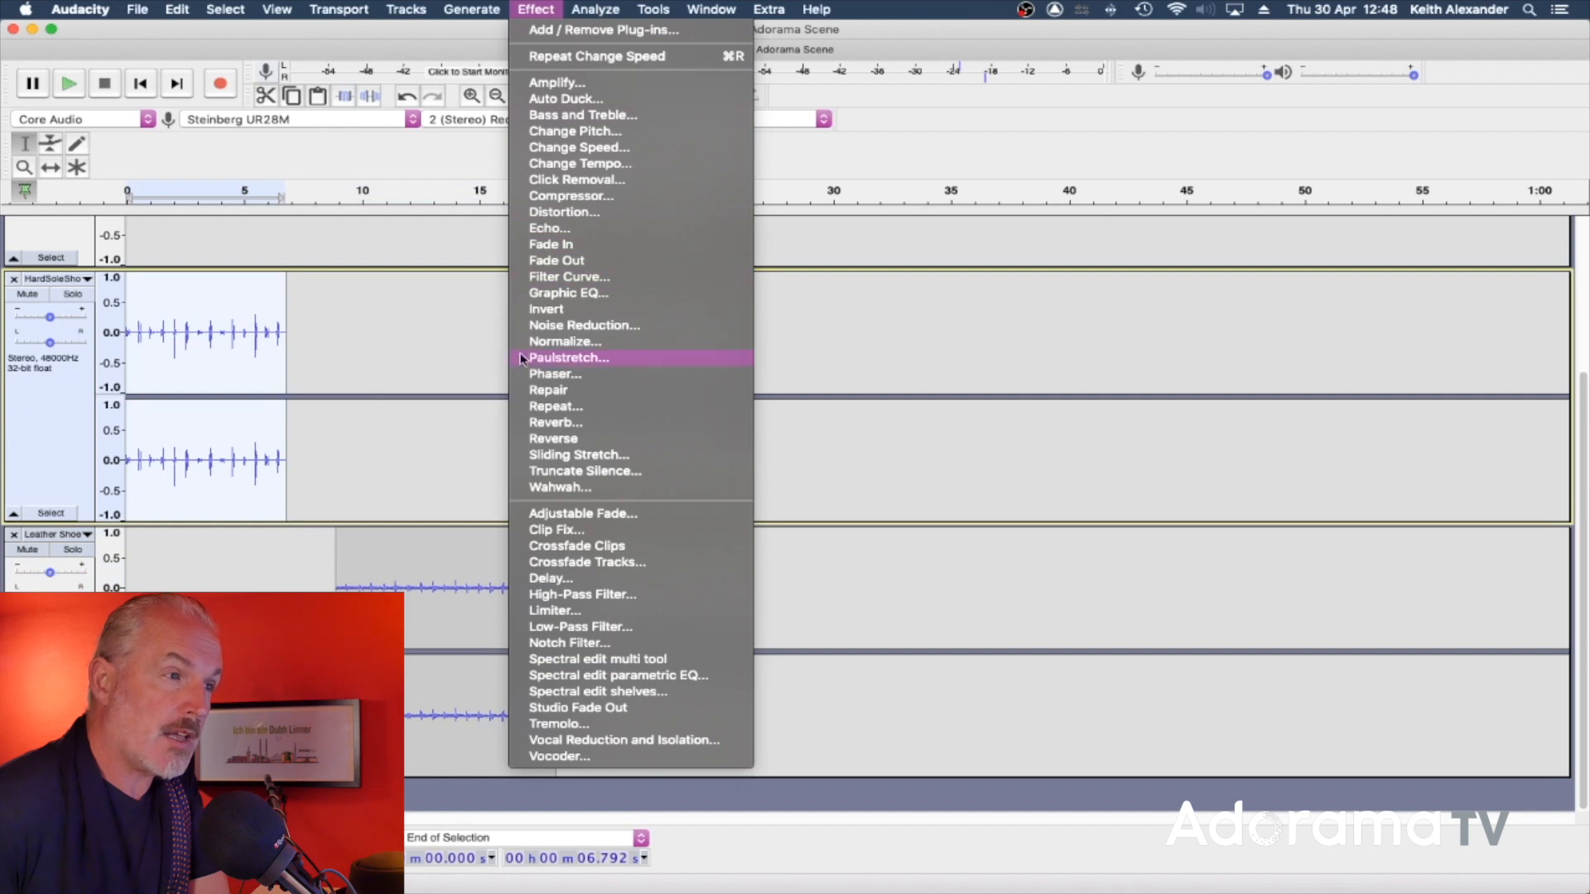
pyautogui.click(556, 408)
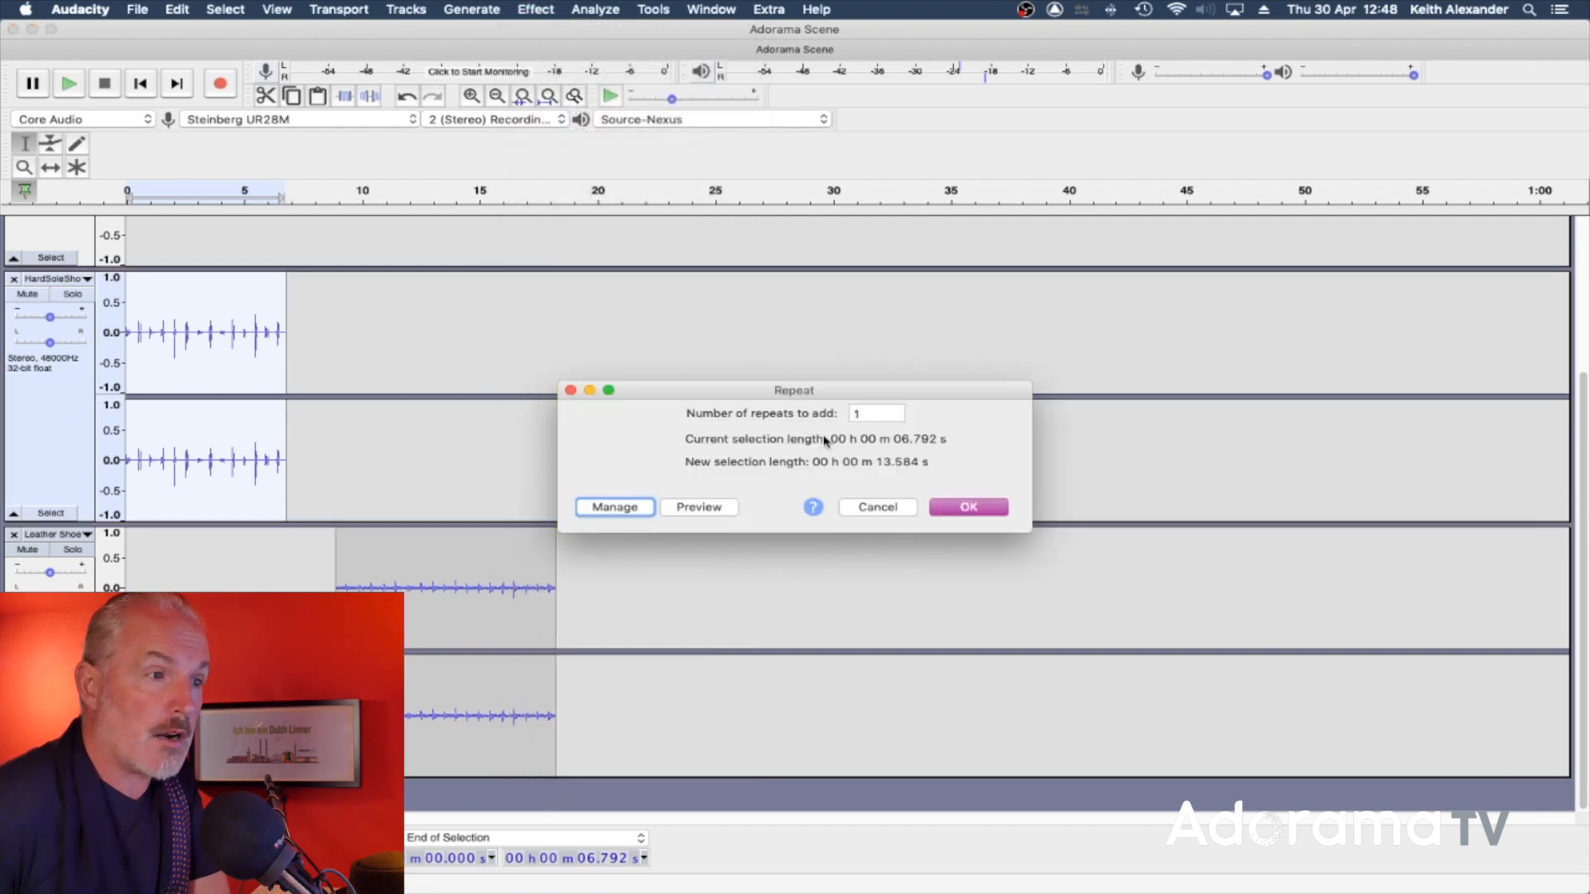
pyautogui.click(873, 509)
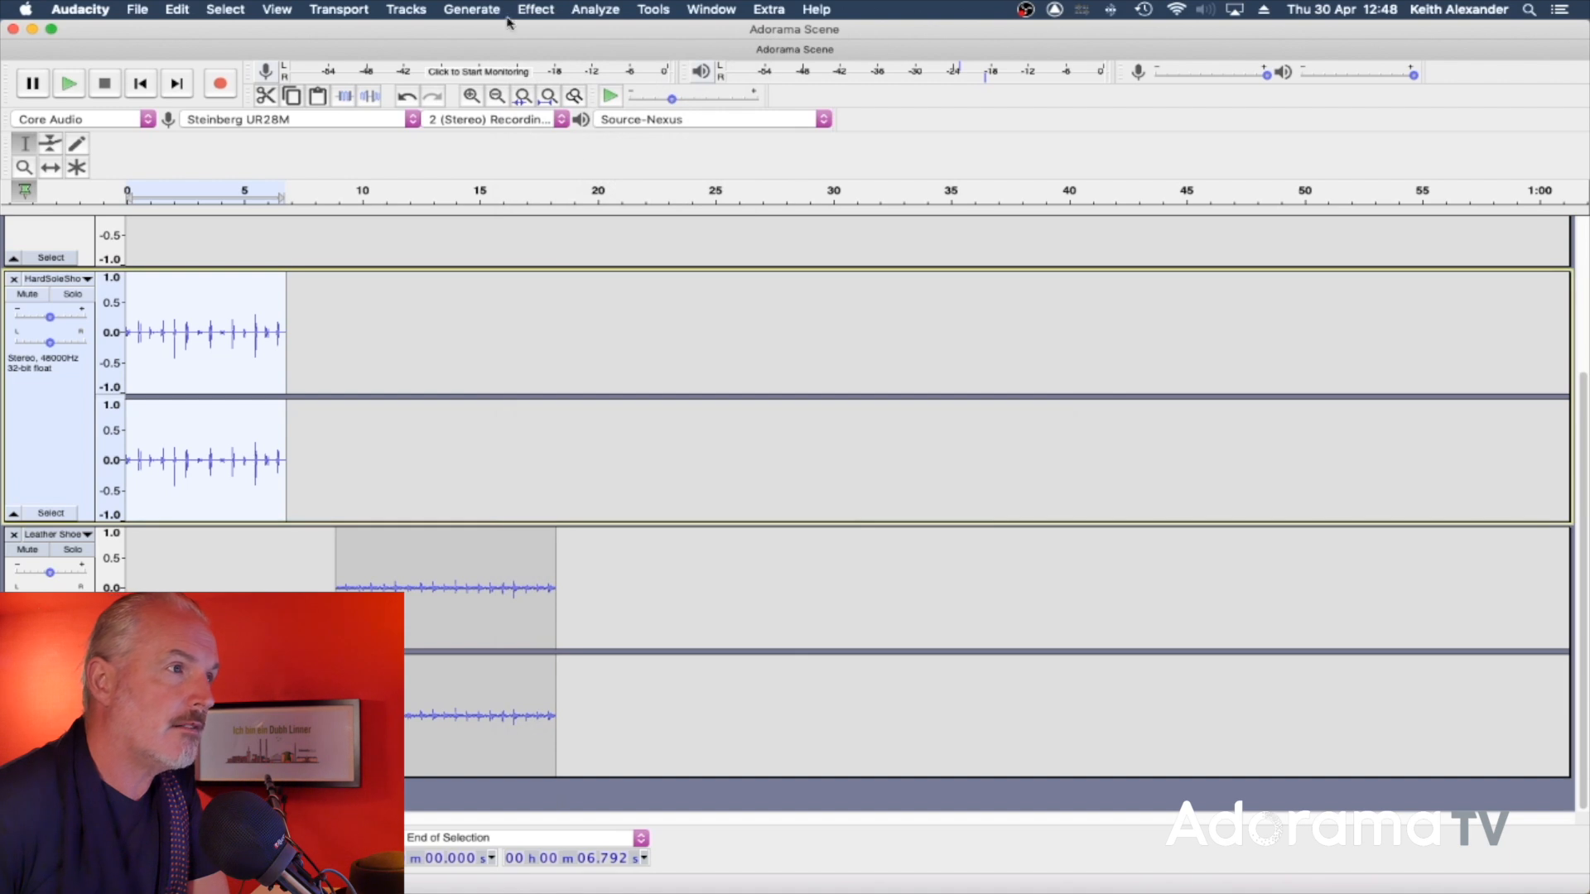
# Step: Open the Reverb effect for the selected hard-sole clip and preview it with its current settings
pyautogui.click(493, 10)
pyautogui.moveTo(519, 15)
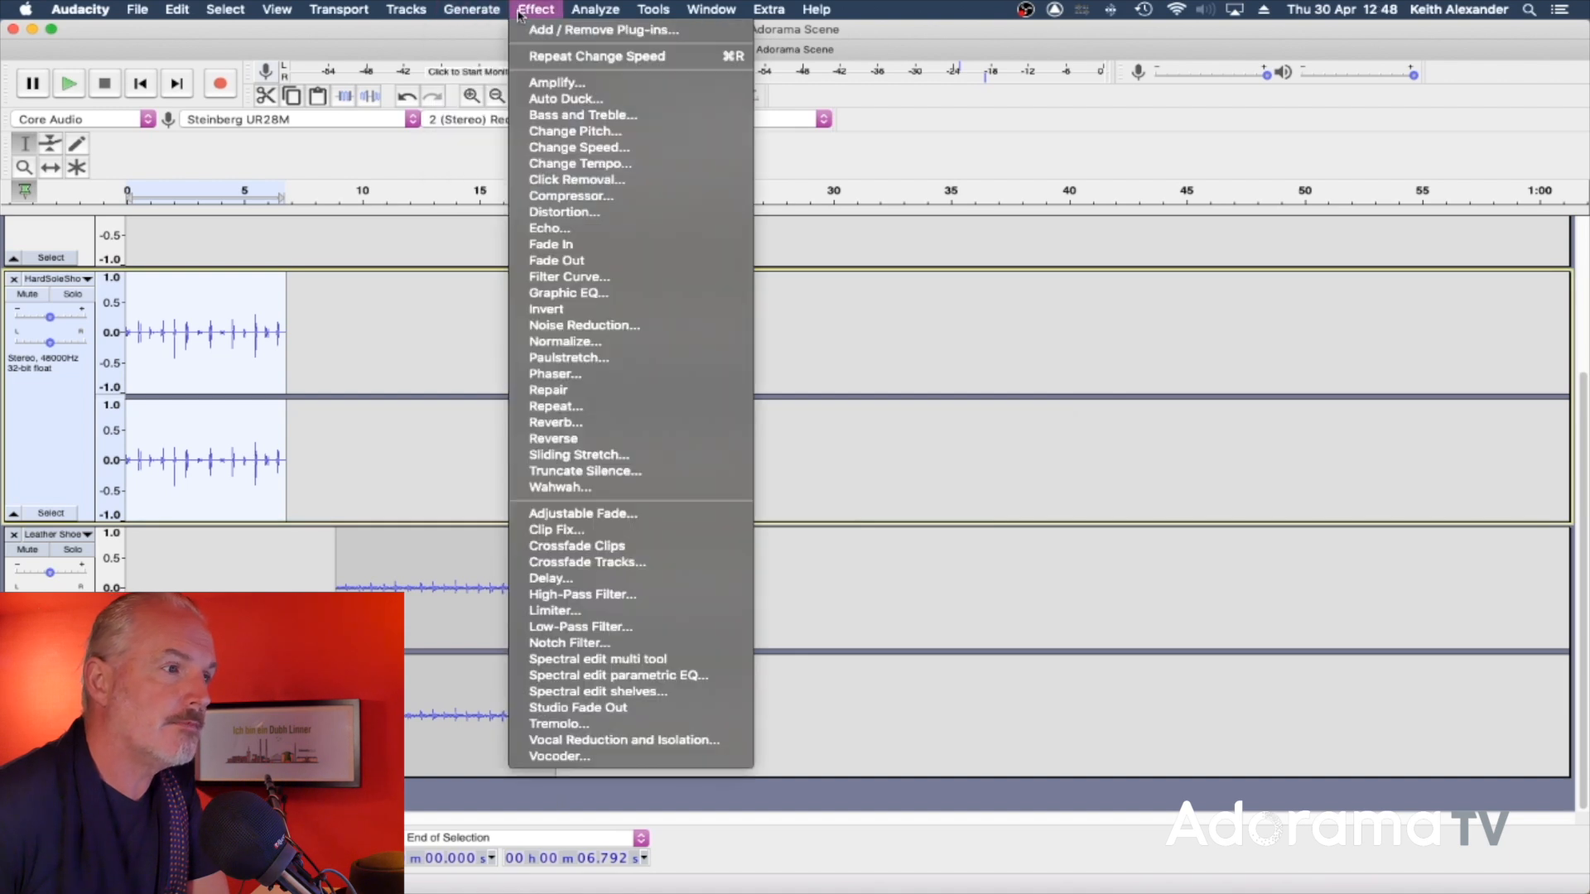
pyautogui.click(525, 424)
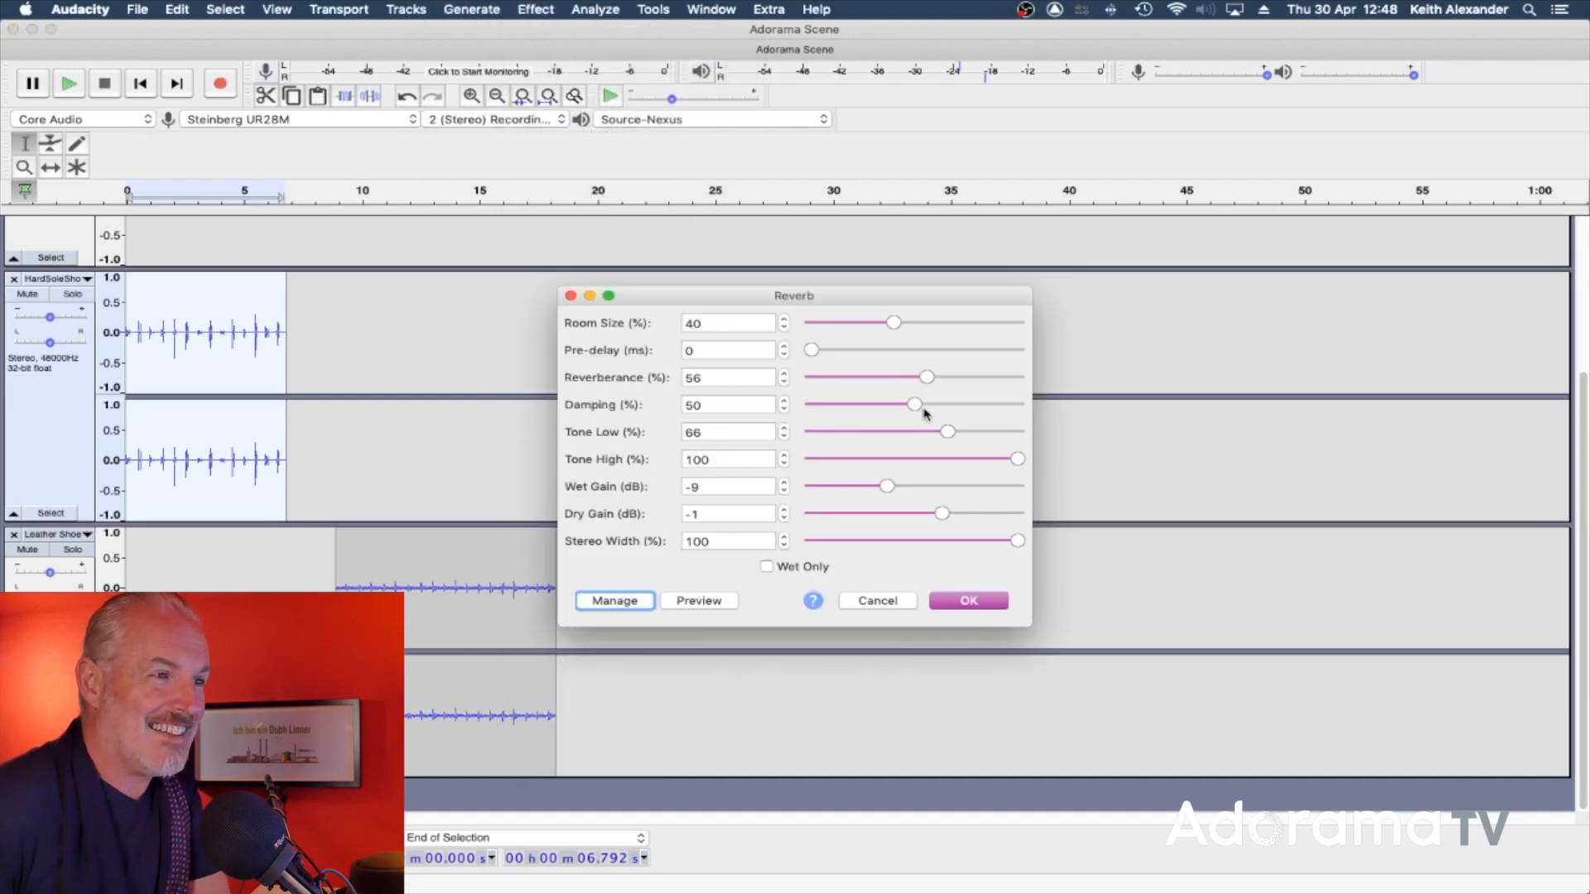
pyautogui.click(694, 602)
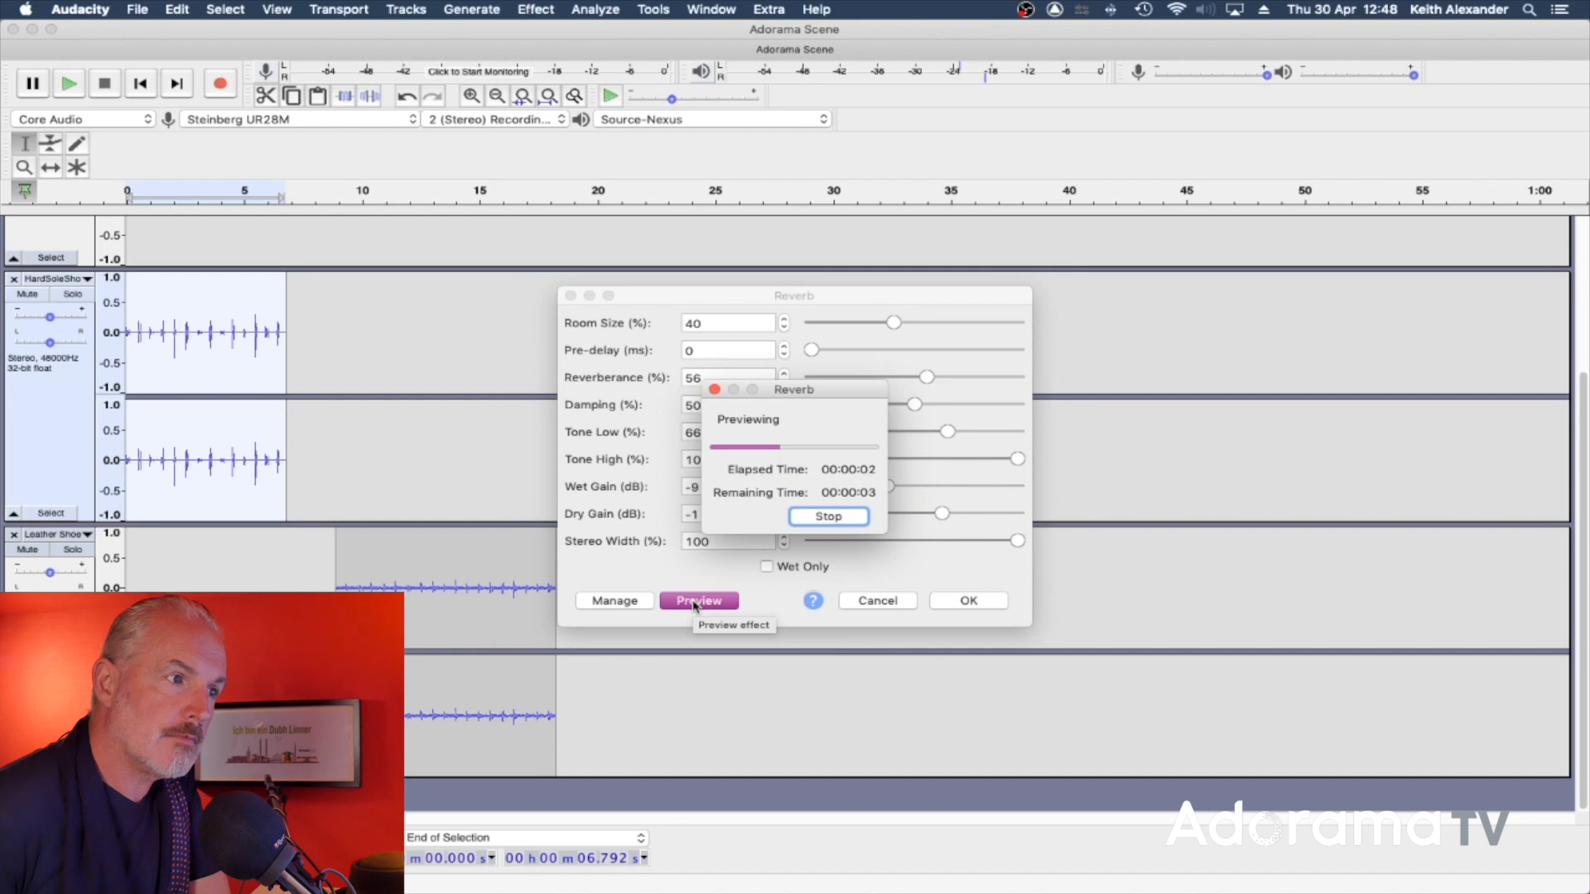
pyautogui.click(826, 516)
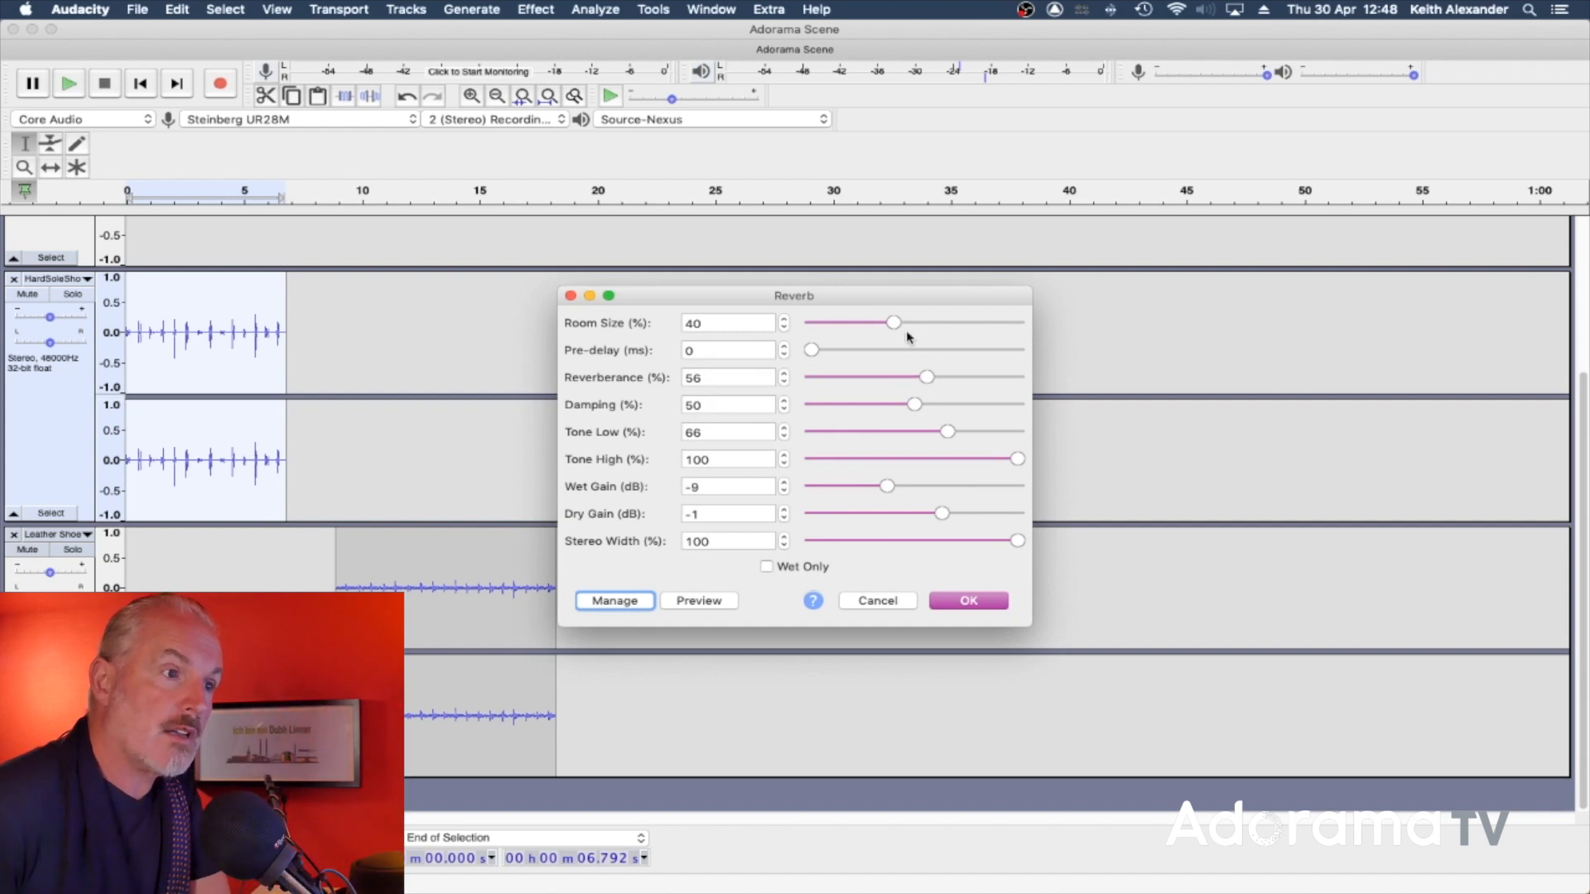
# Step: Set the reverb's room size to 82 percent and try a reverberance of 88 percent, previewing after each change
pyautogui.moveTo(894, 324); pyautogui.dragTo(981, 325)
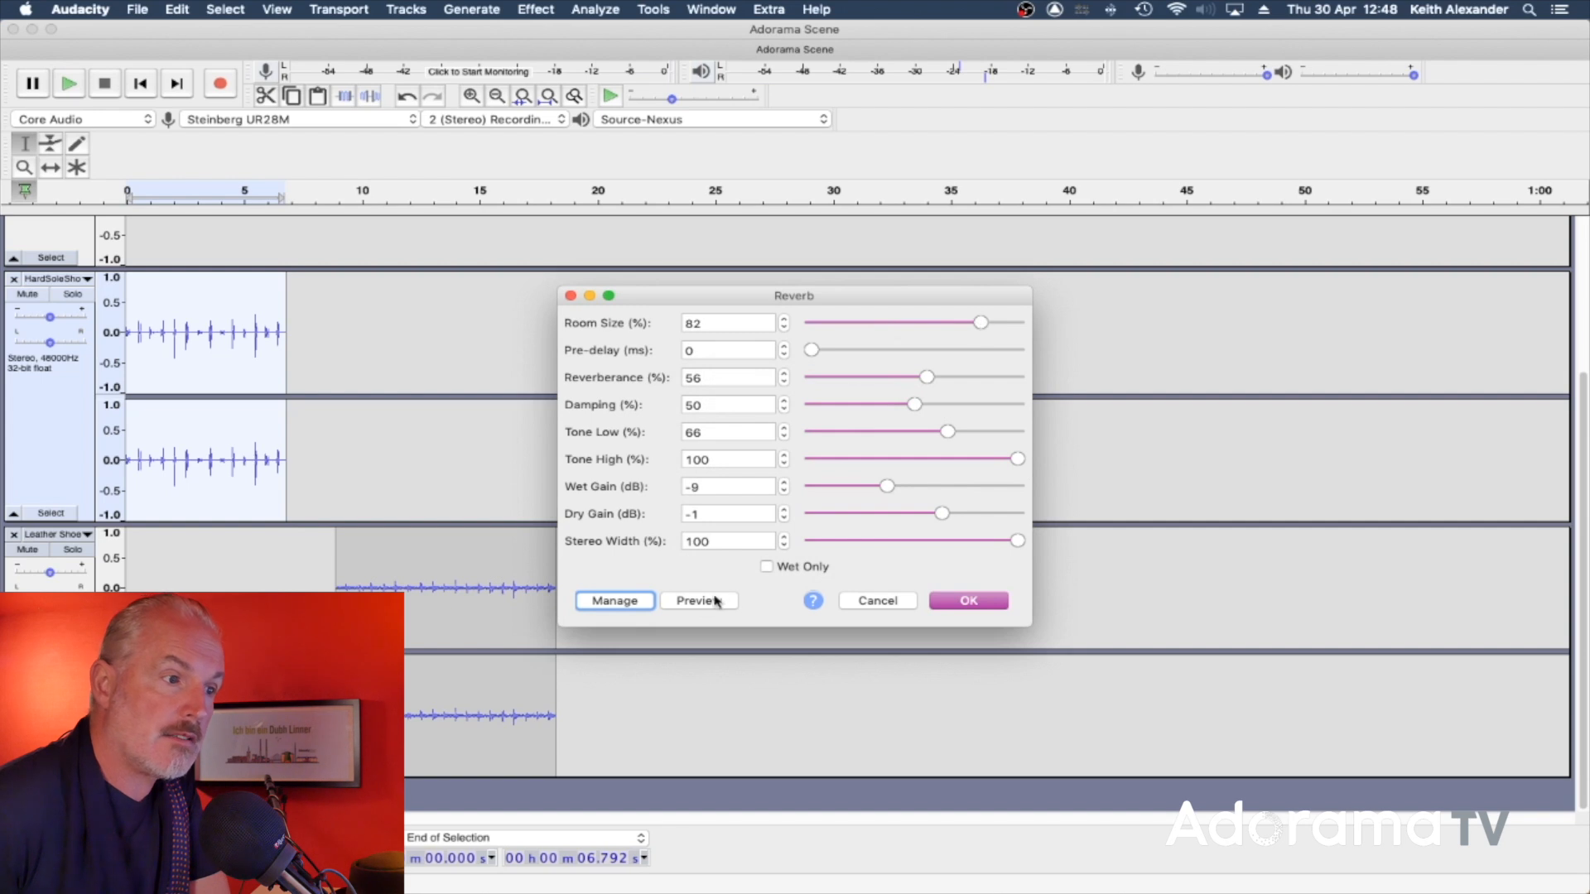
pyautogui.click(710, 602)
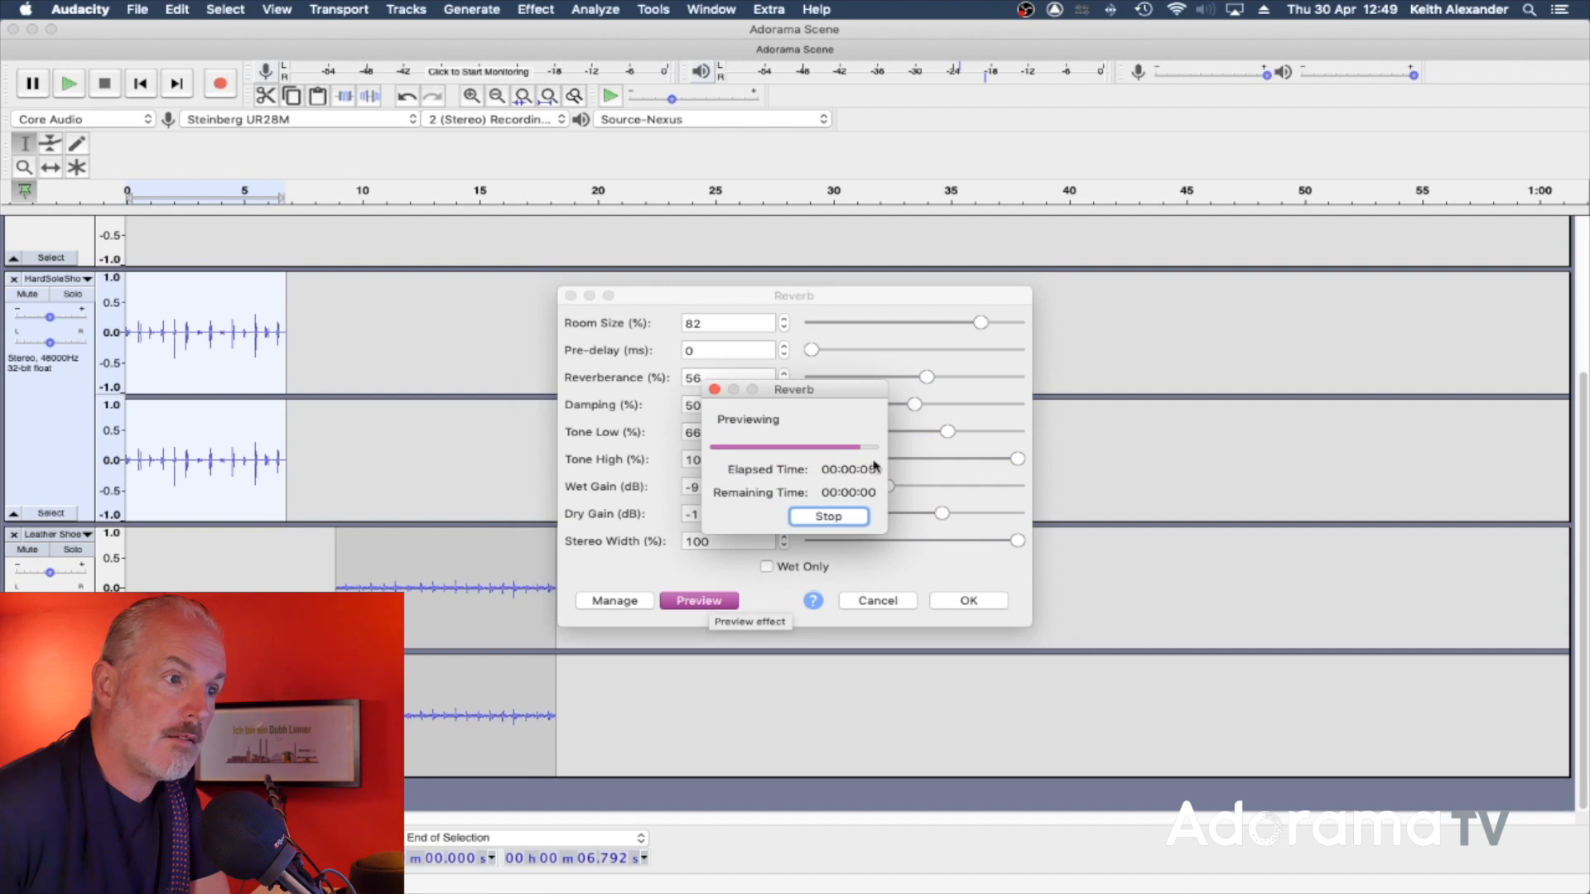
pyautogui.click(834, 519)
pyautogui.moveTo(926, 377); pyautogui.dragTo(993, 378)
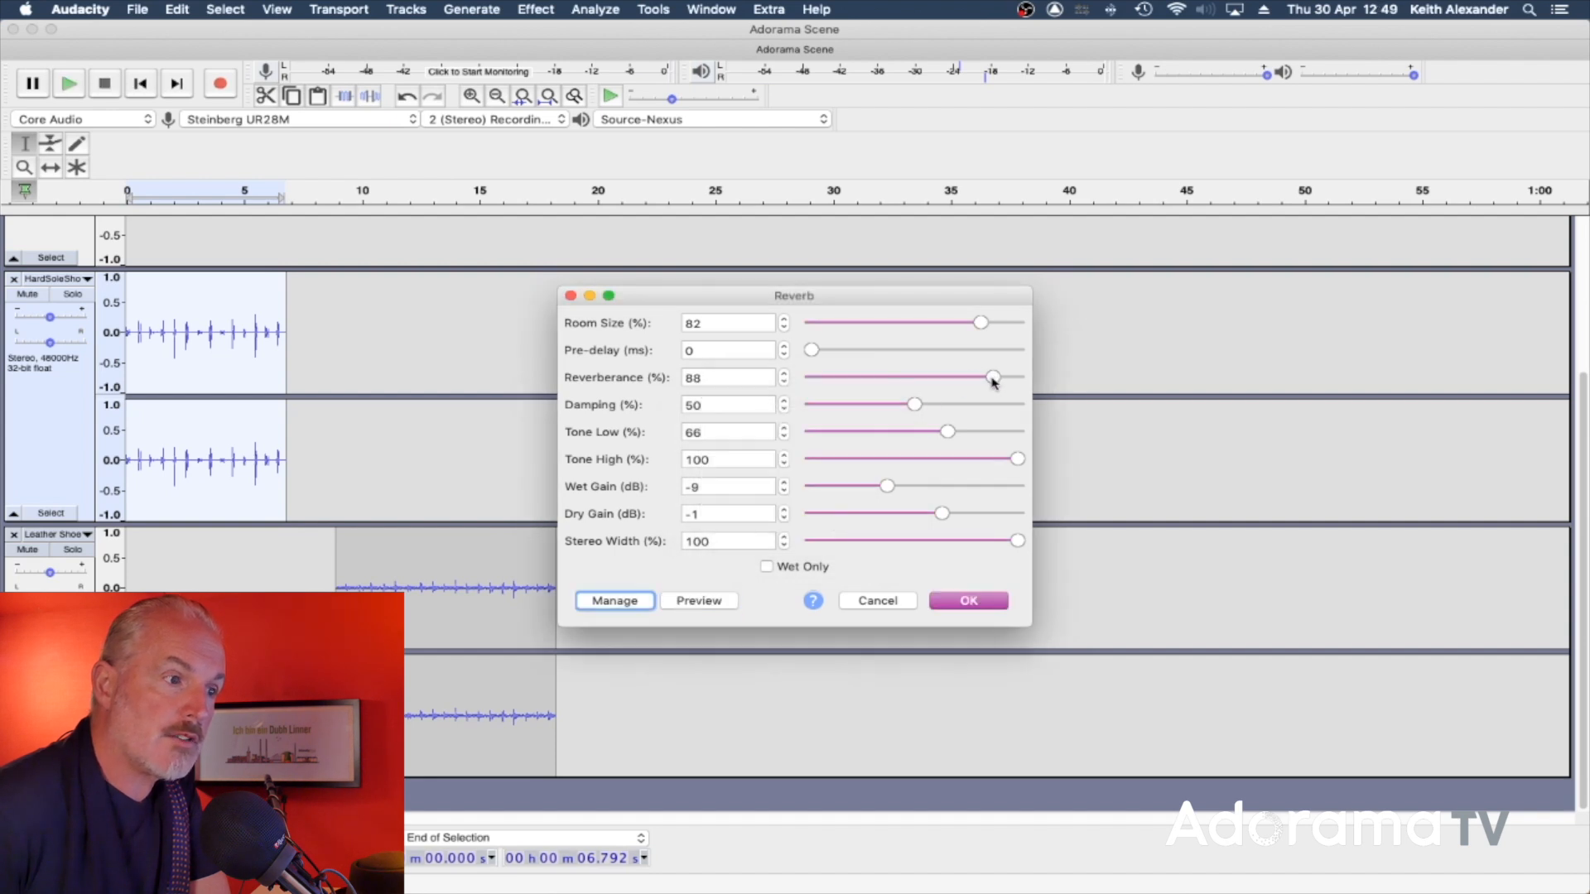
pyautogui.click(687, 601)
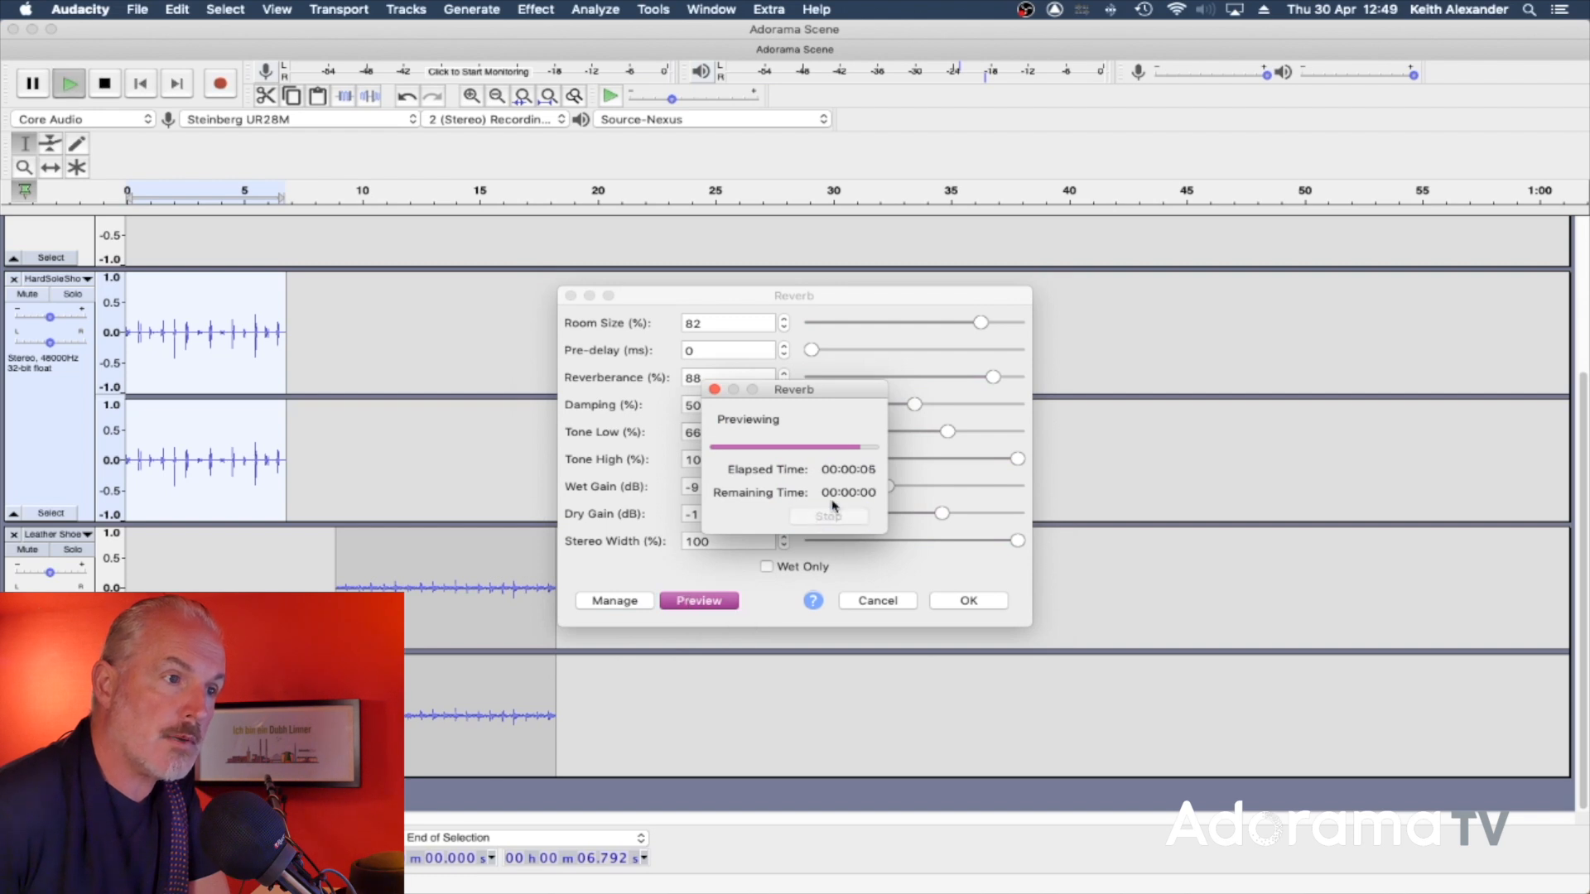
# Step: Set the reverberance to 48 percent, preview the reverb and apply it to the hard-sole clip
pyautogui.moveTo(992, 377); pyautogui.dragTo(911, 379)
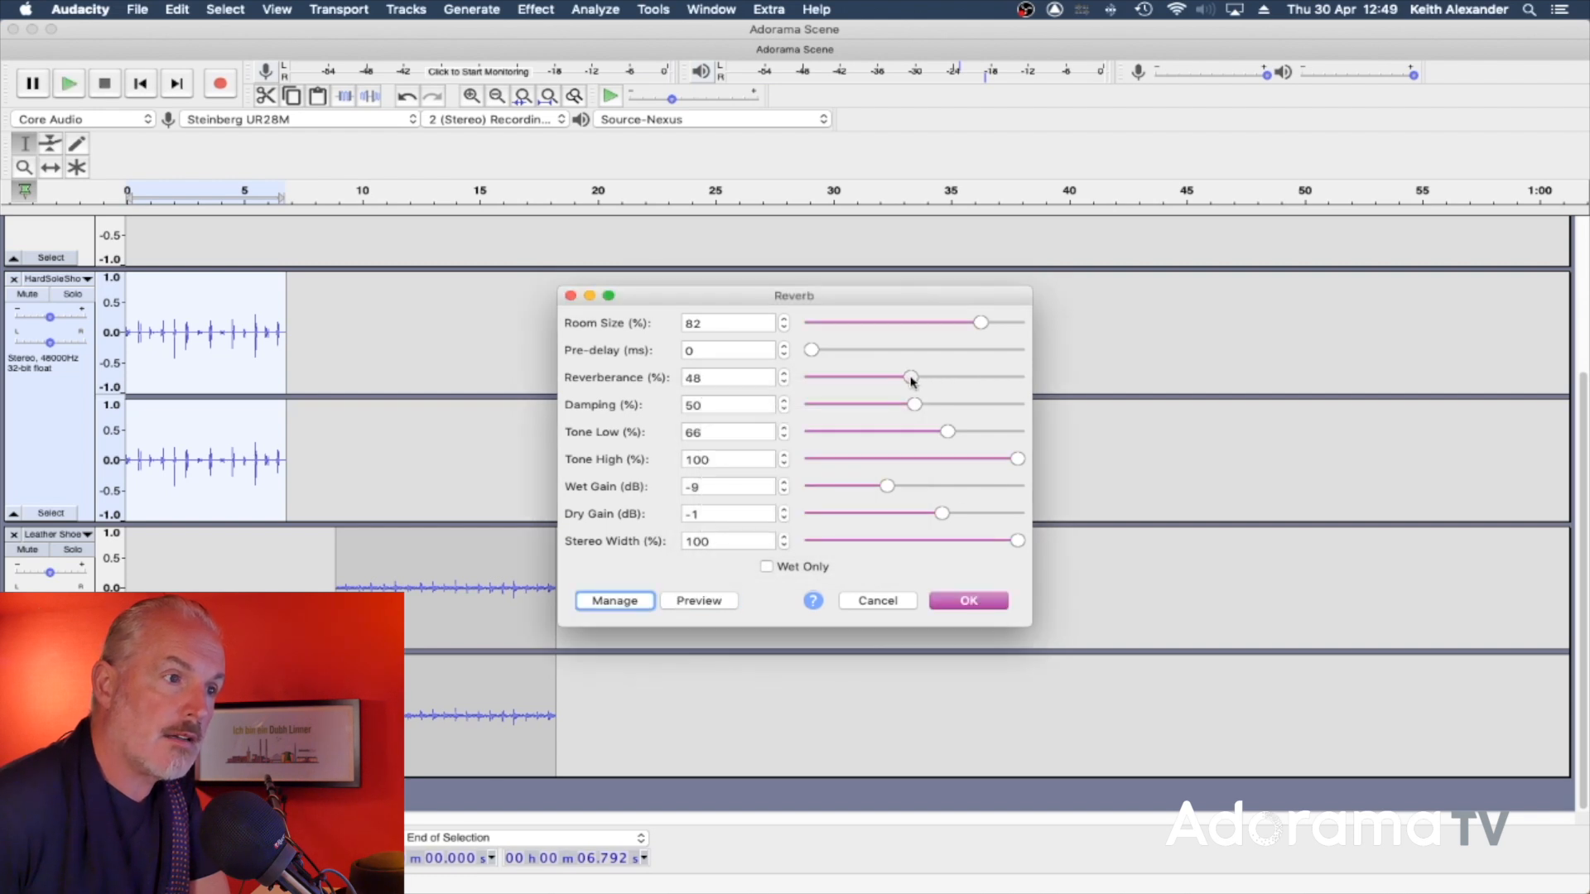
pyautogui.click(709, 602)
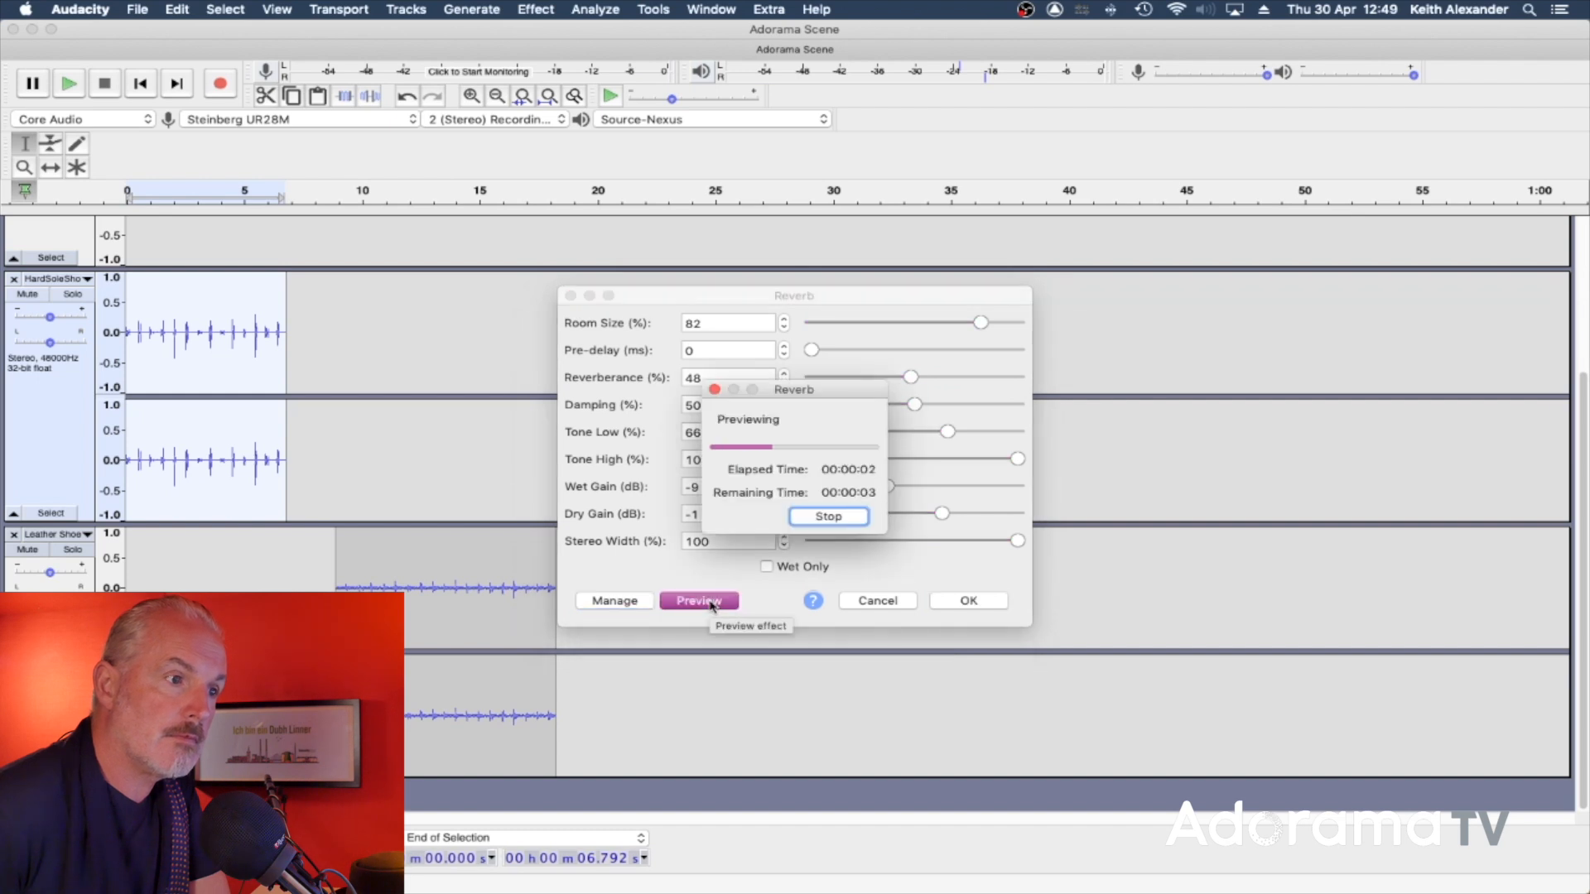
pyautogui.click(853, 517)
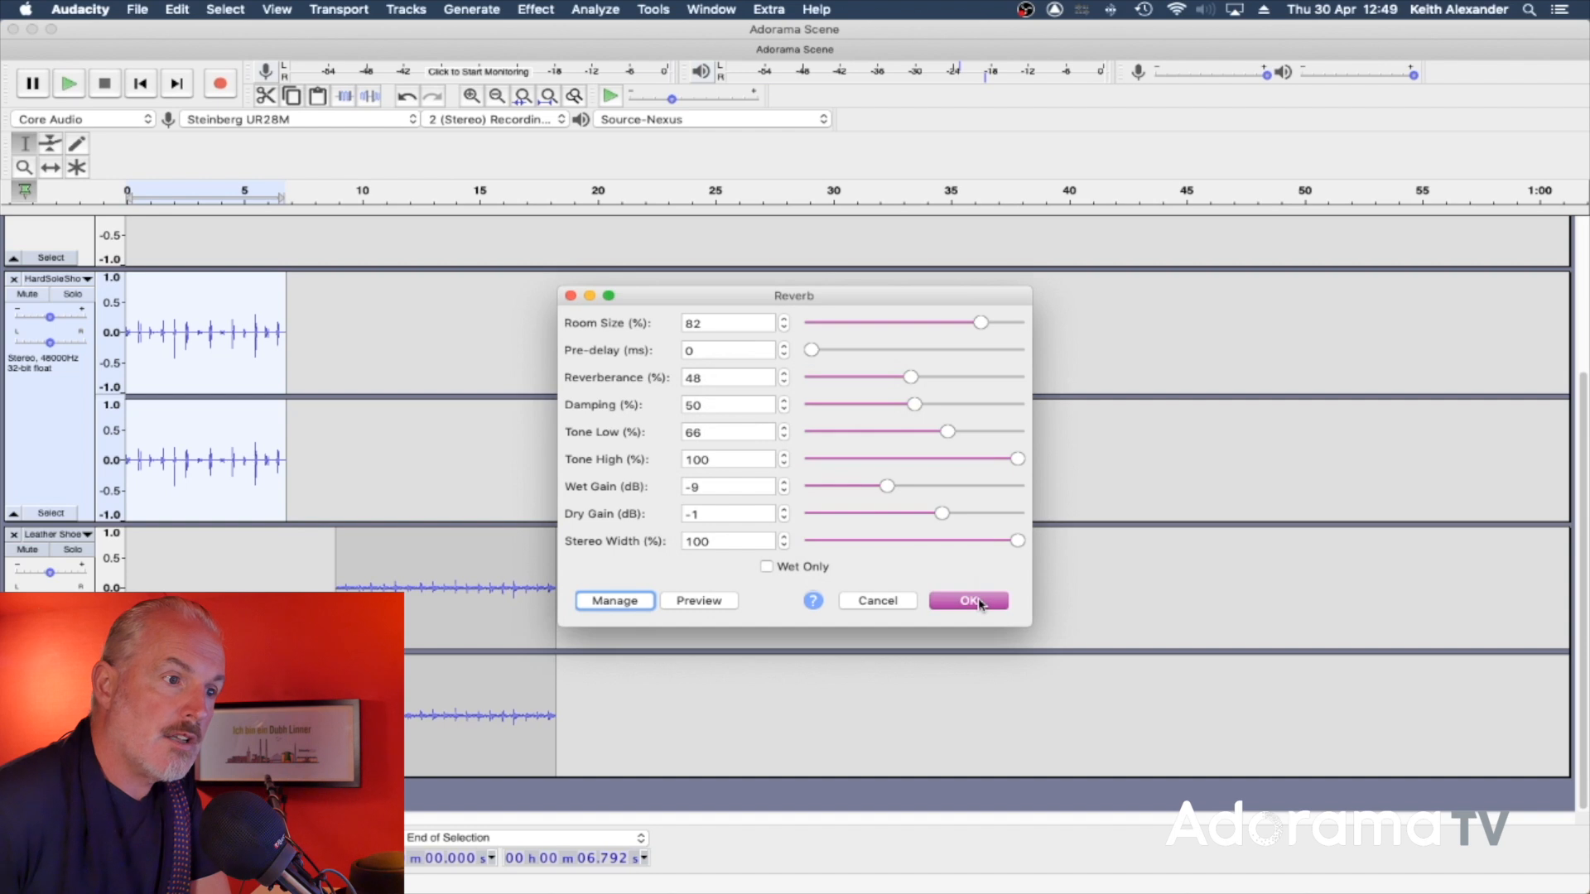
pyautogui.click(969, 601)
# Step: Compare the two footstep sounds by playing the hard-sole clip from about 3.0 s and the leather-shoe clip from about 10.6 s
pyautogui.click(196, 312)
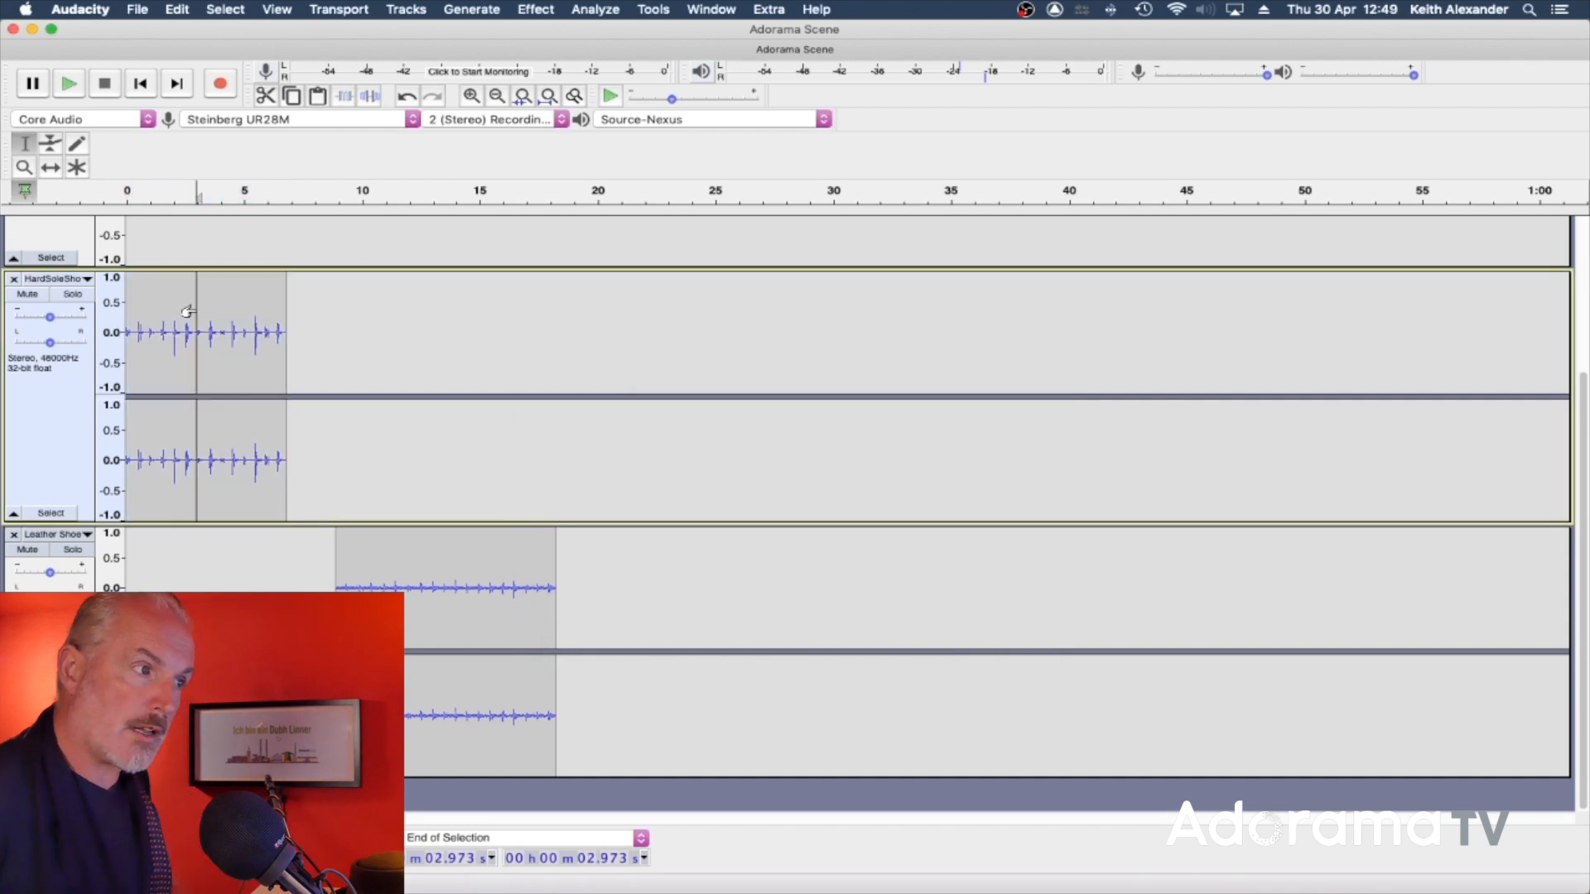
pyautogui.press('space')
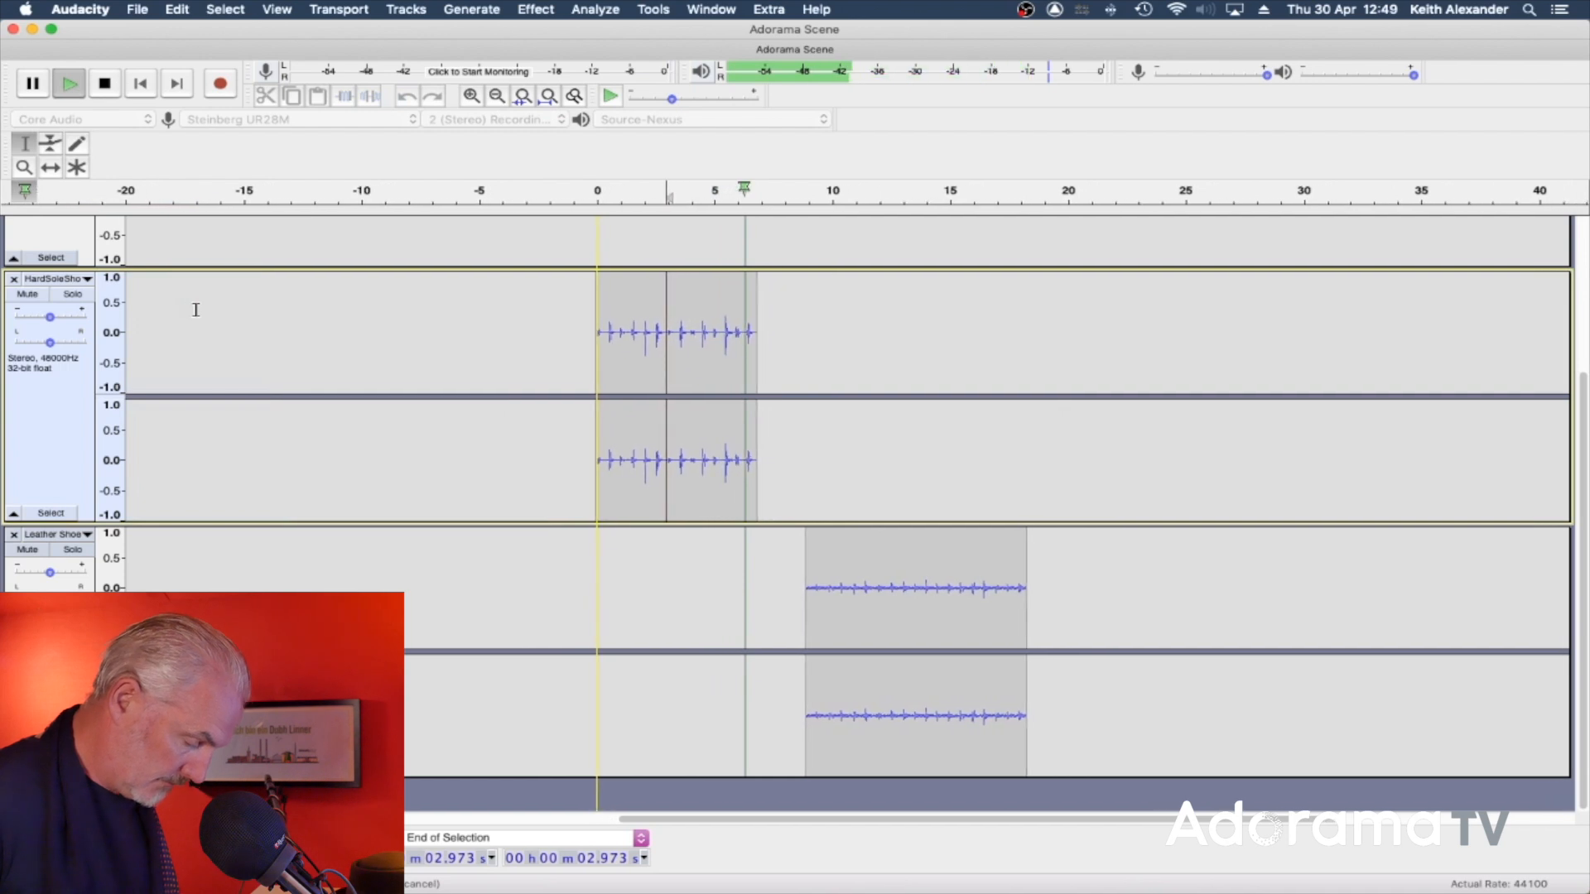
pyautogui.press('space')
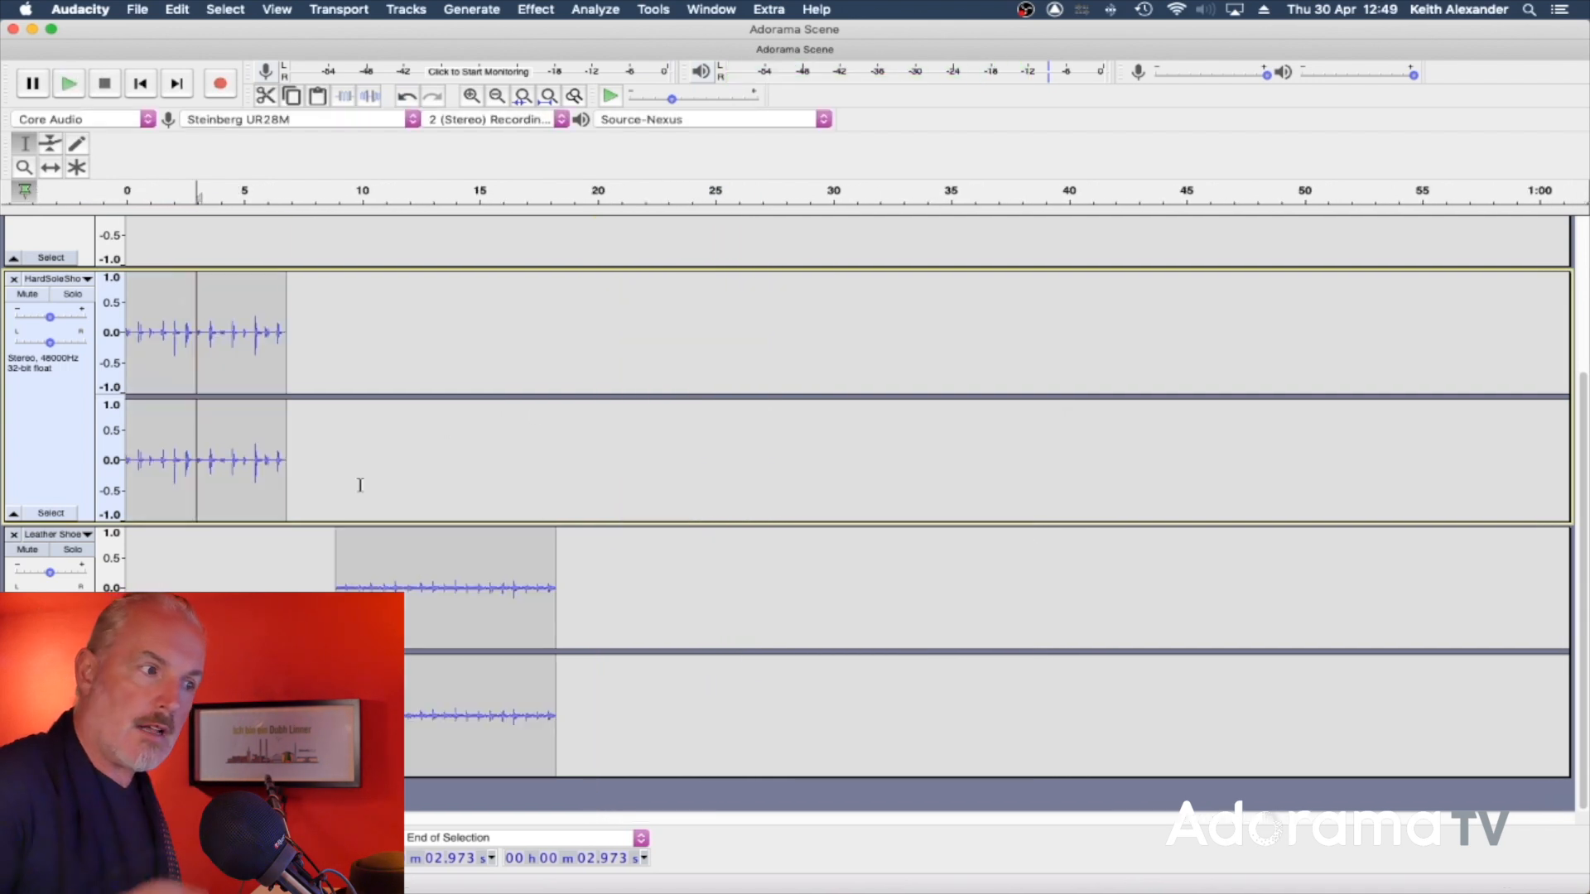
pyautogui.click(375, 543)
pyautogui.press('space')
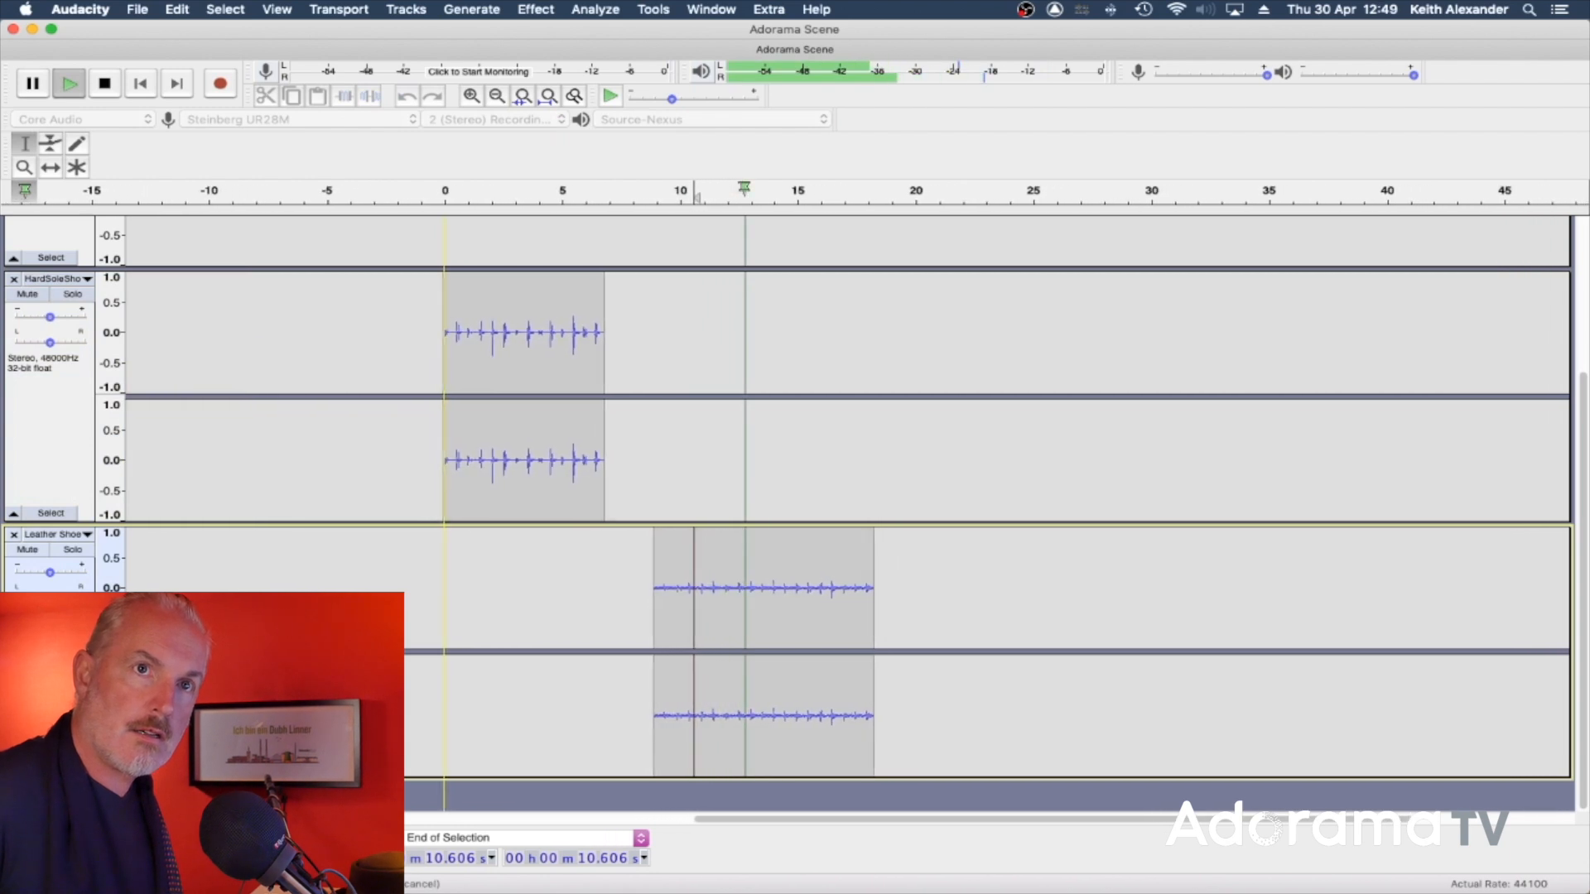
pyautogui.press('space')
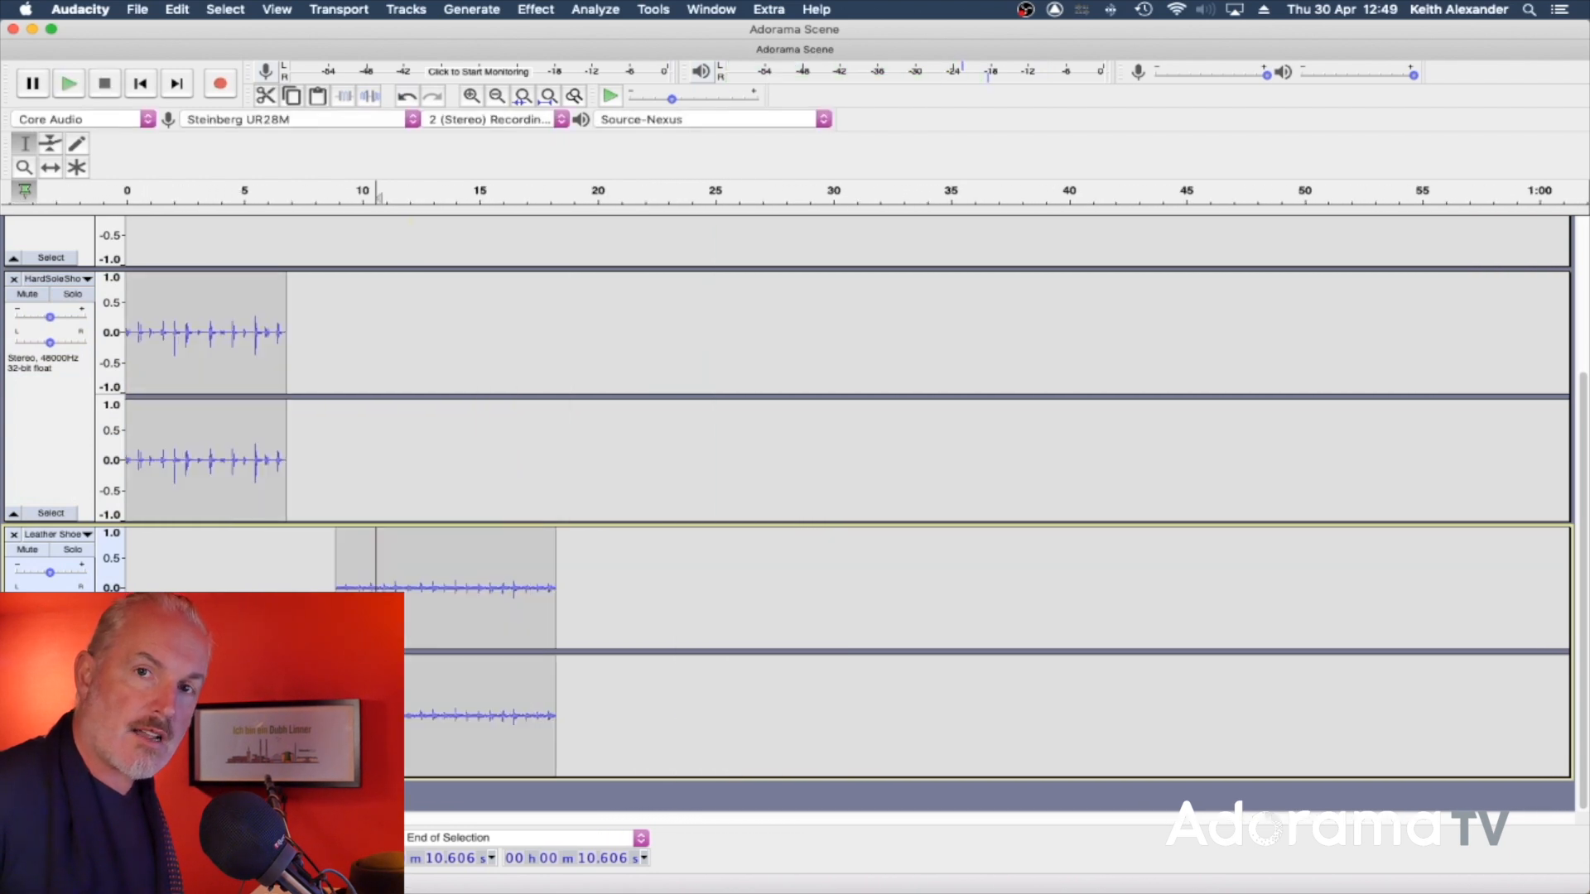
# Step: Preview and apply Reverb on the whole leather-shoe clip with reverberance set to 33 percent, keeping the other settings
pyautogui.doubleClick(439, 584)
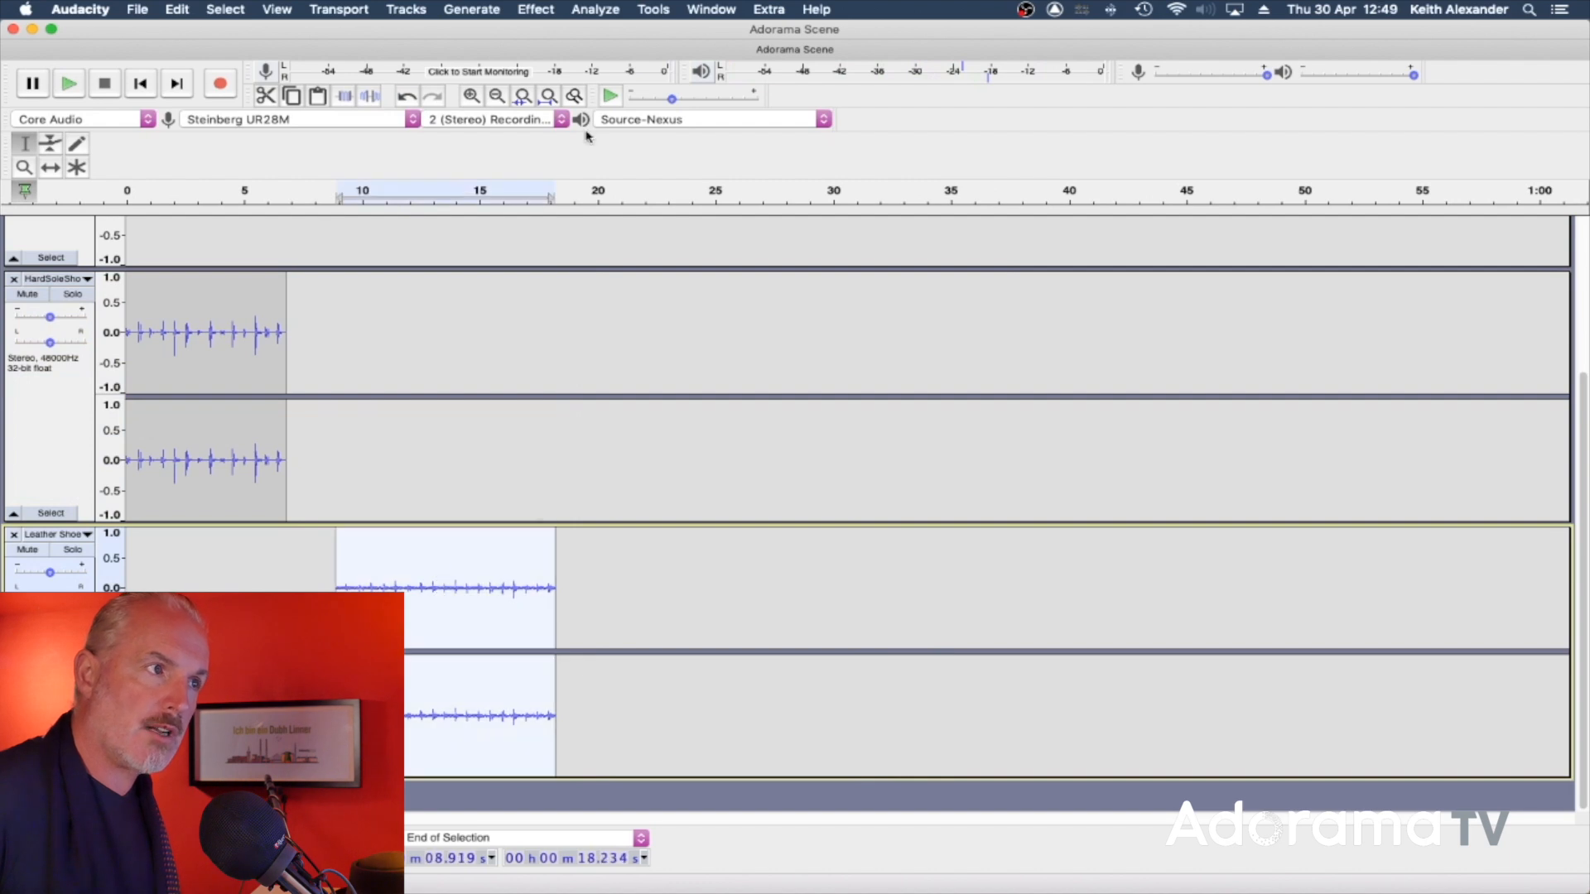
pyautogui.click(532, 10)
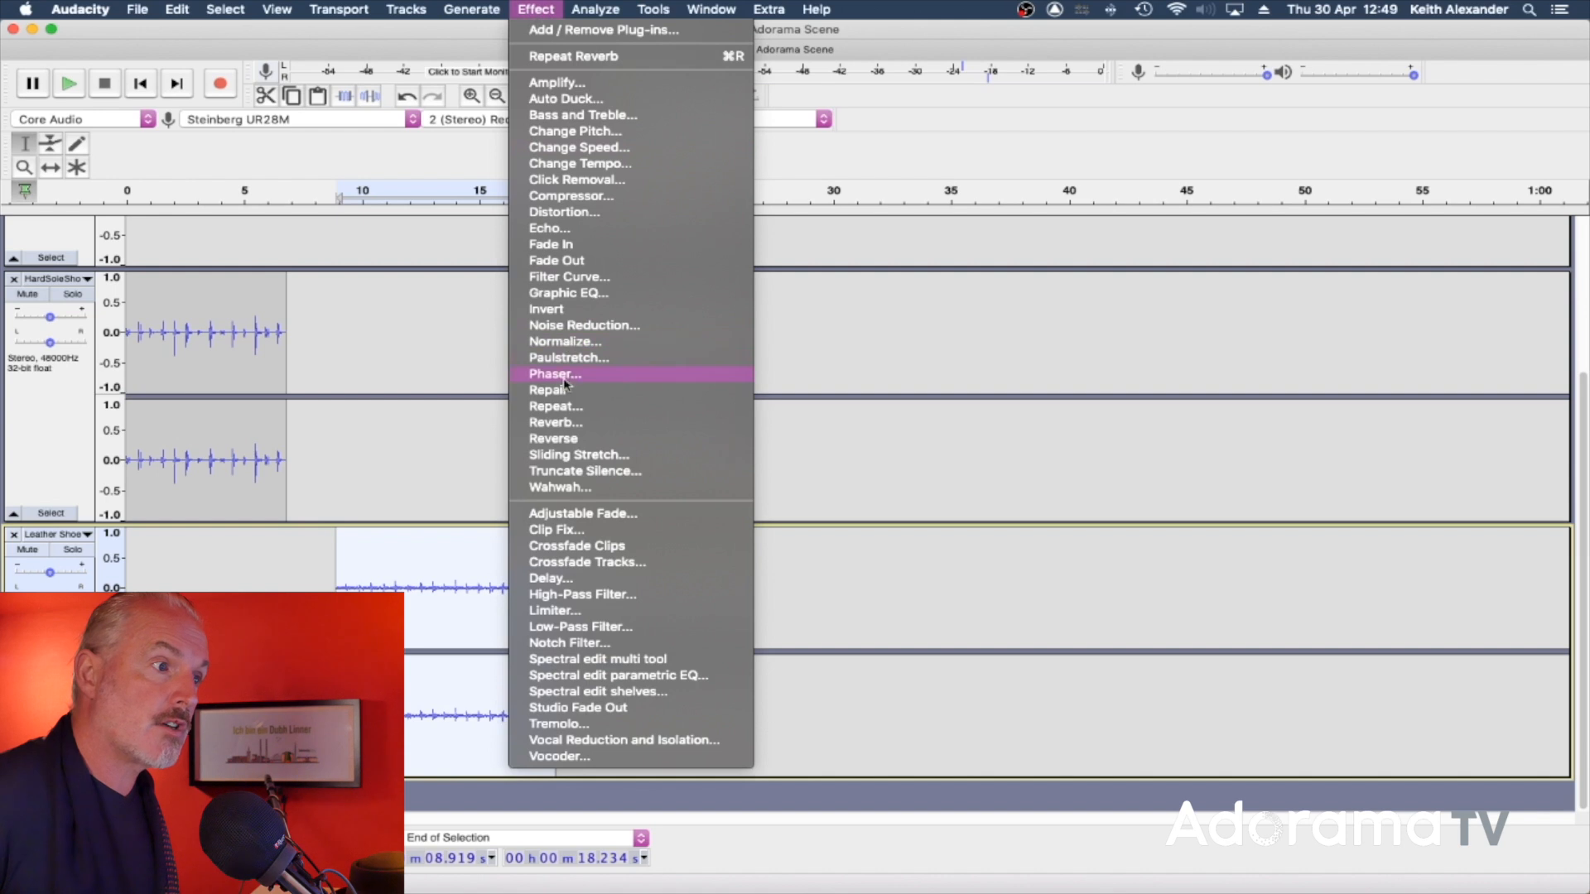
pyautogui.click(586, 424)
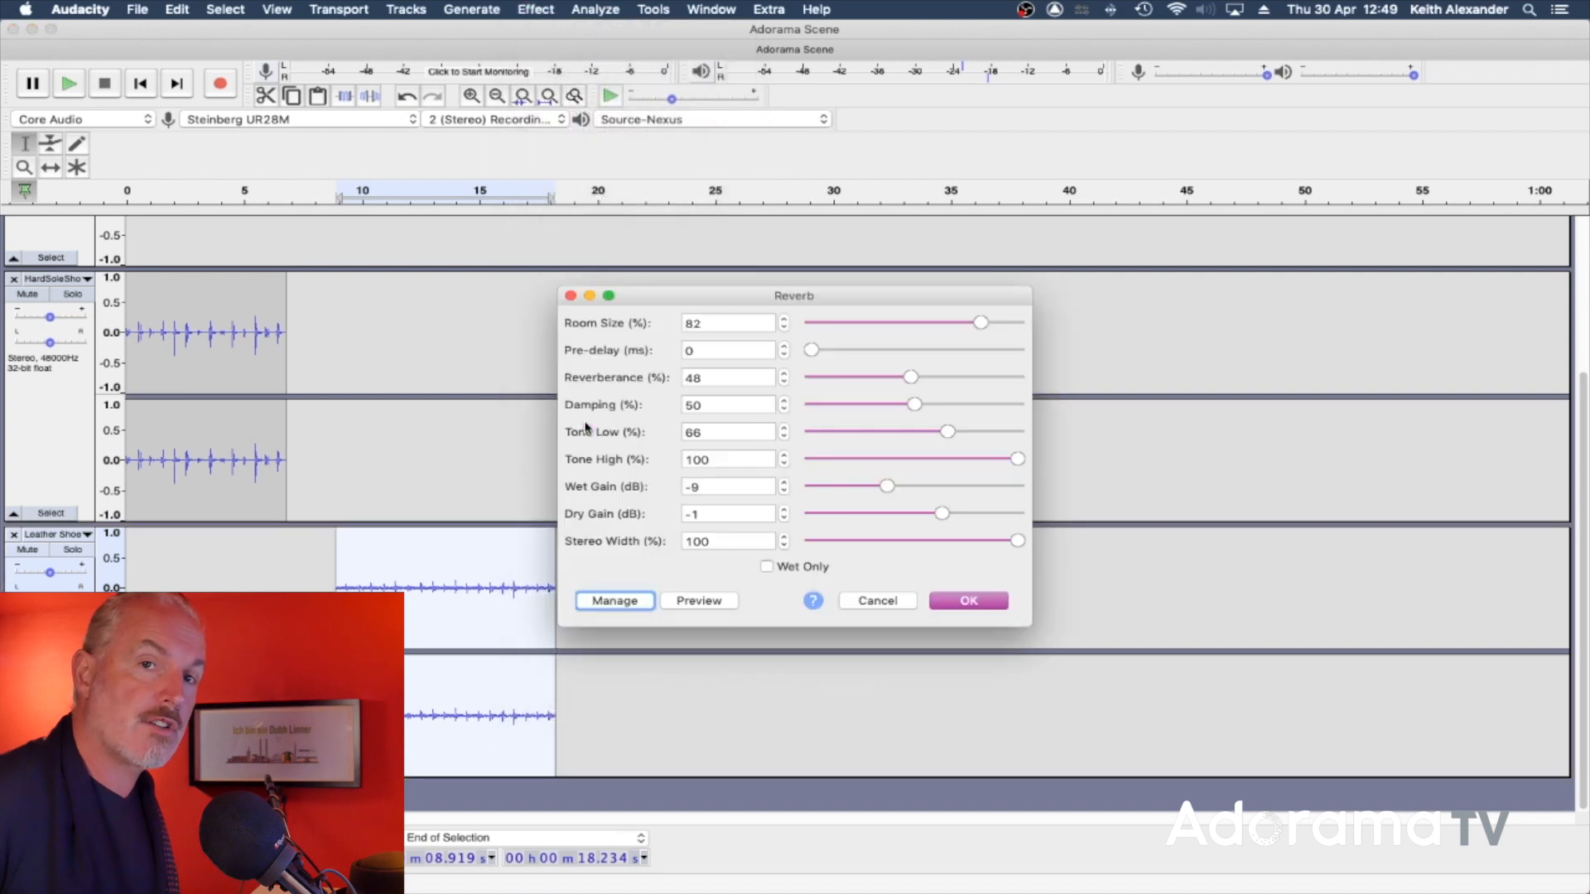
pyautogui.moveTo(908, 379); pyautogui.dragTo(873, 381)
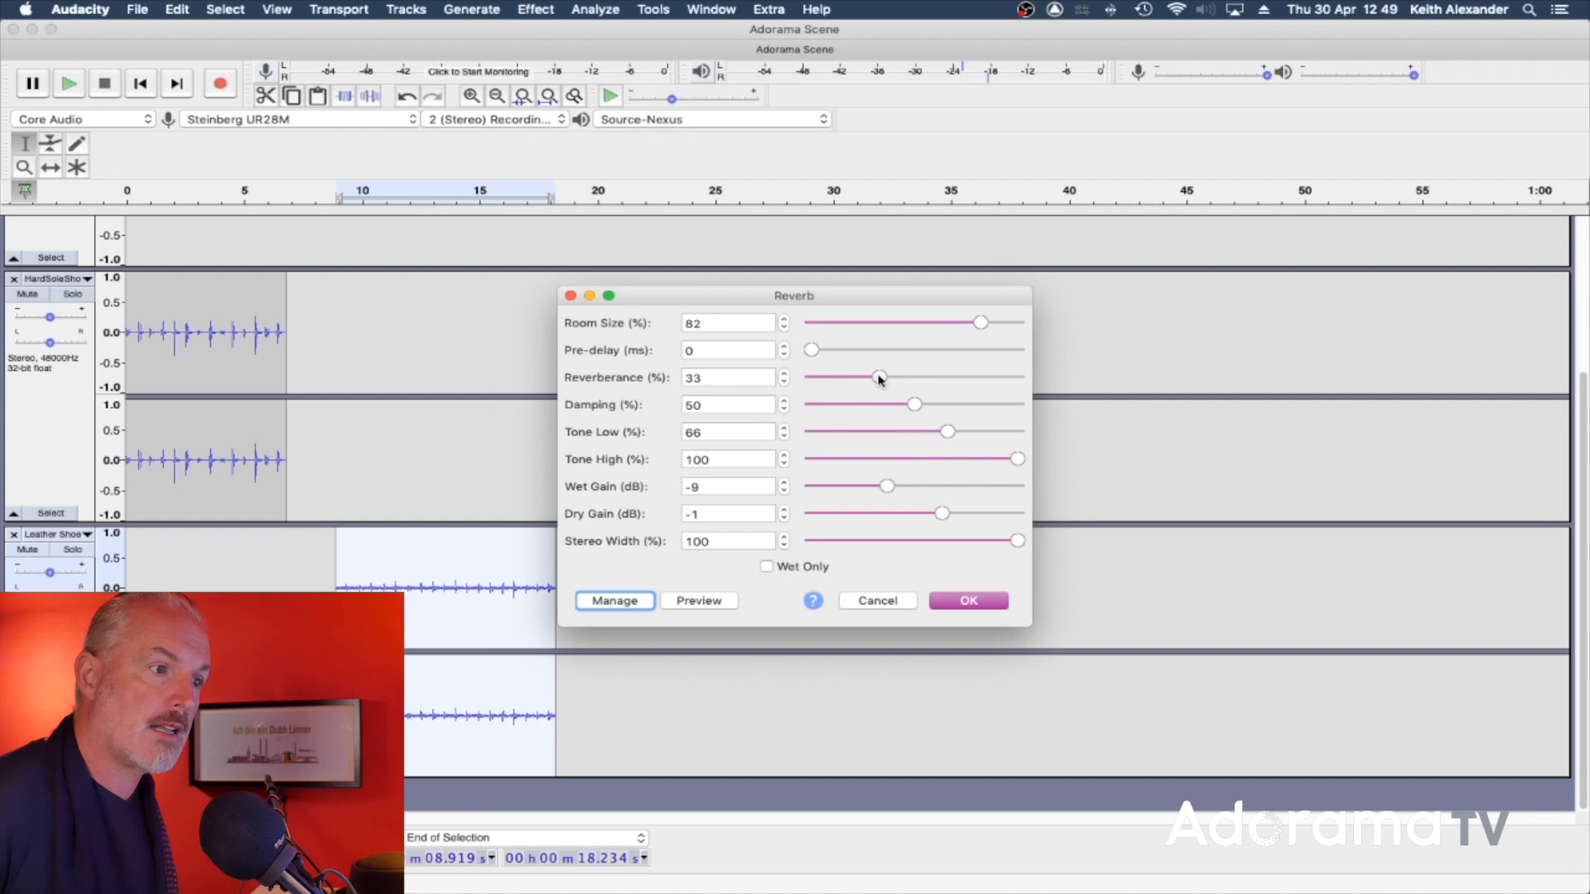
pyautogui.click(698, 600)
pyautogui.click(698, 604)
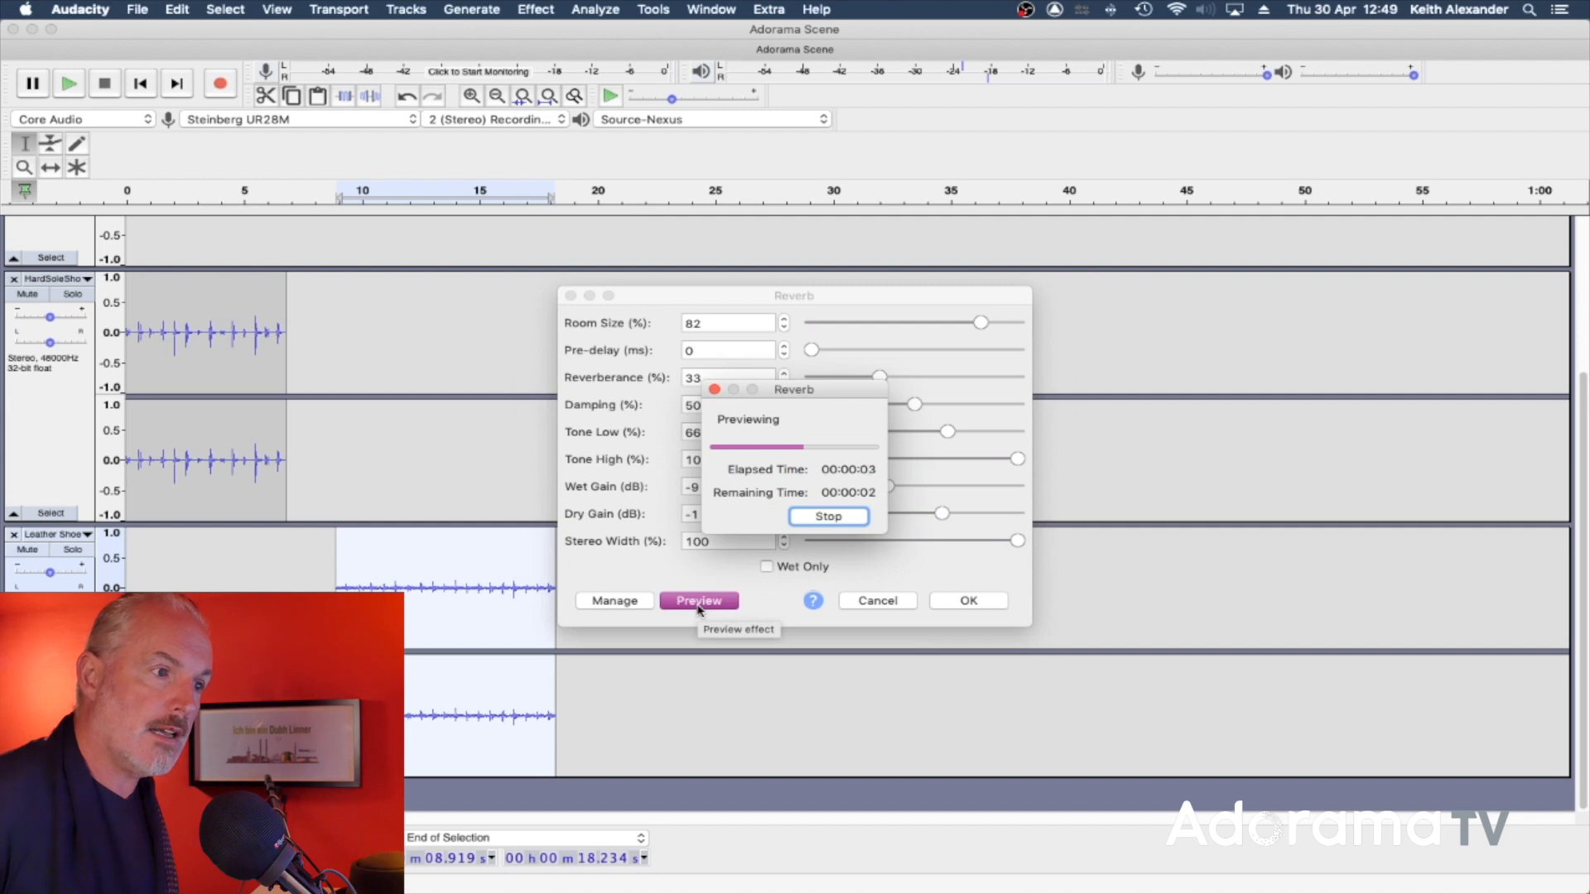
pyautogui.click(810, 517)
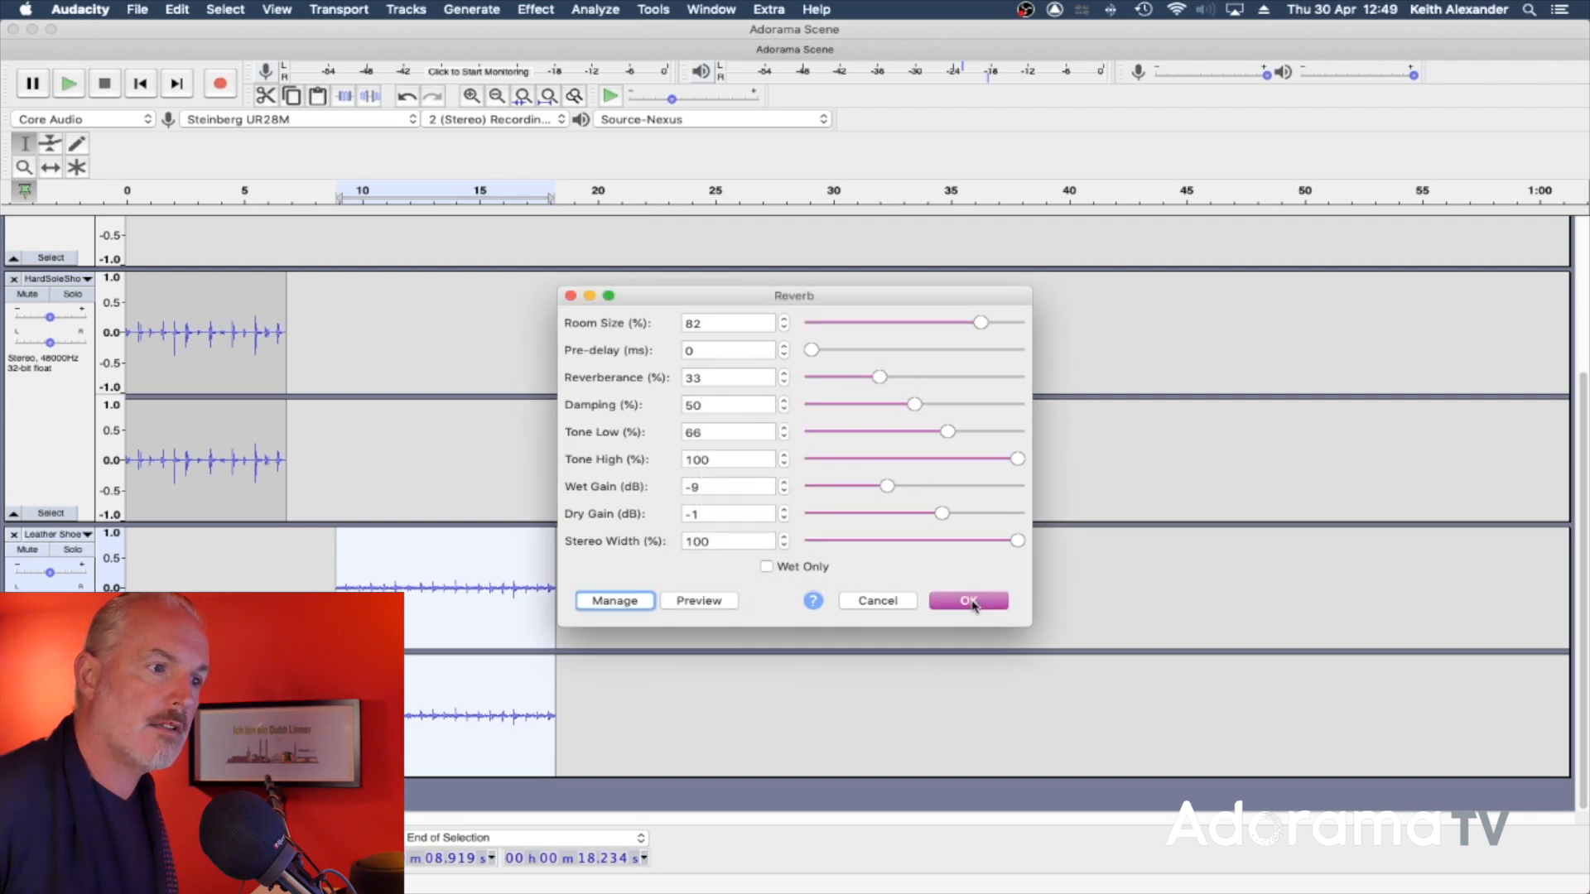
pyautogui.click(970, 602)
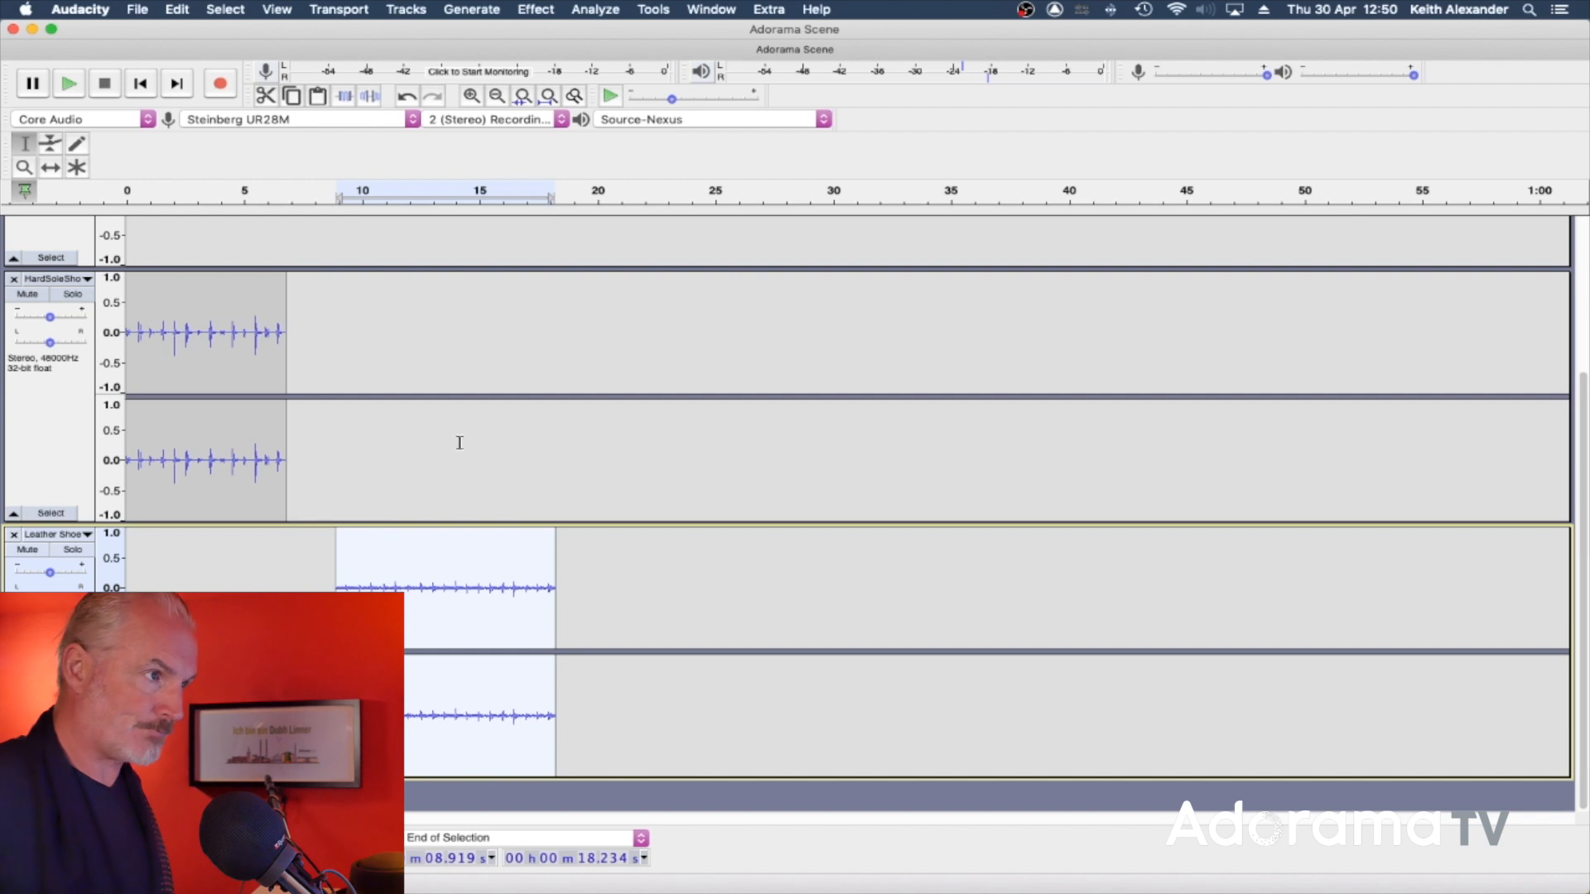
# Step: Start an audio import and search the SFX folder for "door"
pyautogui.press('super+shift+i')
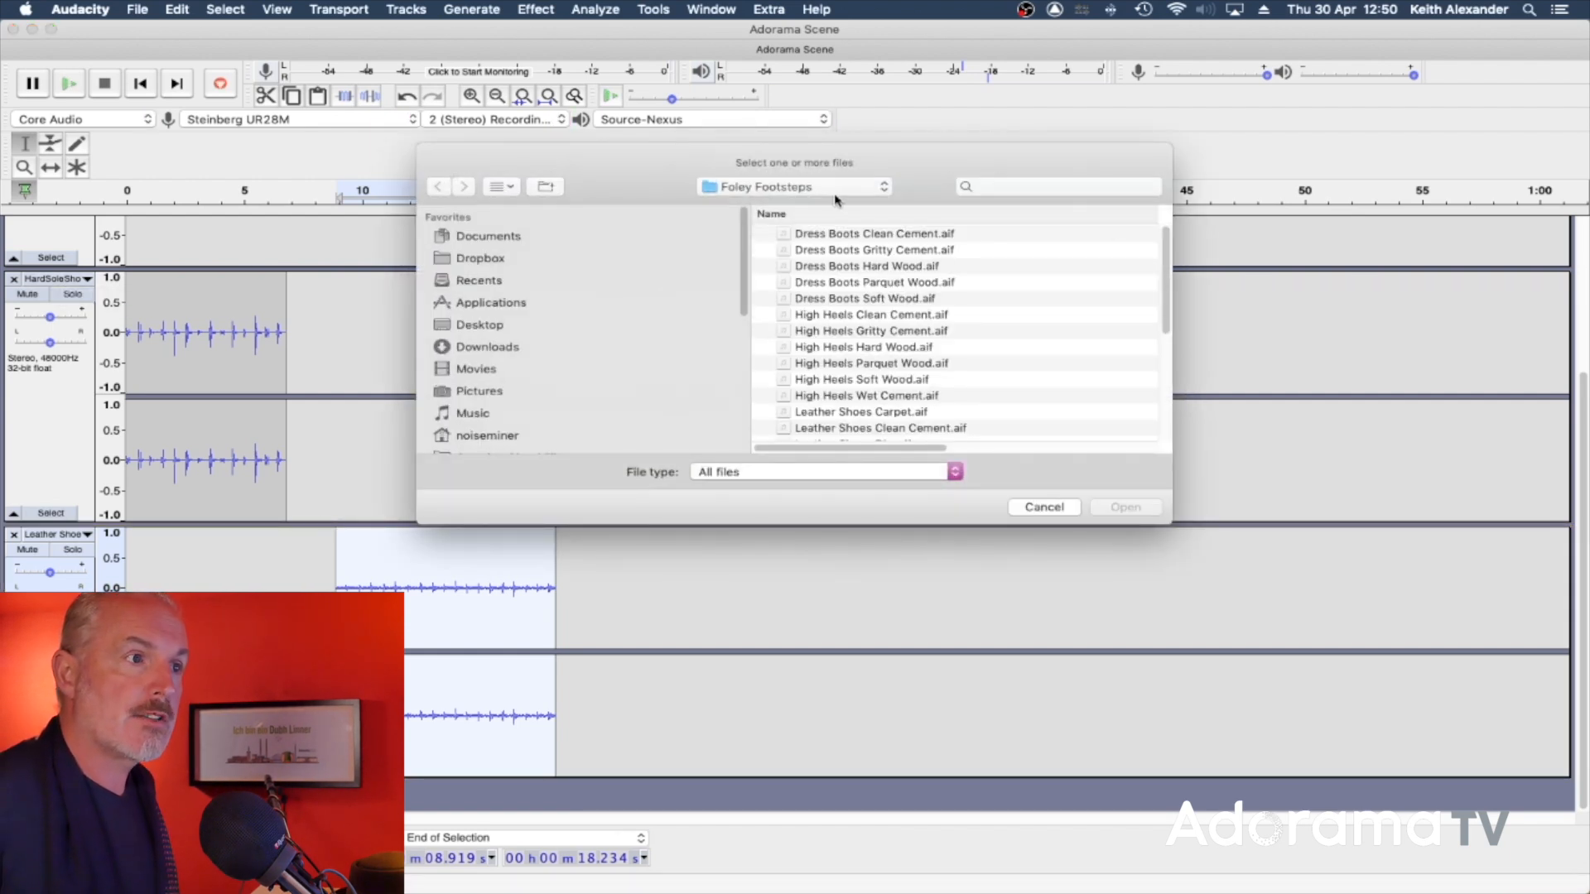
pyautogui.click(834, 195)
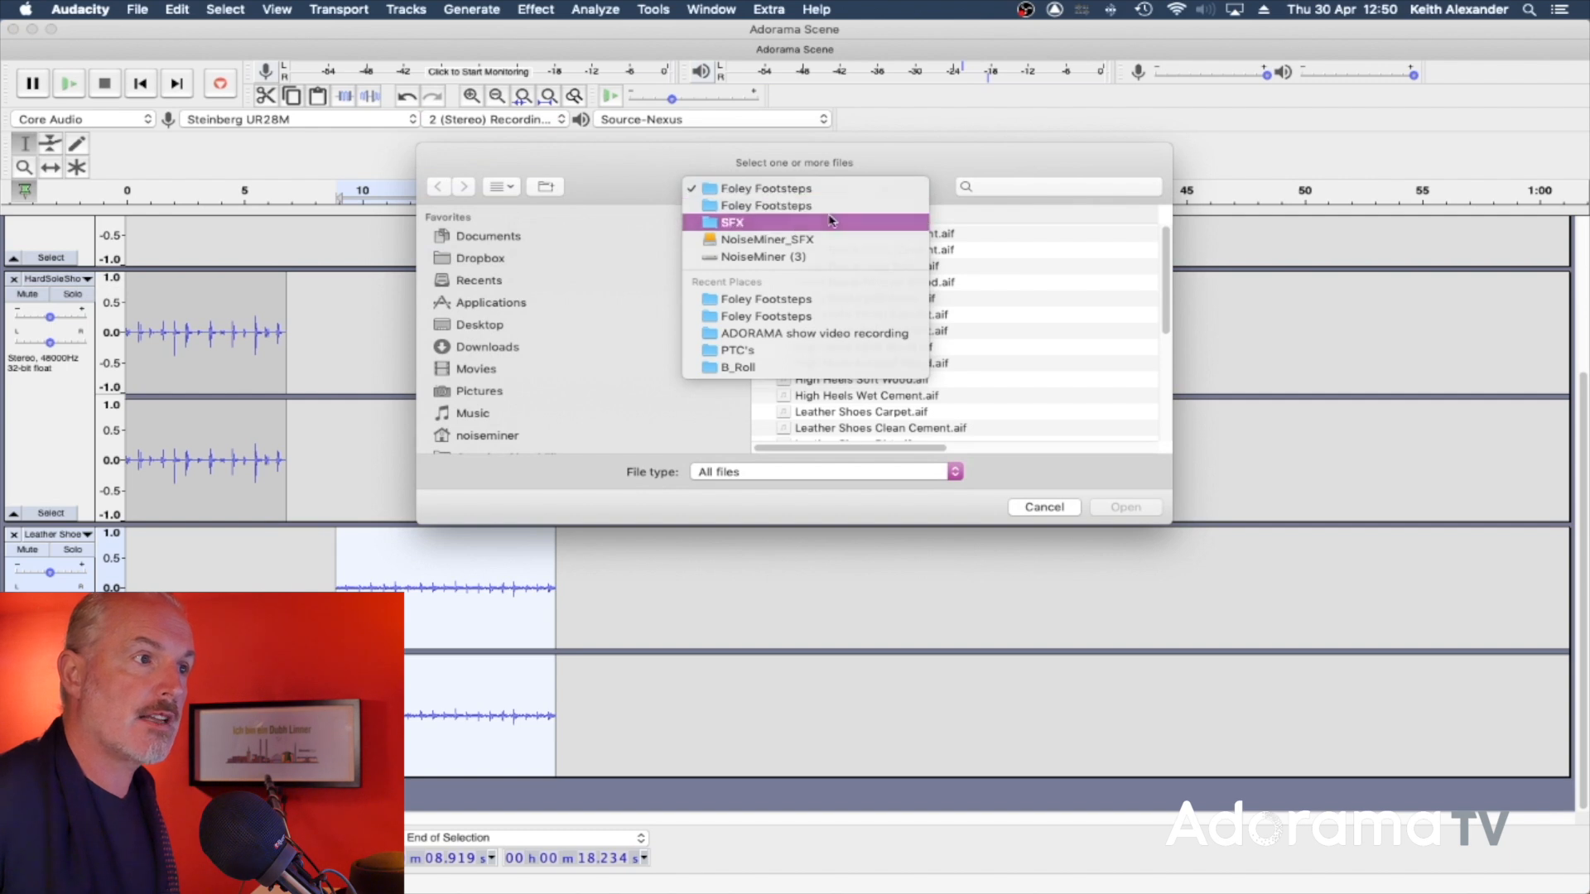
pyautogui.click(831, 220)
pyautogui.click(1020, 183)
pyautogui.write('door')
pyautogui.press('Return')
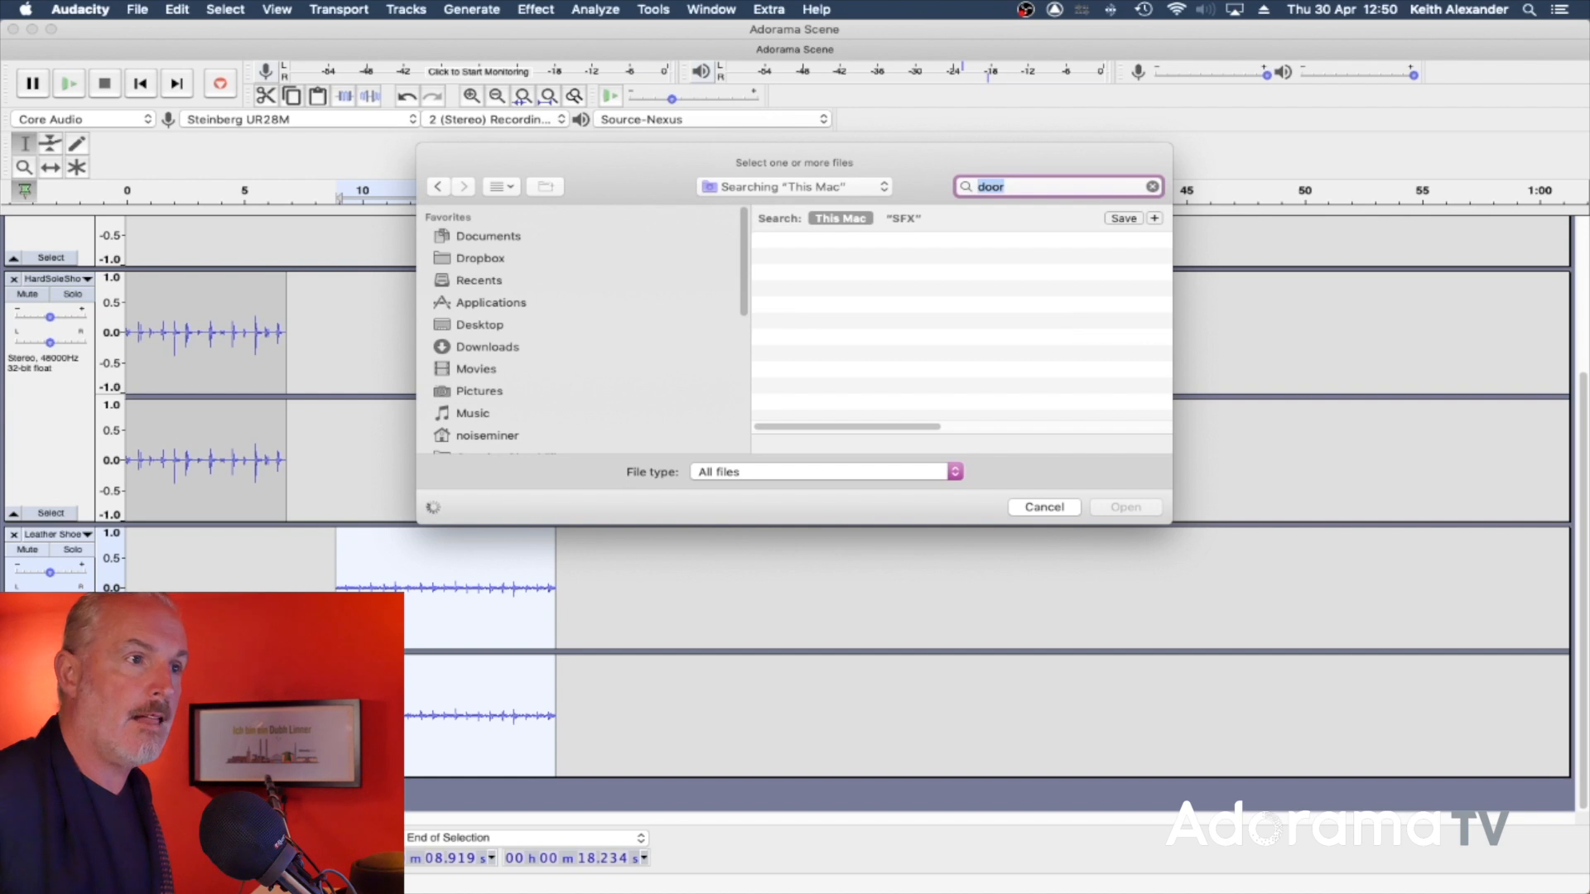
pyautogui.click(895, 220)
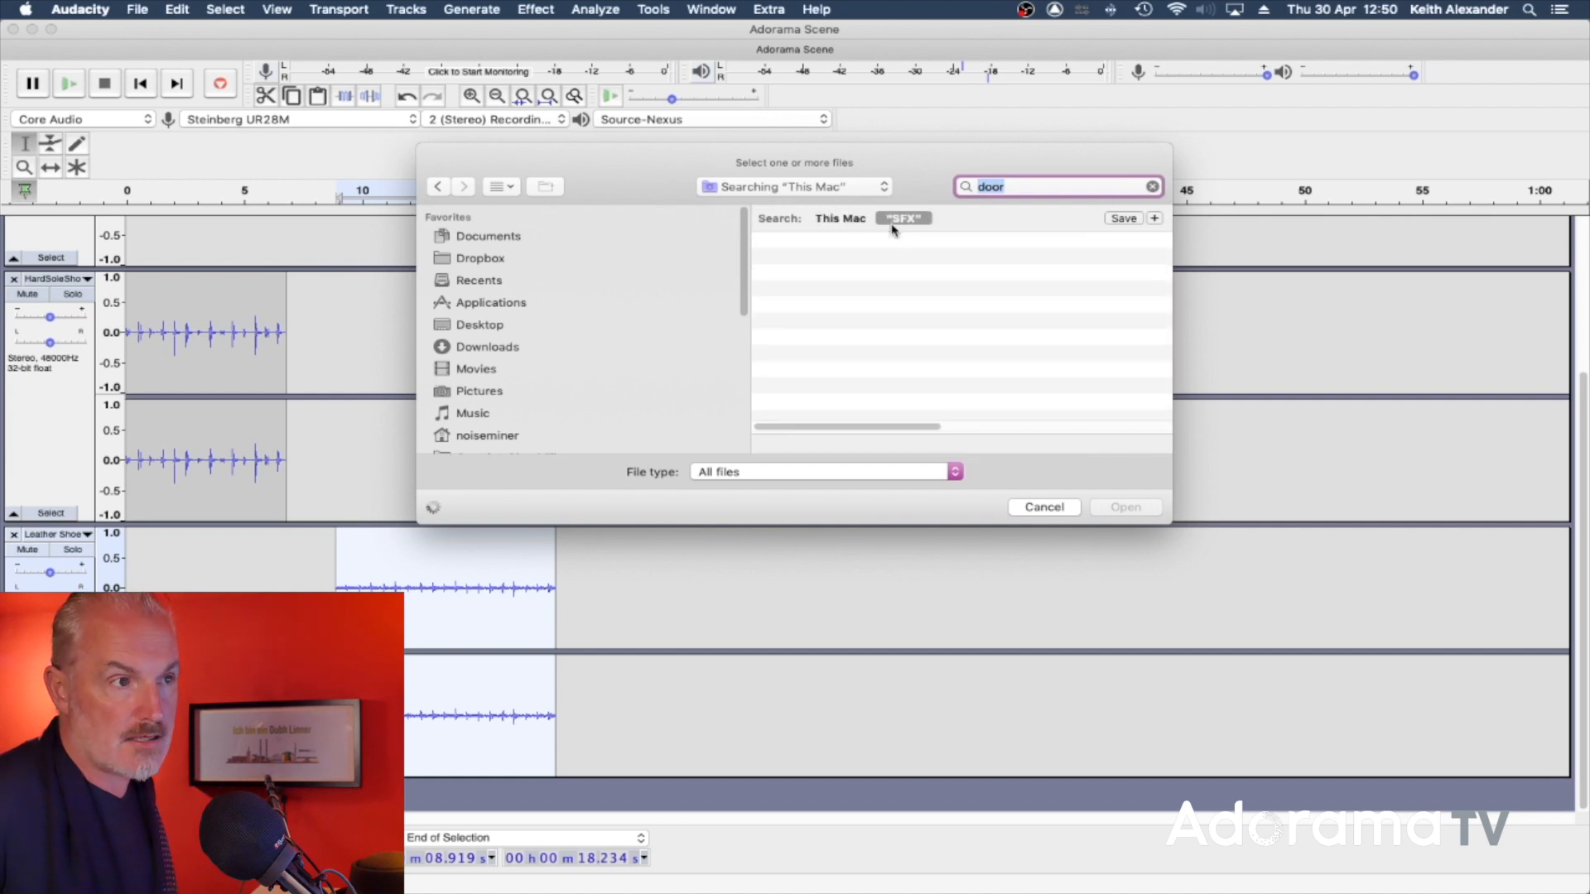
# Step: Import door_open_004.wav from the "3maze - Doors, Locks and Drawers" folder among the search results
pyautogui.scroll(-10, 1028, 354)
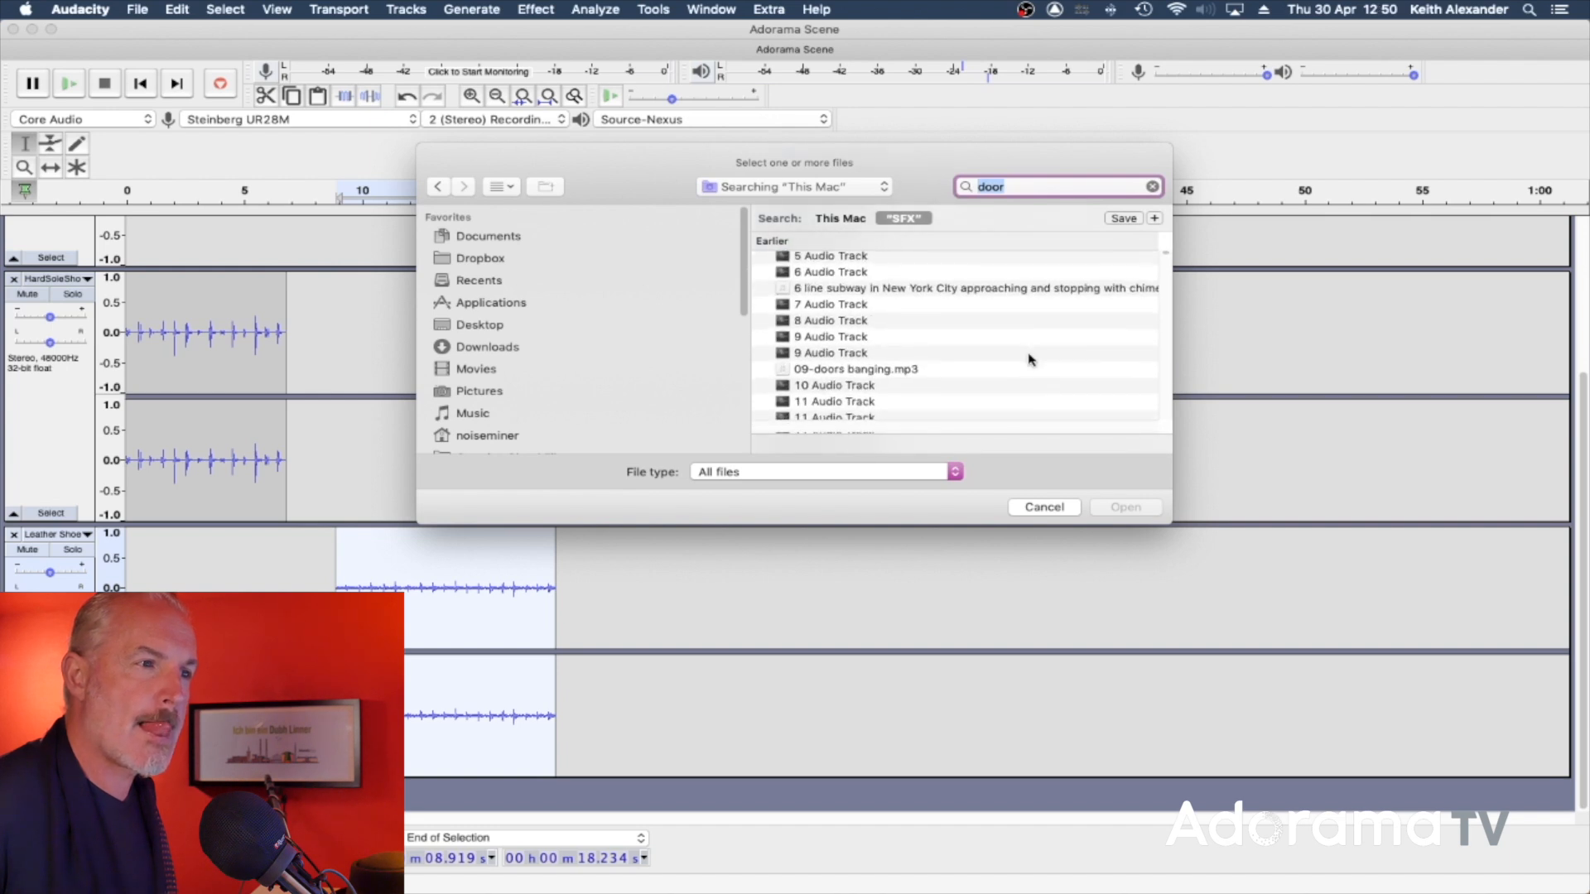
pyautogui.scroll(-5, 1029, 358)
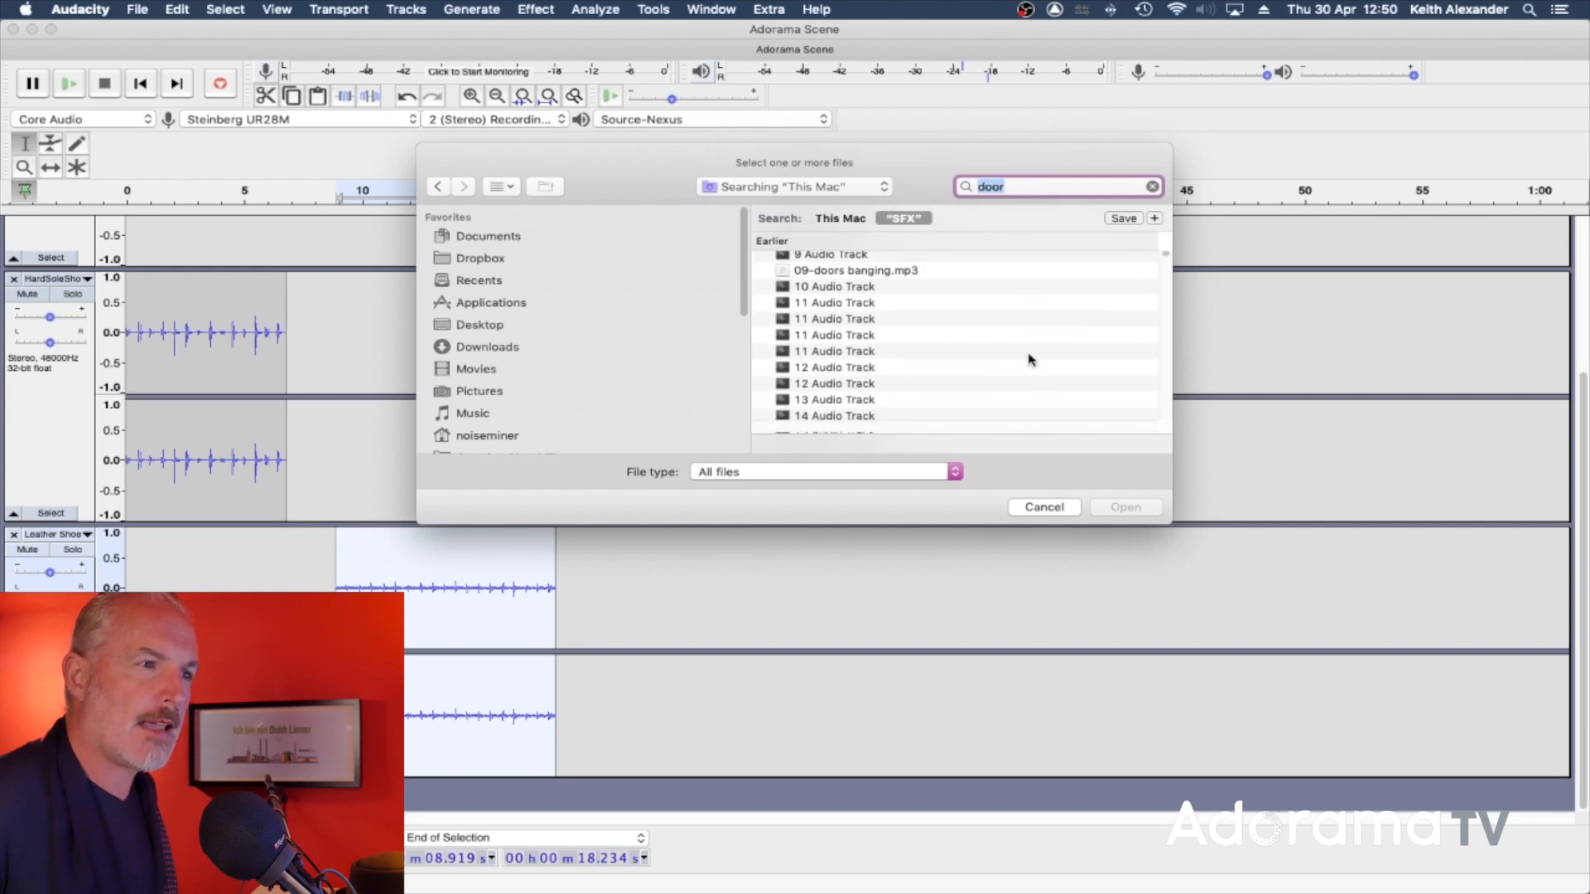
pyautogui.scroll(-8, 1029, 358)
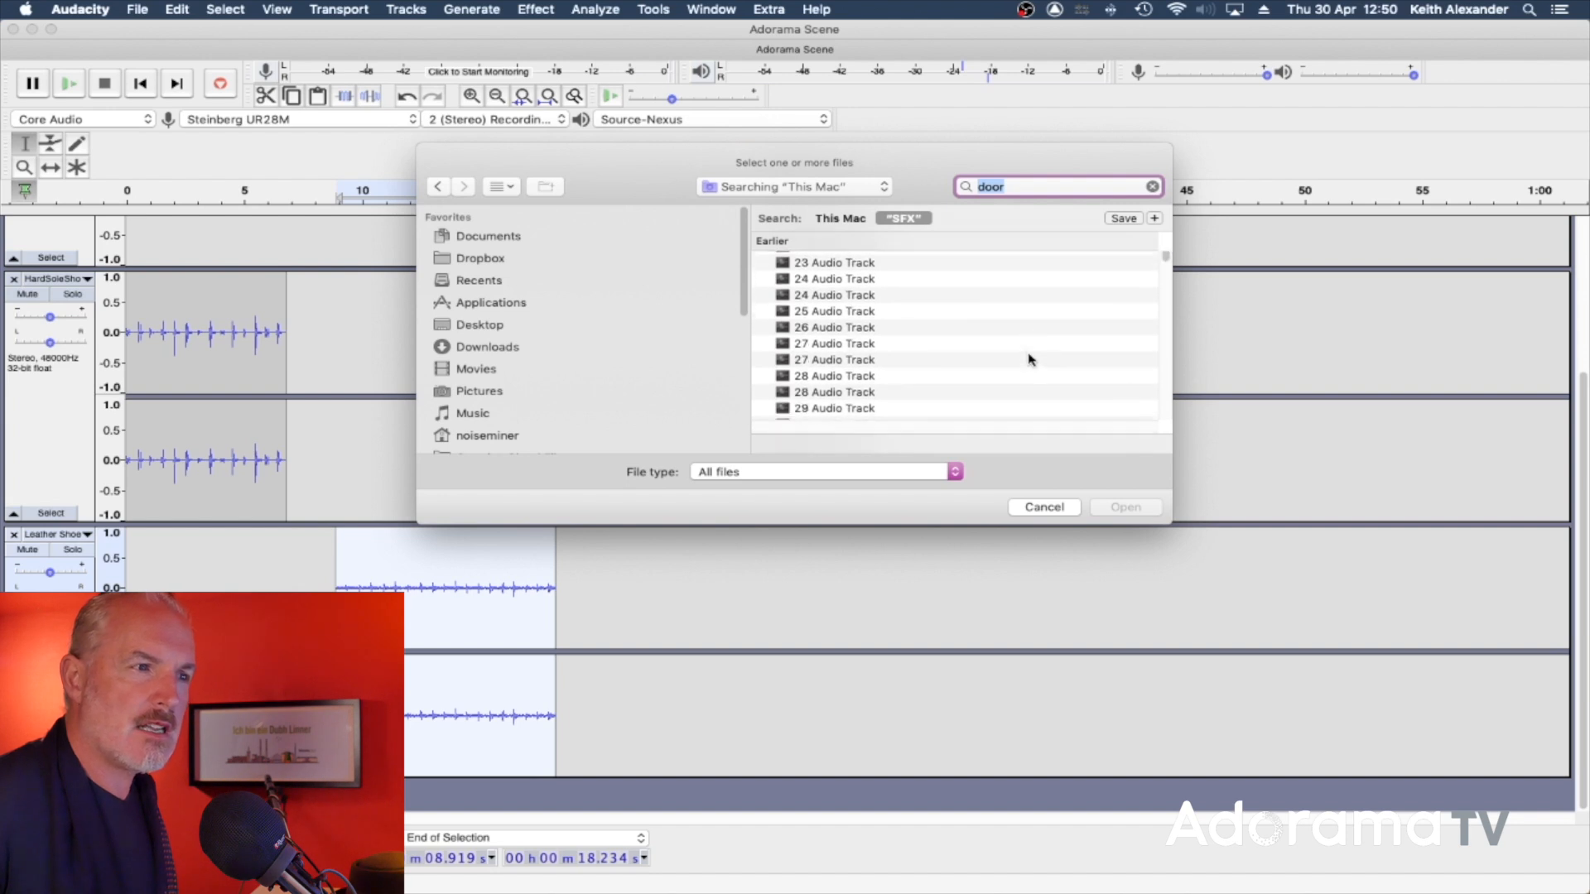
pyautogui.scroll(-10, 1029, 359)
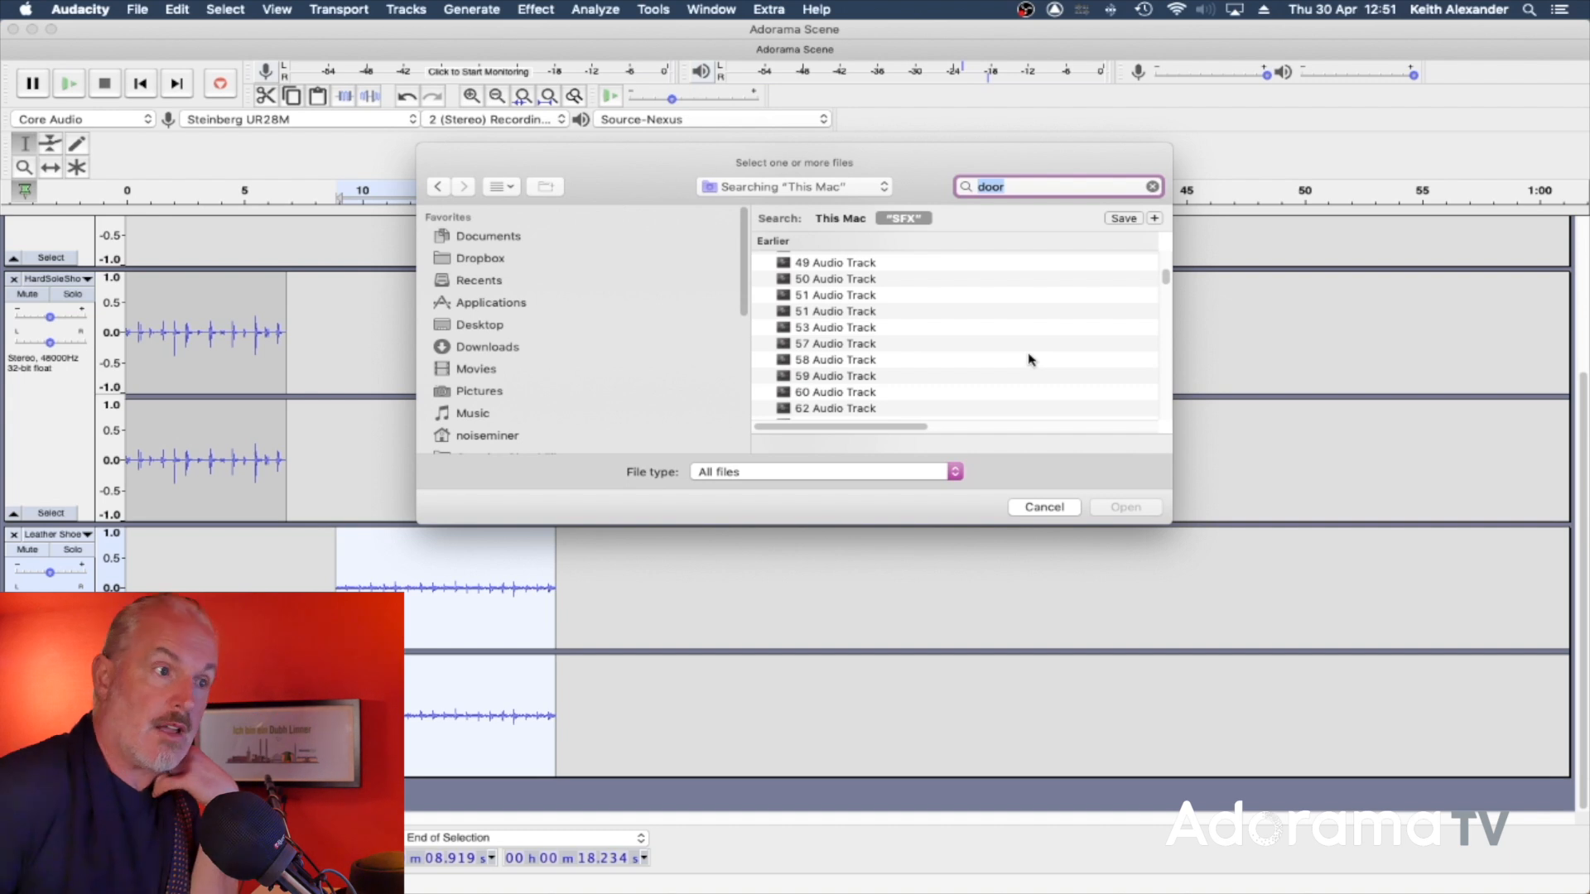
pyautogui.click(843, 333)
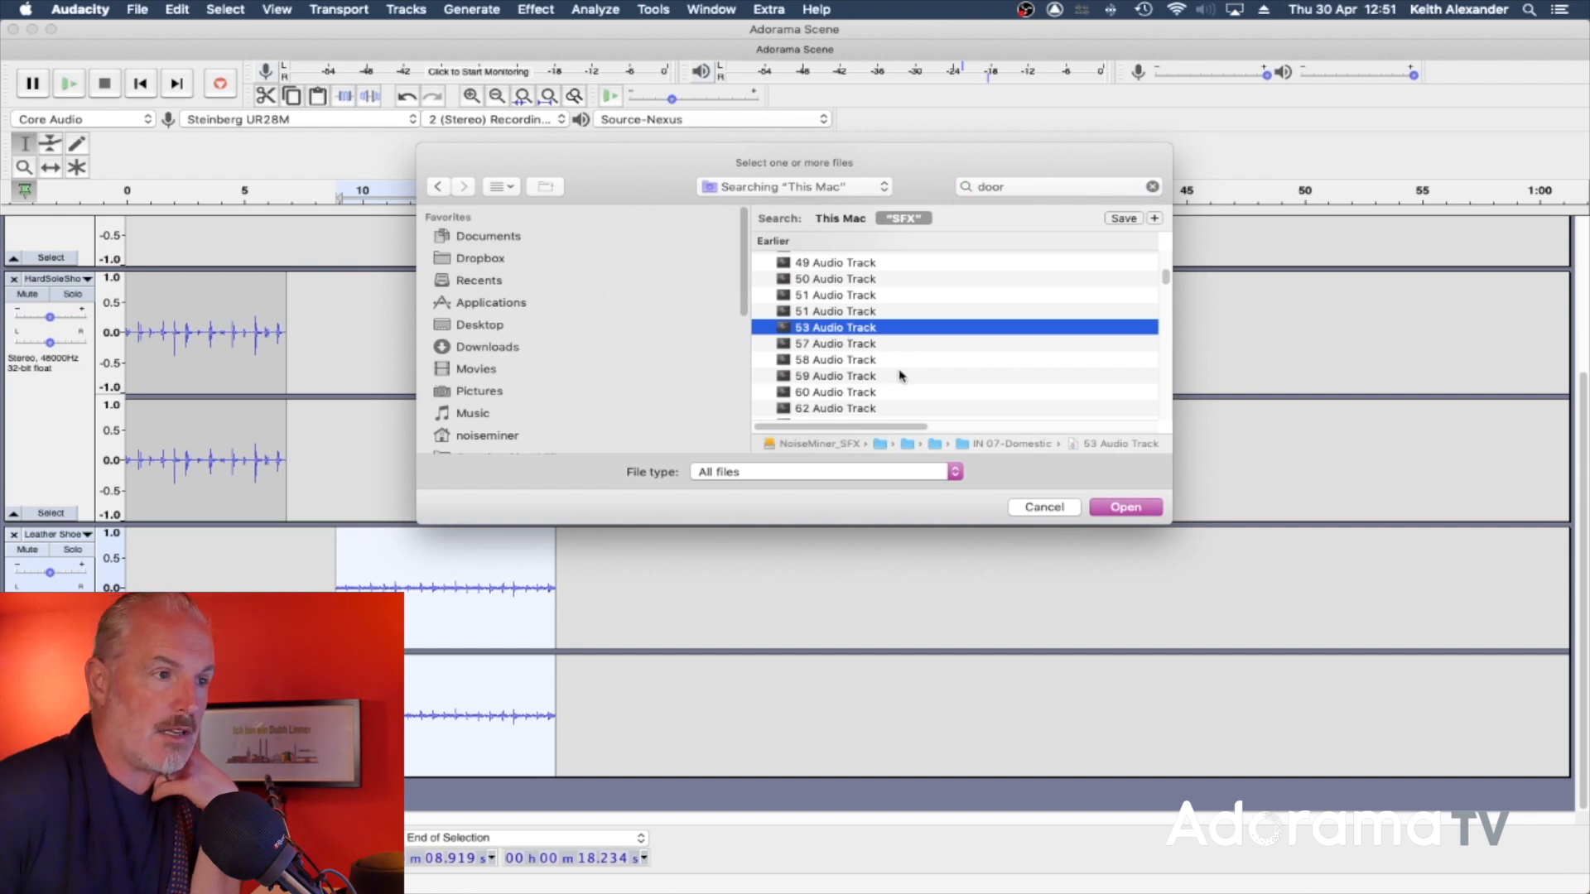
pyautogui.scroll(15, 899, 374)
pyautogui.scroll(3, 901, 375)
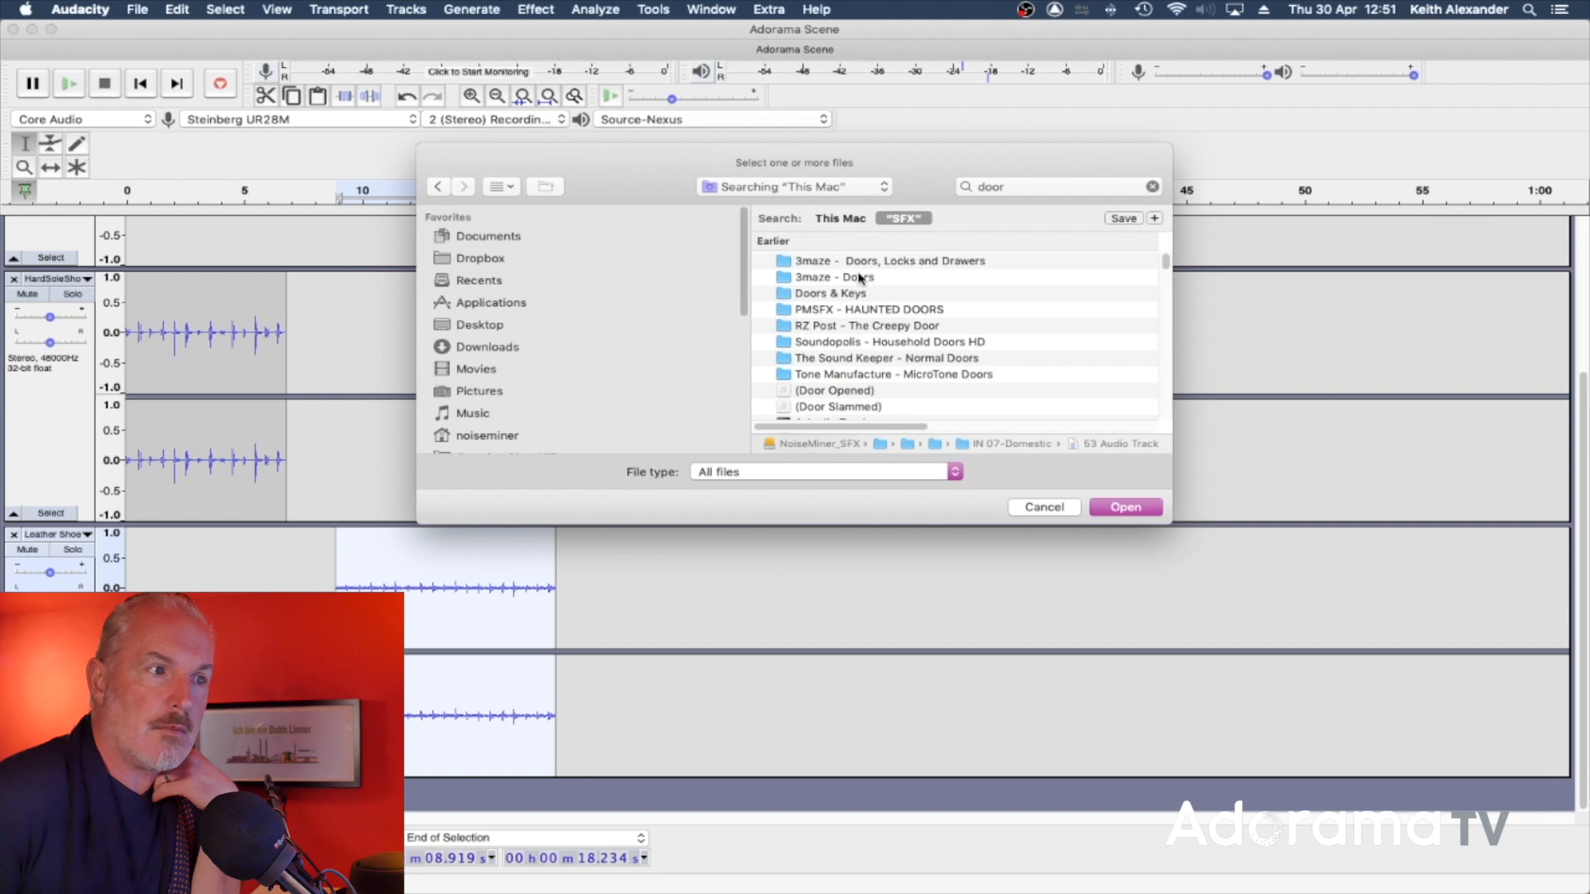
pyautogui.click(884, 265)
pyautogui.doubleClick(884, 265)
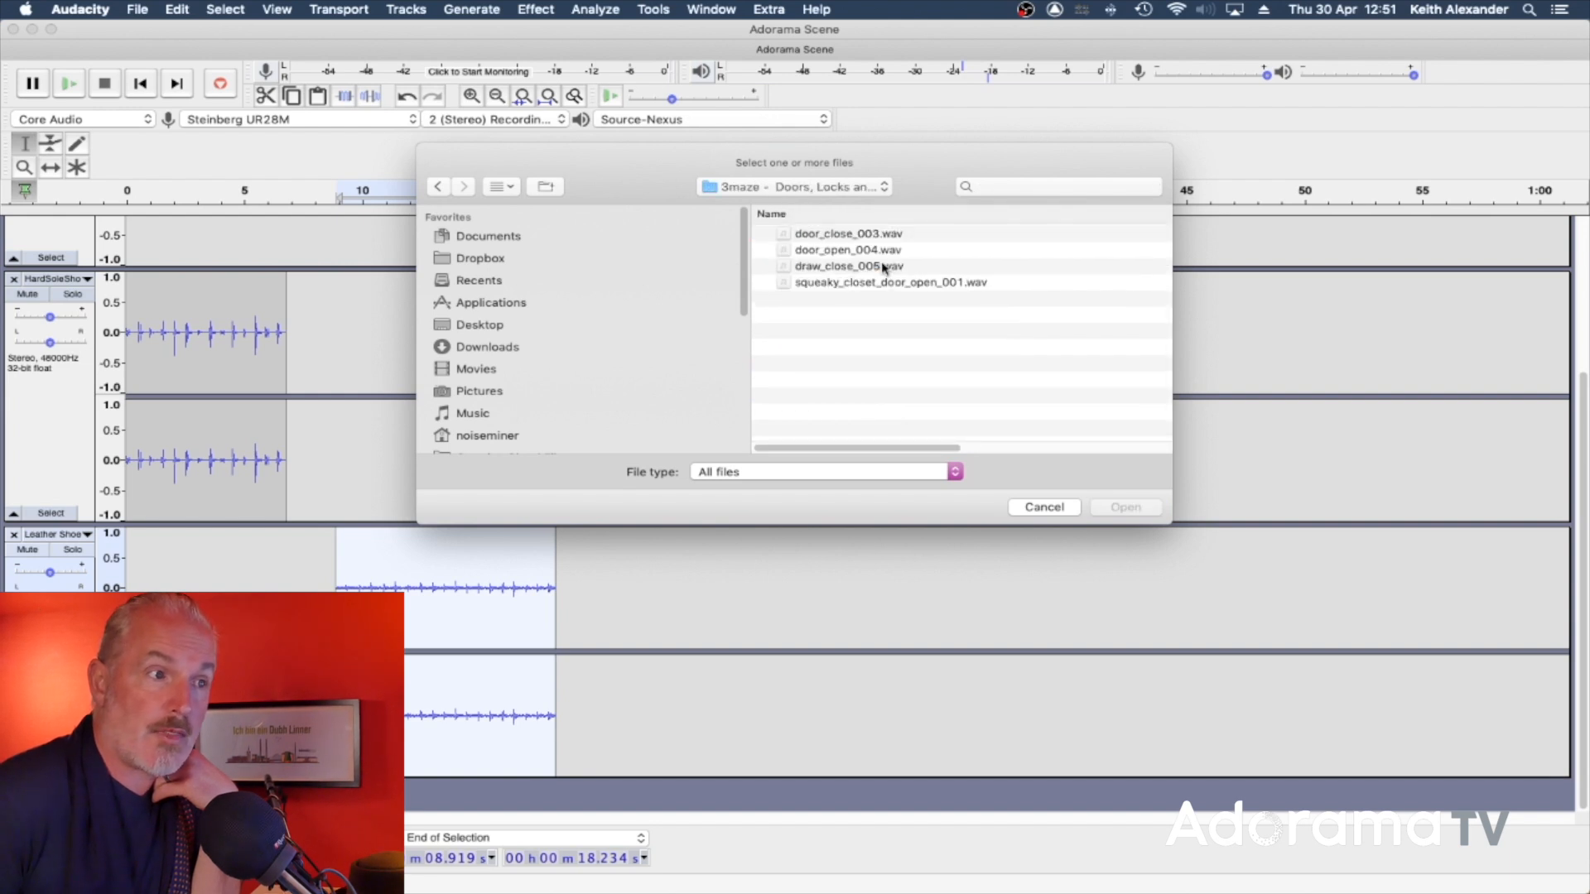
pyautogui.click(876, 251)
pyautogui.click(1114, 506)
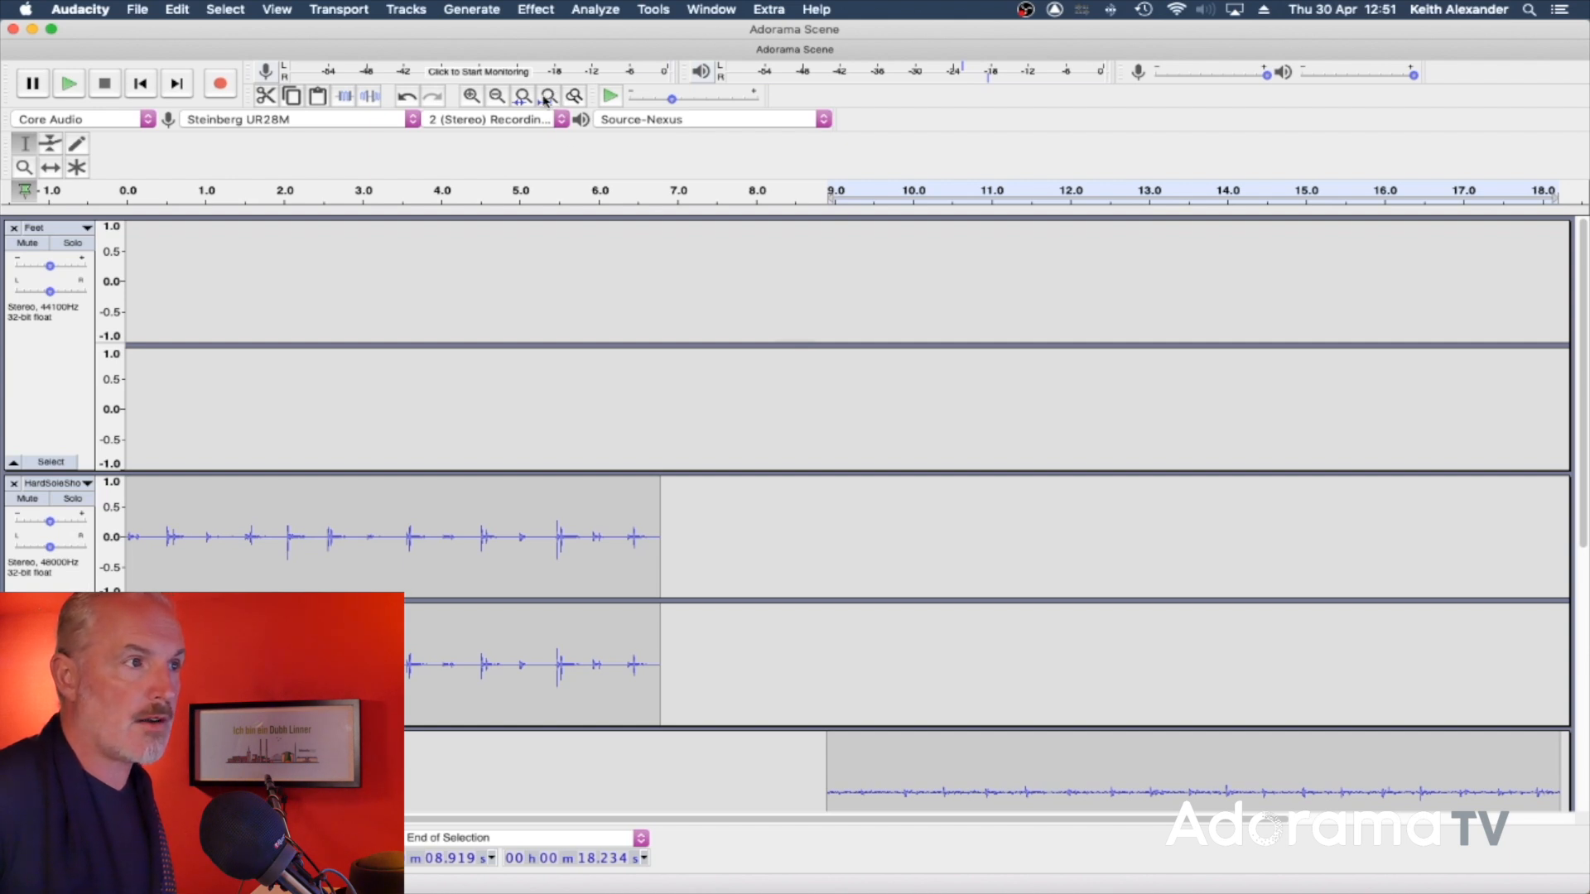
# Step: Shift the door-open clip along its track to start at about 7.6 s, between the two footstep clips
pyautogui.scroll(-5, 834, 436)
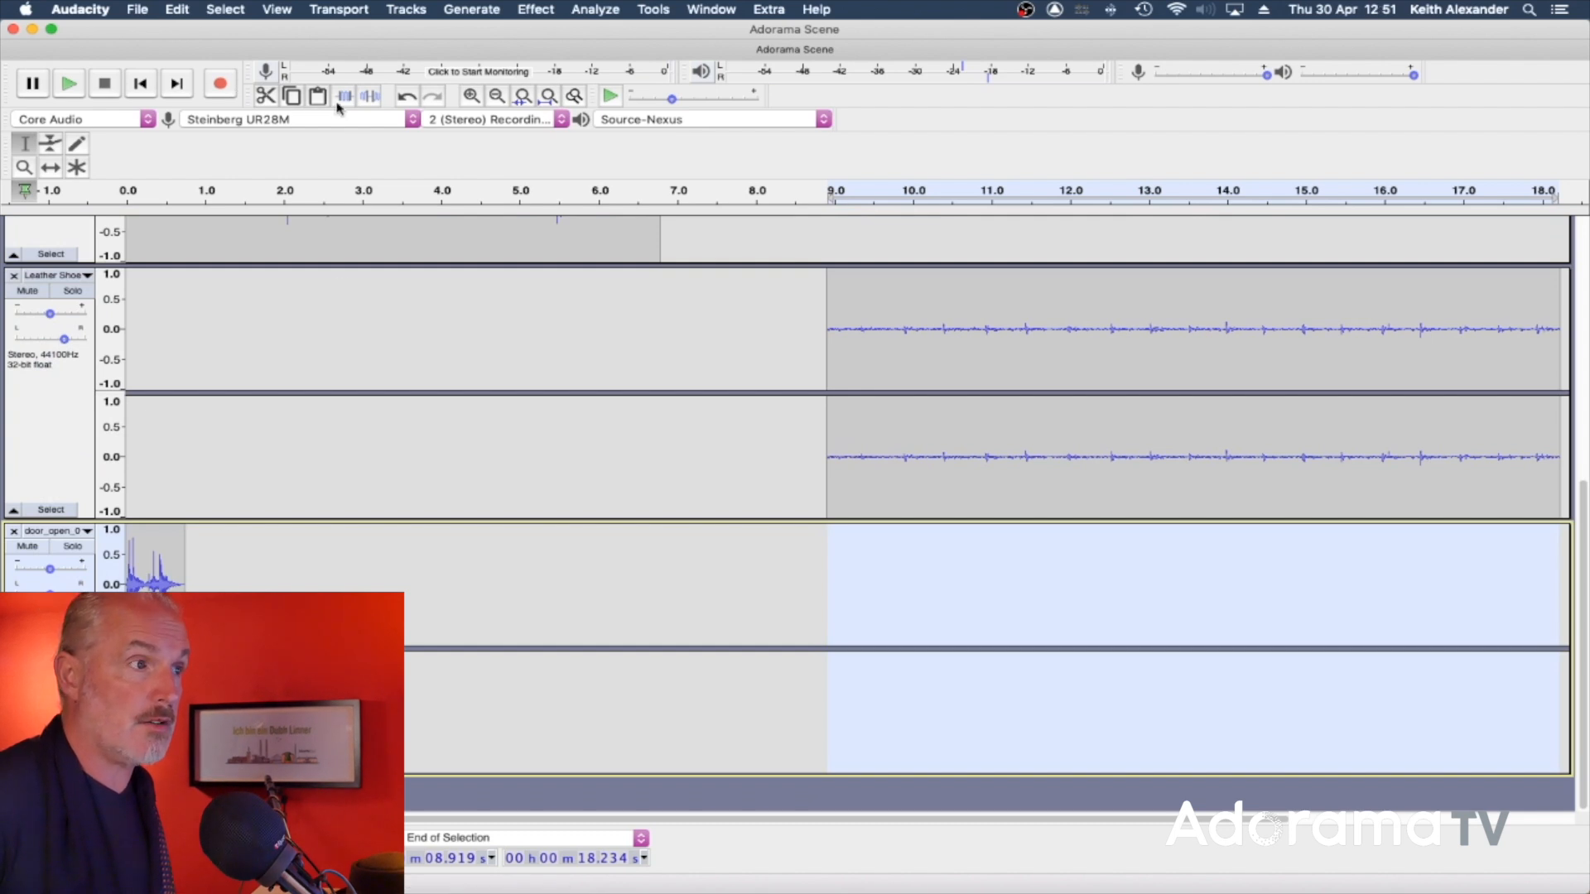
pyautogui.click(50, 167)
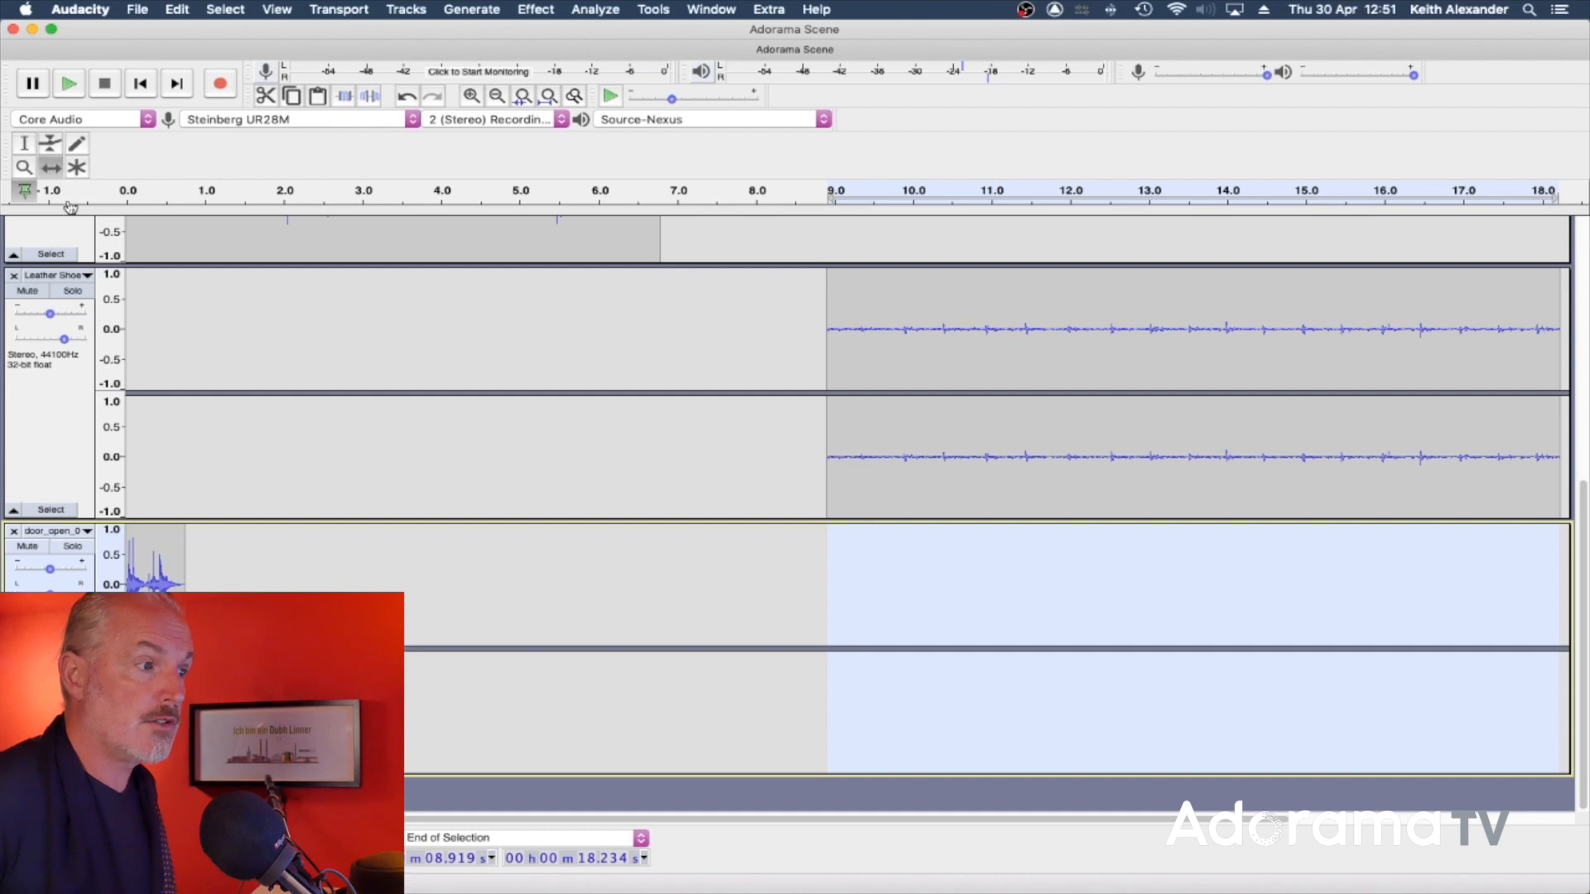
pyautogui.moveTo(155, 571); pyautogui.dragTo(751, 571)
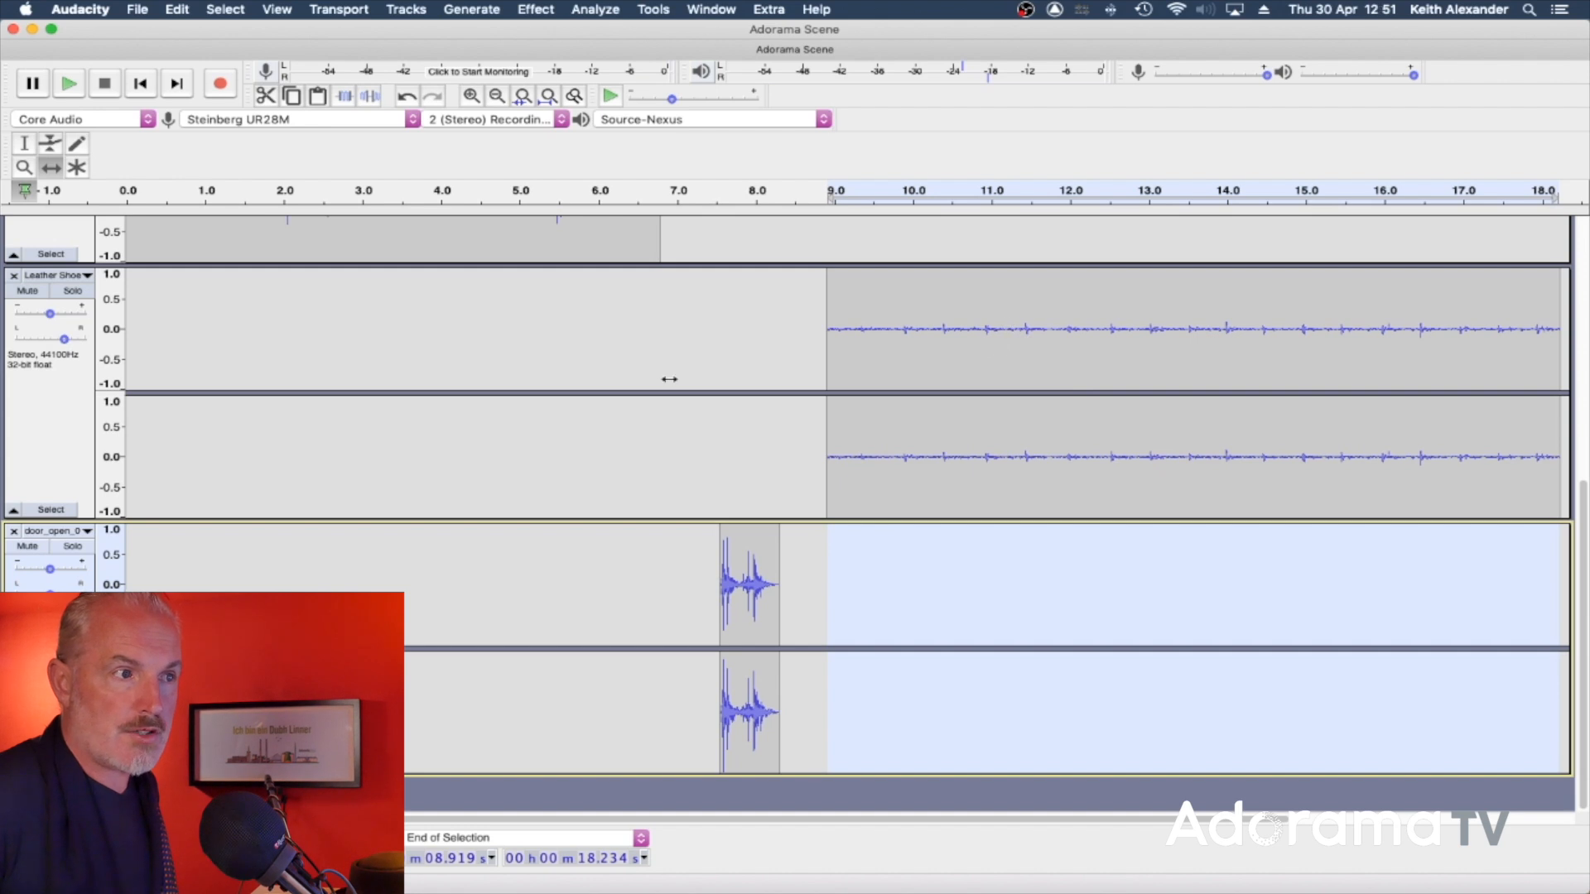
pyautogui.scroll(5, 649, 377)
pyautogui.scroll(-5, 649, 377)
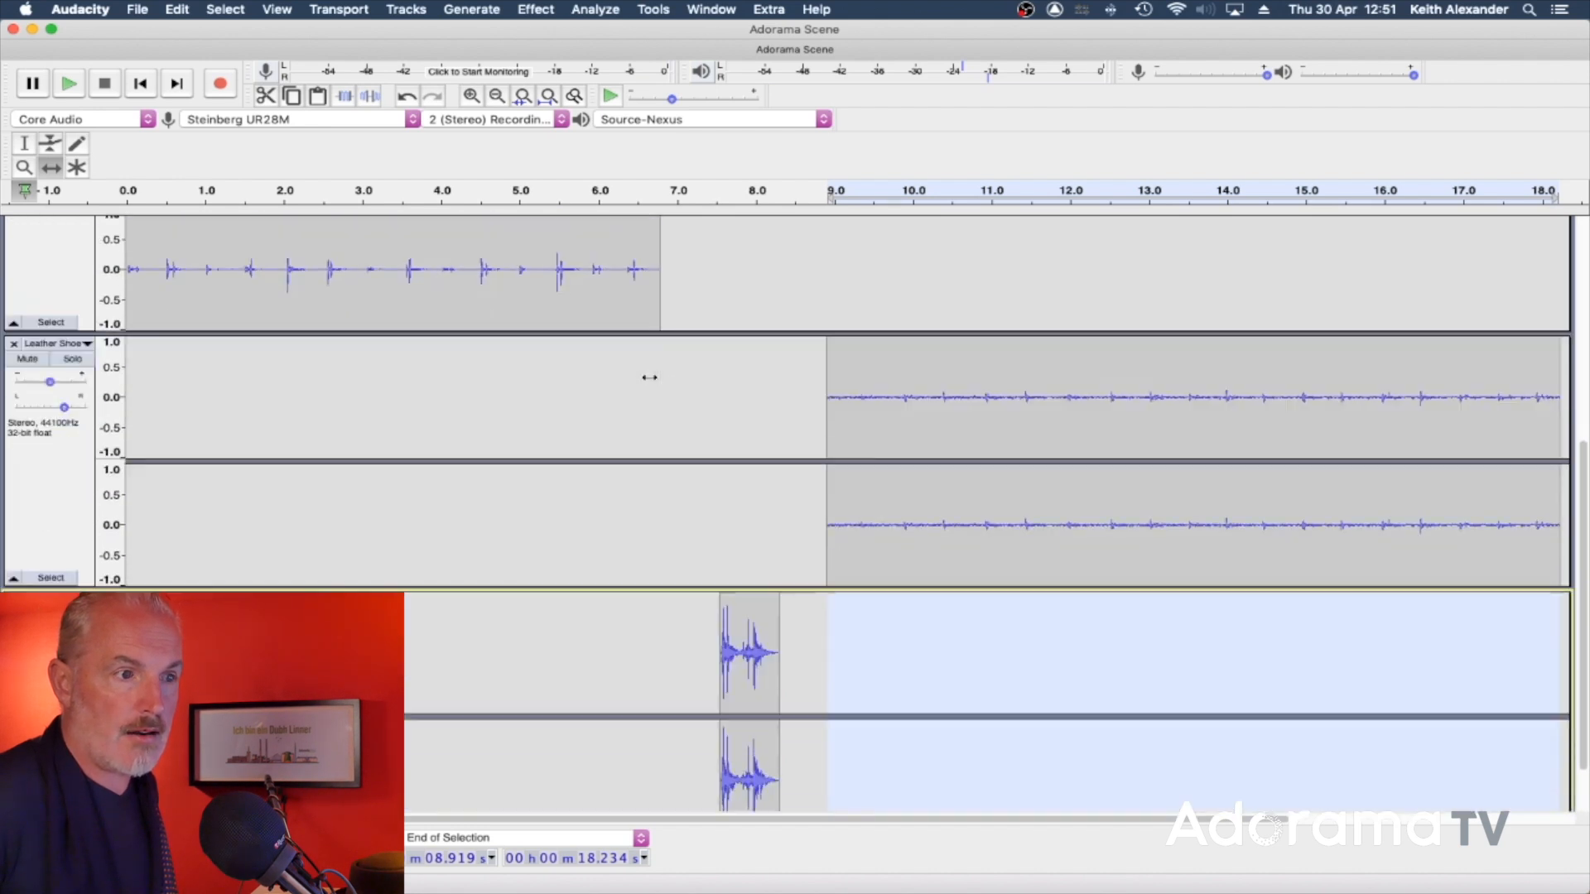
# Step: Play the scene from about 7 s to hear the door opening ahead of the leather-shoe footsteps
pyautogui.hscroll(1, 649, 377)
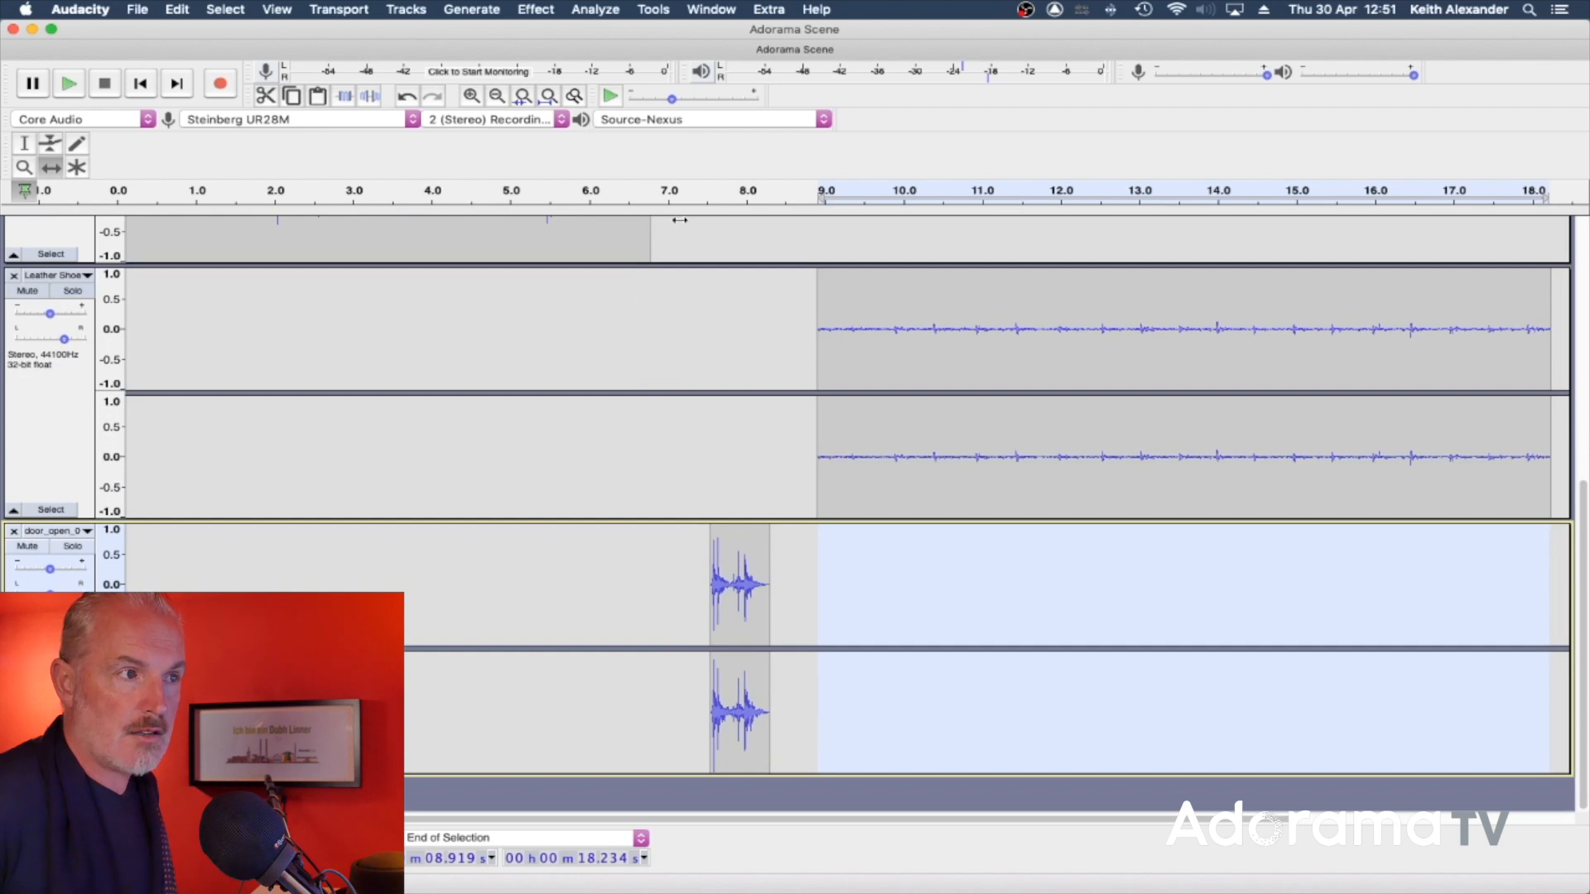
pyautogui.click(678, 192)
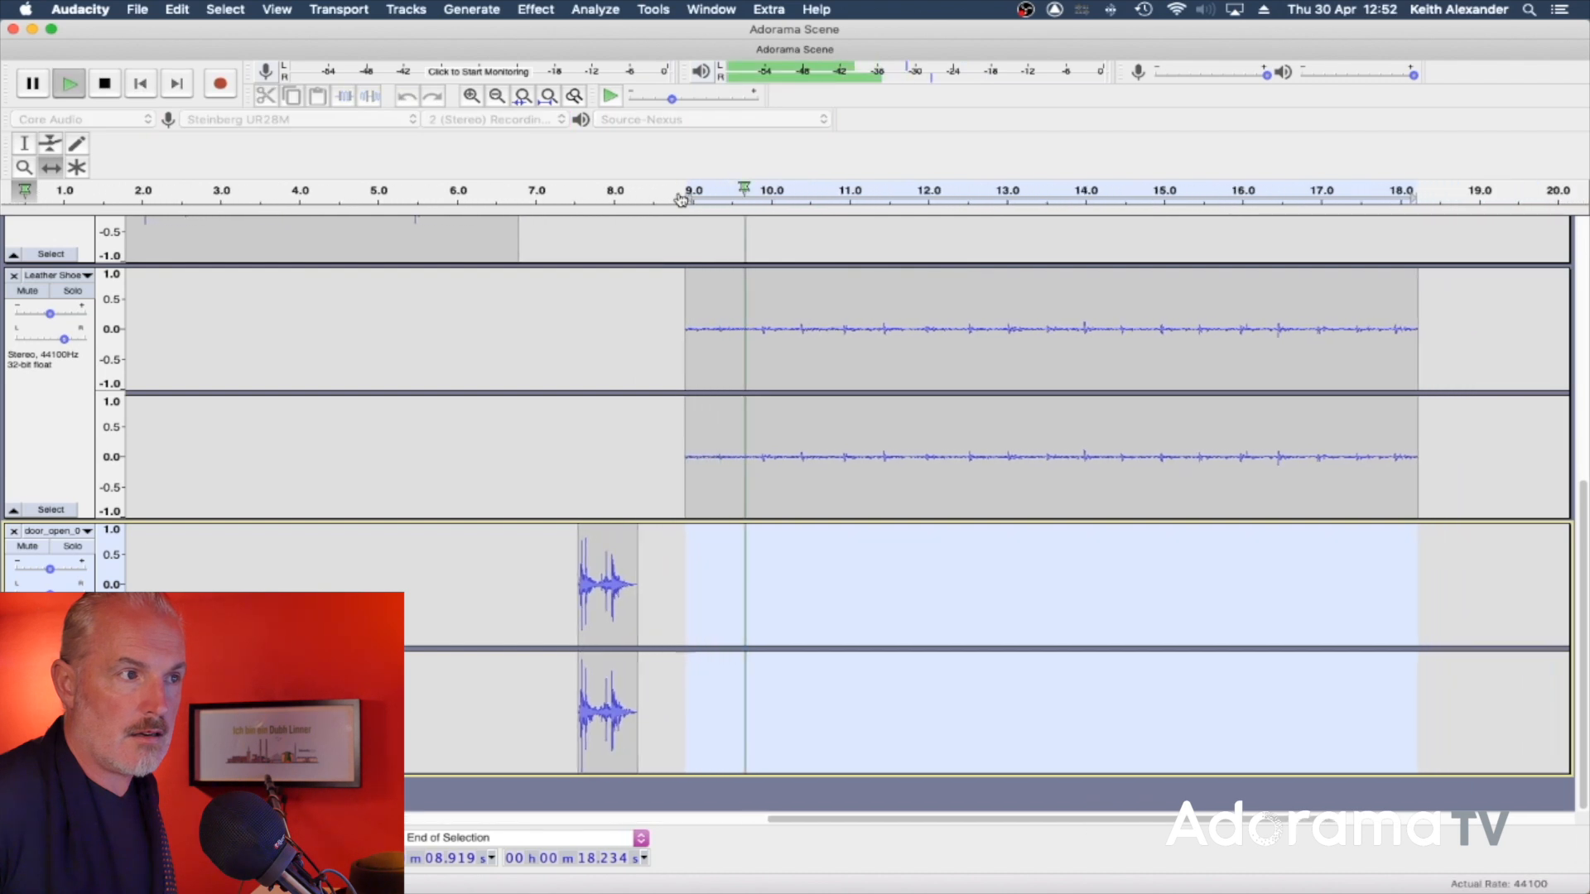
pyautogui.click(558, 197)
pyautogui.click(556, 197)
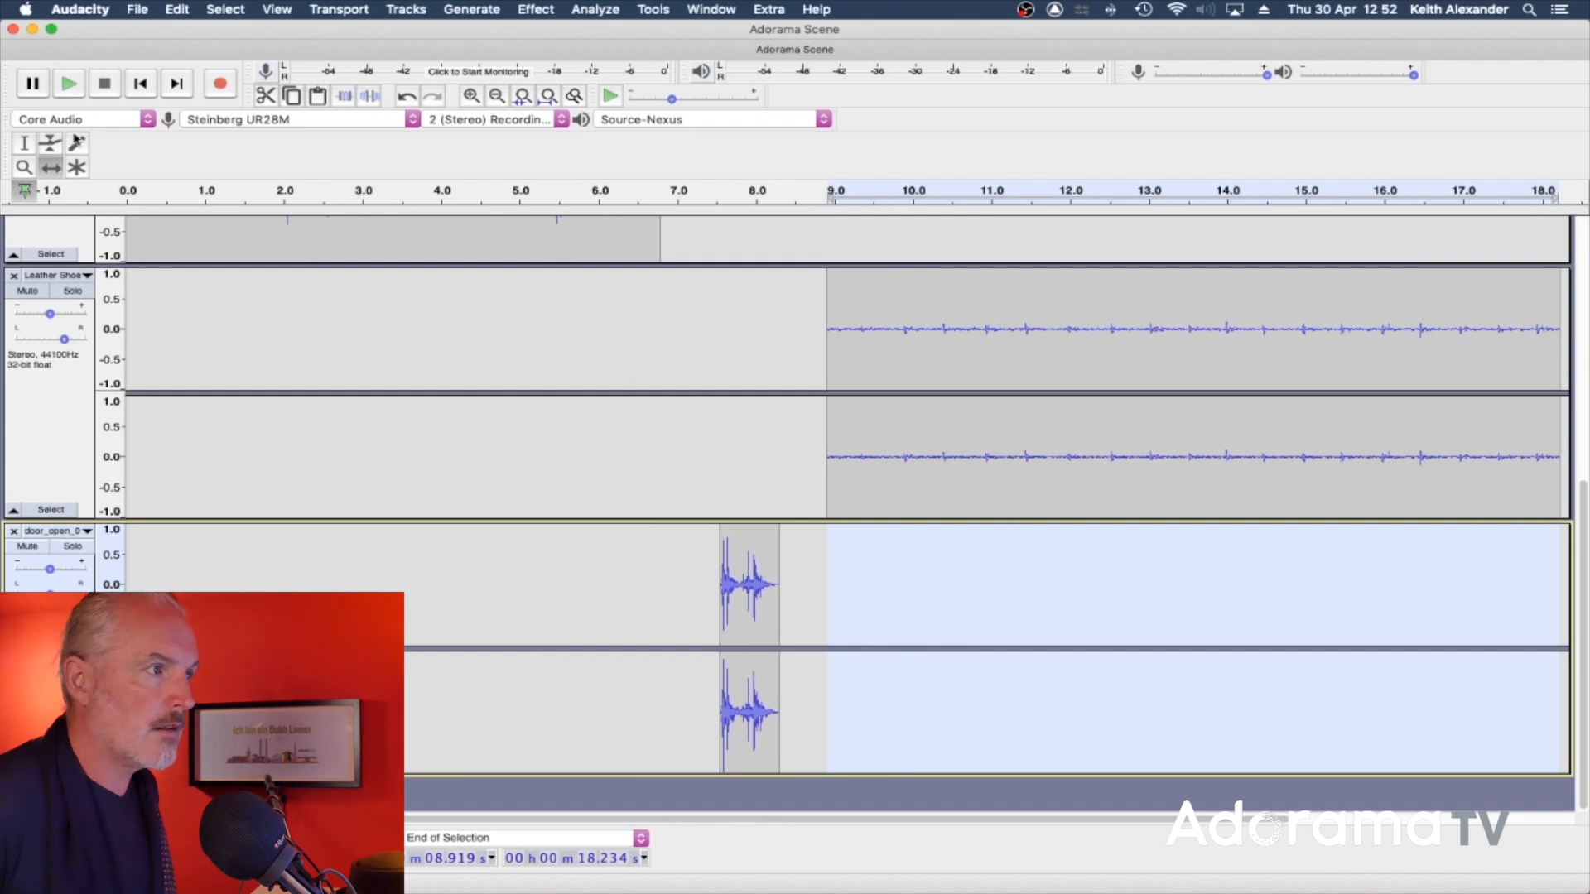
# Step: Select the whole door-open clip and play it on its own
pyautogui.press('F1')
pyautogui.doubleClick(773, 625)
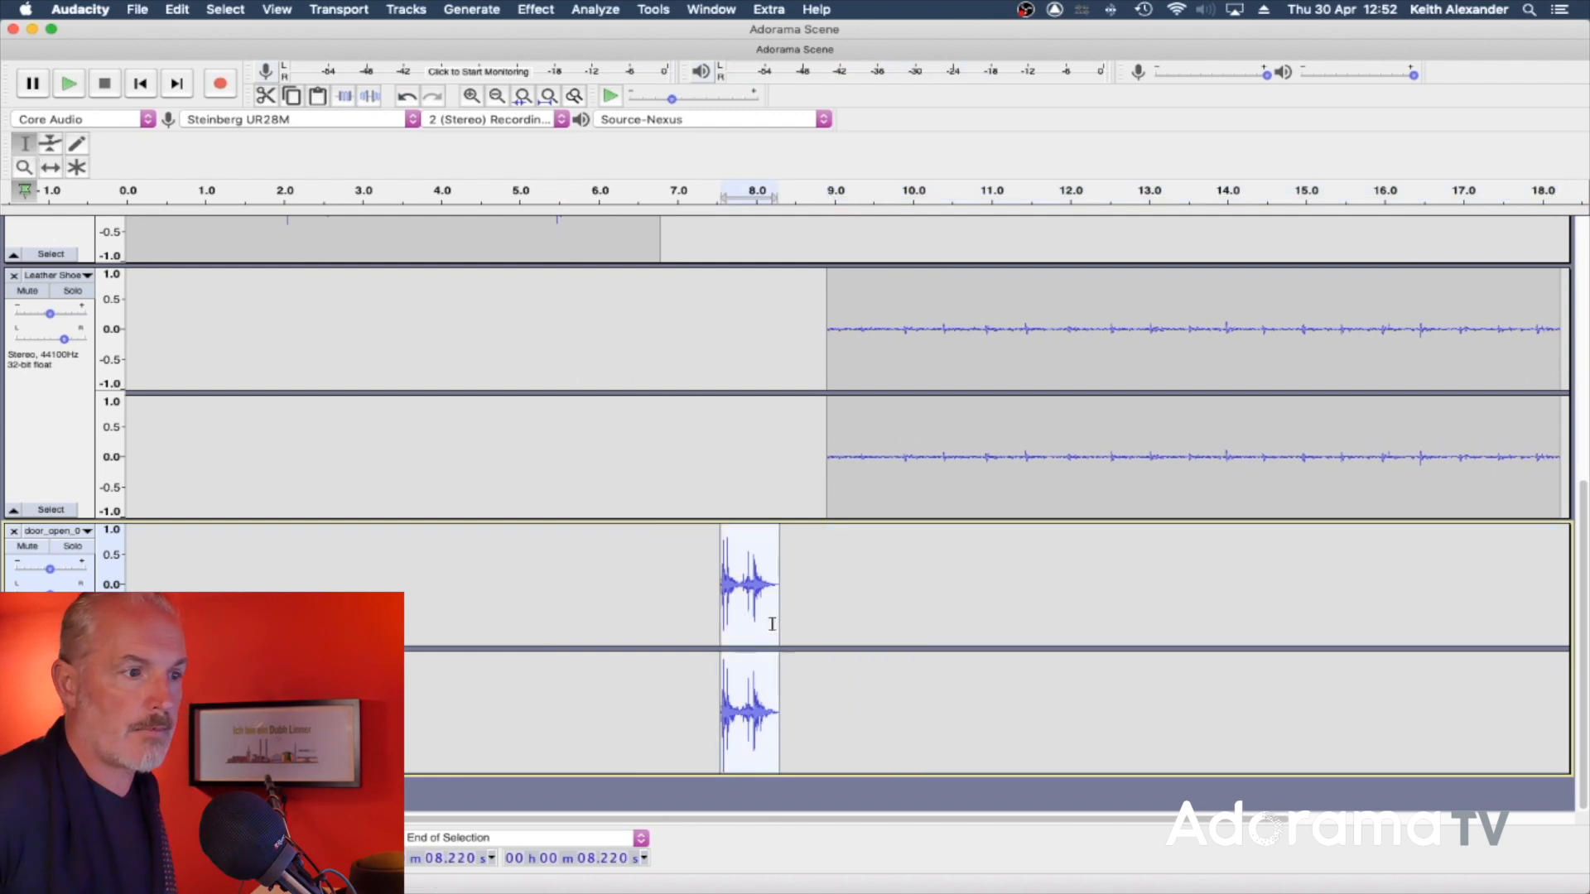
pyautogui.press('space')
pyautogui.hscroll(1, 772, 625)
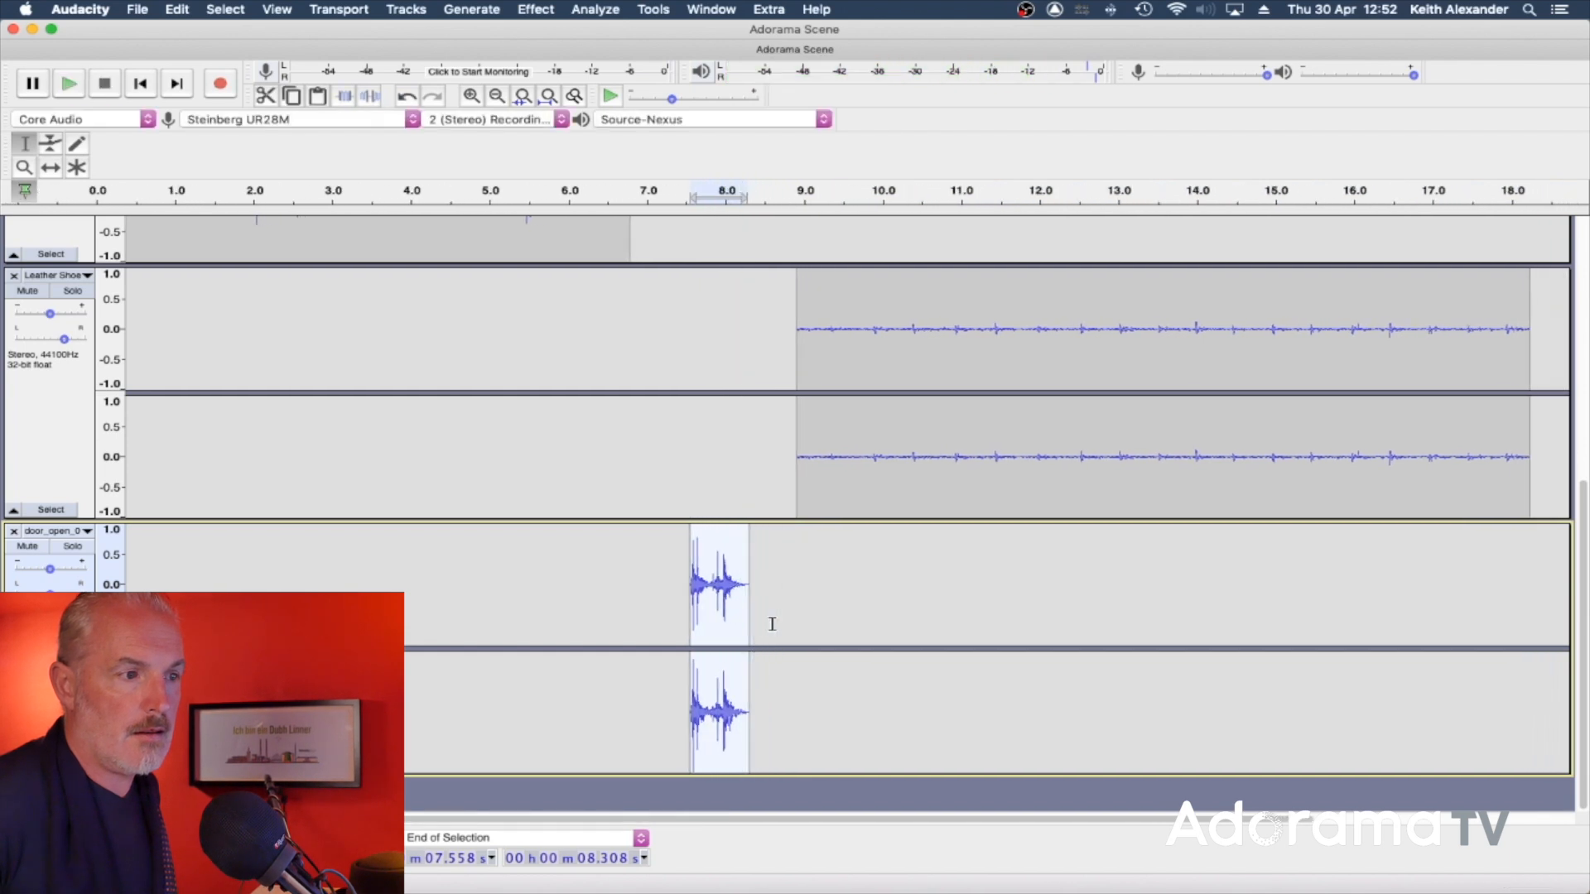
pyautogui.press('space')
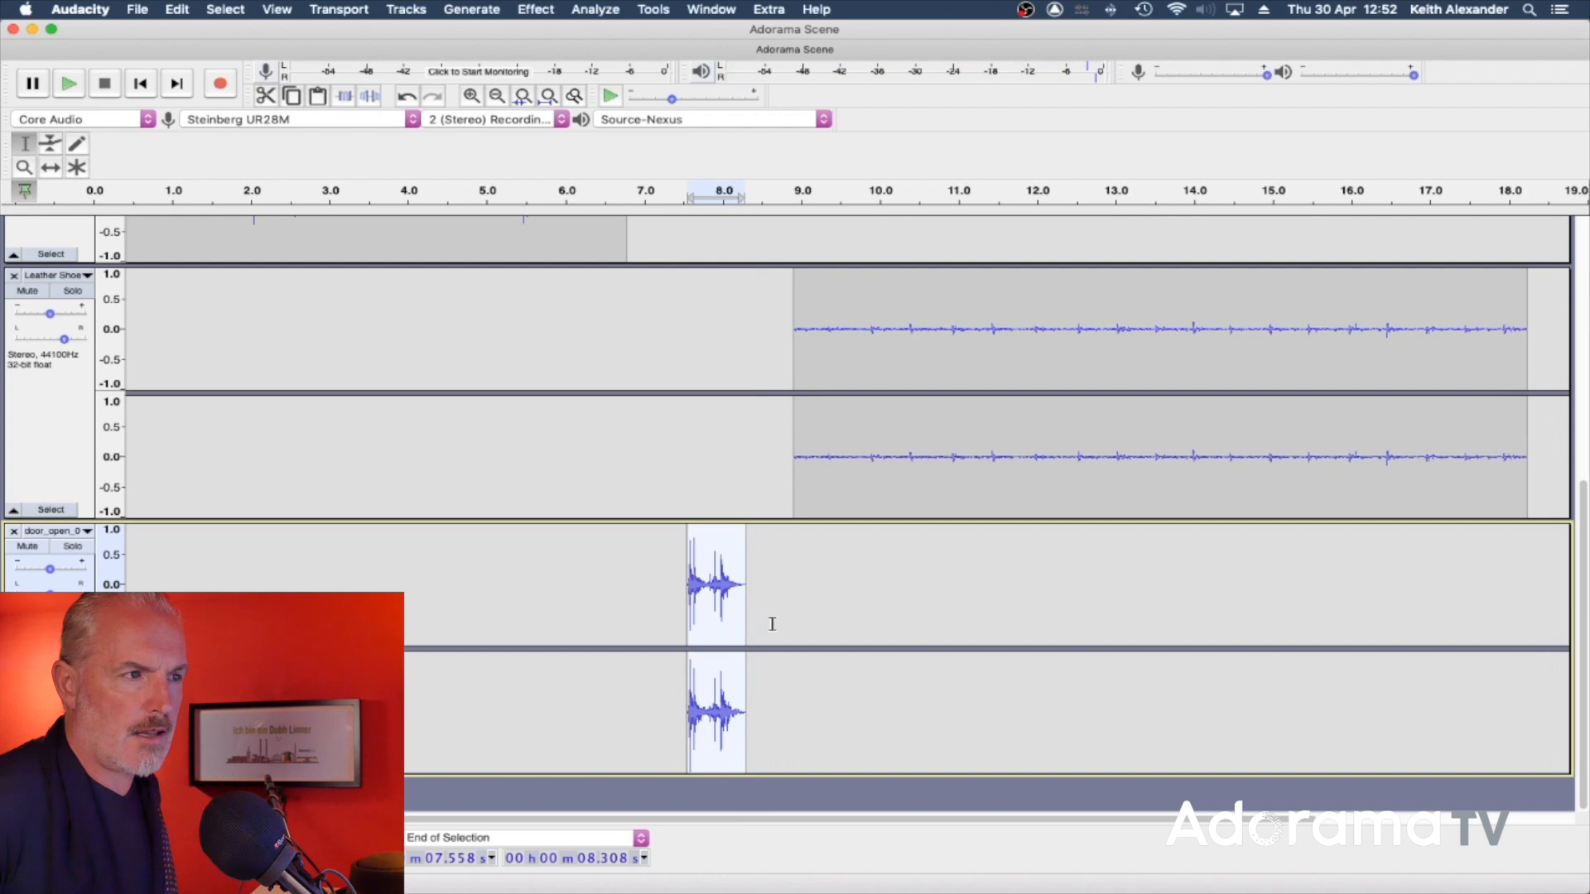
pyautogui.press('space')
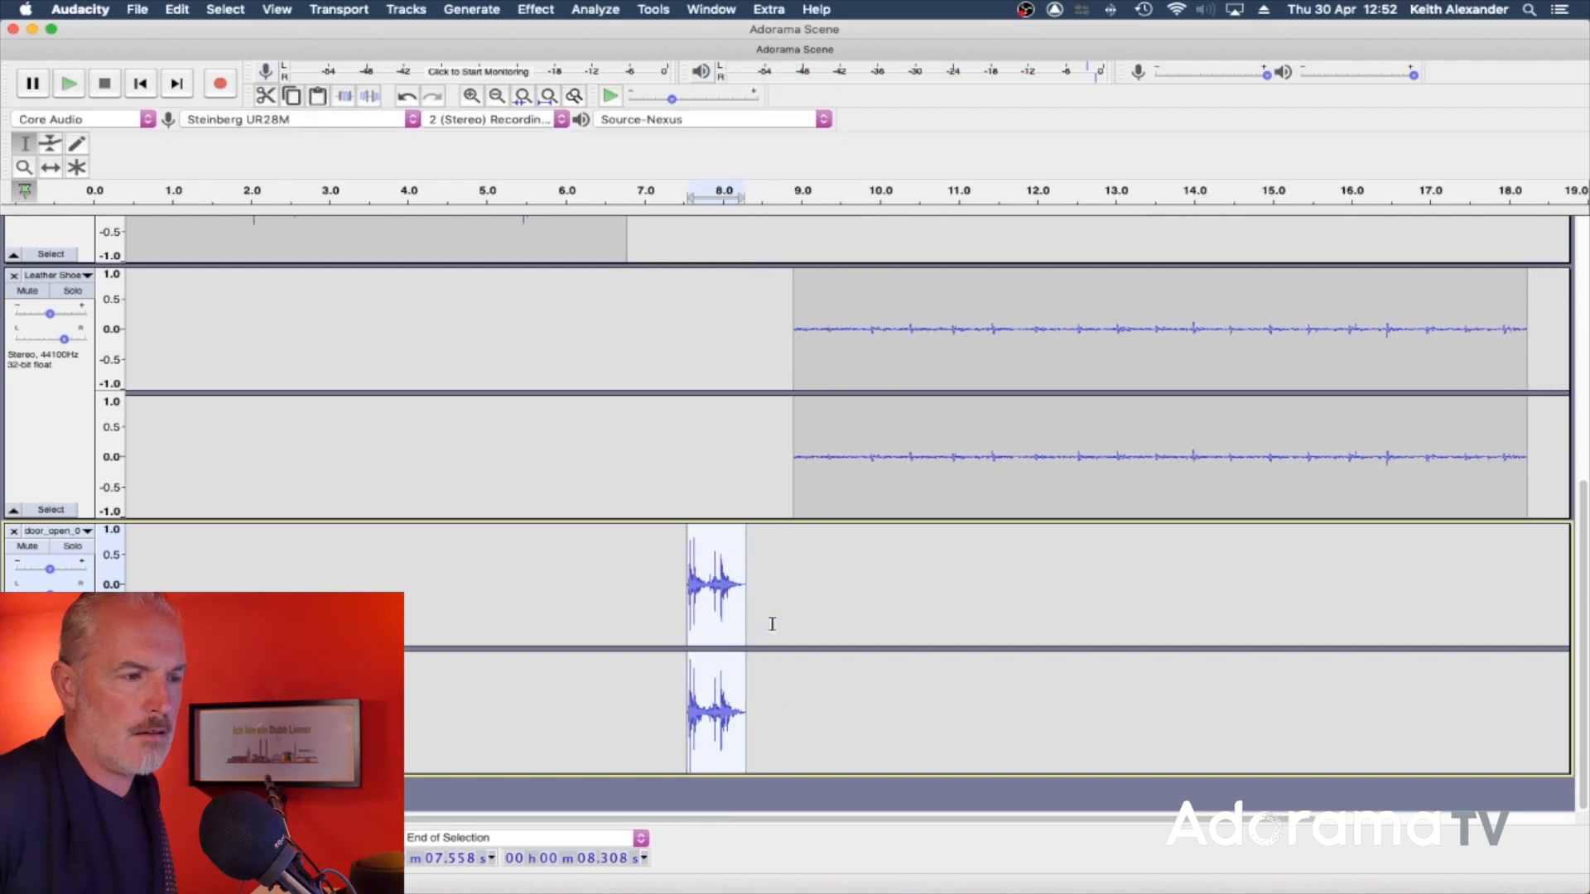
# Step: Extend the door clip's selection to about 9.1 s and preview Reverb on it with reverberance at 71 percent
pyautogui.moveTo(798, 616); pyautogui.dragTo(799, 615)
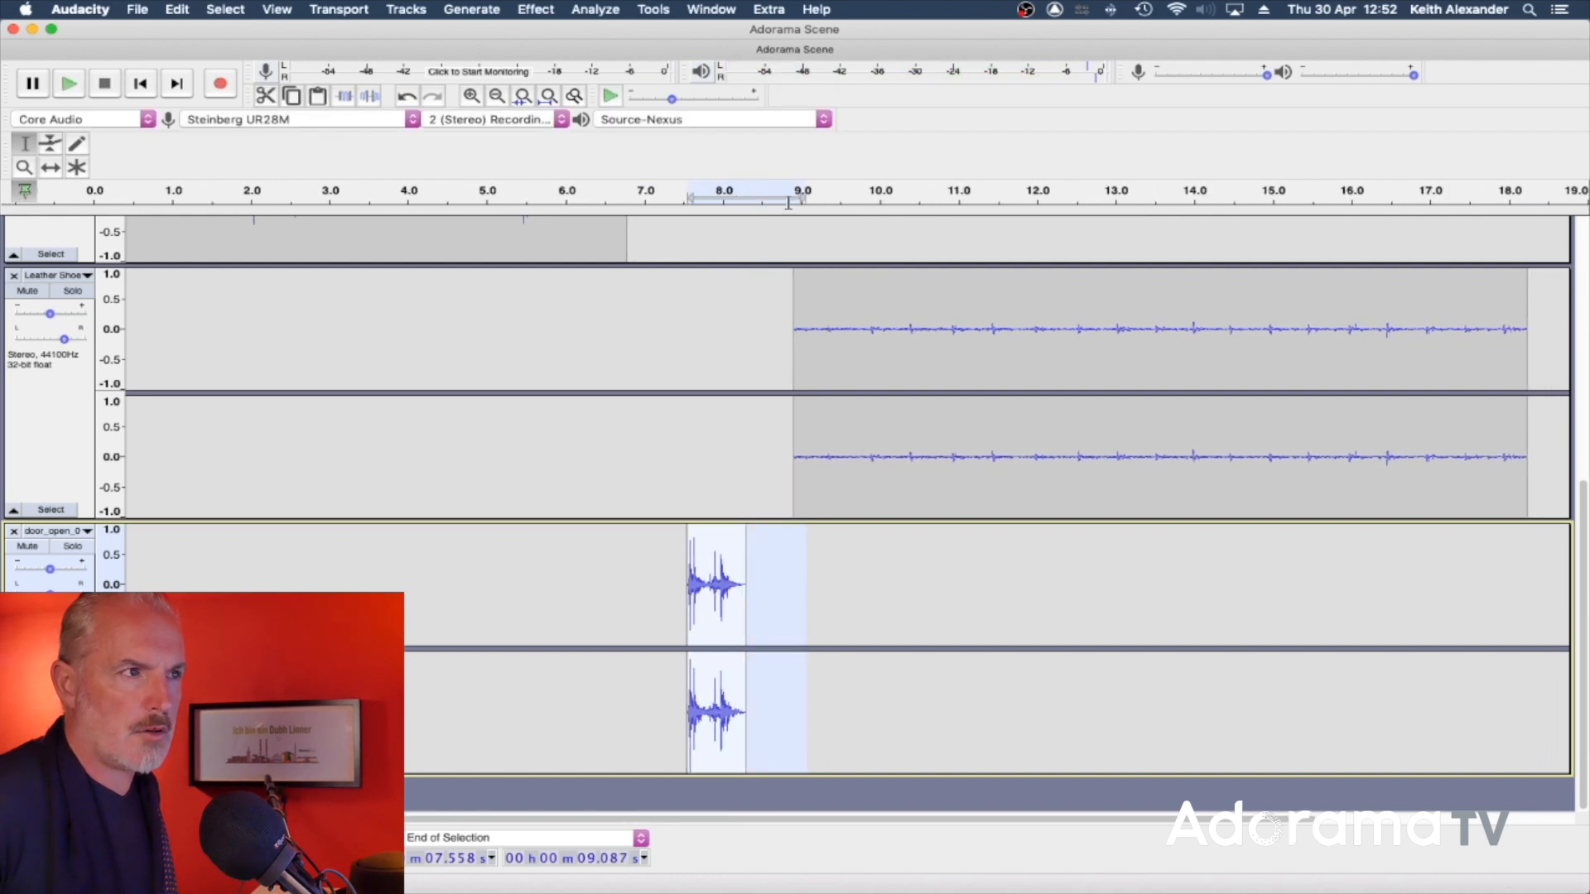
pyautogui.click(535, 10)
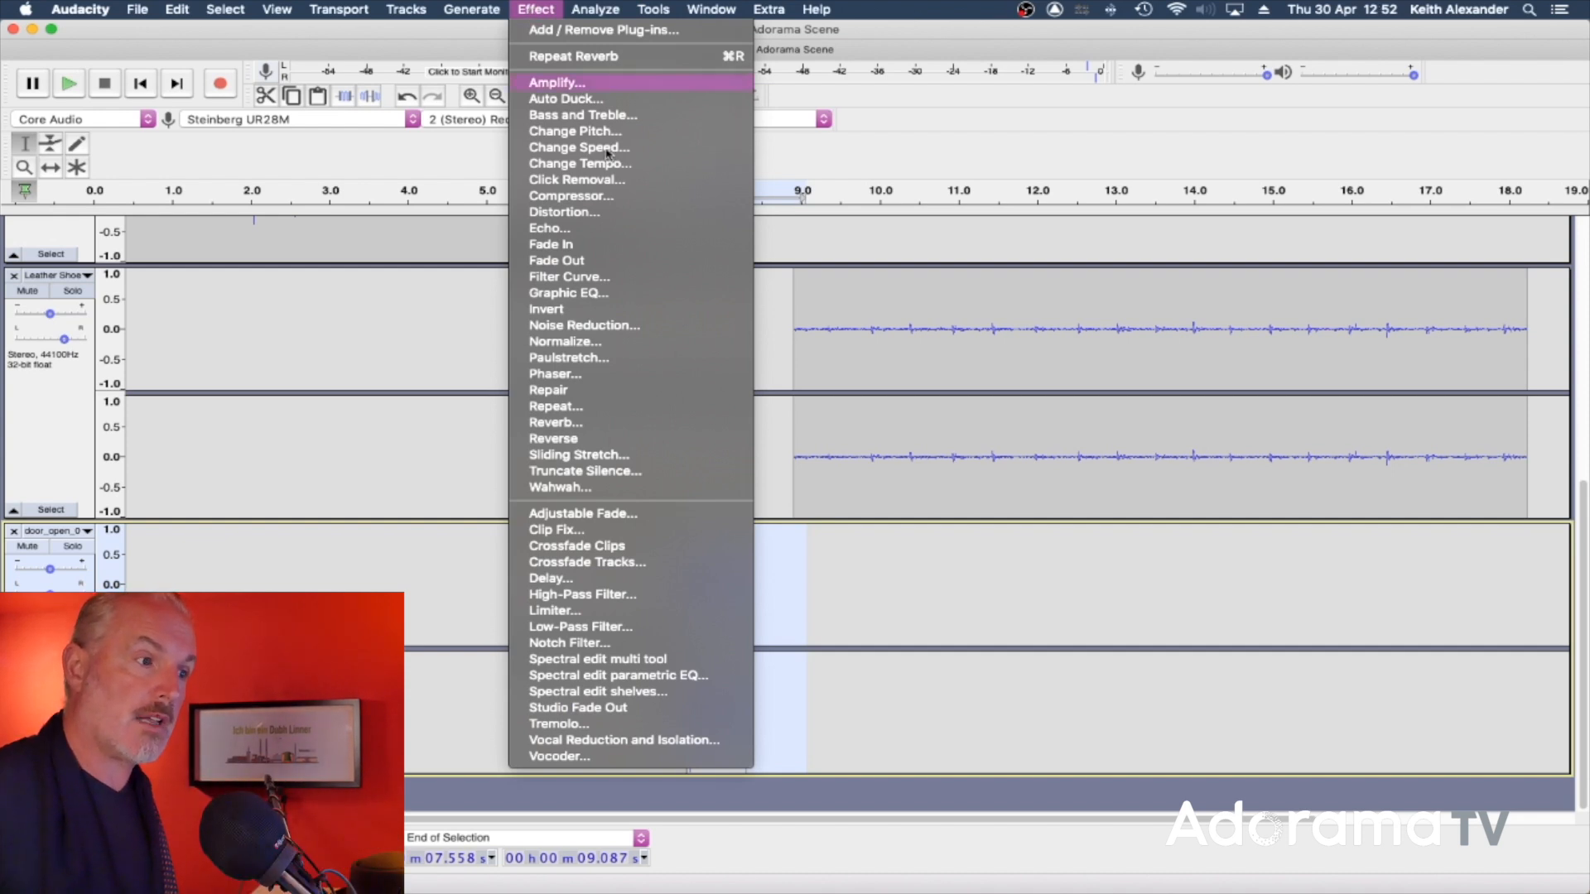
pyautogui.click(569, 424)
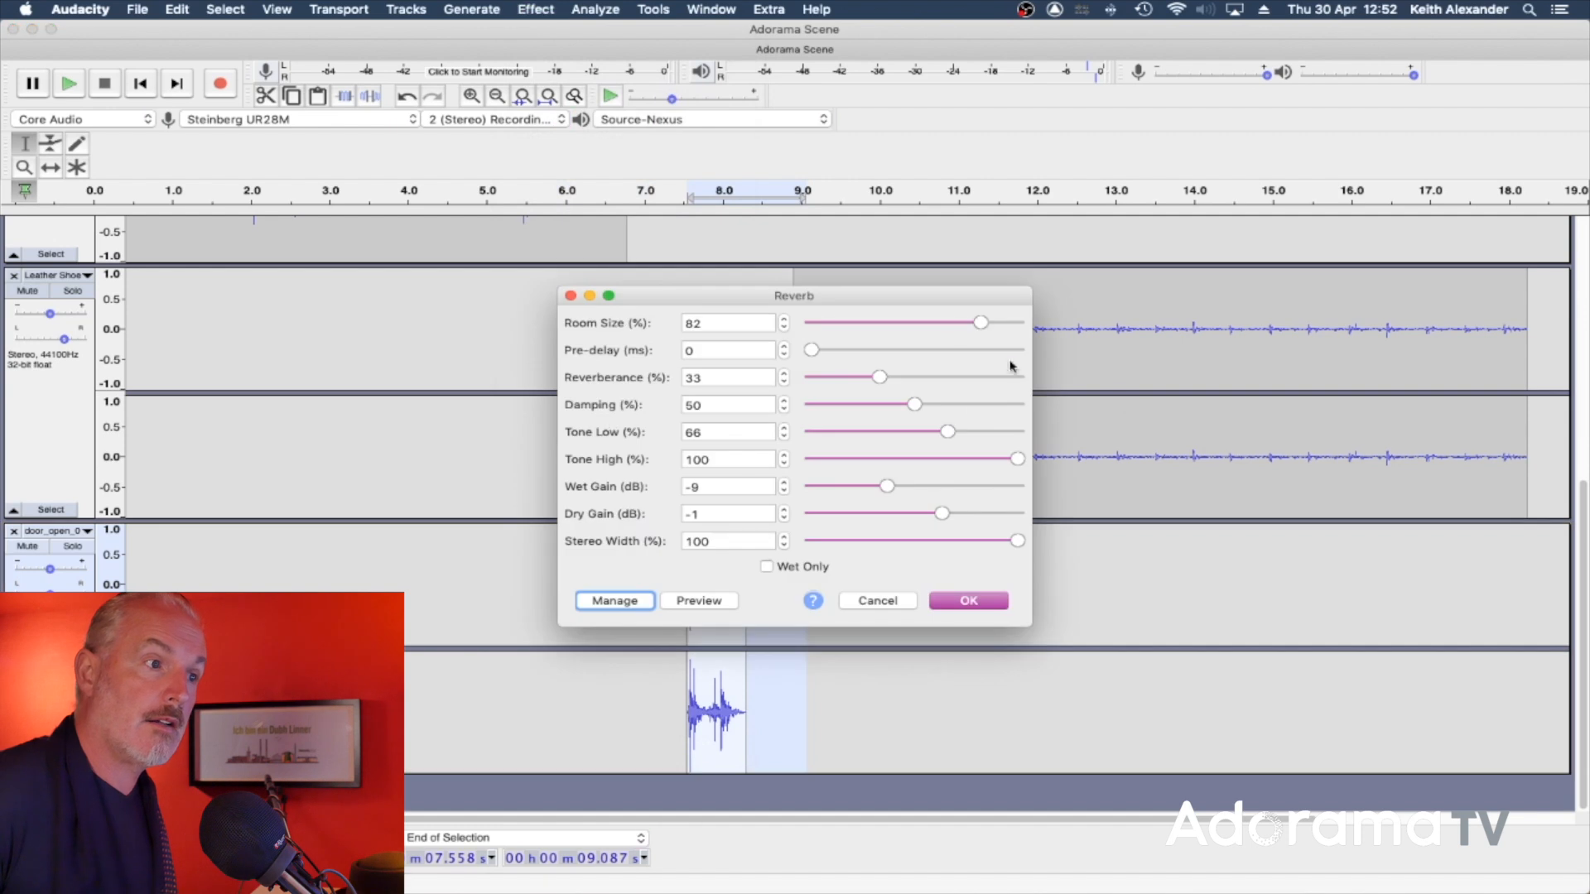
pyautogui.moveTo(880, 379); pyautogui.dragTo(949, 387)
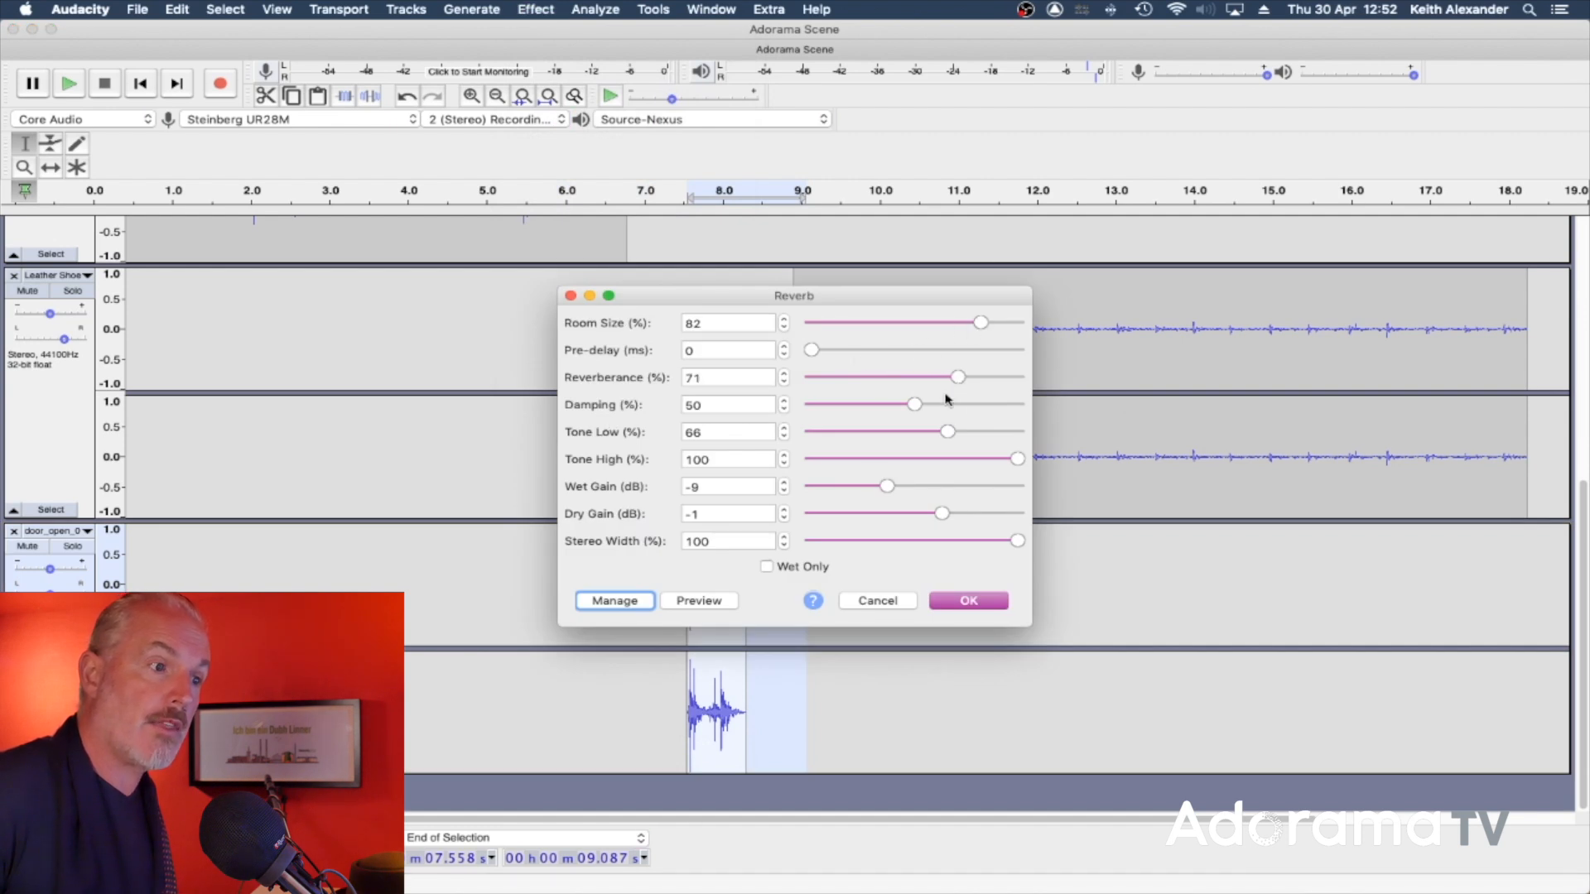
pyautogui.click(698, 602)
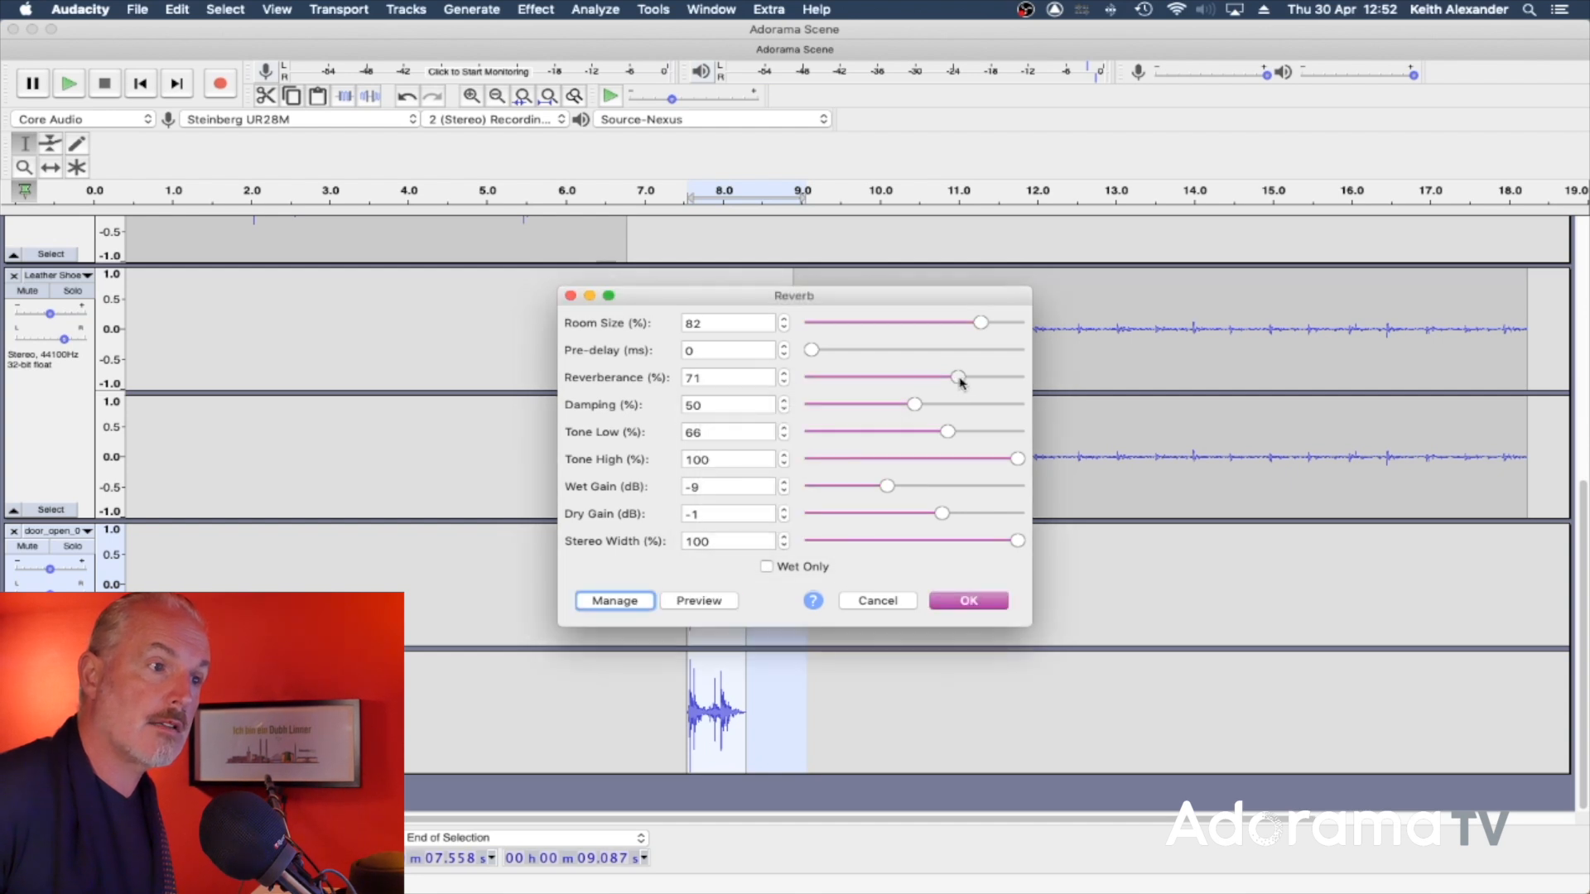
# Step: Try reverberance values of 56 and 48 percent for the door, previewing each
pyautogui.moveTo(938, 381); pyautogui.dragTo(929, 383)
pyautogui.click(716, 603)
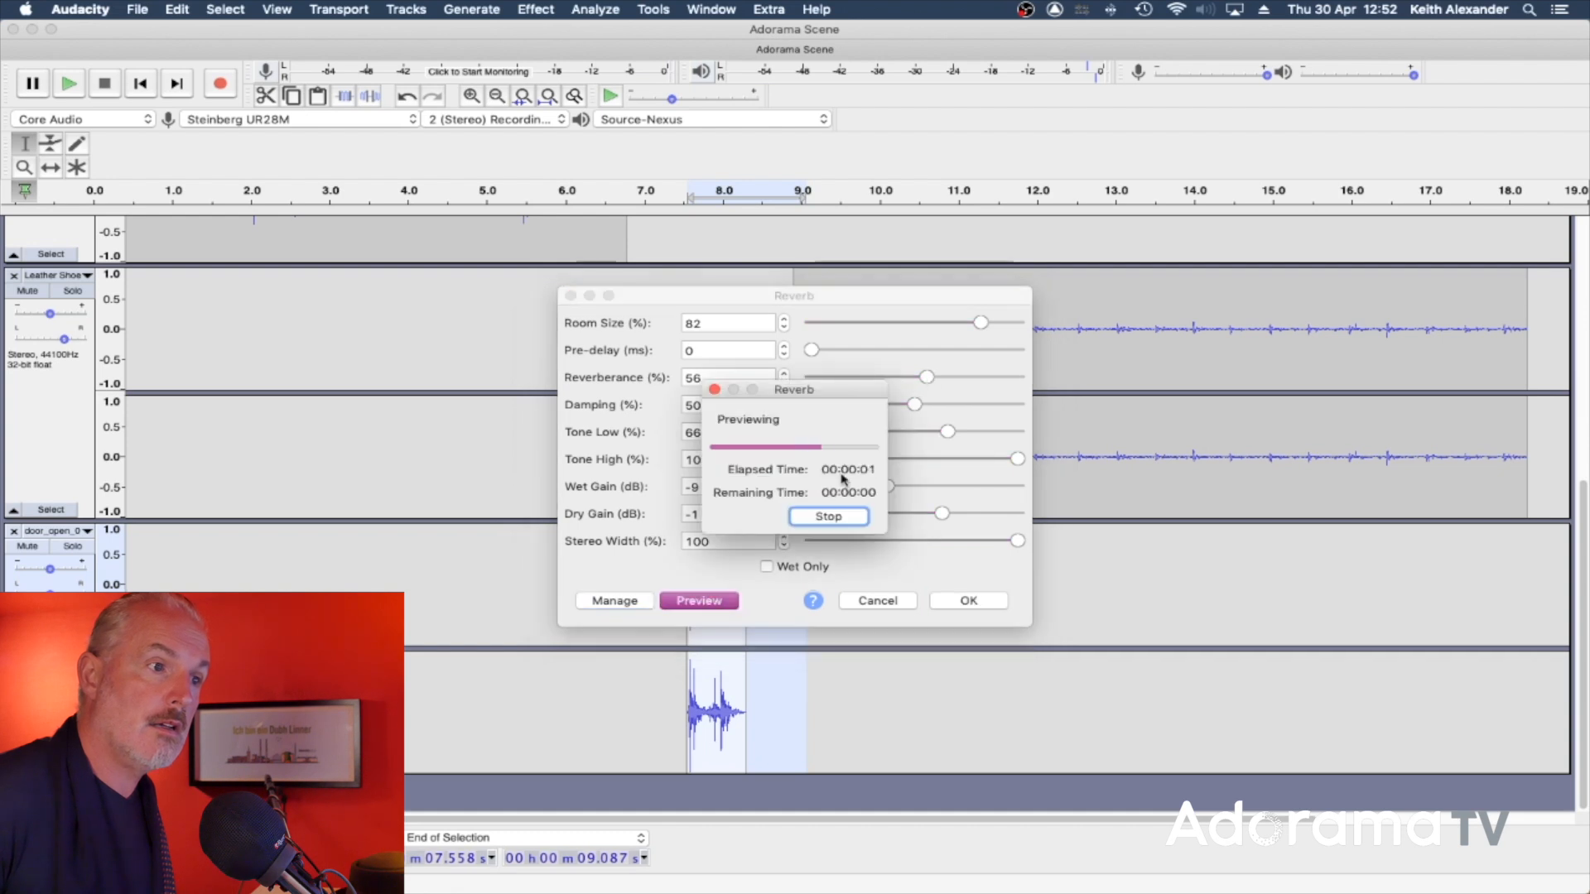
pyautogui.moveTo(924, 378); pyautogui.dragTo(911, 382)
pyautogui.click(698, 601)
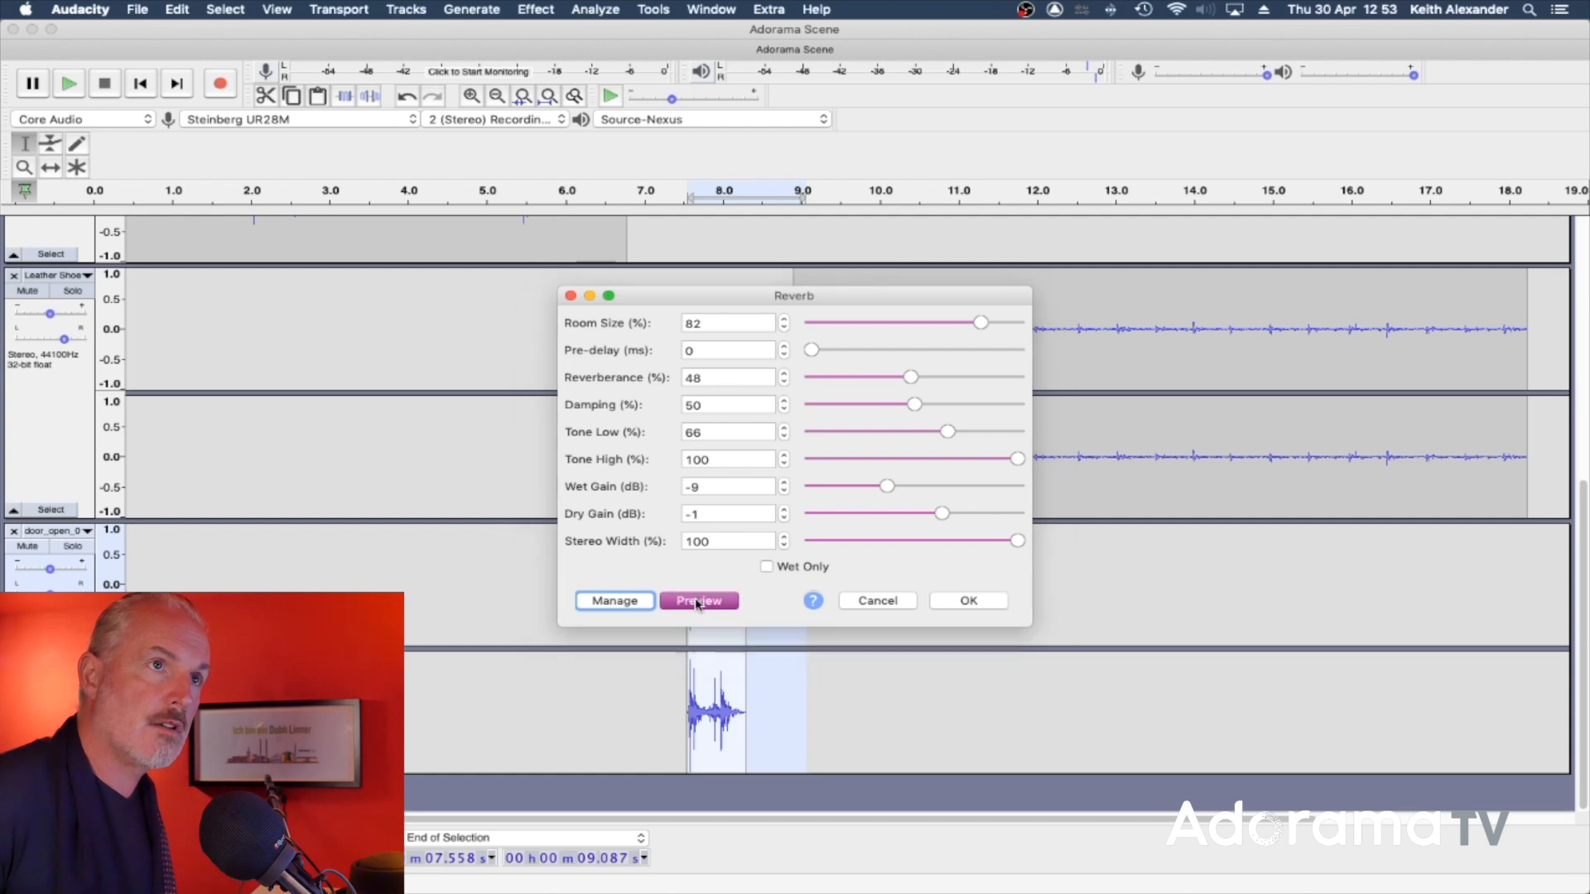
# Step: Set the room size to 49 percent and reverberance to 46 percent, preview the reverb and apply it to the door clip
pyautogui.moveTo(911, 381); pyautogui.dragTo(894, 380)
pyautogui.moveTo(983, 323); pyautogui.dragTo(912, 324)
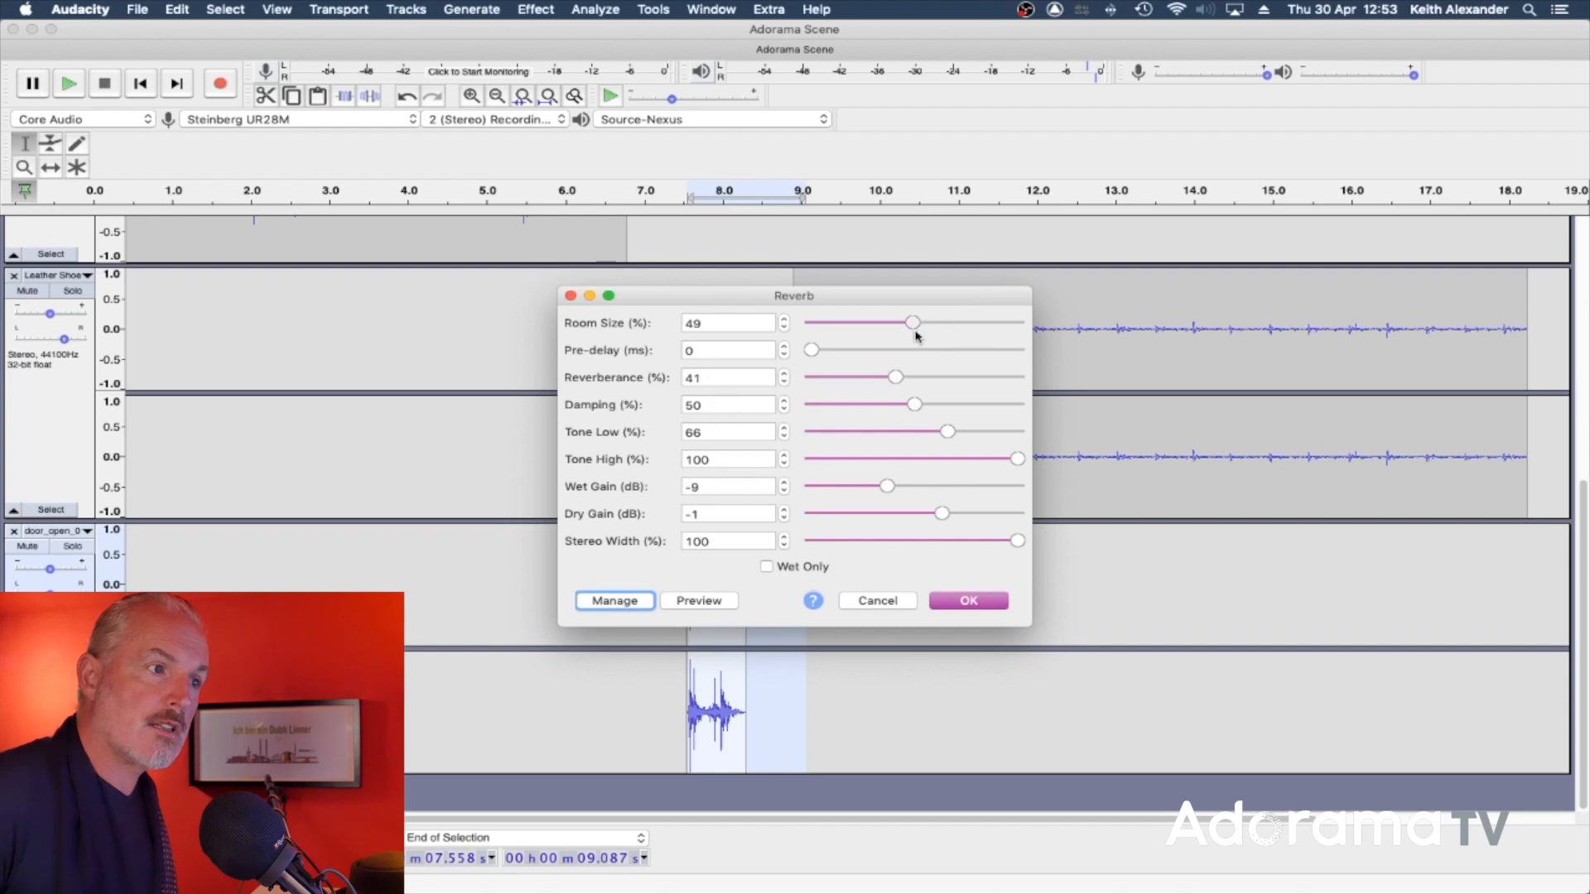
pyautogui.click(697, 607)
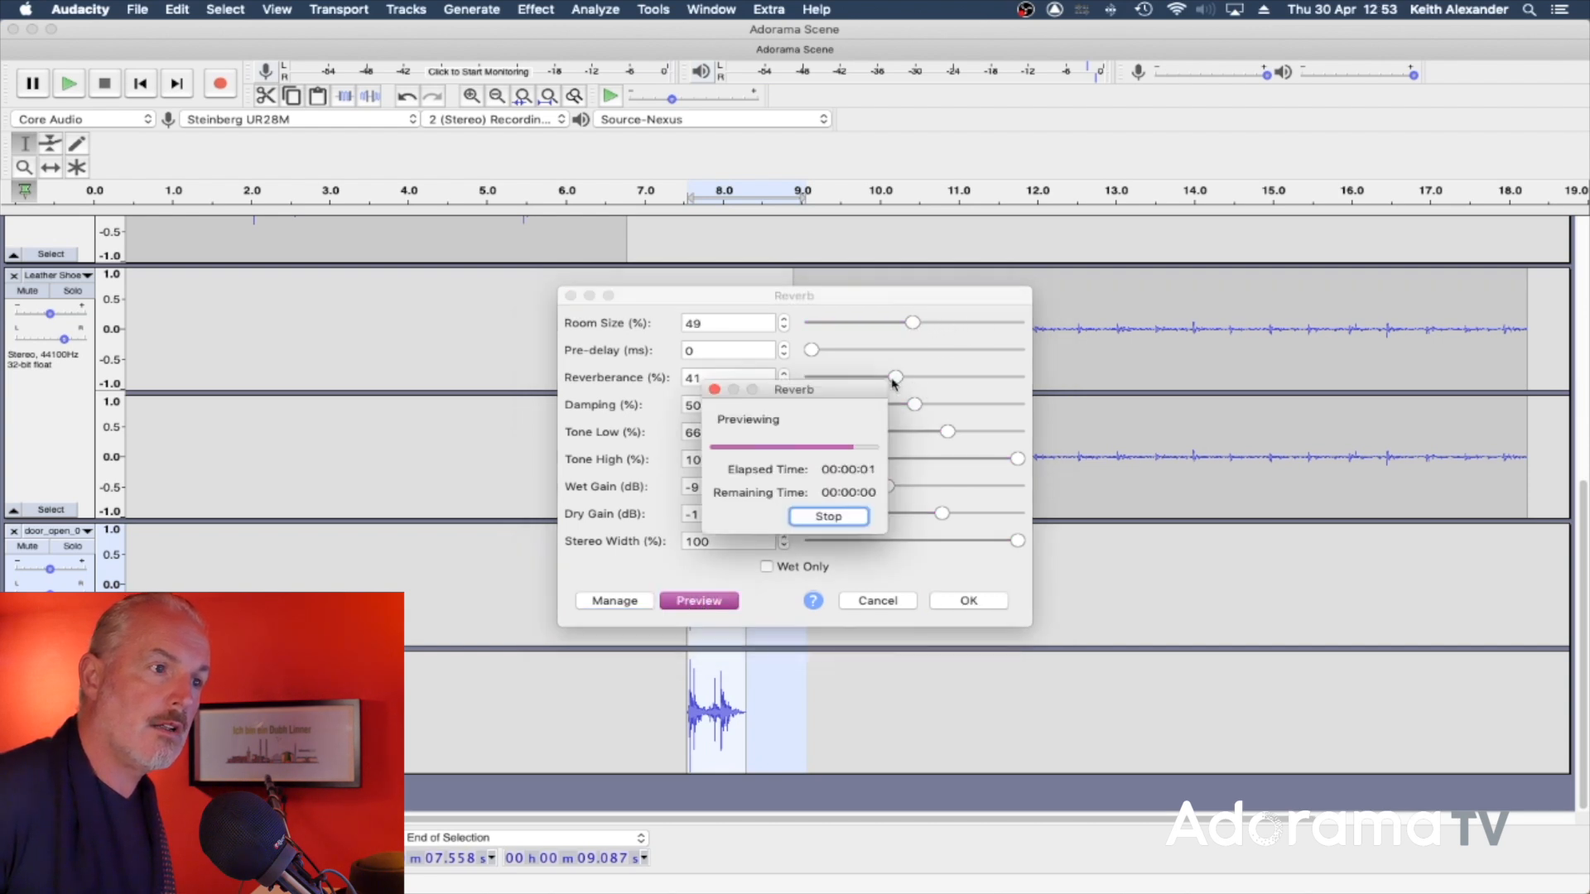
pyautogui.moveTo(895, 379); pyautogui.dragTo(906, 379)
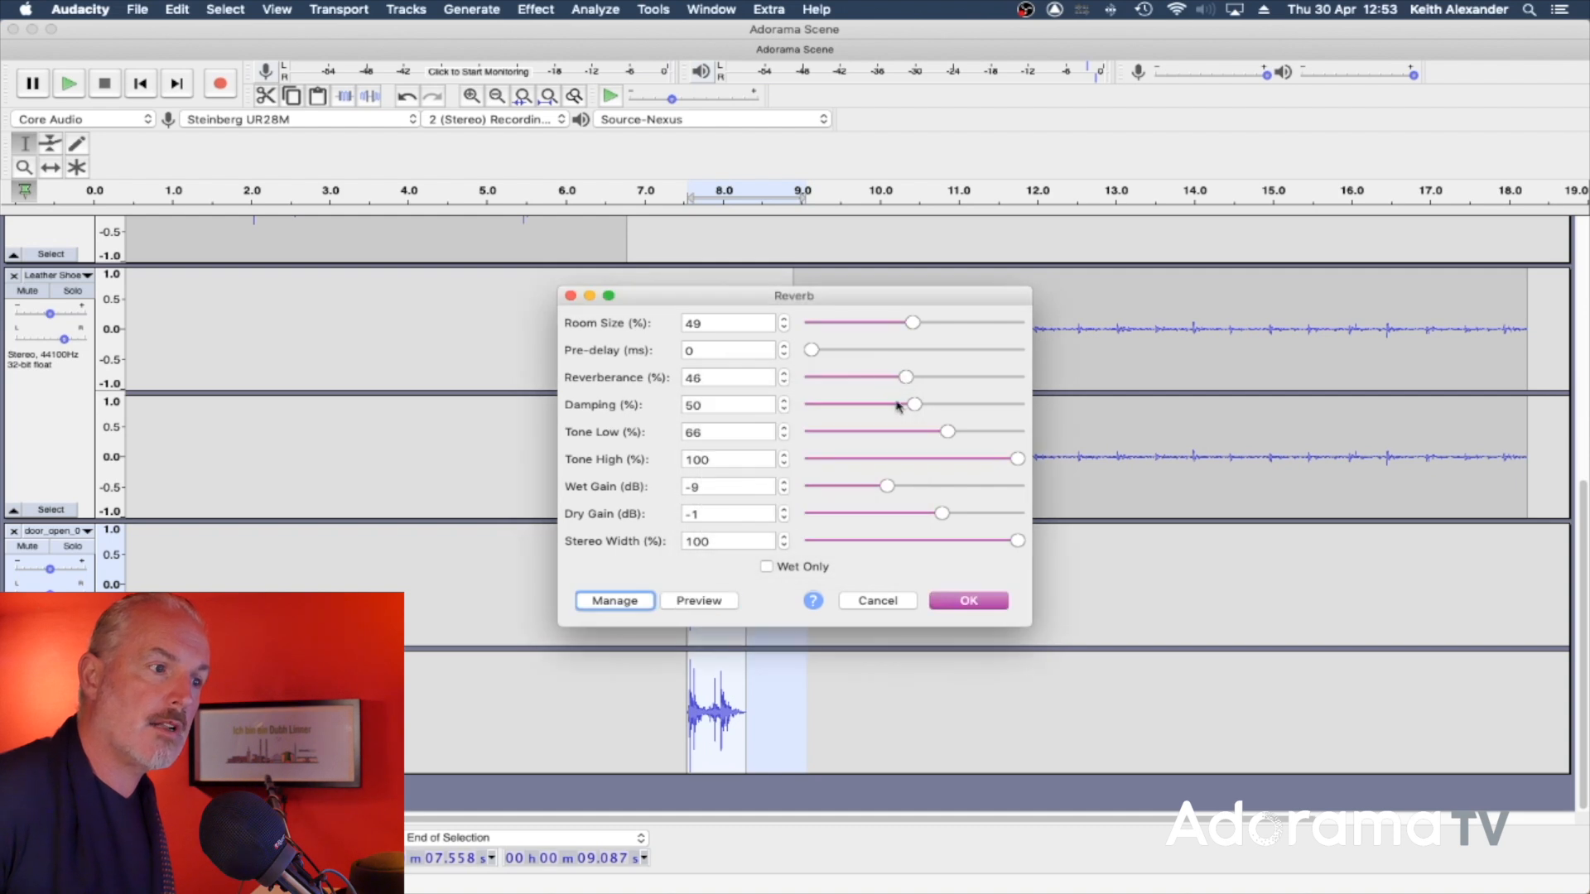
pyautogui.click(691, 603)
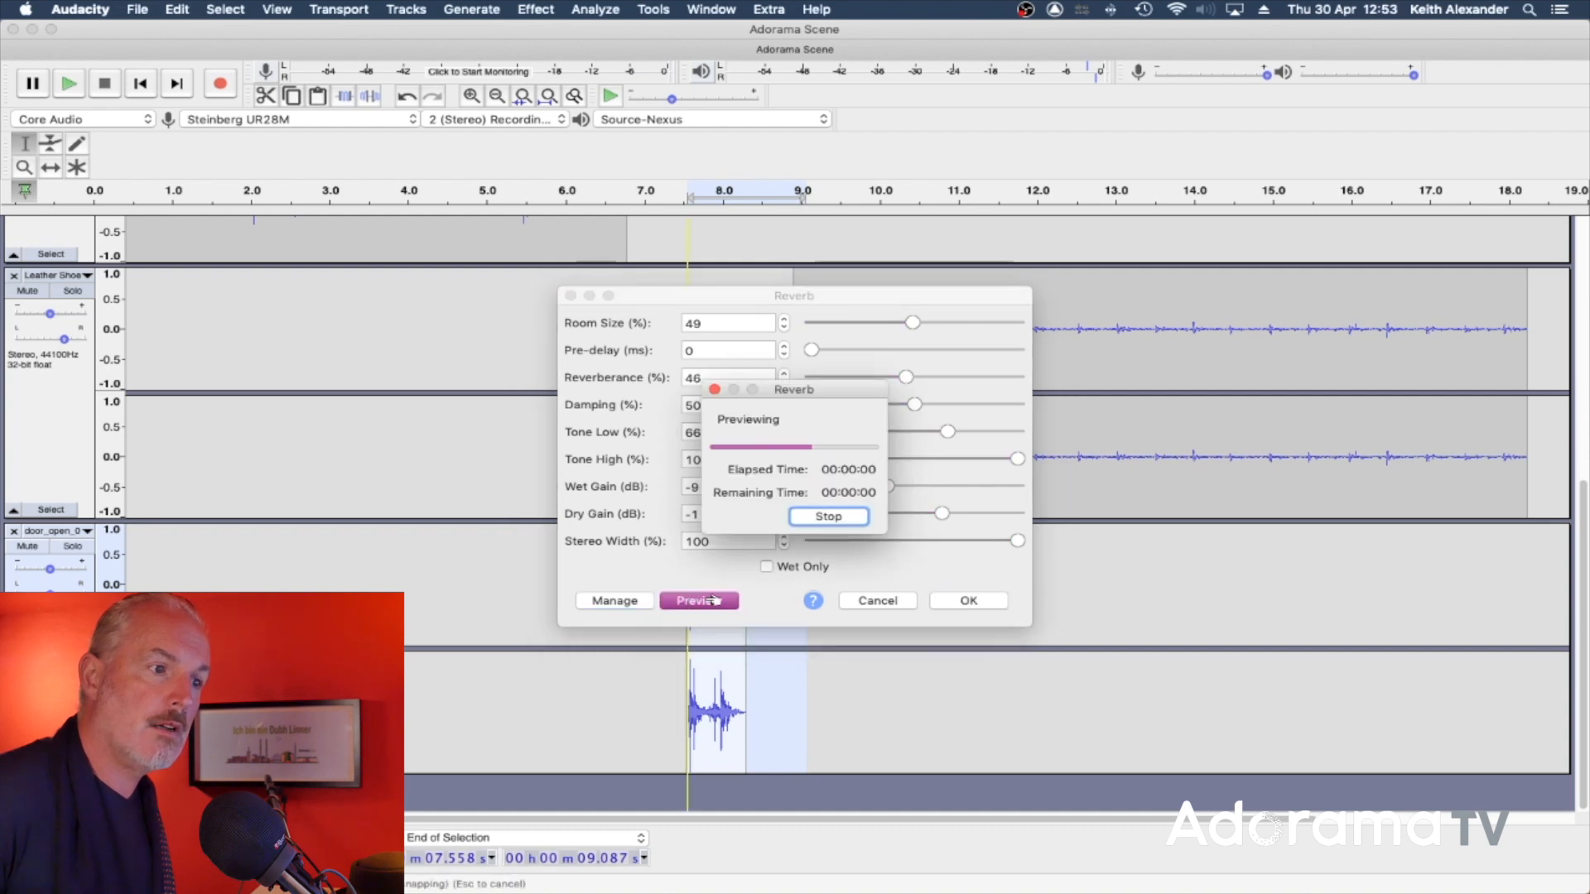
pyautogui.click(967, 601)
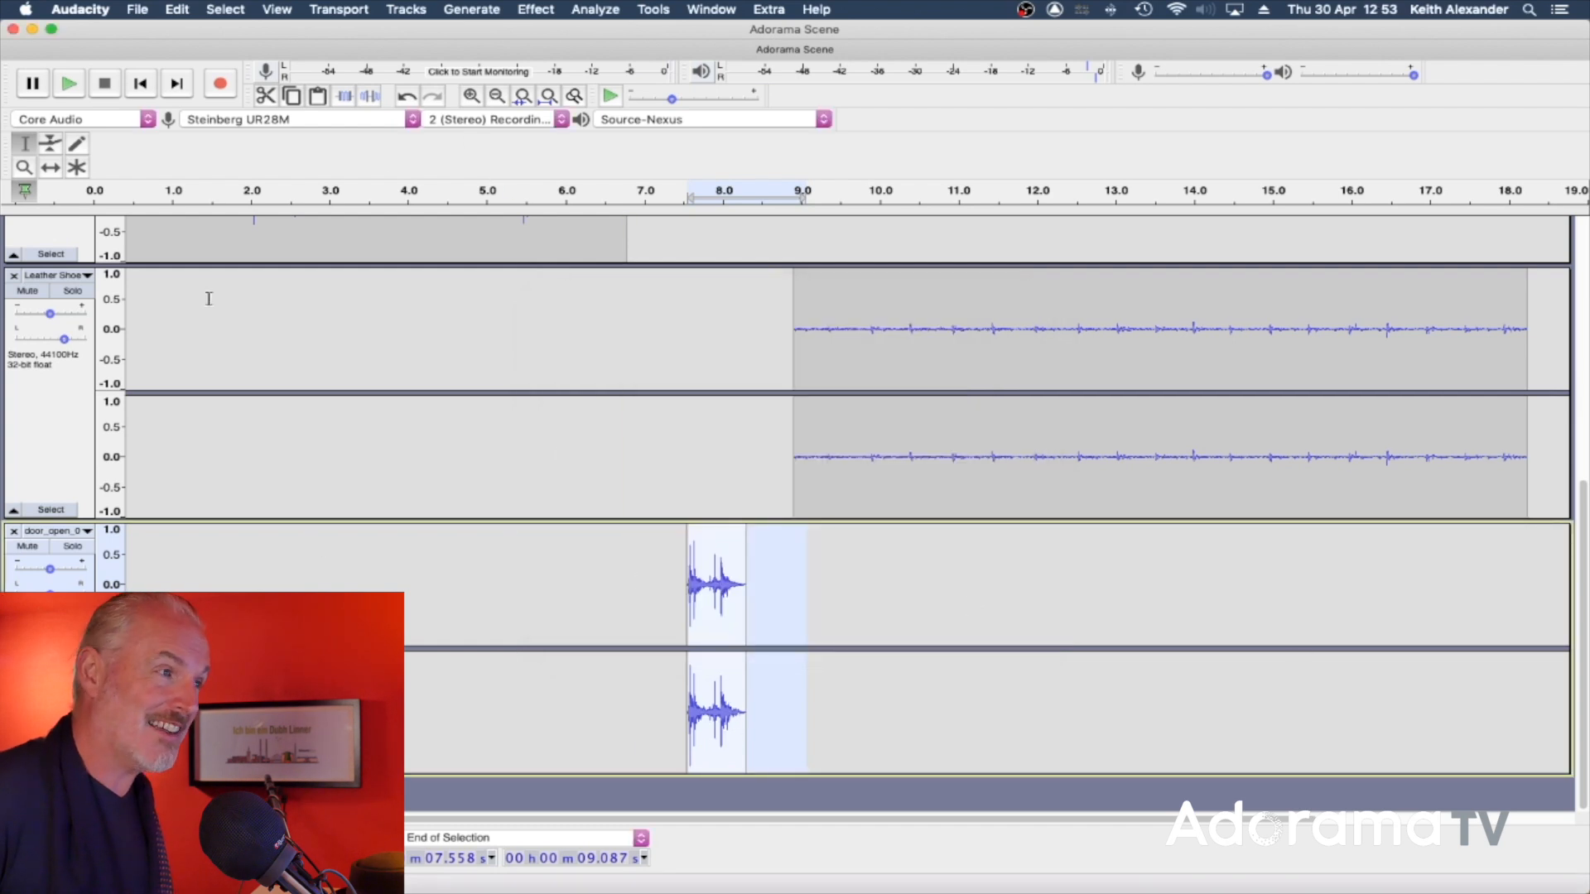
# Step: Move the door-open clip earlier to start at about 6.5 s and play the scene from about 5 s
pyautogui.click(53, 168)
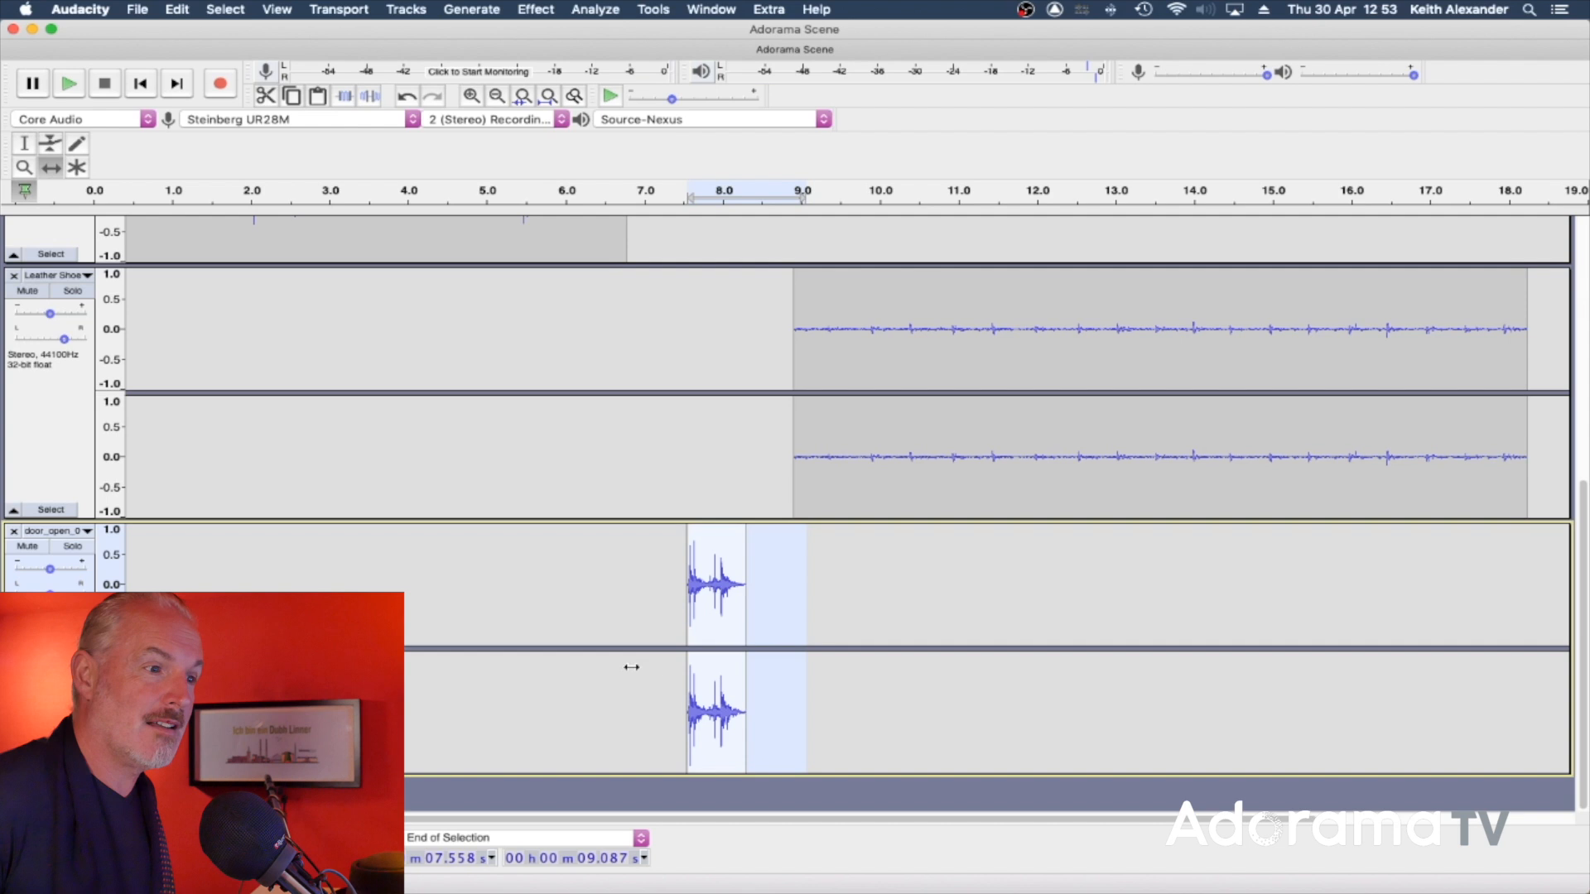
pyautogui.moveTo(714, 631); pyautogui.dragTo(633, 631)
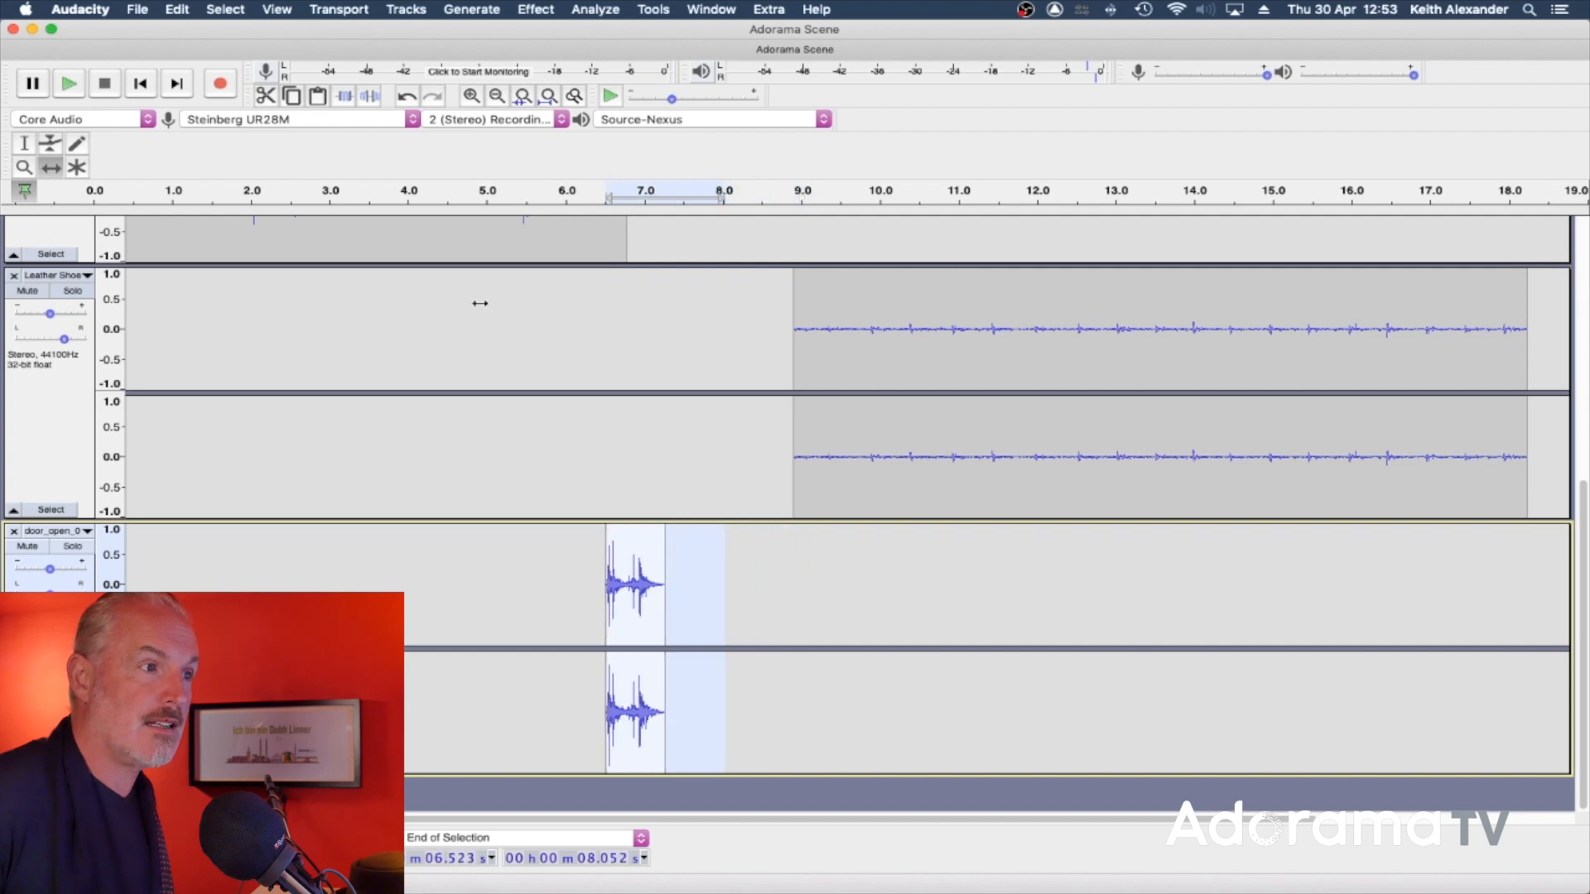
pyautogui.hscroll(-2, 521, 334)
pyautogui.scroll(5, 521, 334)
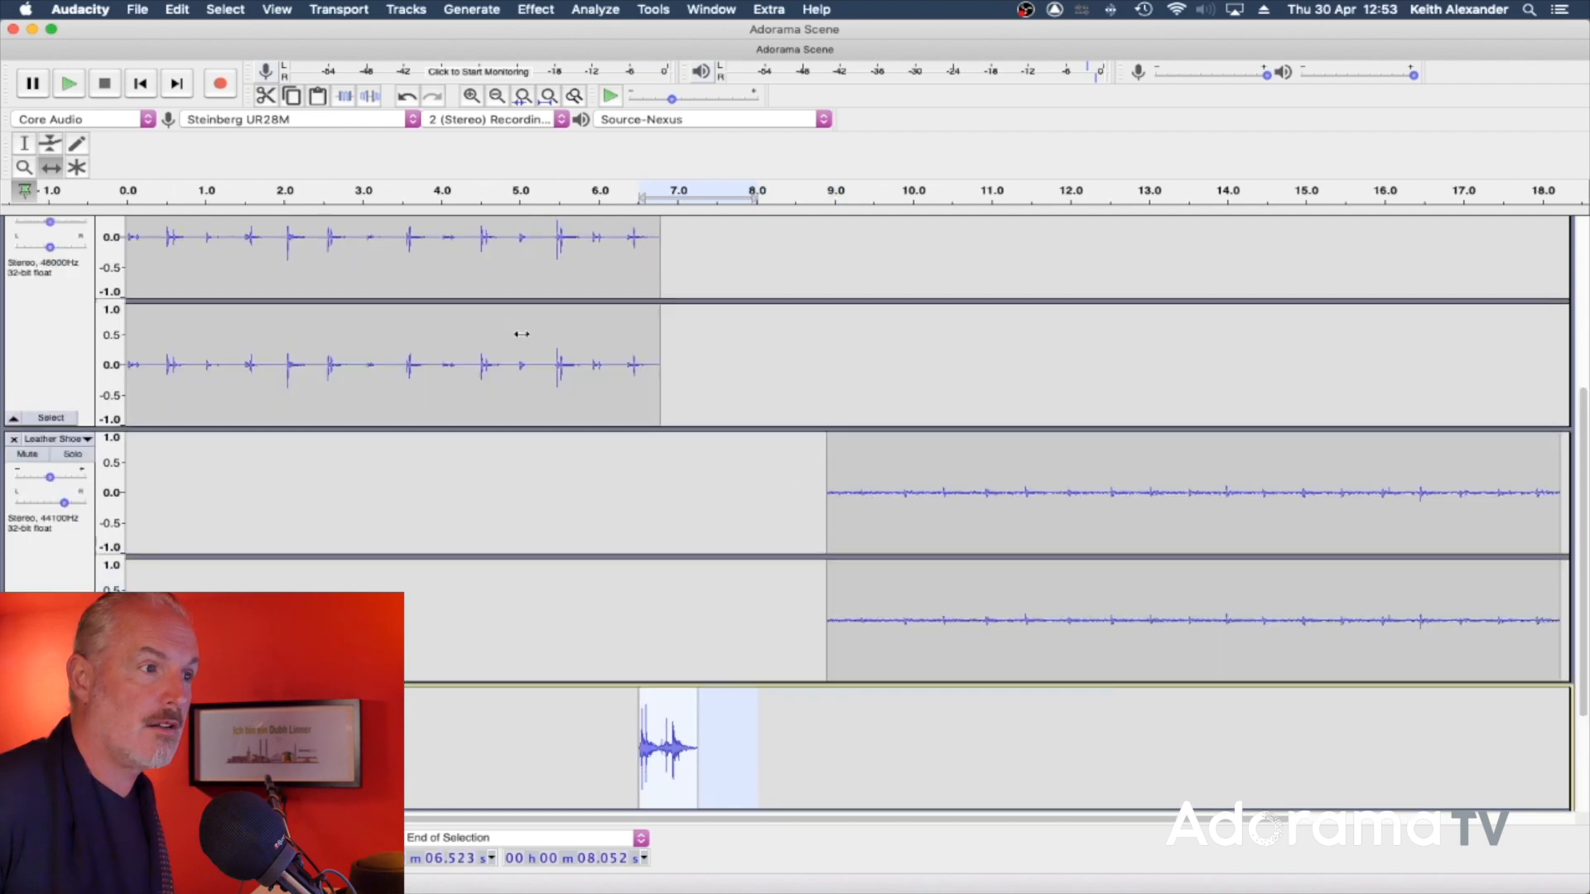
pyautogui.click(523, 202)
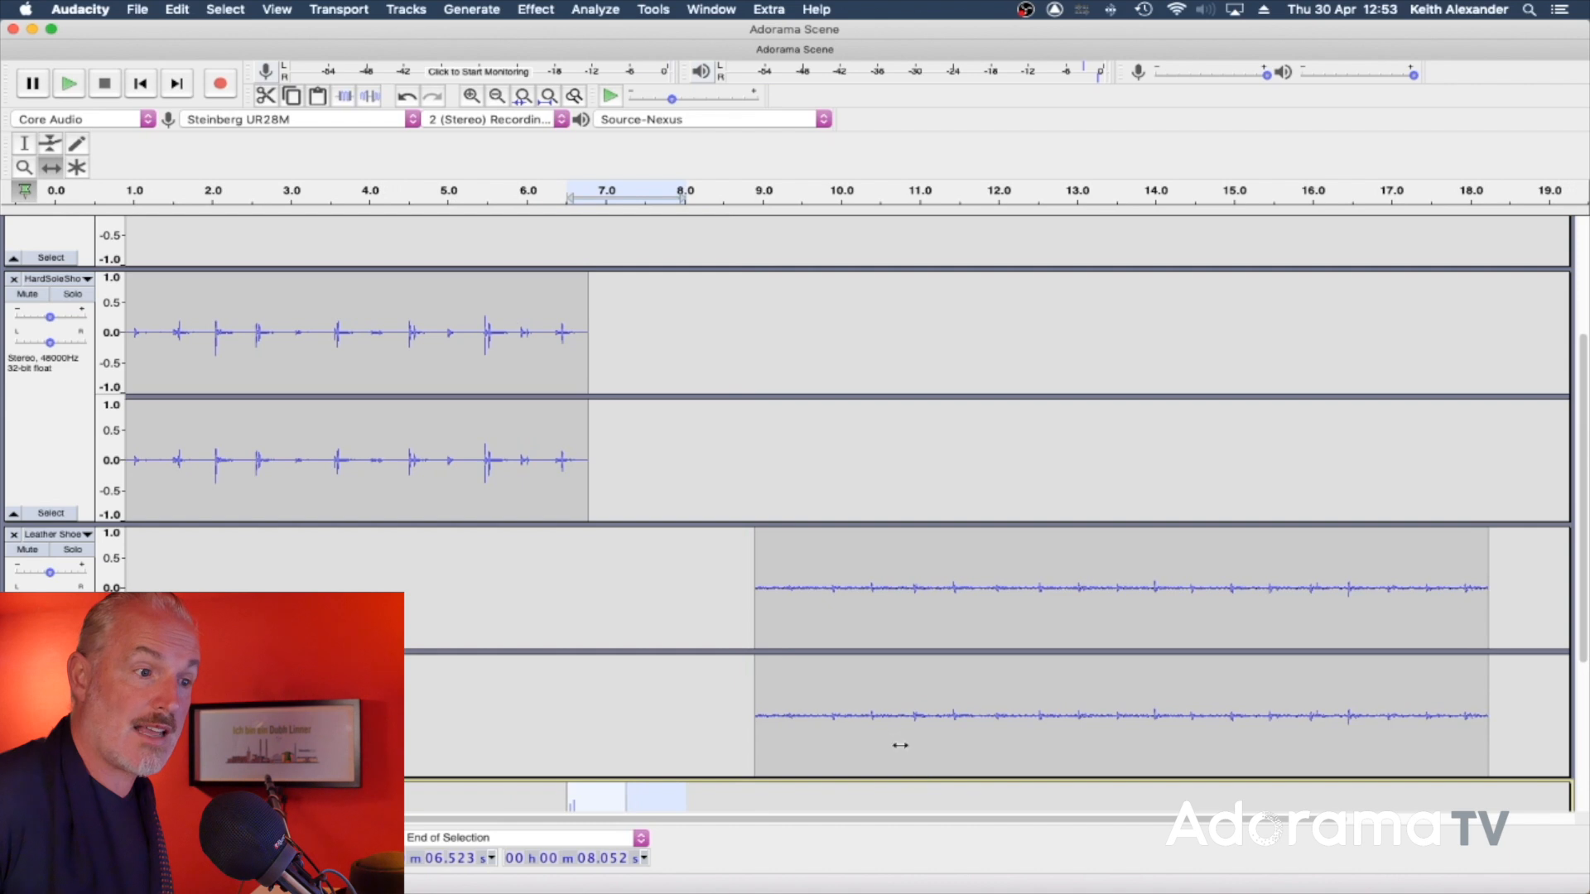
# Step: Move the leather-shoe clip earlier so it starts where the hard-sole footsteps end, and play the scene from about 5.5 s
pyautogui.moveTo(891, 717); pyautogui.dragTo(719, 710)
pyautogui.click(482, 308)
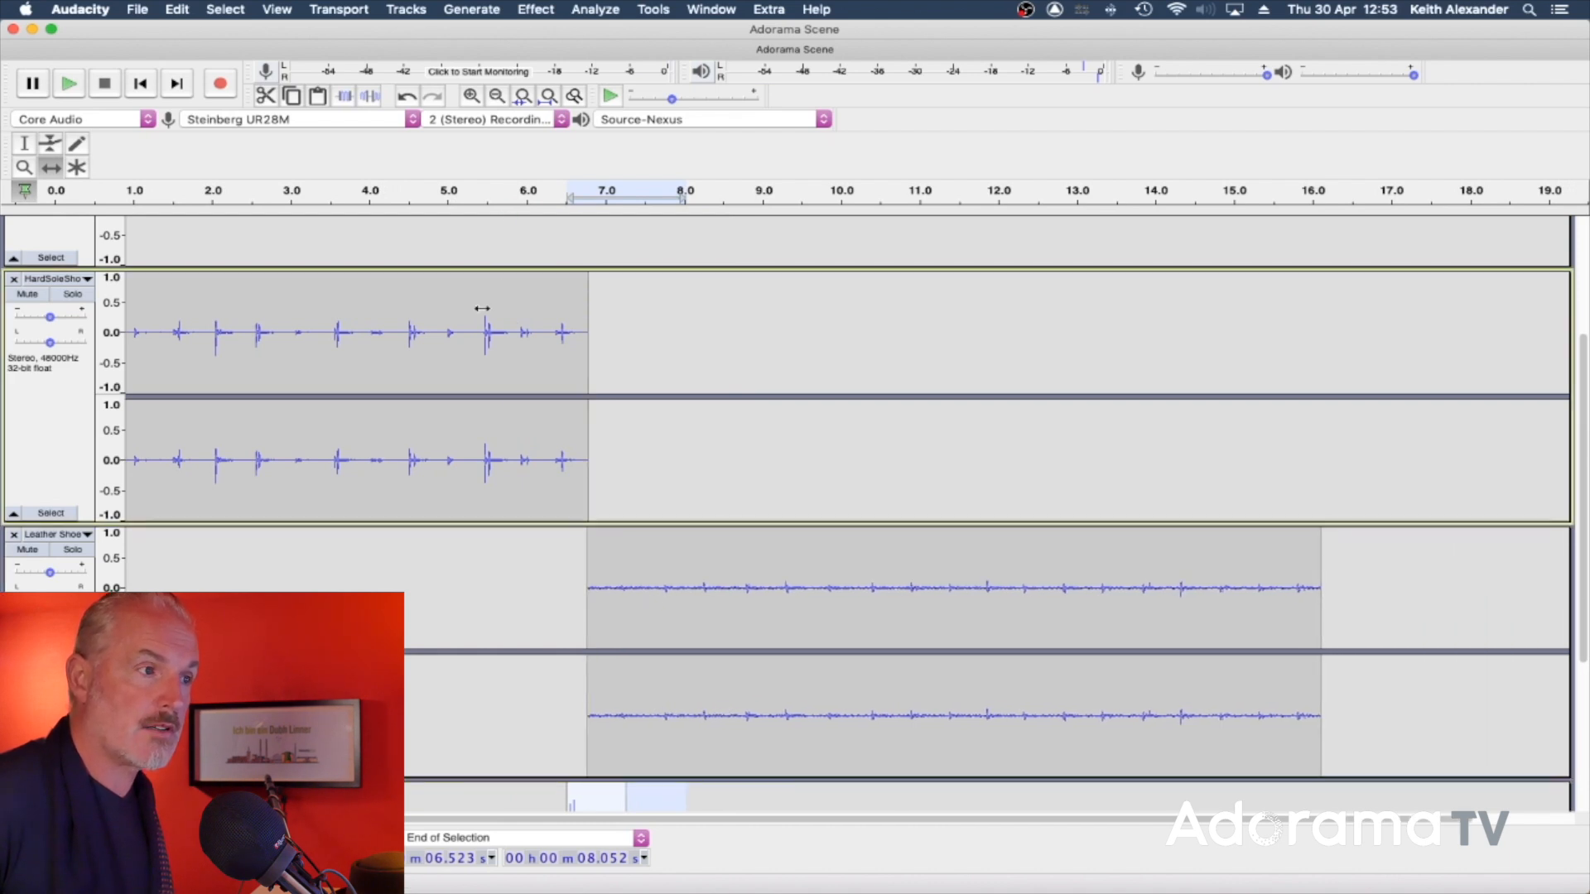
pyautogui.click(486, 192)
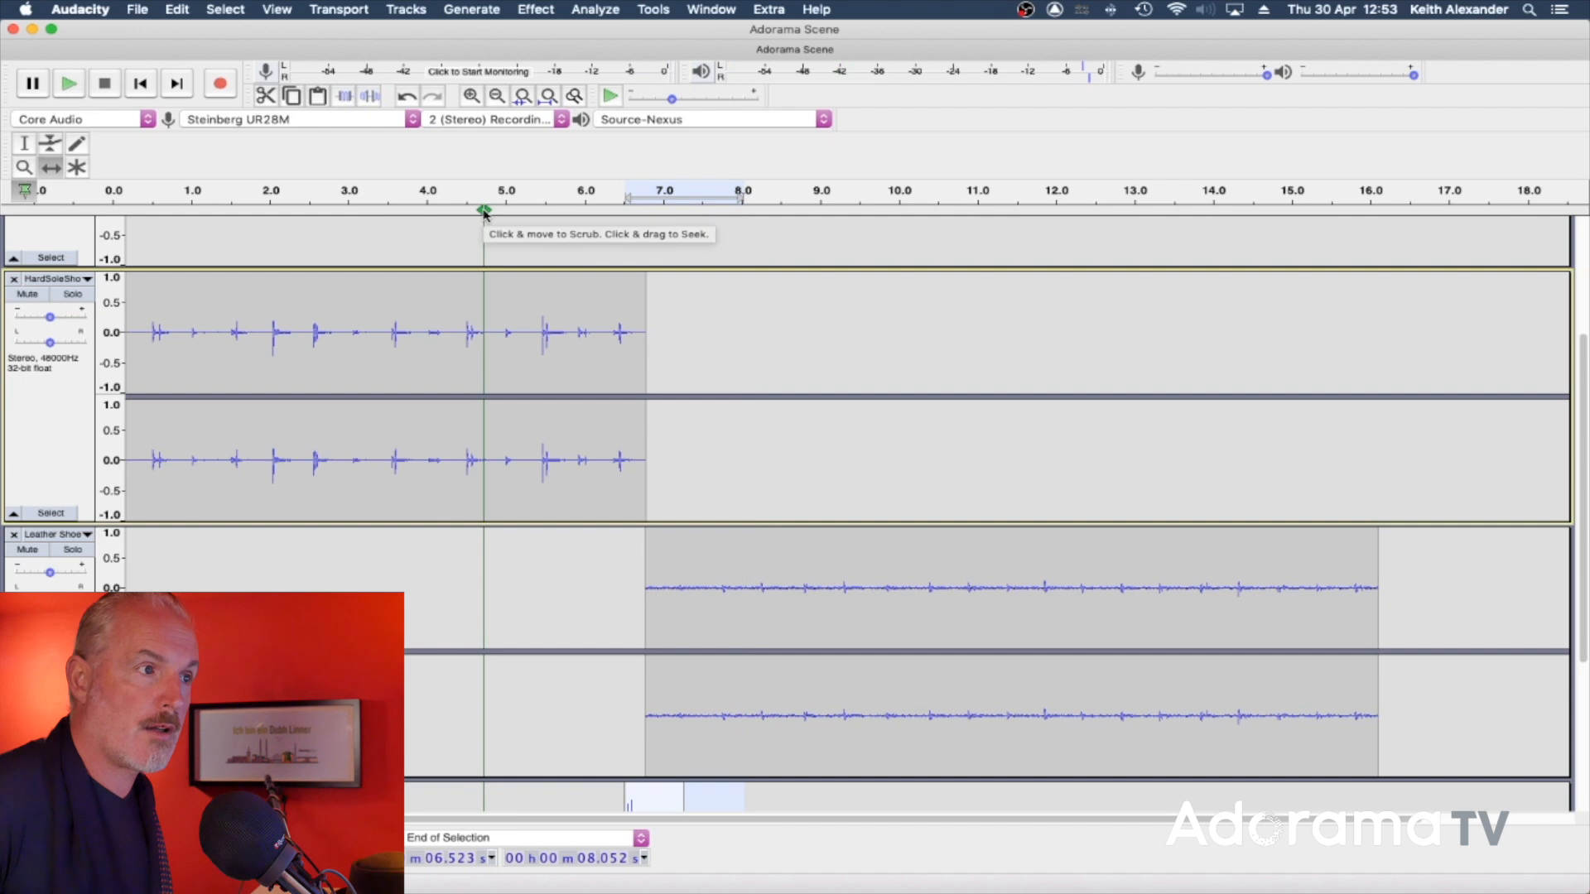
pyautogui.scroll(5, 522, 245)
pyautogui.press('space')
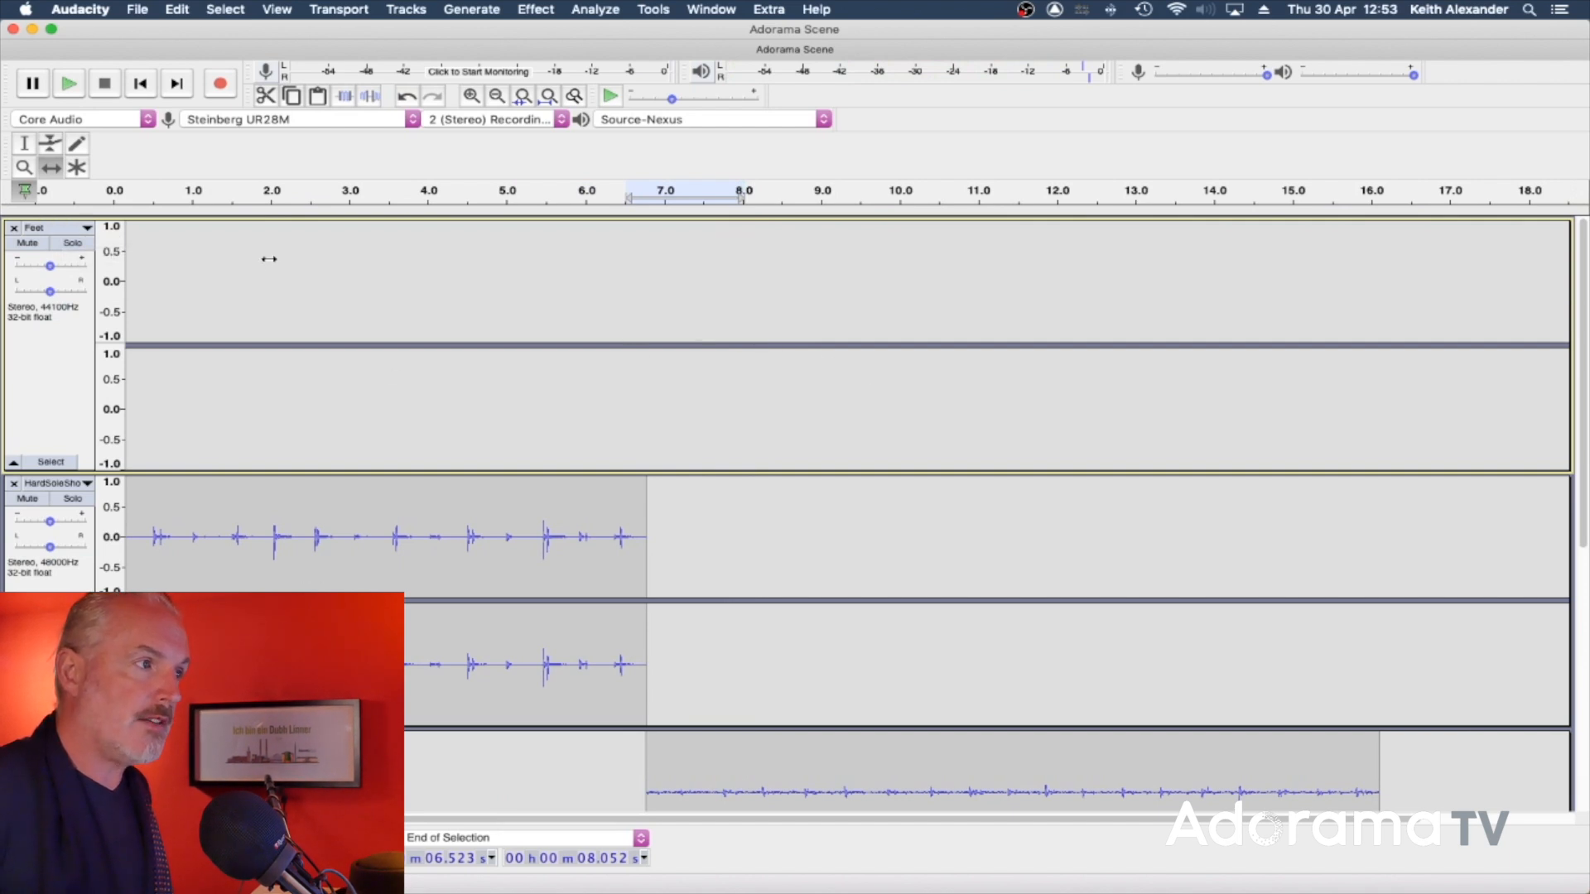
# Step: Lower the door-open clip to about half level with the Envelope tool and play the scene from about 5.9 s
pyautogui.click(25, 143)
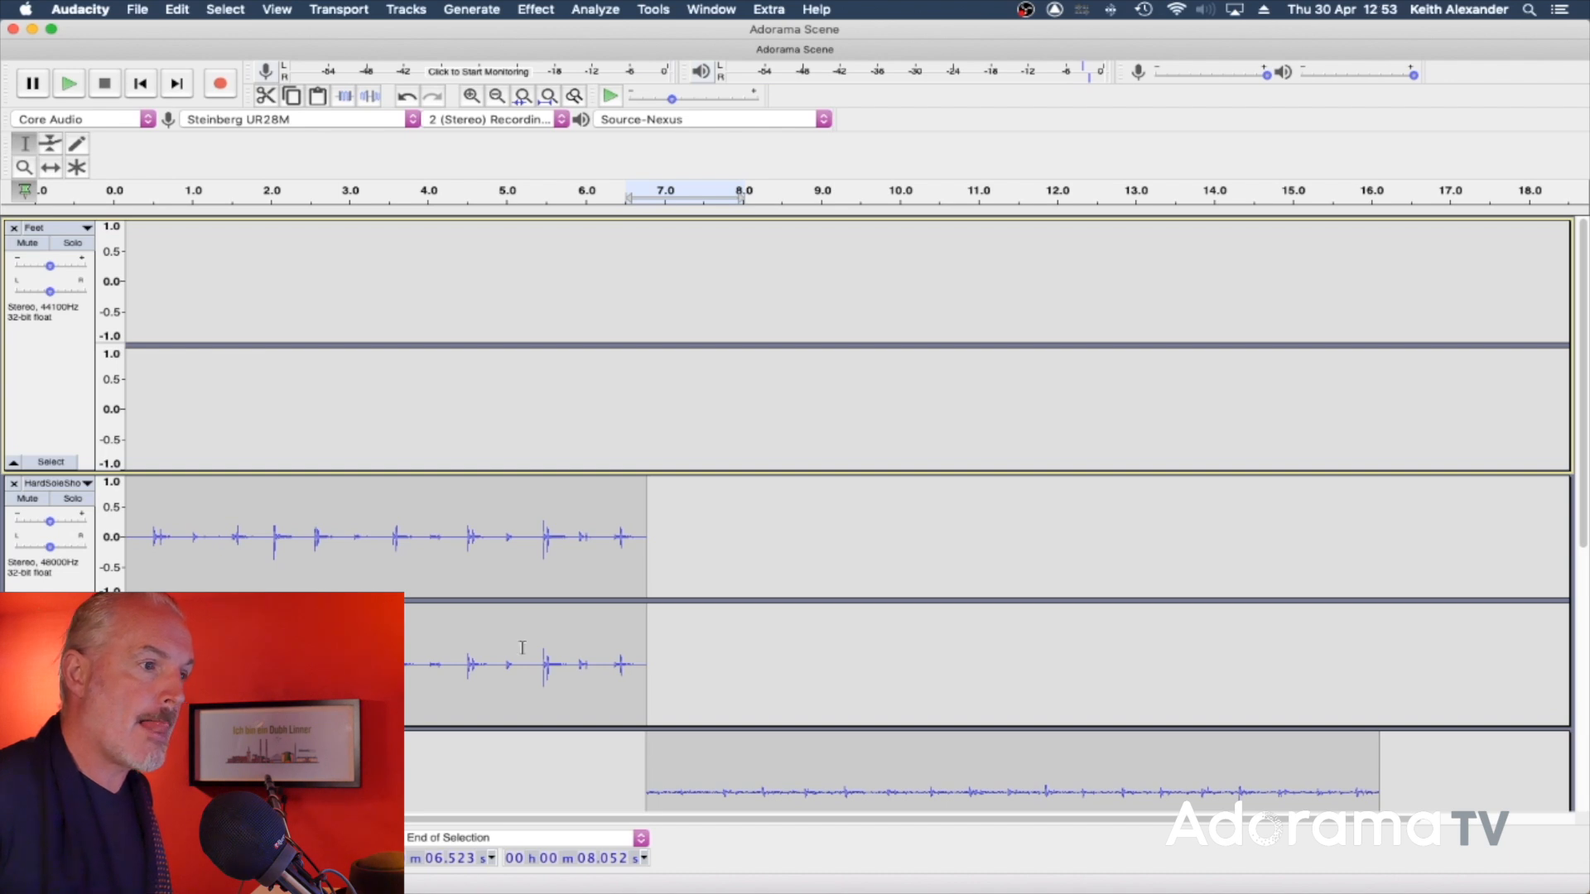
pyautogui.scroll(-8, 729, 659)
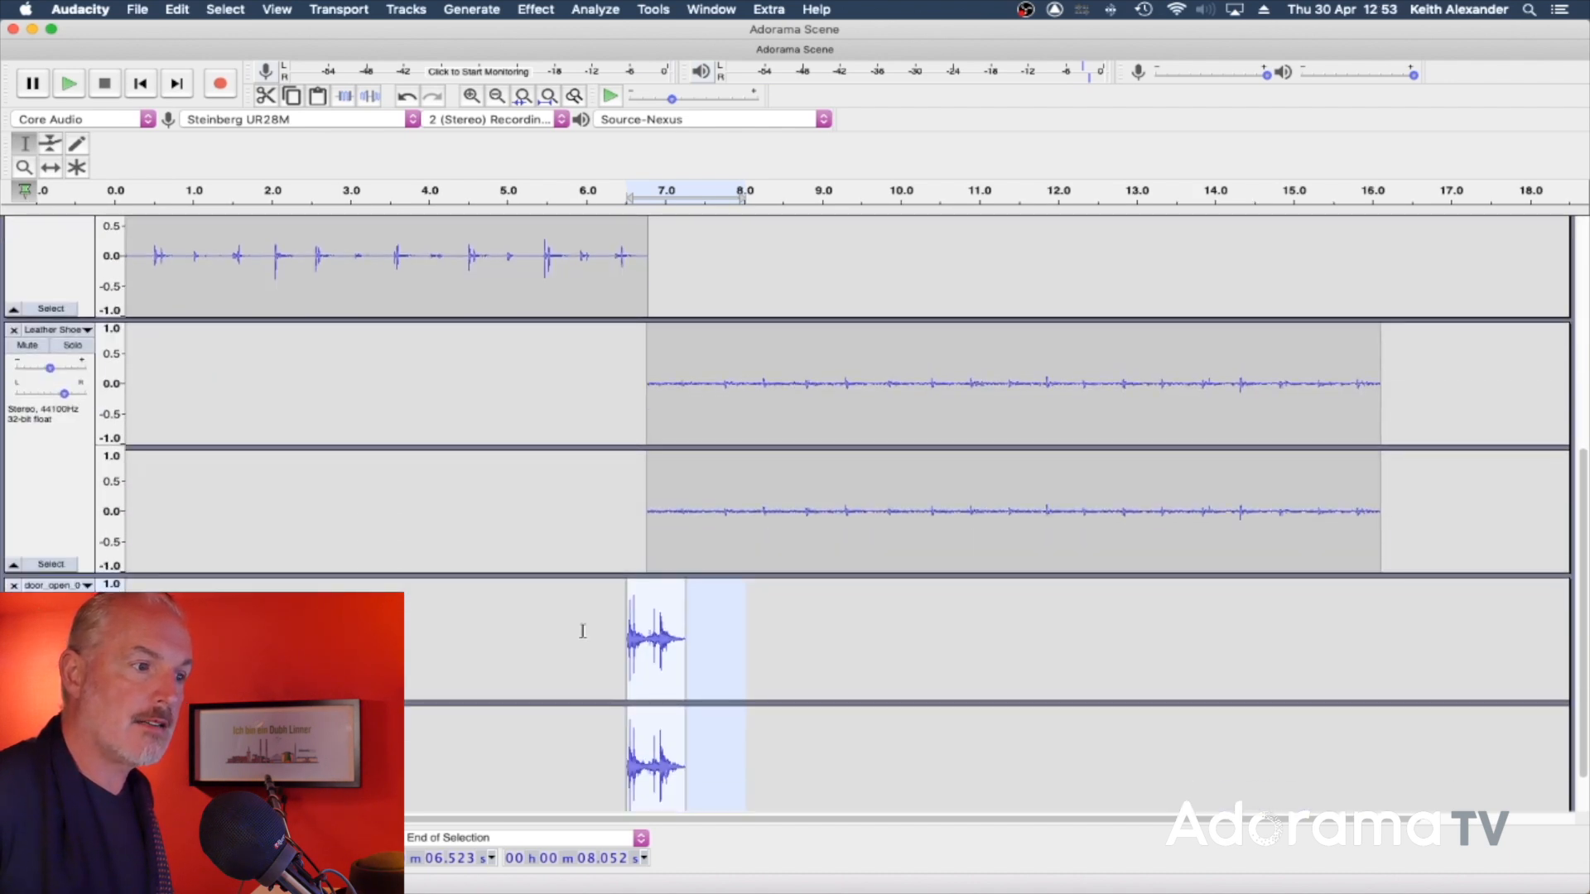
pyautogui.click(77, 168)
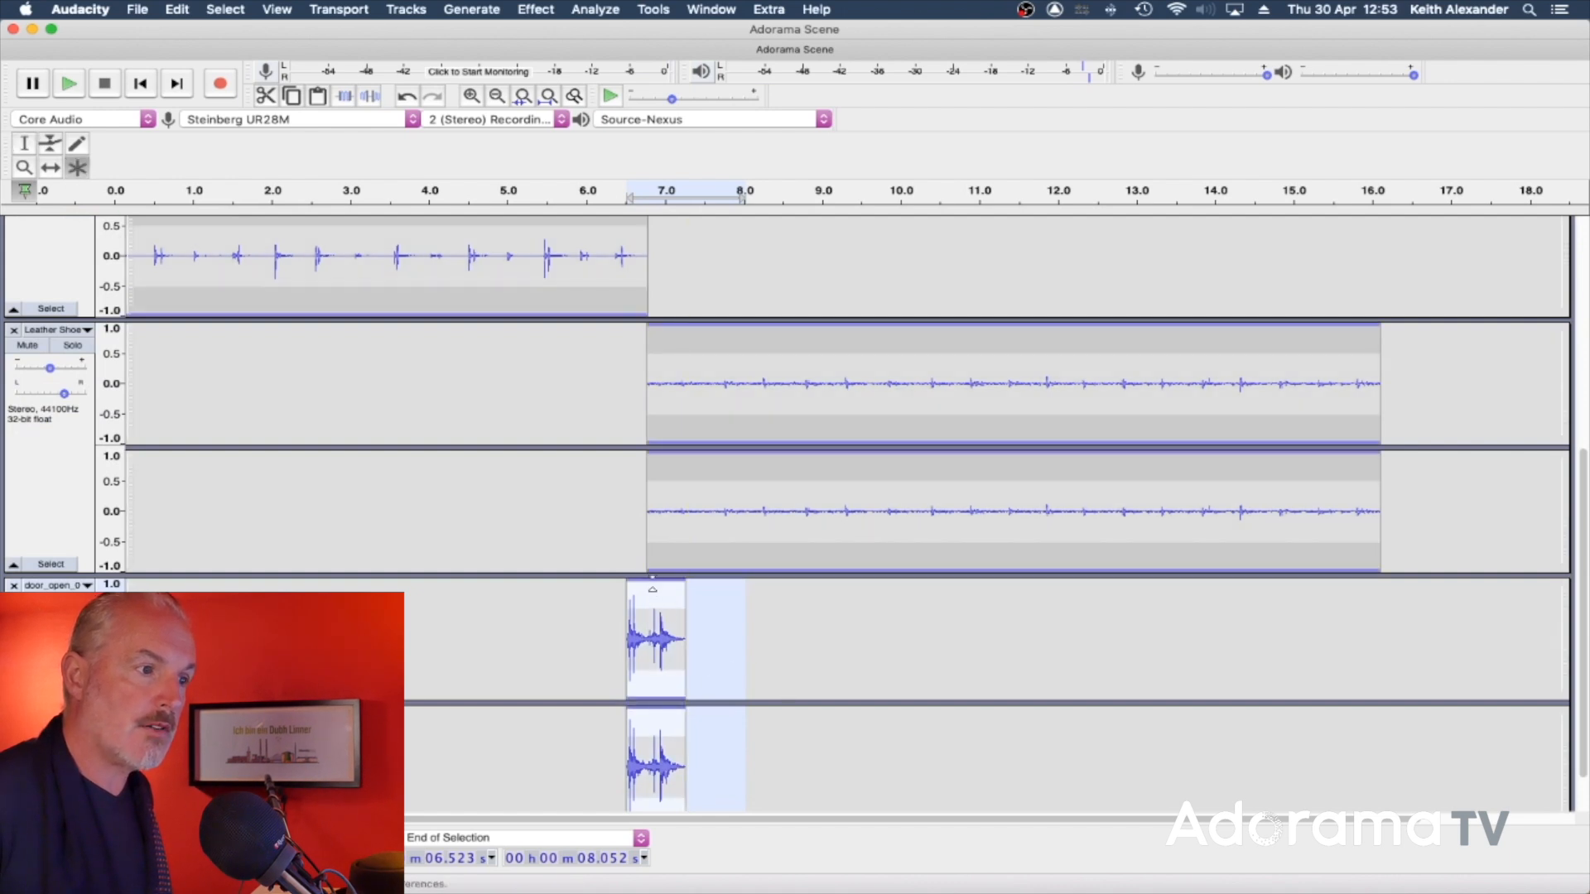
pyautogui.moveTo(651, 586); pyautogui.dragTo(653, 605)
pyautogui.click(576, 597)
pyautogui.press('space')
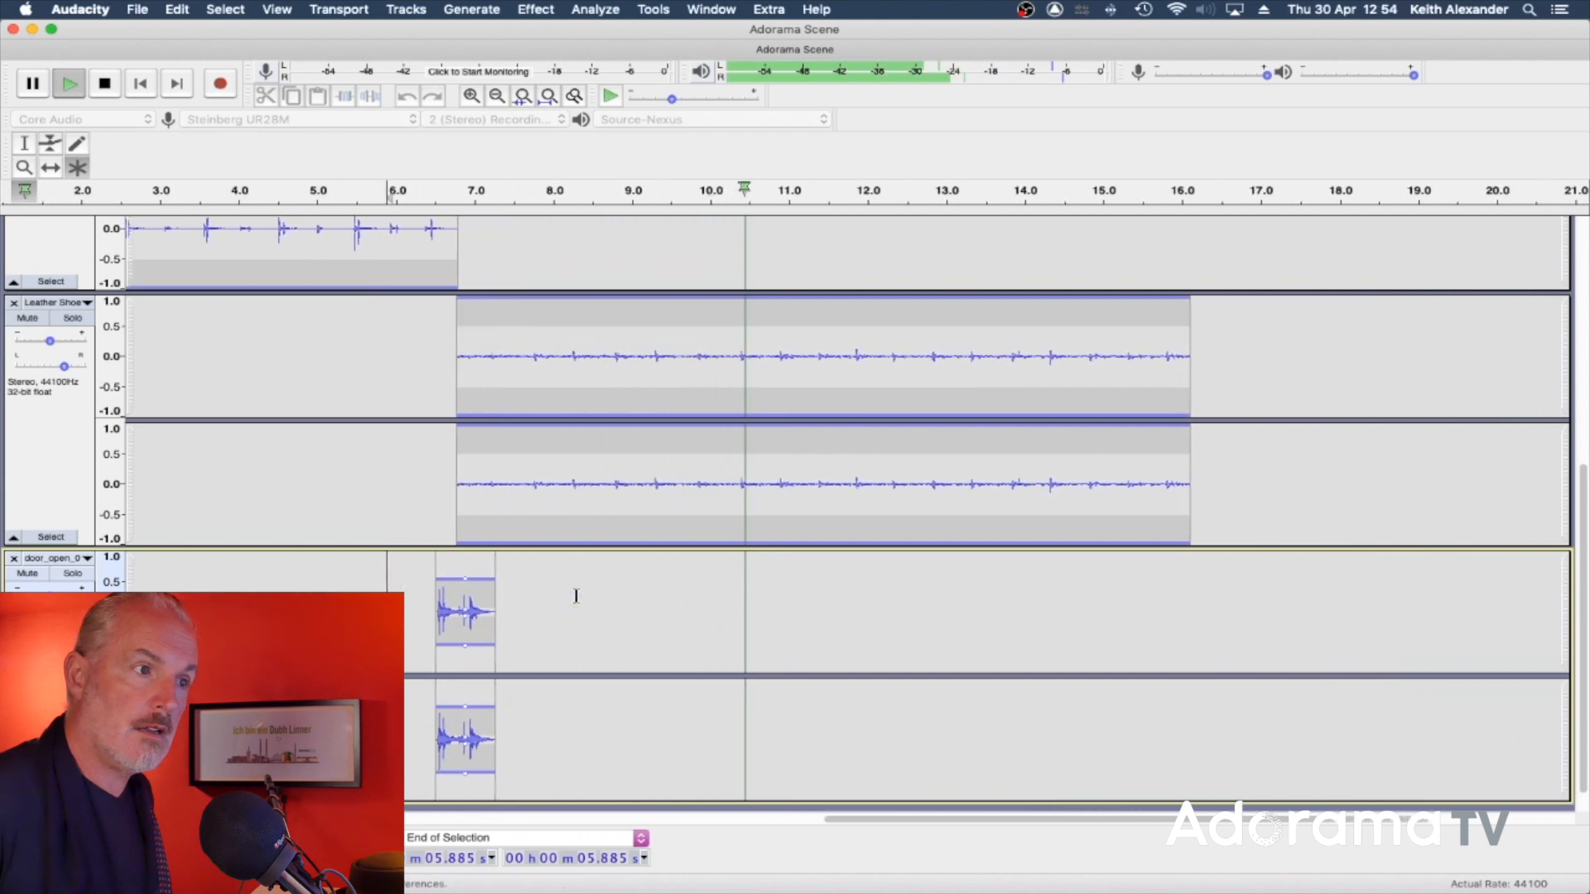
pyautogui.press('space')
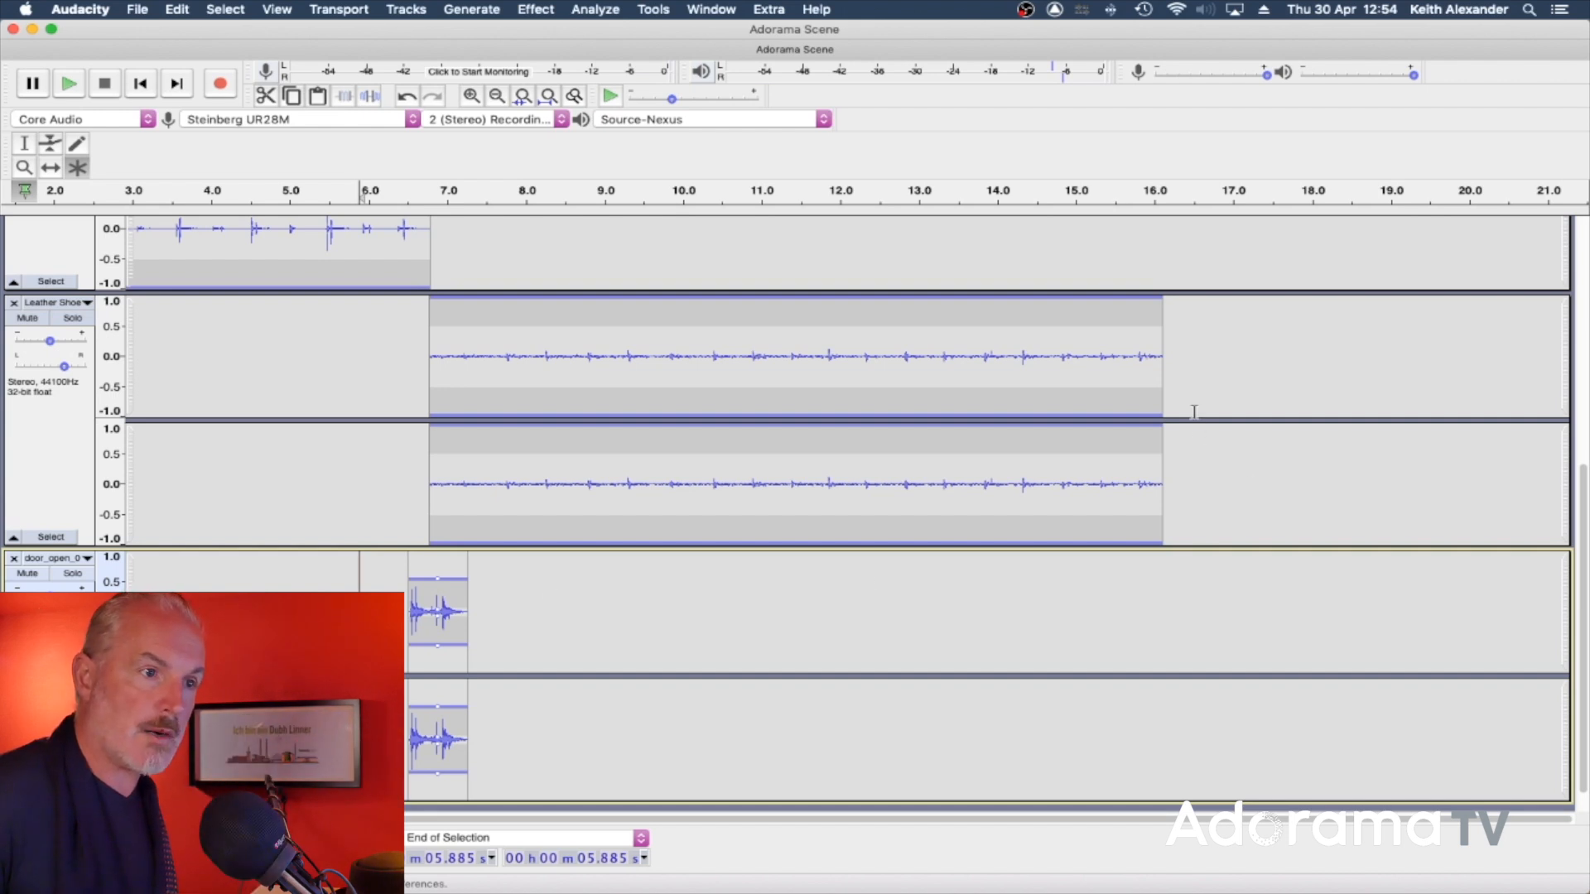
# Step: Delete the leather-shoe footsteps from about 9.7 s to the end and play the scene from about 5.9 s
pyautogui.moveTo(1195, 387); pyautogui.dragTo(654, 370)
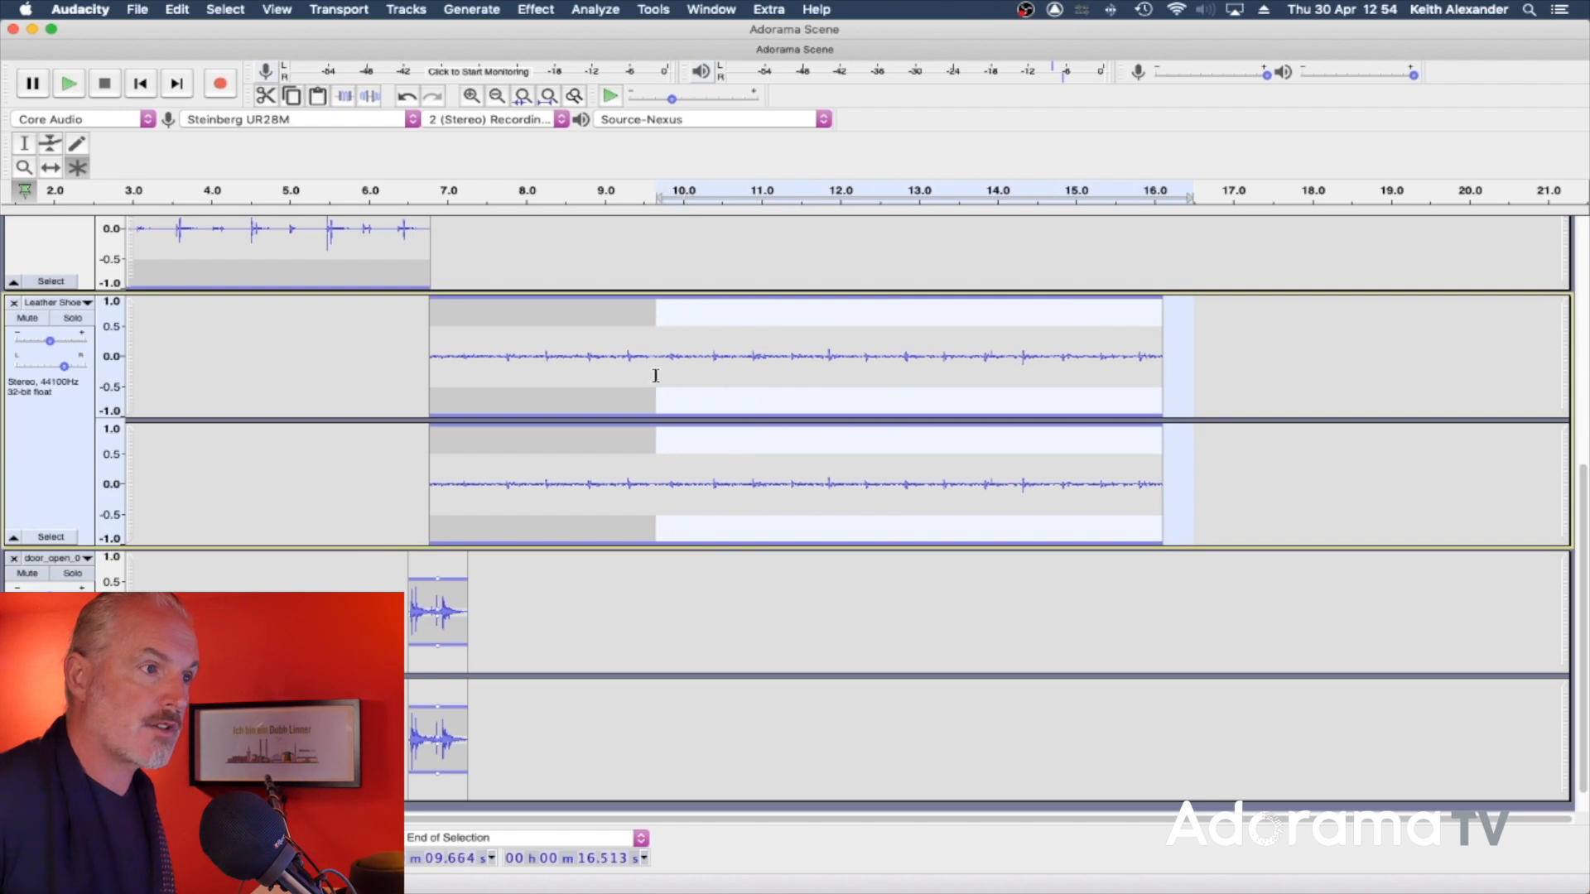
pyautogui.press('Delete')
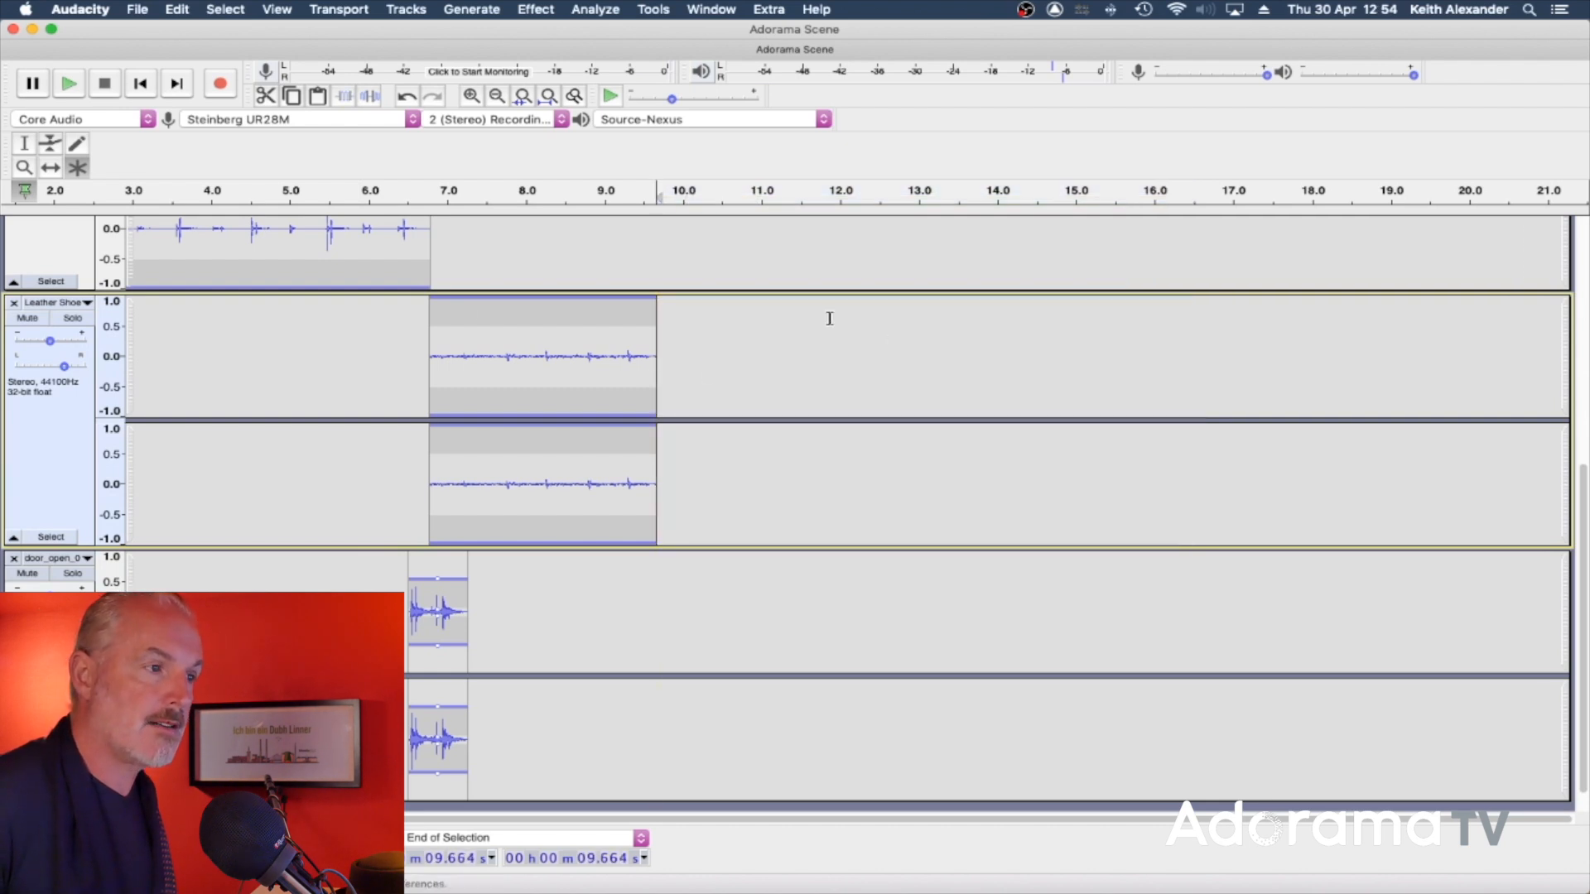
pyautogui.click(359, 338)
pyautogui.press('space')
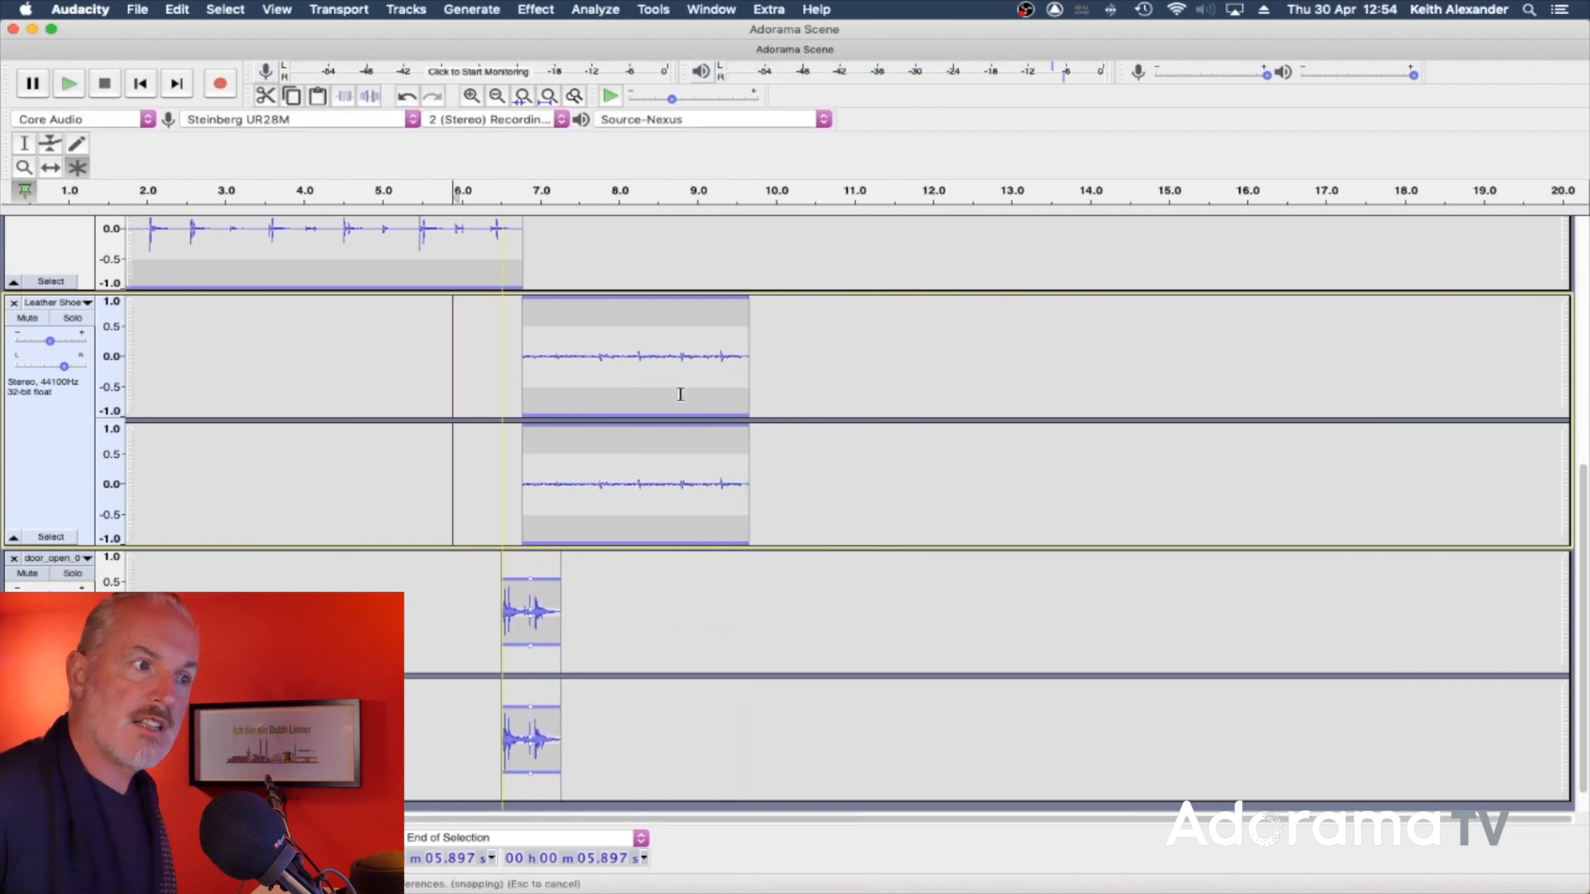
# Step: Fade out the end of the leather-shoe clip from 9.544 s to 9.664 s and play it from about 8.2 s
pyautogui.moveTo(764, 366); pyautogui.dragTo(738, 365)
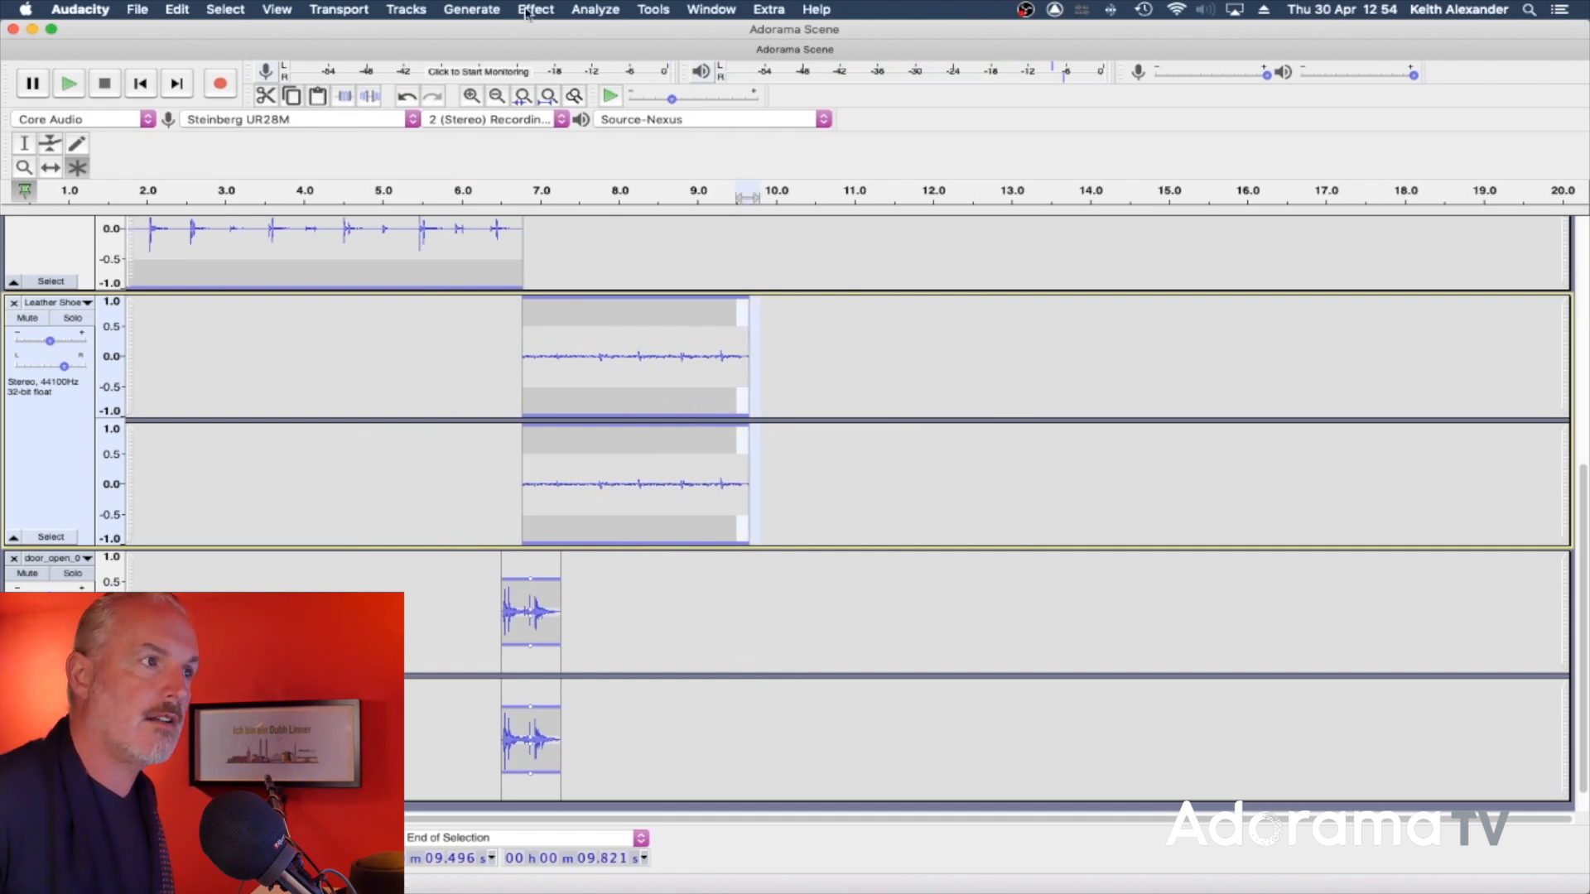
pyautogui.click(24, 143)
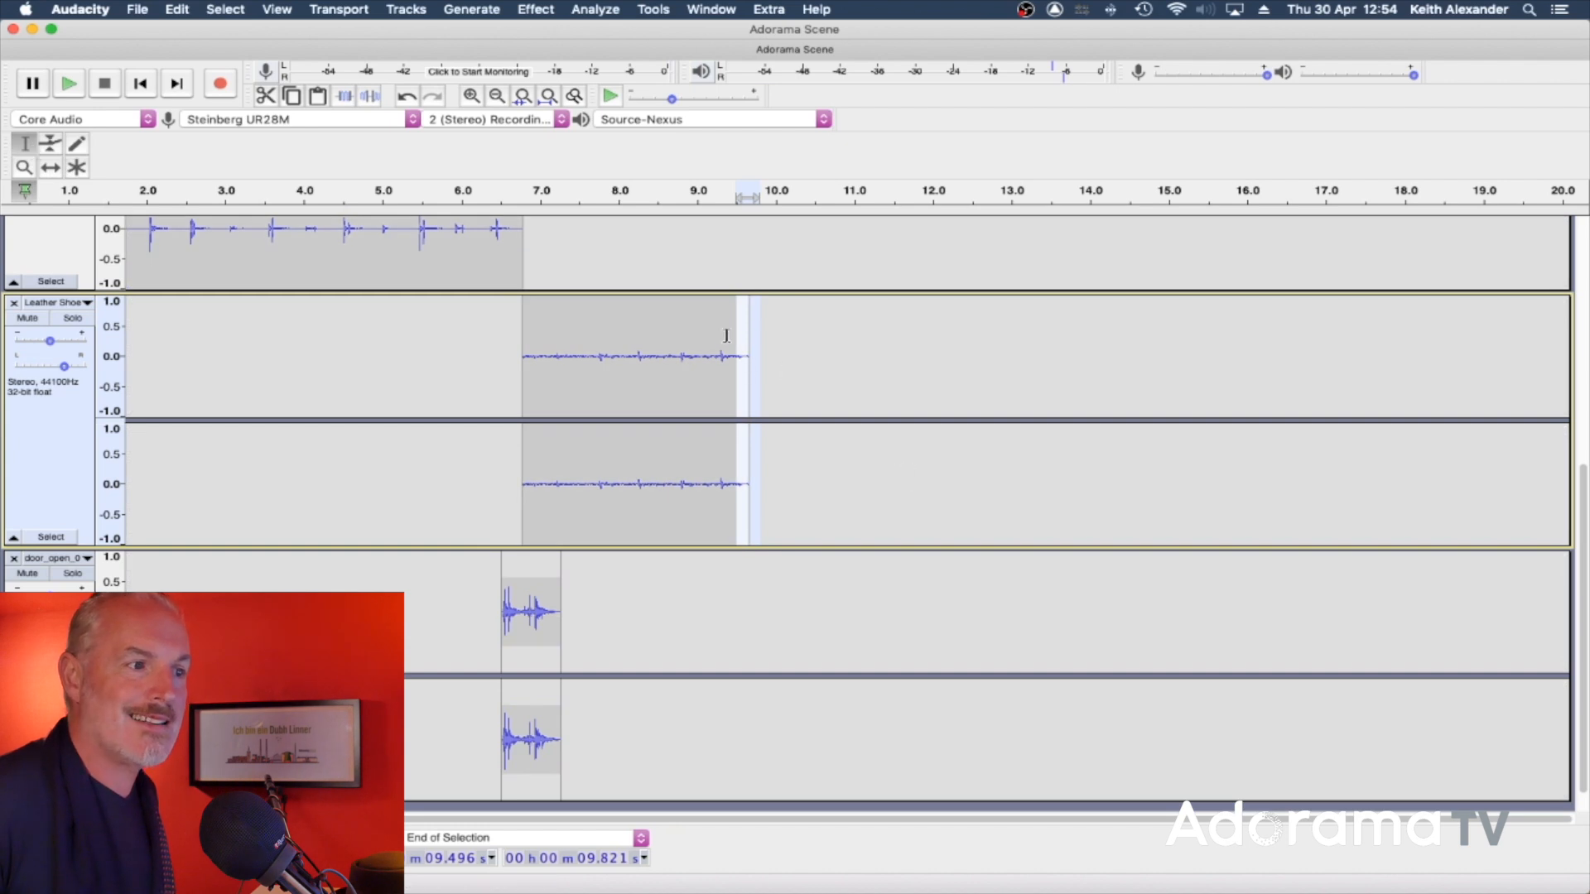
pyautogui.moveTo(741, 341); pyautogui.dragTo(748, 340)
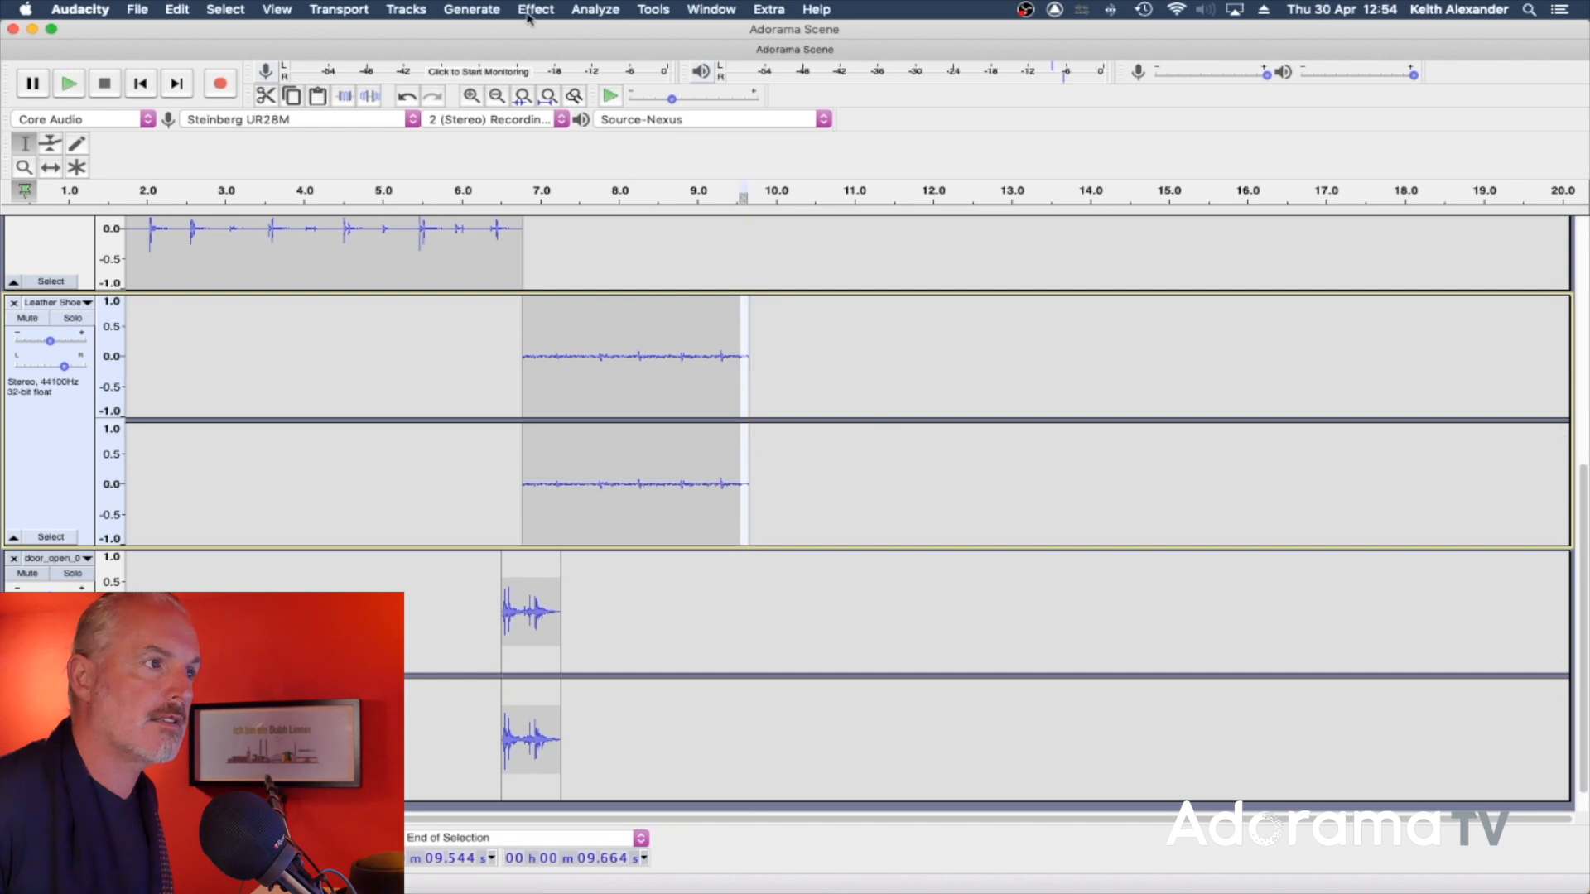
pyautogui.click(534, 9)
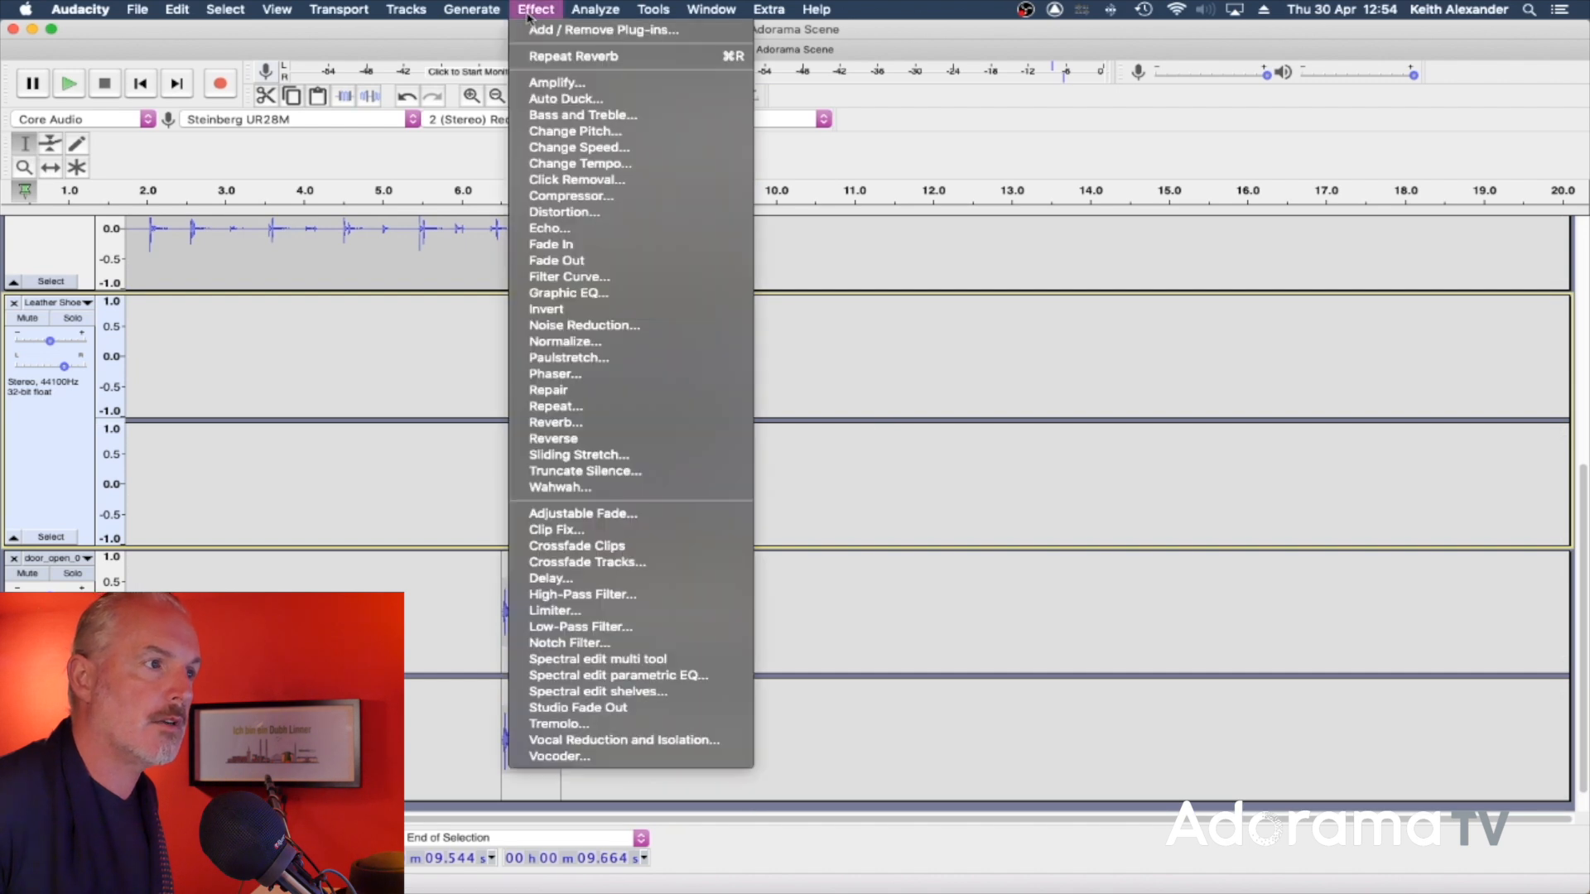
pyautogui.click(563, 261)
pyautogui.click(636, 352)
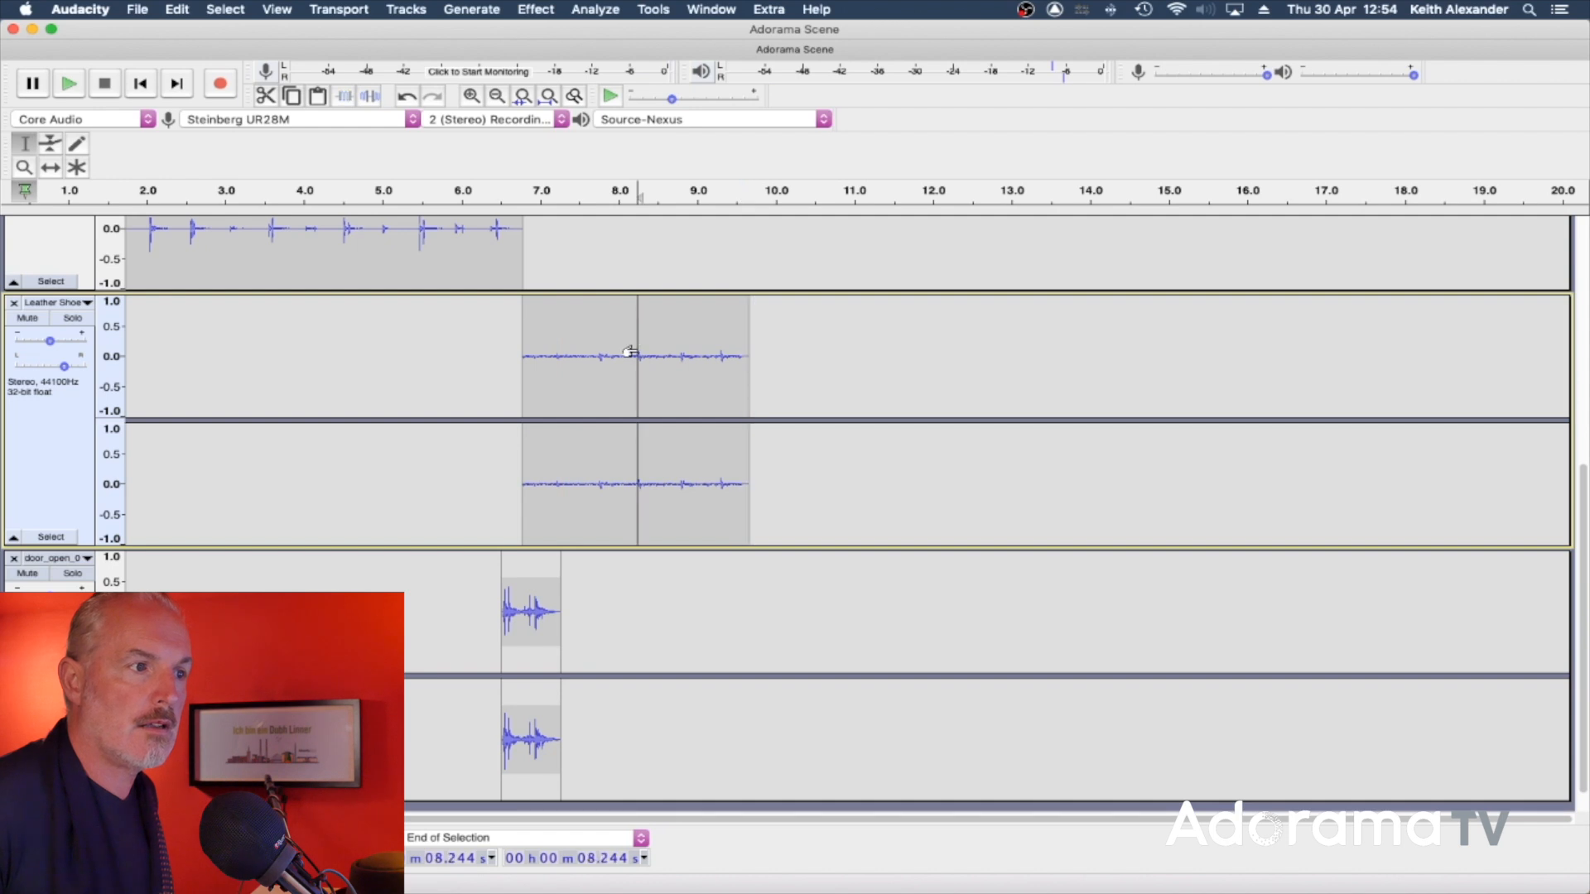
pyautogui.press('space')
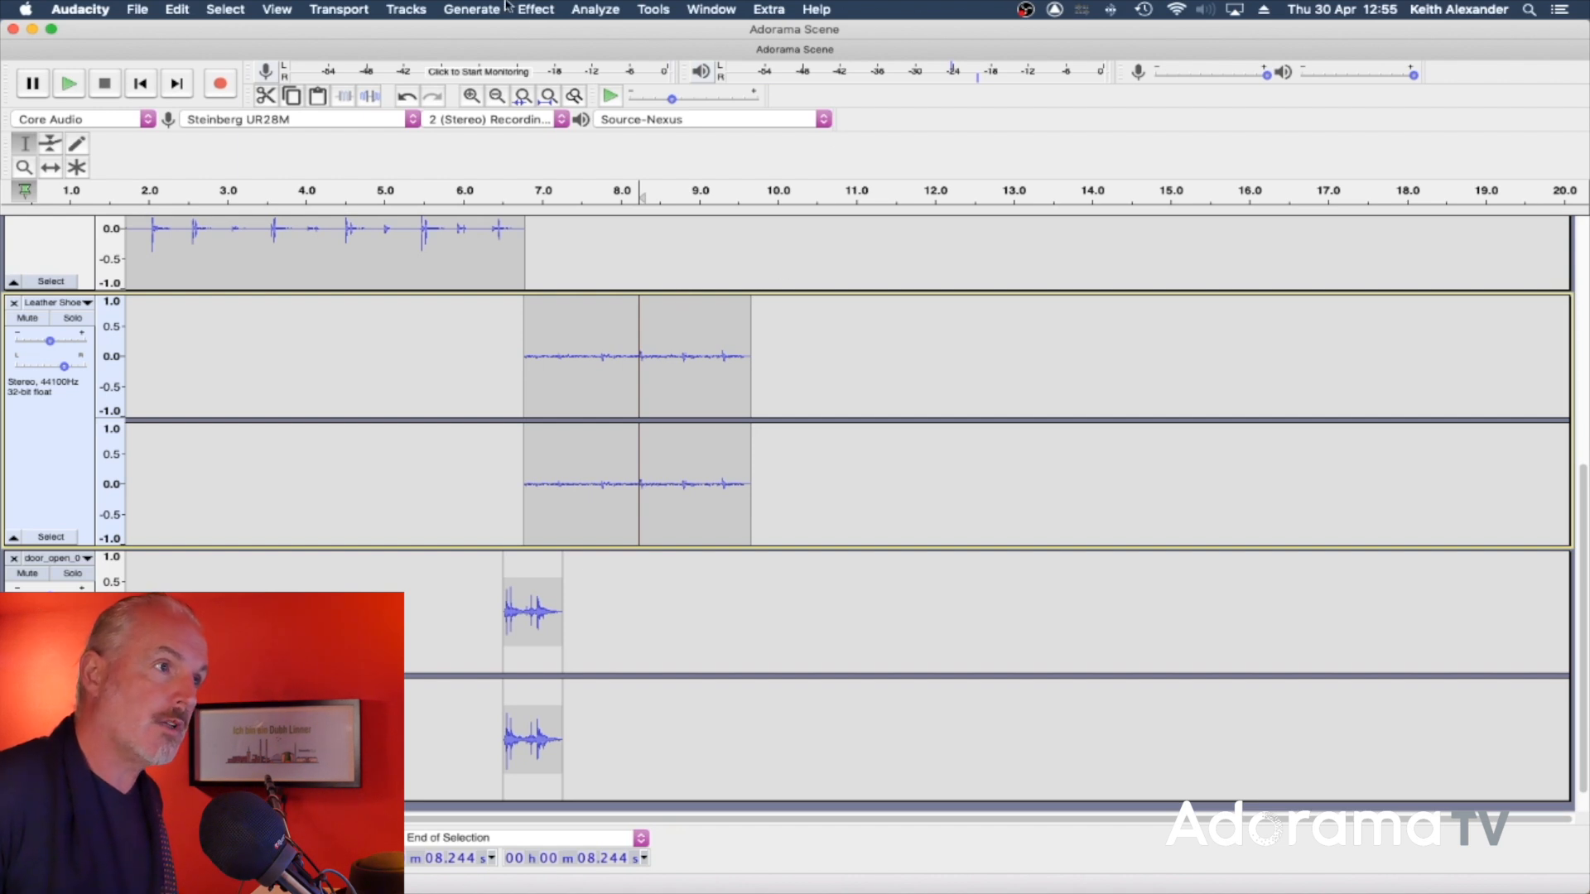
pyautogui.press('space')
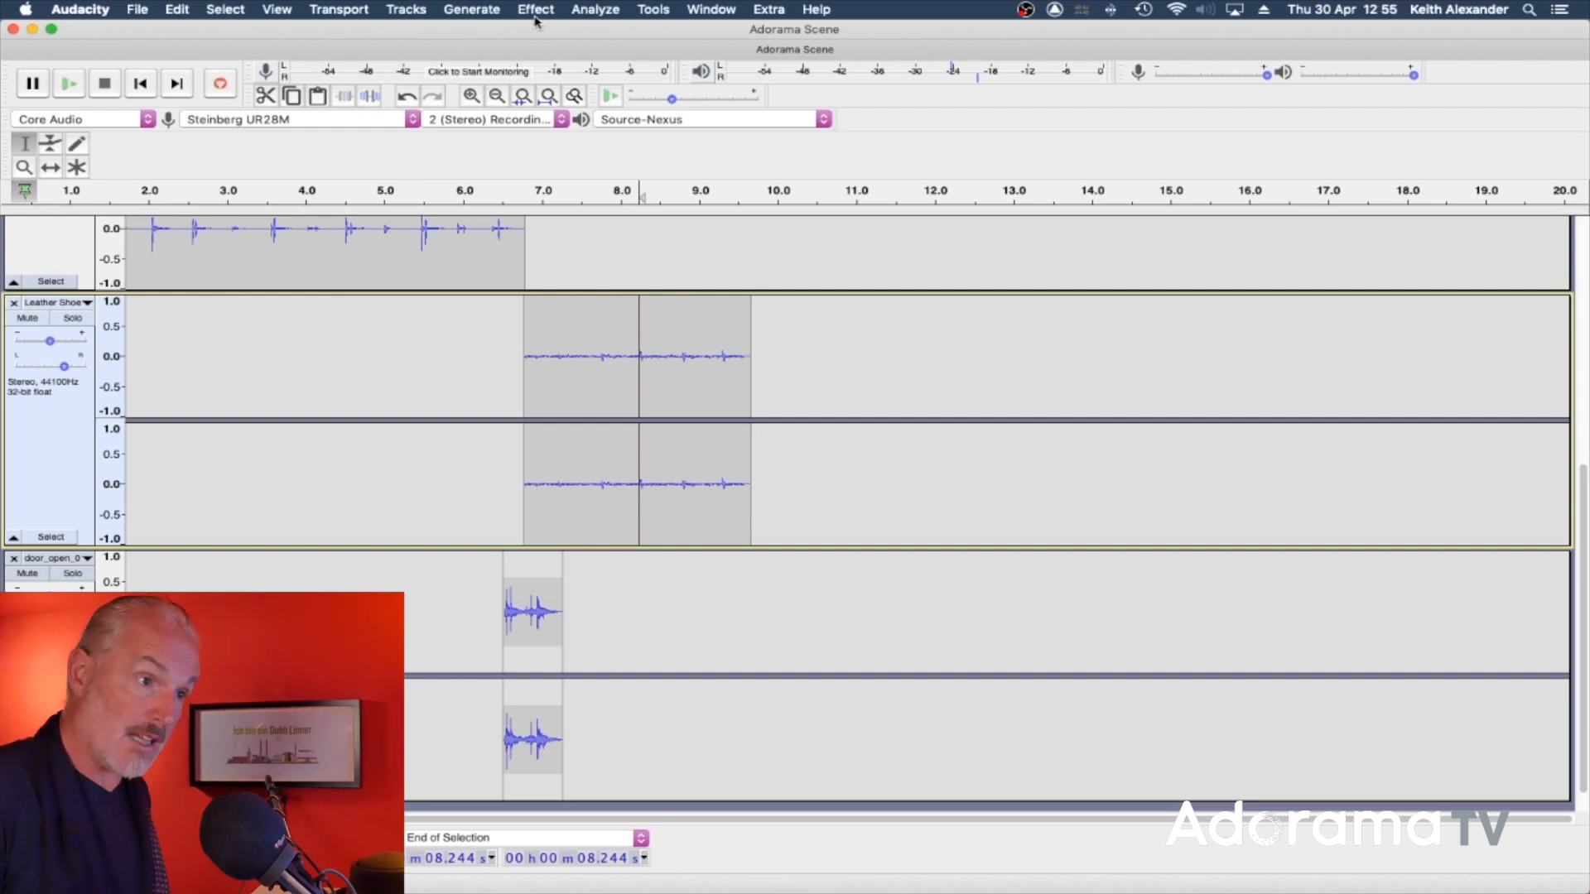
# Step: Search the SFX folder for "phone" and import 16-phone ringing.mp3 into the project
pyautogui.press('super+shift+i')
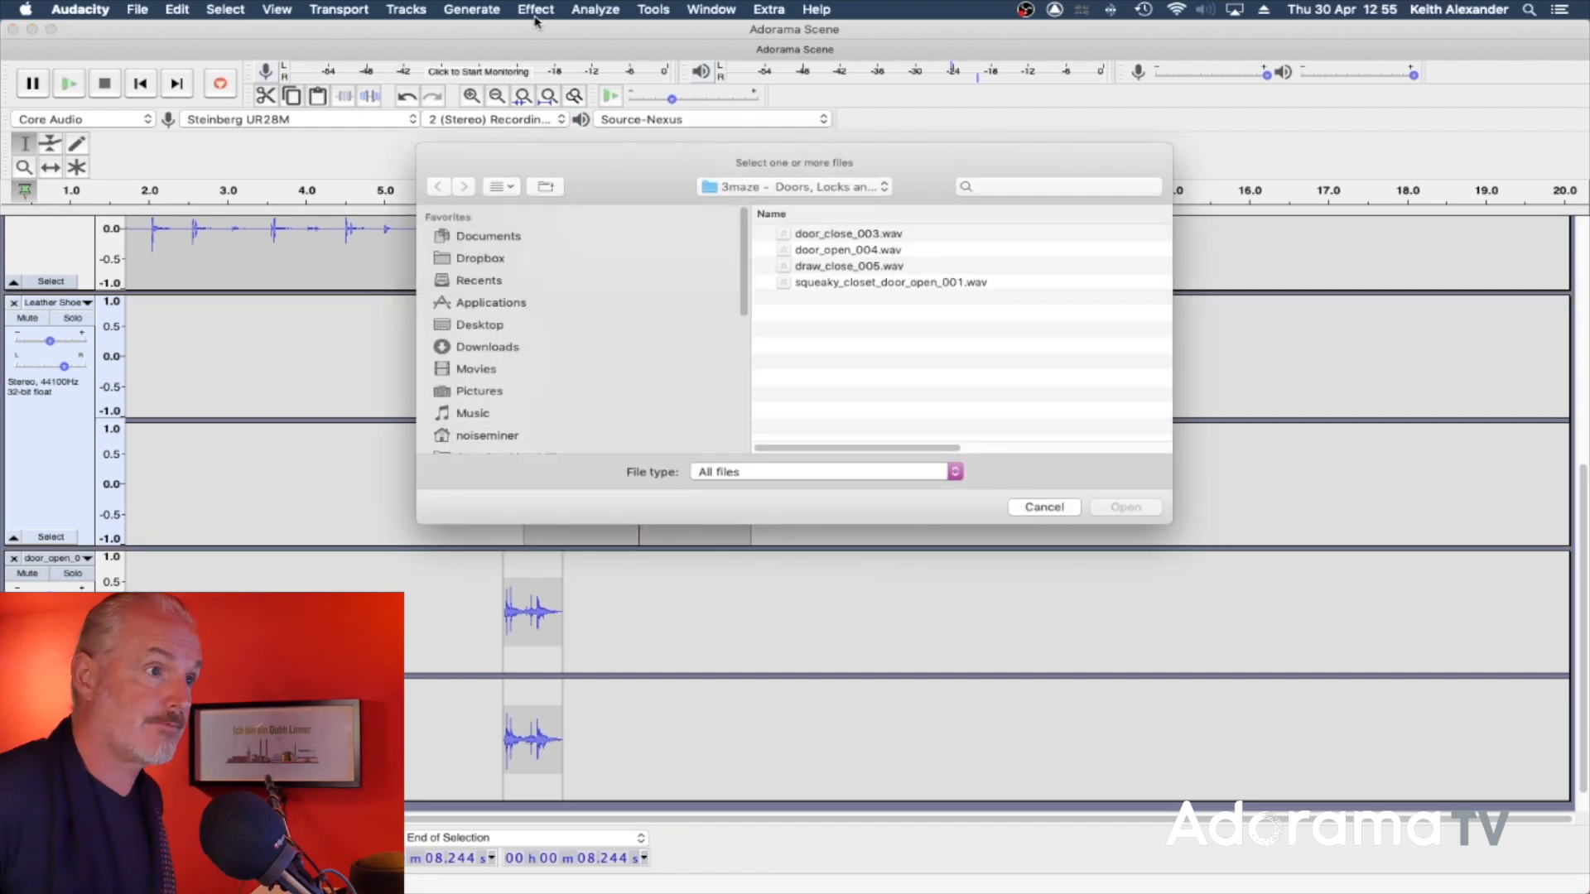
pyautogui.click(835, 189)
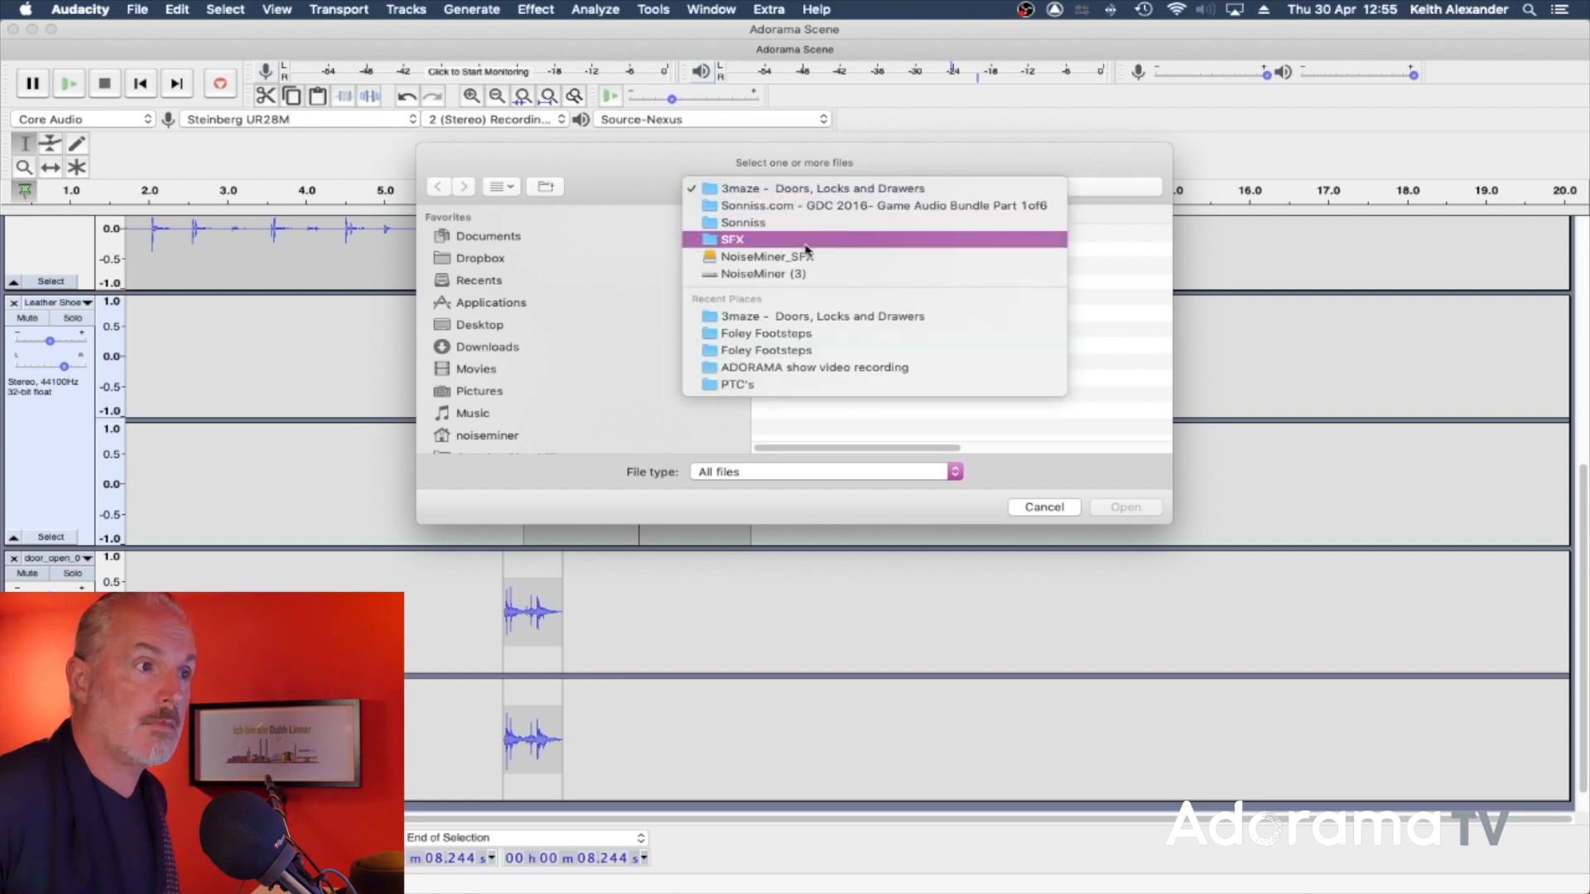
pyautogui.click(805, 241)
pyautogui.click(1008, 188)
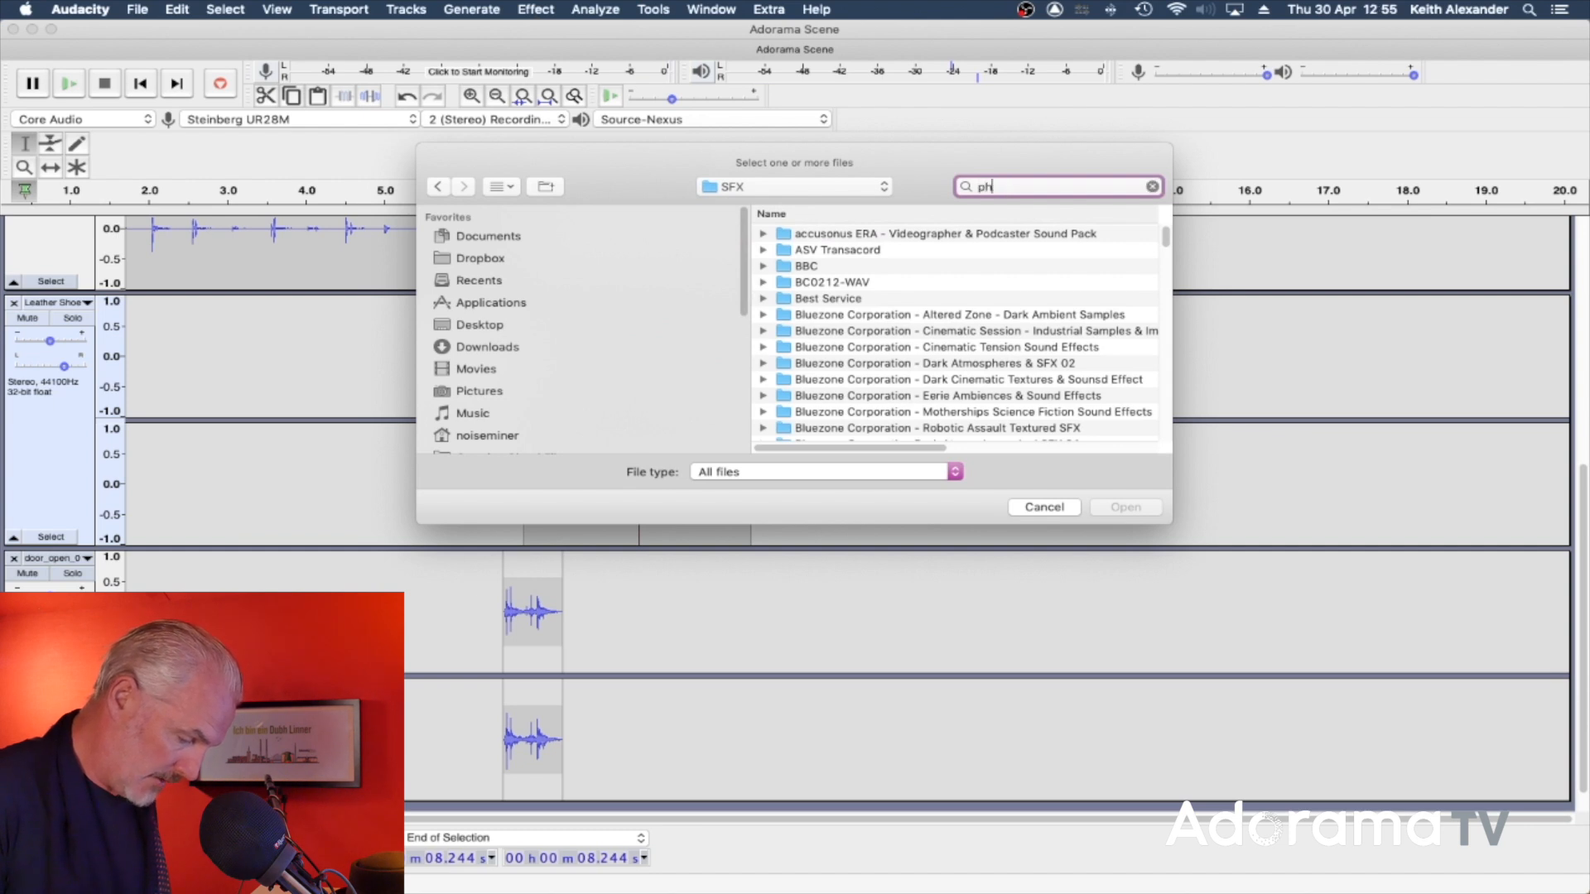
pyautogui.write('one')
pyautogui.click(904, 218)
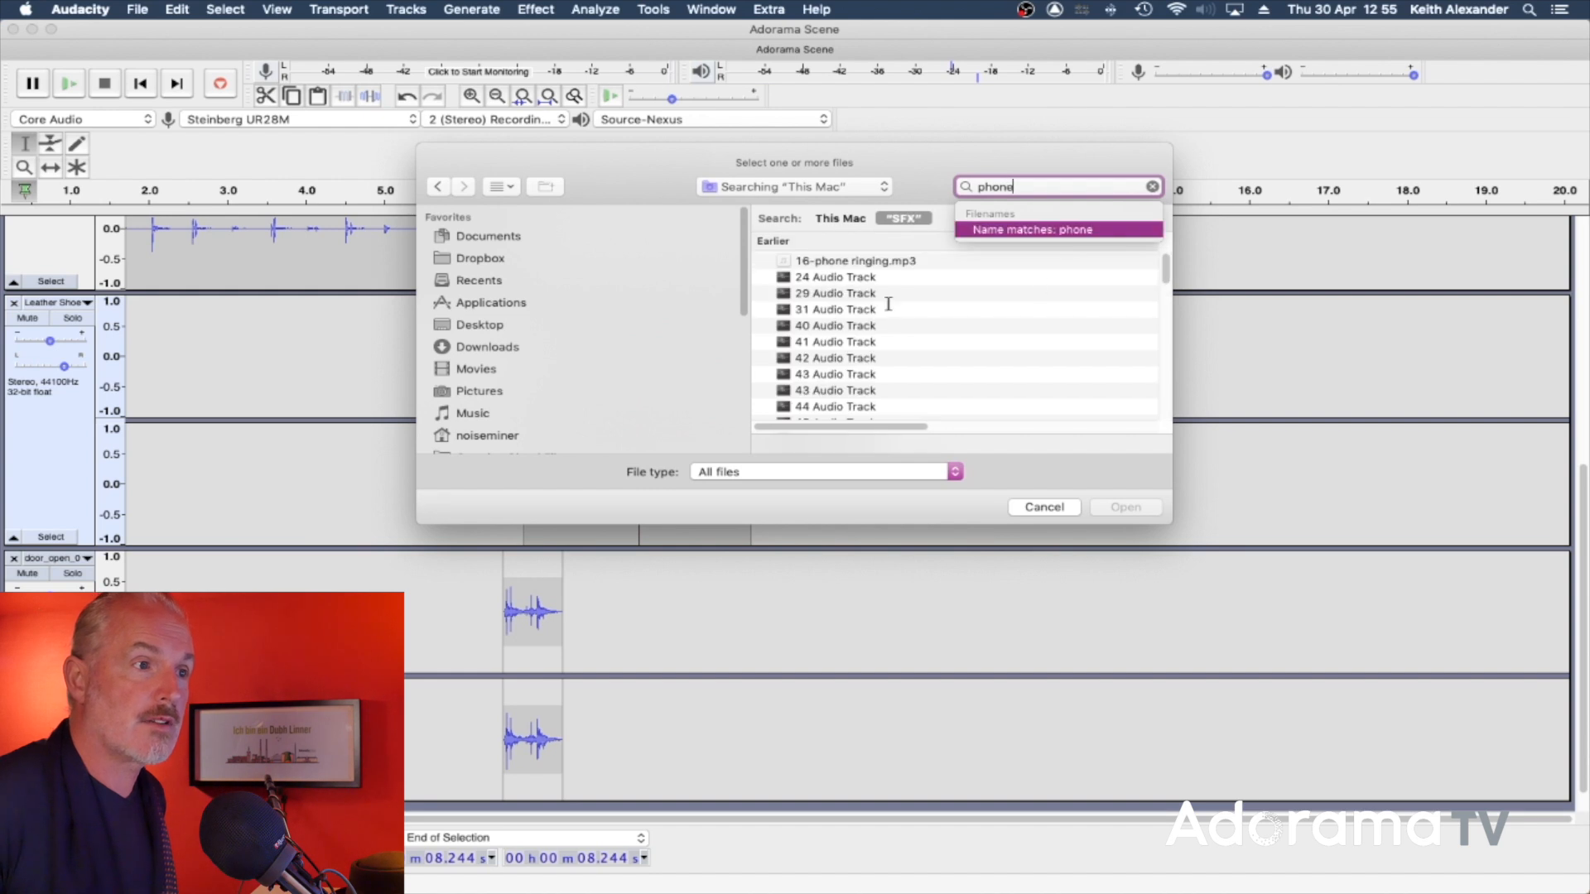
pyautogui.click(871, 260)
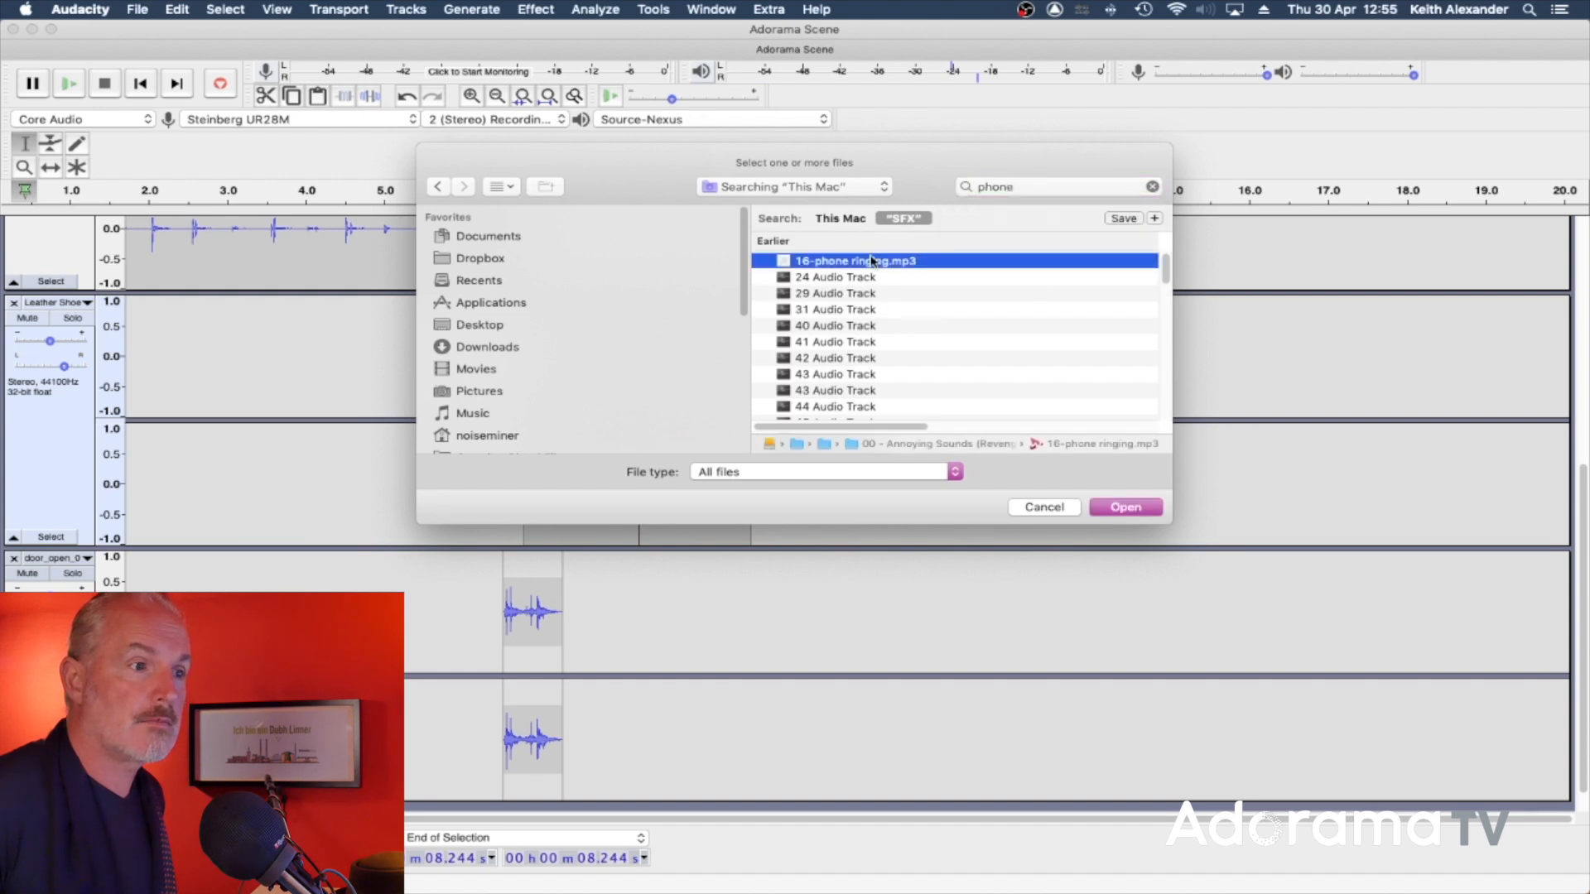
pyautogui.click(1116, 506)
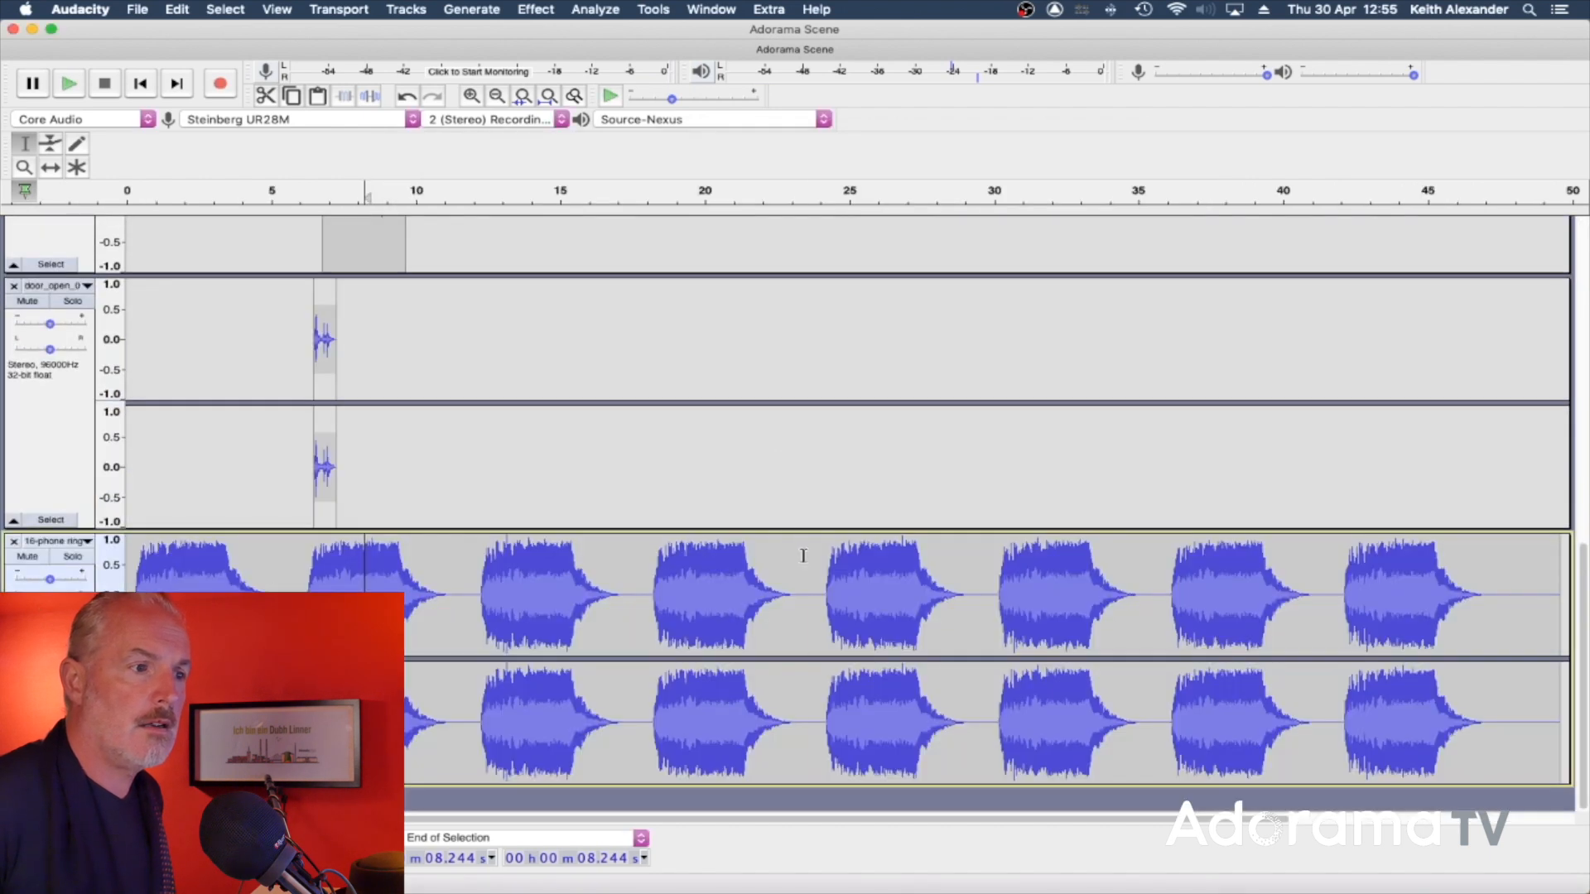
# Step: Play the phone-ringing clip from about 23.4 s and delete all of its audio from the track
pyautogui.click(802, 555)
pyautogui.press('space')
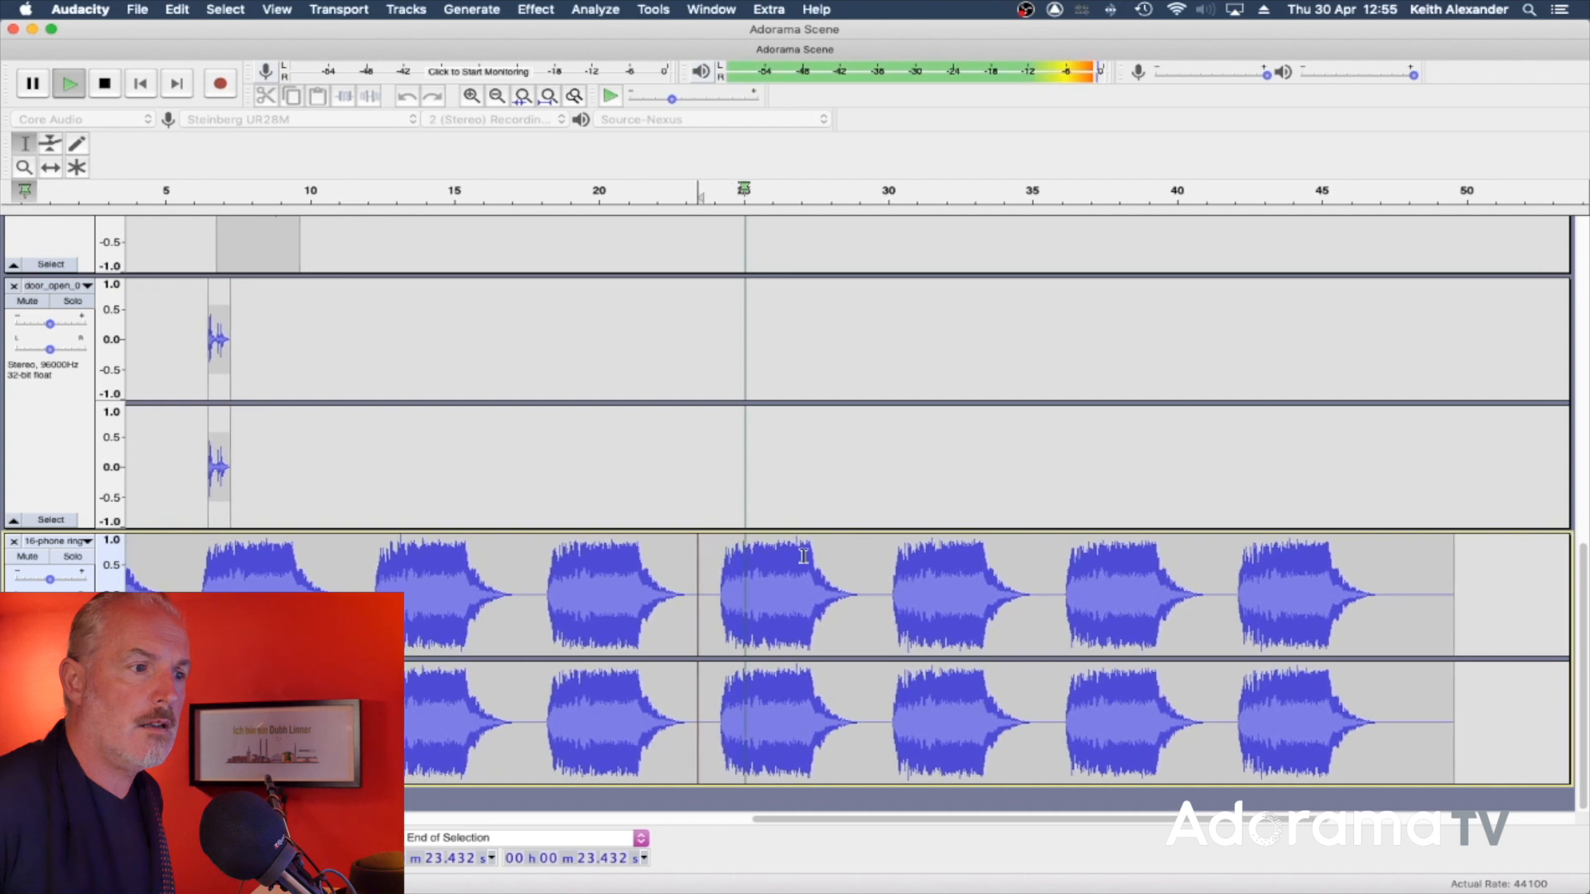
pyautogui.press('space')
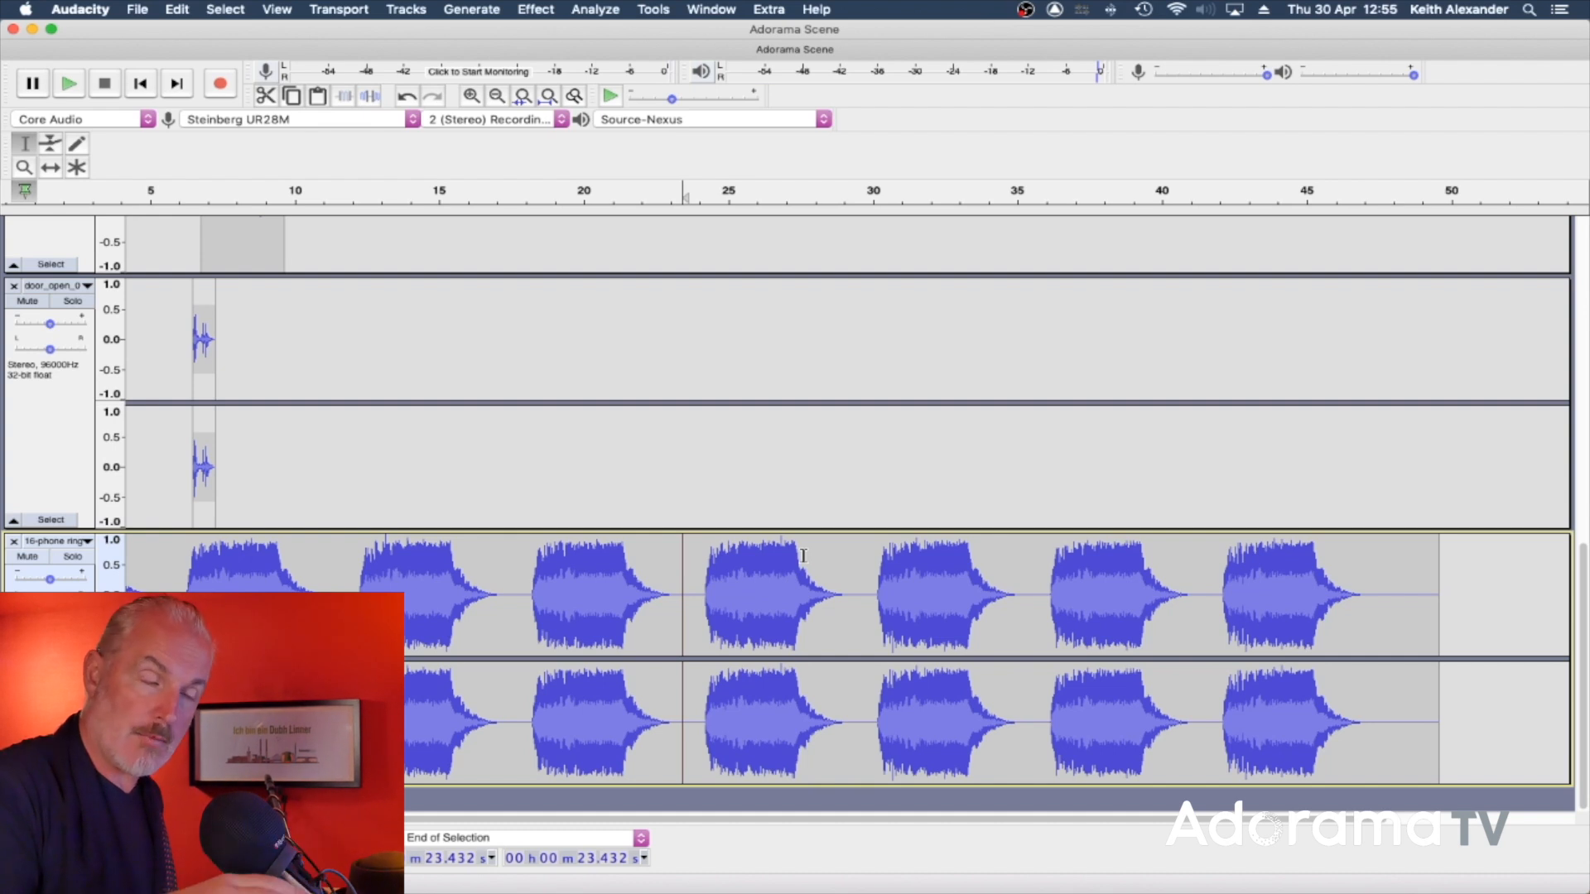
pyautogui.doubleClick(701, 586)
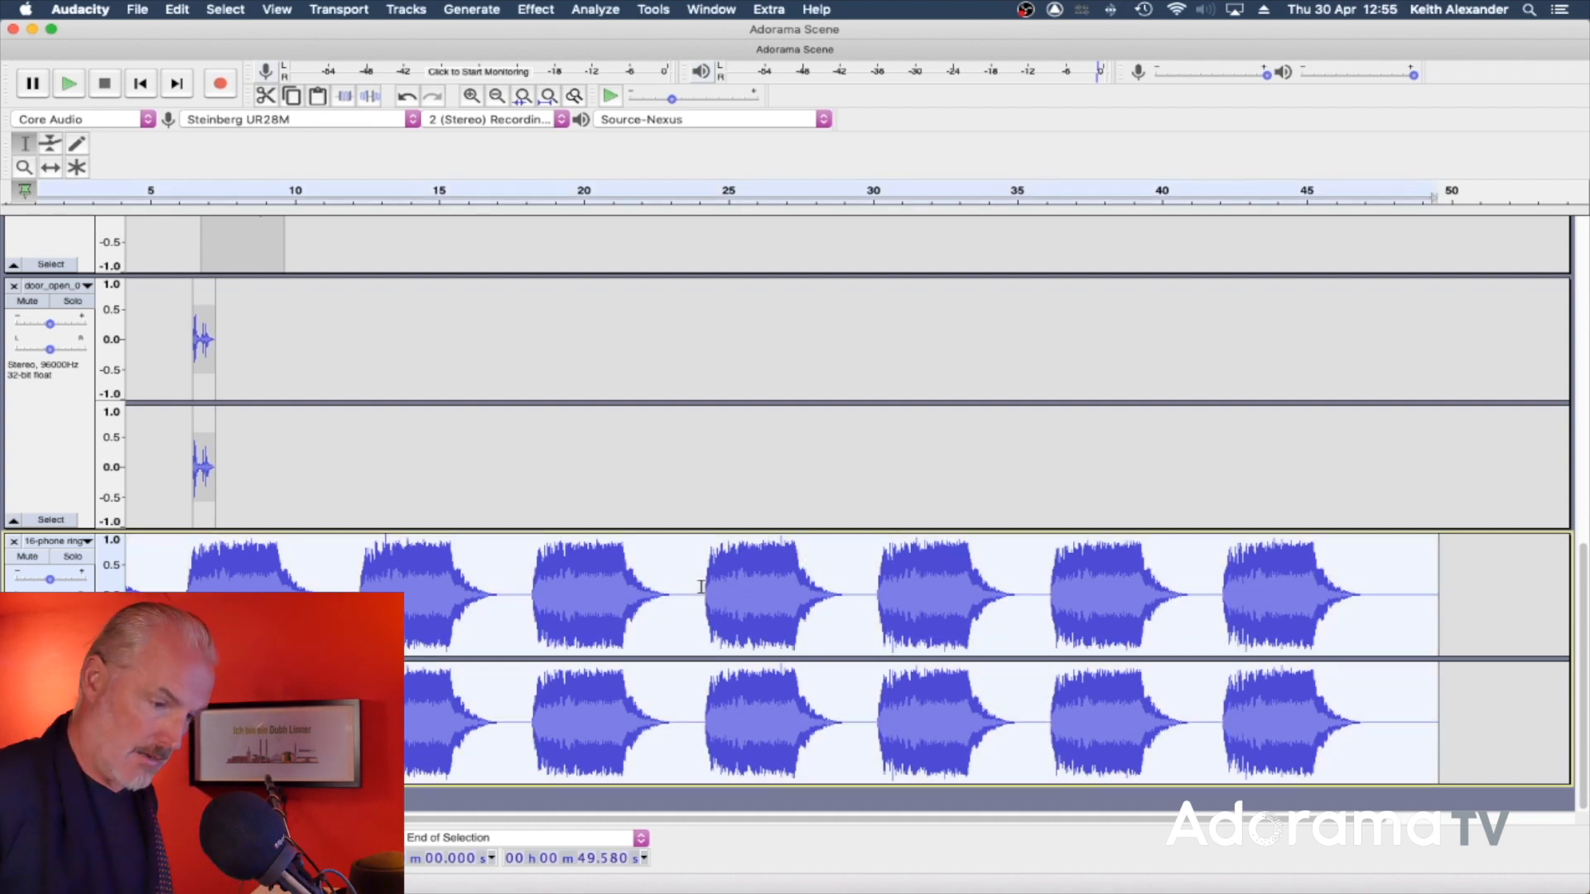
pyautogui.press('Delete')
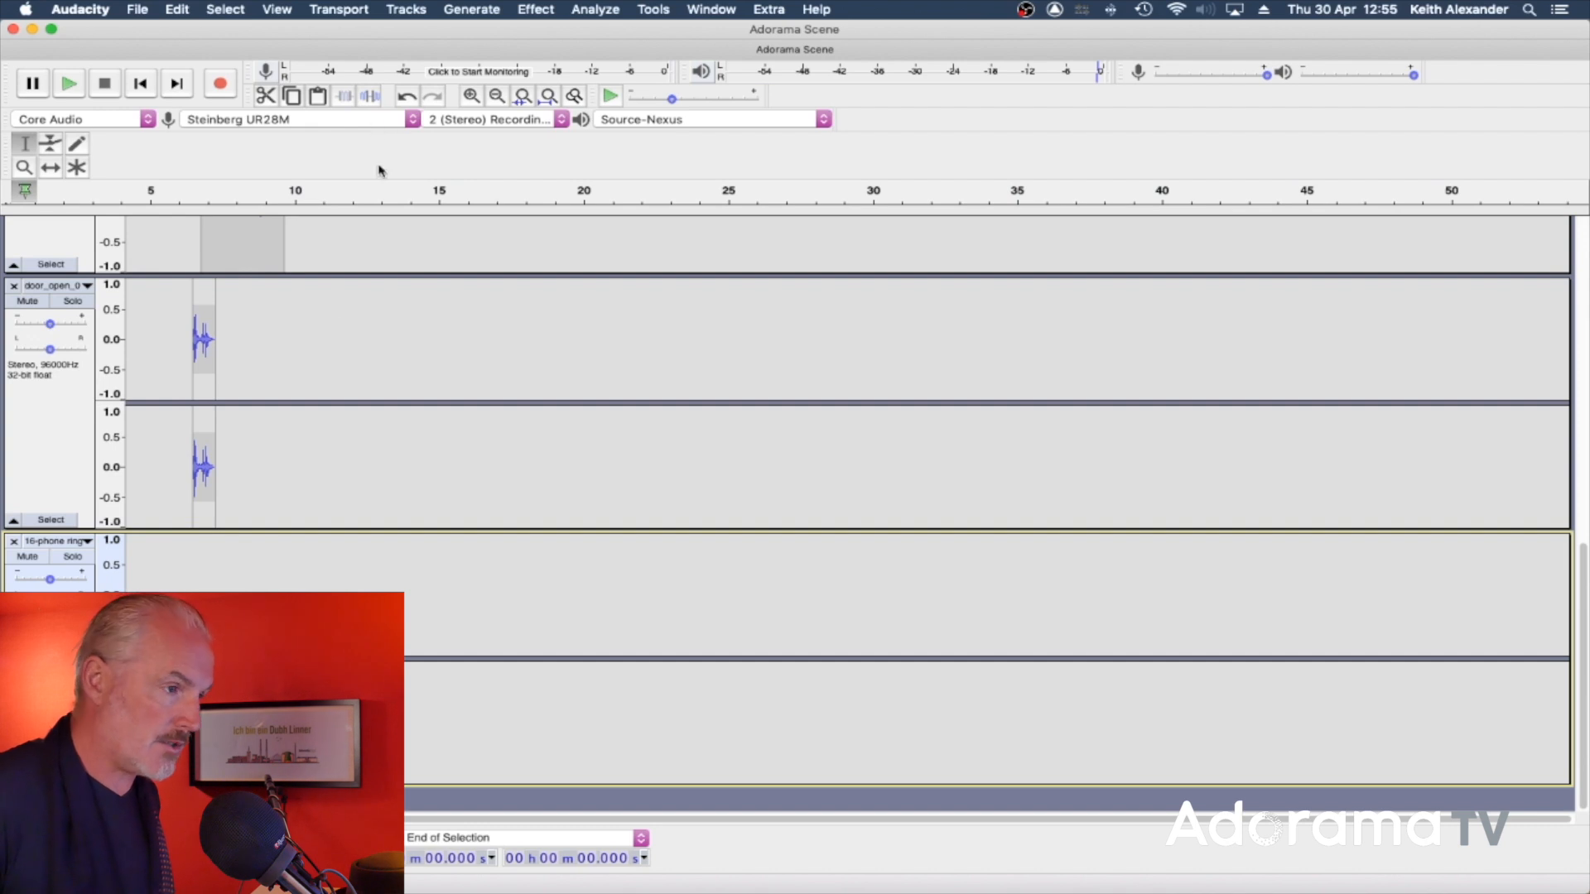
pyautogui.click(51, 544)
pyautogui.click(51, 544)
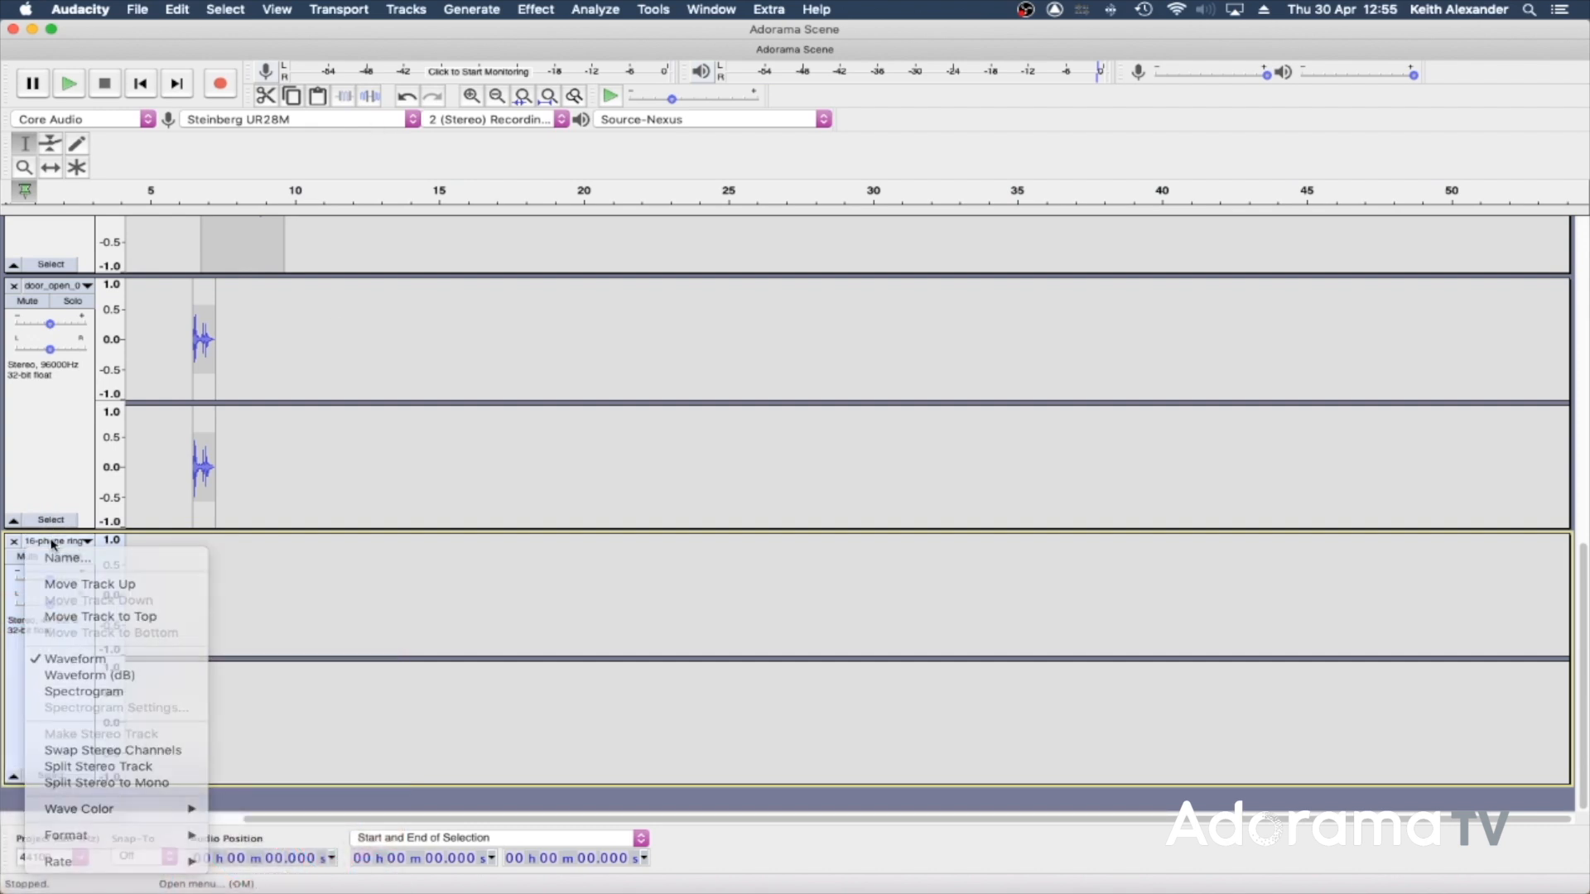
pyautogui.click(52, 544)
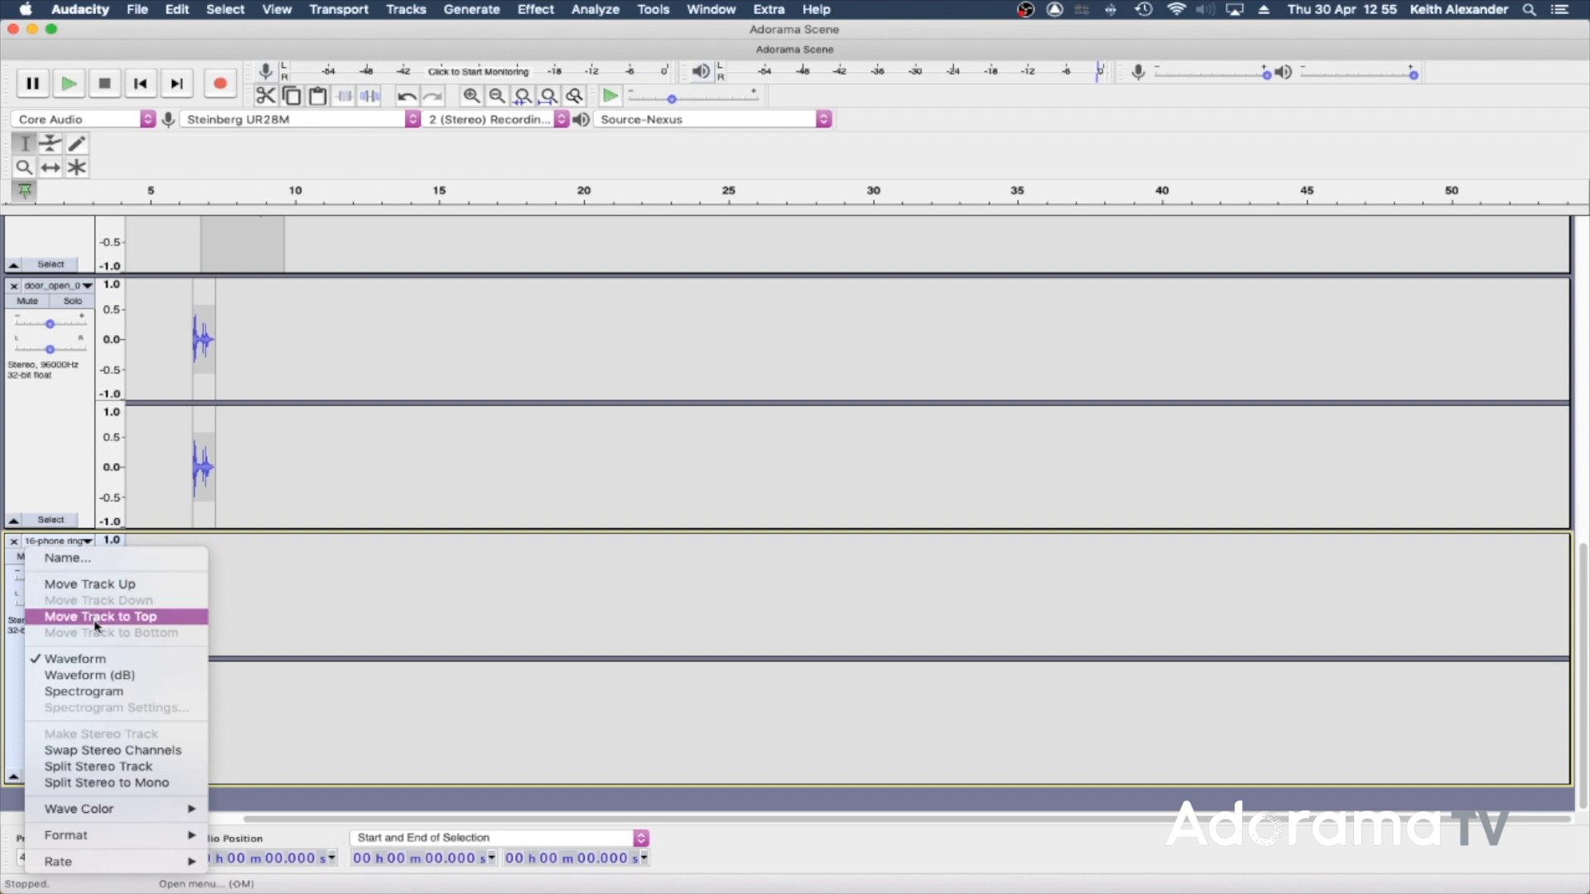
pyautogui.click(323, 748)
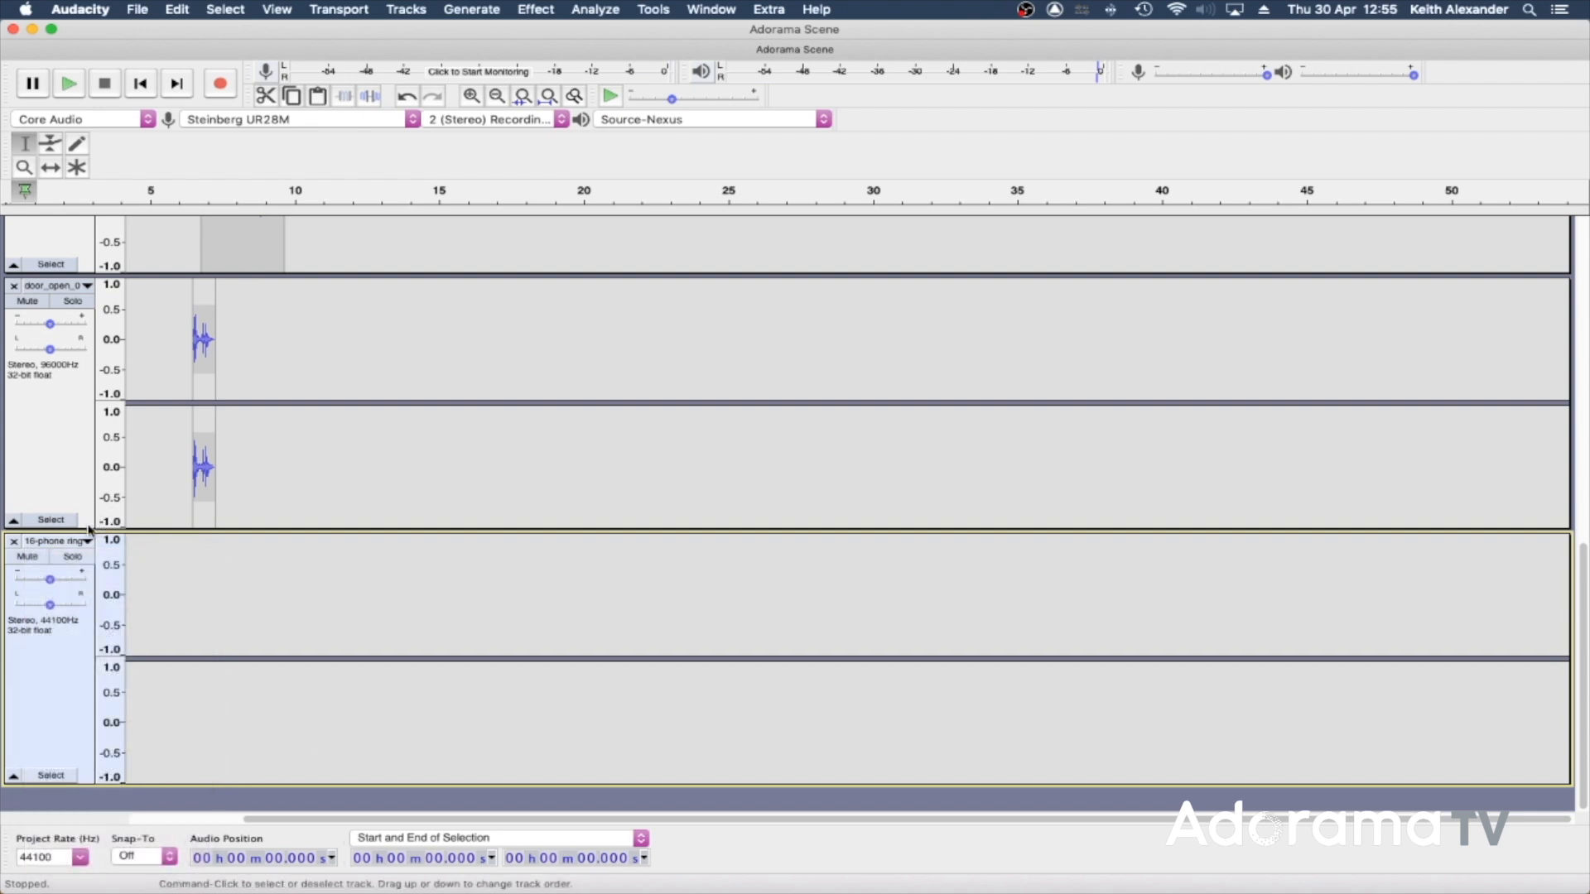
# Step: Reduce the display height of the door_open, hard-sole shoe and leather-shoe tracks to make them compact
pyautogui.moveTo(88, 531); pyautogui.dragTo(90, 354)
pyautogui.scroll(8, 568, 440)
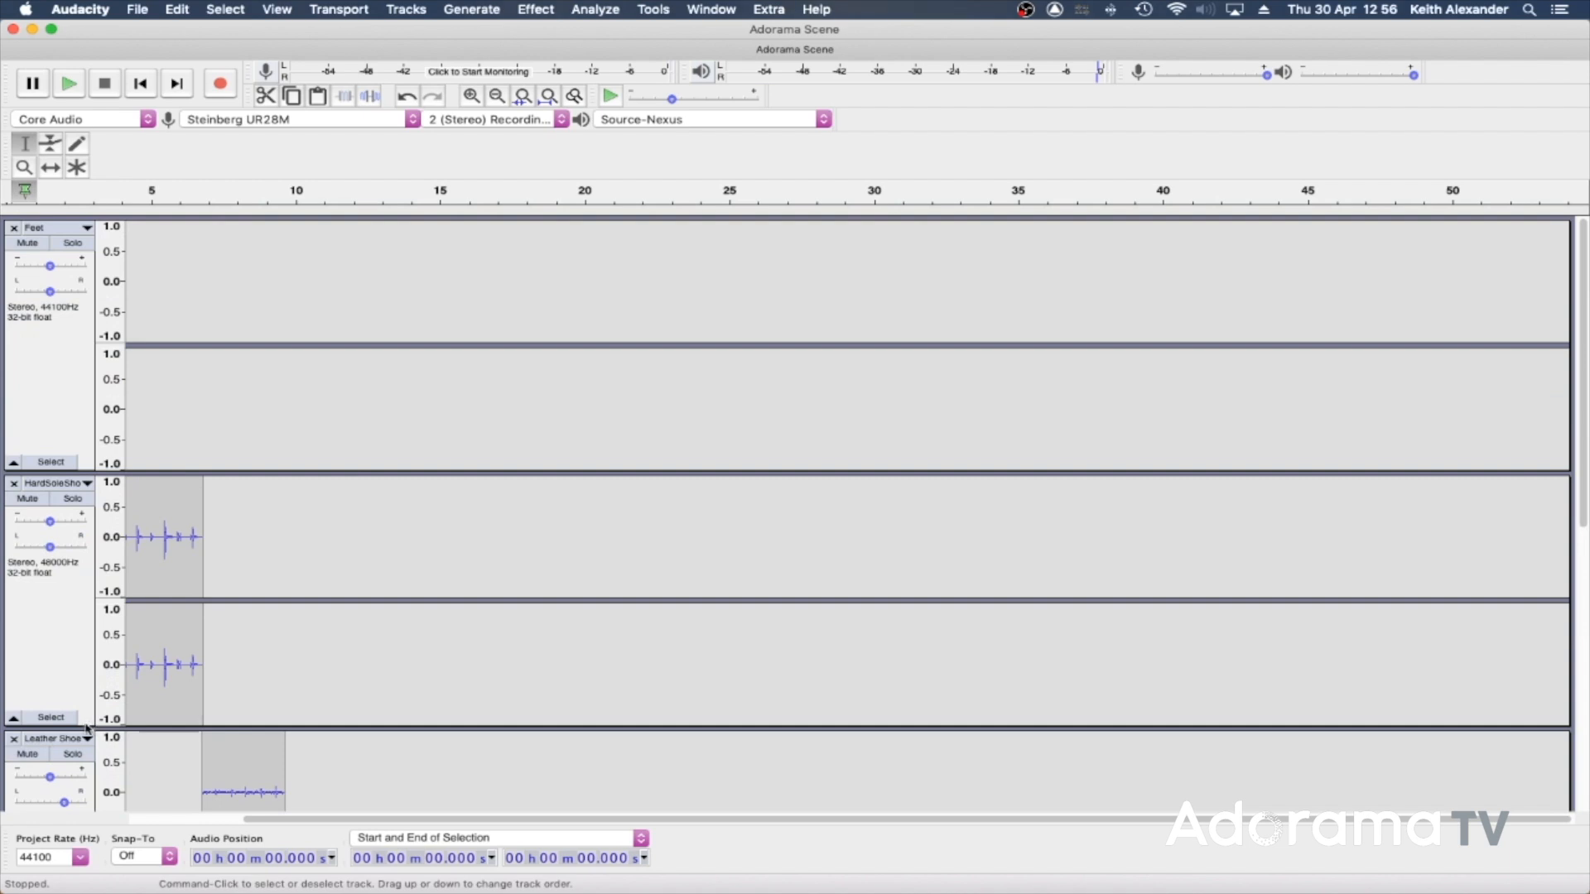
pyautogui.moveTo(87, 728); pyautogui.dragTo(86, 560)
pyautogui.scroll(-10, 395, 729)
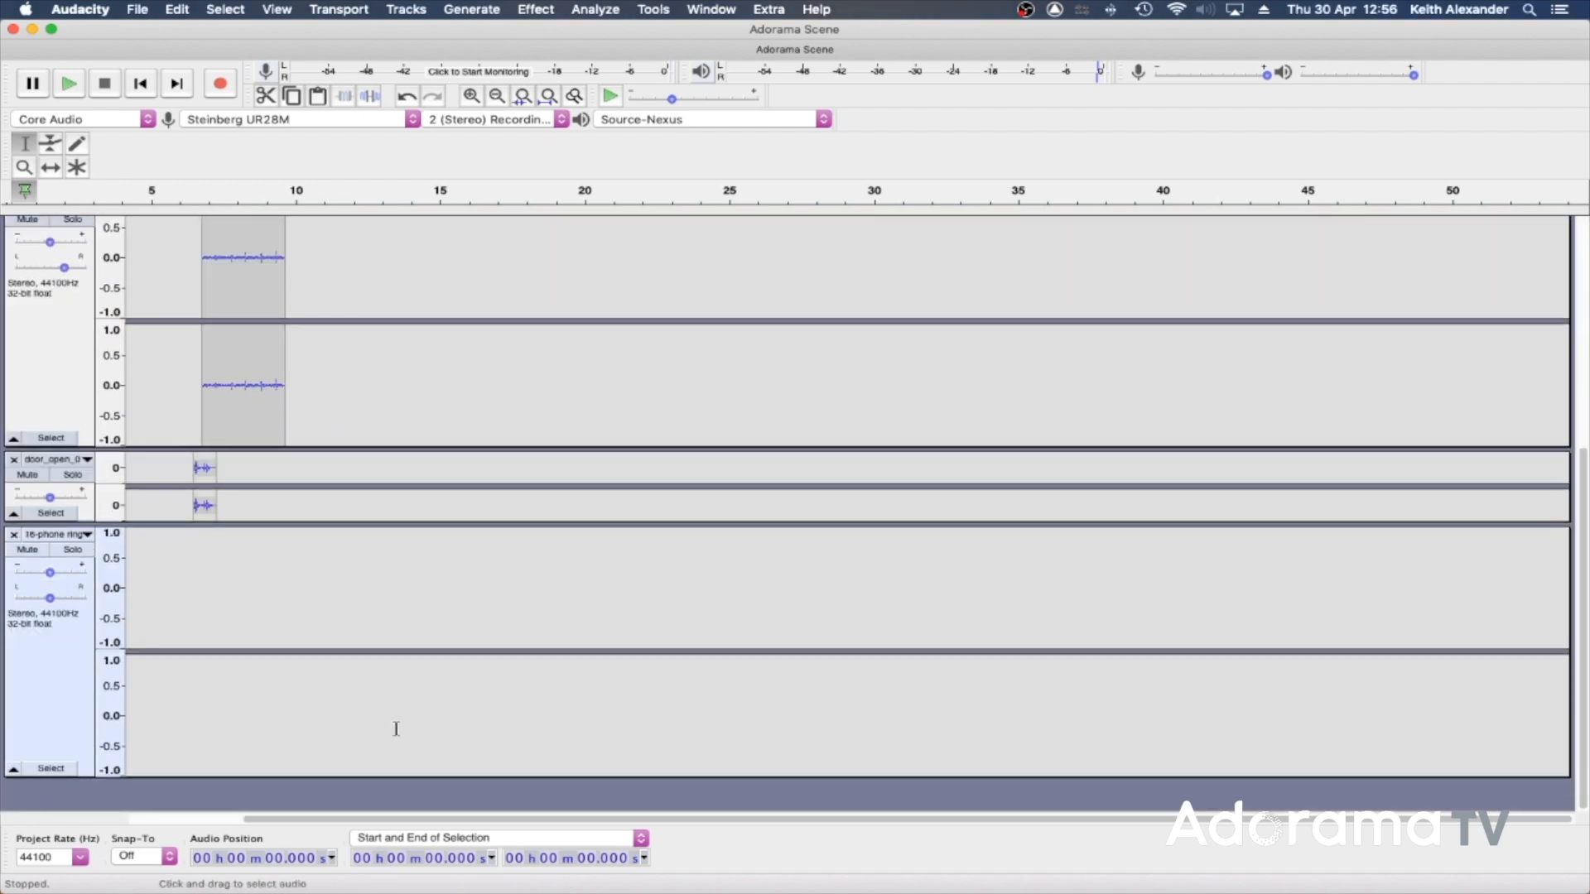
pyautogui.click(86, 446)
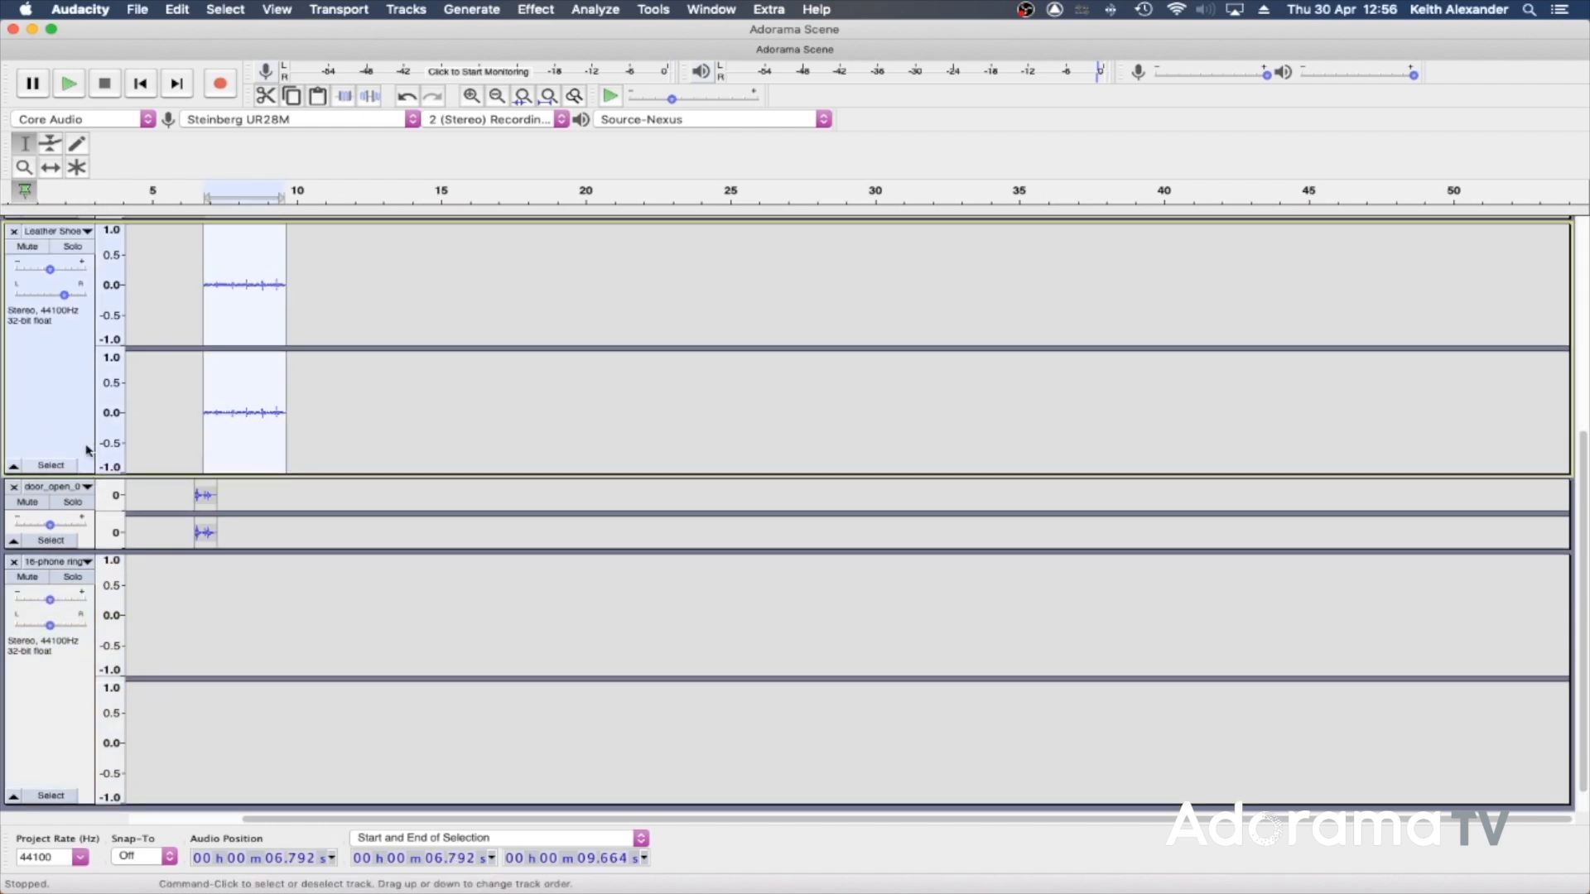
pyautogui.moveTo(88, 475); pyautogui.dragTo(75, 307)
# Step: Remove the empty 16-phone ringing track from the project
pyautogui.click(67, 674)
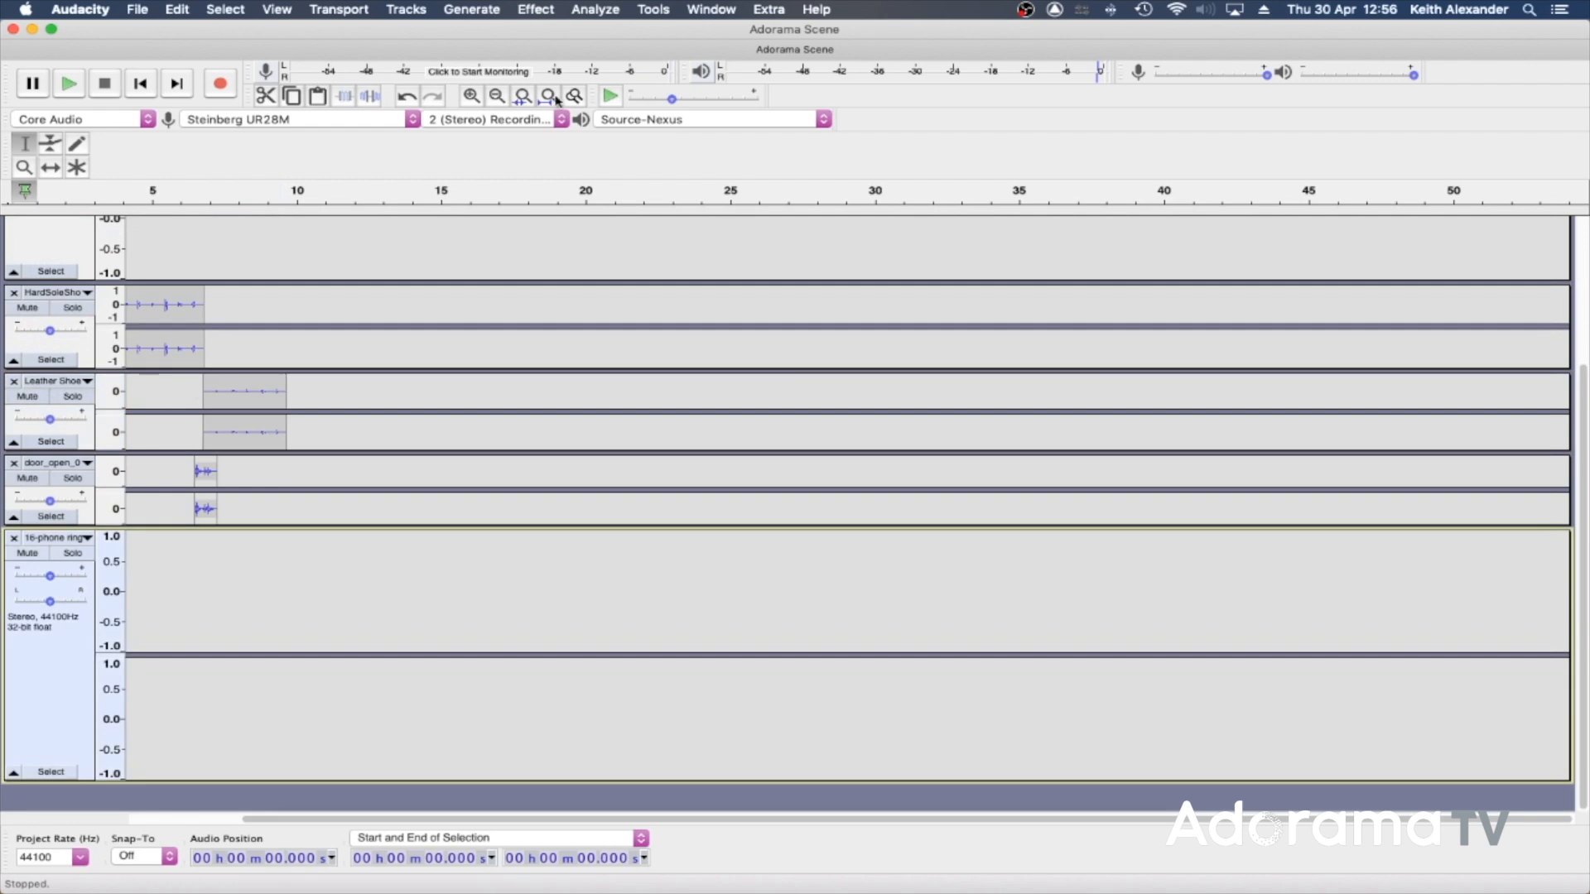
pyautogui.click(420, 11)
pyautogui.moveTo(423, 33)
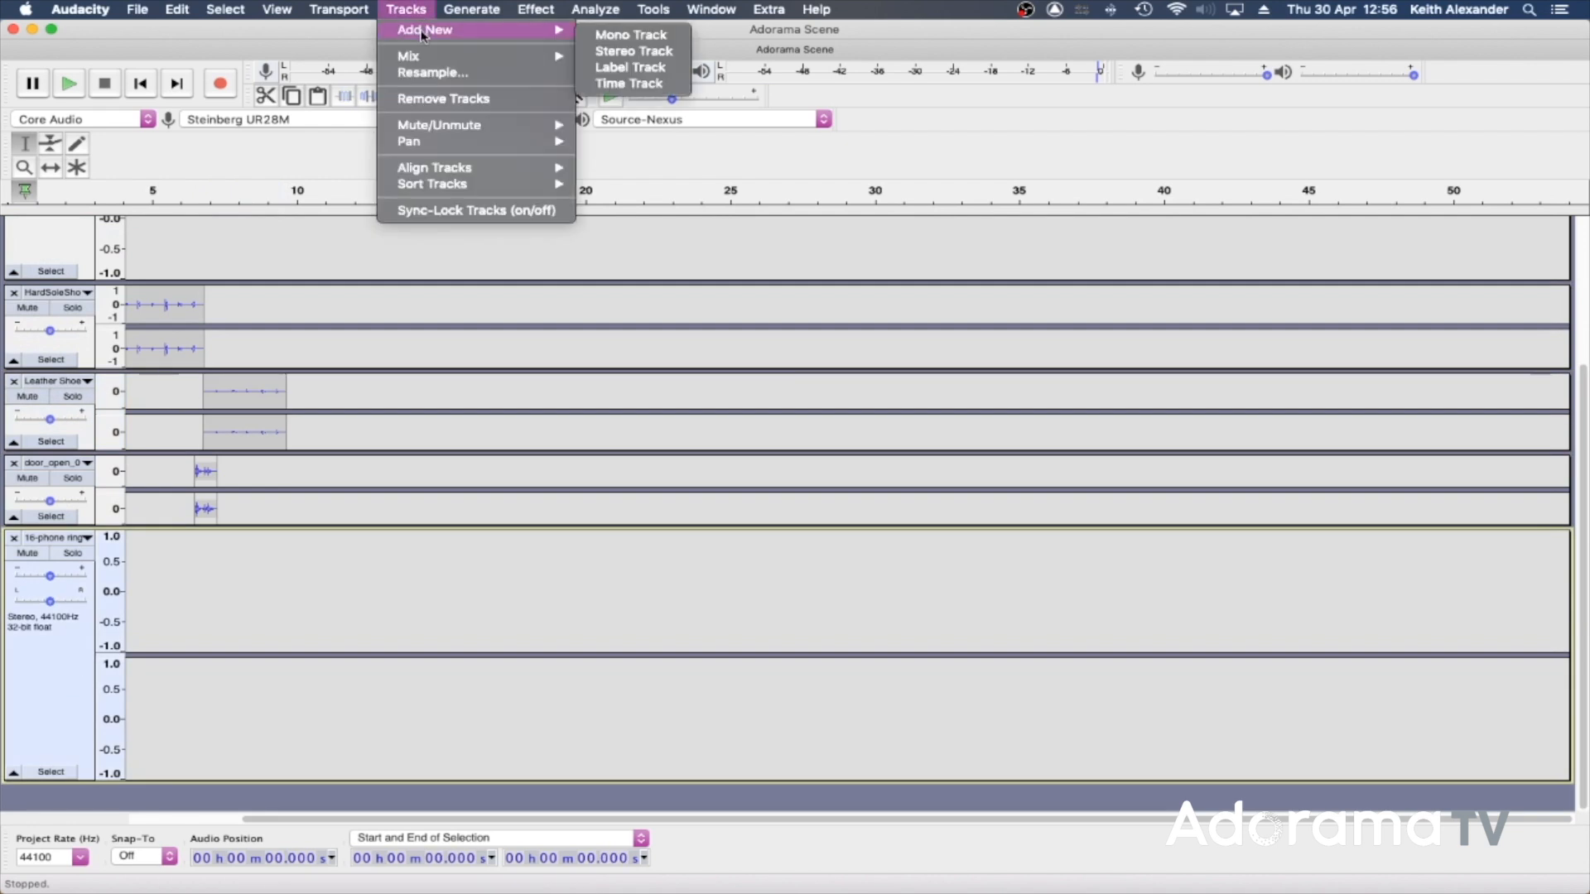
pyautogui.click(411, 100)
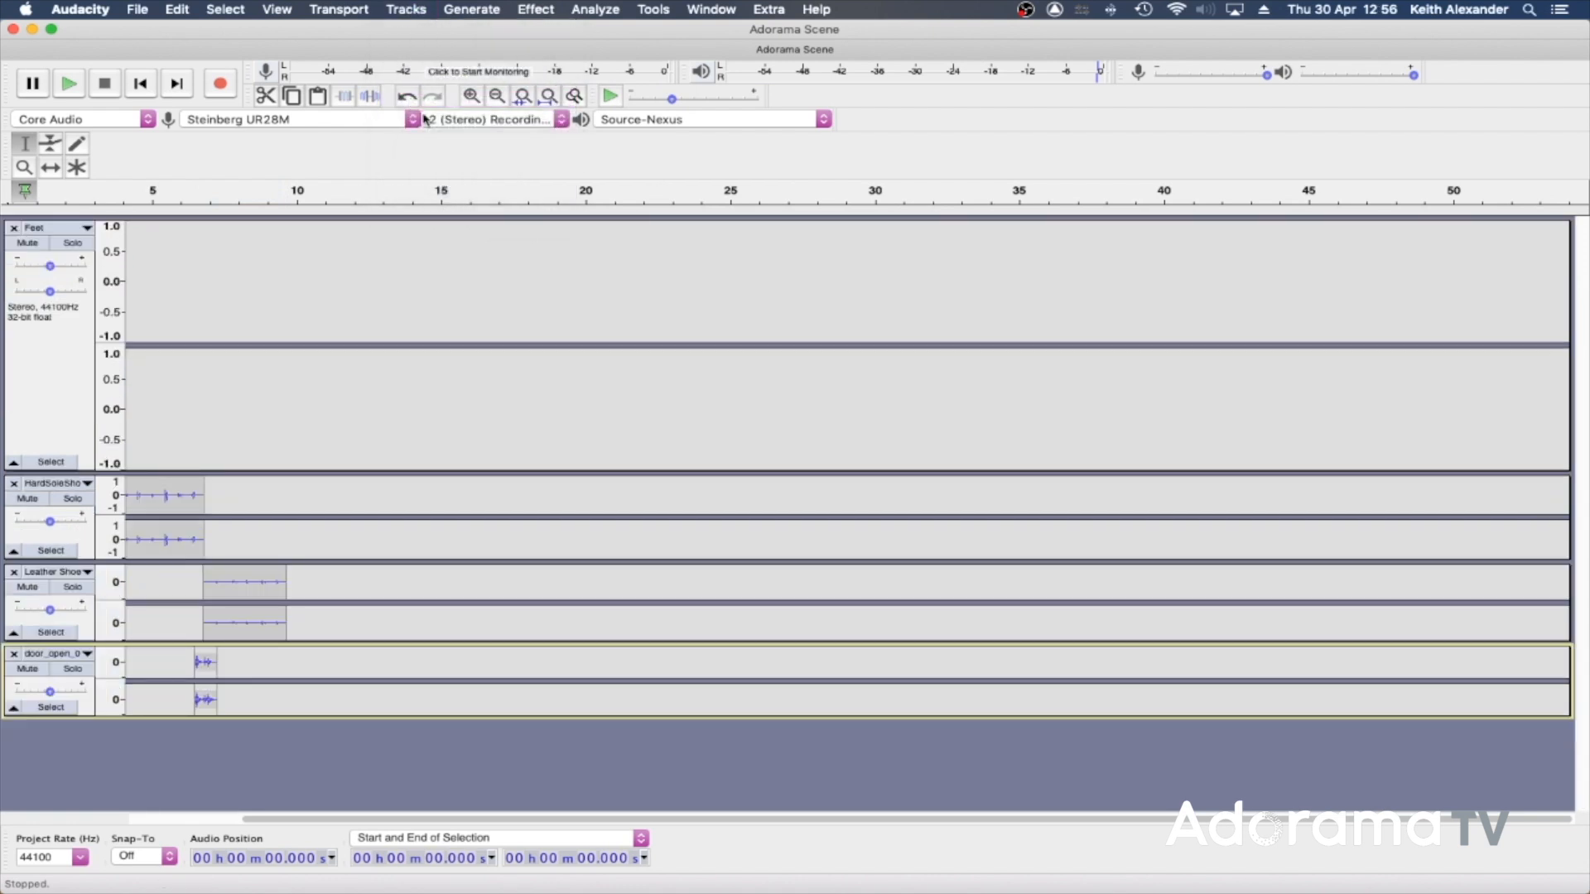
# Step: Remove the empty Feet track above the hard-sole shoe track
pyautogui.click(74, 229)
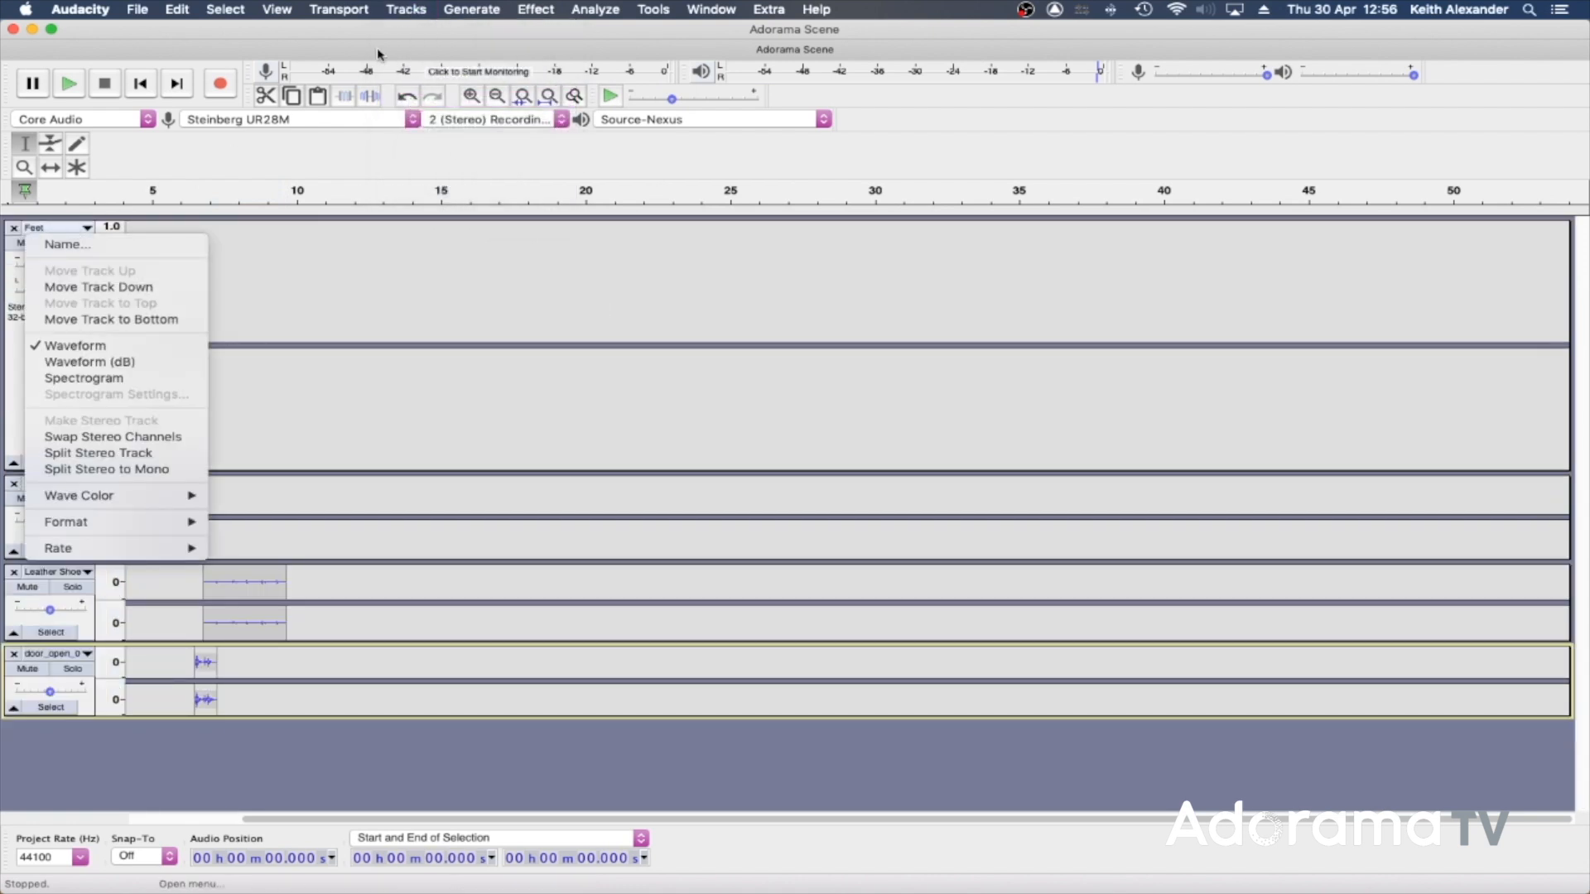
pyautogui.click(298, 412)
pyautogui.click(24, 400)
pyautogui.click(405, 10)
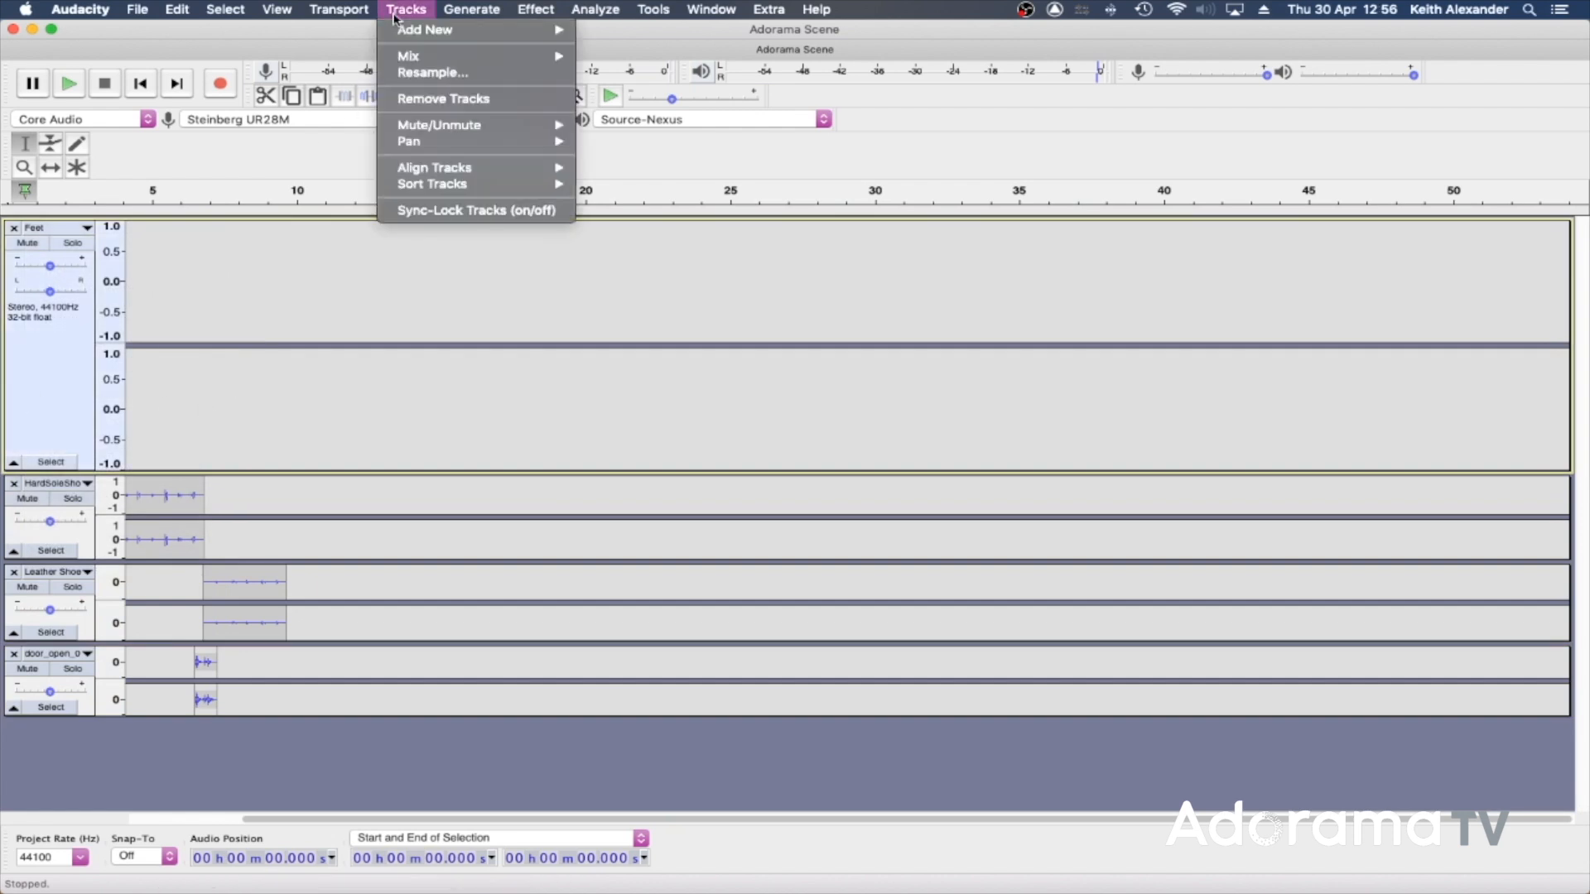
pyautogui.click(408, 100)
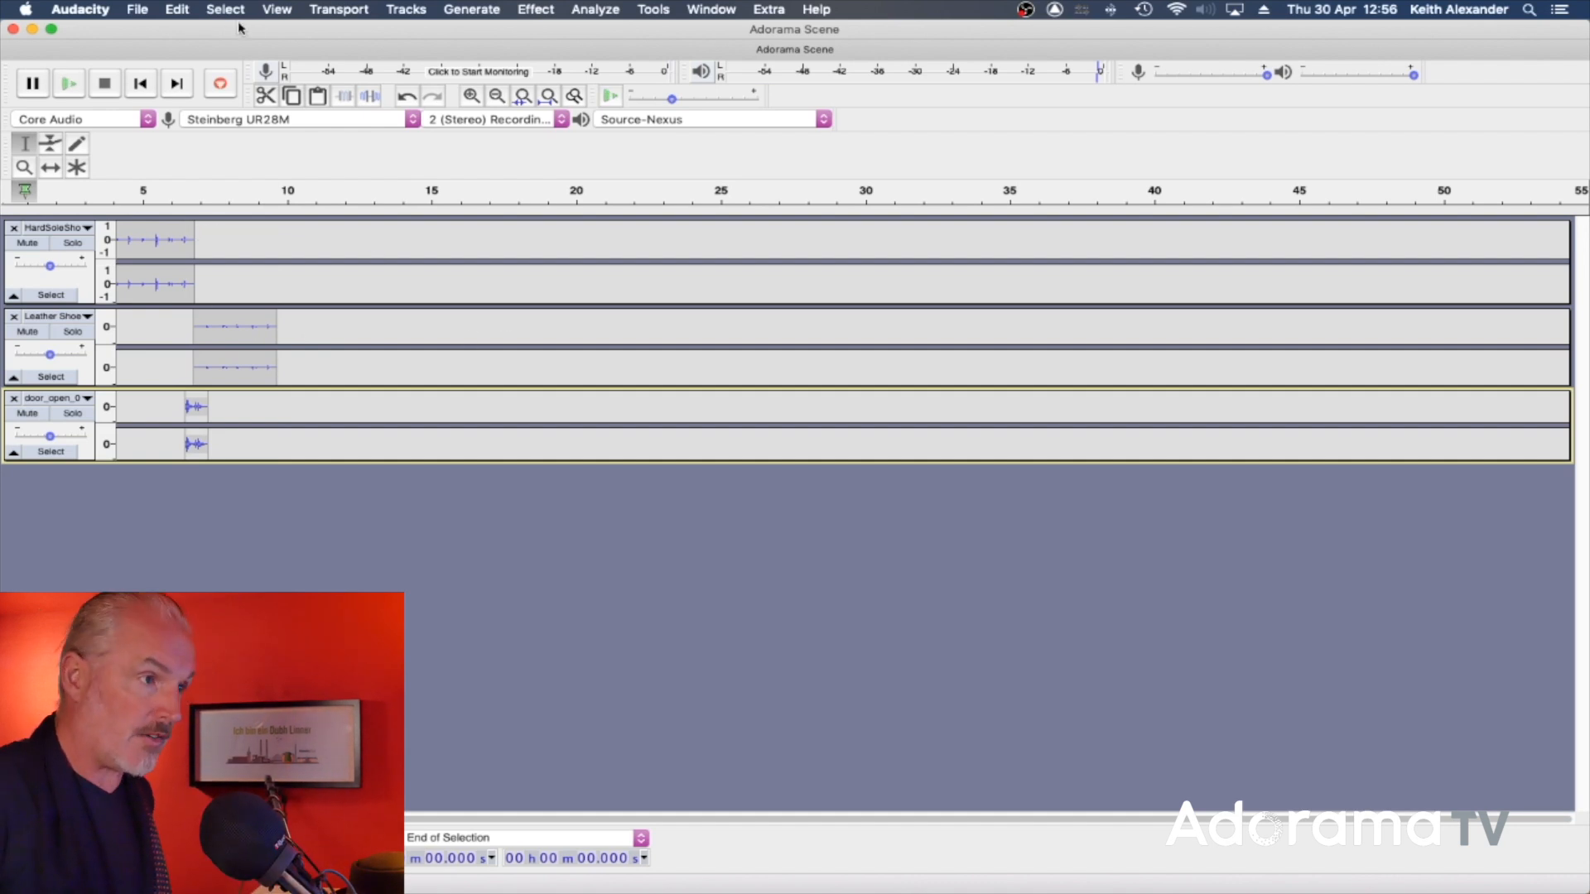
# Step: Search the SFX folder for "phone" and import the Car Phone - Dialing sound into the project
pyautogui.press('shift+super+i')
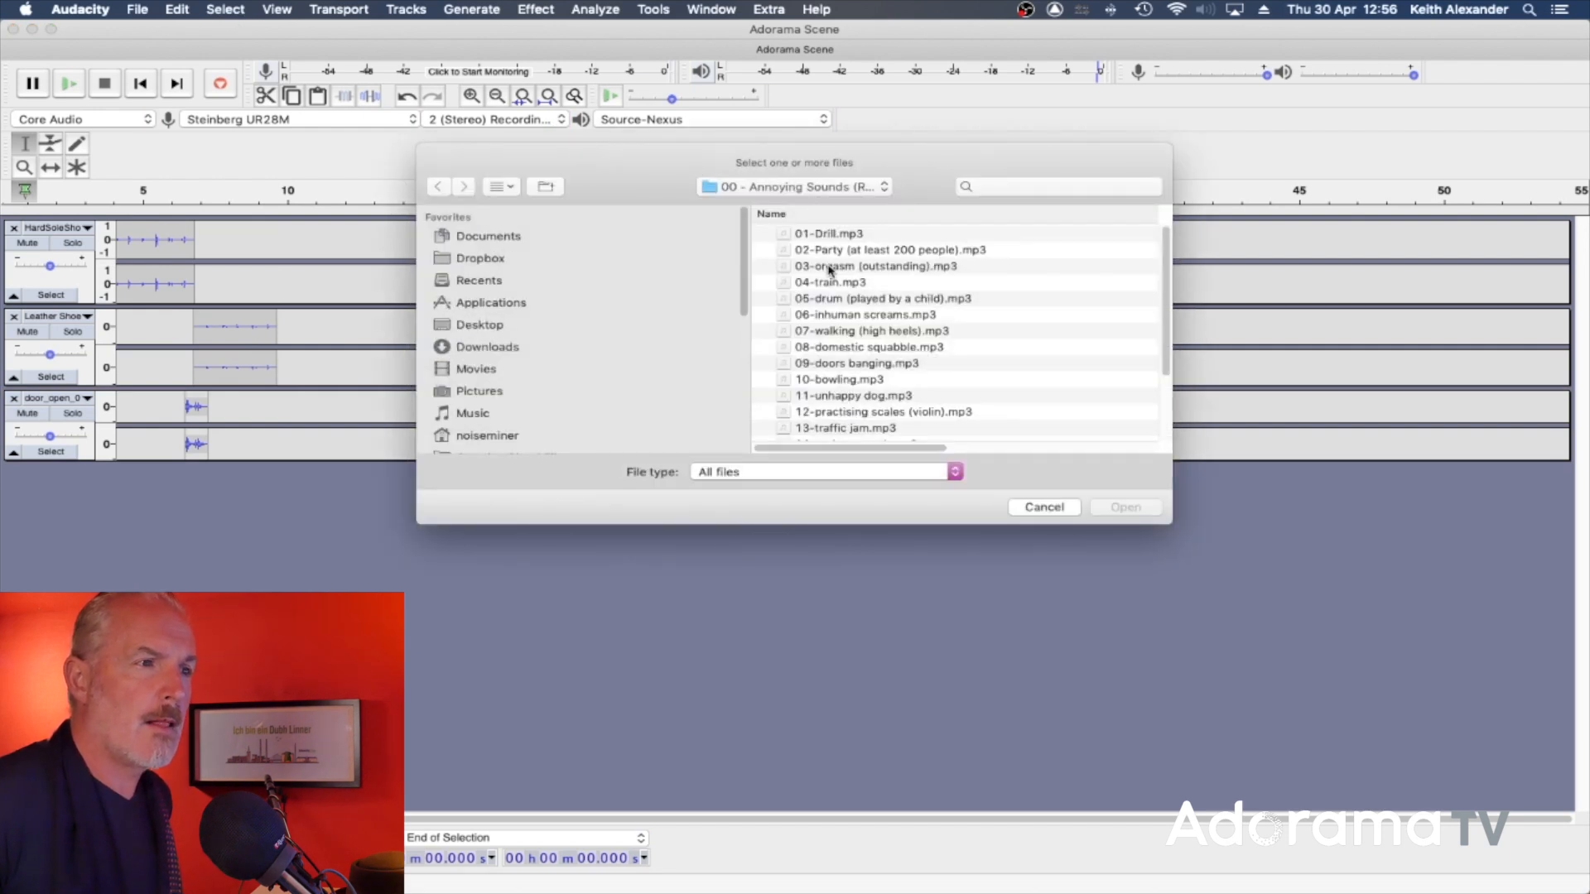
pyautogui.click(793, 192)
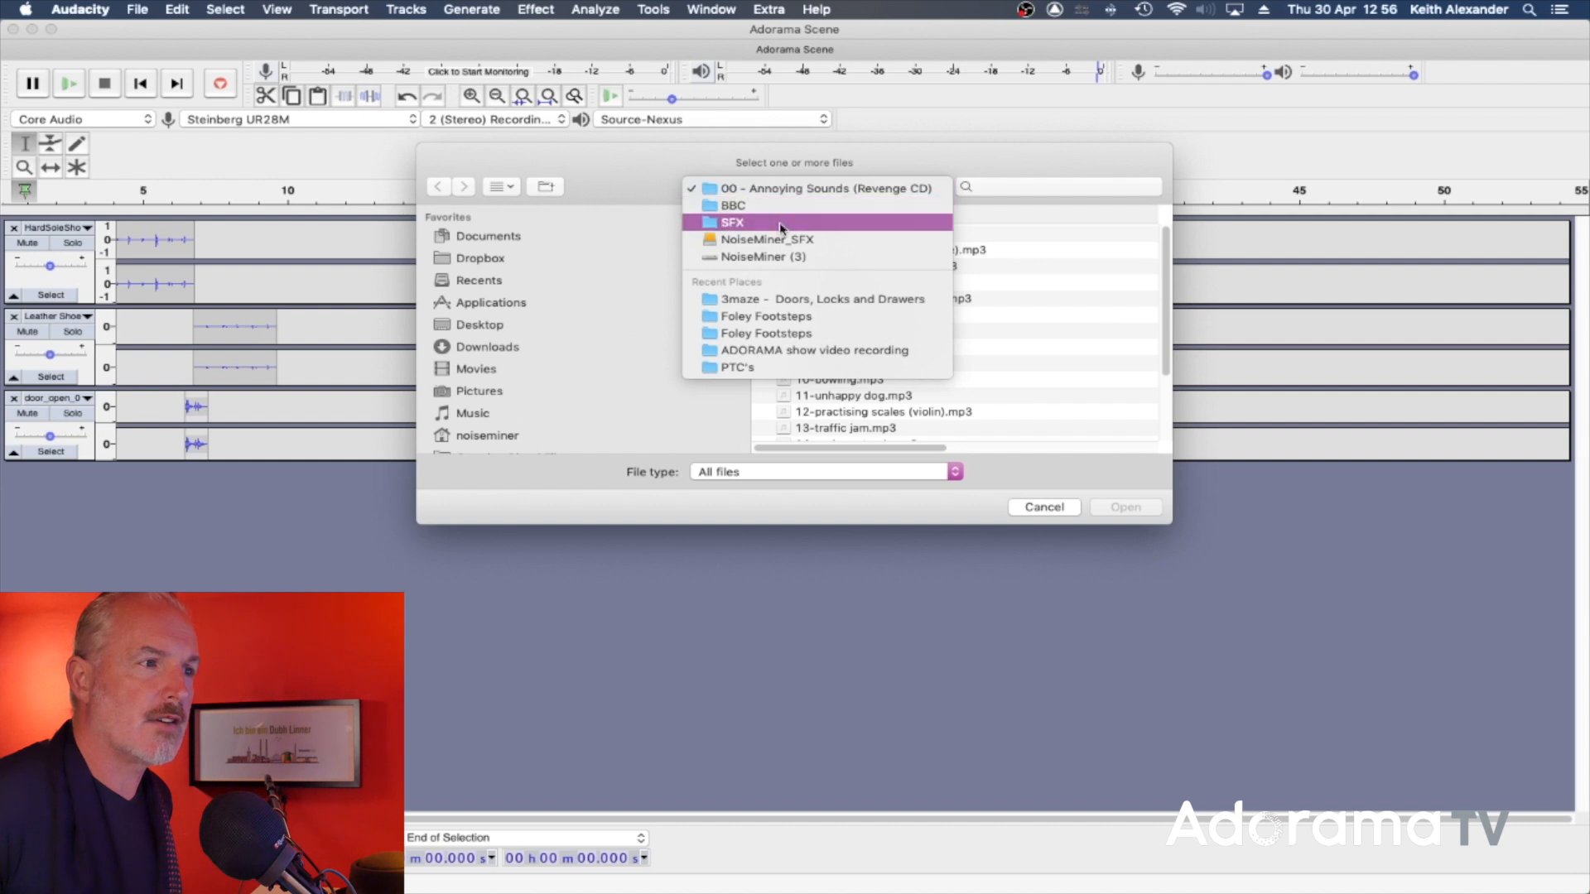
pyautogui.click(781, 225)
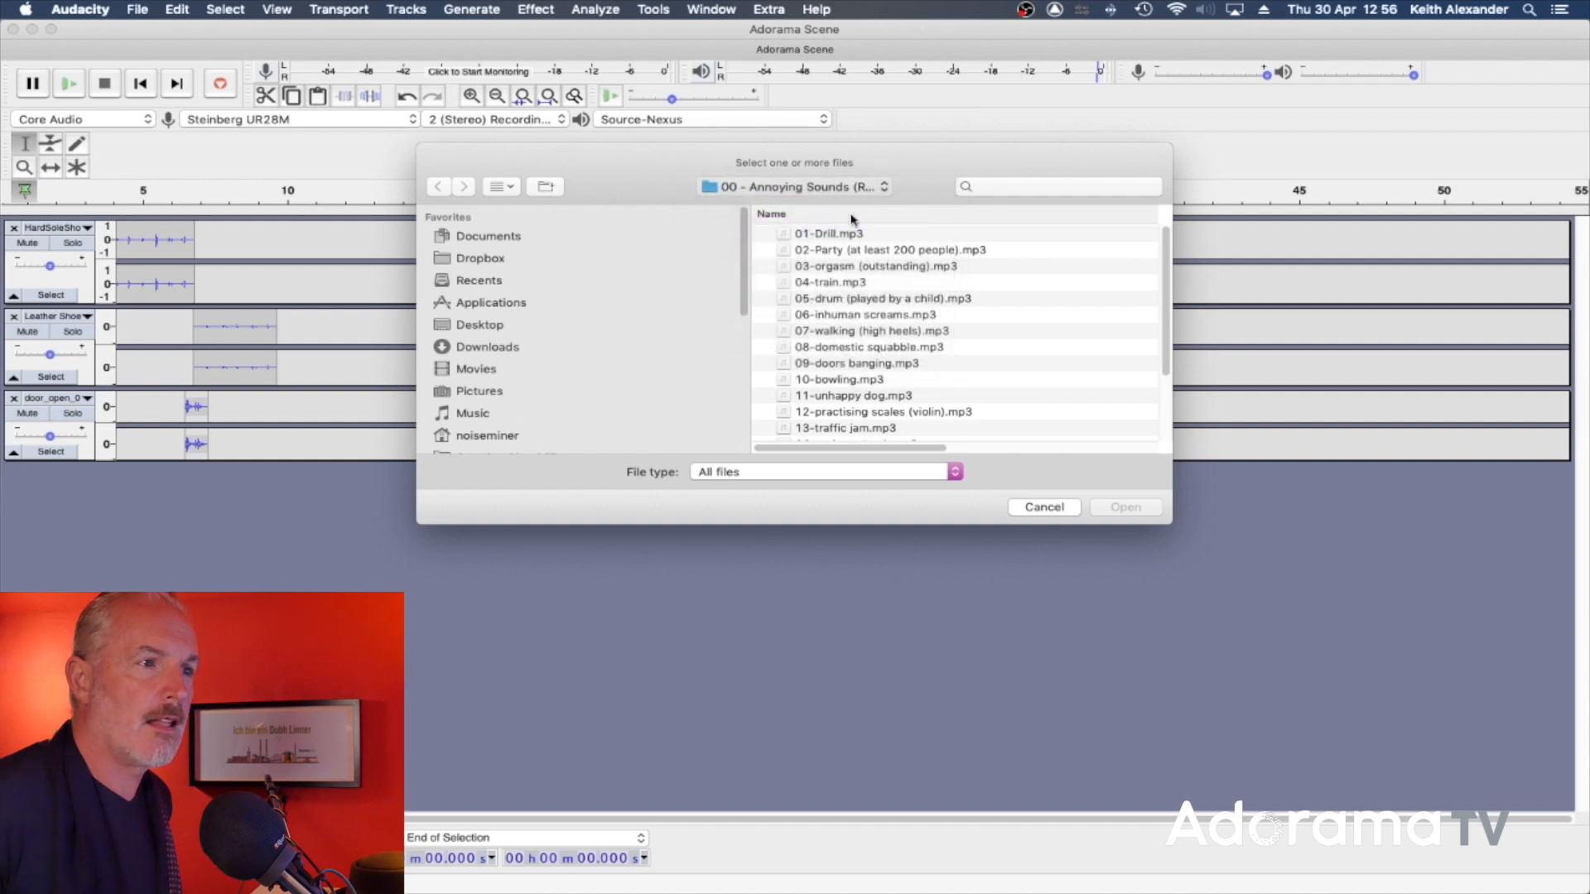
pyautogui.click(1004, 186)
pyautogui.write('phone')
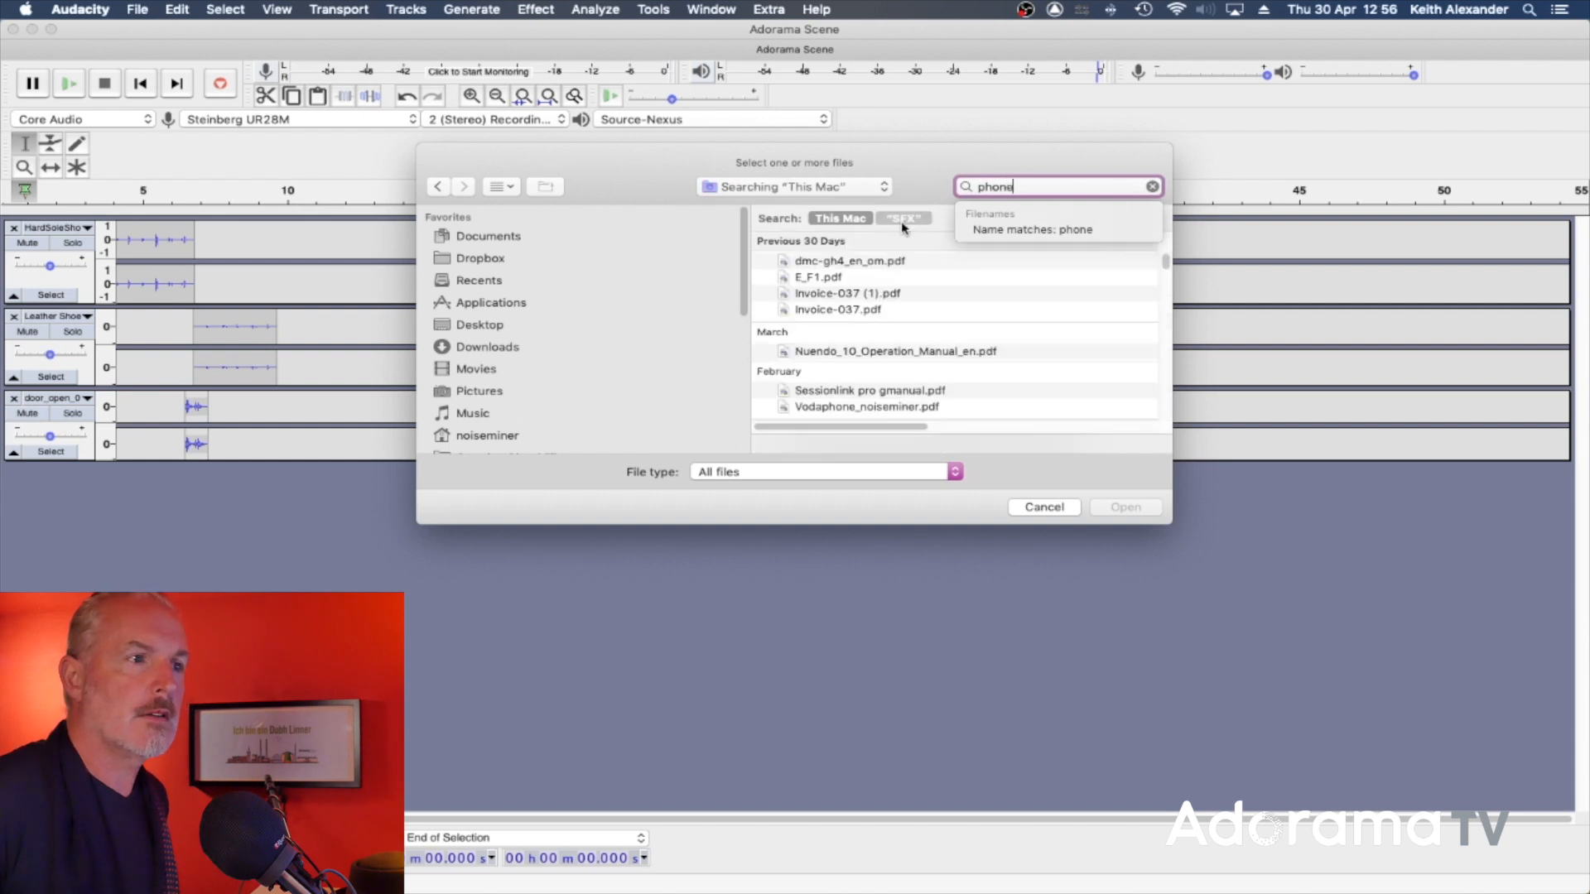
pyautogui.click(902, 217)
pyautogui.scroll(-10, 952, 352)
pyautogui.scroll(-6, 952, 352)
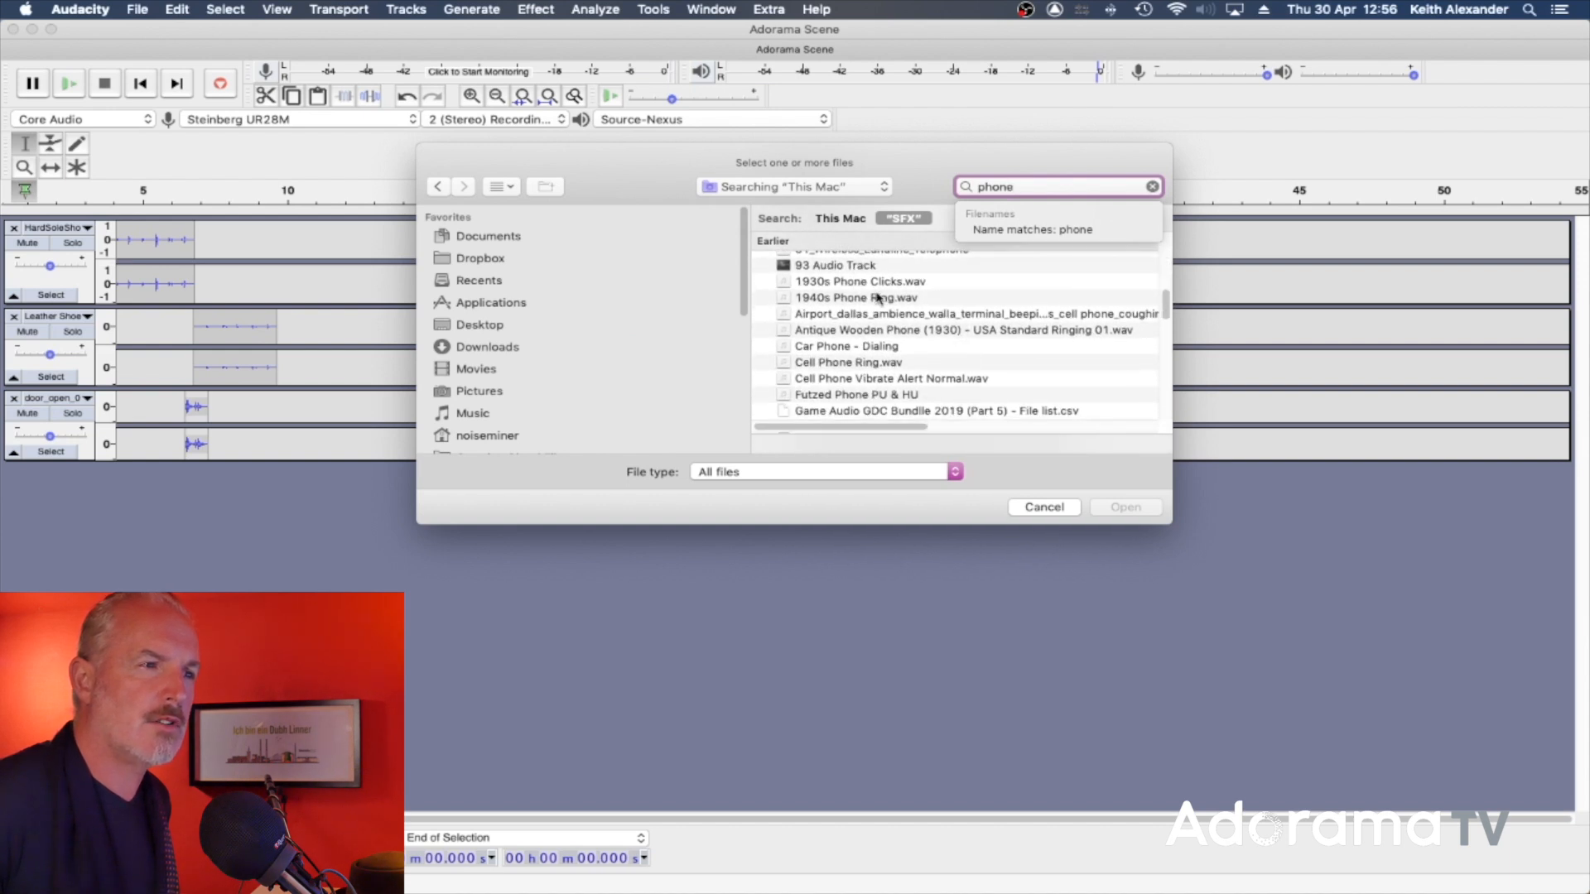
pyautogui.click(864, 348)
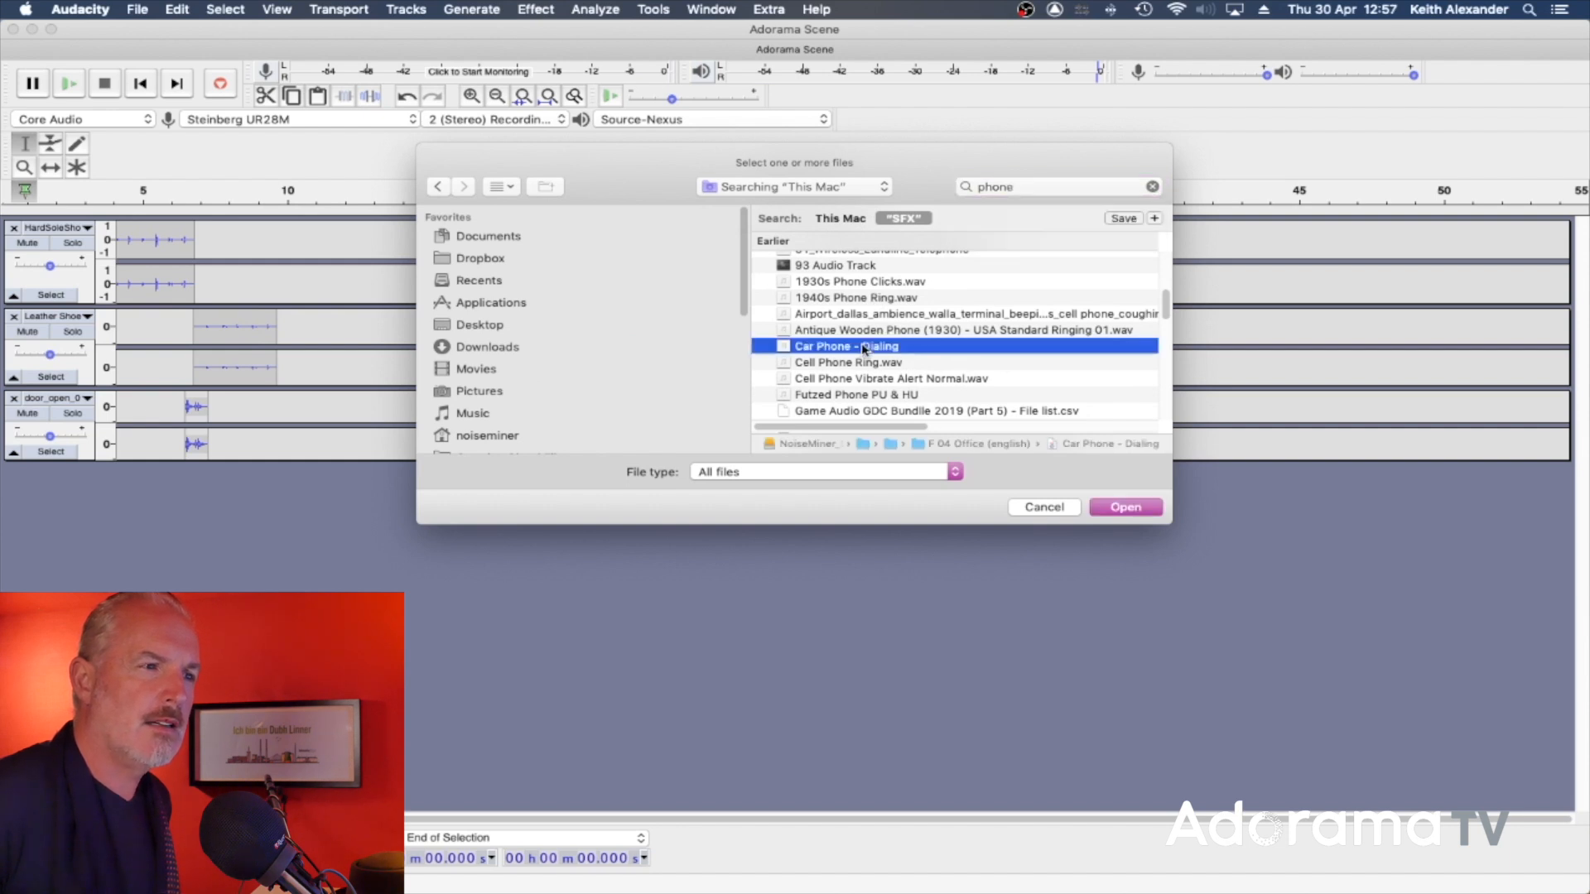
pyautogui.doubleClick(863, 347)
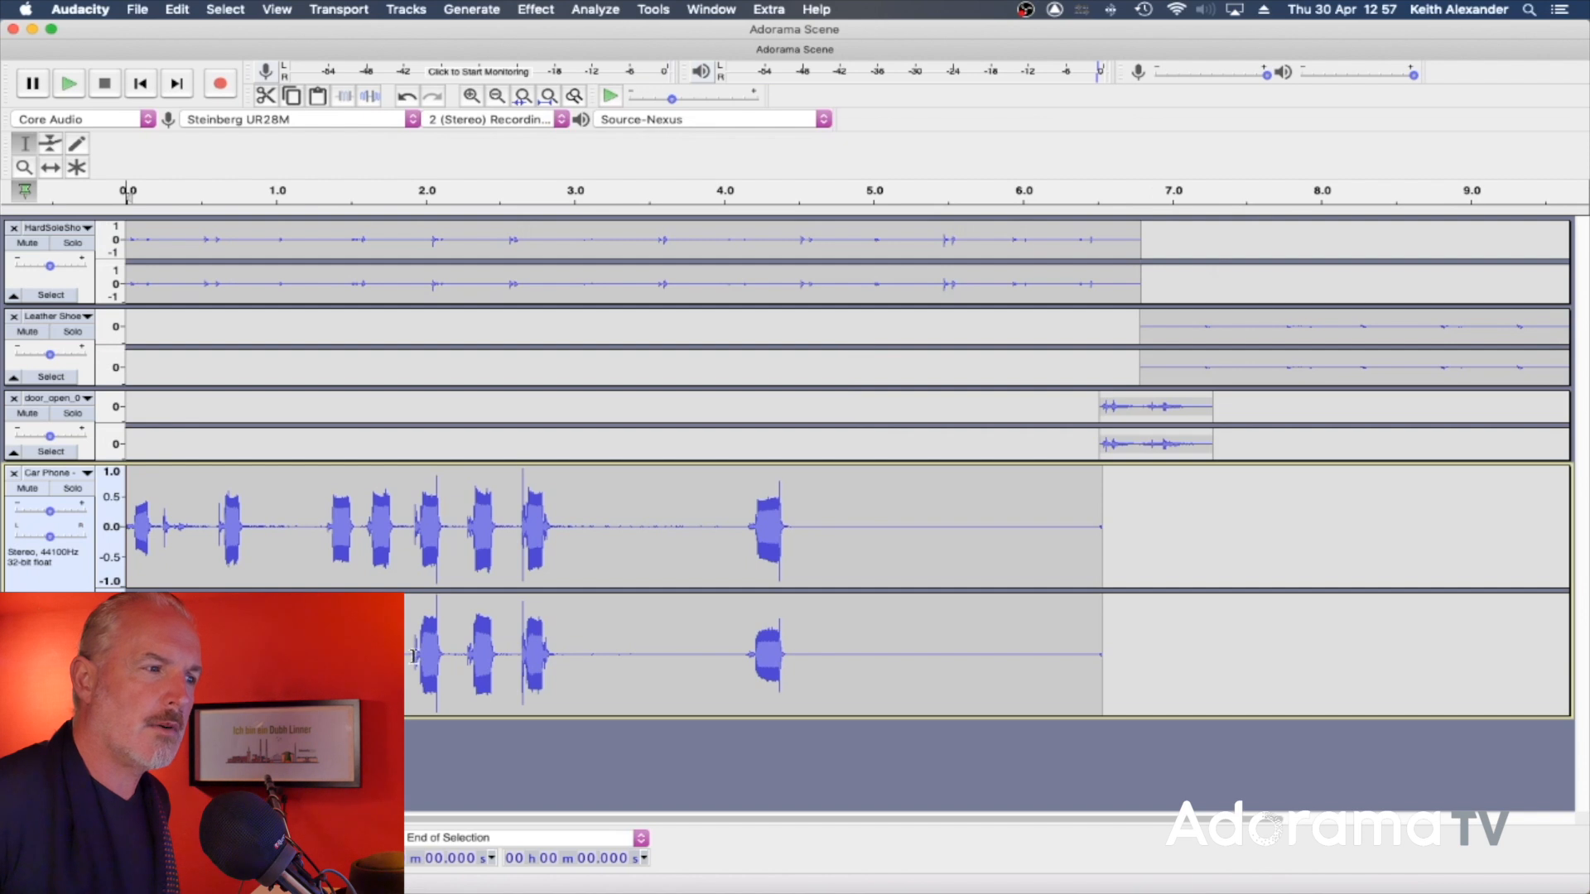
# Step: Shift the car-phone dialing clip later on its track so it starts at about 10.06 s, after the leather-shoe footsteps
pyautogui.click(51, 168)
pyautogui.moveTo(536, 681); pyautogui.dragTo(1532, 667)
pyautogui.press('space')
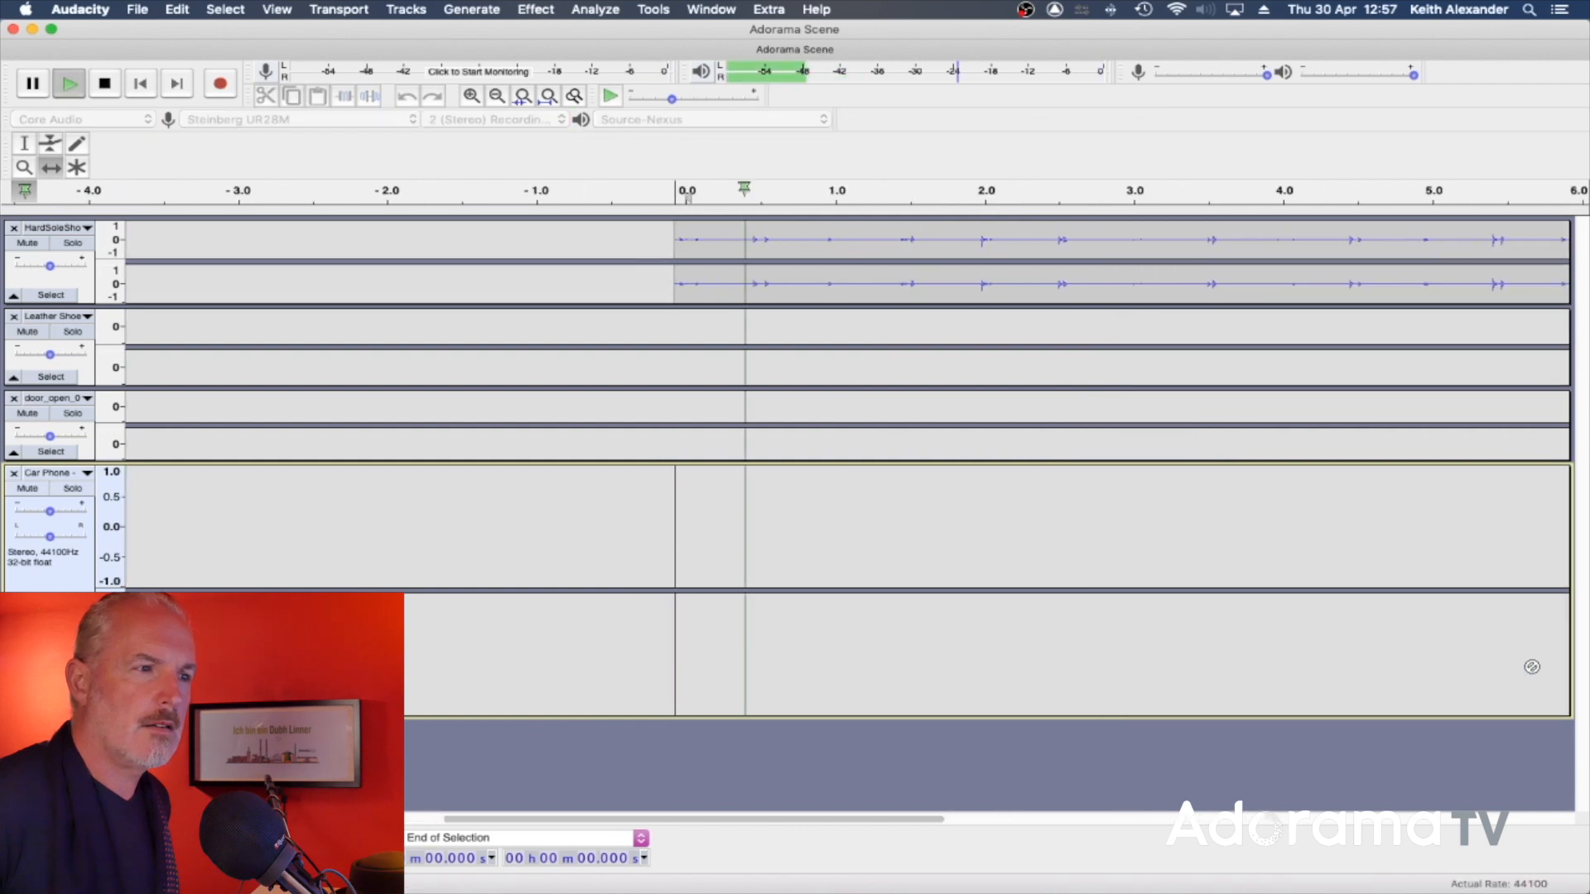
pyautogui.press('space')
pyautogui.hscroll(3, 1258, 582)
pyautogui.hscroll(10, 1258, 582)
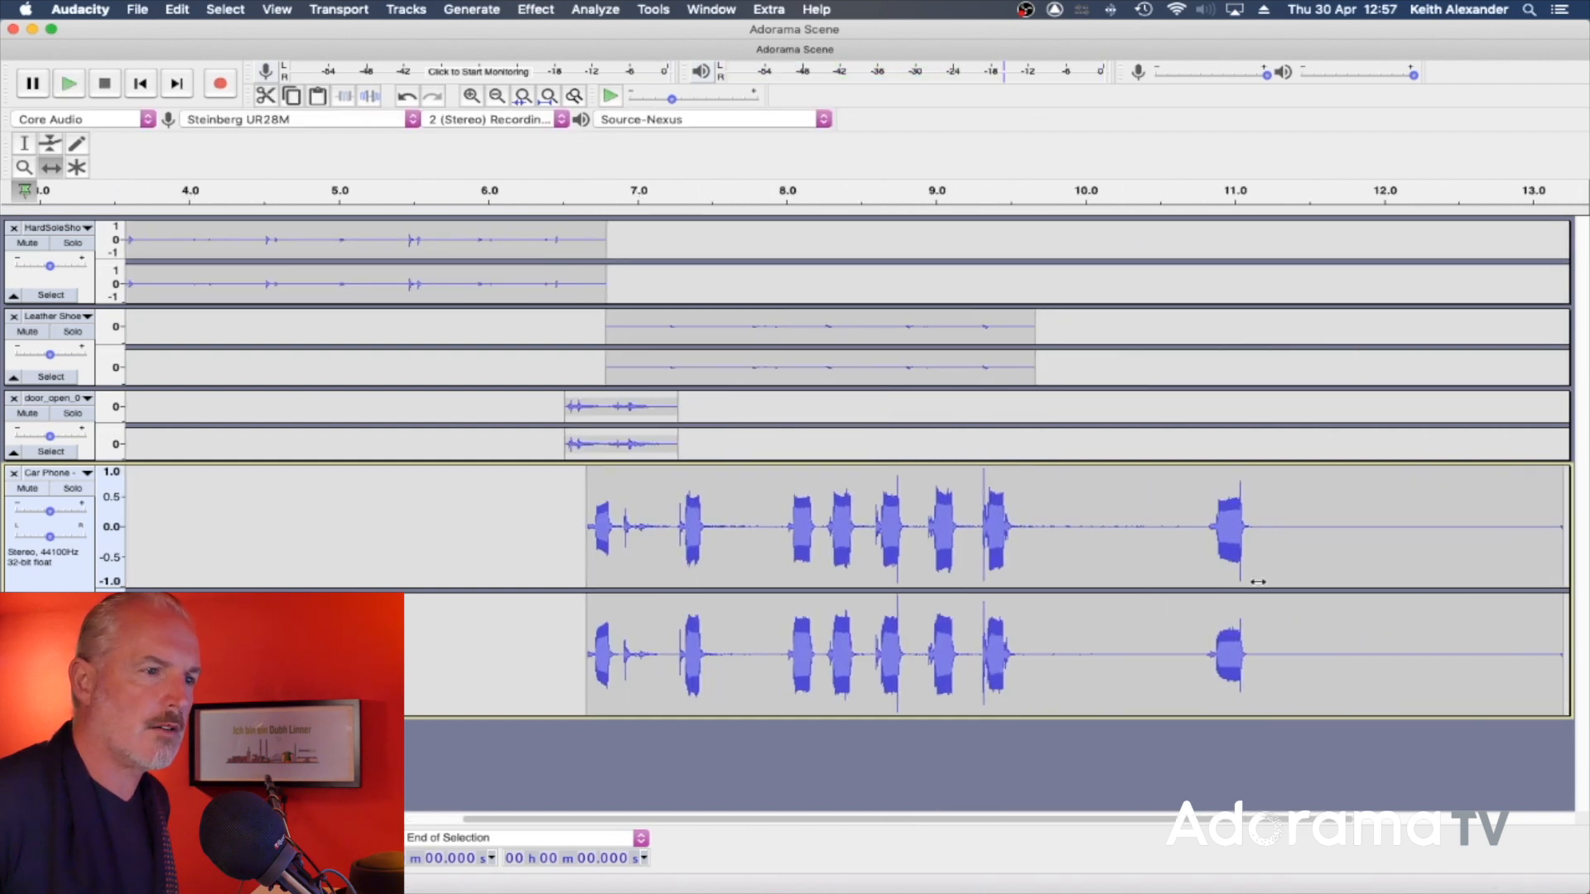
pyautogui.moveTo(899, 635); pyautogui.dragTo(1406, 646)
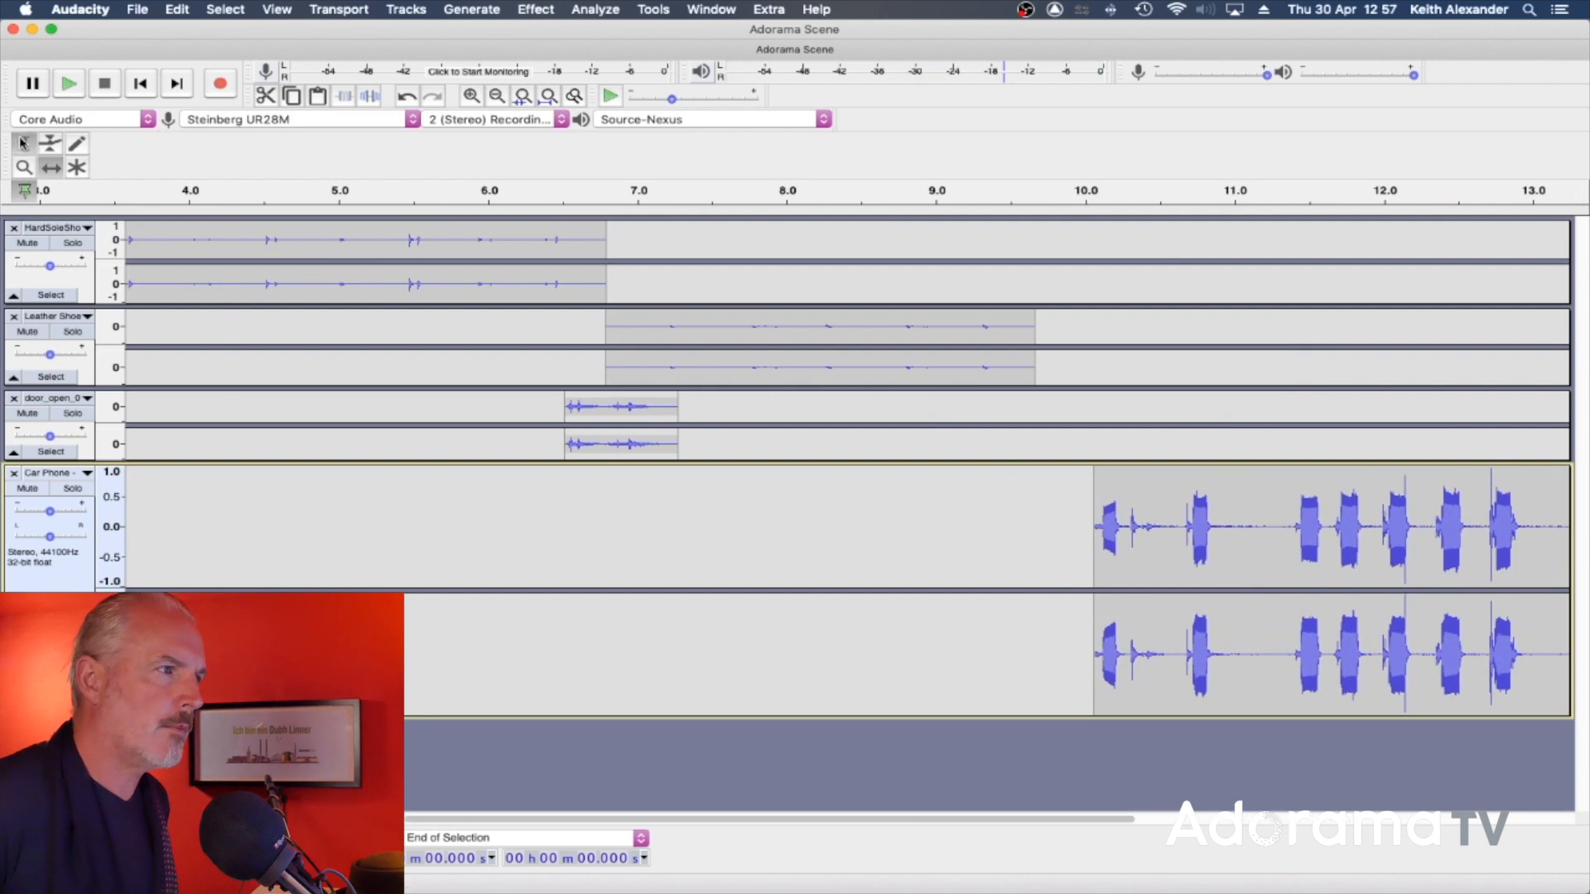
# Step: Play the car-phone dialing clip from its start at 10.064 s
pyautogui.click(1089, 574)
pyautogui.press('space')
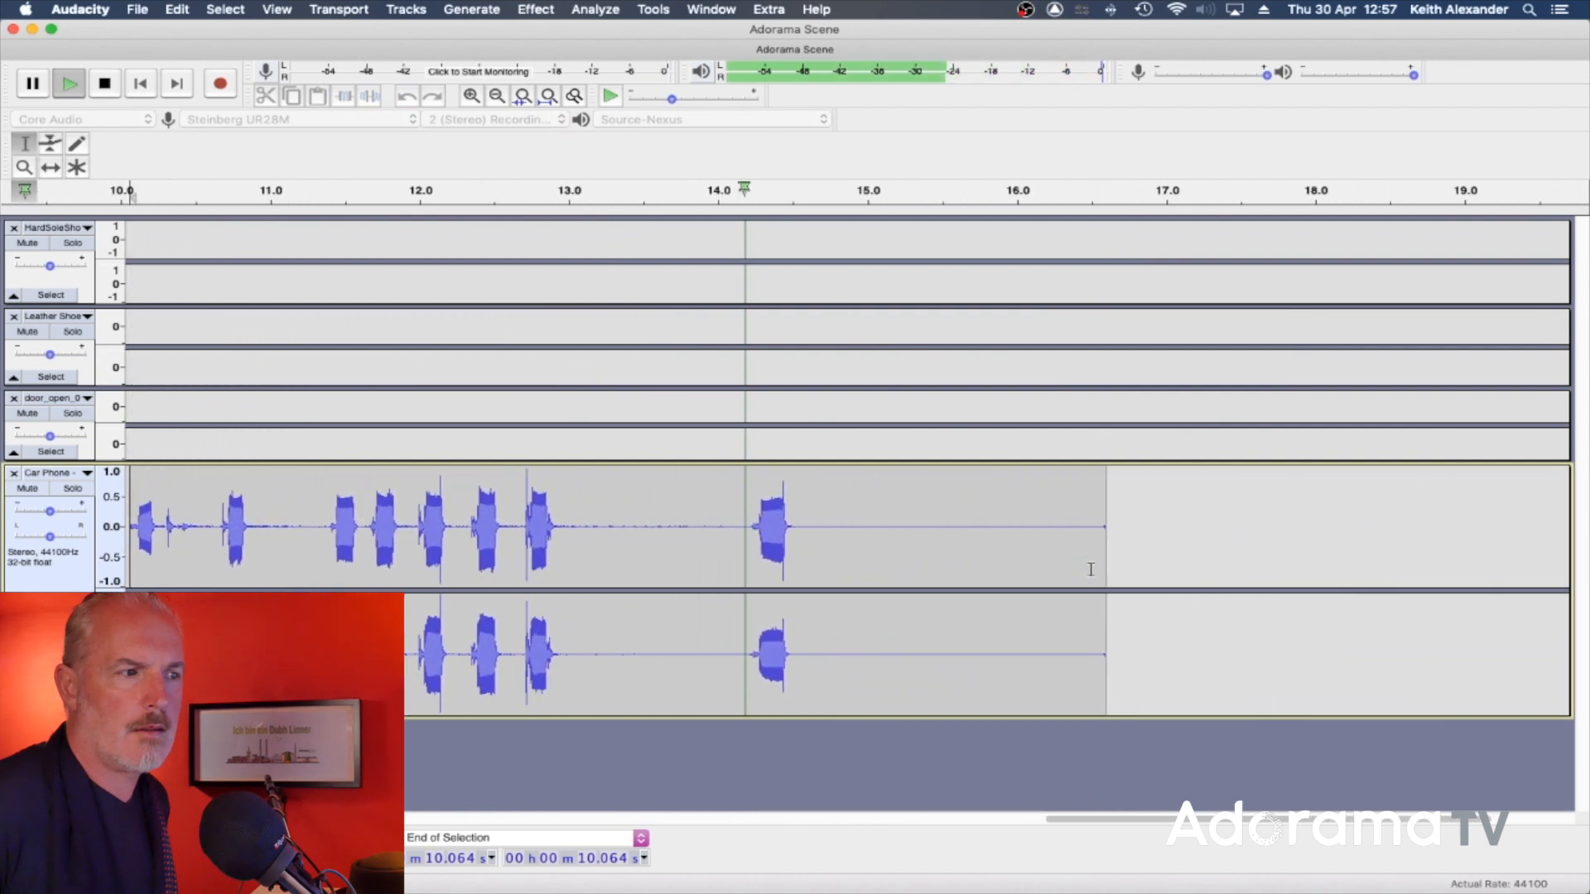
pyautogui.press('space')
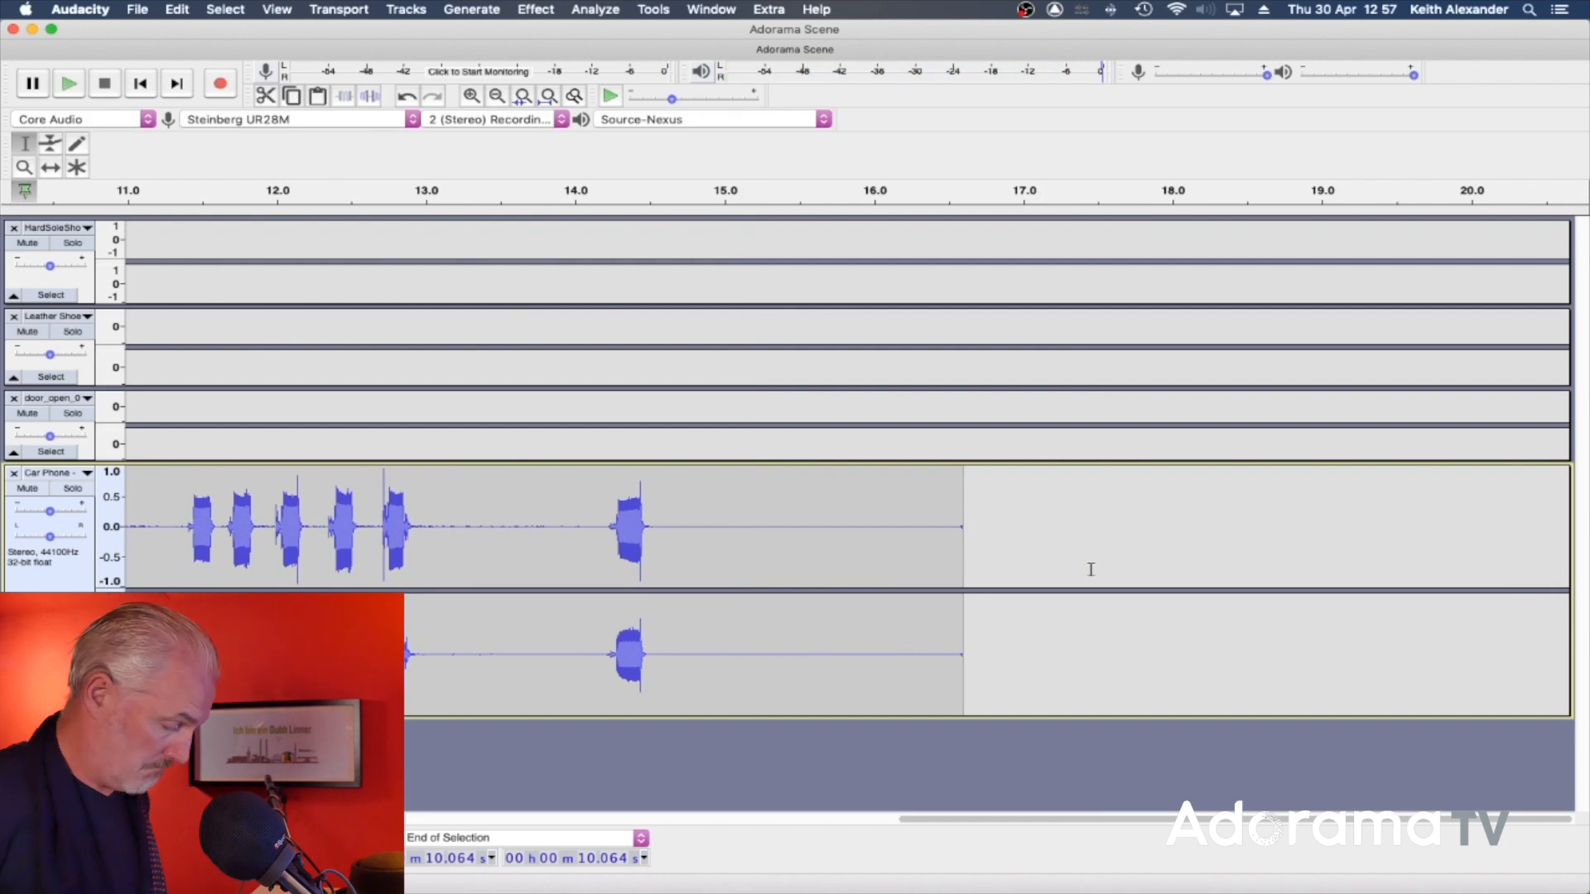
# Step: Import Phone Pick Up Hang Up 01.wav through 04.wav from a "phone" search of the SFX folder
pyautogui.press('super+shift+i')
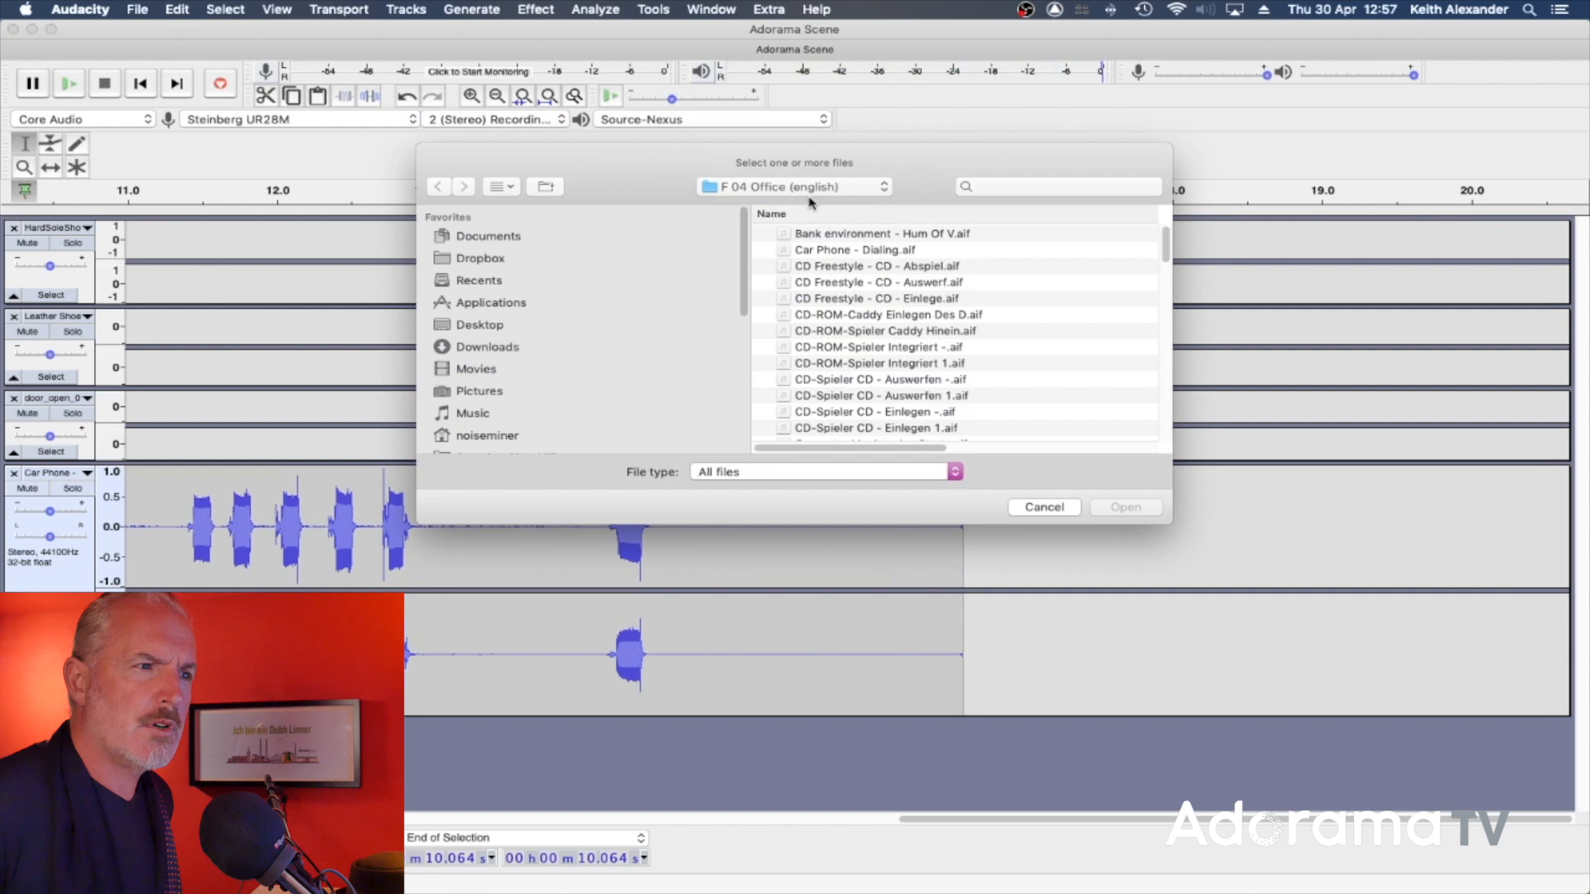
pyautogui.scroll(-15, 941, 348)
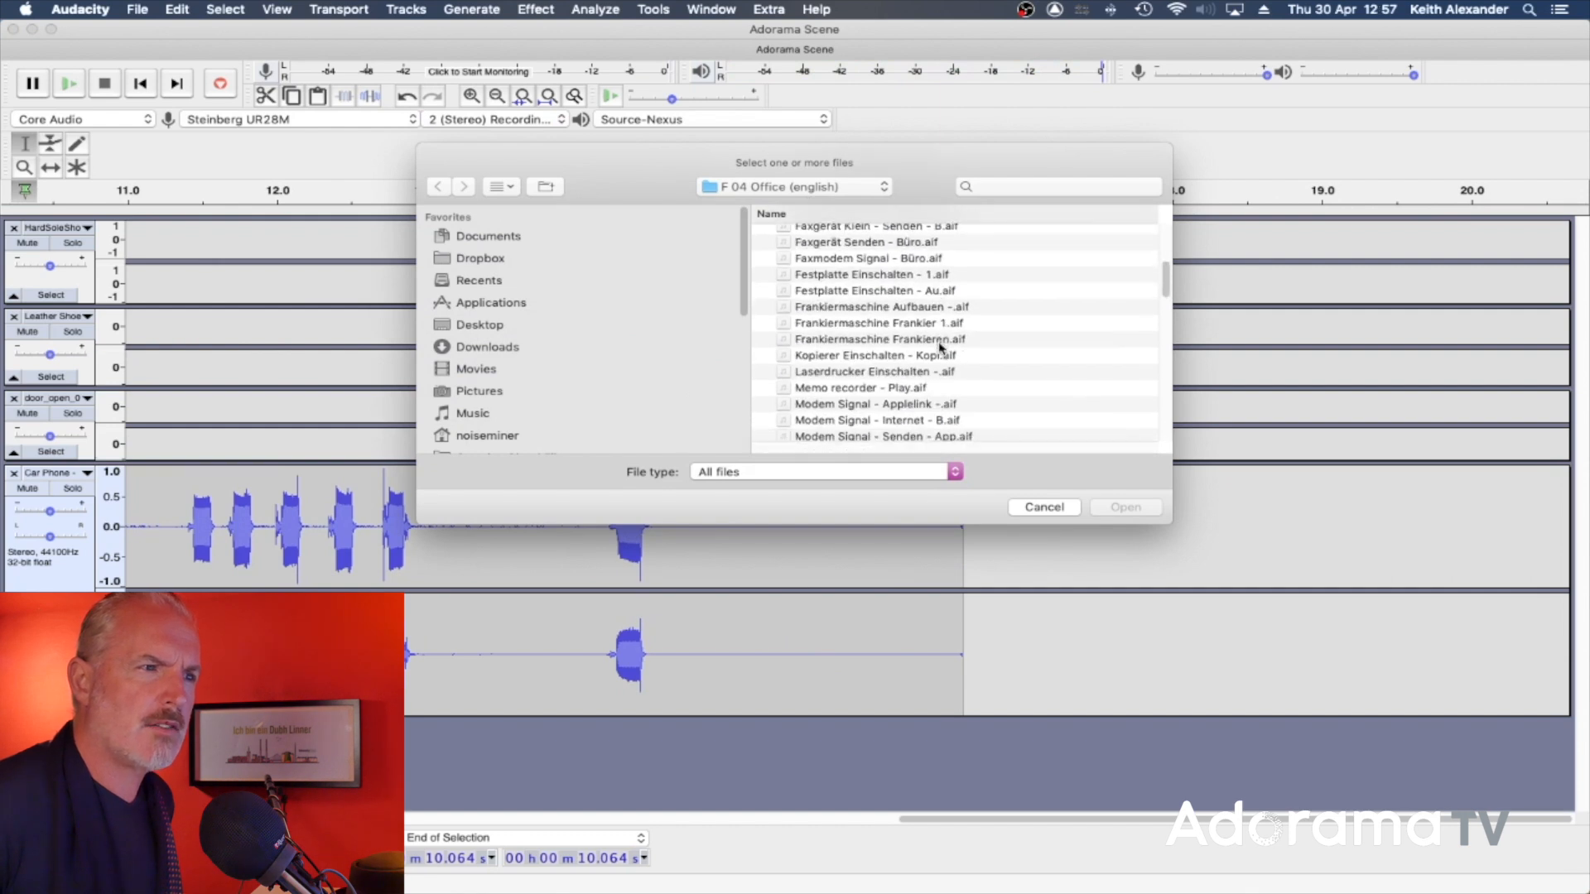
pyautogui.scroll(-12, 941, 348)
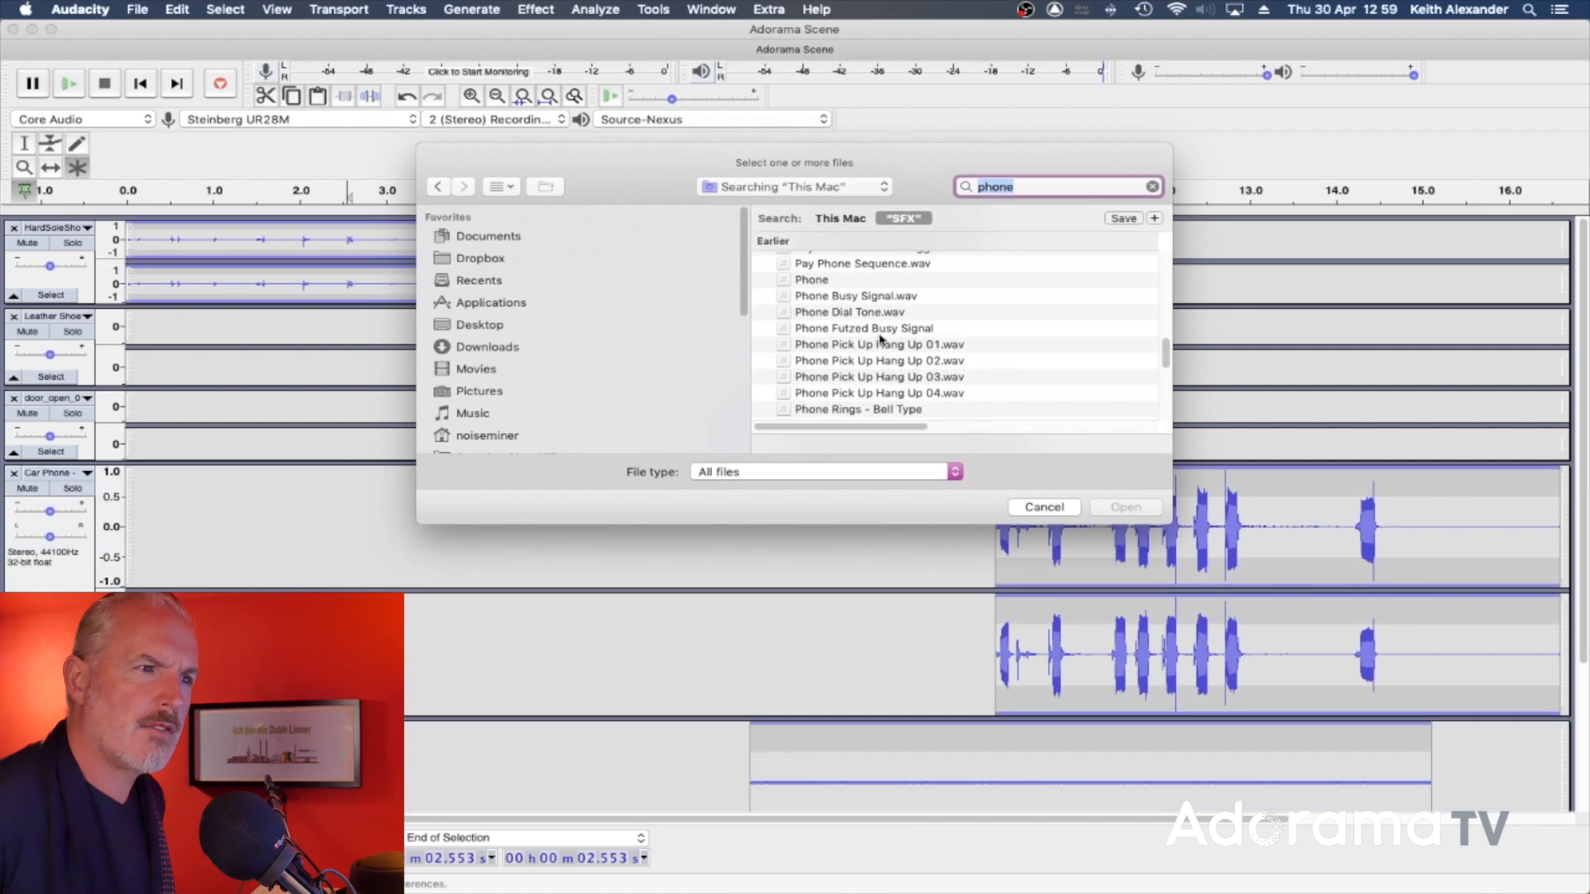
pyautogui.click(873, 346)
pyautogui.keyDown('shift'); pyautogui.click(894, 393); pyautogui.keyUp('shift')
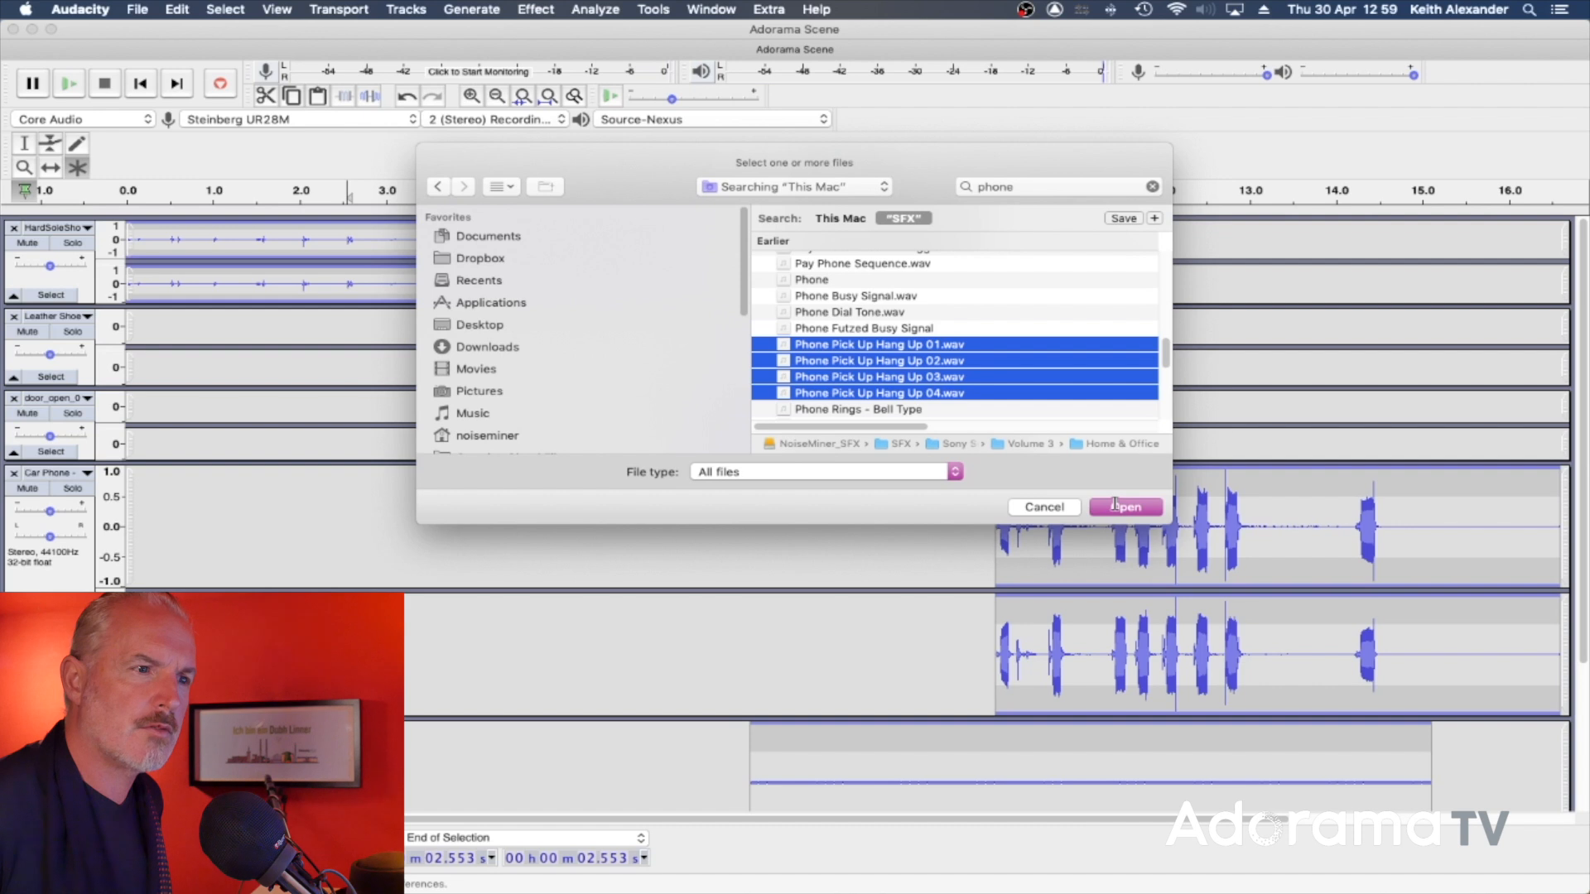
pyautogui.click(1124, 506)
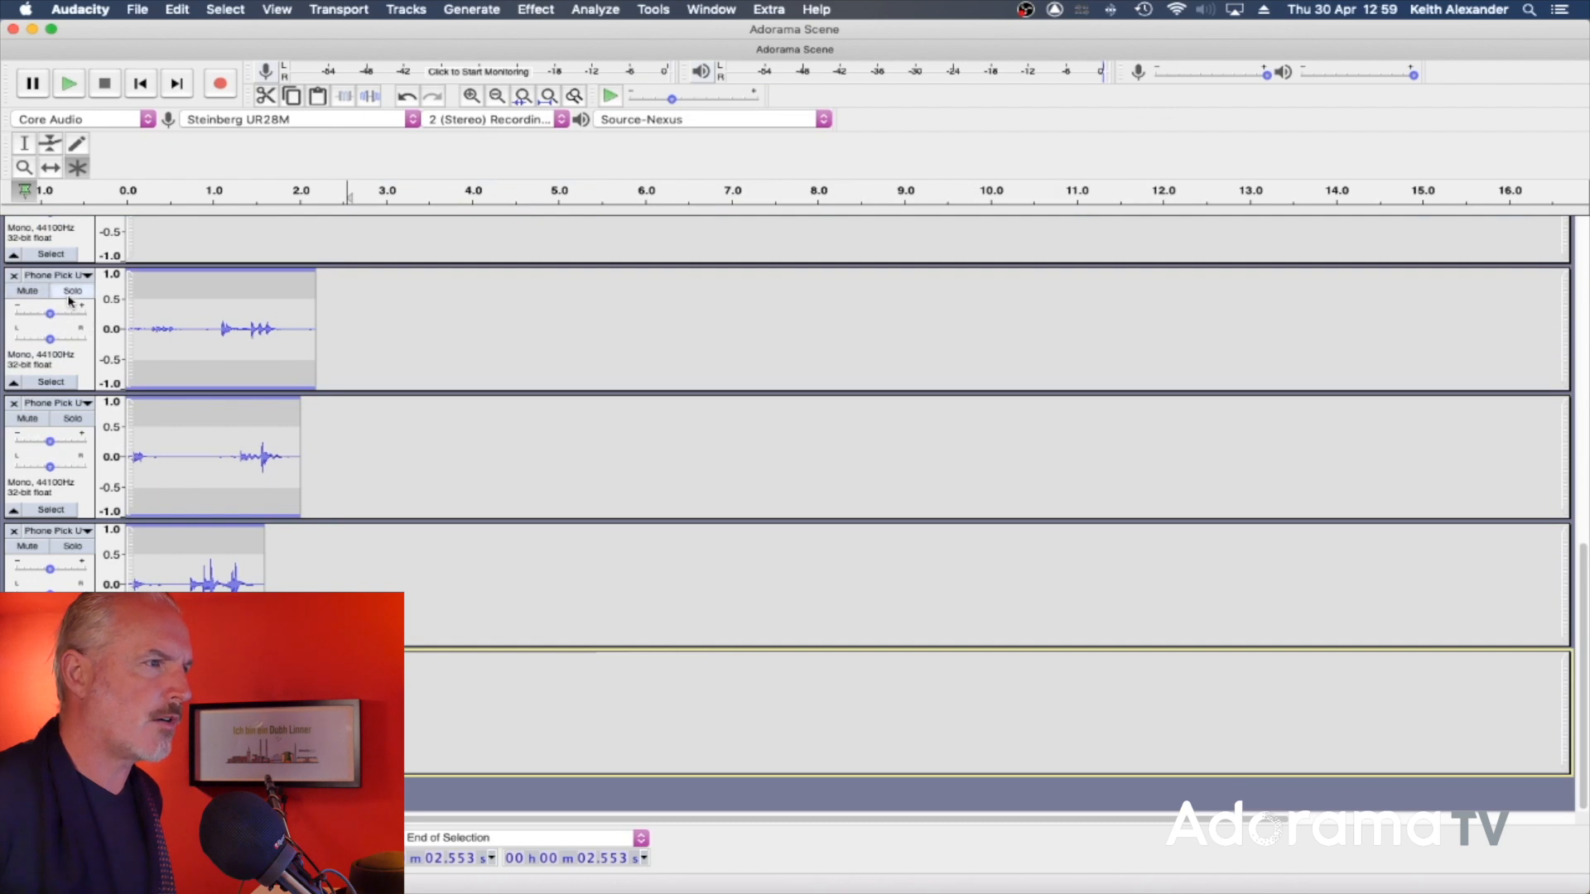
# Step: Solo the first phone pick-up track and play its whole clip
pyautogui.click(73, 290)
pyautogui.doubleClick(202, 339)
pyautogui.press('space')
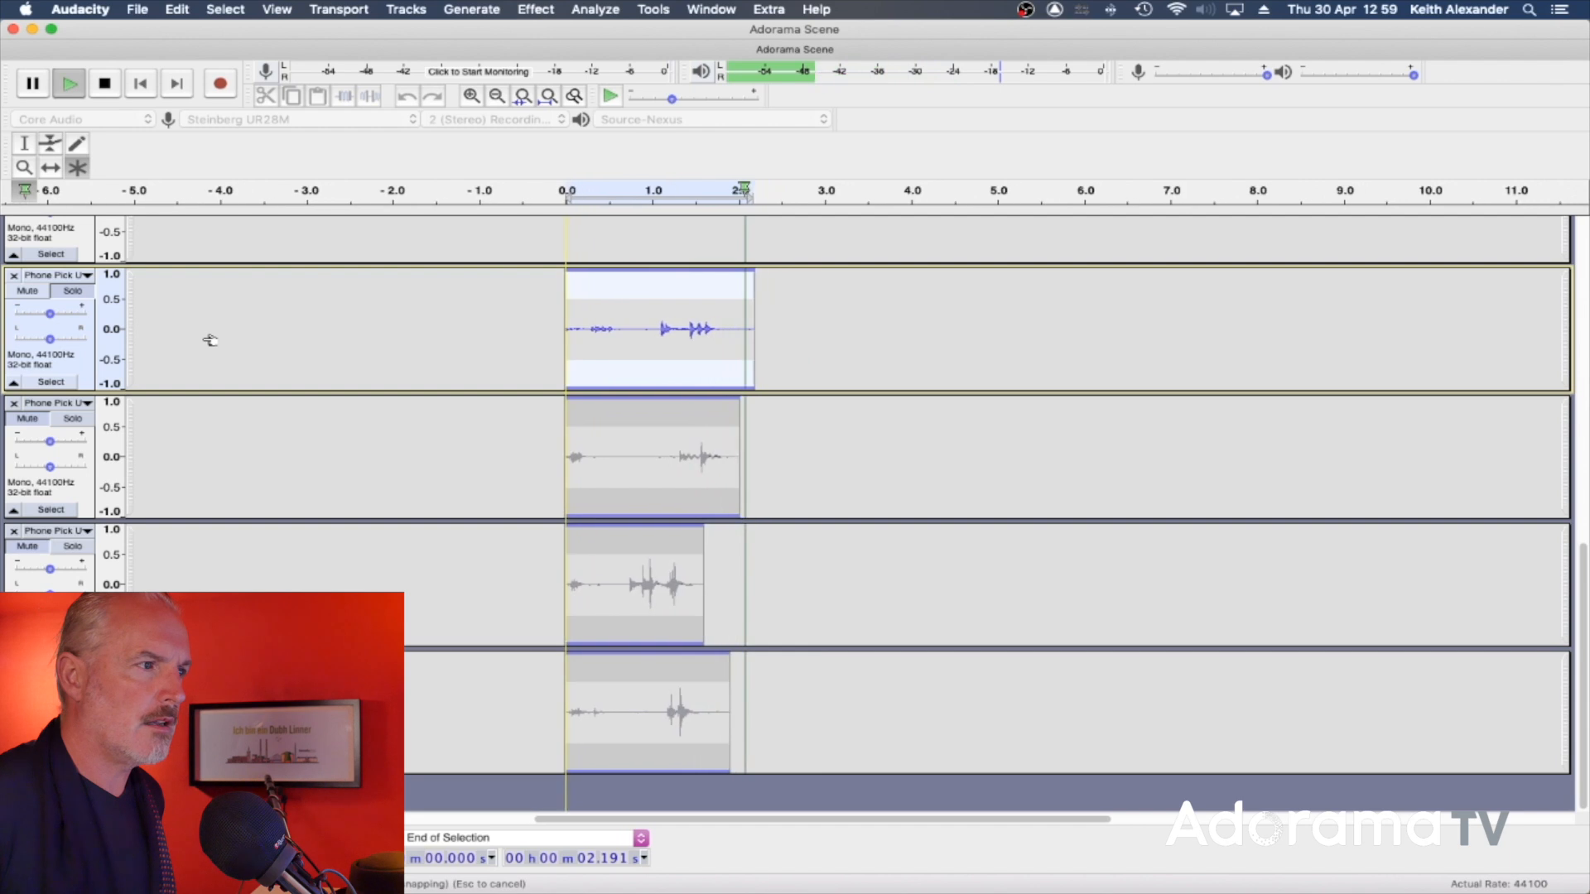
pyautogui.press('space')
# Step: Delete the audio from the first phone pick-up track and turn off its solo
pyautogui.moveTo(383, 319); pyautogui.dragTo(78, 332)
pyautogui.press('Delete')
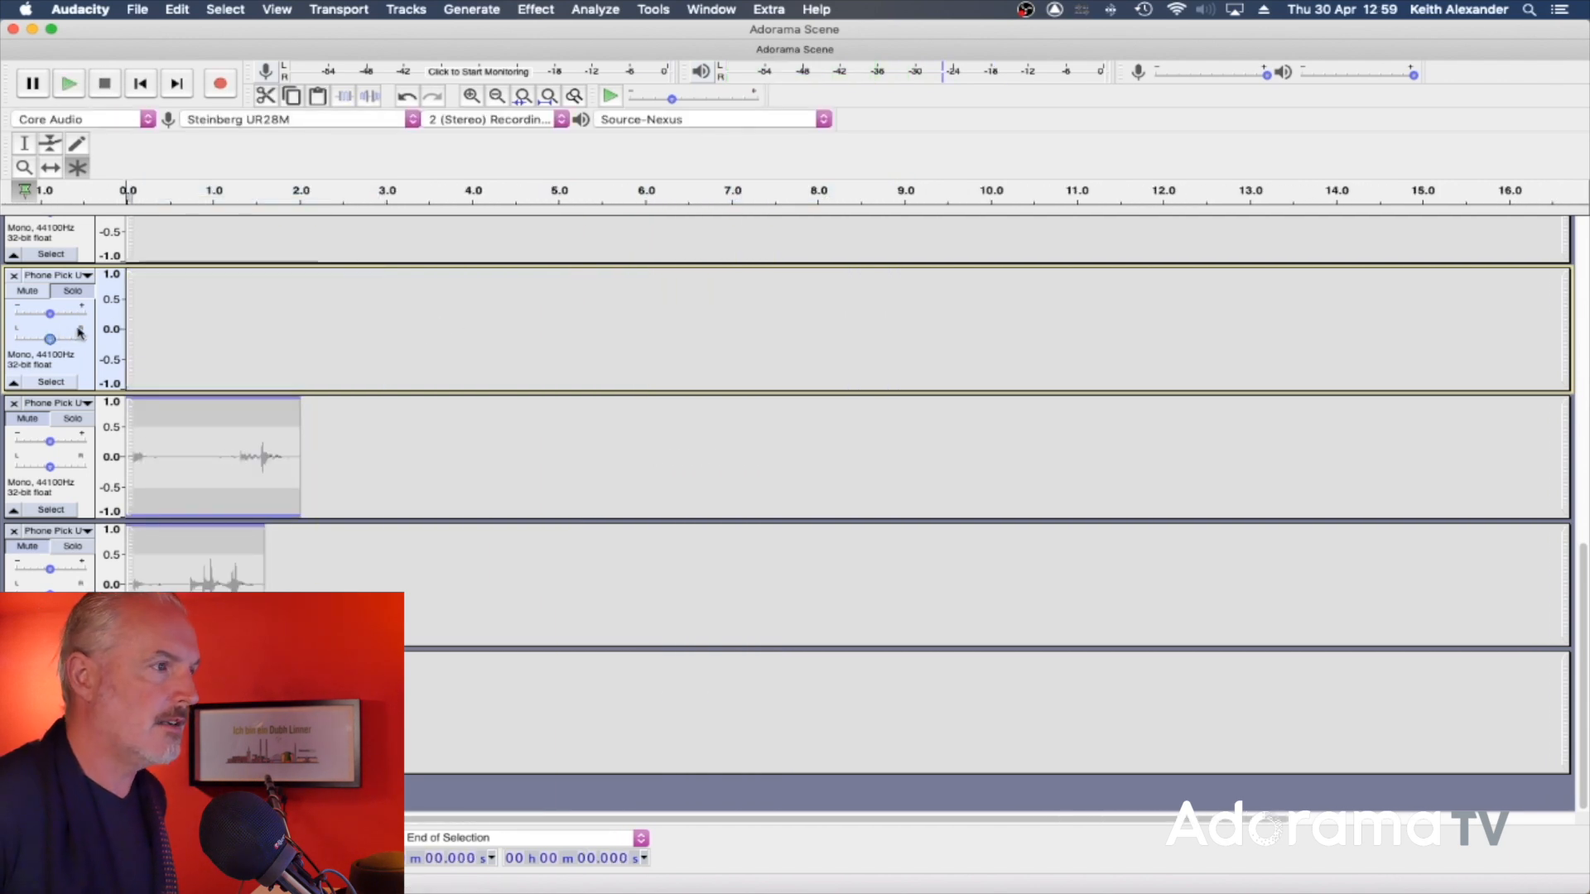
pyautogui.click(72, 291)
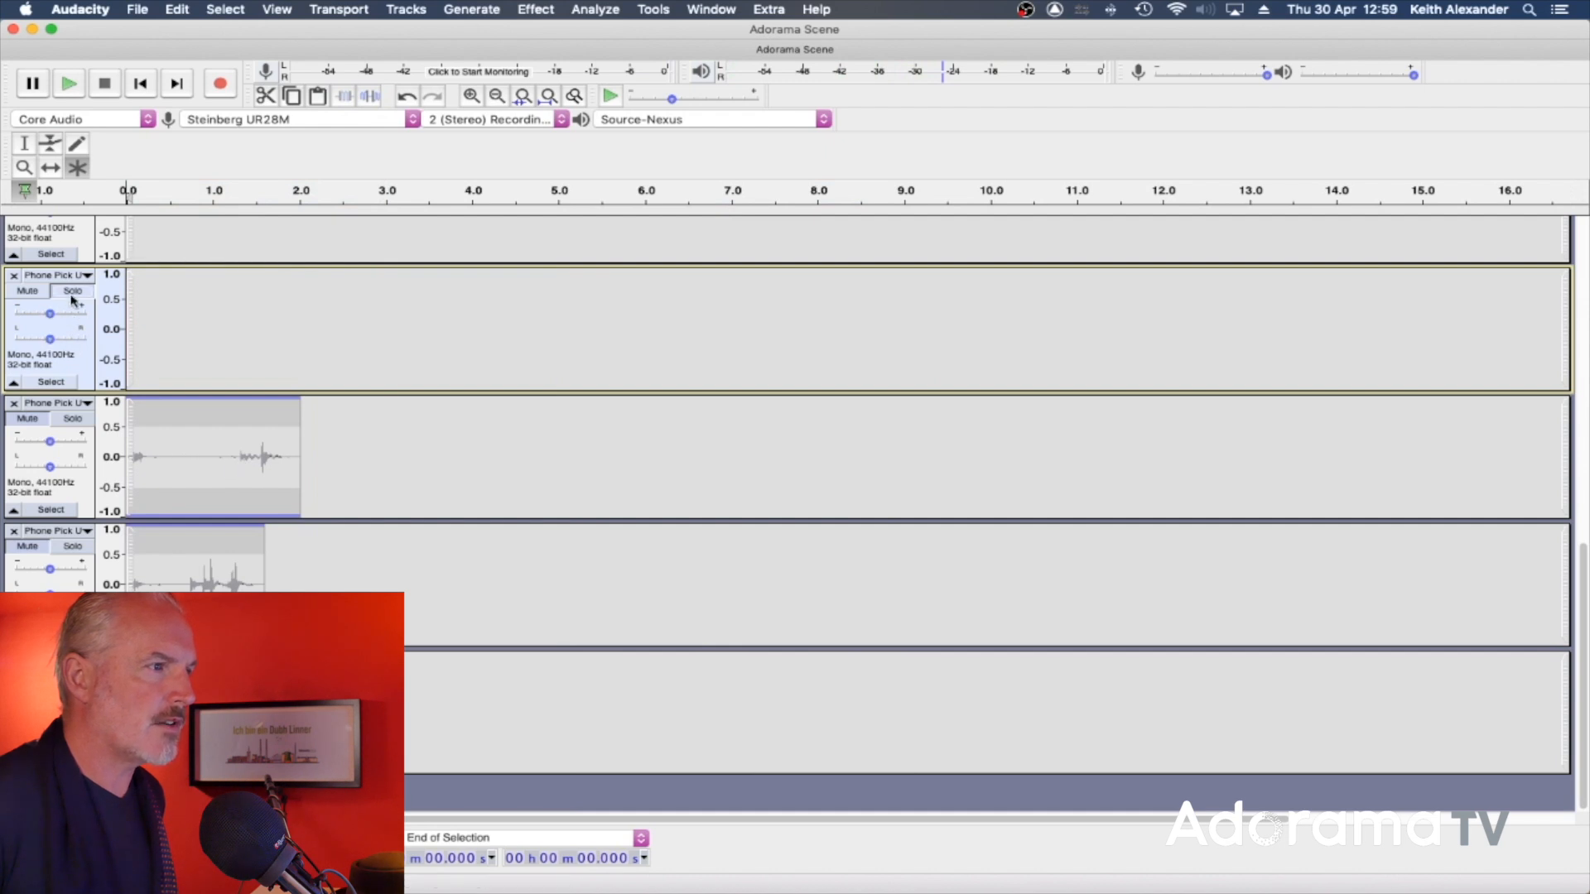
# Step: Audition the second, third and fourth phone pick-up clips one at a time by soloing and playing each track
pyautogui.click(80, 423)
pyautogui.press('space')
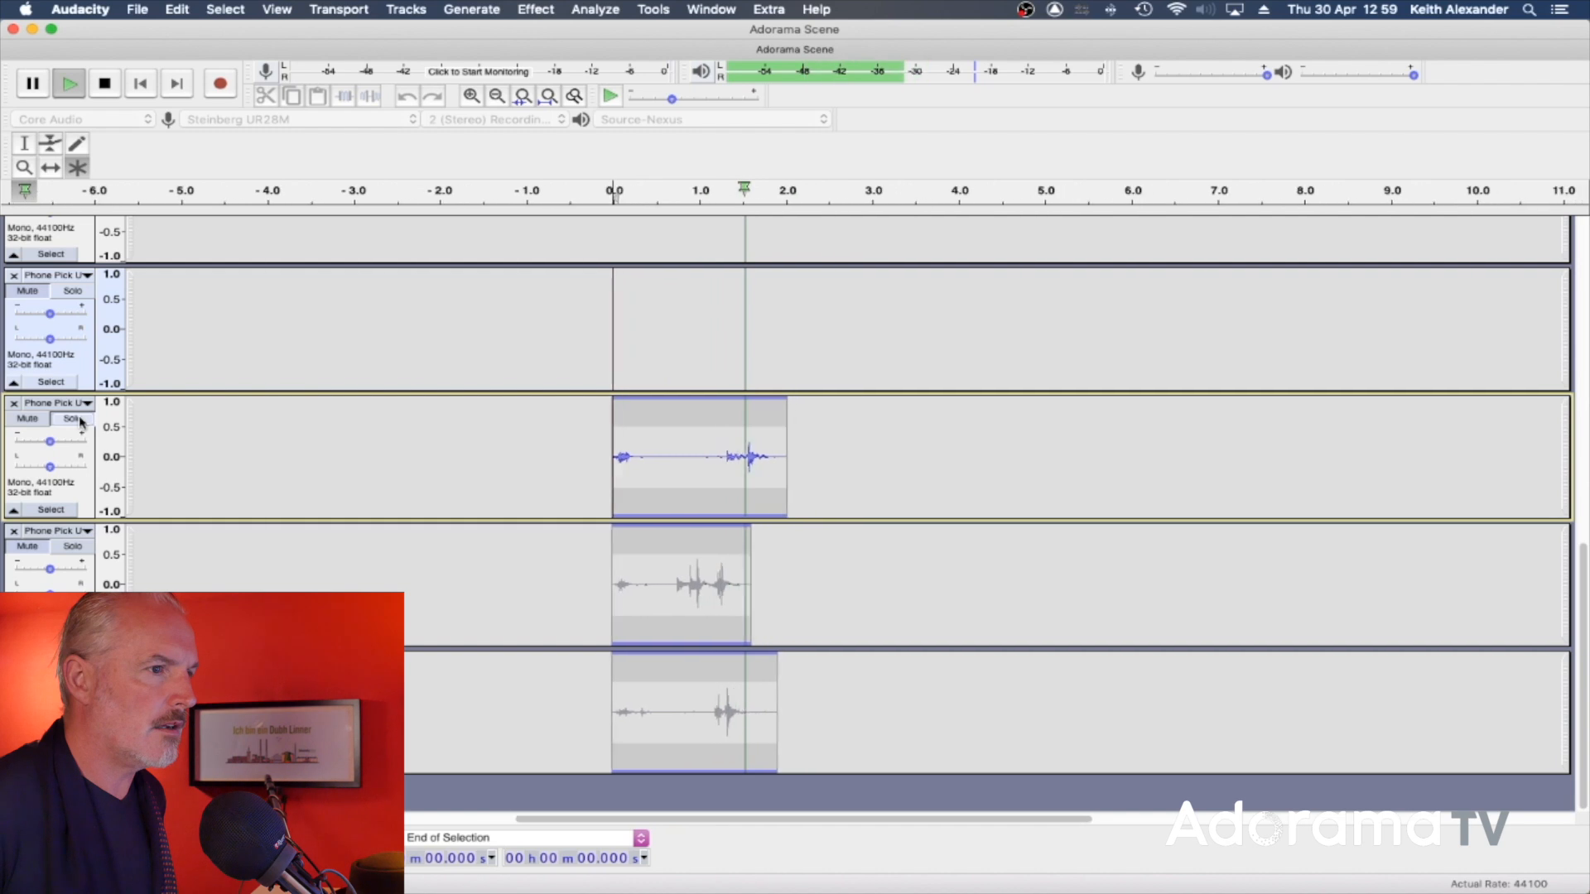
pyautogui.click(80, 420)
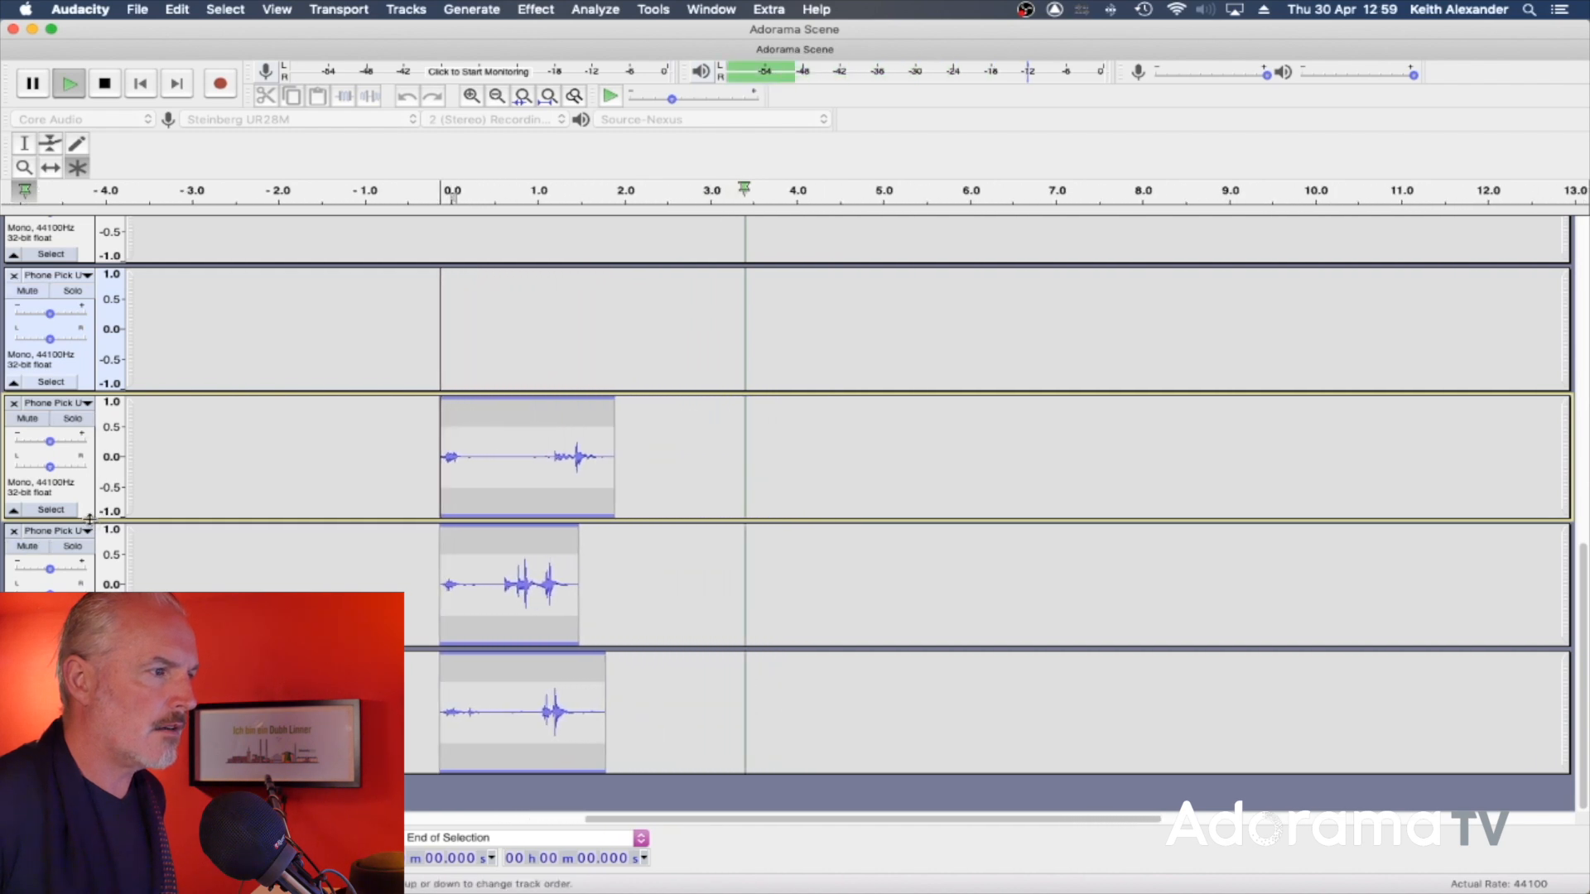
pyautogui.click(73, 548)
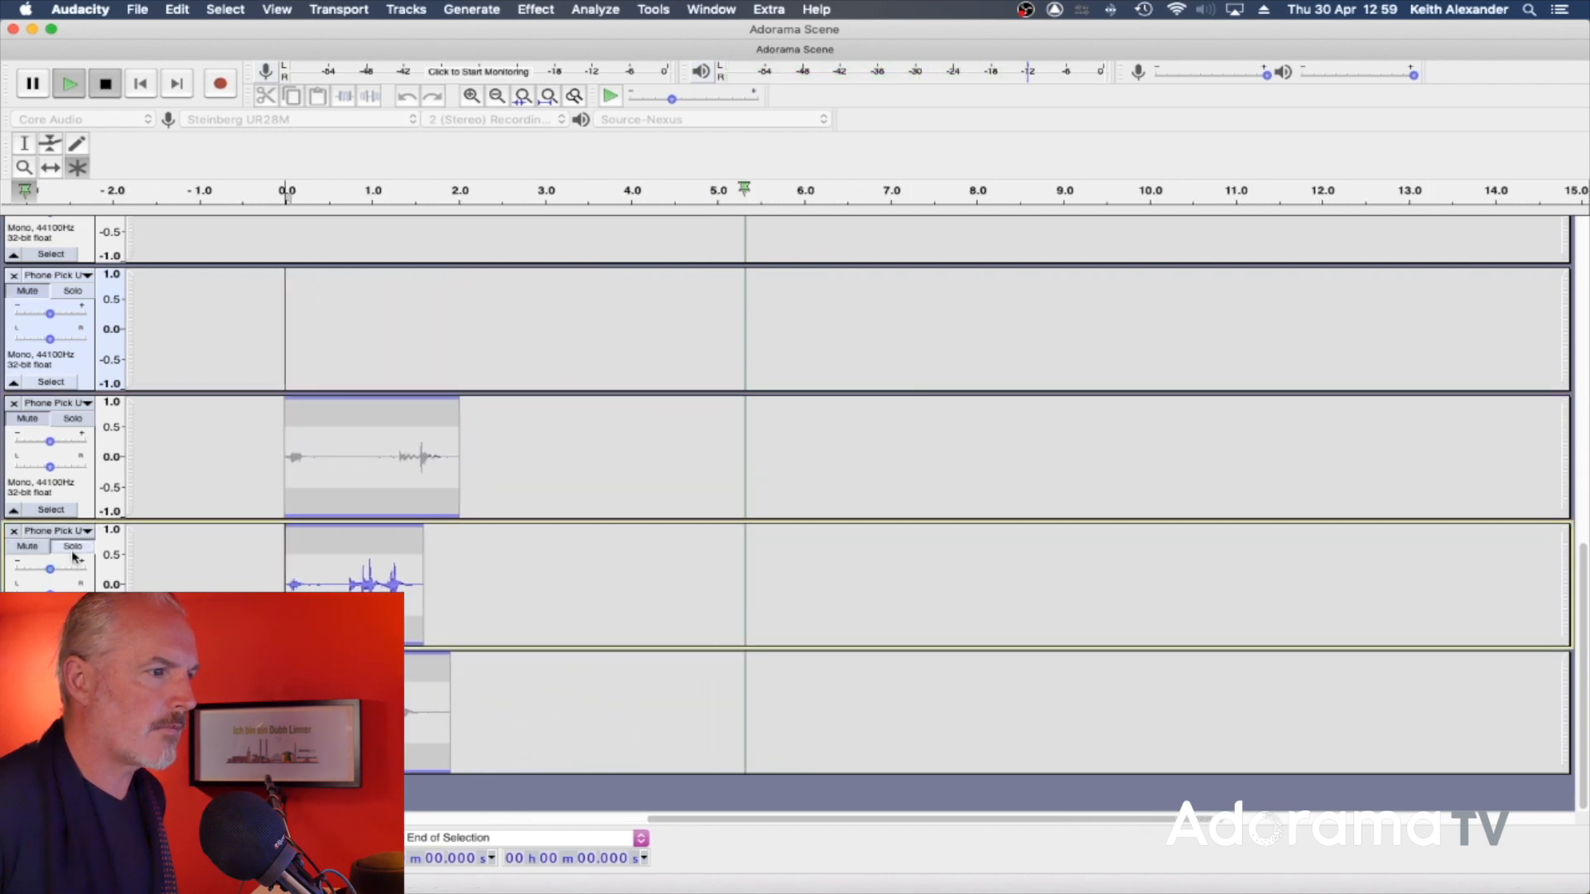
pyautogui.press('space')
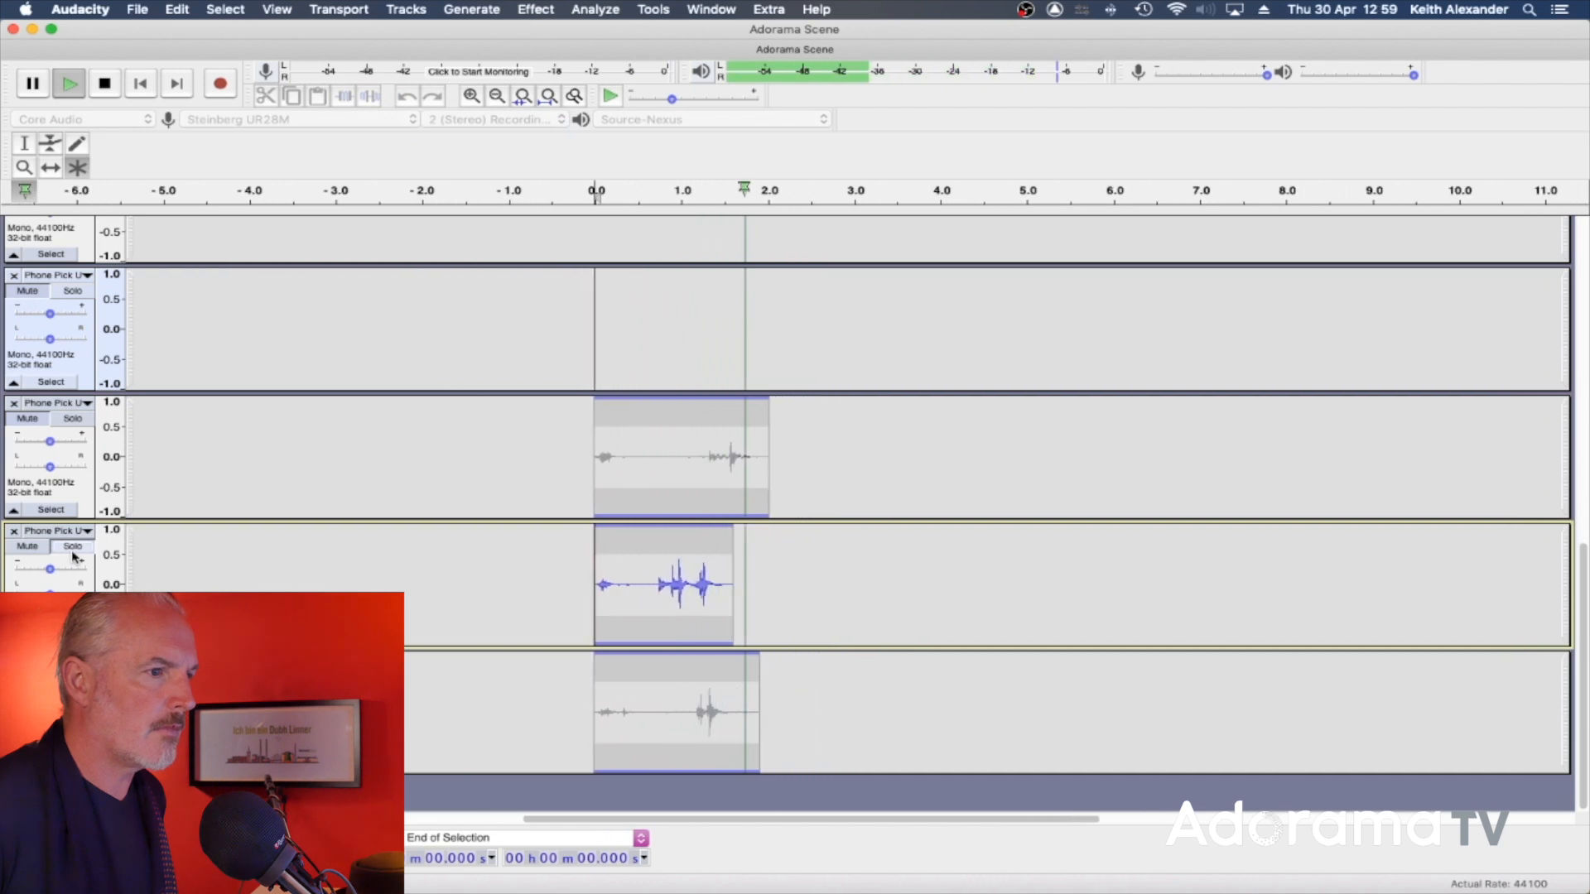
pyautogui.click(73, 674)
pyautogui.press('space')
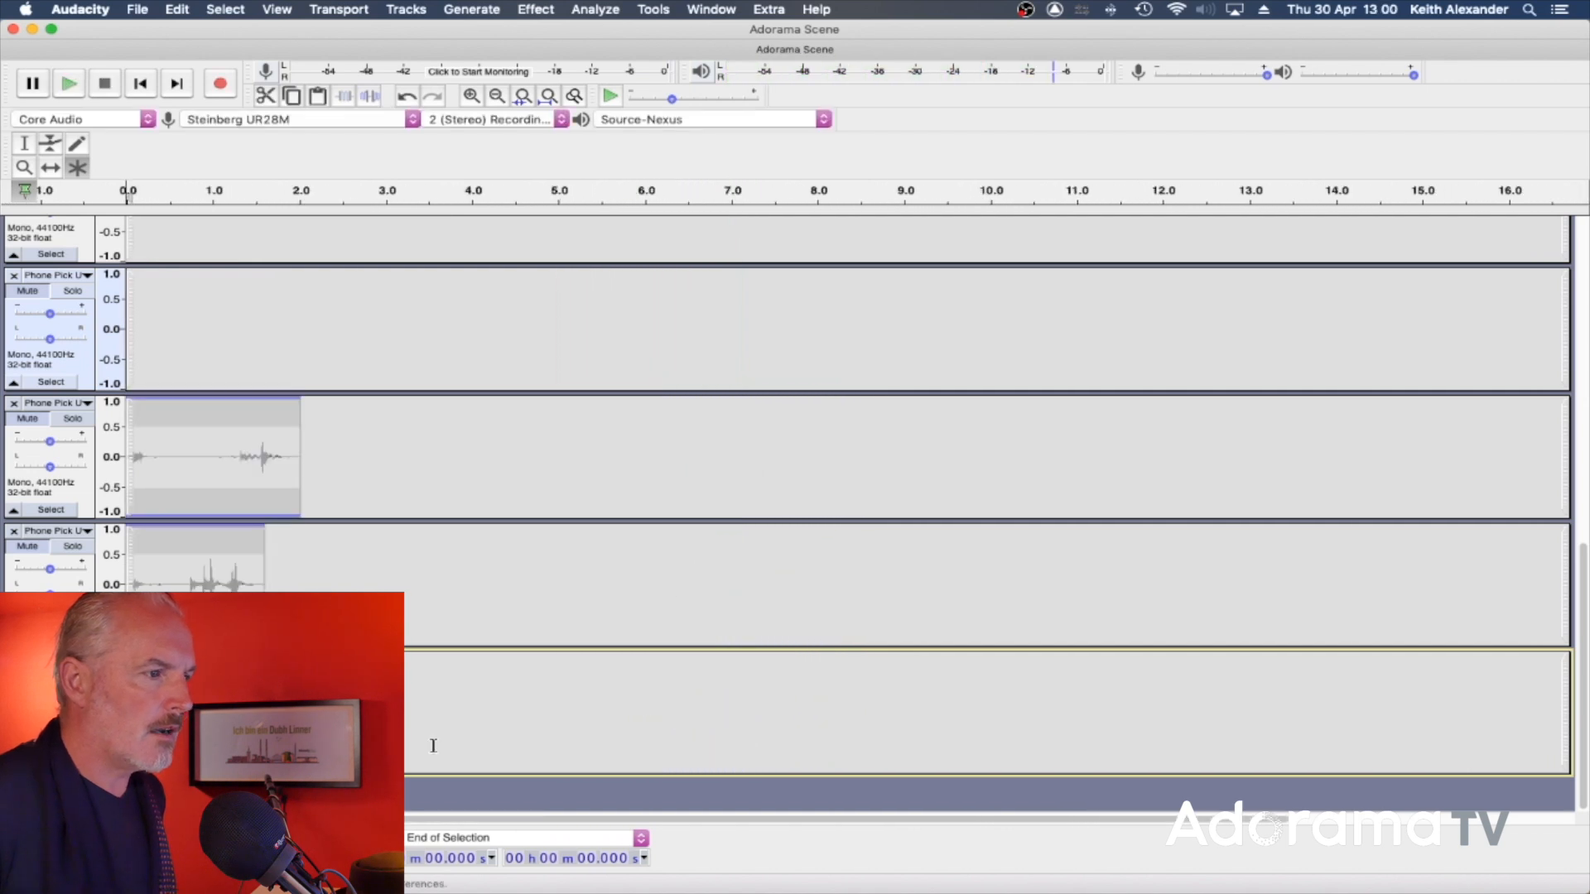
# Step: Delete the audio of the two unwanted phone pick-up clips and remove the three emptied phone pick-up tracks
pyautogui.moveTo(311, 573); pyautogui.dragTo(93, 472)
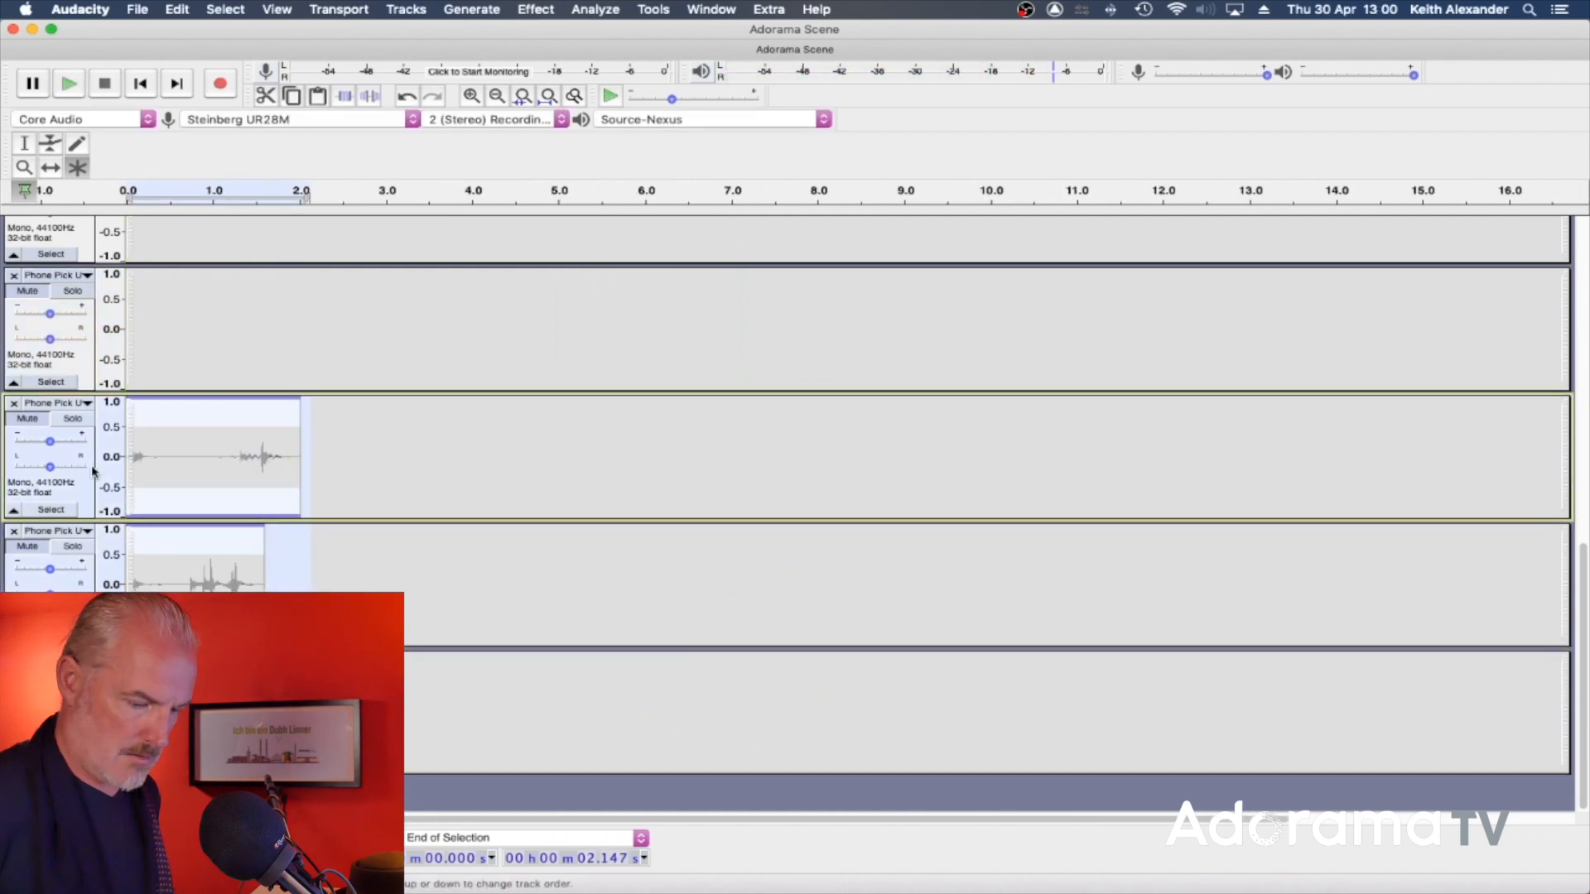
pyautogui.press('Delete')
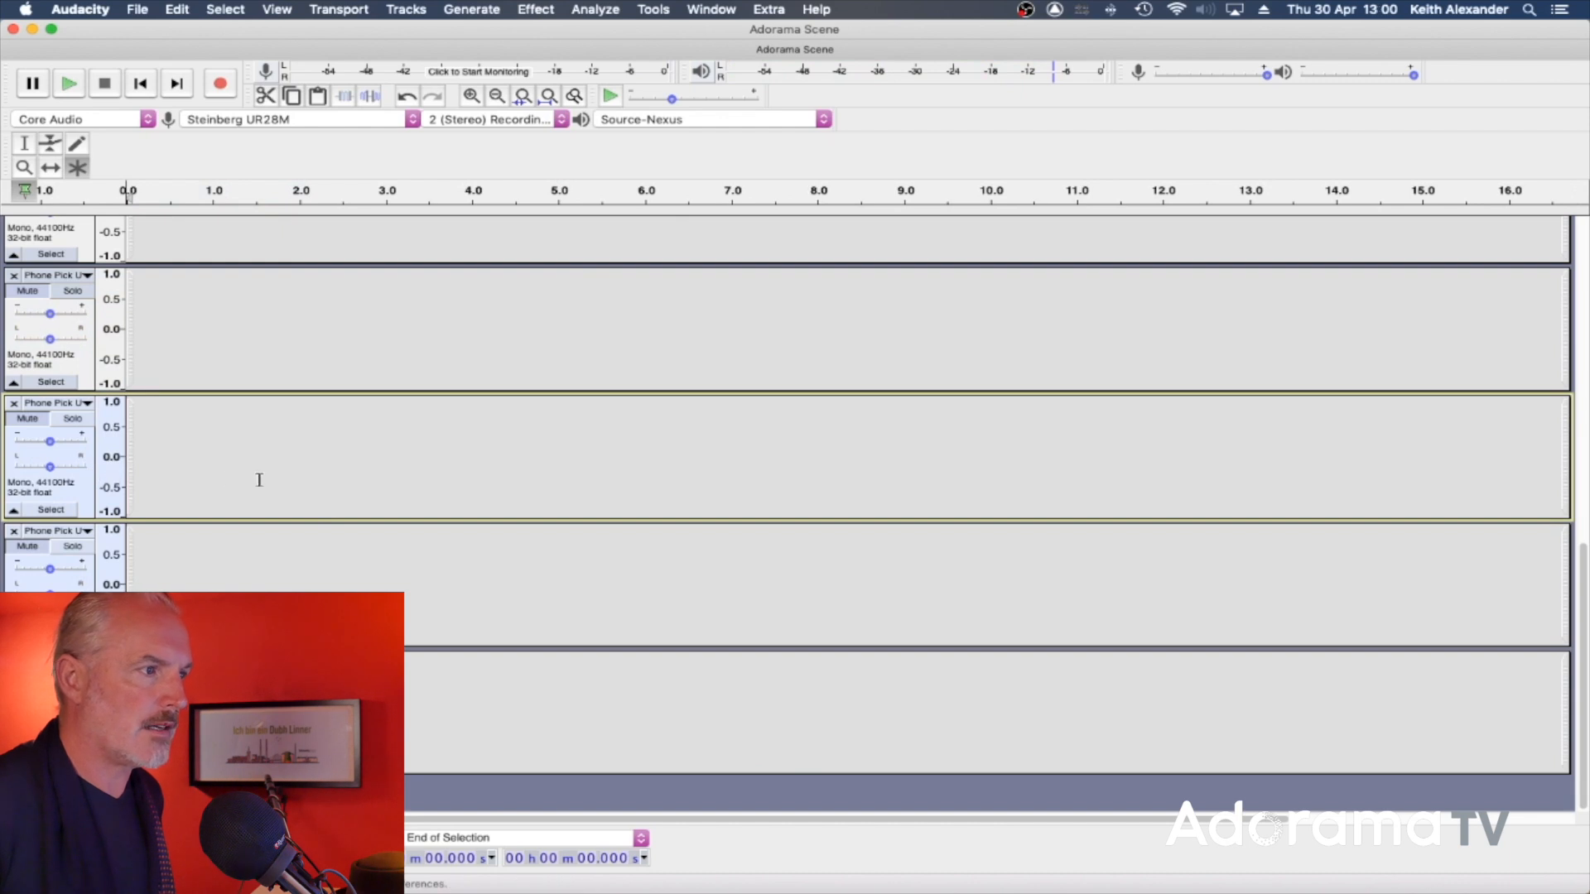
pyautogui.click(90, 365)
pyautogui.keyDown('shift'); pyautogui.click(81, 493); pyautogui.keyUp('shift')
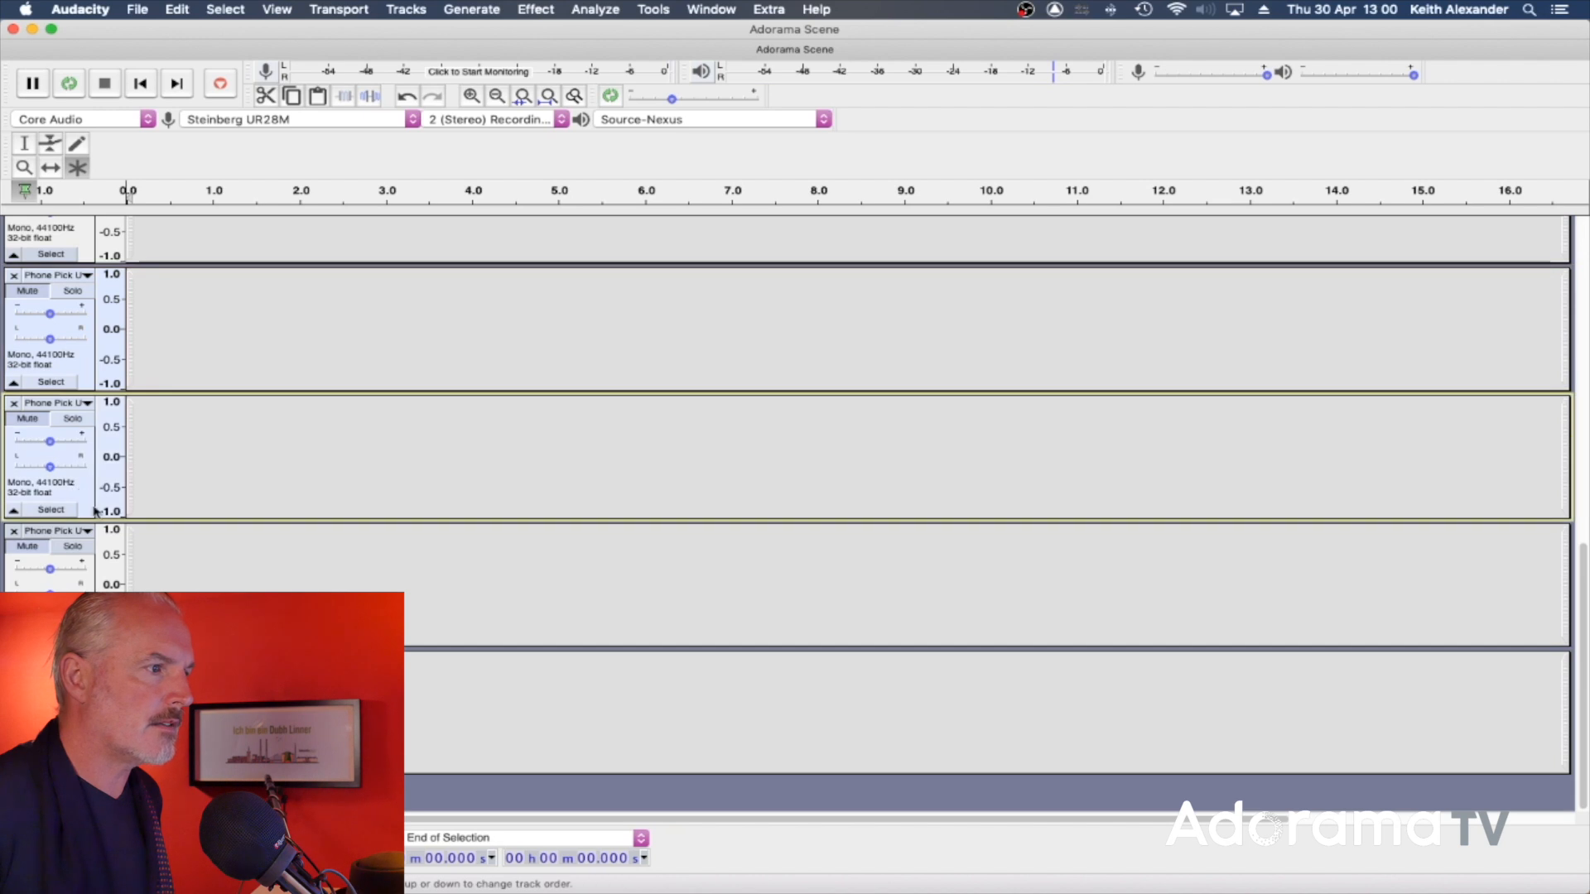
pyautogui.hotkey('shift', 'Down')
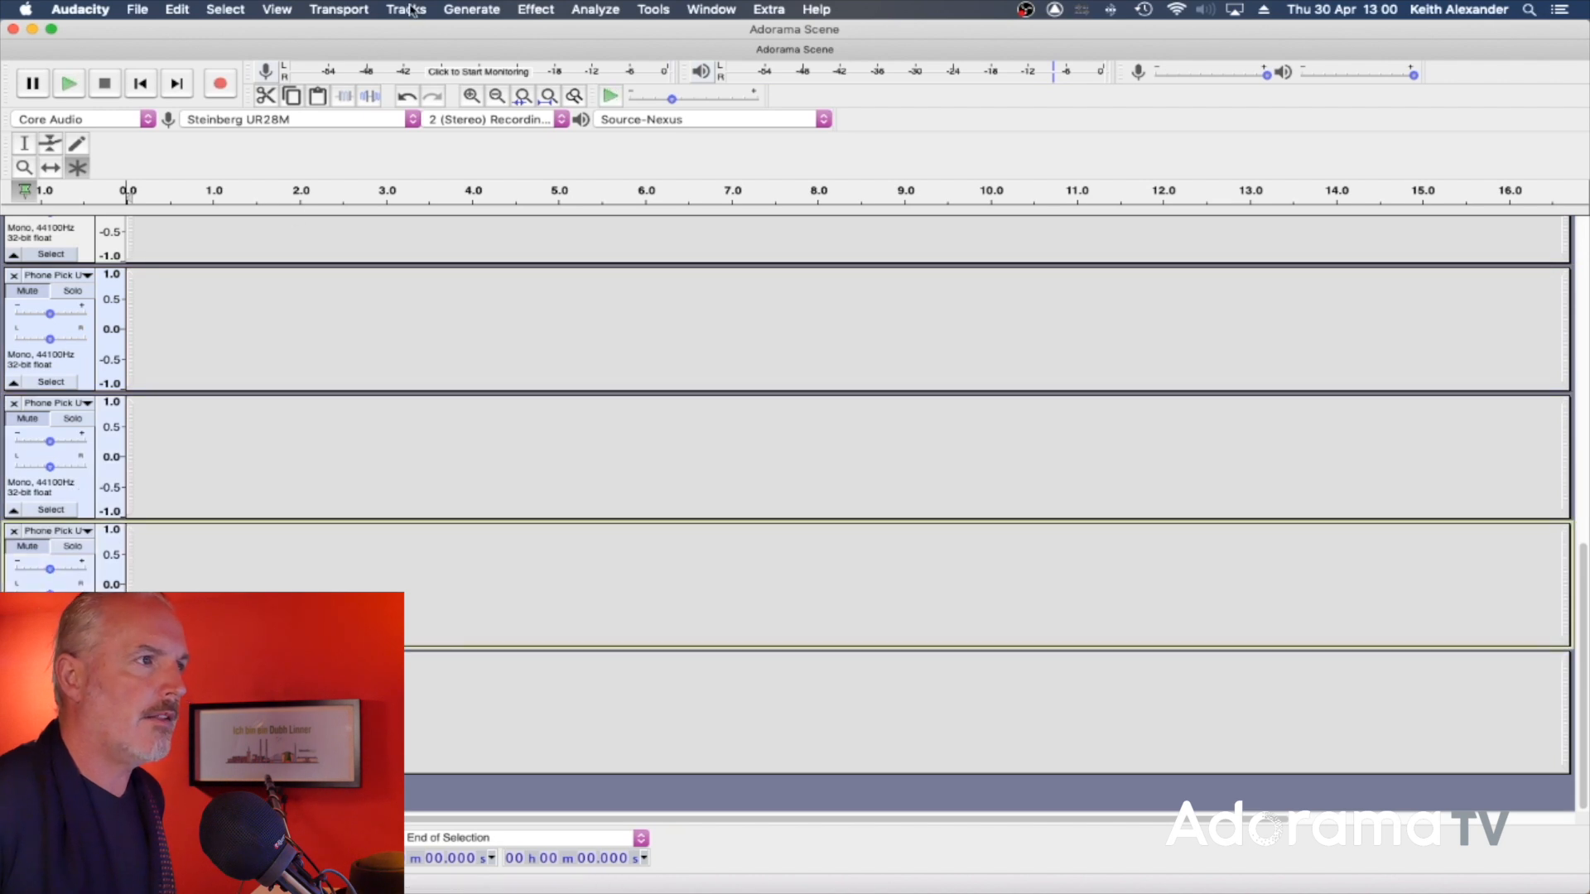
pyautogui.click(411, 10)
pyautogui.click(406, 97)
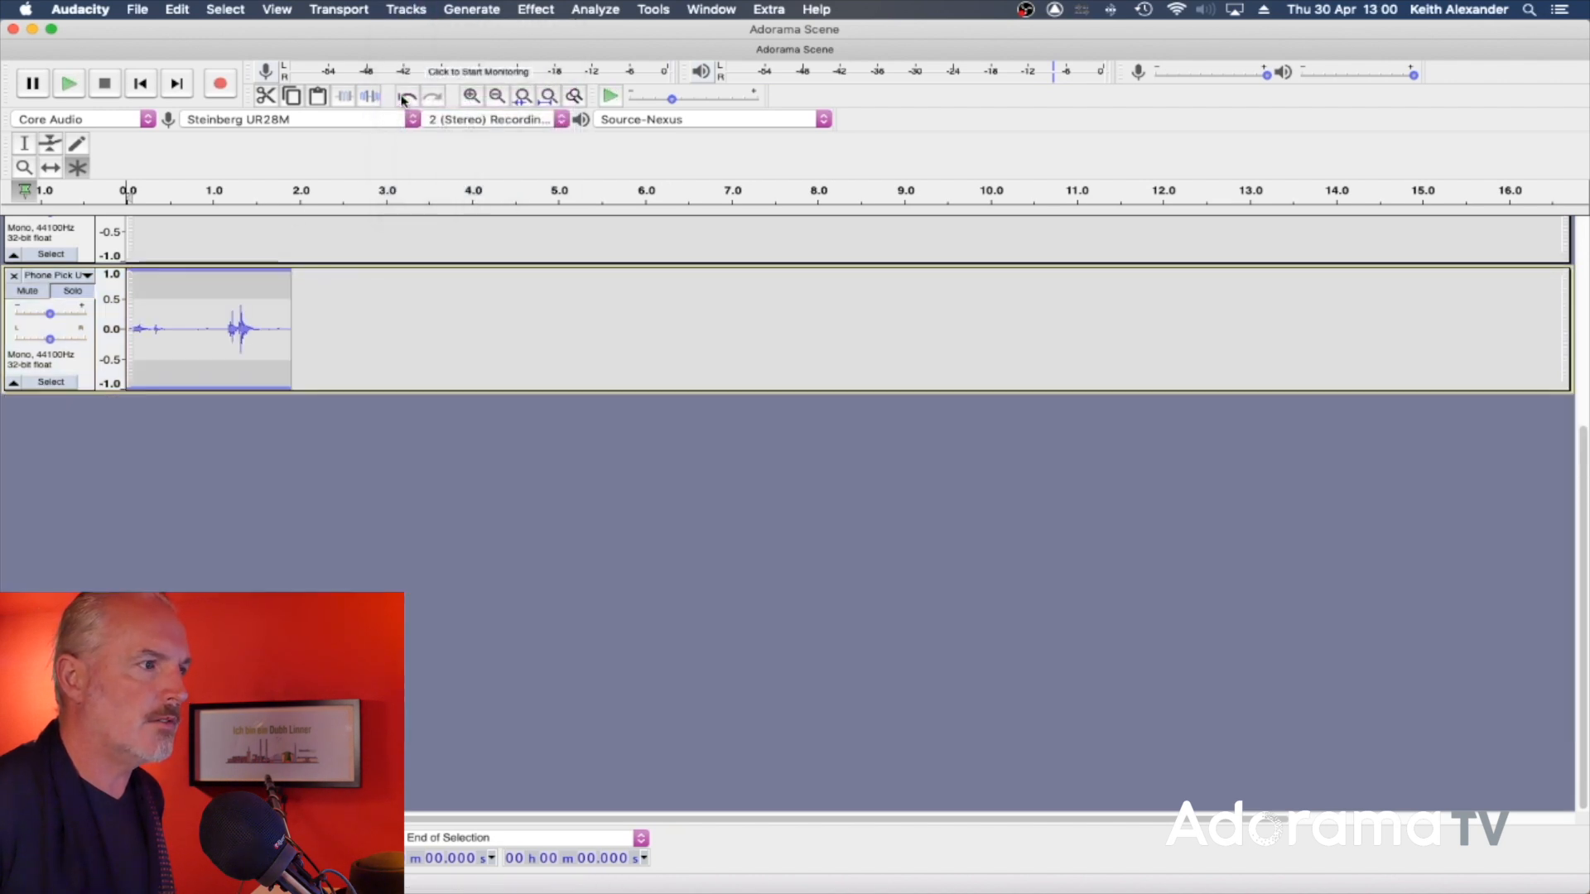
# Step: Move the remaining phone pick-up clip into the empty pick-up track above it, starting at about 8.8 s
pyautogui.scroll(10, 487, 381)
pyautogui.scroll(-2, 487, 381)
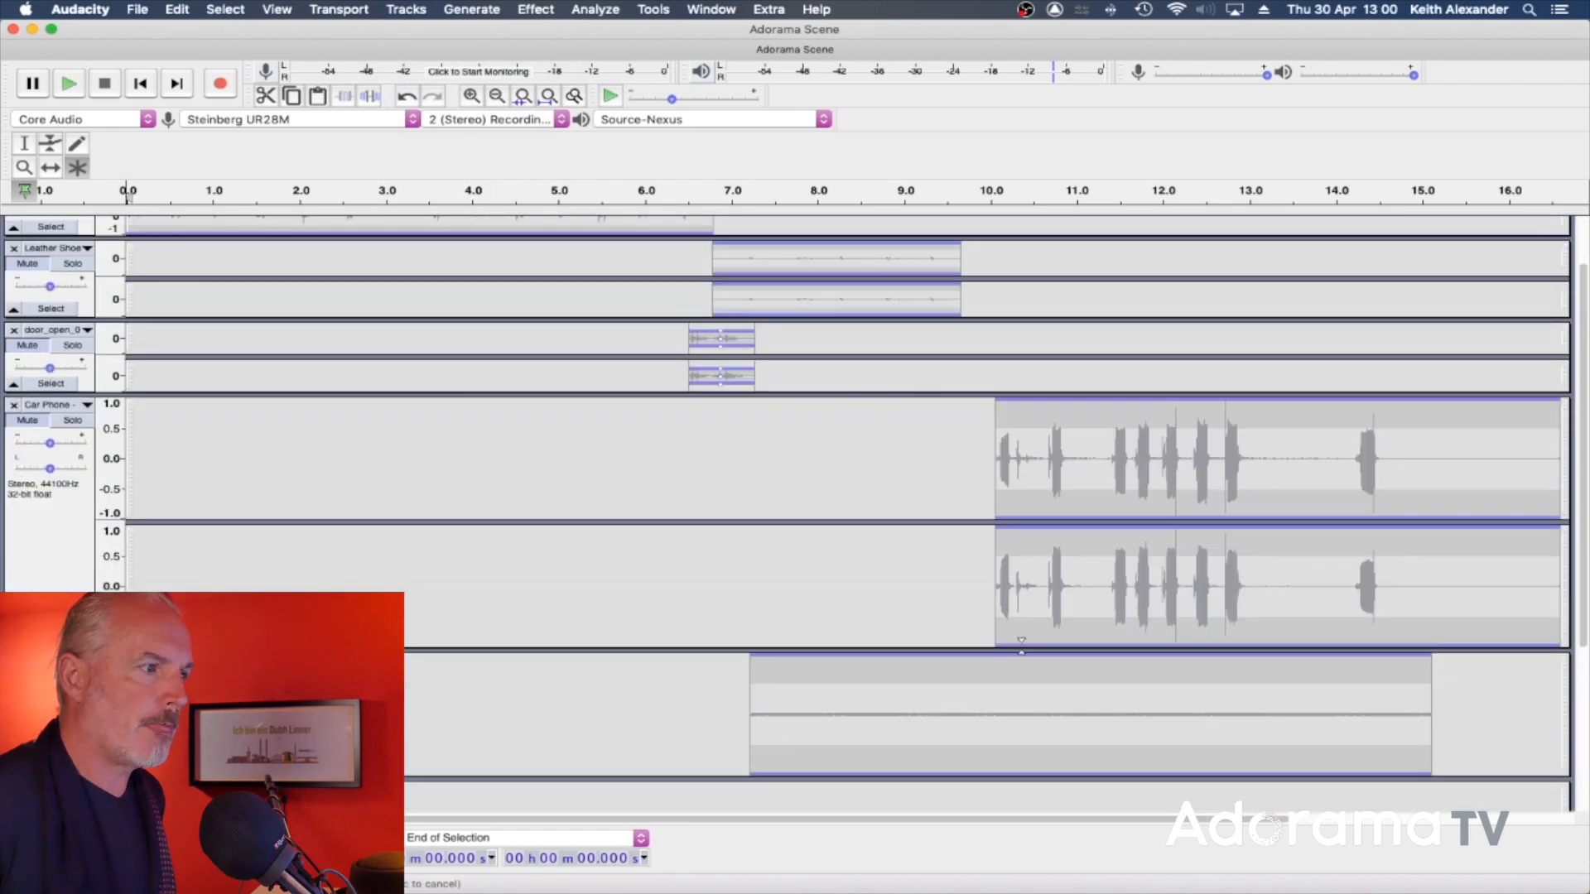
pyautogui.scroll(-5, 296, 586)
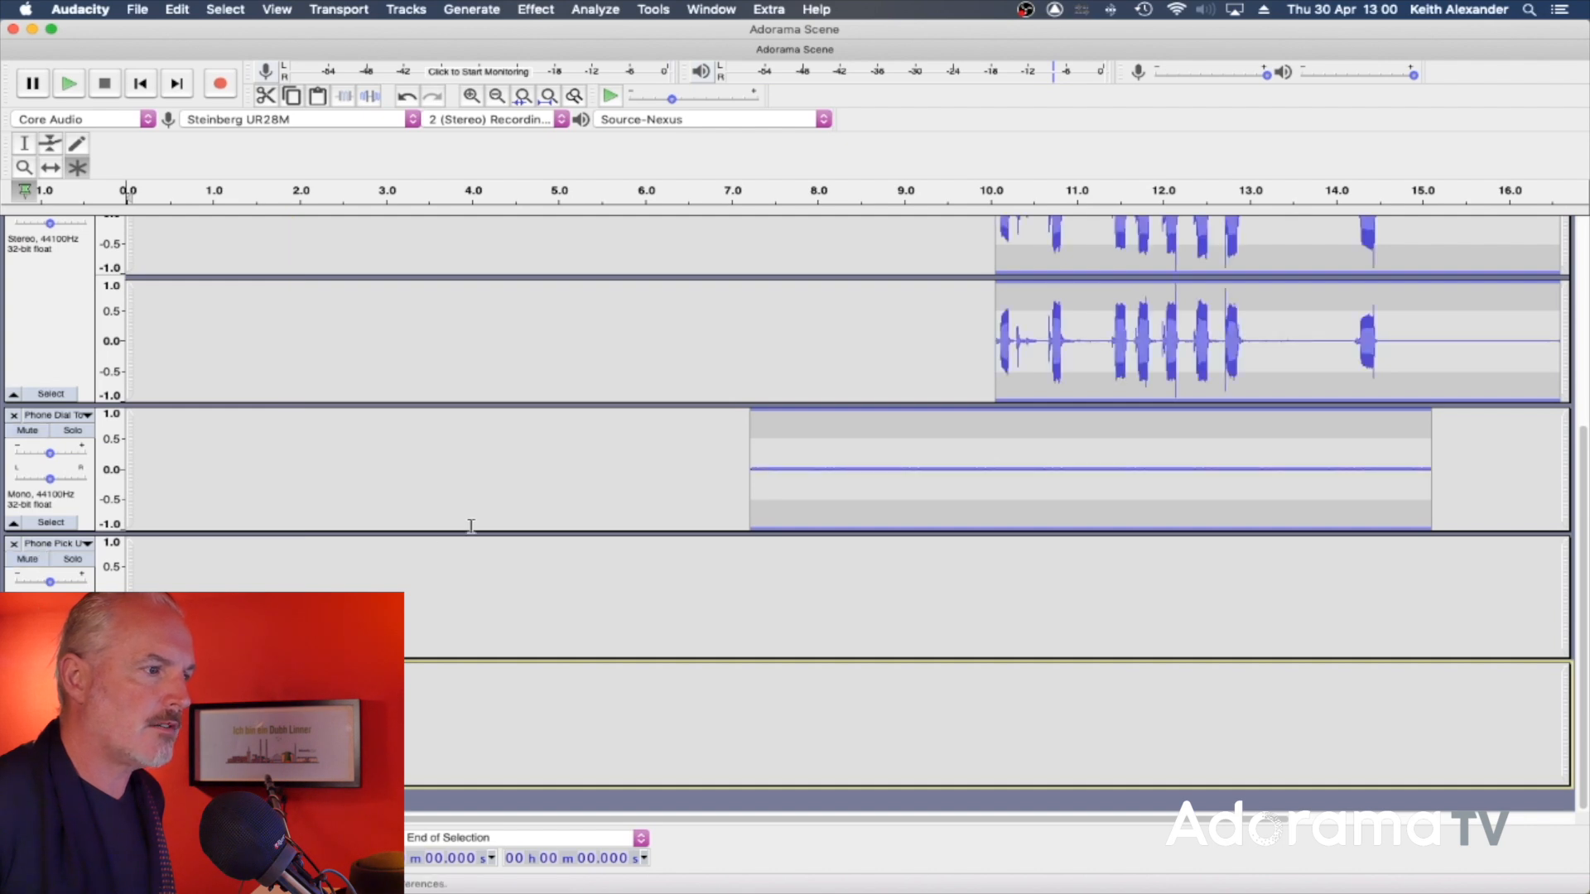
pyautogui.click(46, 170)
pyautogui.moveTo(430, 724); pyautogui.dragTo(957, 619)
pyautogui.moveTo(989, 620); pyautogui.dragTo(945, 613)
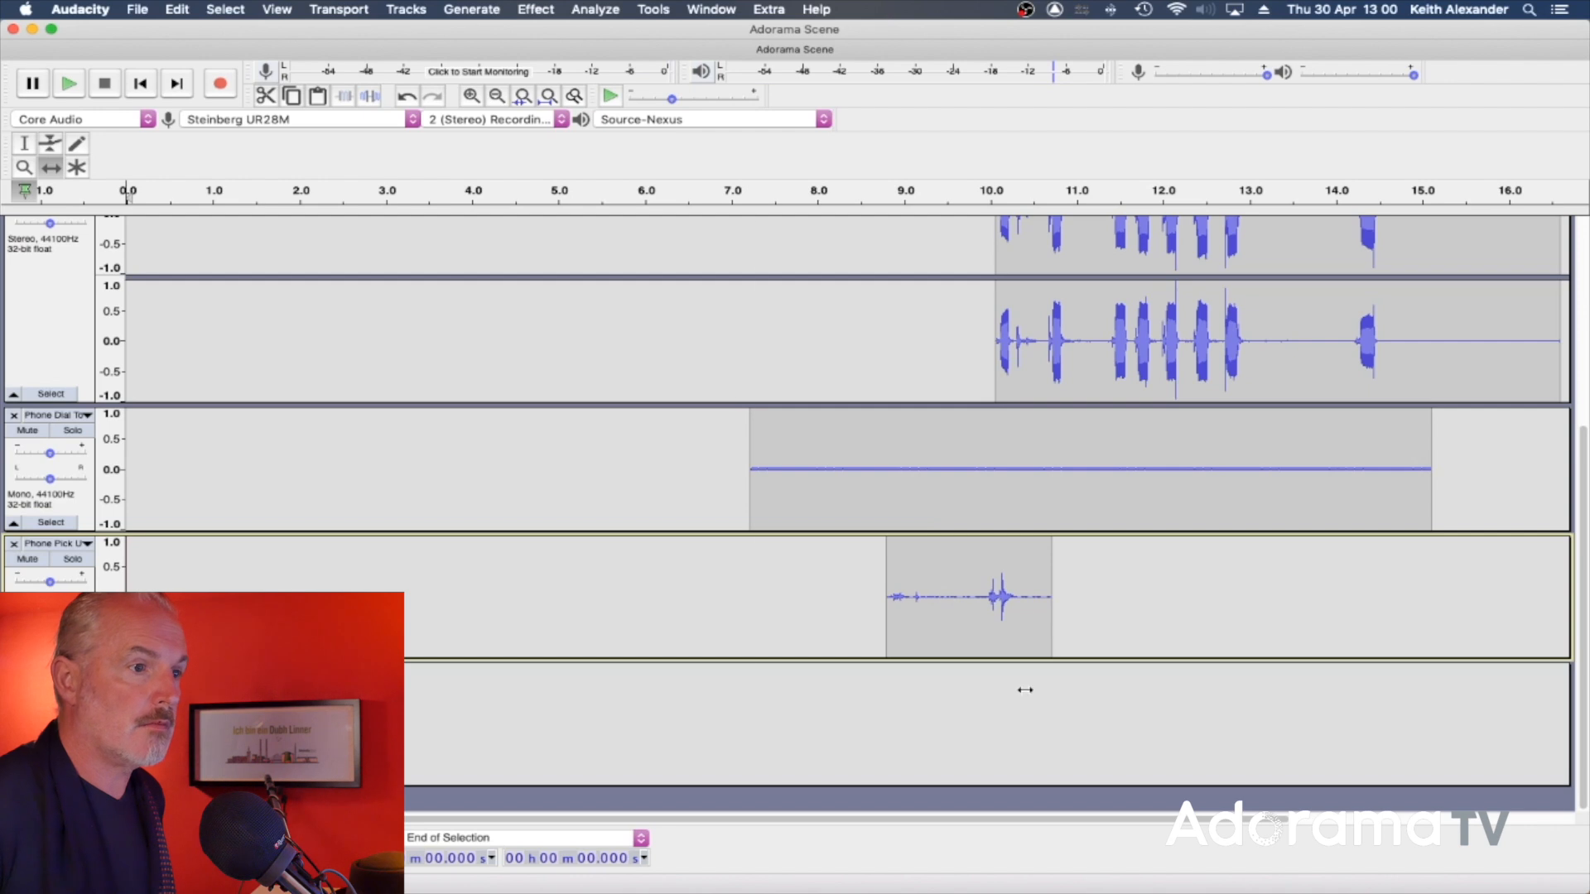
# Step: Amplify the whole phone pick-up clip by 8.044 dB and play it
pyautogui.click(25, 149)
pyautogui.doubleClick(897, 582)
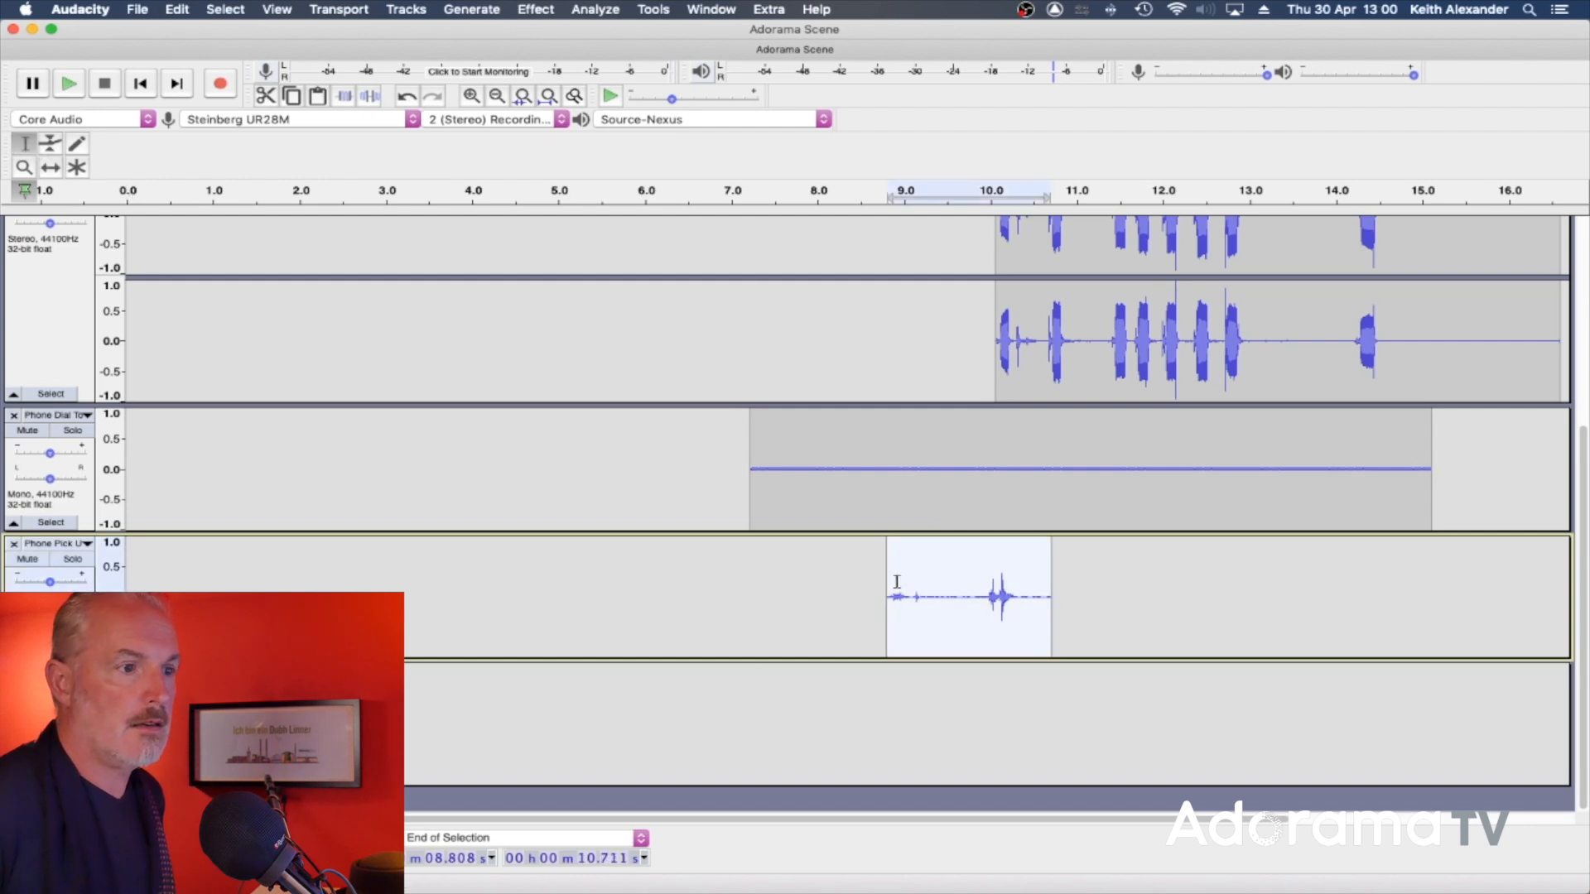
pyautogui.click(494, 10)
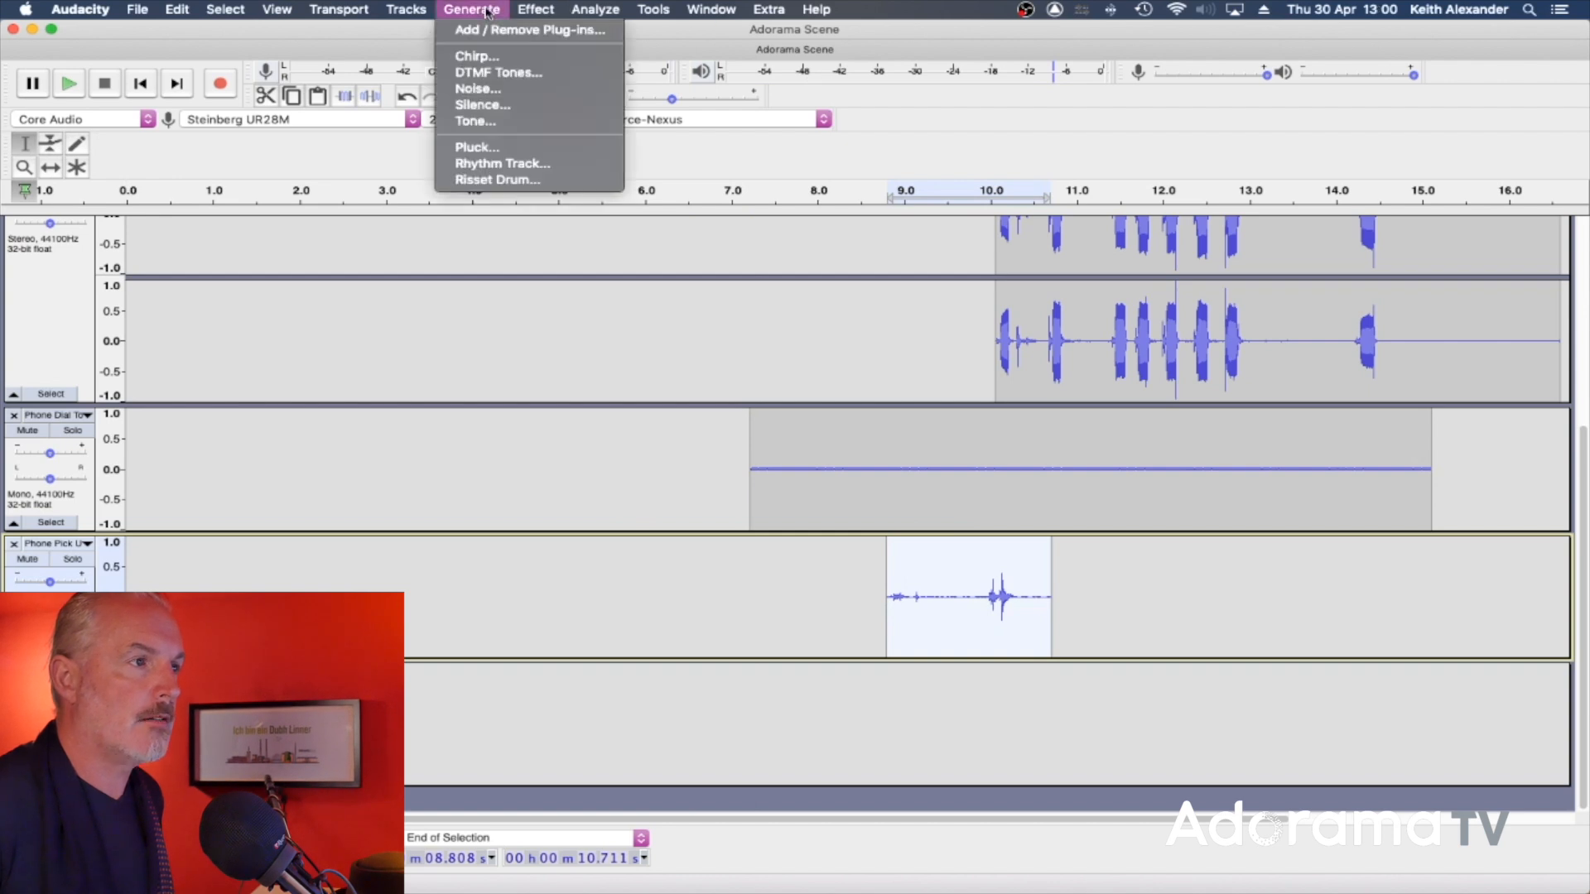
pyautogui.moveTo(527, 9)
pyautogui.click(532, 83)
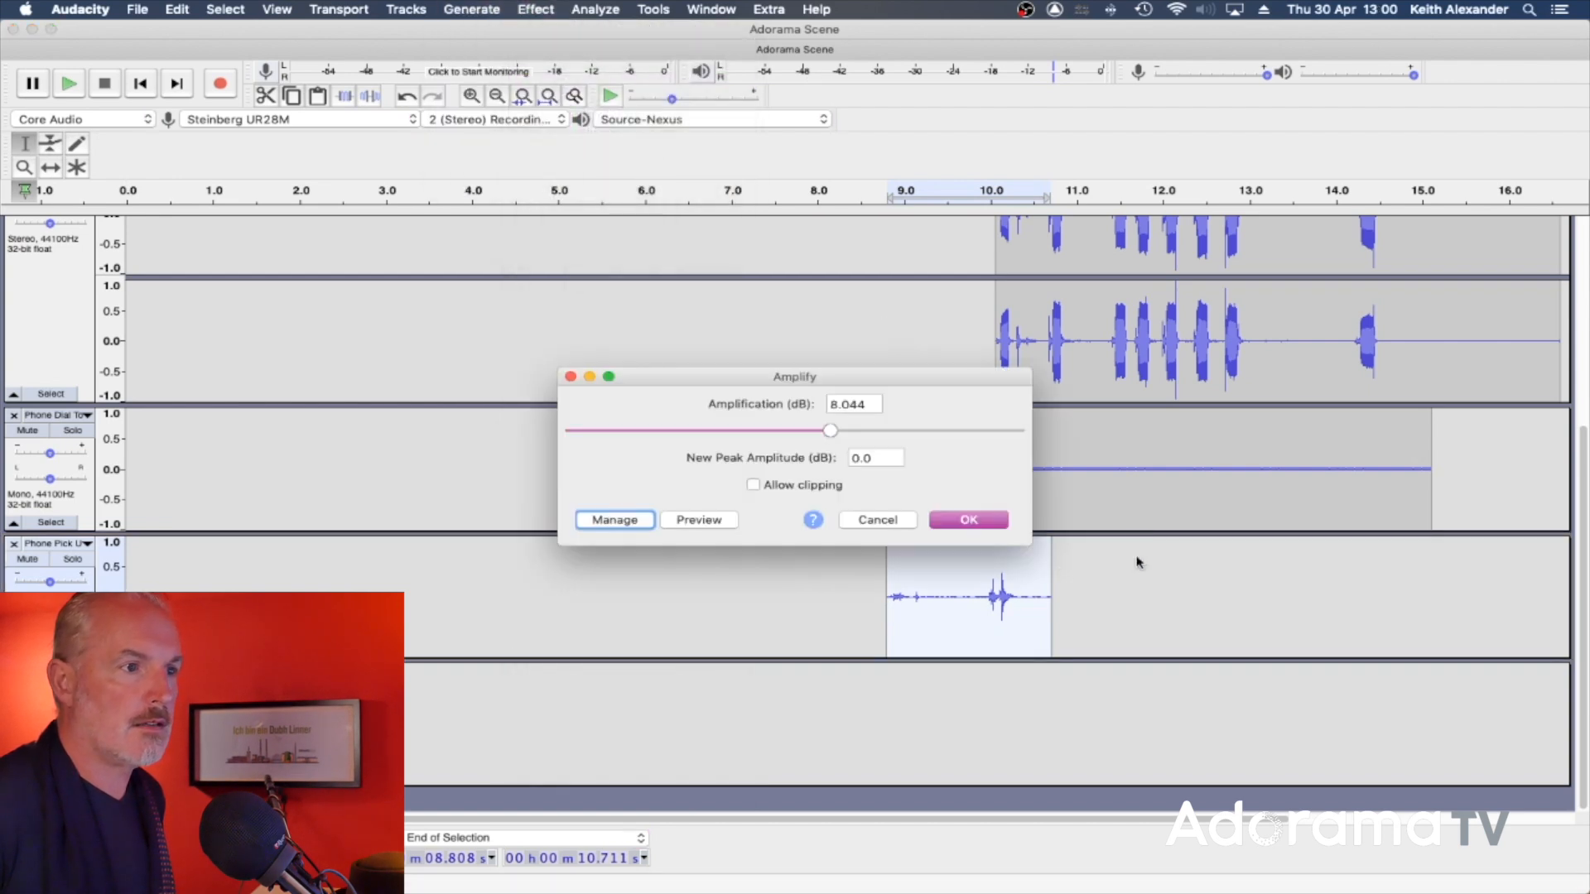
pyautogui.click(963, 522)
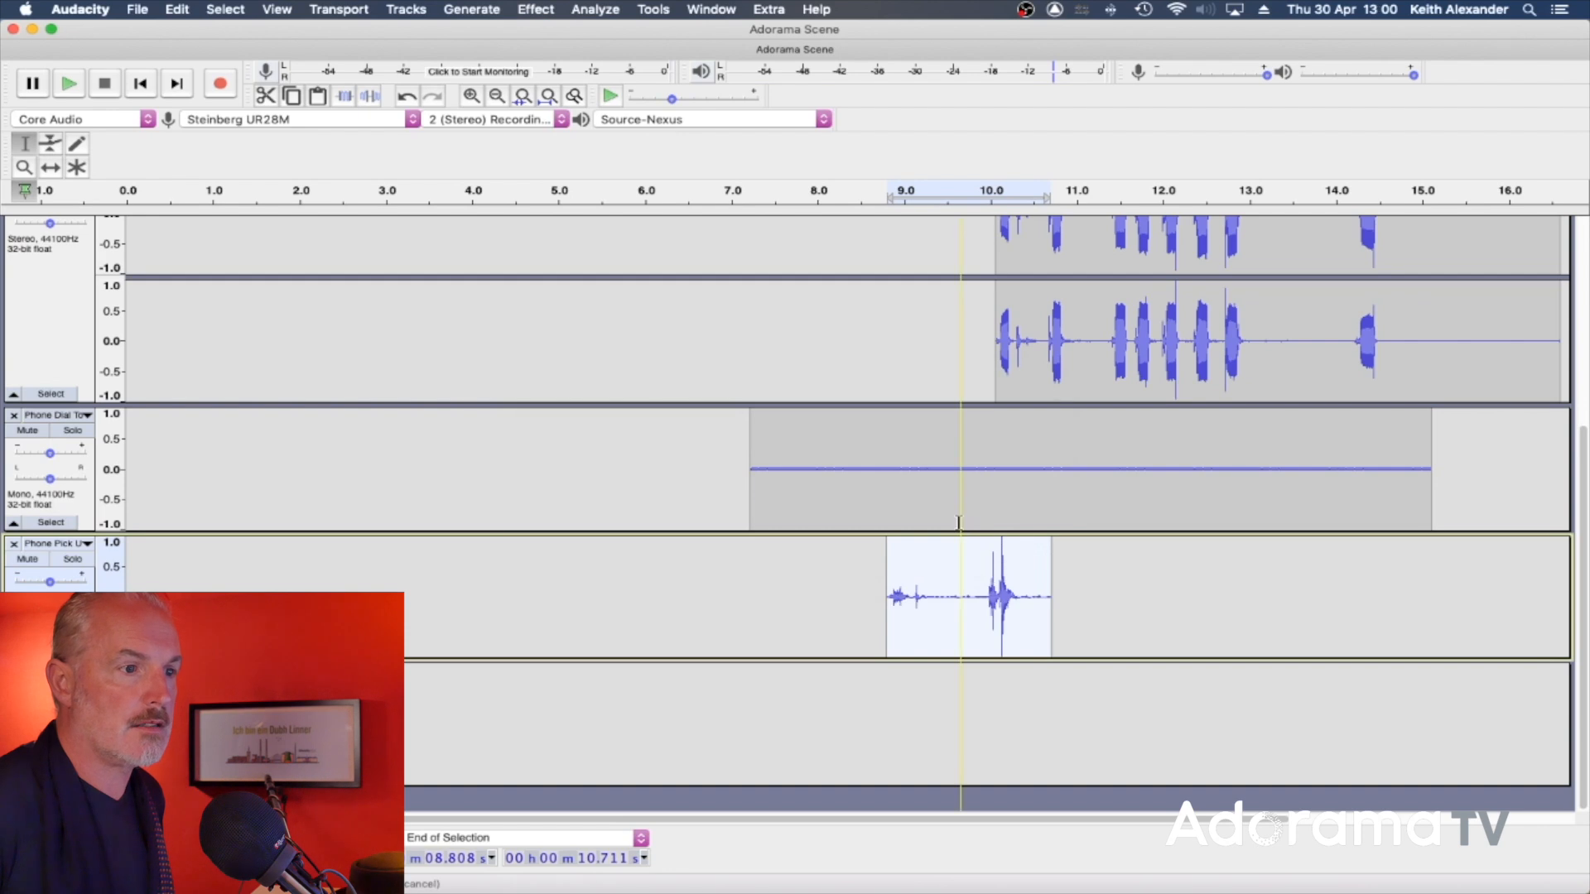
pyautogui.press('space')
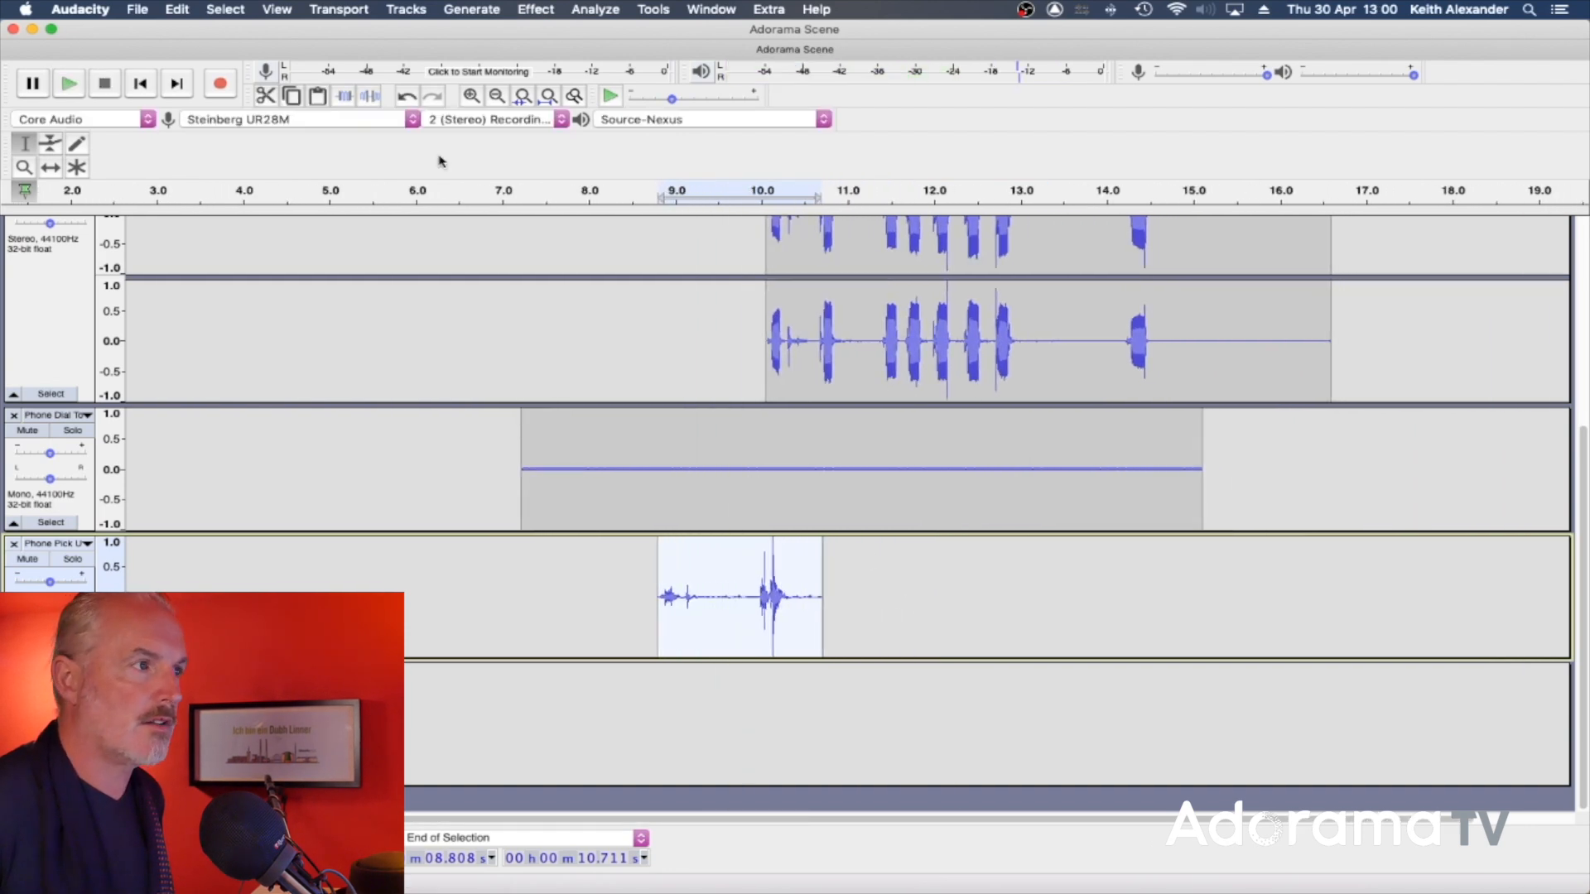
# Step: Shift the phone dial tone clip within its own track to start at about 10.3 s
pyautogui.click(50, 167)
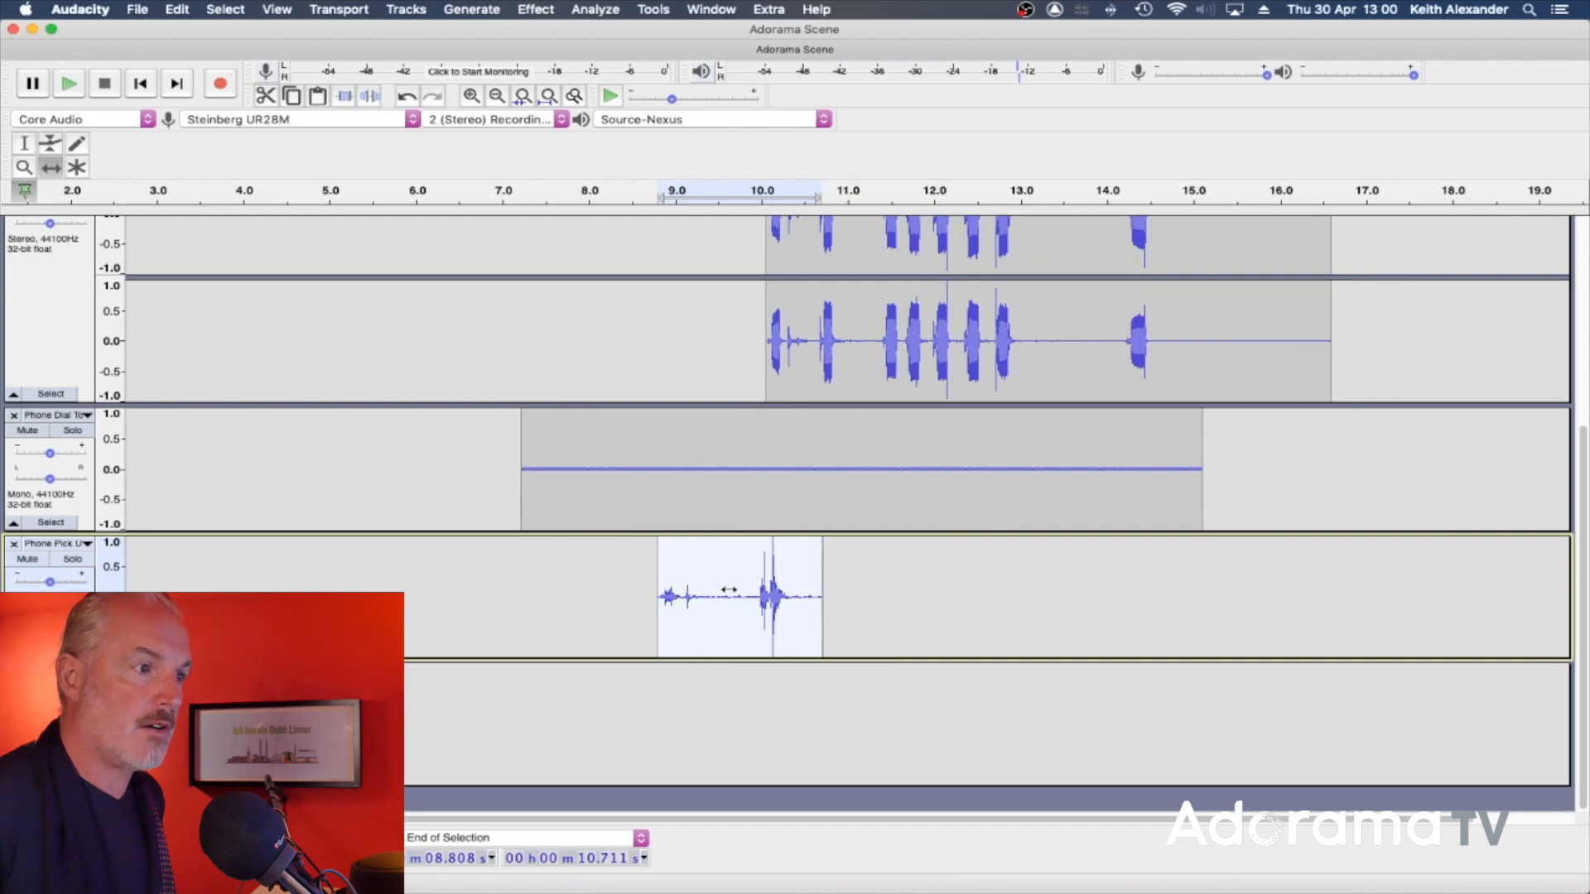
pyautogui.moveTo(721, 523); pyautogui.dragTo(1028, 539)
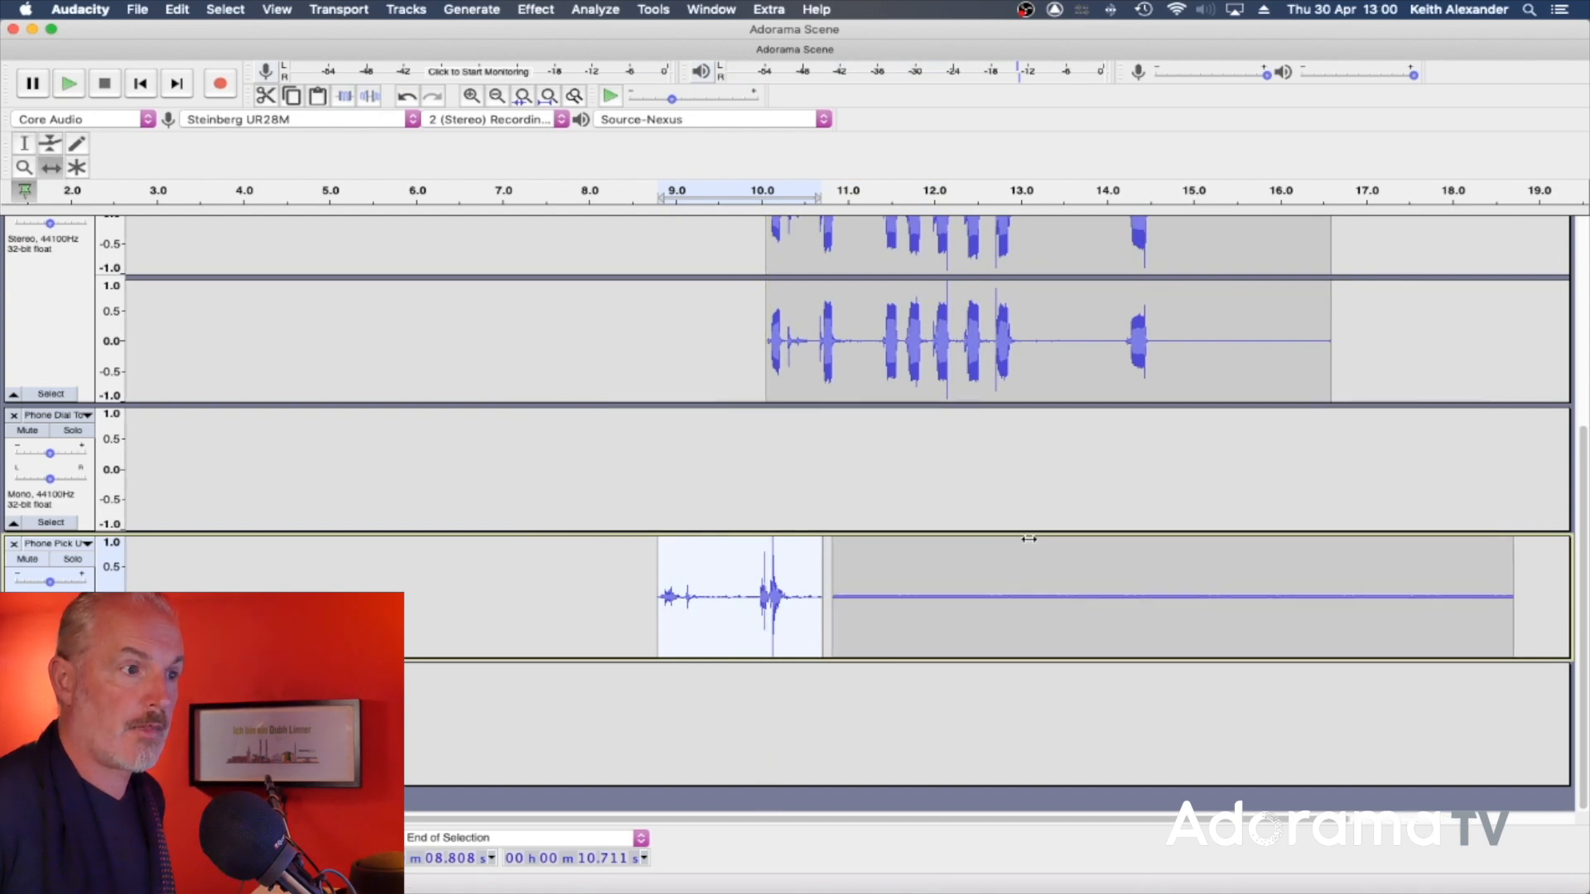
pyautogui.moveTo(968, 628); pyautogui.dragTo(912, 458)
# Step: Reduce the height of the Car Phone track so more tracks fit in view
pyautogui.scroll(5, 596, 426)
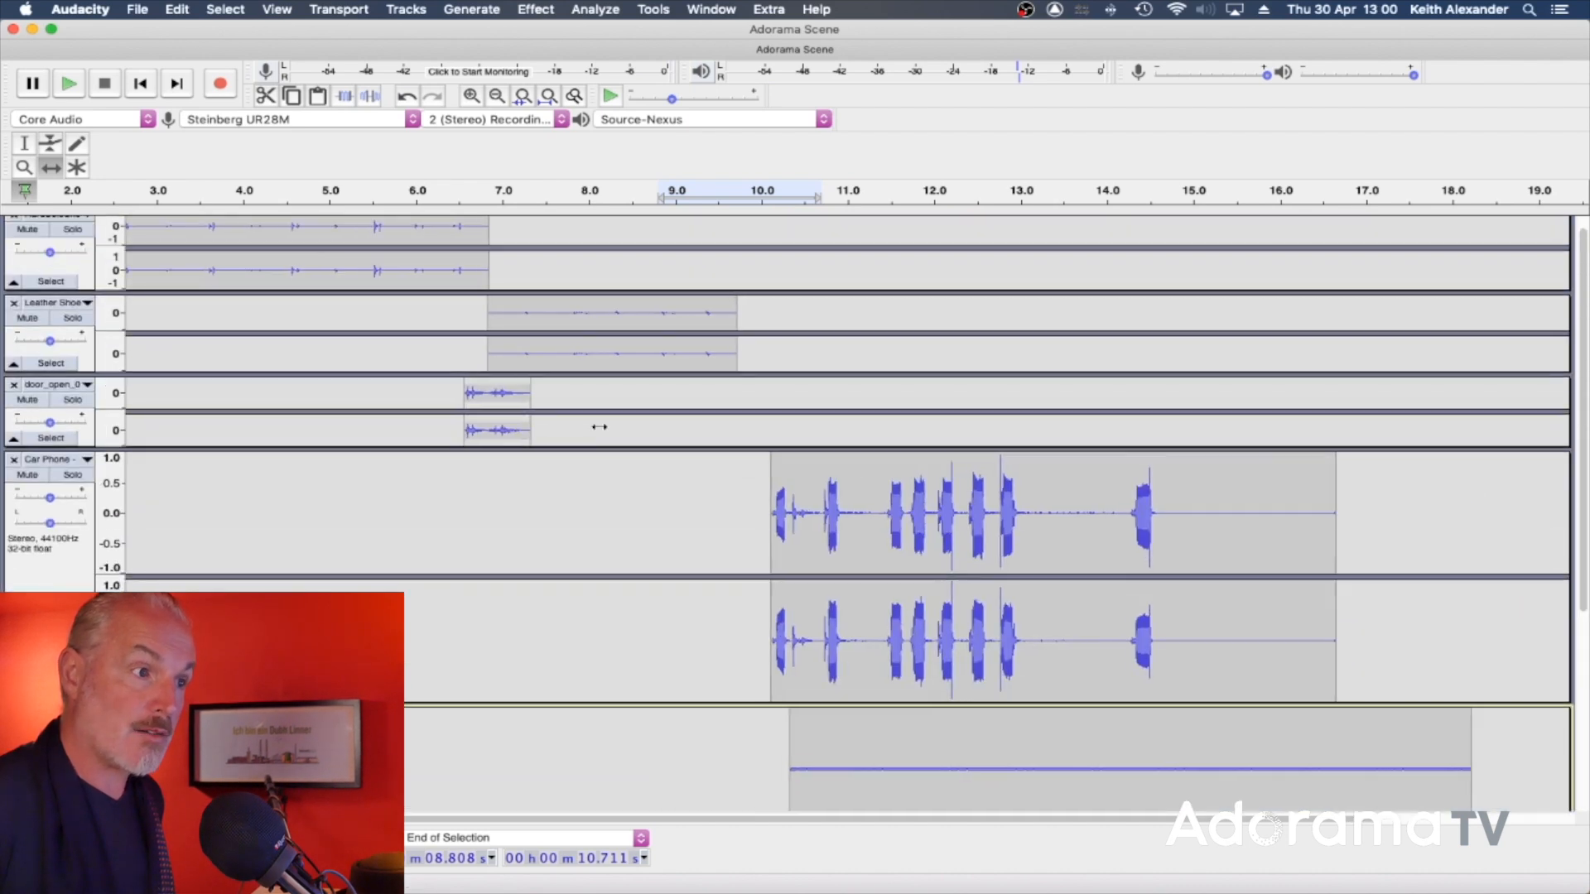
pyautogui.scroll(-4, 596, 425)
pyautogui.scroll(1, 600, 426)
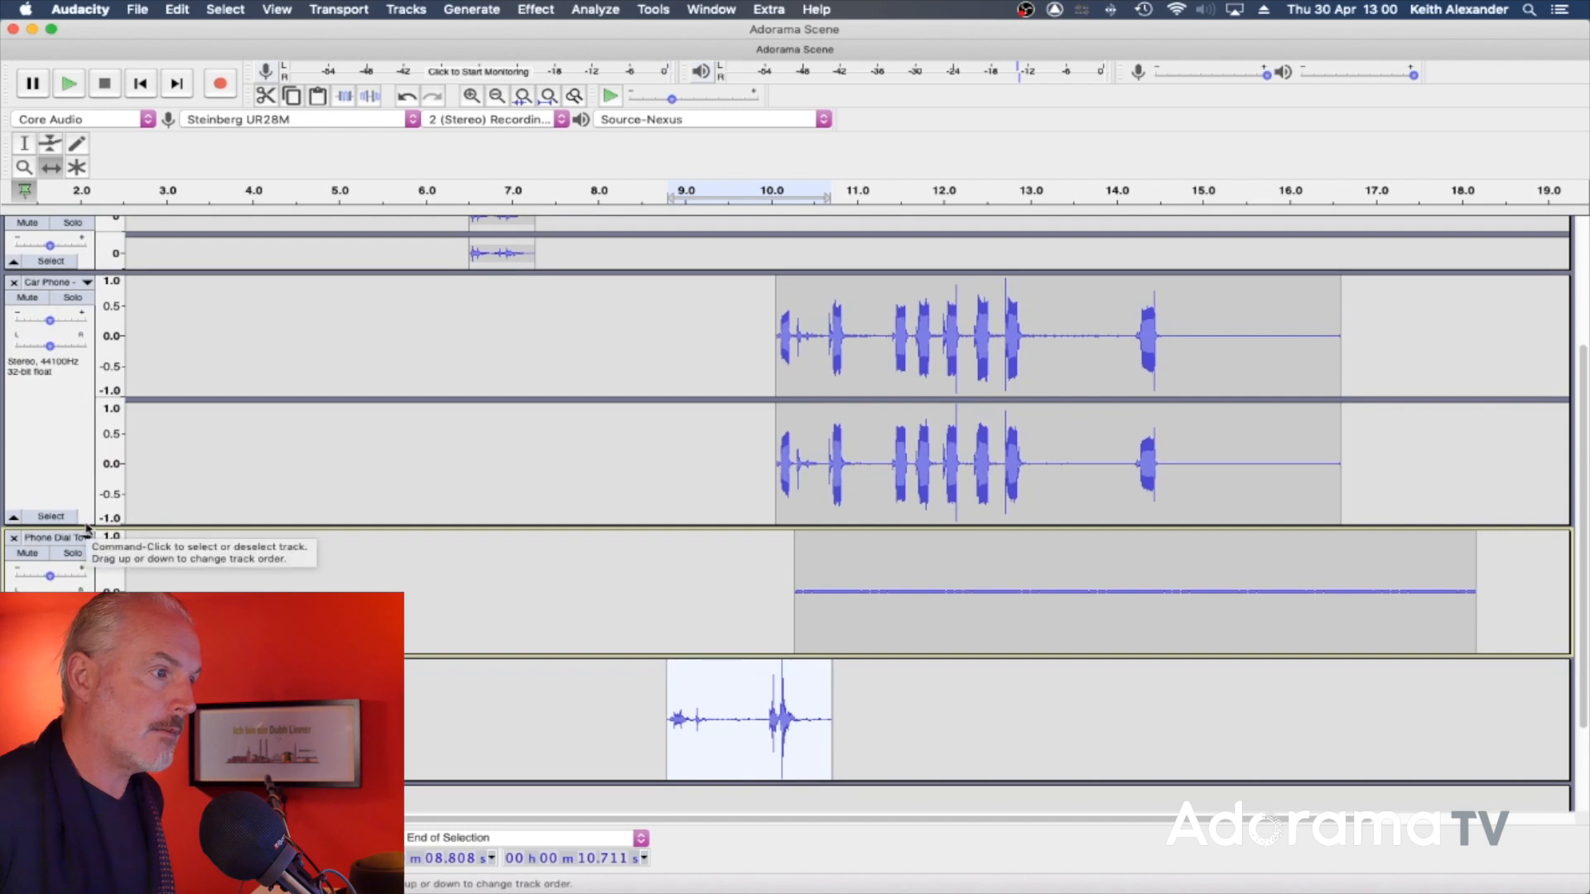
pyautogui.moveTo(87, 529); pyautogui.dragTo(76, 335)
pyautogui.scroll(2, 511, 523)
pyautogui.scroll(3, 529, 525)
pyautogui.scroll(-3, 529, 525)
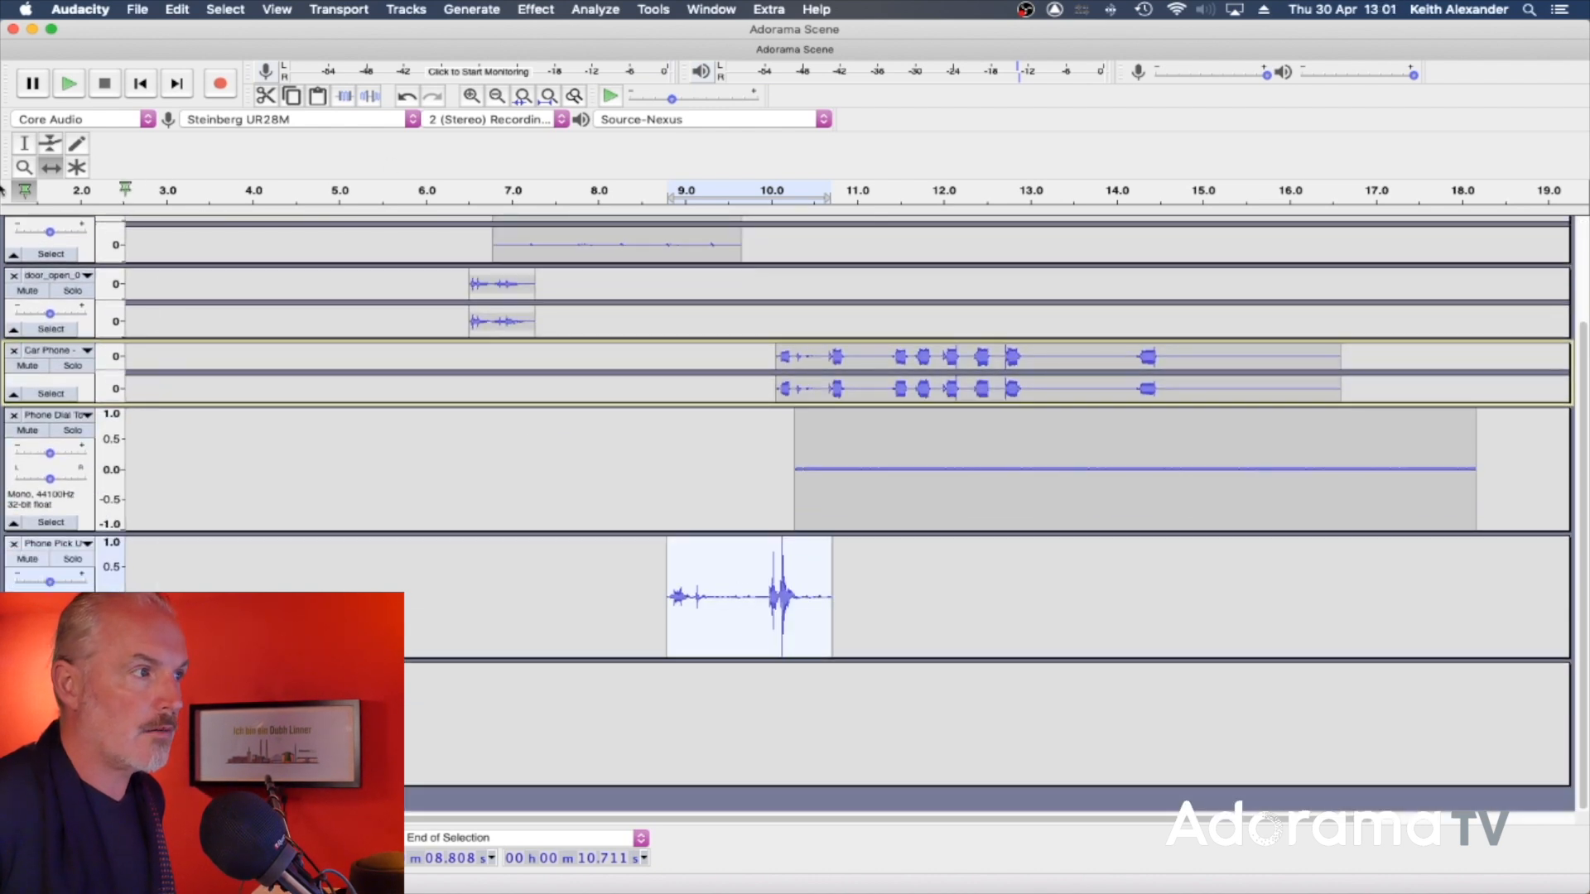
# Step: Shift the pick-up clip to about 9.6 s, the dial tone to about 9.8 s and the Car Phone clip to about 10.5 s
pyautogui.moveTo(728, 619); pyautogui.dragTo(823, 298)
pyautogui.moveTo(966, 367); pyautogui.dragTo(797, 446)
pyautogui.moveTo(859, 512); pyautogui.dragTo(819, 517)
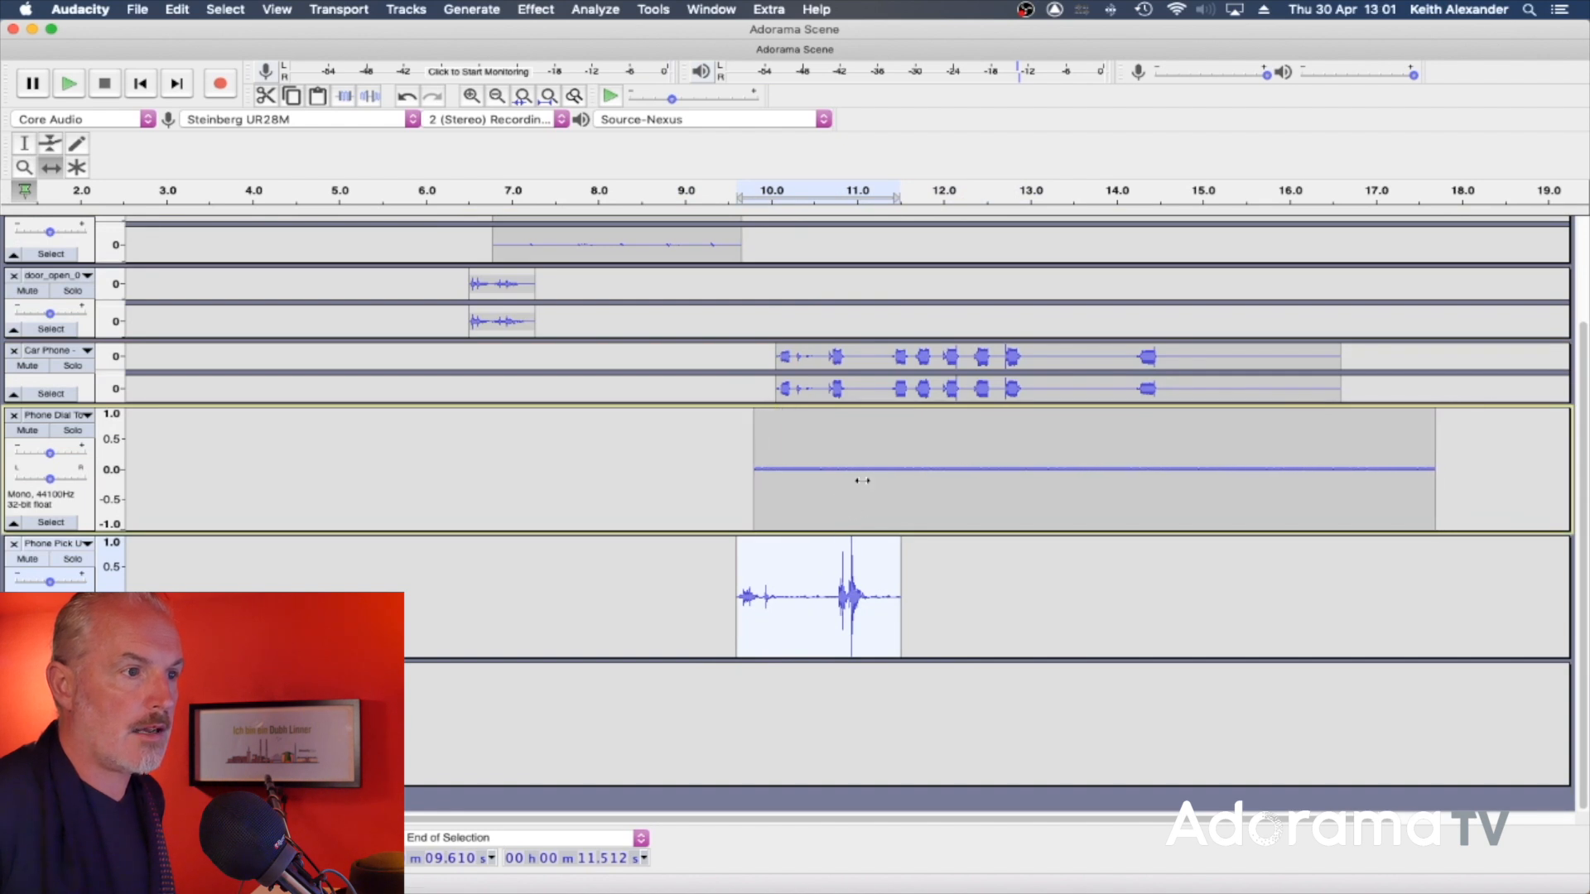
pyautogui.moveTo(926, 385); pyautogui.dragTo(964, 391)
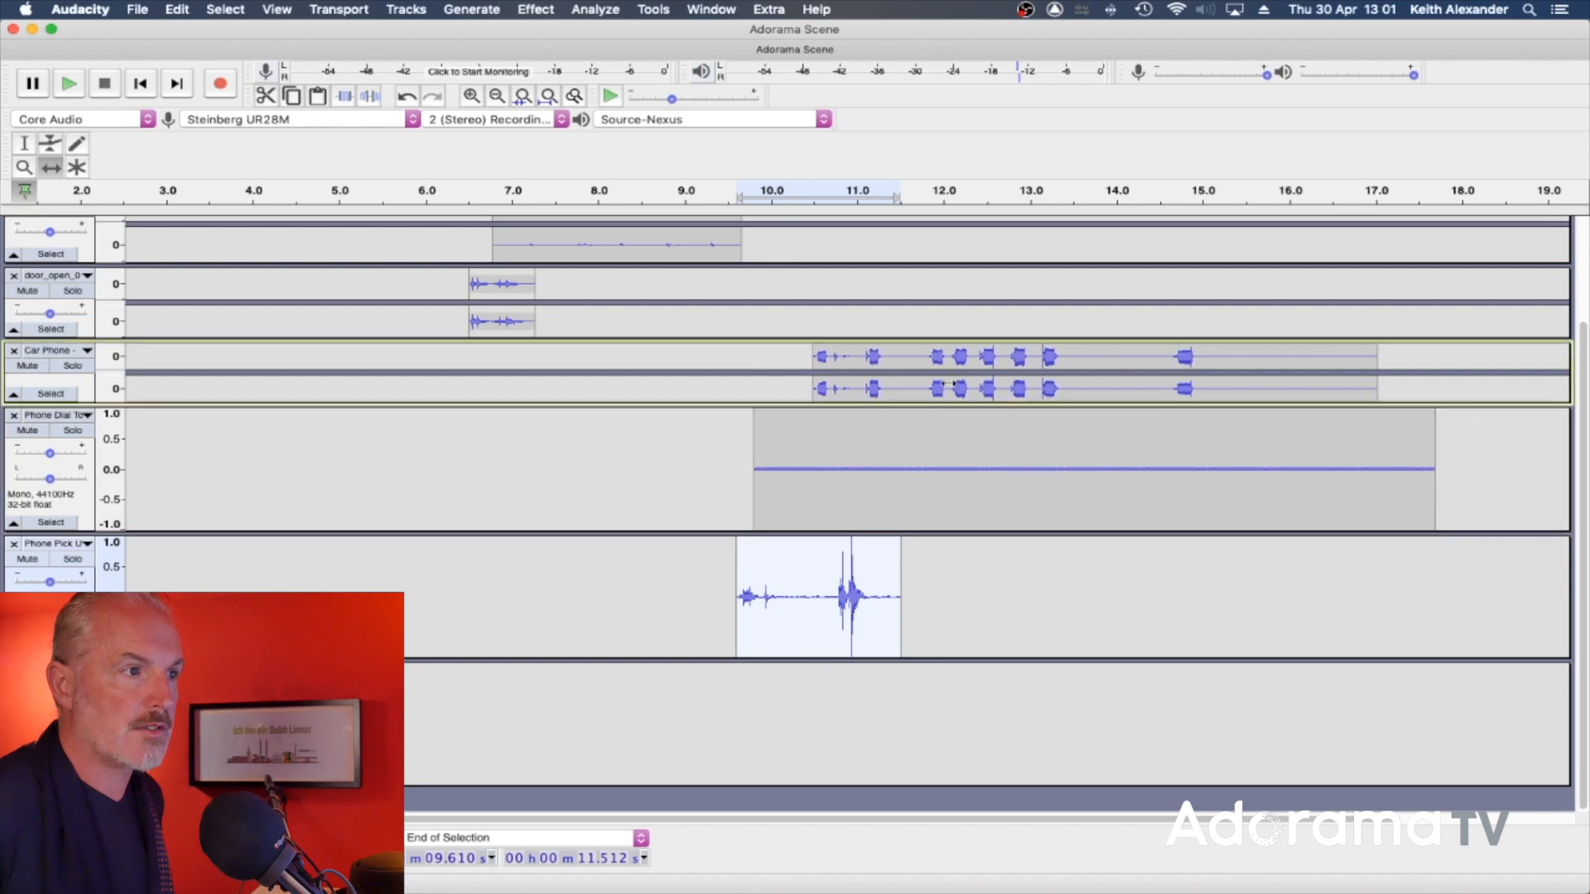
# Step: Play the scene from about 9.1 s to check the timing of the pick-up, dial tone and dialing sounds
pyautogui.click(689, 191)
pyautogui.press('space')
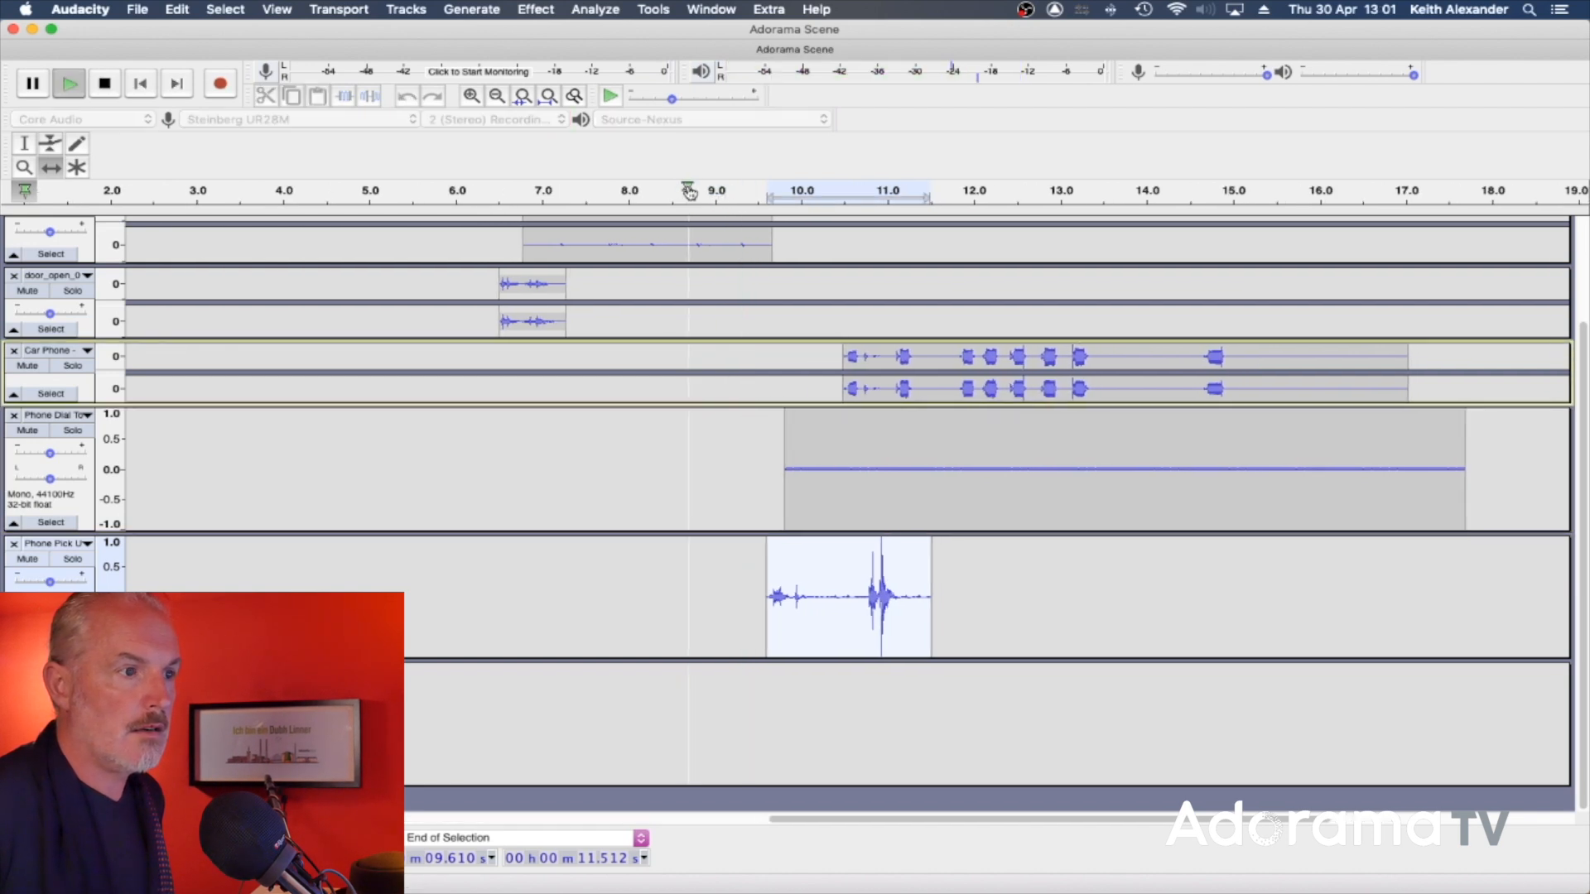
pyautogui.press('space')
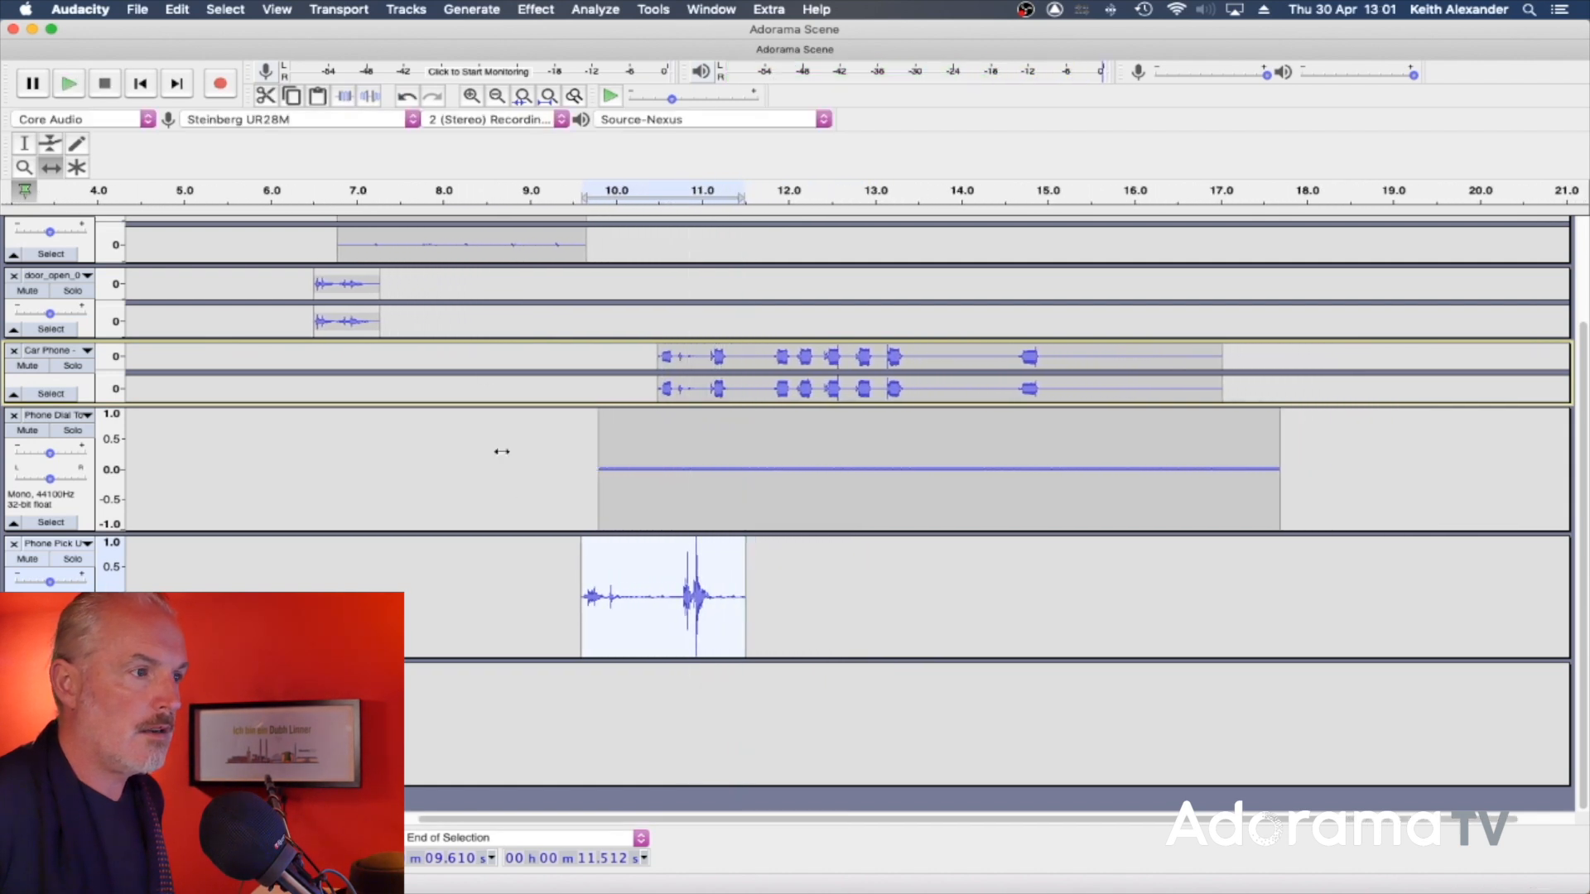
pyautogui.click(22, 145)
pyautogui.click(542, 454)
pyautogui.press('space')
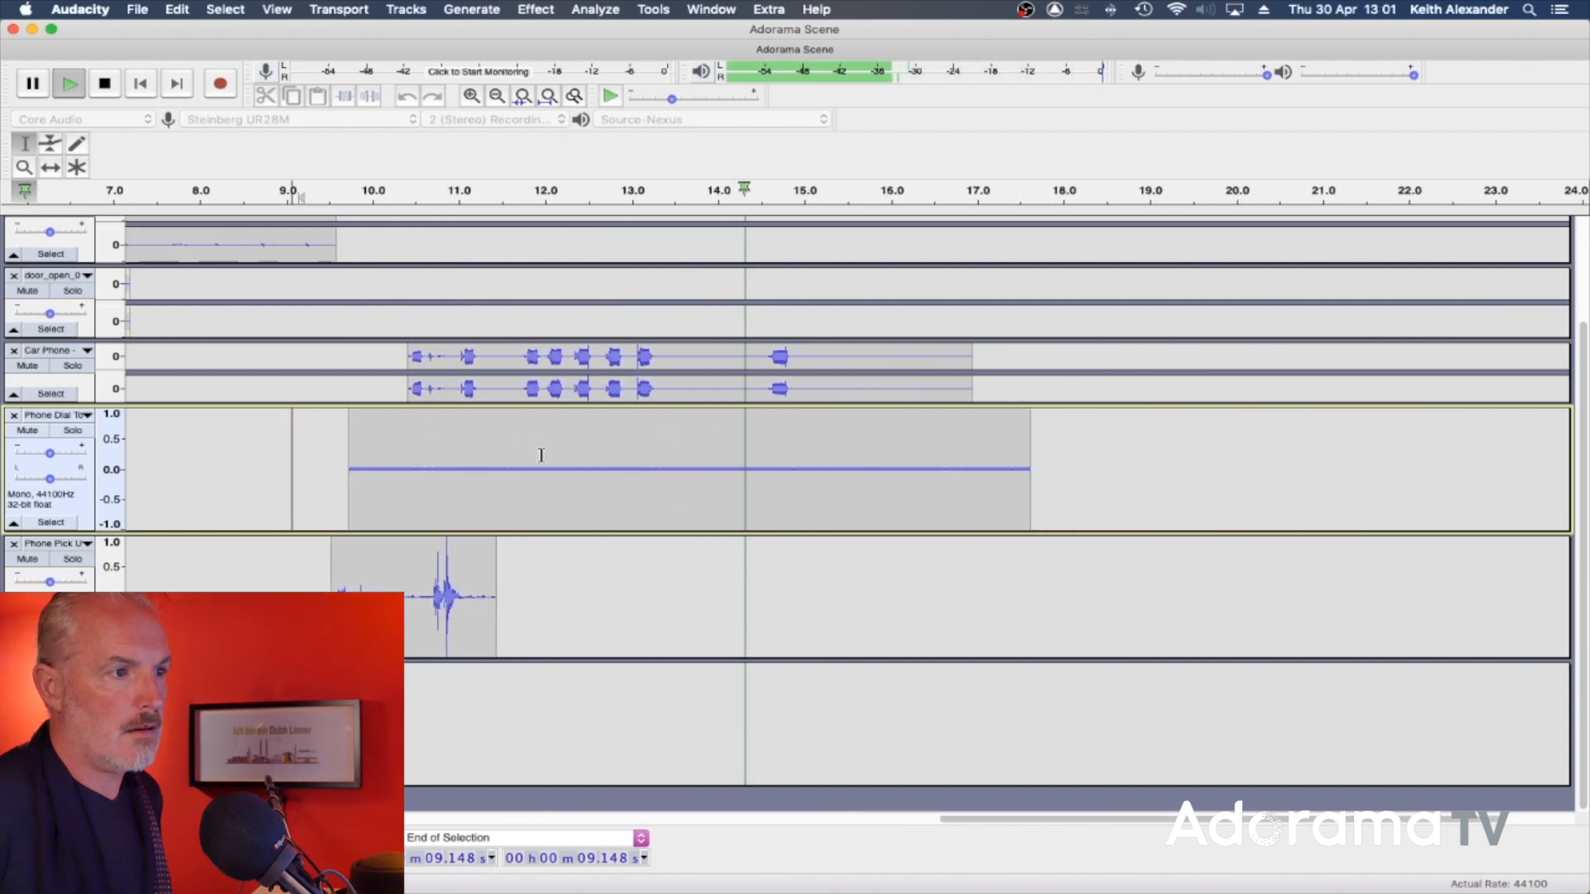
pyautogui.press('space')
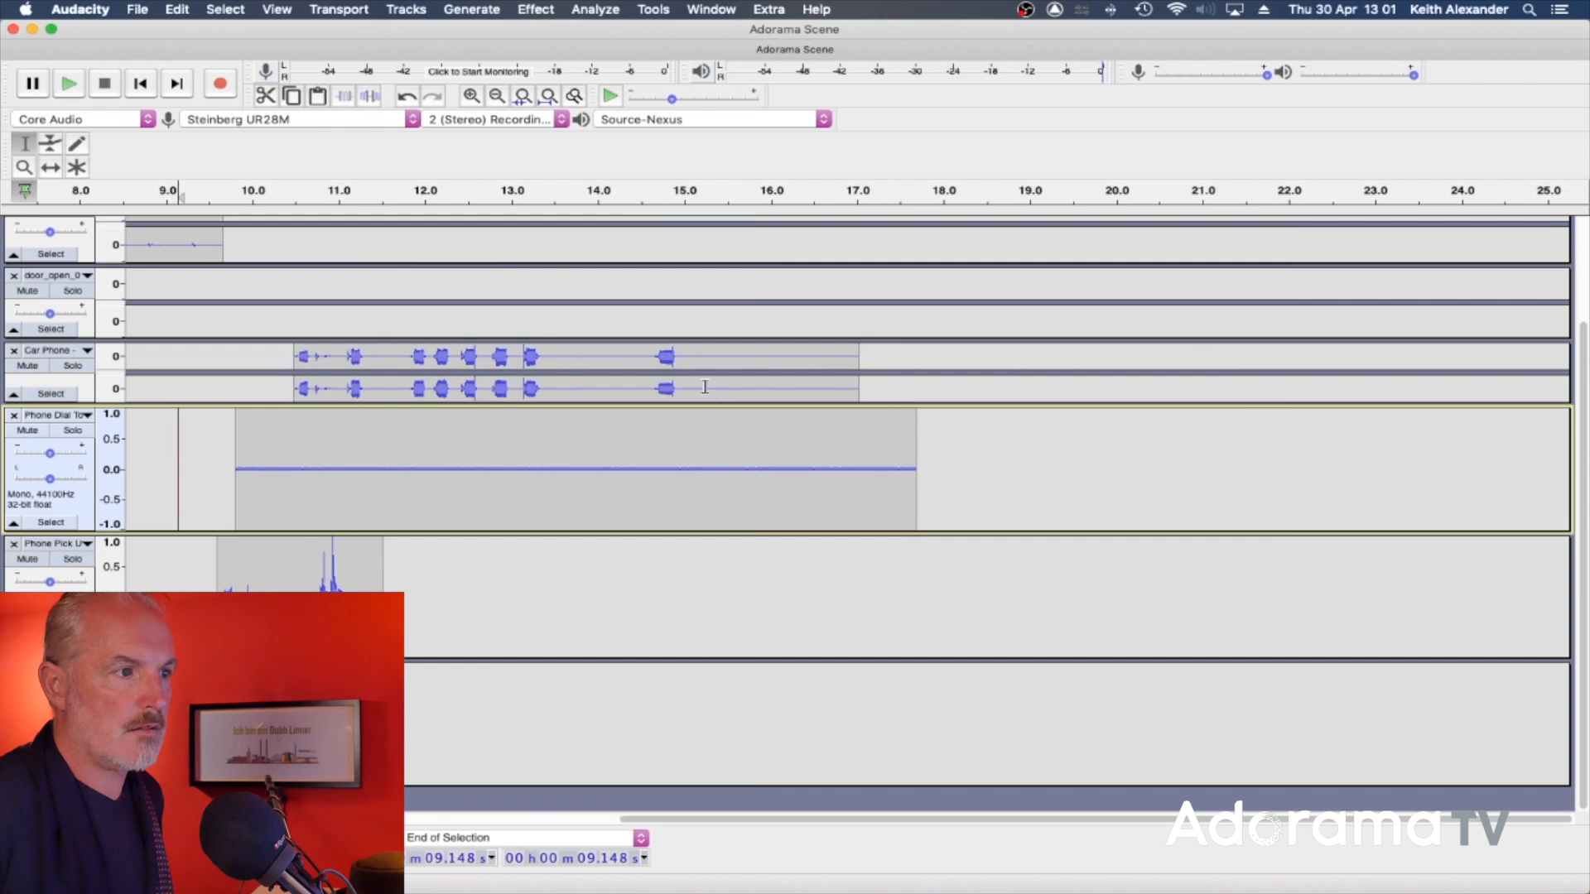
# Step: Delete the Car Phone clip's gap from 13.475 s to 14.614 s and the shorter gap starting at 11.404 s
pyautogui.moveTo(651, 371); pyautogui.dragTo(552, 373)
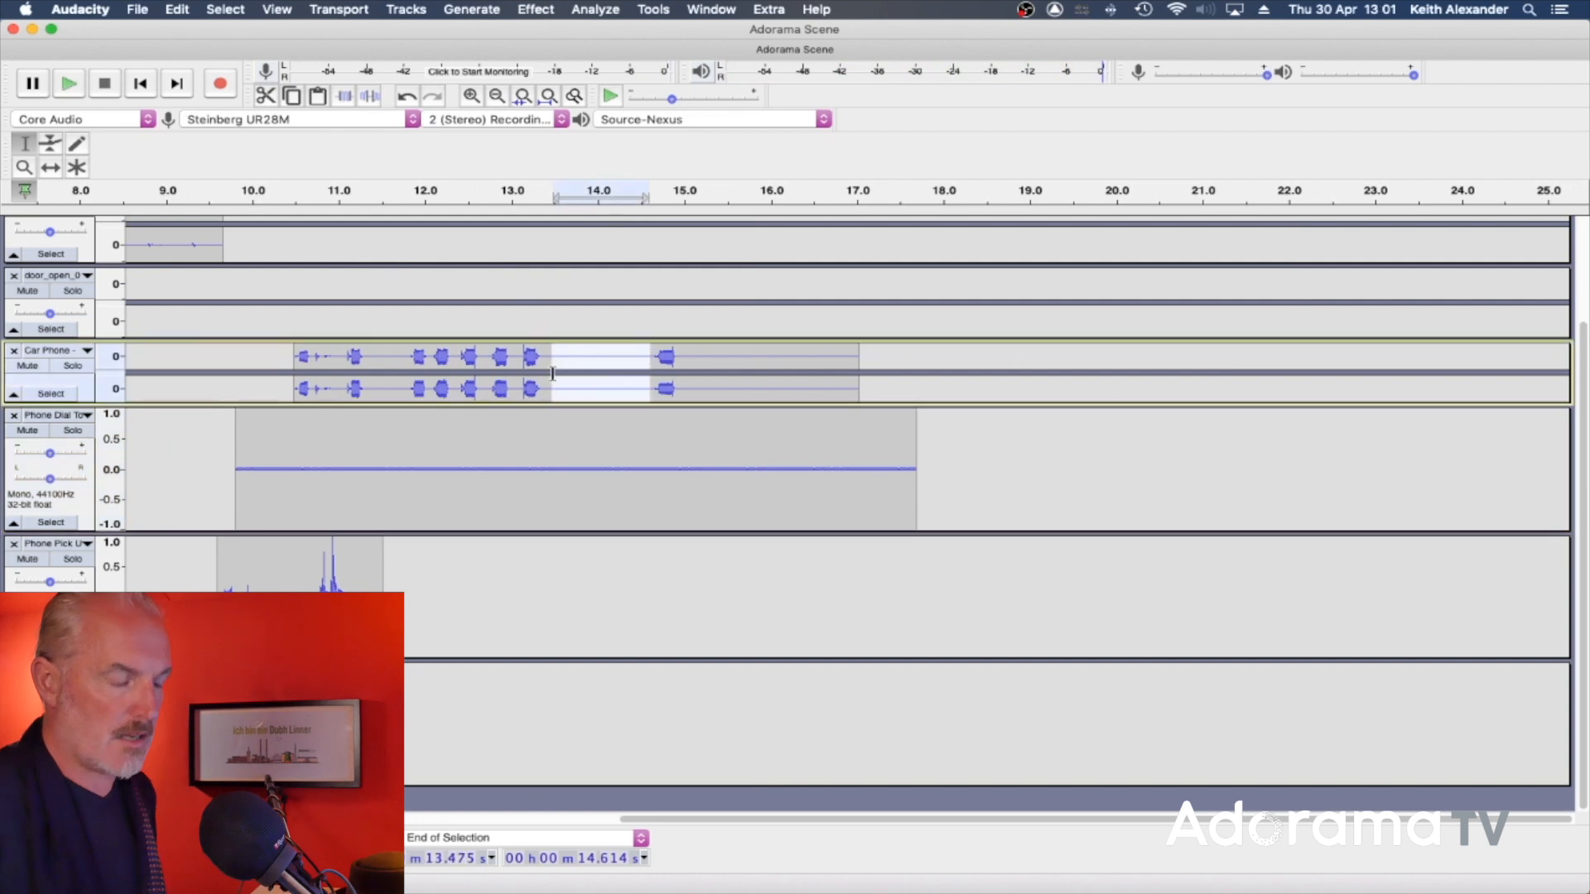
pyautogui.press('Delete')
pyautogui.moveTo(408, 354); pyautogui.dragTo(373, 375)
pyautogui.press('Delete')
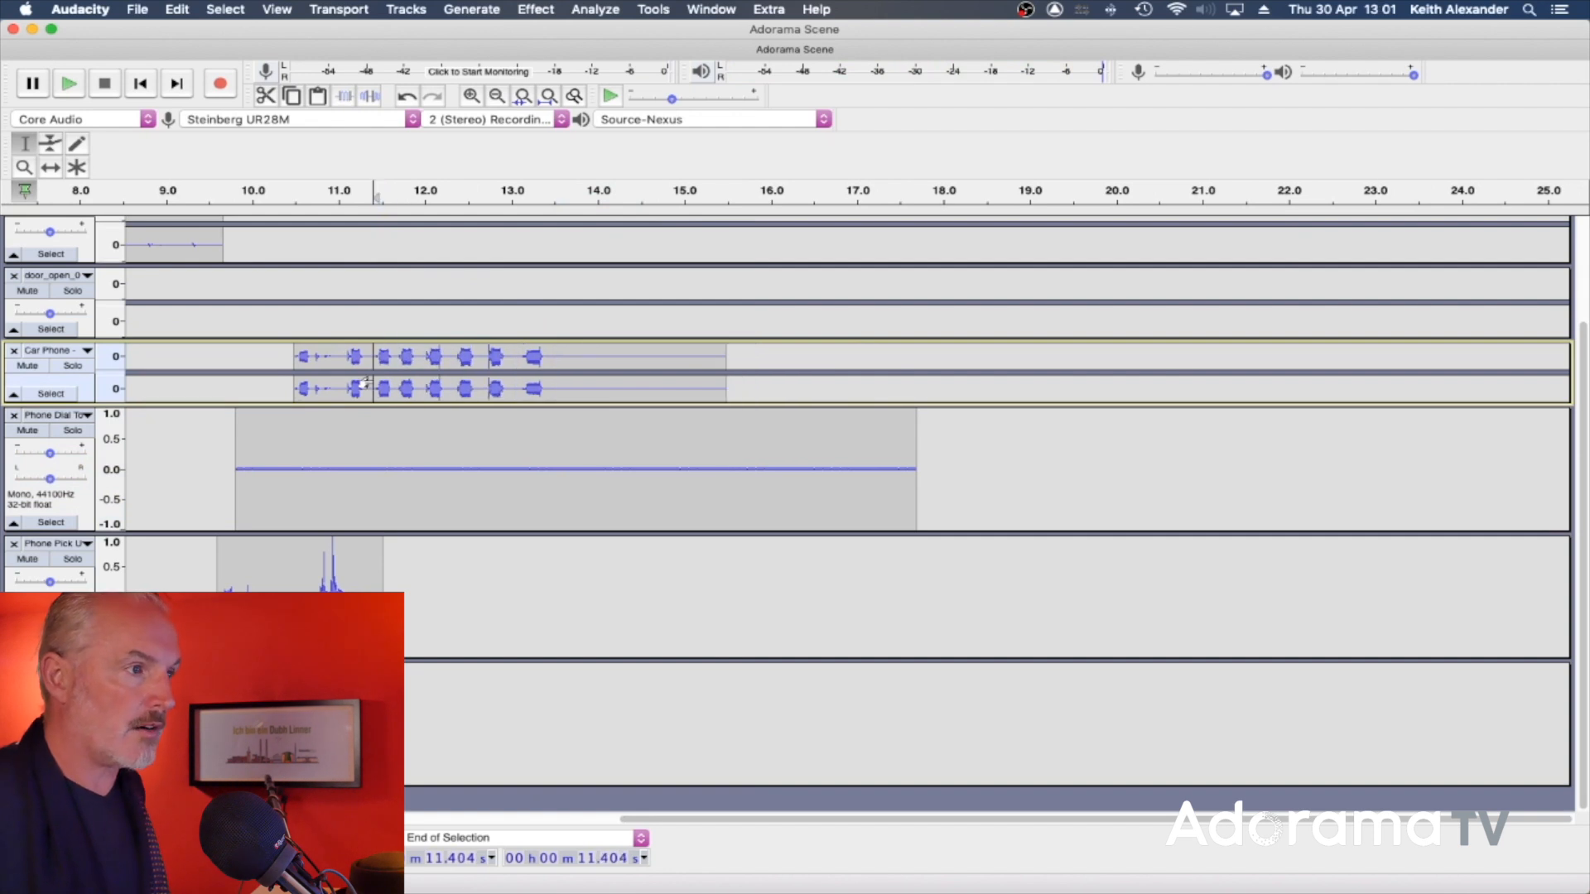
# Step: Delete the end of the phone pick-up clip from 10.353 s onward and play the scene from 9.4 s
pyautogui.moveTo(411, 590); pyautogui.dragTo(281, 590)
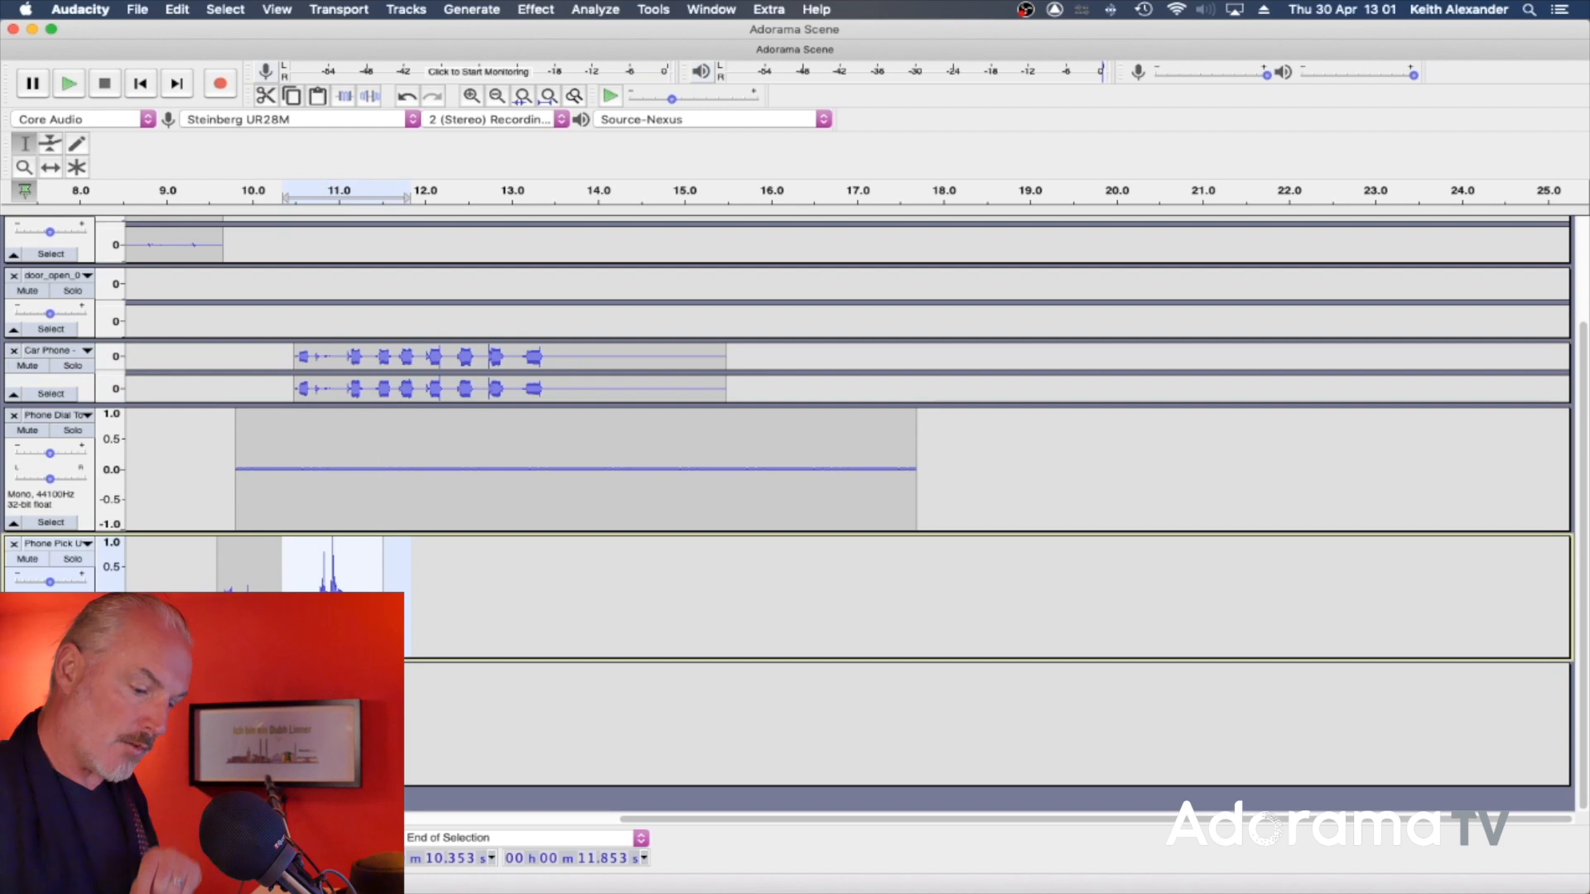
pyautogui.press('Delete')
pyautogui.press('space')
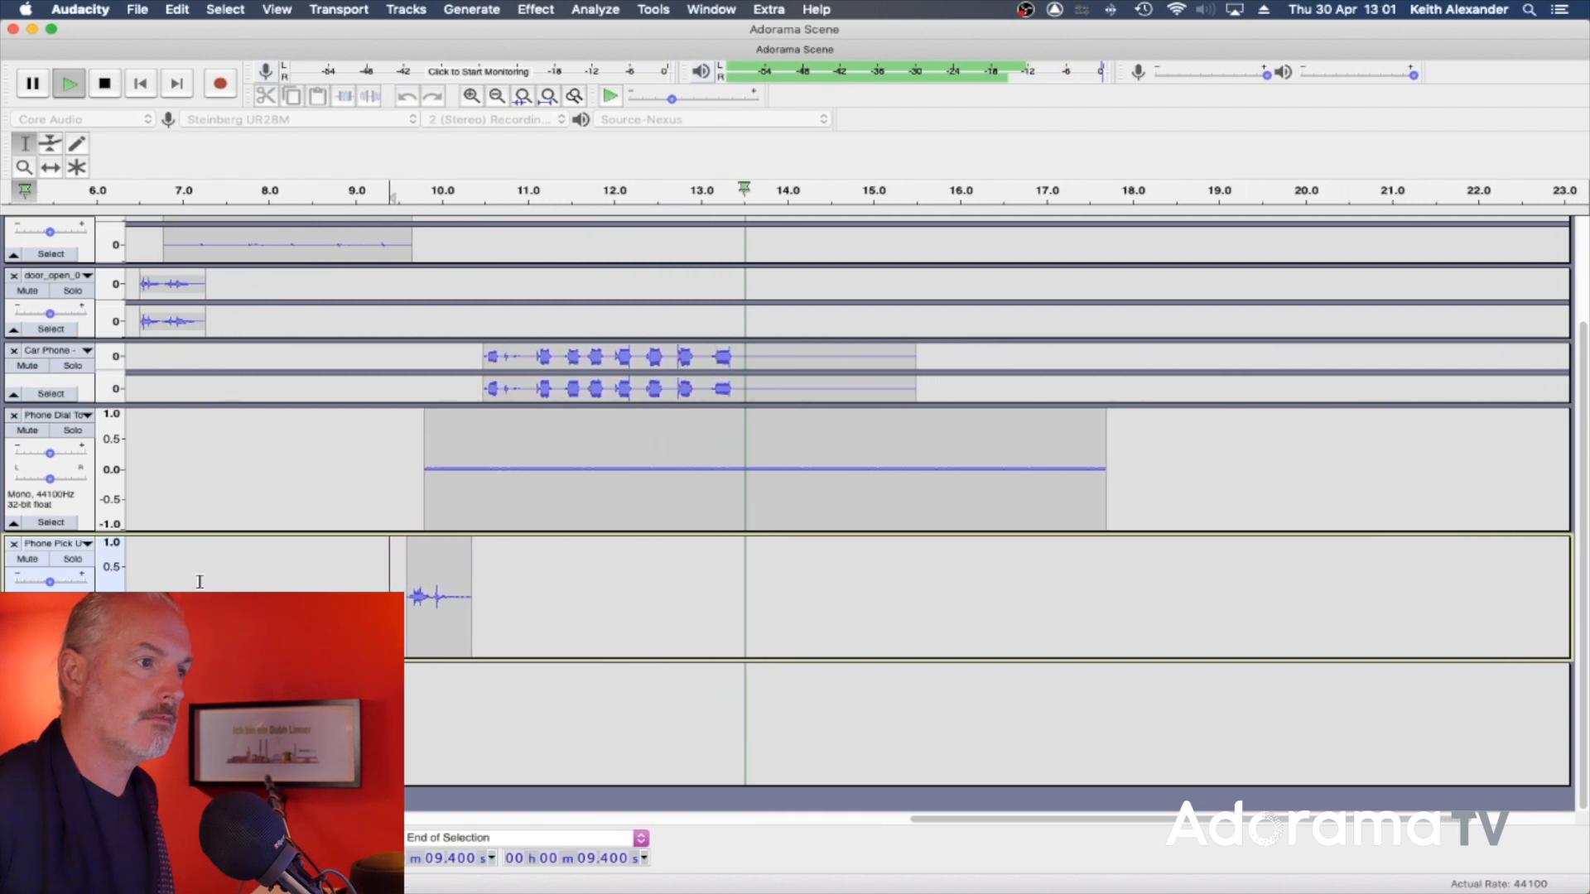
pyautogui.press('space')
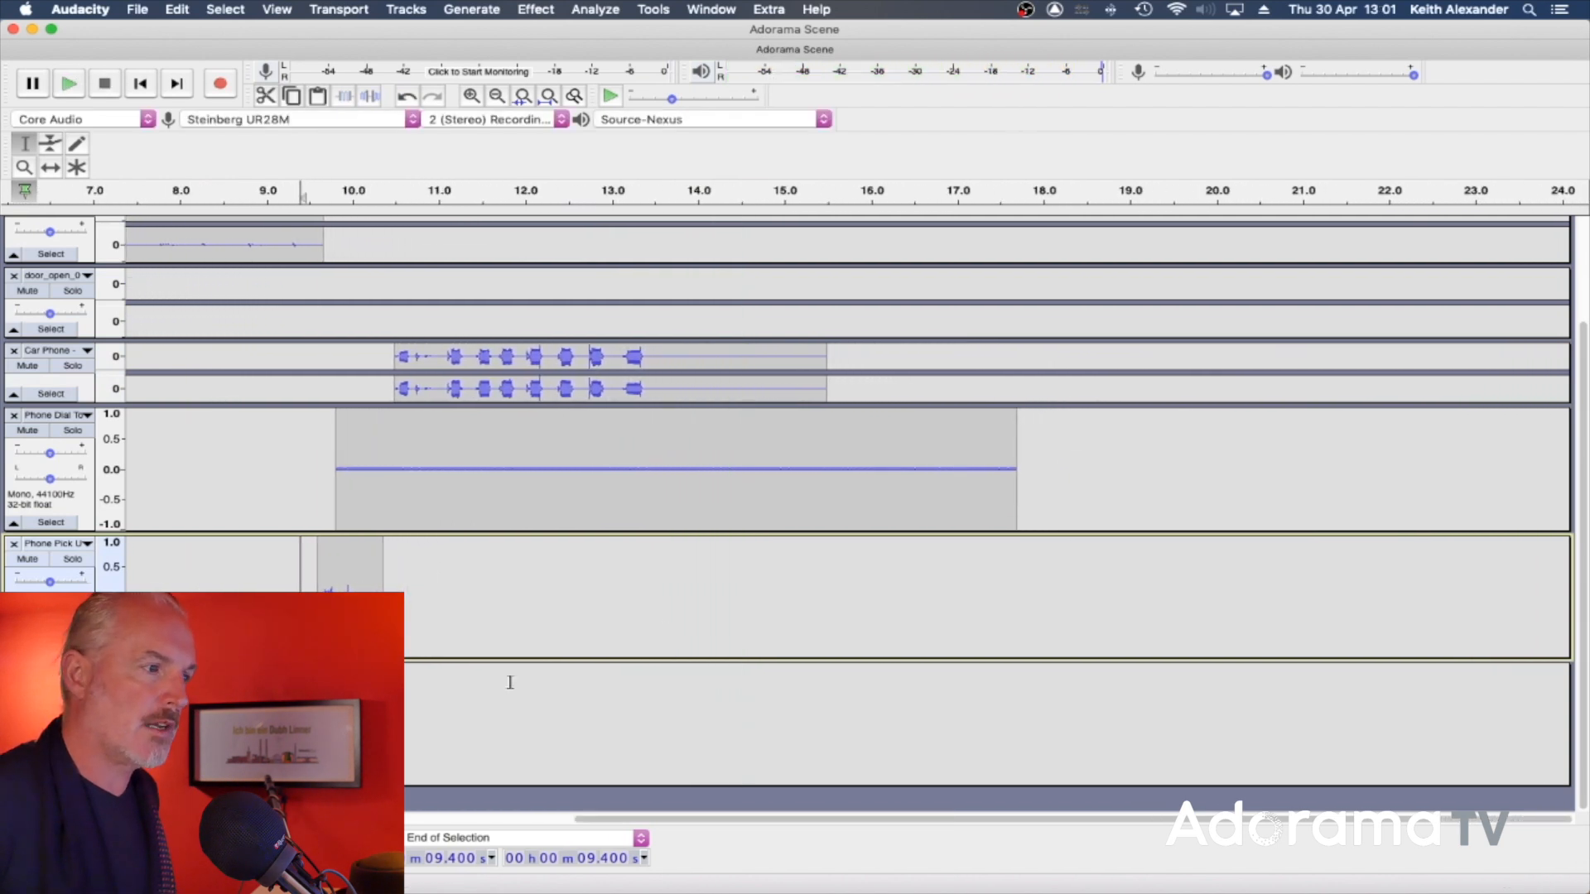
# Step: Remove the empty phone pick-up track at the end of the project
pyautogui.click(51, 752)
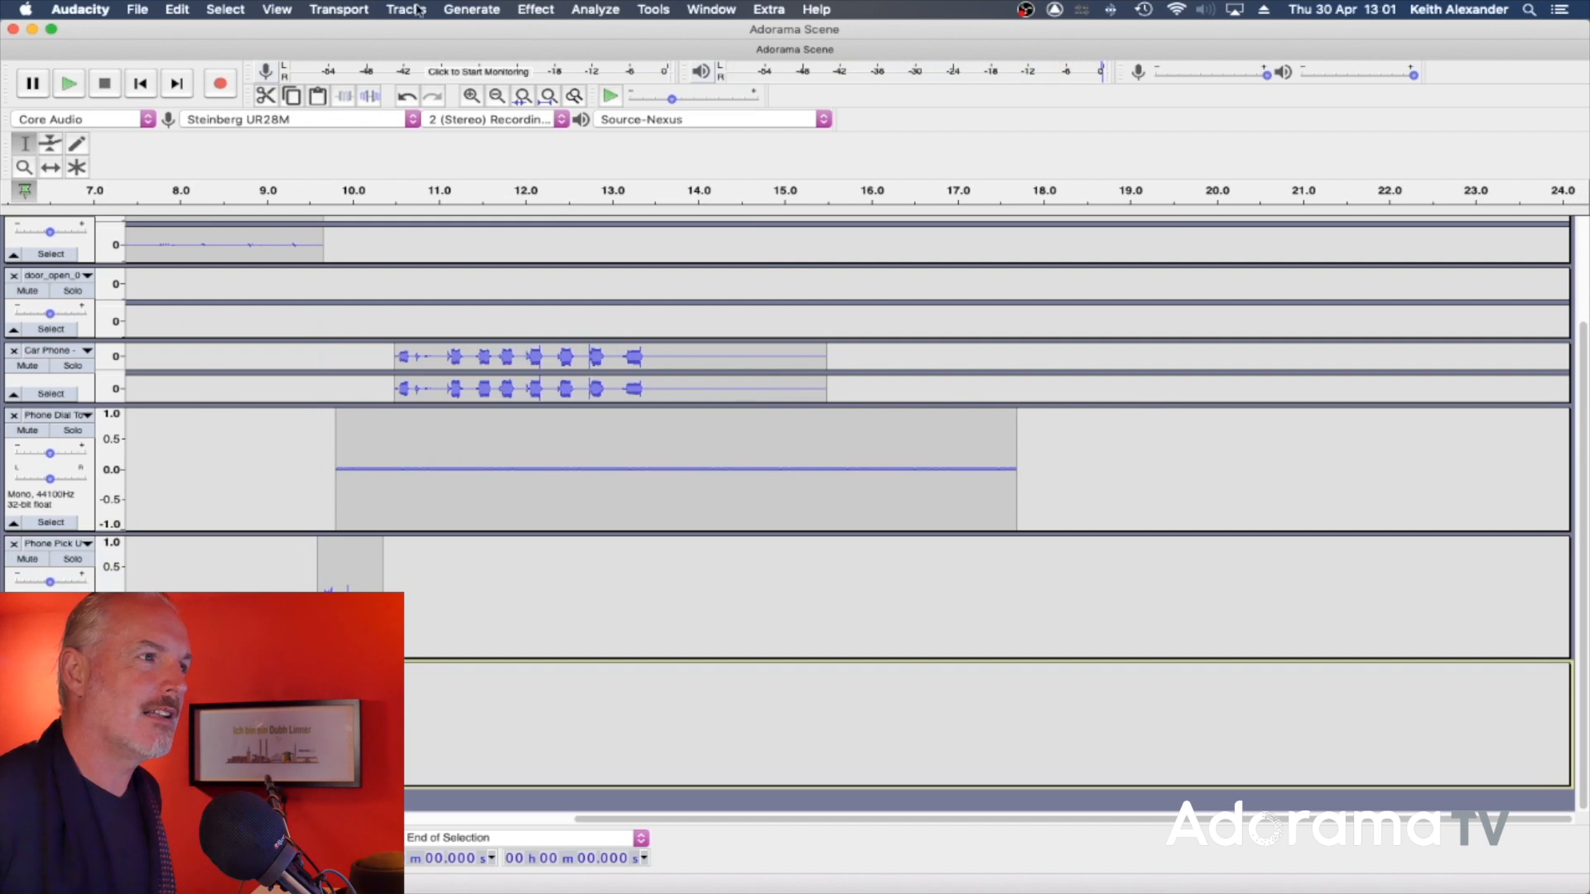
pyautogui.click(418, 10)
pyautogui.click(453, 73)
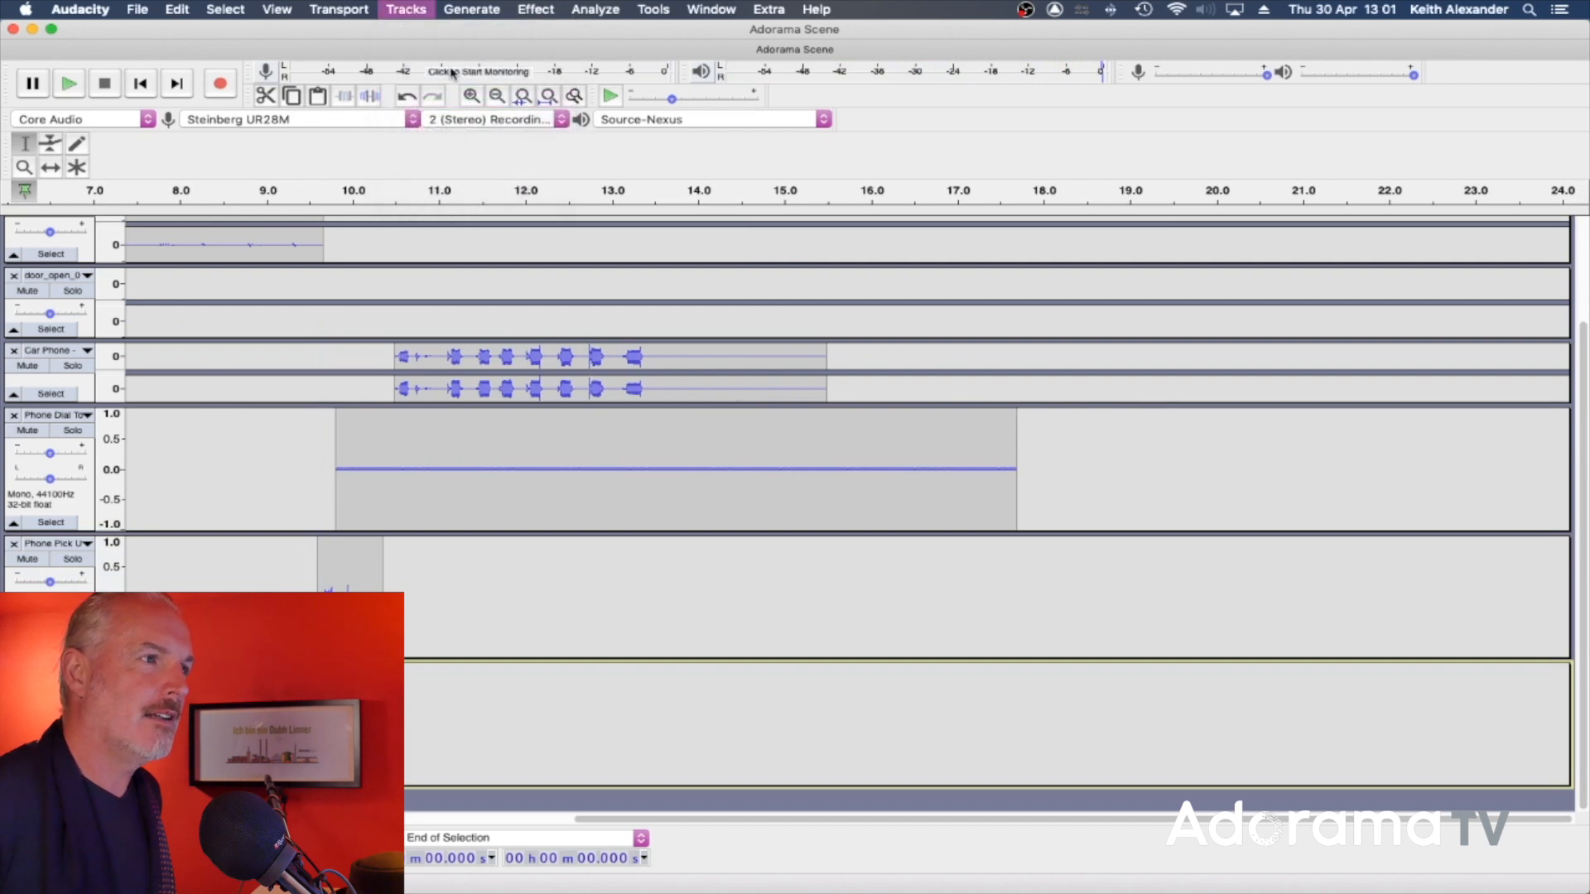
# Step: Preview and generate DTMF tones with the sequence noiseminer, amplitude 0.8 and a duration of 5.523 s
pyautogui.click(473, 10)
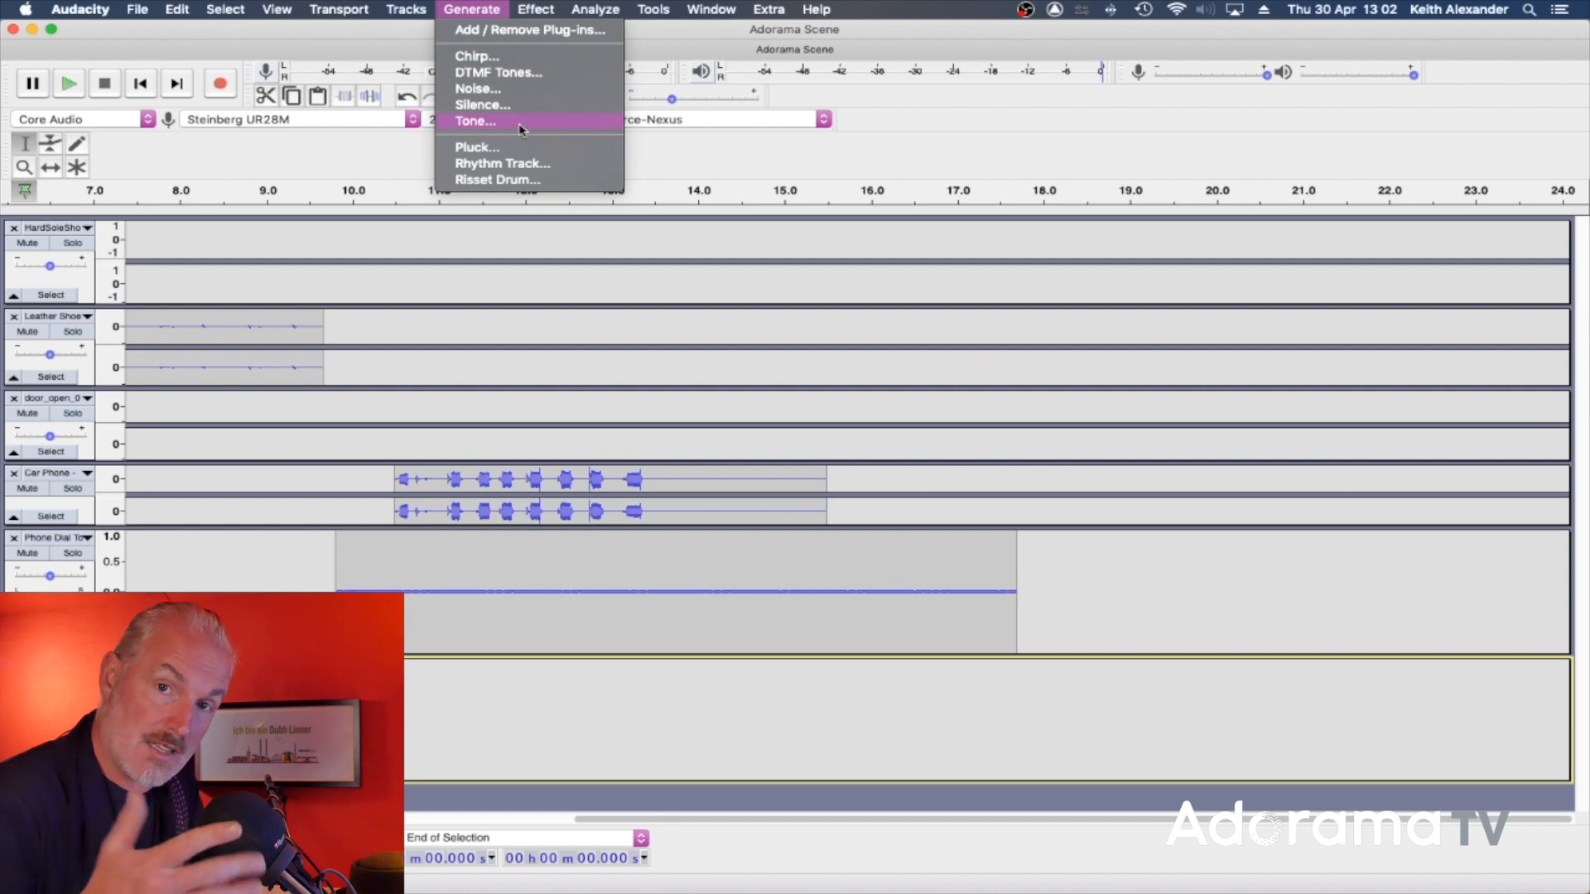
pyautogui.click(499, 75)
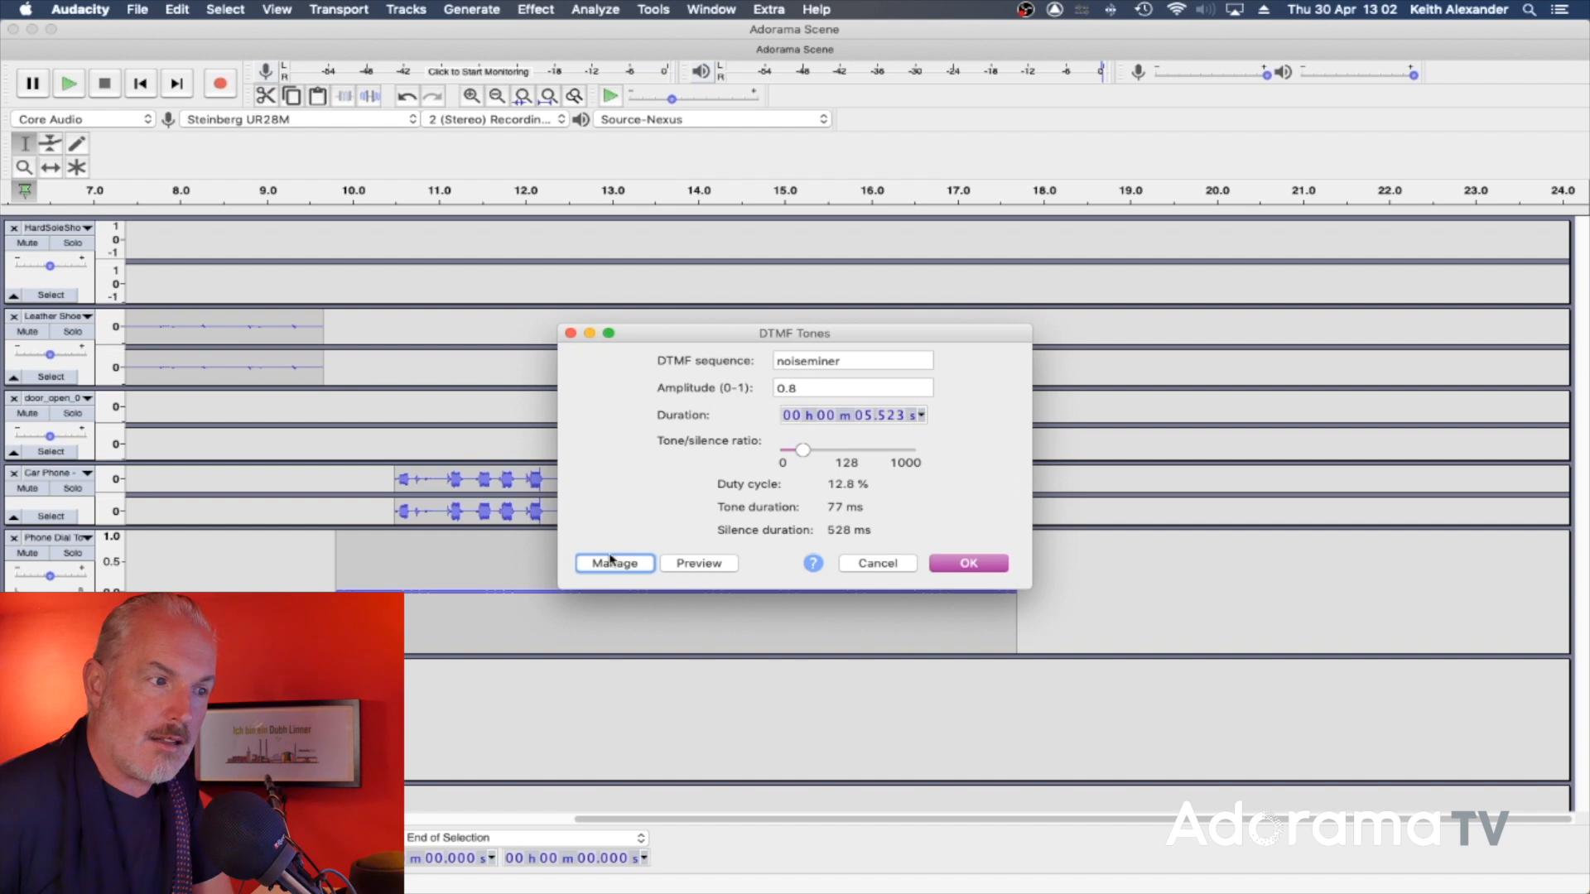
pyautogui.click(706, 568)
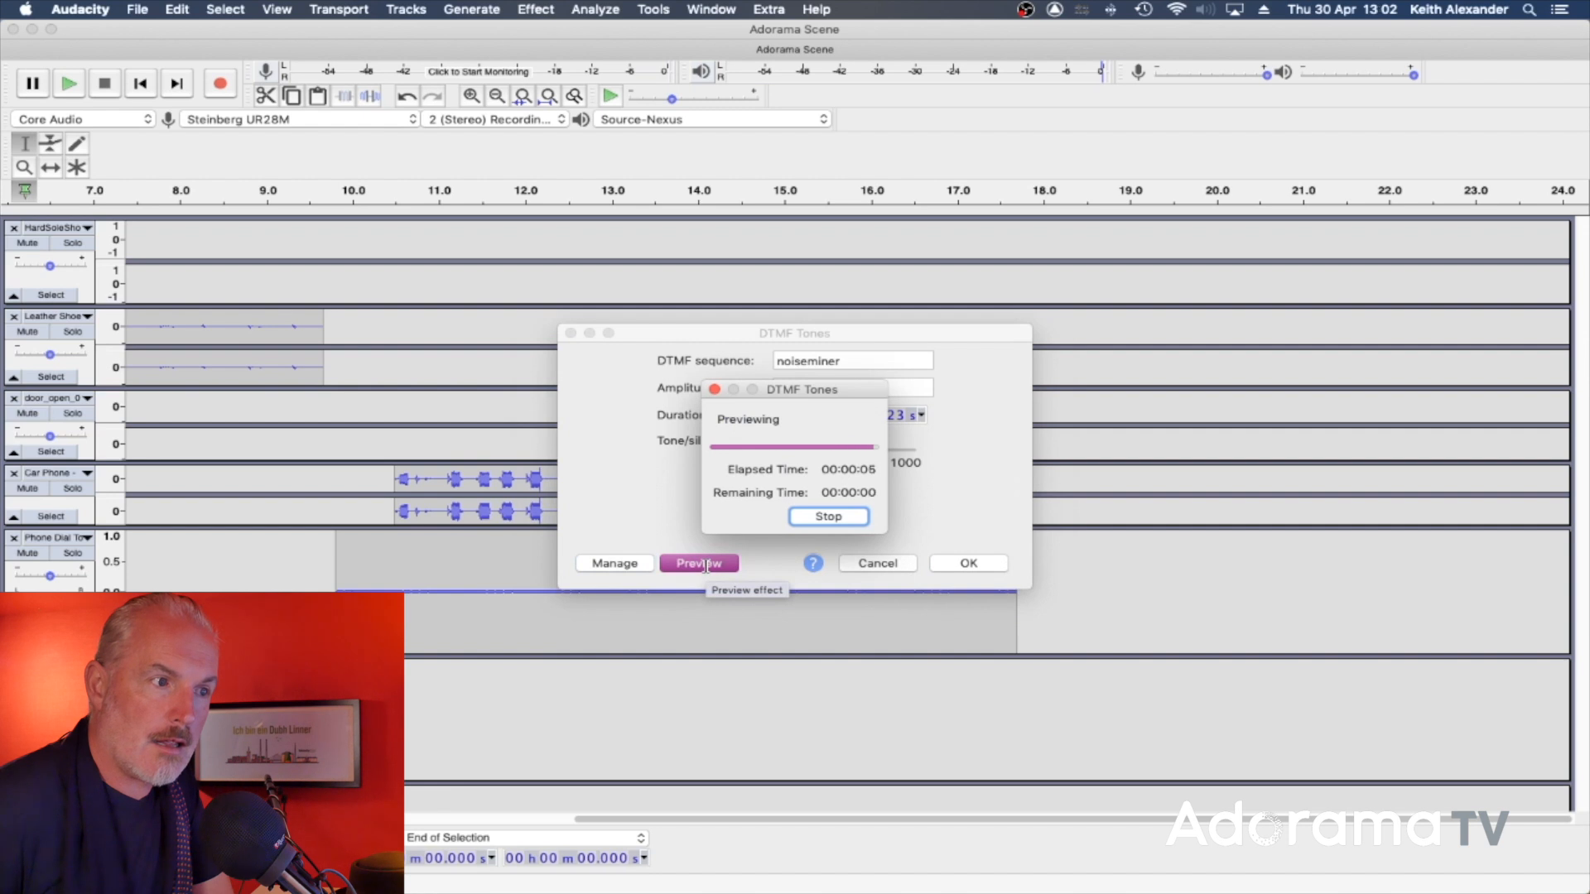
pyautogui.click(951, 563)
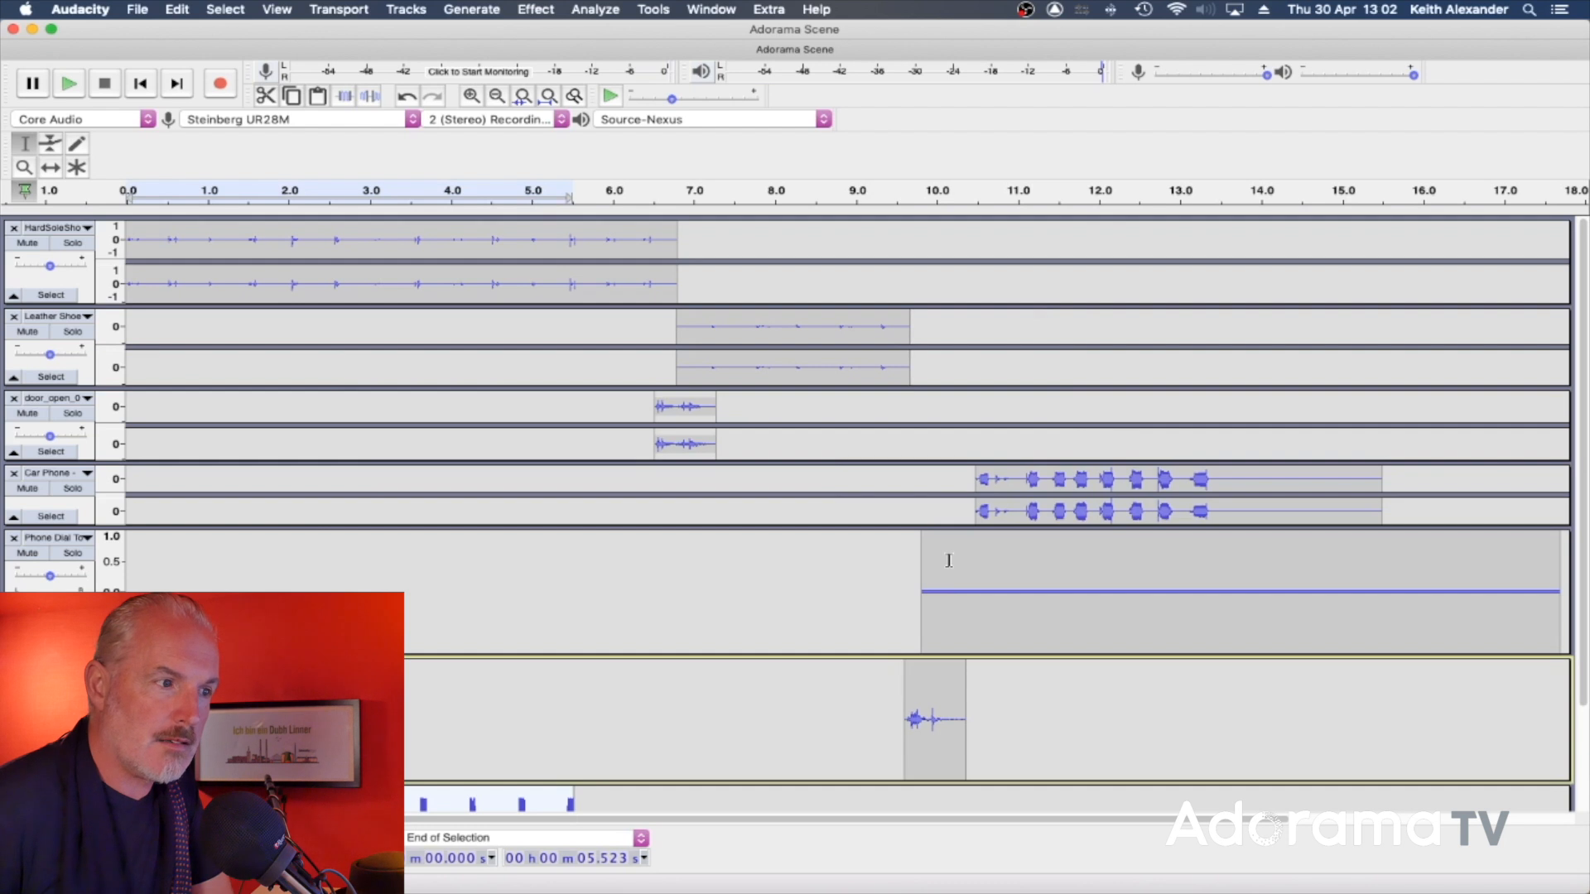
# Step: Move the generated DTMF clip on the last track to start at 10.299 s and select the whole clip
pyautogui.scroll(-3, 420, 690)
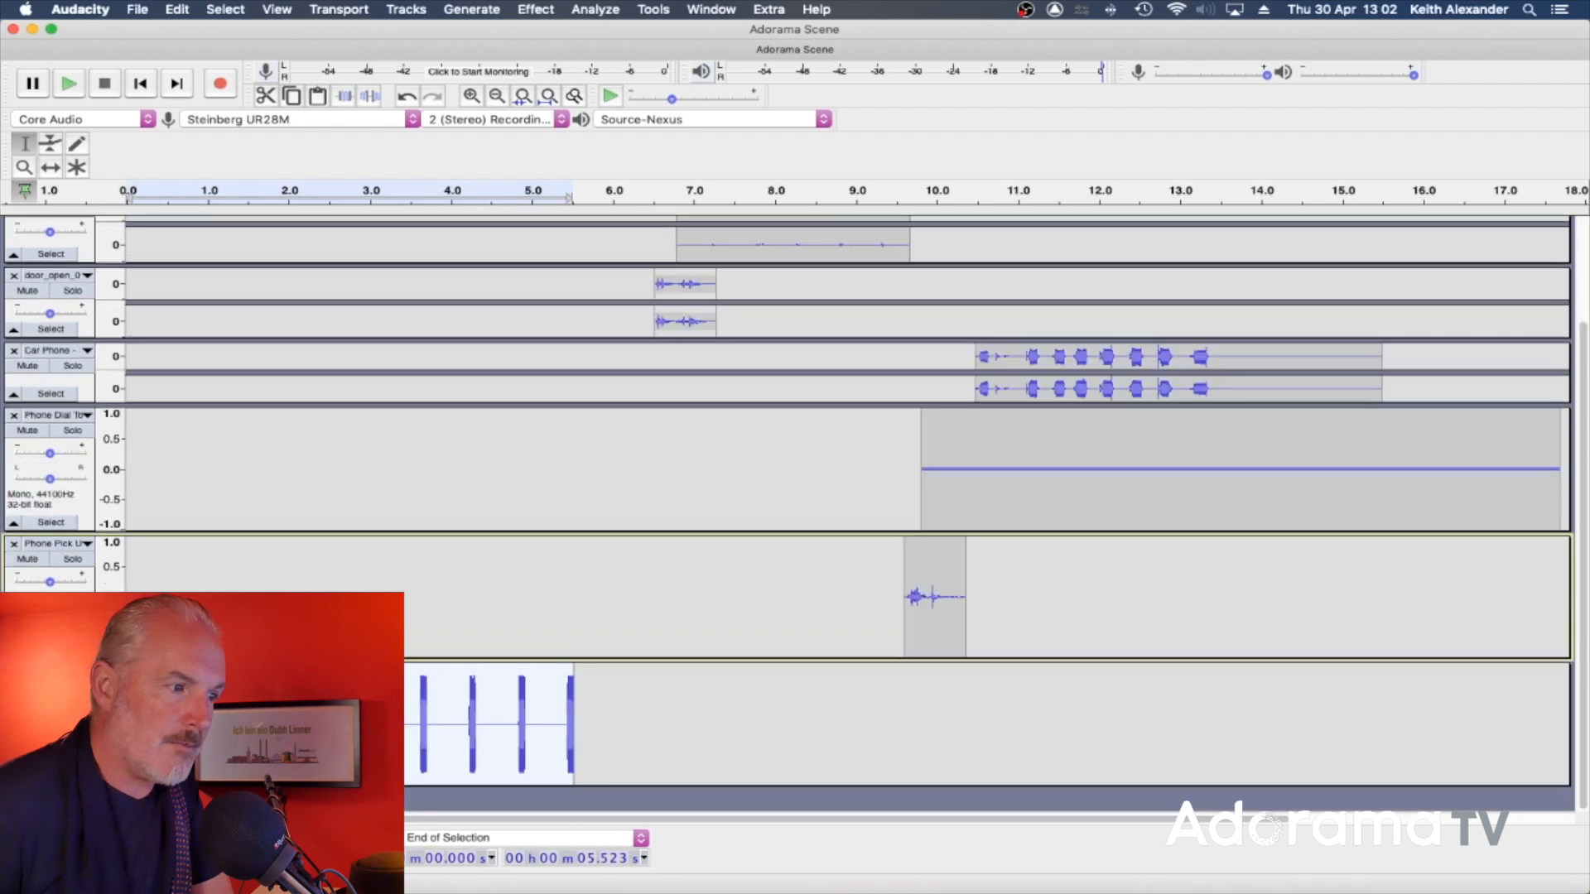
pyautogui.click(253, 721)
pyautogui.click(50, 169)
pyautogui.moveTo(239, 738); pyautogui.dragTo(1071, 740)
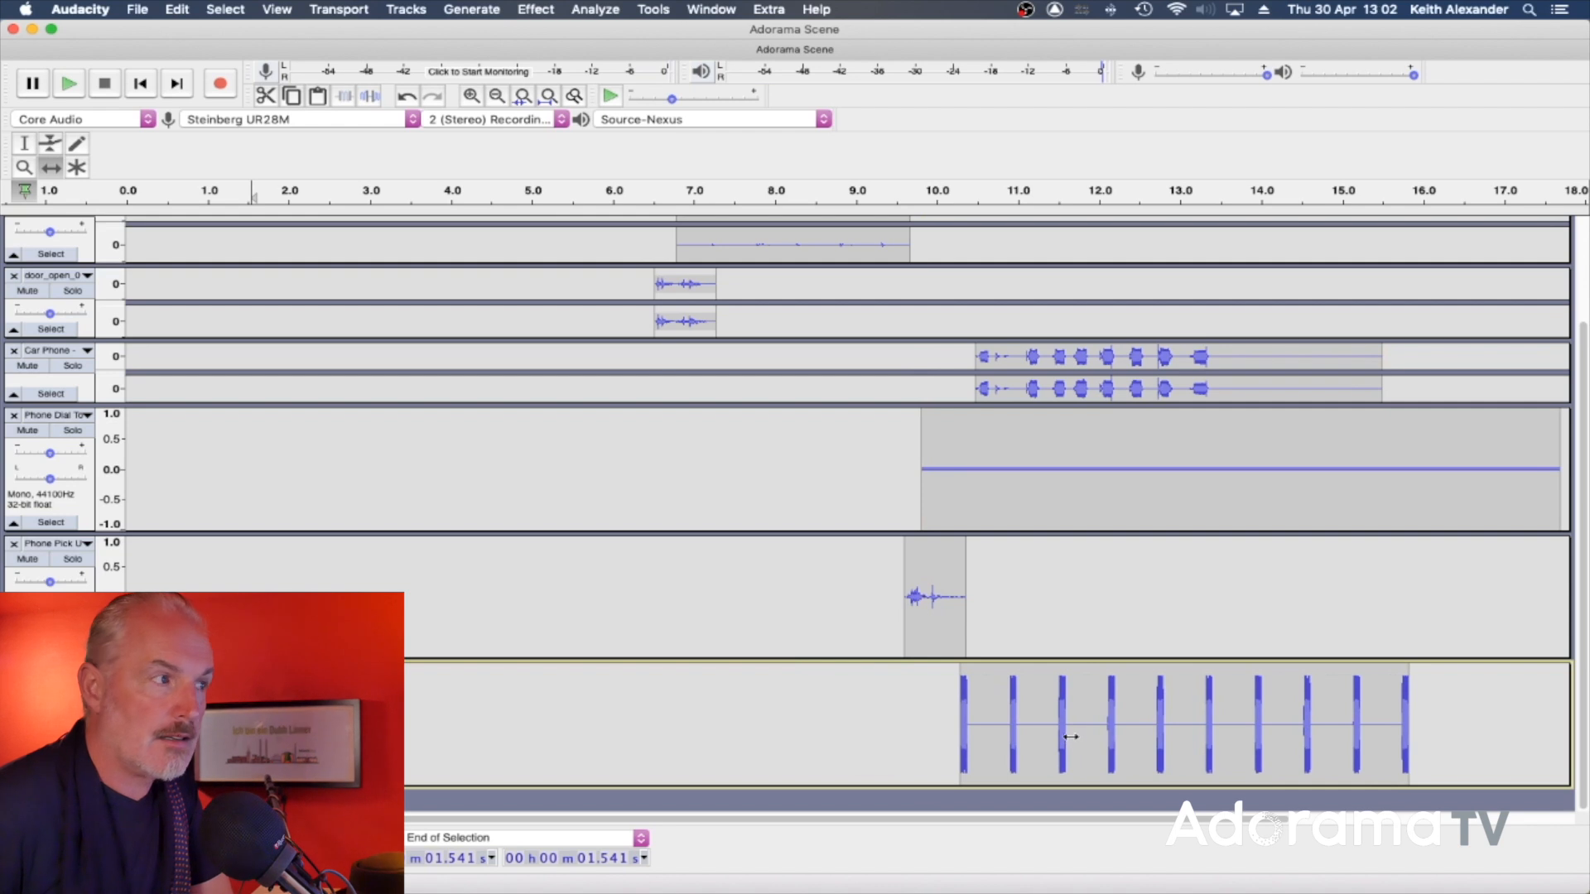
pyautogui.click(26, 144)
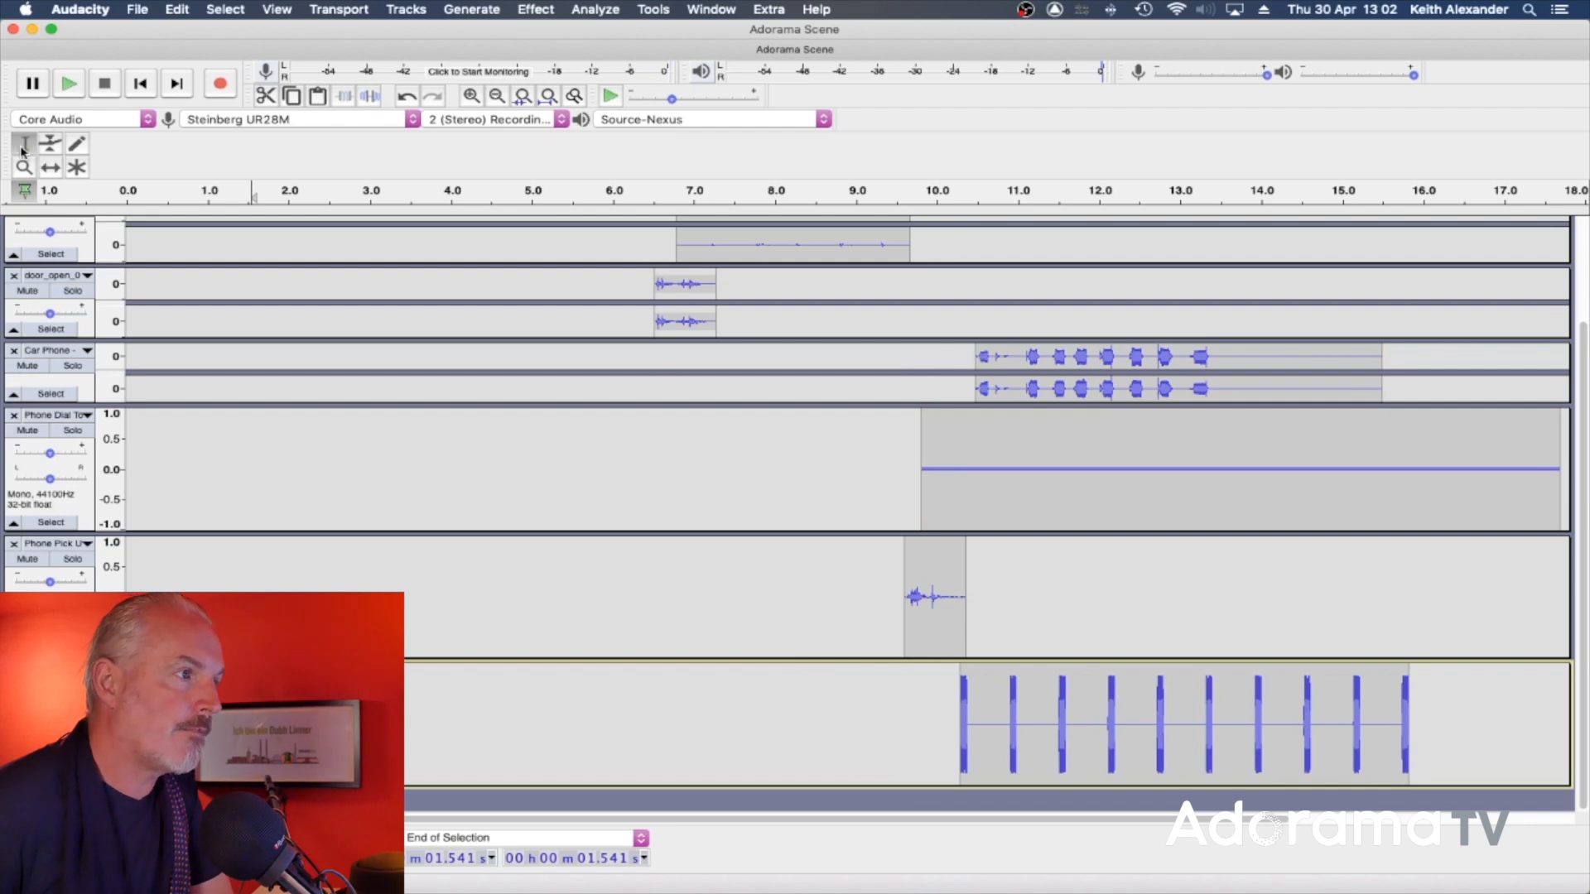
pyautogui.doubleClick(1104, 706)
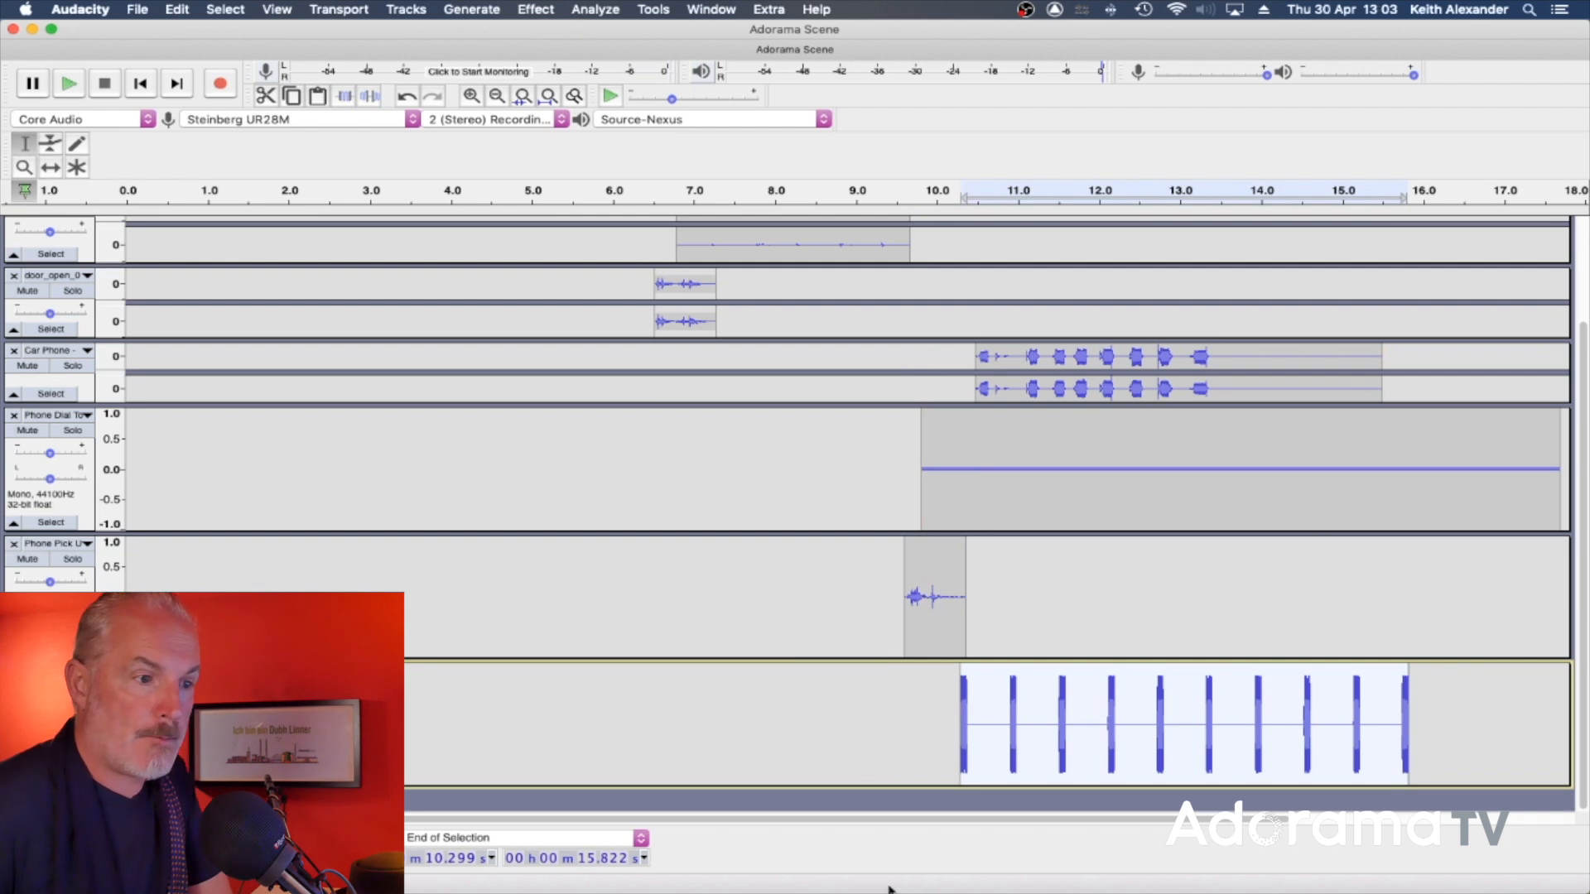
# Step: Delete parts of the silence between the first seven DTMF tones at uneven lengths, including the stretch from 12.098 s to 12.343 s
pyautogui.moveTo(1003, 712); pyautogui.dragTo(1108, 780)
pyautogui.press('Delete')
pyautogui.press('Delete')
pyautogui.press('Delete')
pyautogui.click(1055, 749)
pyautogui.press('Delete')
pyautogui.click(1086, 766)
pyautogui.press('Delete')
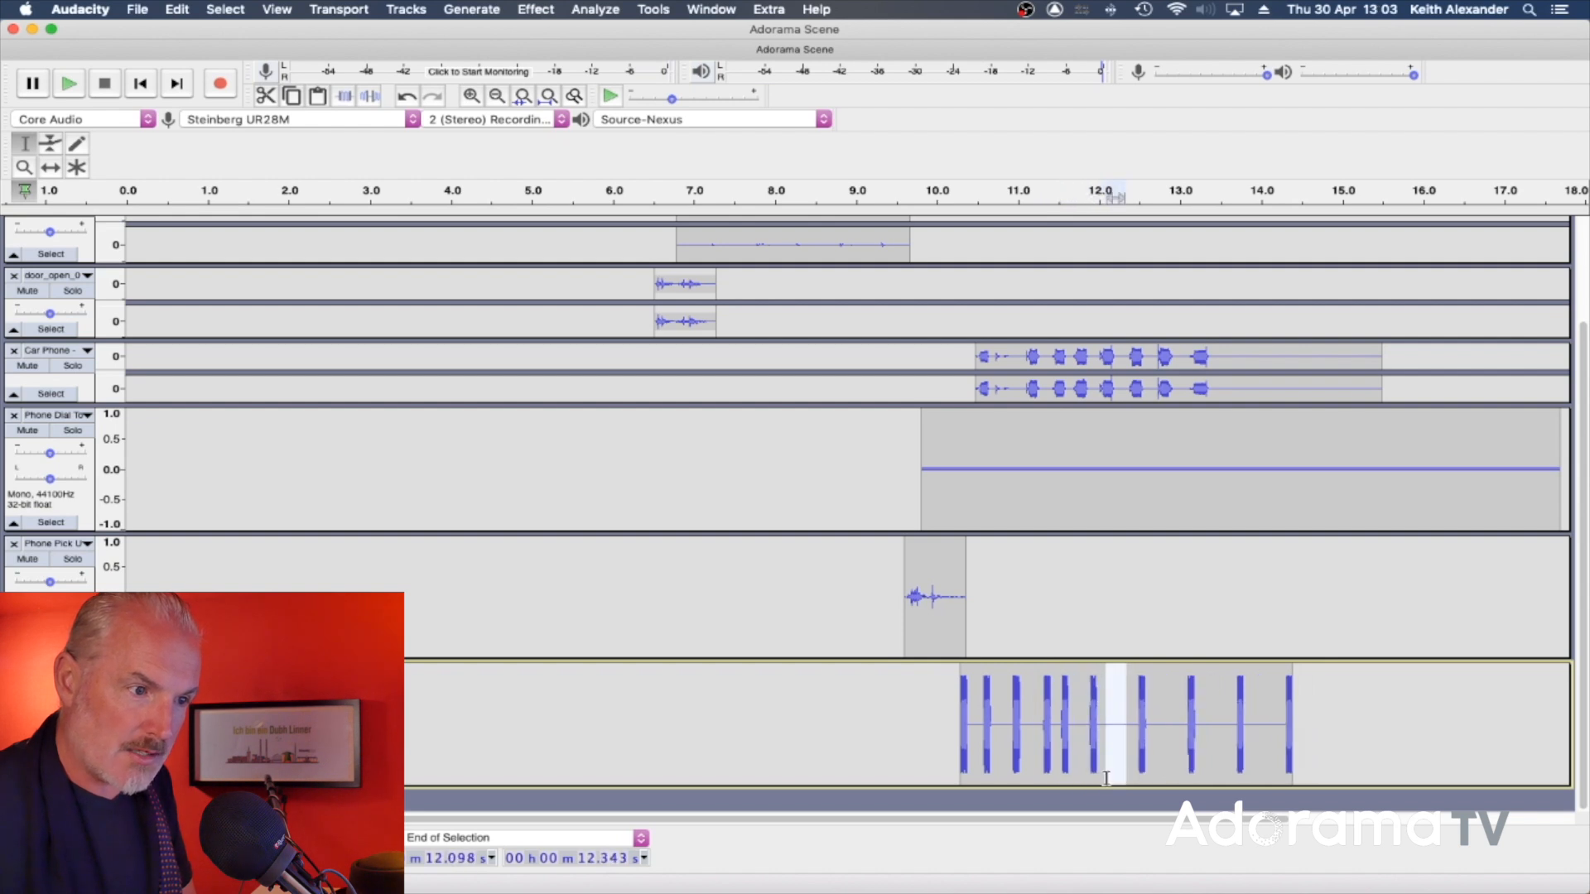
pyautogui.press('Delete')
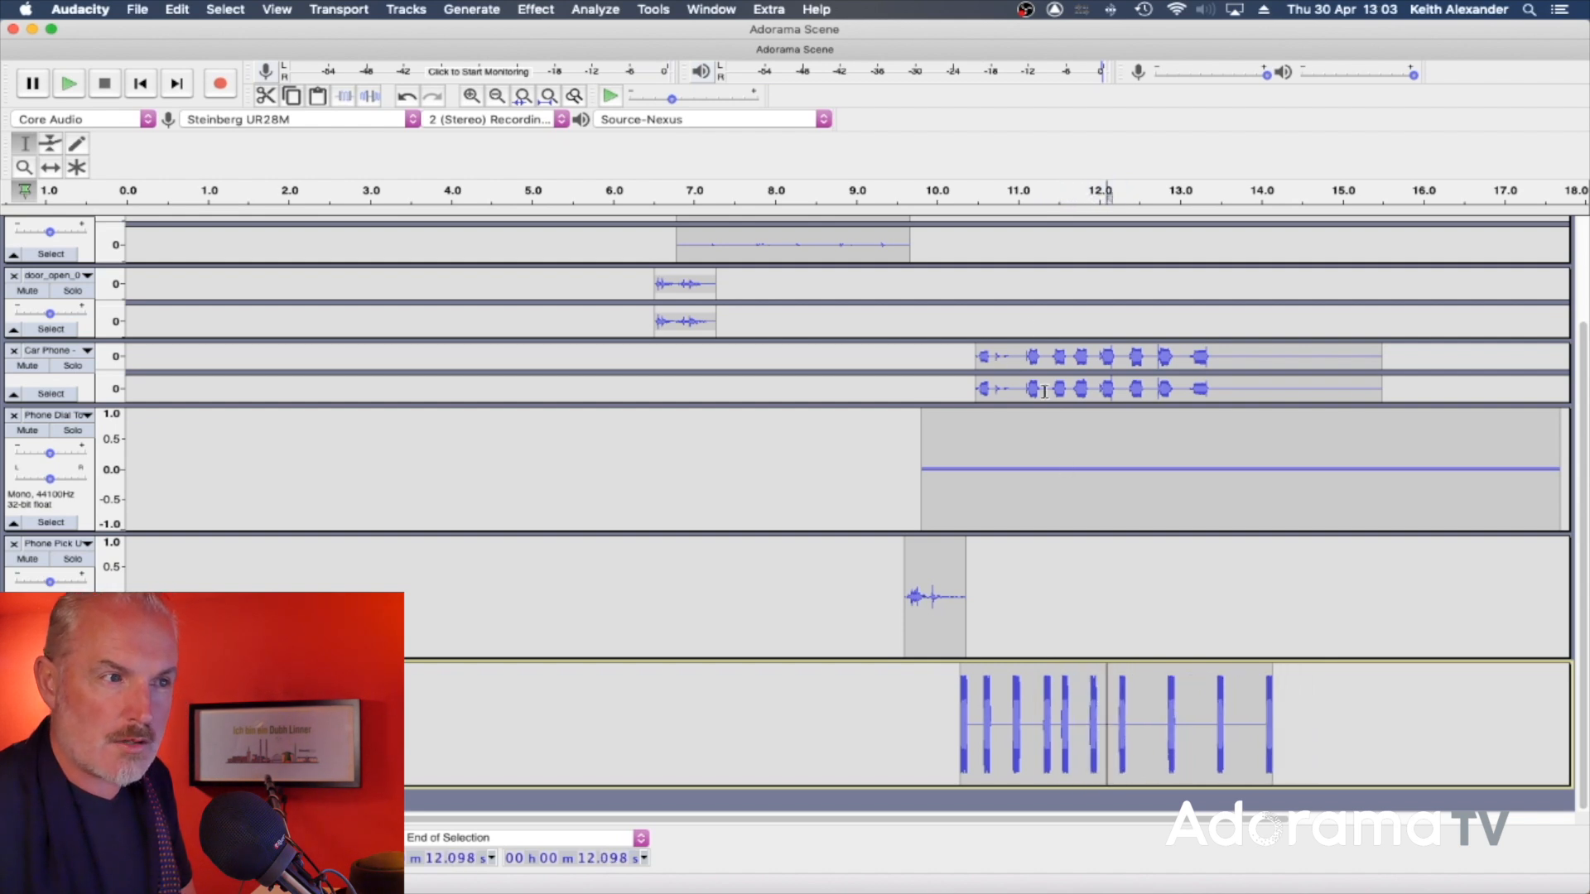
# Step: Play the scene from 10.491 s to compare the Car Phone and DTMF tones
pyautogui.click(977, 368)
pyautogui.press('space')
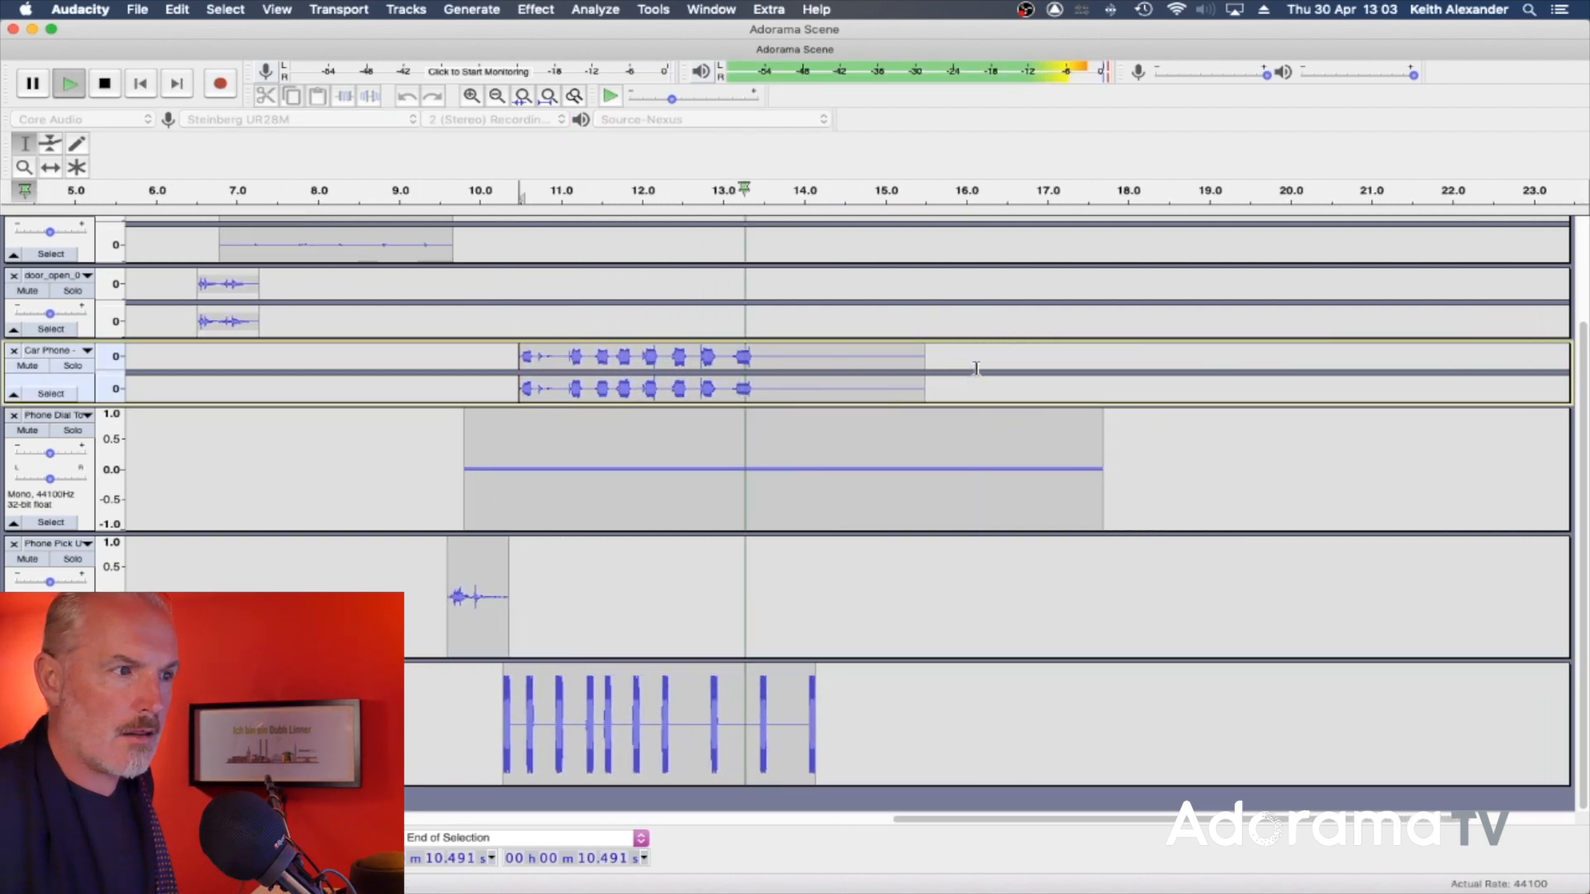
pyautogui.press('space')
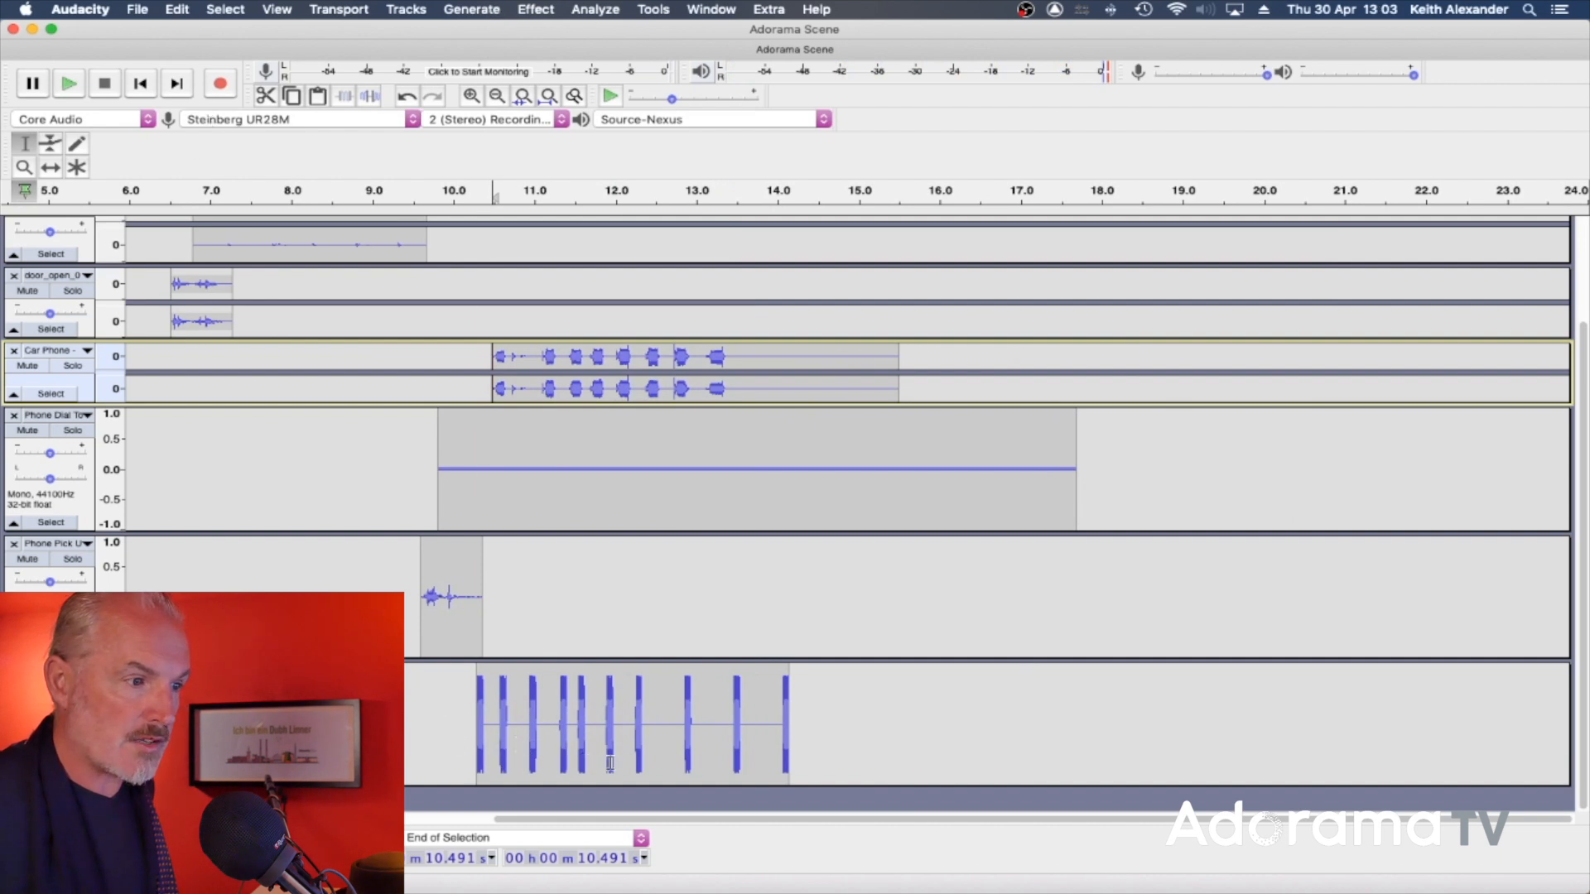
# Step: Delete the last two DTMF tones from 13.067 s onward and shorten the gap before the remaining final tone
pyautogui.moveTo(701, 767); pyautogui.dragTo(832, 766)
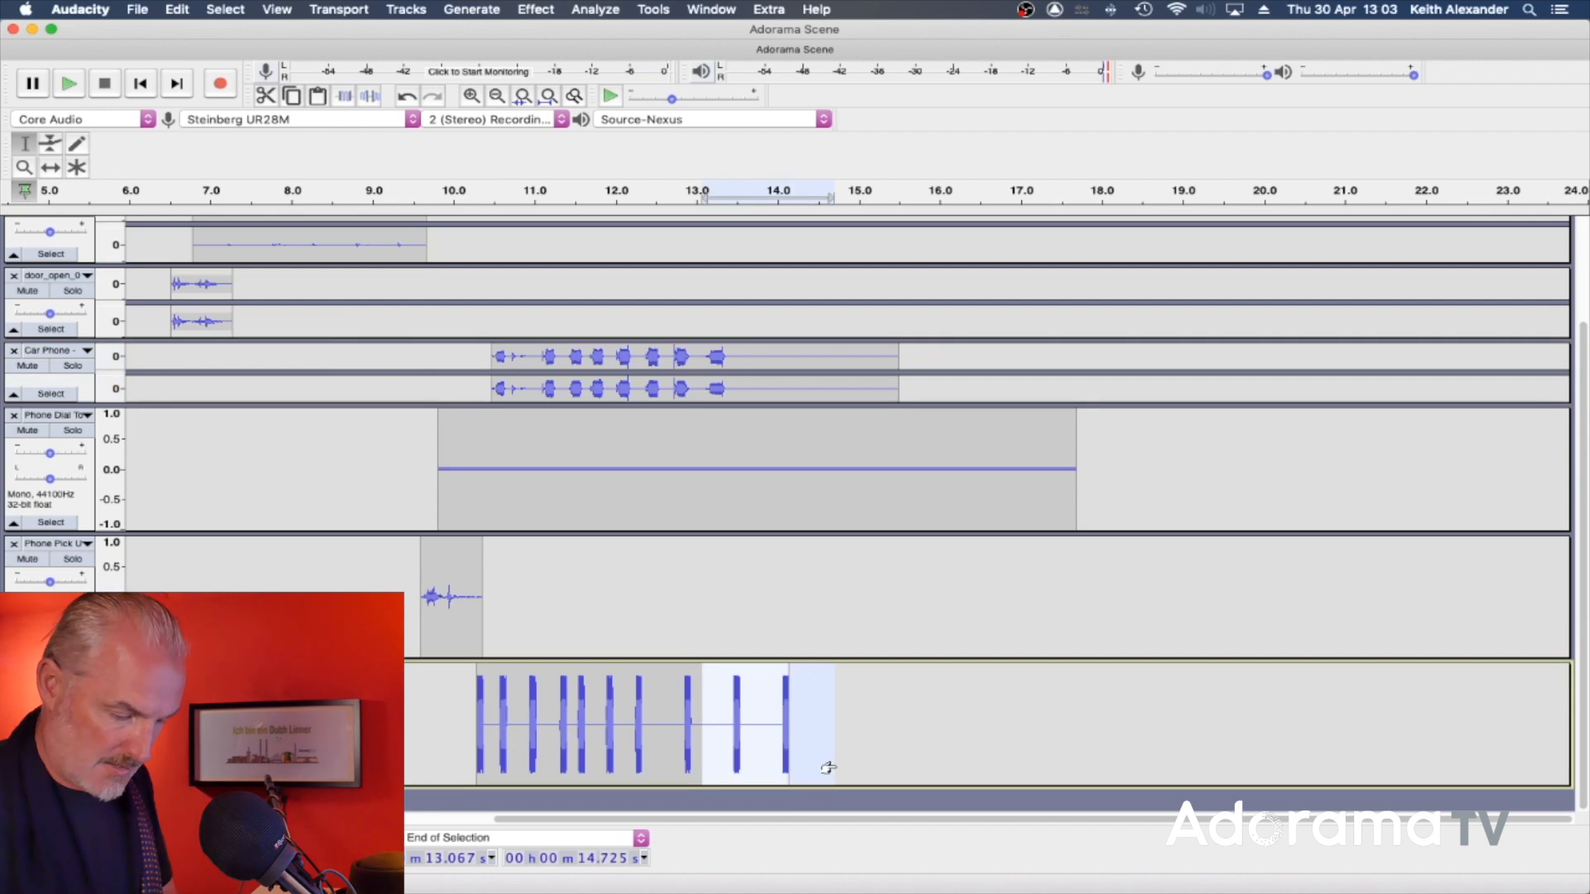
pyautogui.press('Delete')
pyautogui.moveTo(686, 703); pyautogui.dragTo(649, 744)
pyautogui.press('Delete')
# Step: Move the DTMF clip to start at about 13.1 s and play the scene from 12.249 s
pyautogui.click(447, 694)
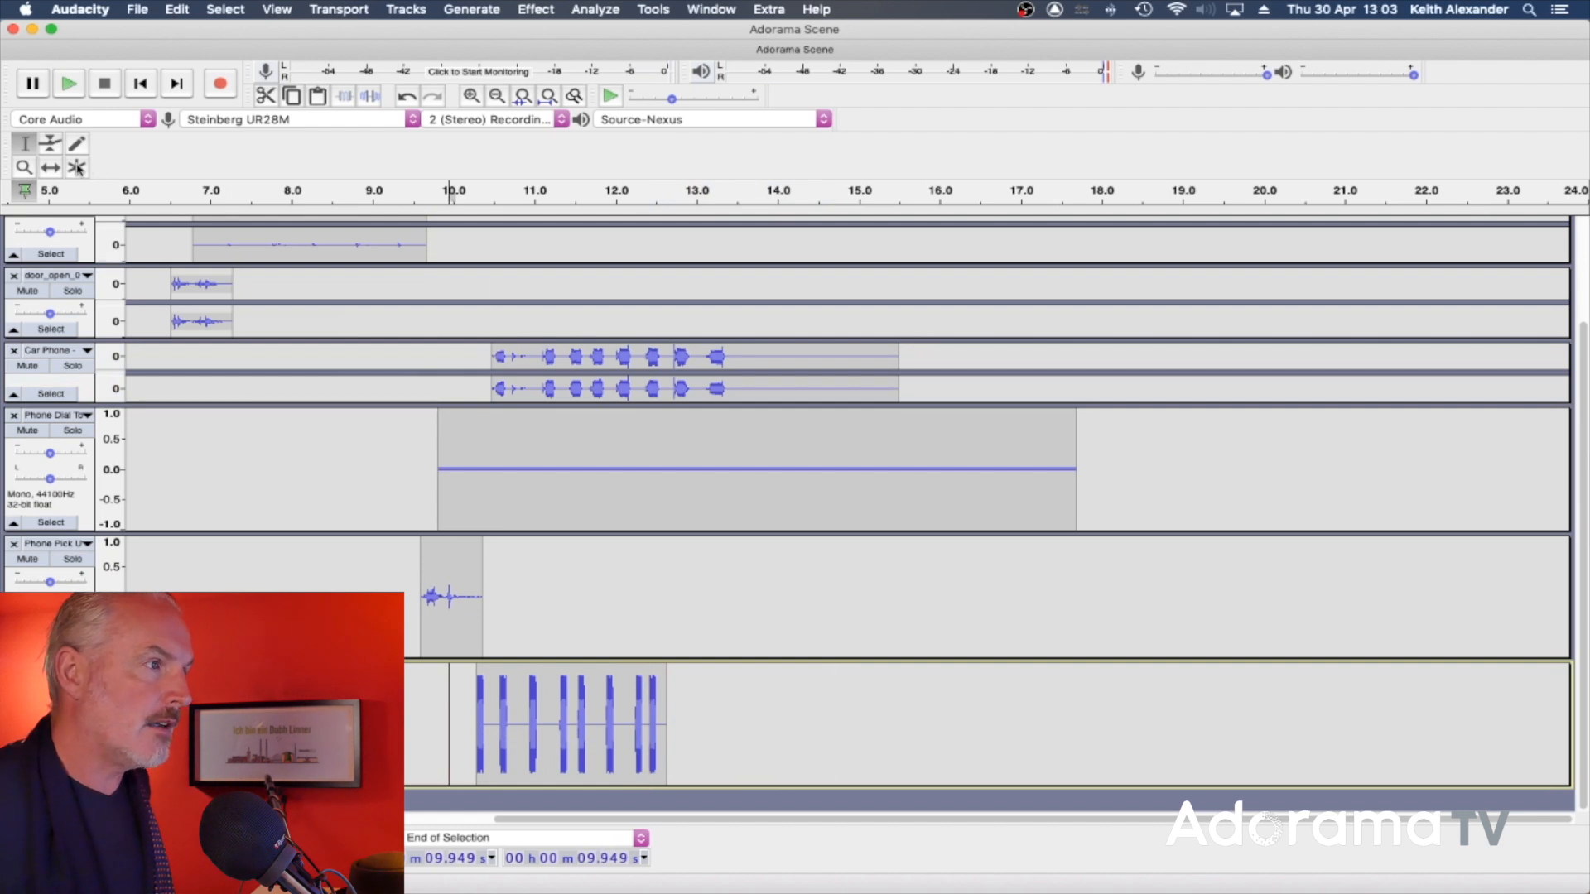
pyautogui.click(50, 170)
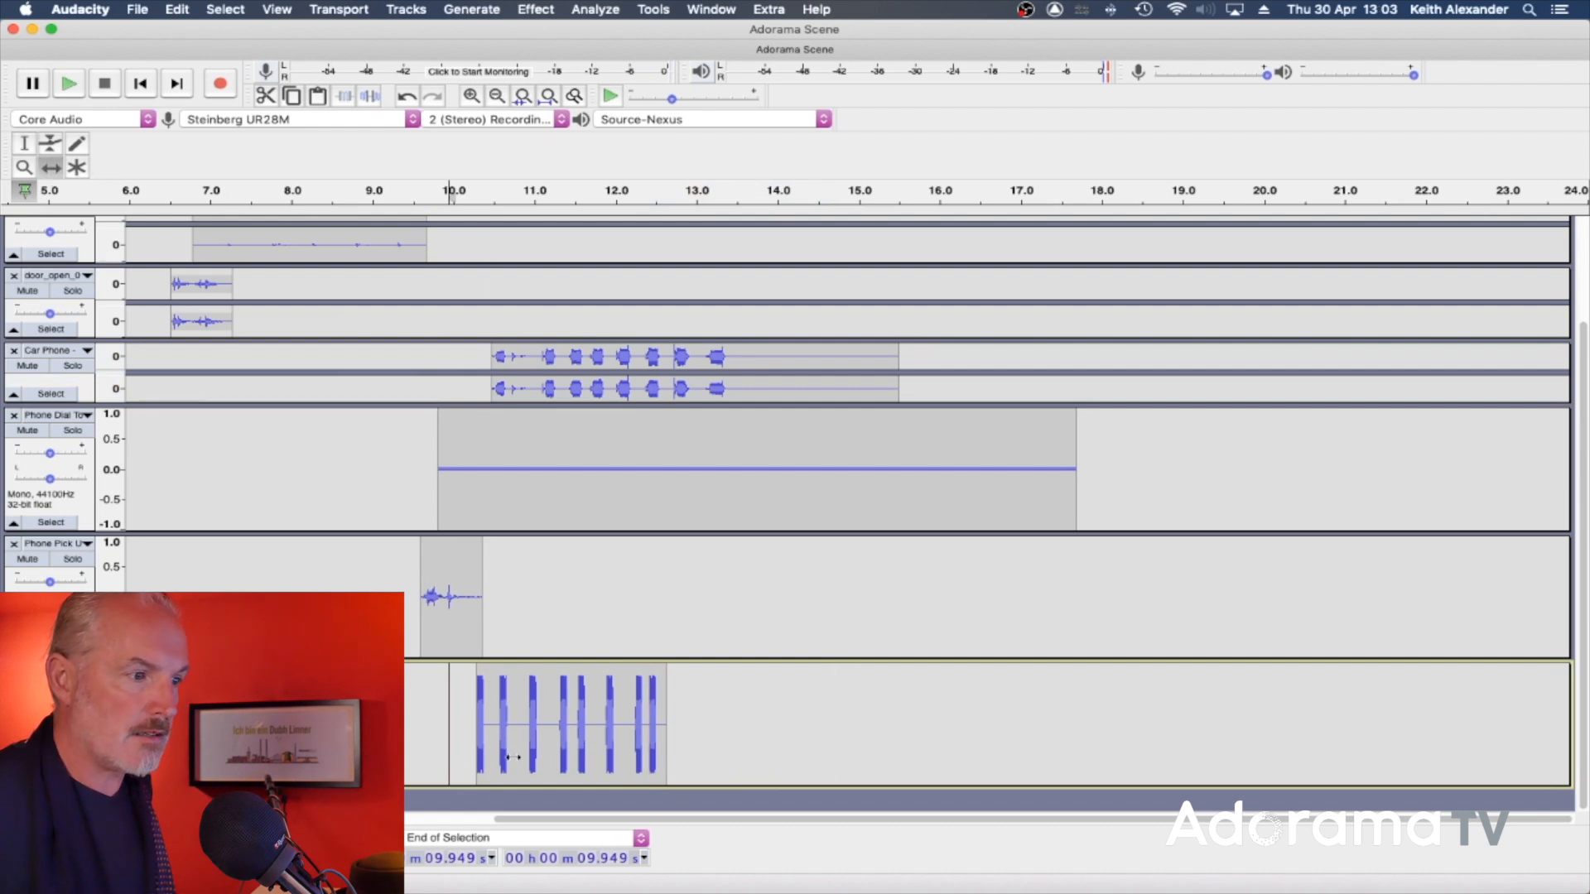
pyautogui.moveTo(513, 757); pyautogui.dragTo(735, 737)
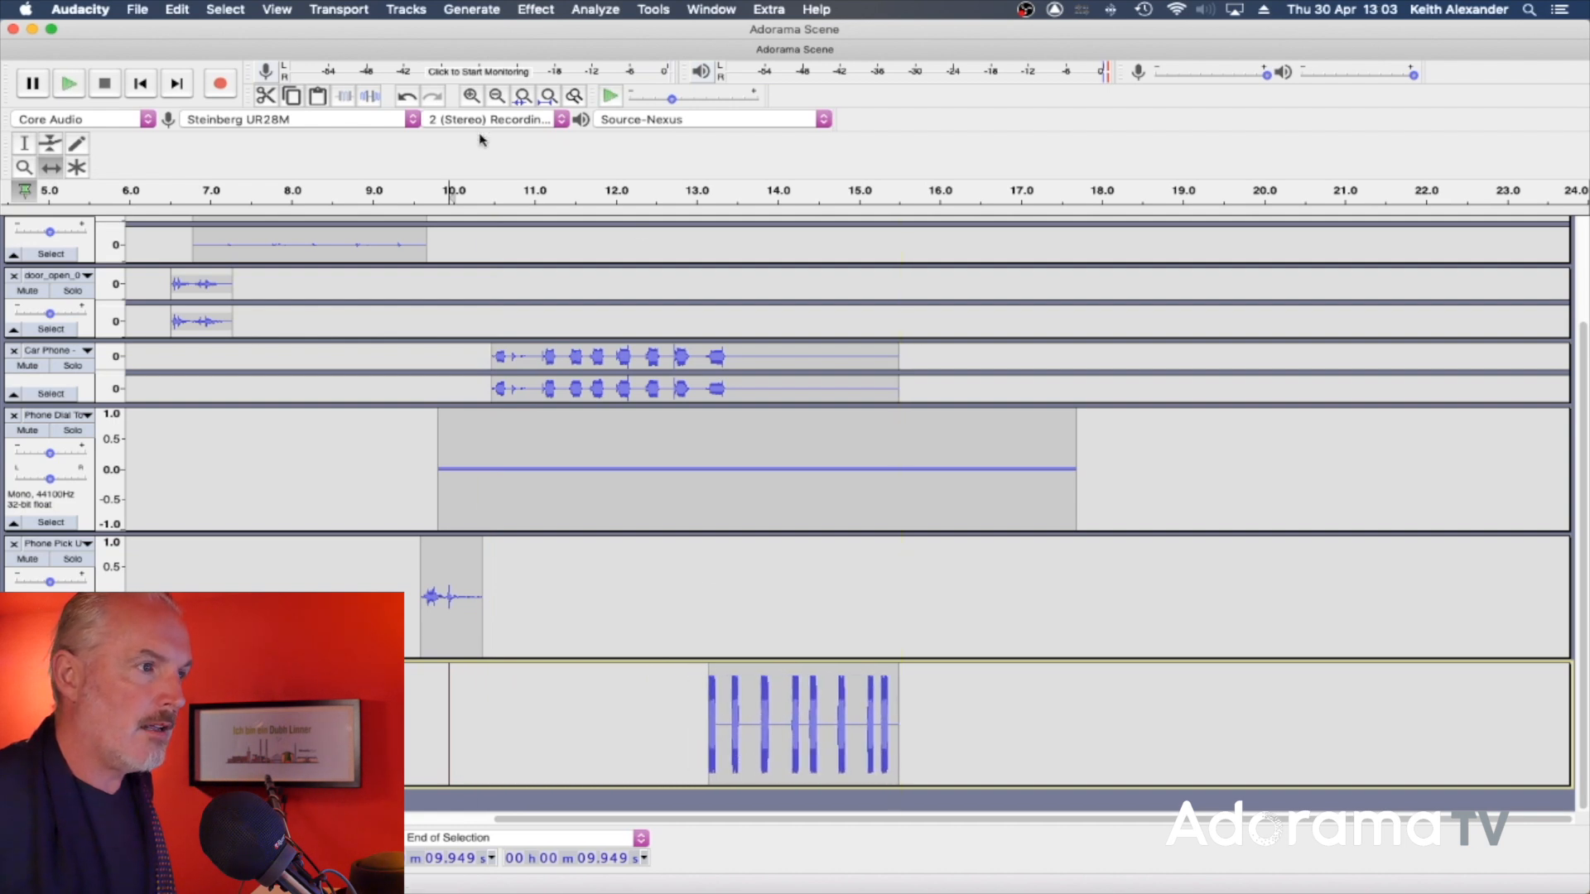
pyautogui.click(33, 143)
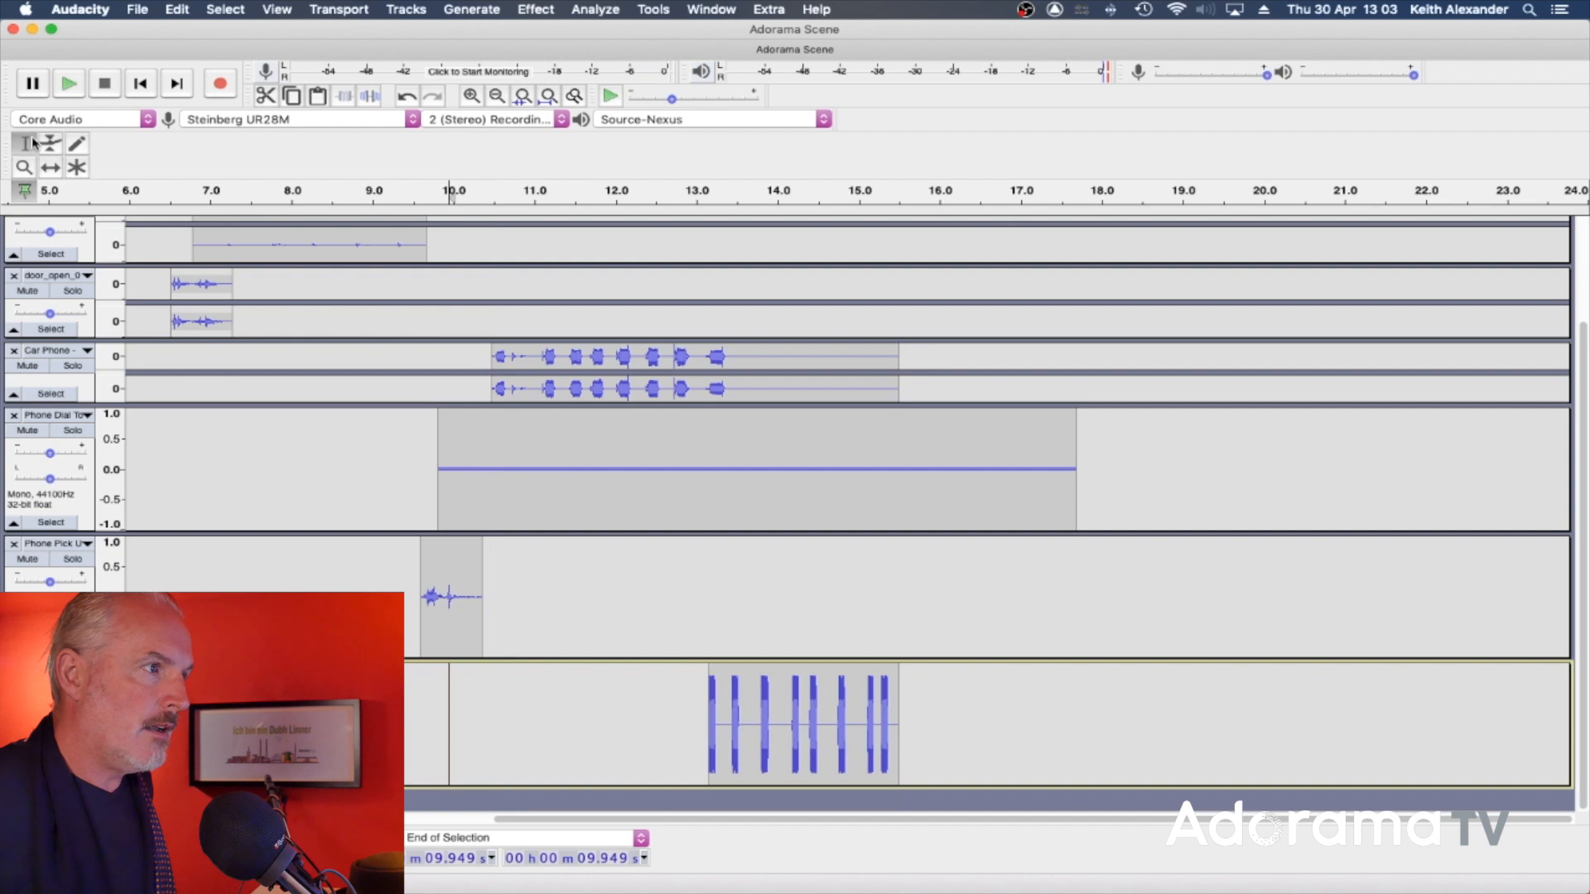
pyautogui.click(636, 462)
pyautogui.press('space')
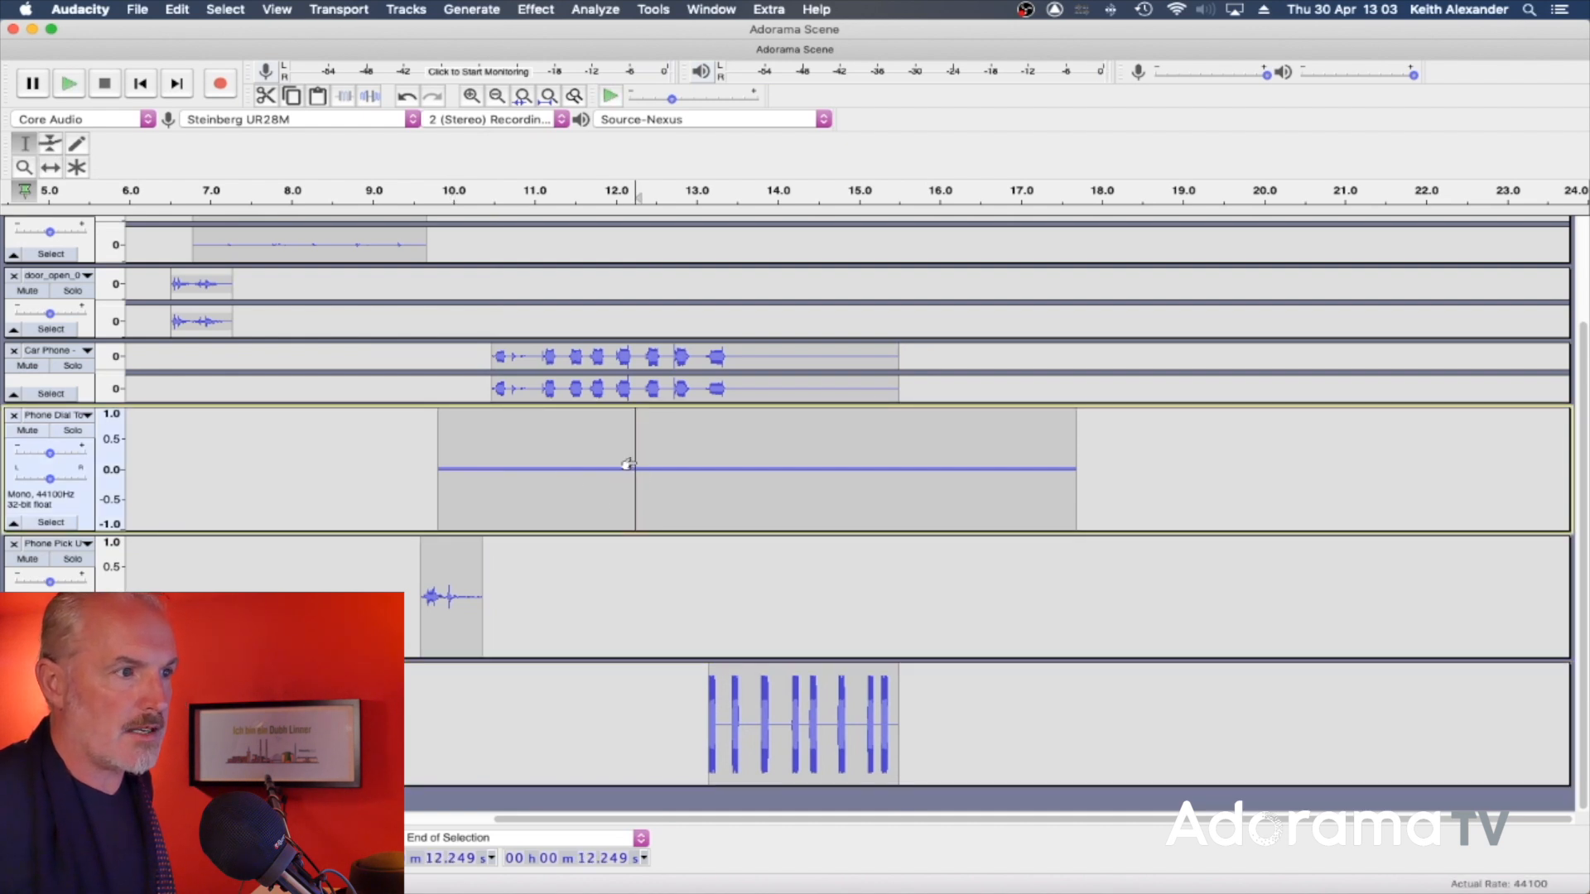
pyautogui.press('space')
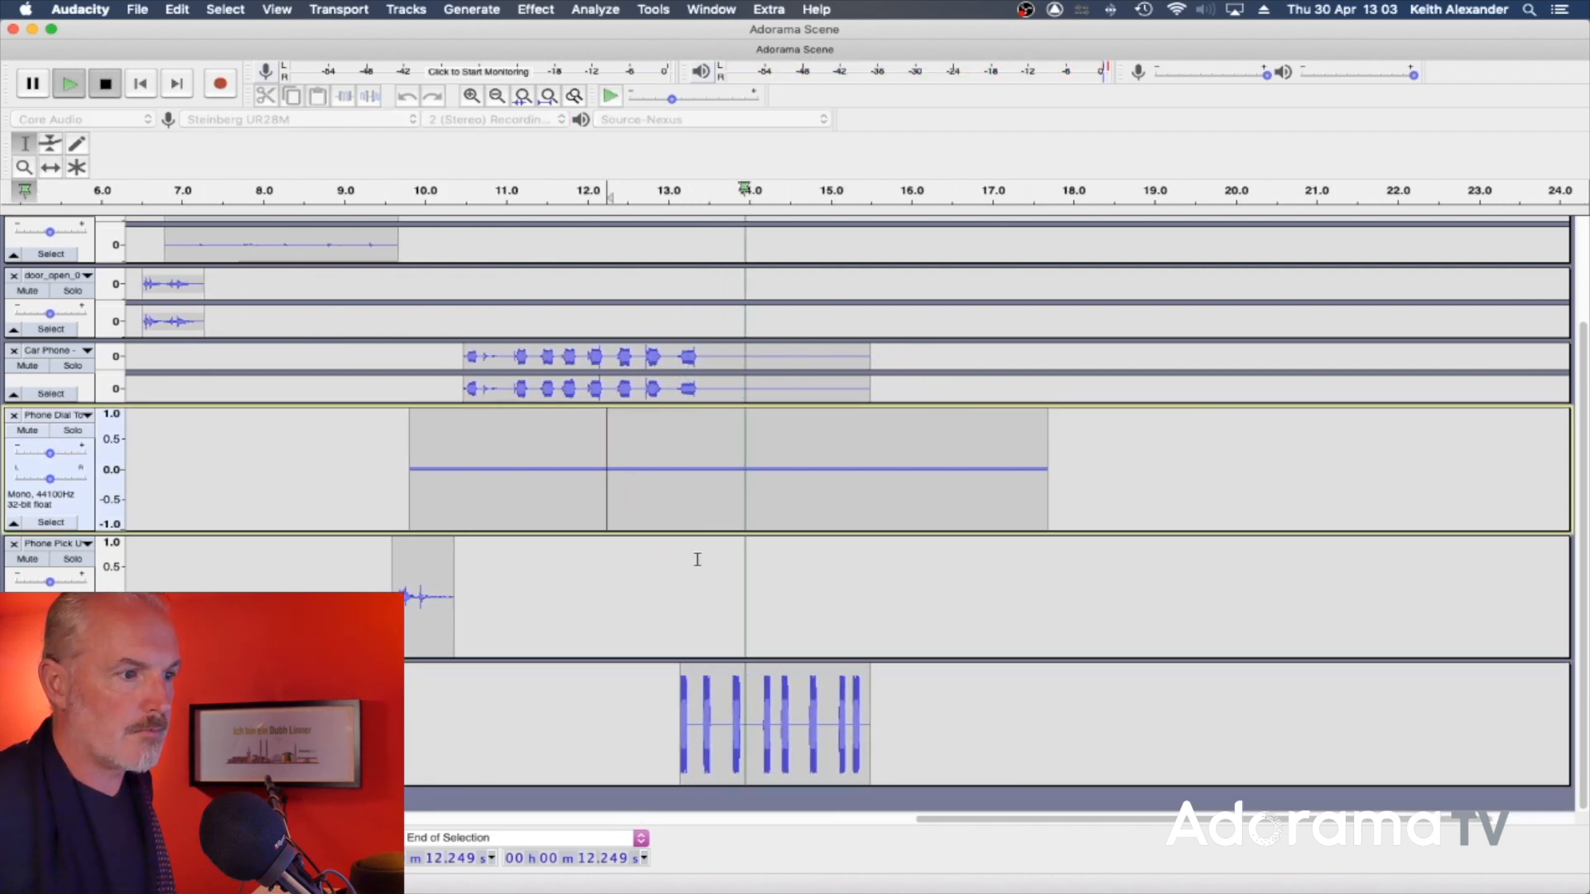
# Step: Shift the DTMF clip to start at 13.505 s and play the scene from 12.588 s
pyautogui.click(58, 168)
pyautogui.moveTo(739, 712); pyautogui.dragTo(768, 713)
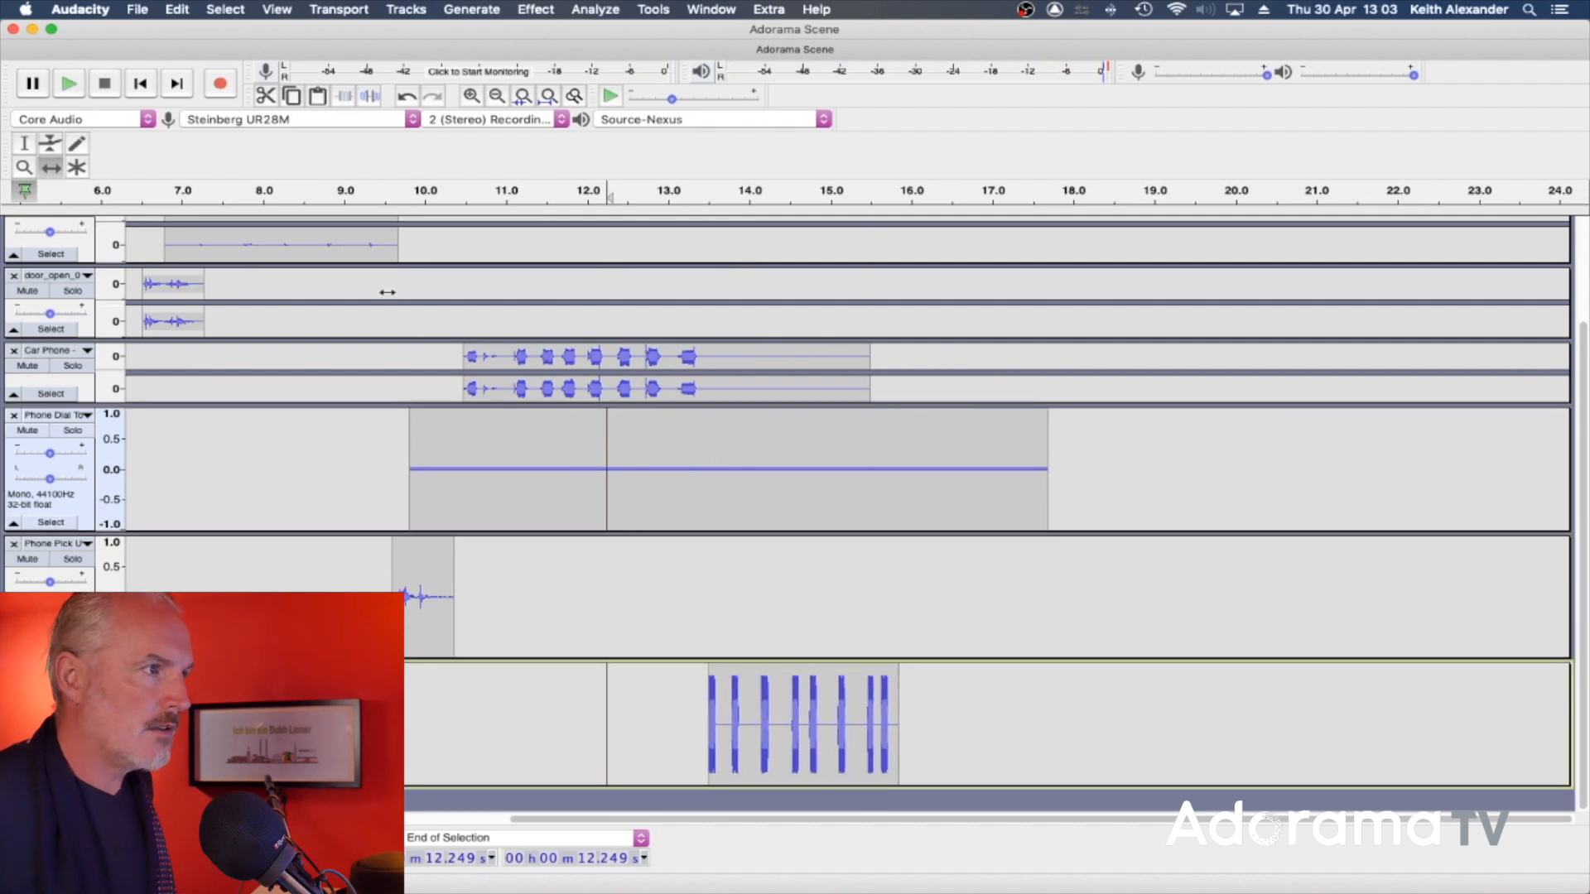
pyautogui.click(25, 144)
pyautogui.click(634, 468)
pyautogui.press('space')
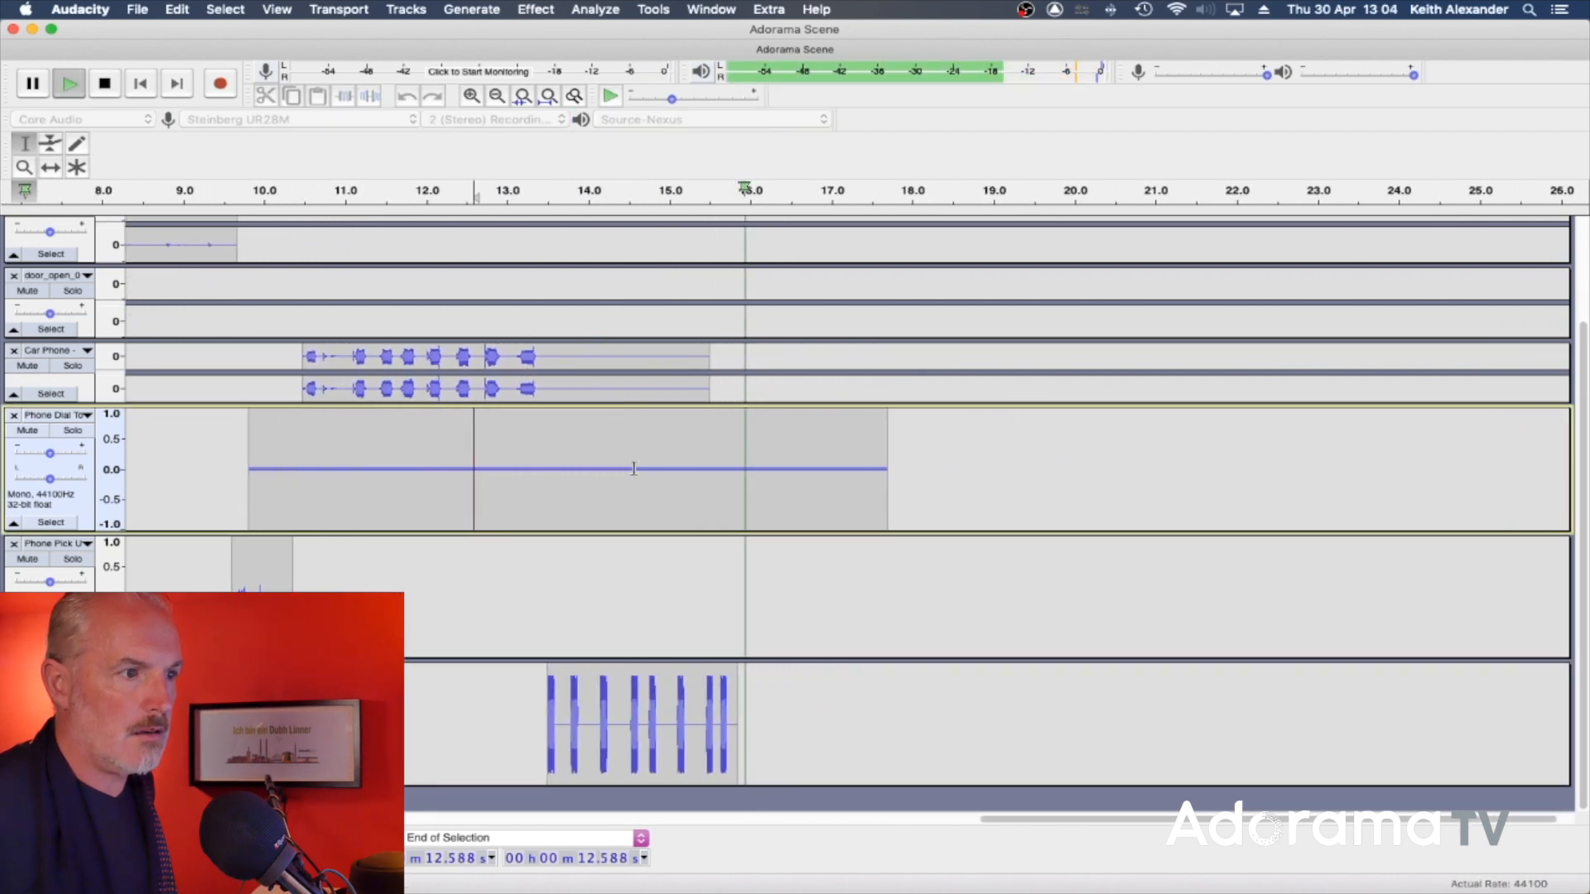
pyautogui.press('space')
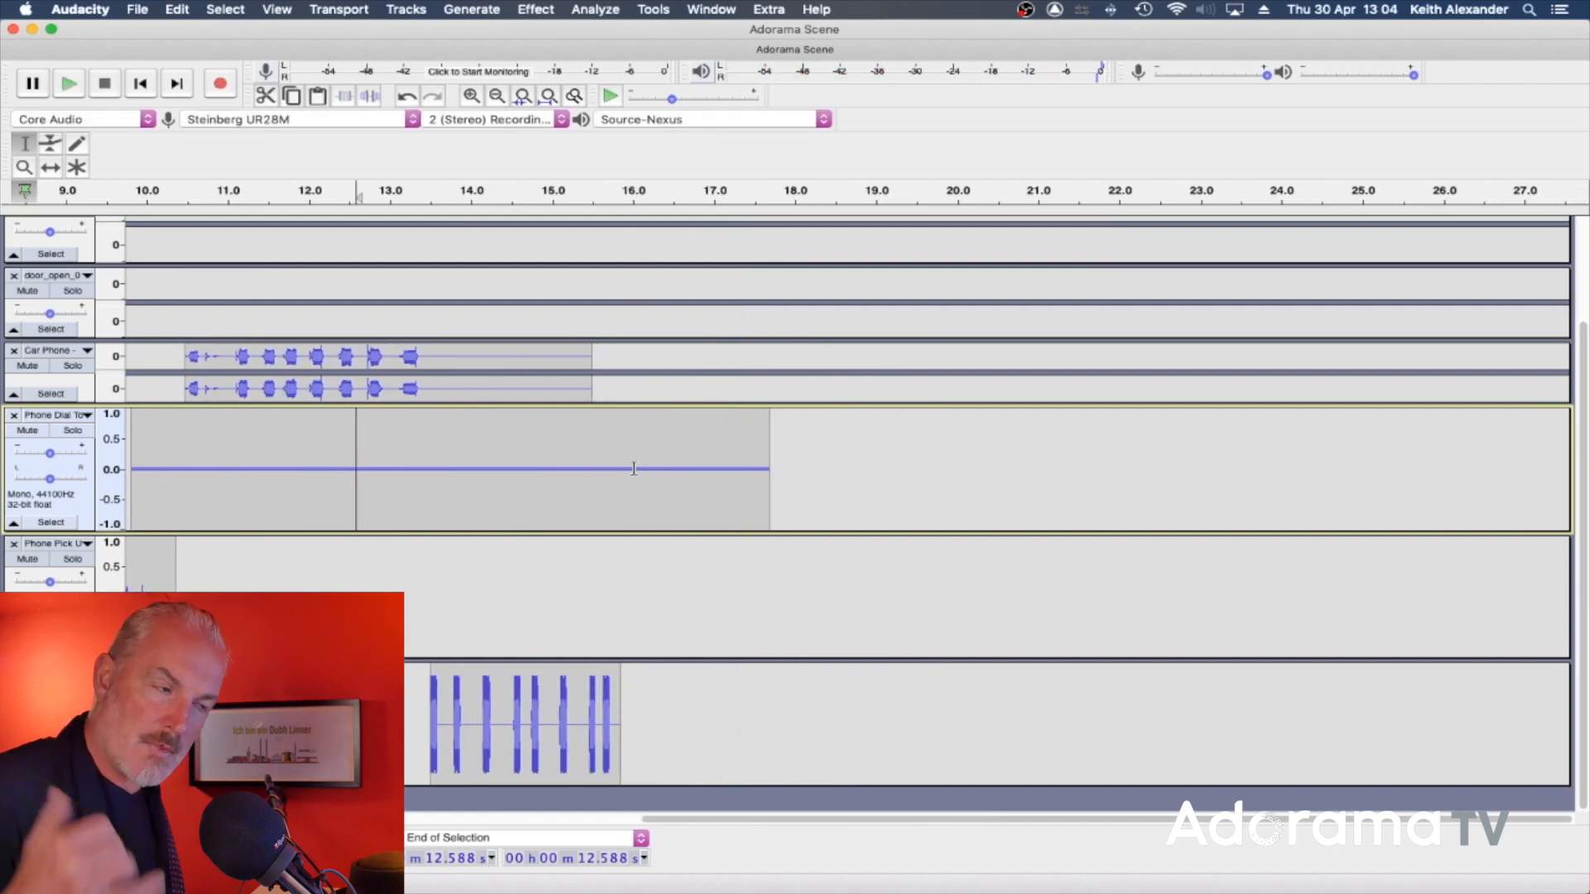
# Step: Select the whole DTMF clip, open the Graphic EQ effect for it and preview the current curve
pyautogui.doubleClick(520, 750)
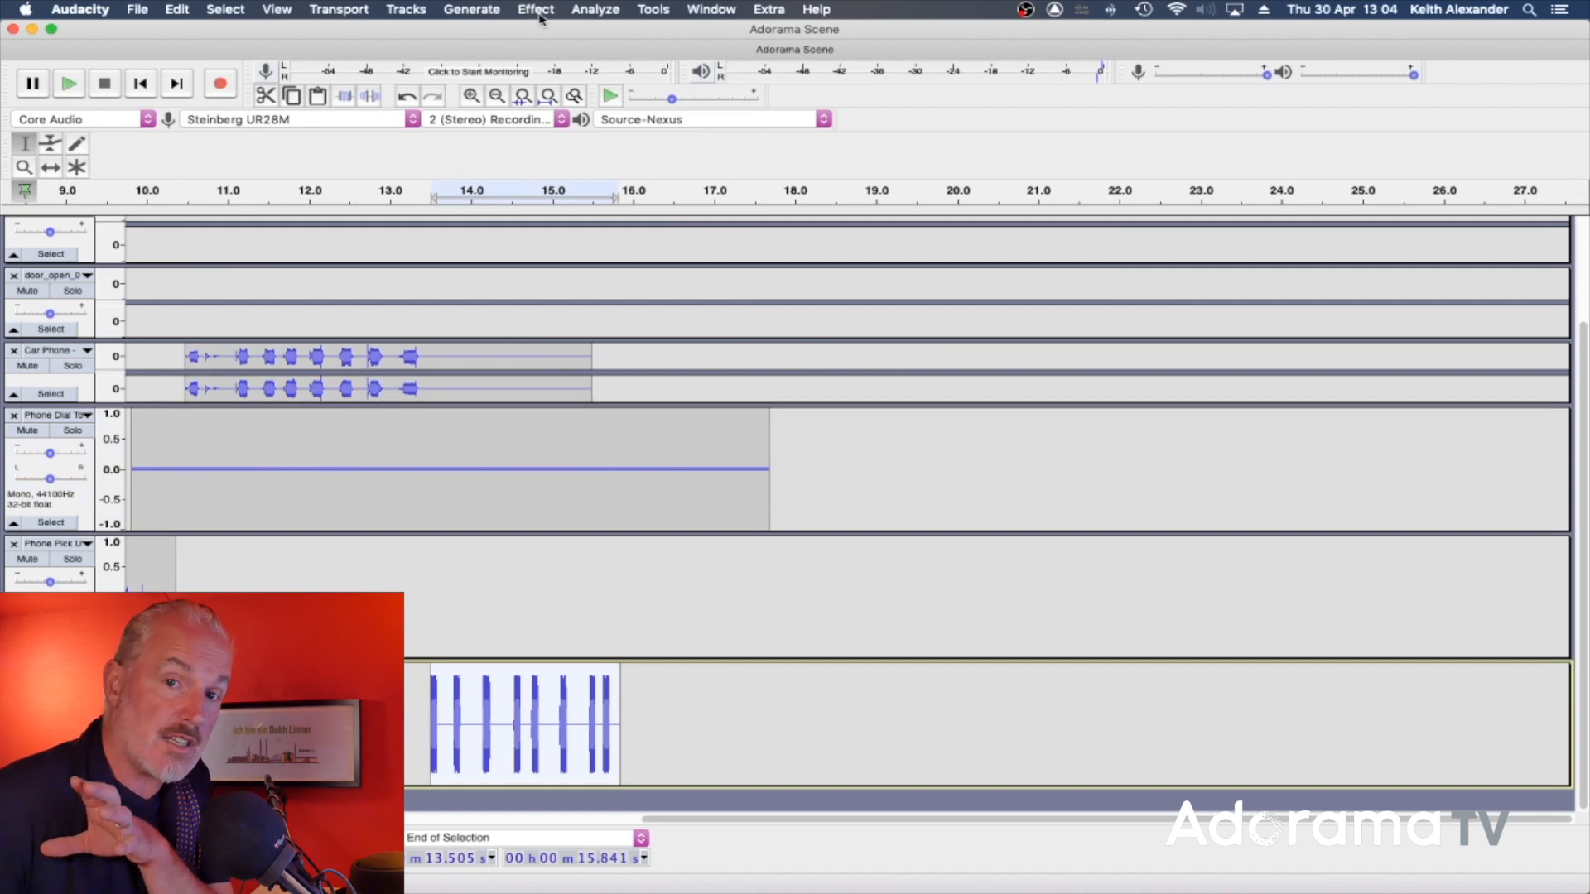
pyautogui.click(537, 10)
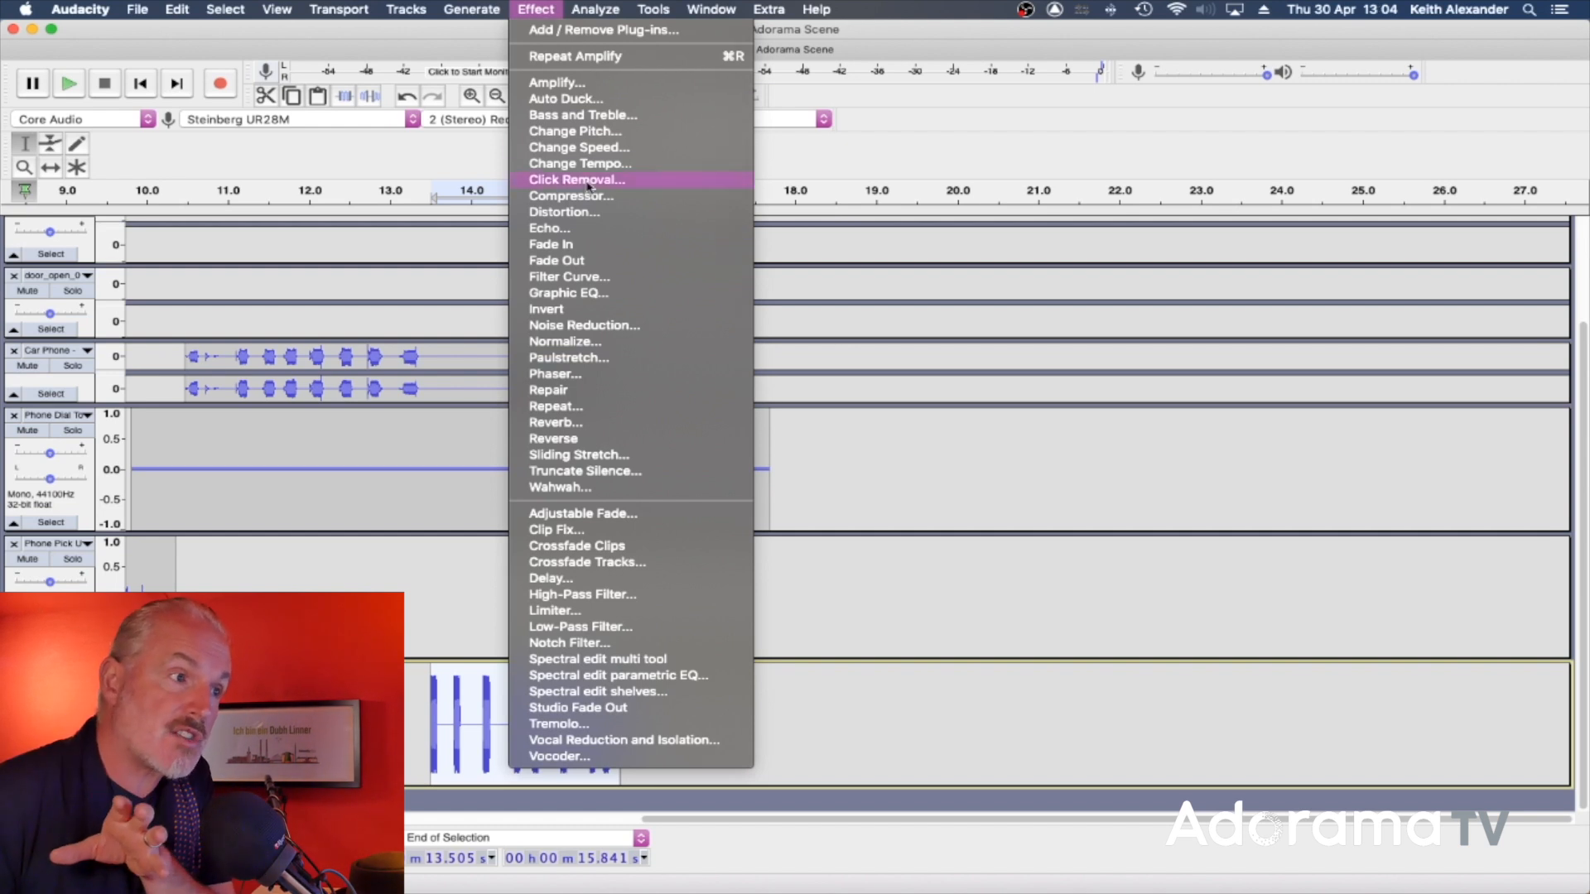
pyautogui.click(577, 295)
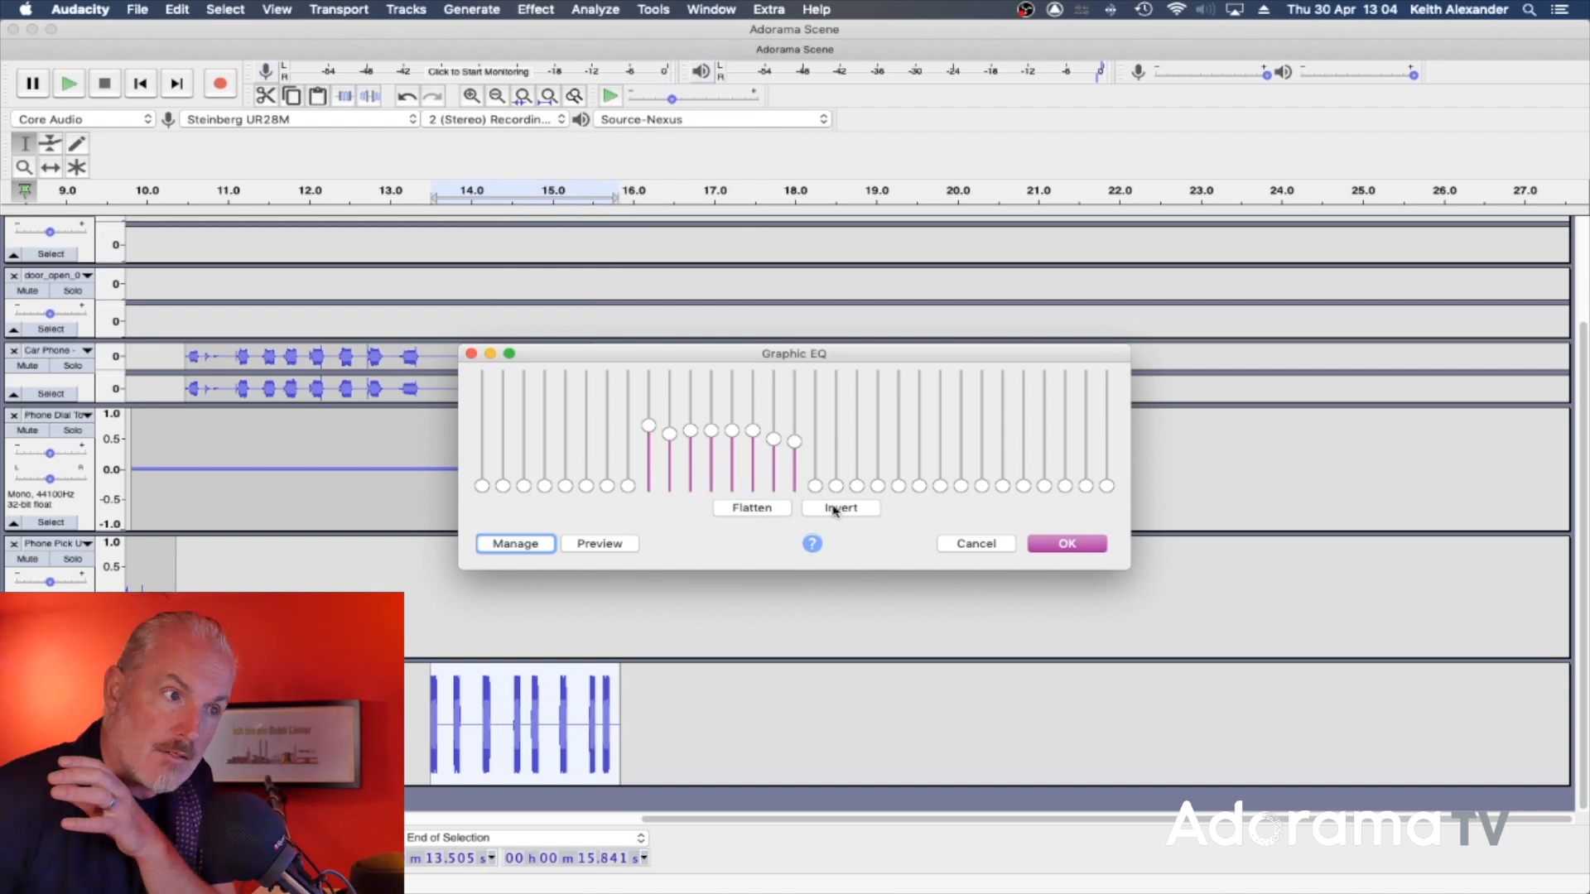
pyautogui.click(623, 546)
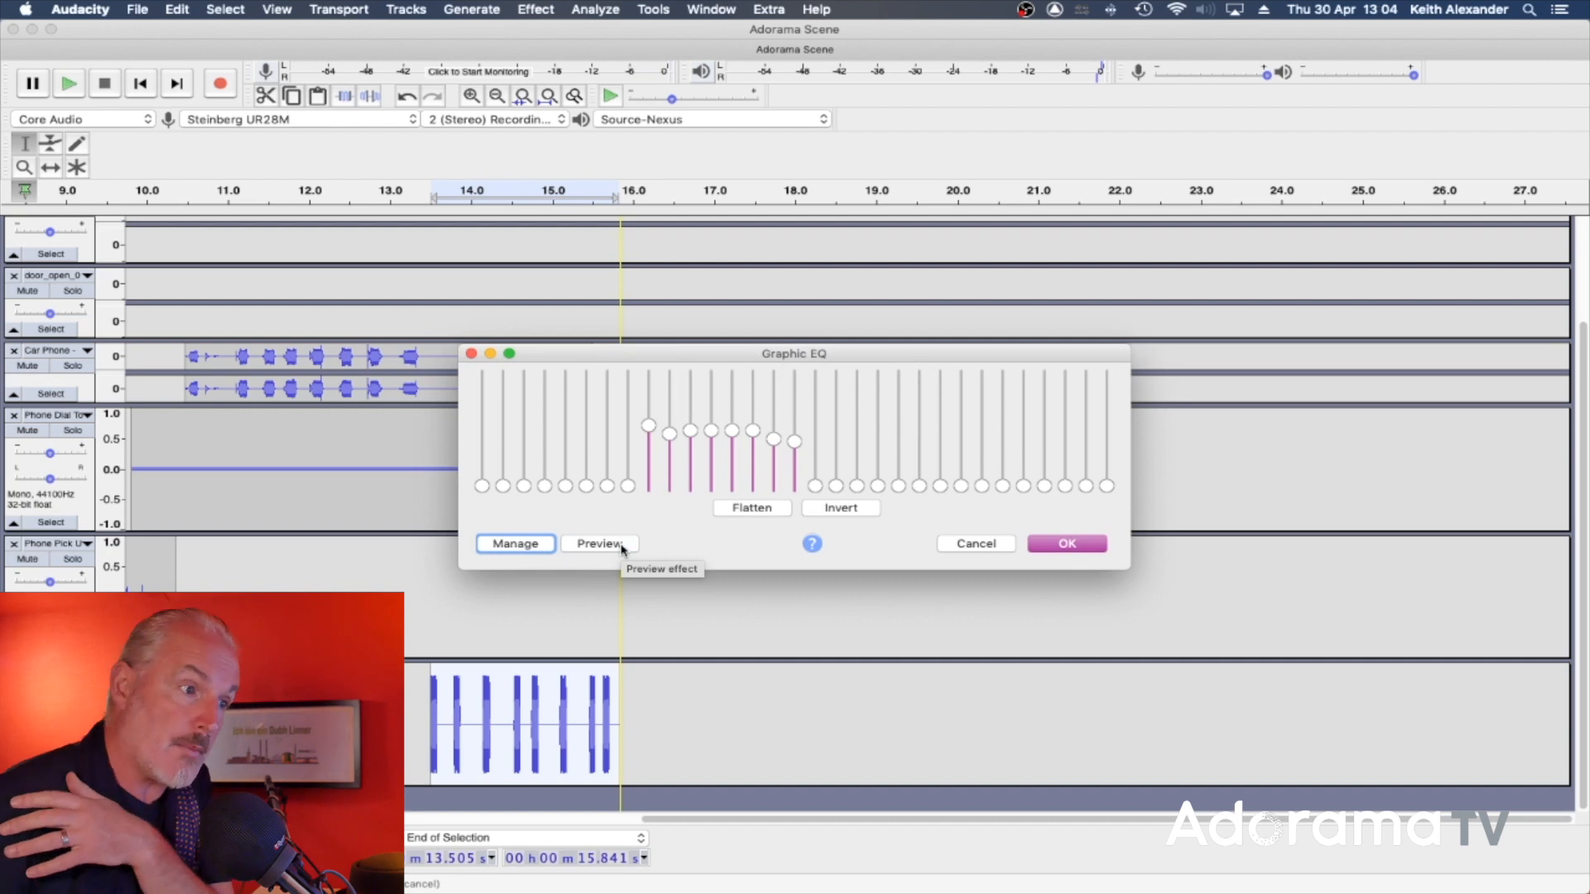
# Step: Audition the Telephone and Treble Cut factory presets on the DTMF clip in the Graphic EQ
pyautogui.click(516, 543)
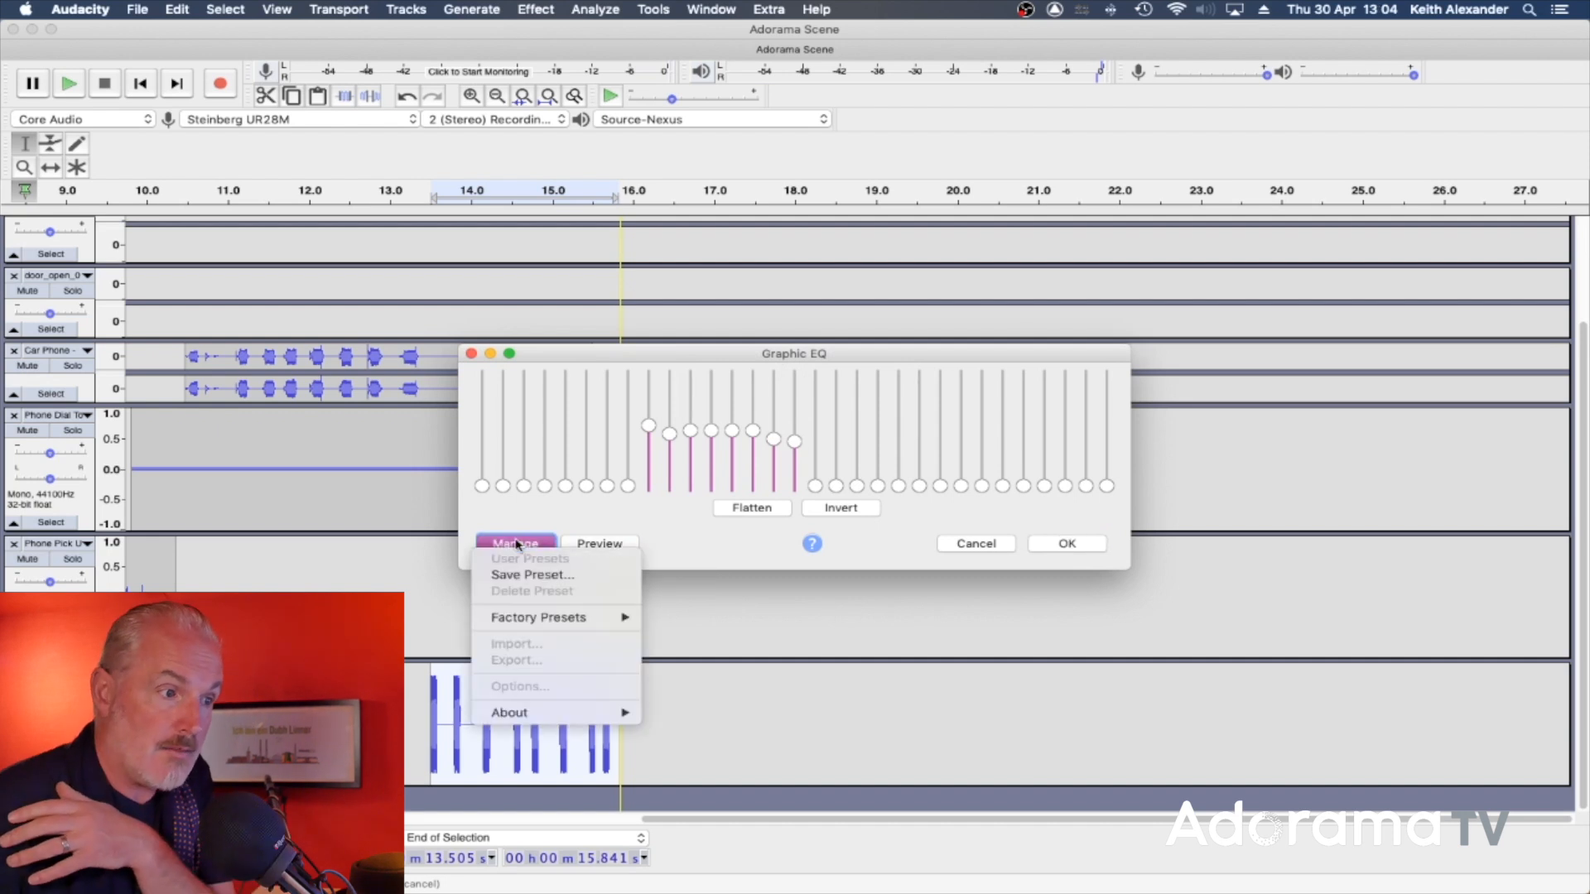
pyautogui.moveTo(534, 621)
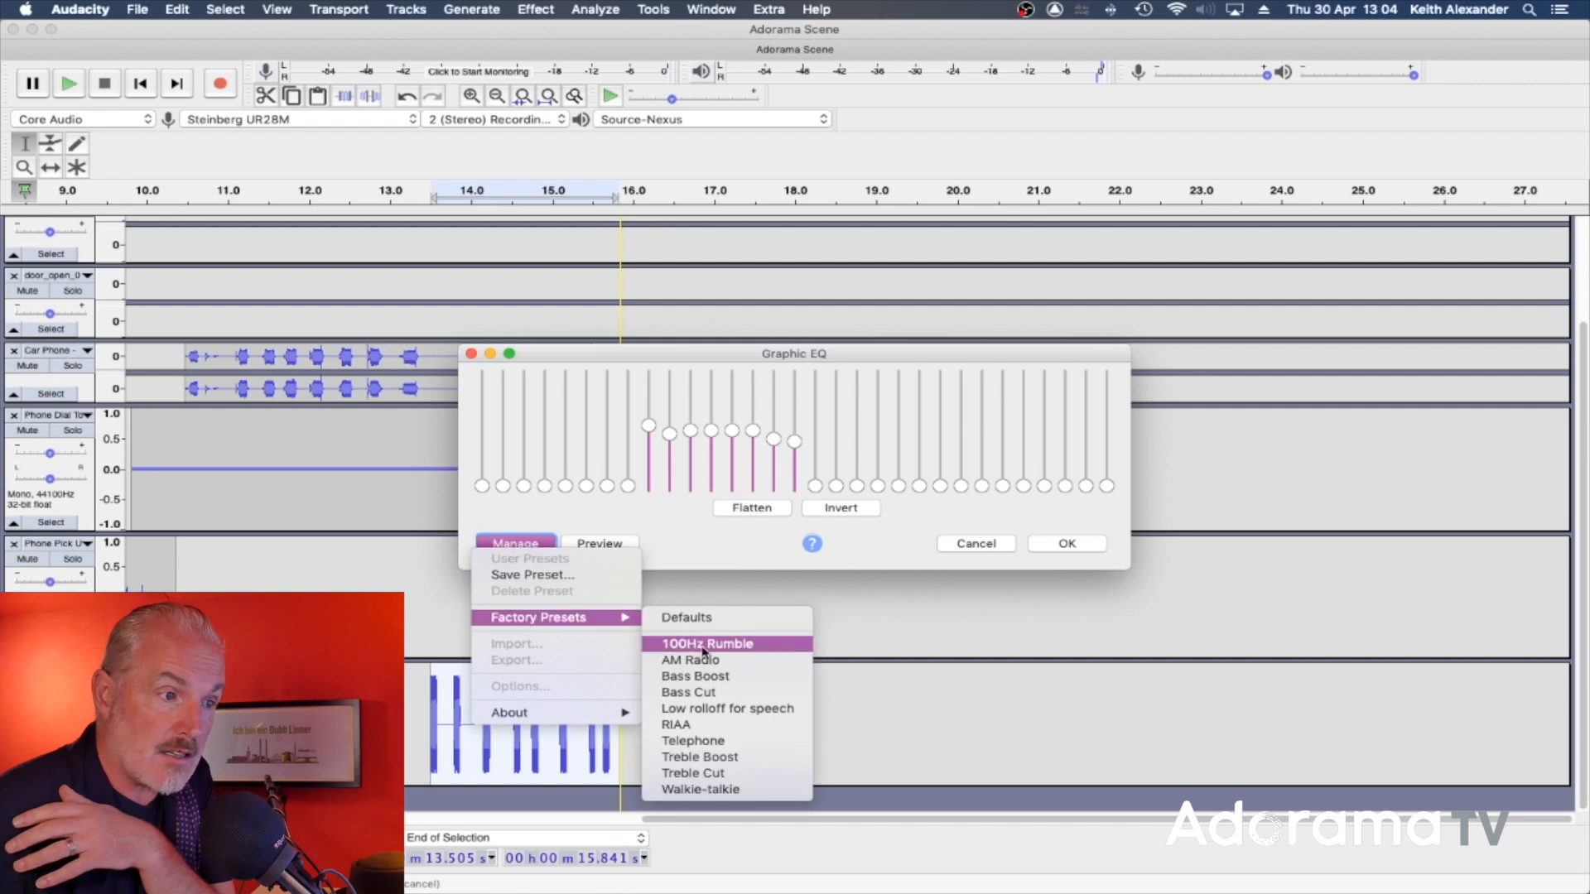
pyautogui.click(754, 742)
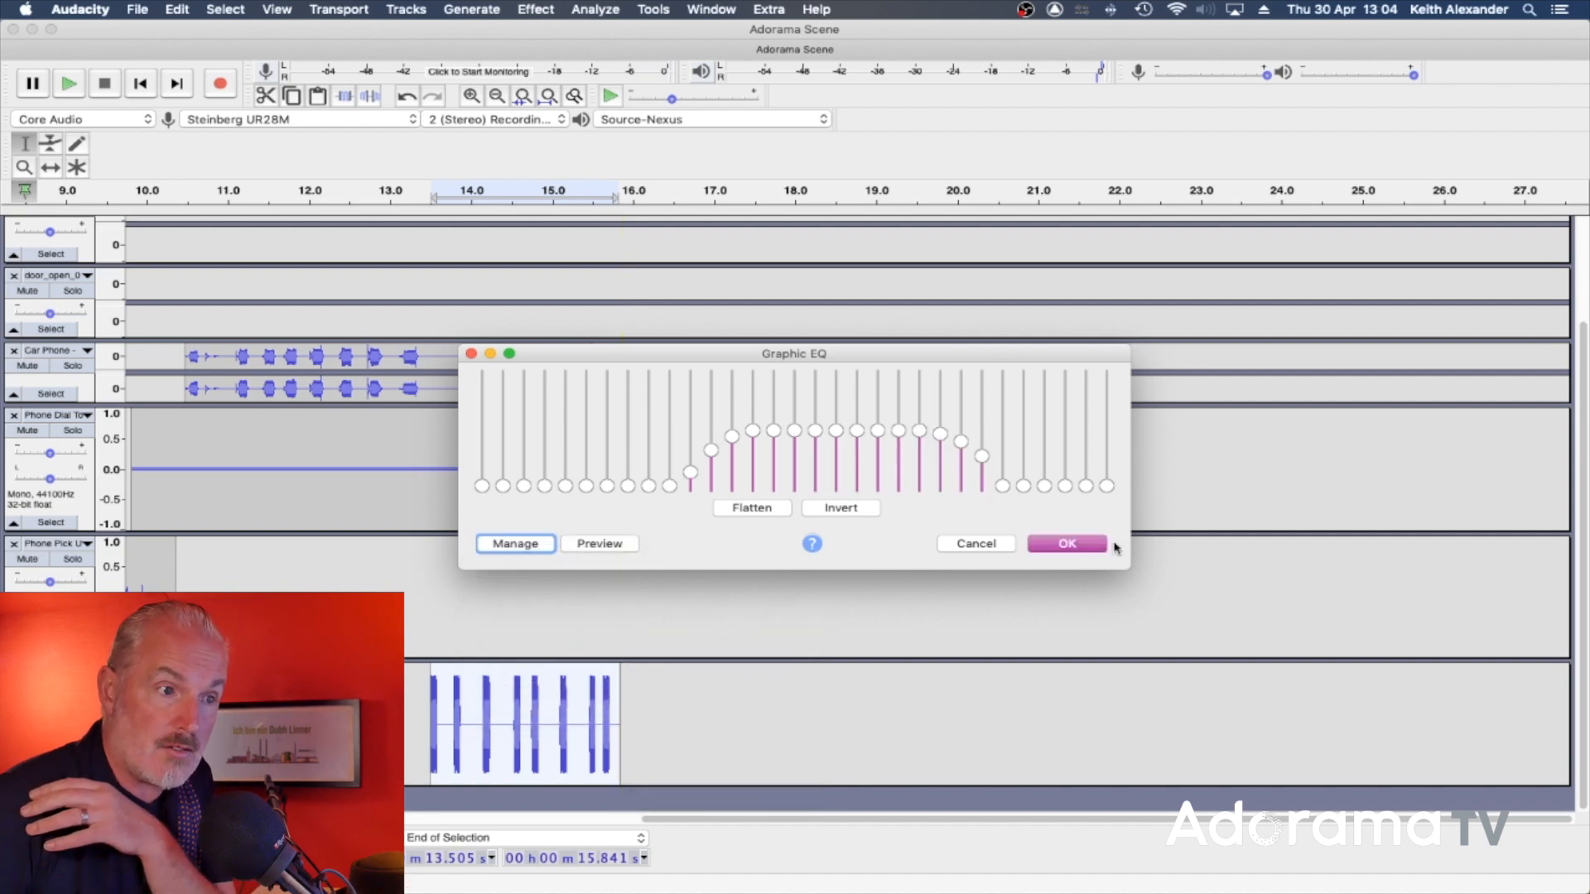
pyautogui.click(595, 547)
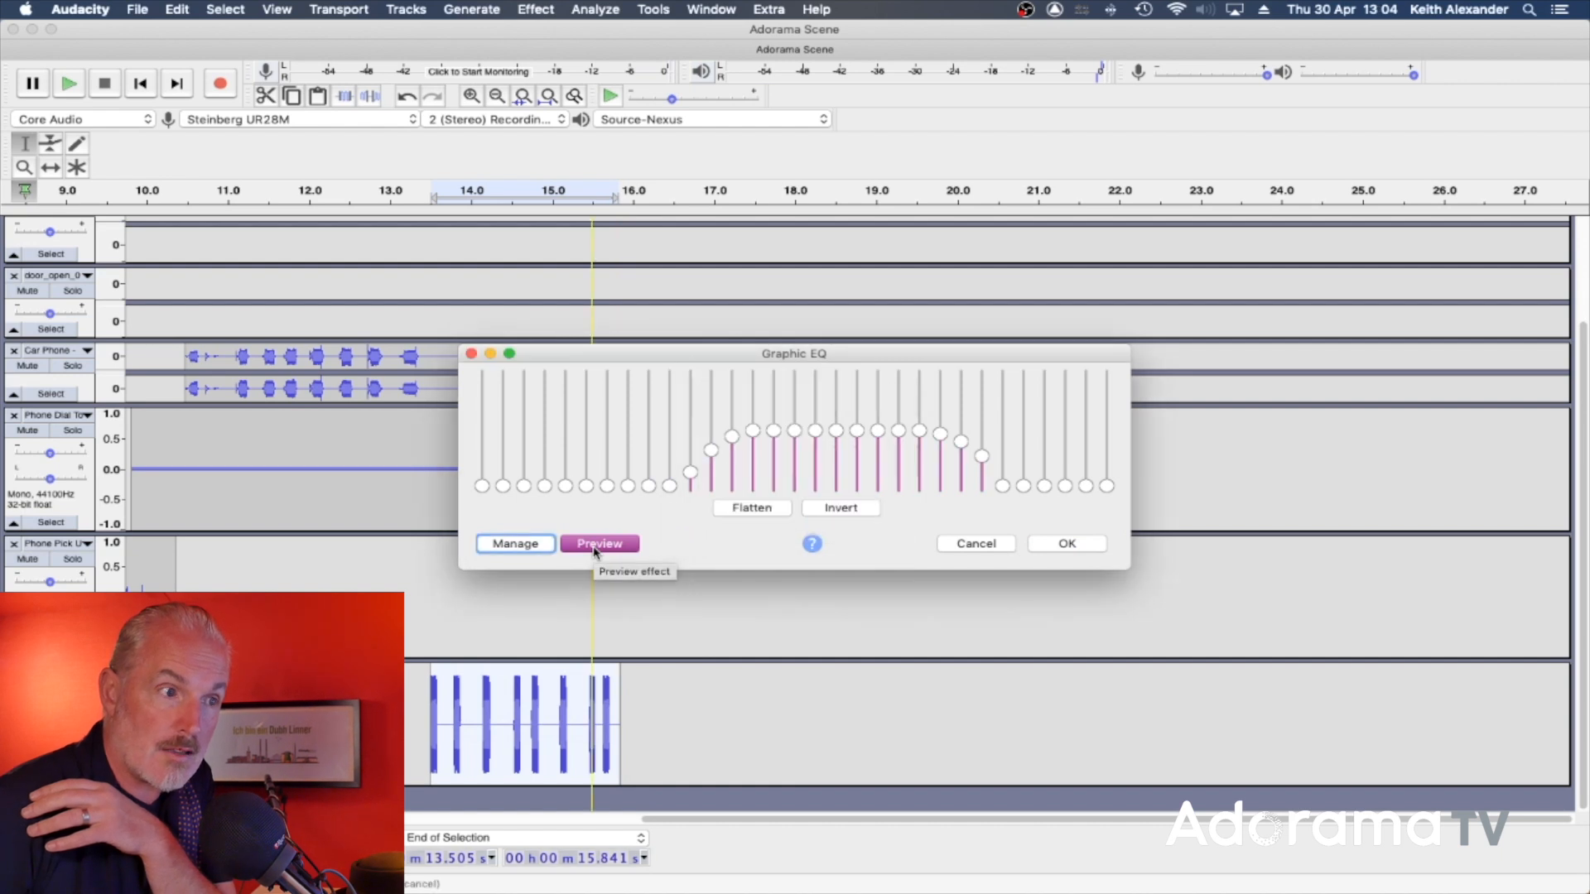
pyautogui.click(533, 543)
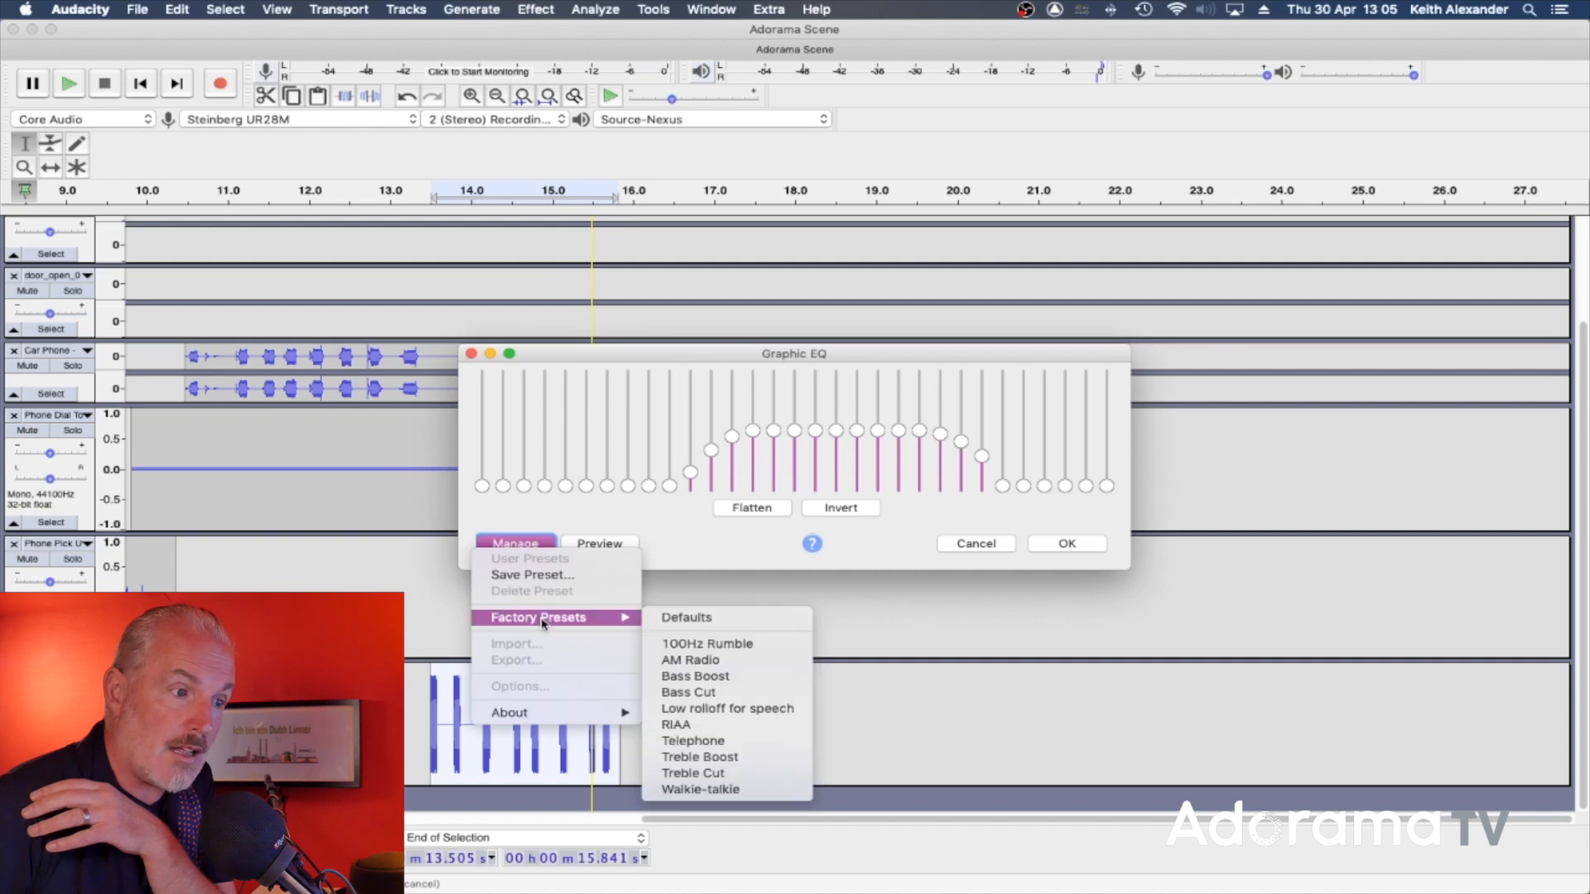
pyautogui.click(713, 773)
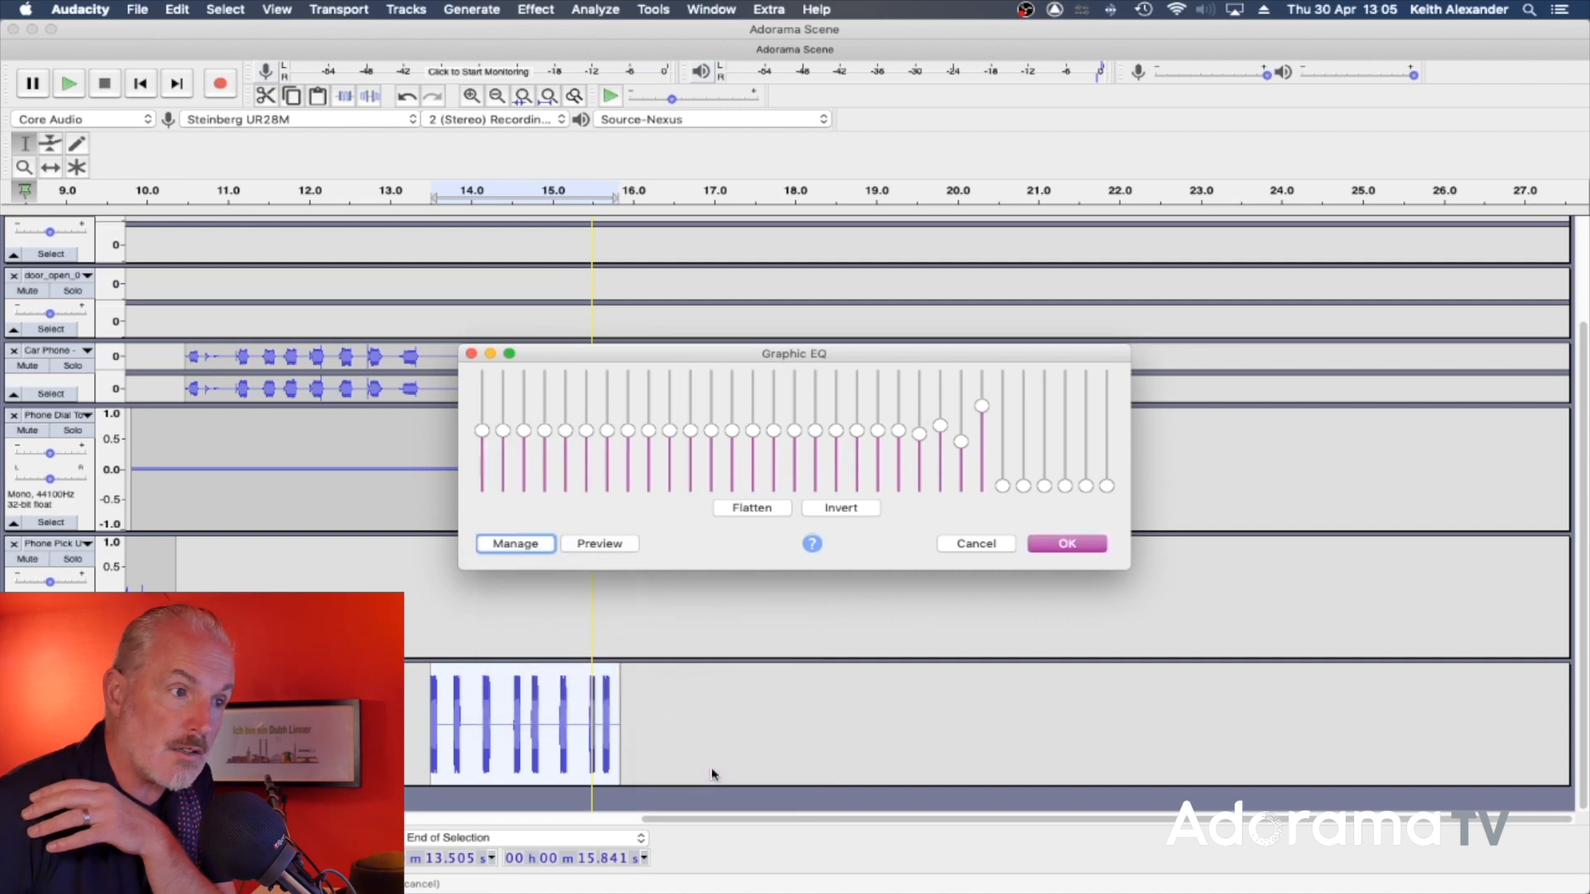
pyautogui.click(590, 547)
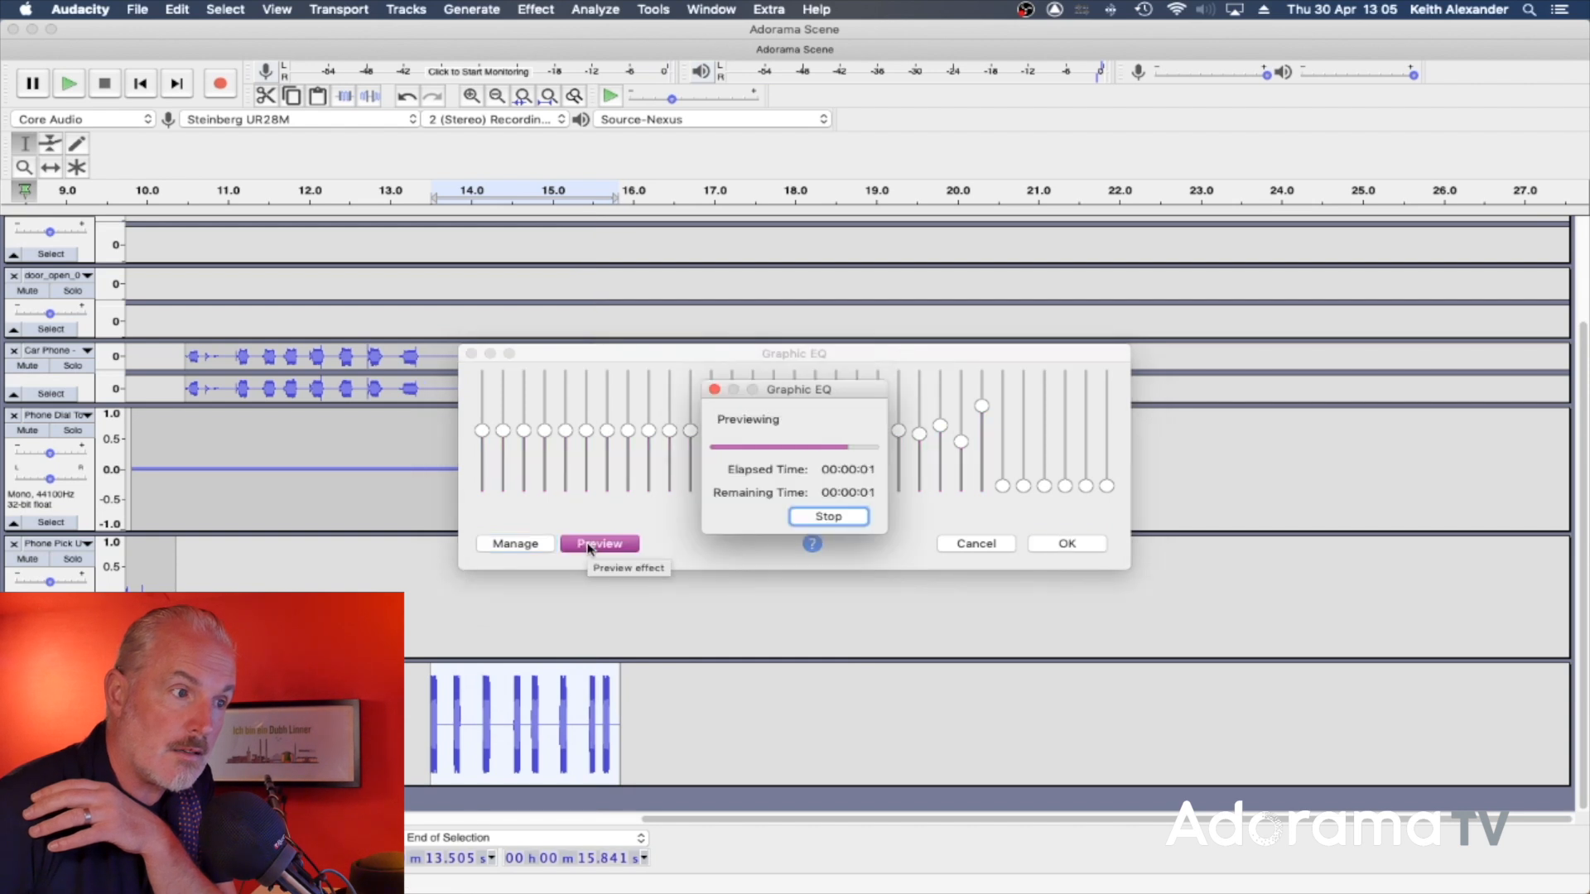
# Step: Load the Low rolloff for speech factory preset and lower the 19th to 22nd frequency bands to about their minimum
pyautogui.click(530, 543)
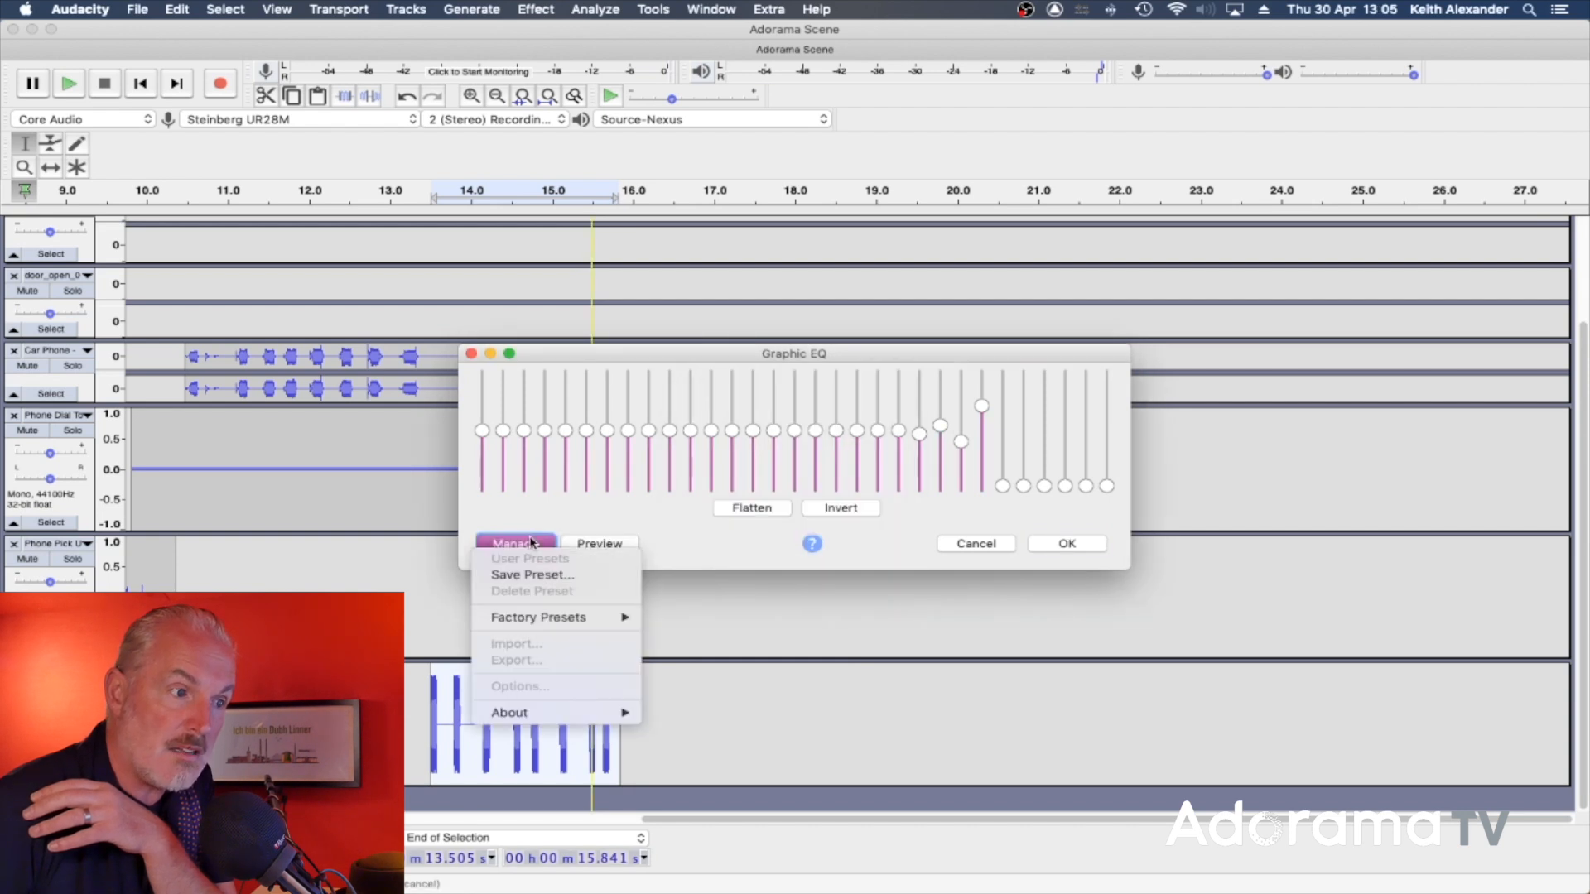
pyautogui.moveTo(540, 623)
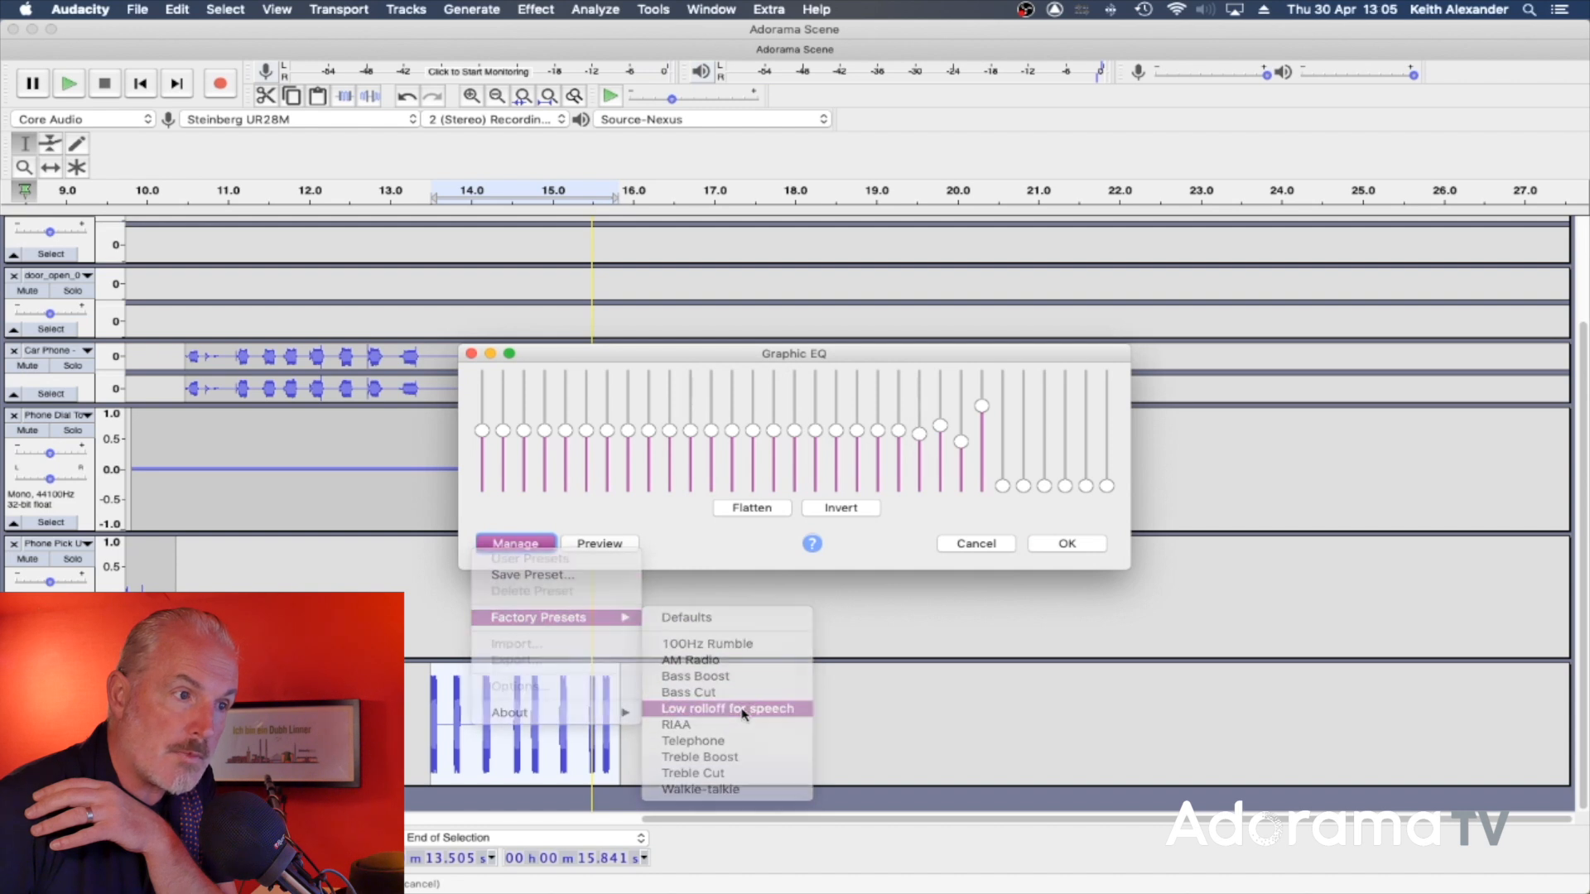
pyautogui.click(743, 709)
pyautogui.moveTo(858, 432); pyautogui.dragTo(862, 488)
pyautogui.moveTo(878, 432); pyautogui.dragTo(878, 488)
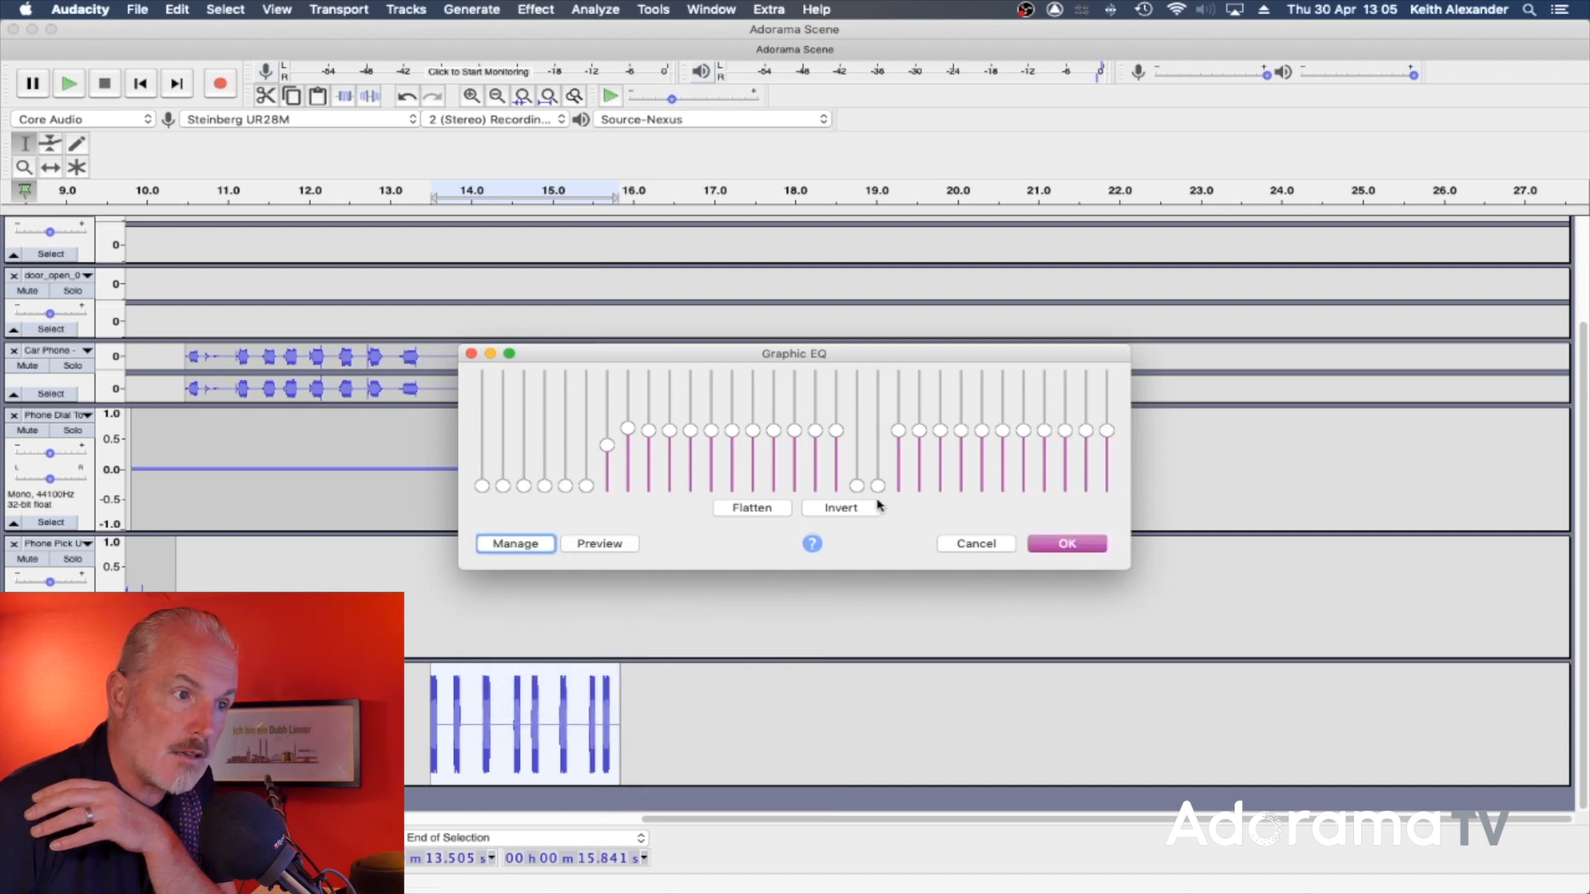
pyautogui.moveTo(899, 432); pyautogui.dragTo(900, 488)
pyautogui.moveTo(919, 430); pyautogui.dragTo(920, 482)
# Step: Lower the 23rd to 31st frequency bands of the Graphic EQ to their minimum and preview the DTMF clip
pyautogui.moveTo(1110, 433); pyautogui.dragTo(1101, 497)
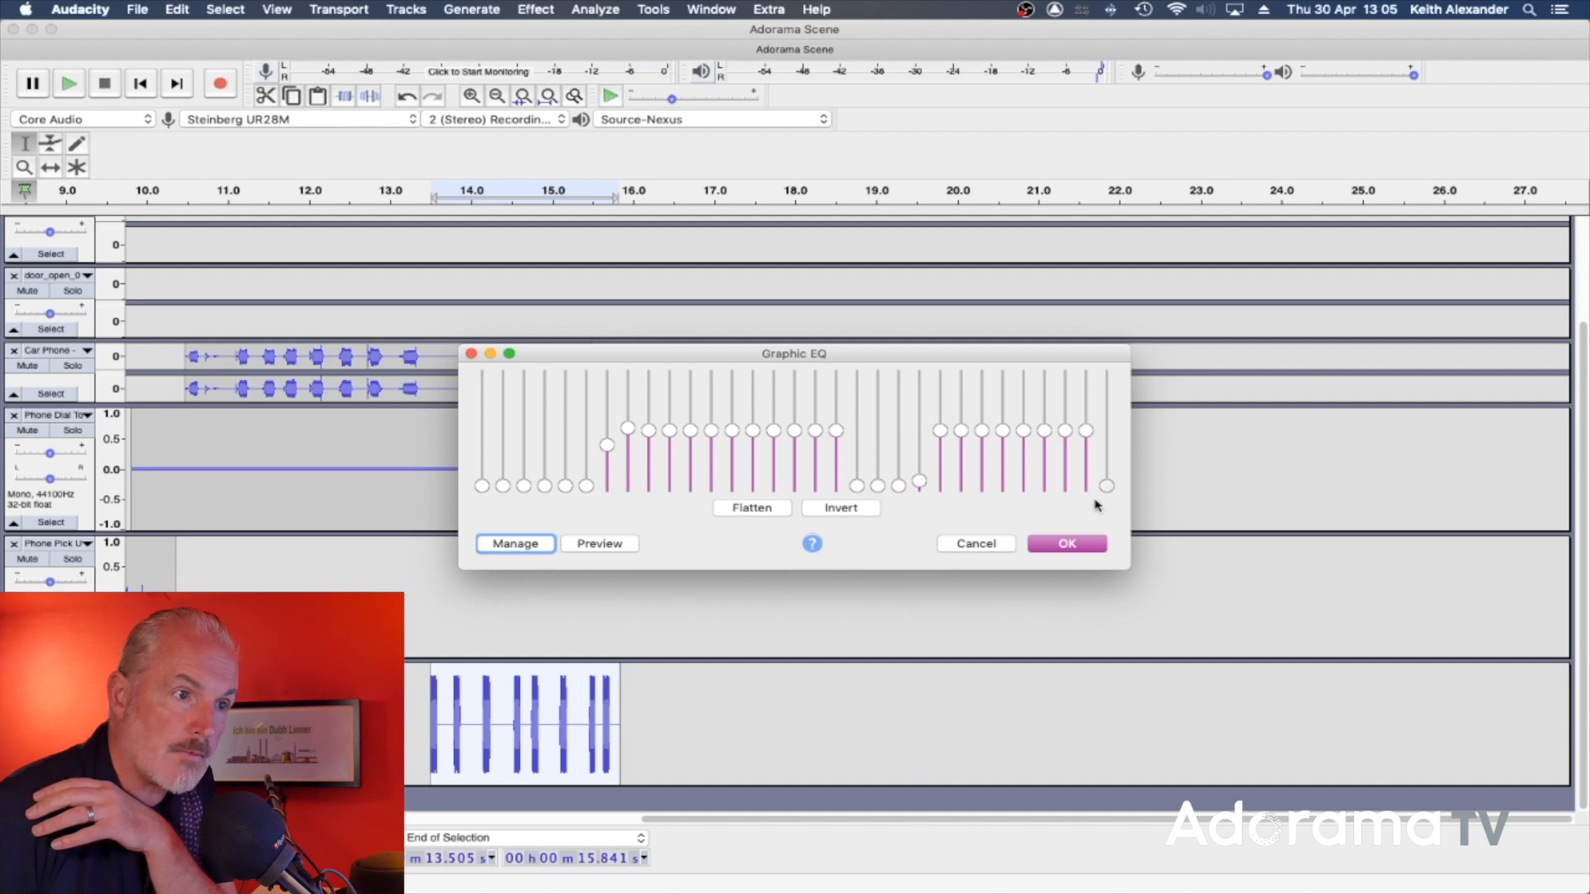
pyautogui.moveTo(1086, 431); pyautogui.dragTo(1080, 500)
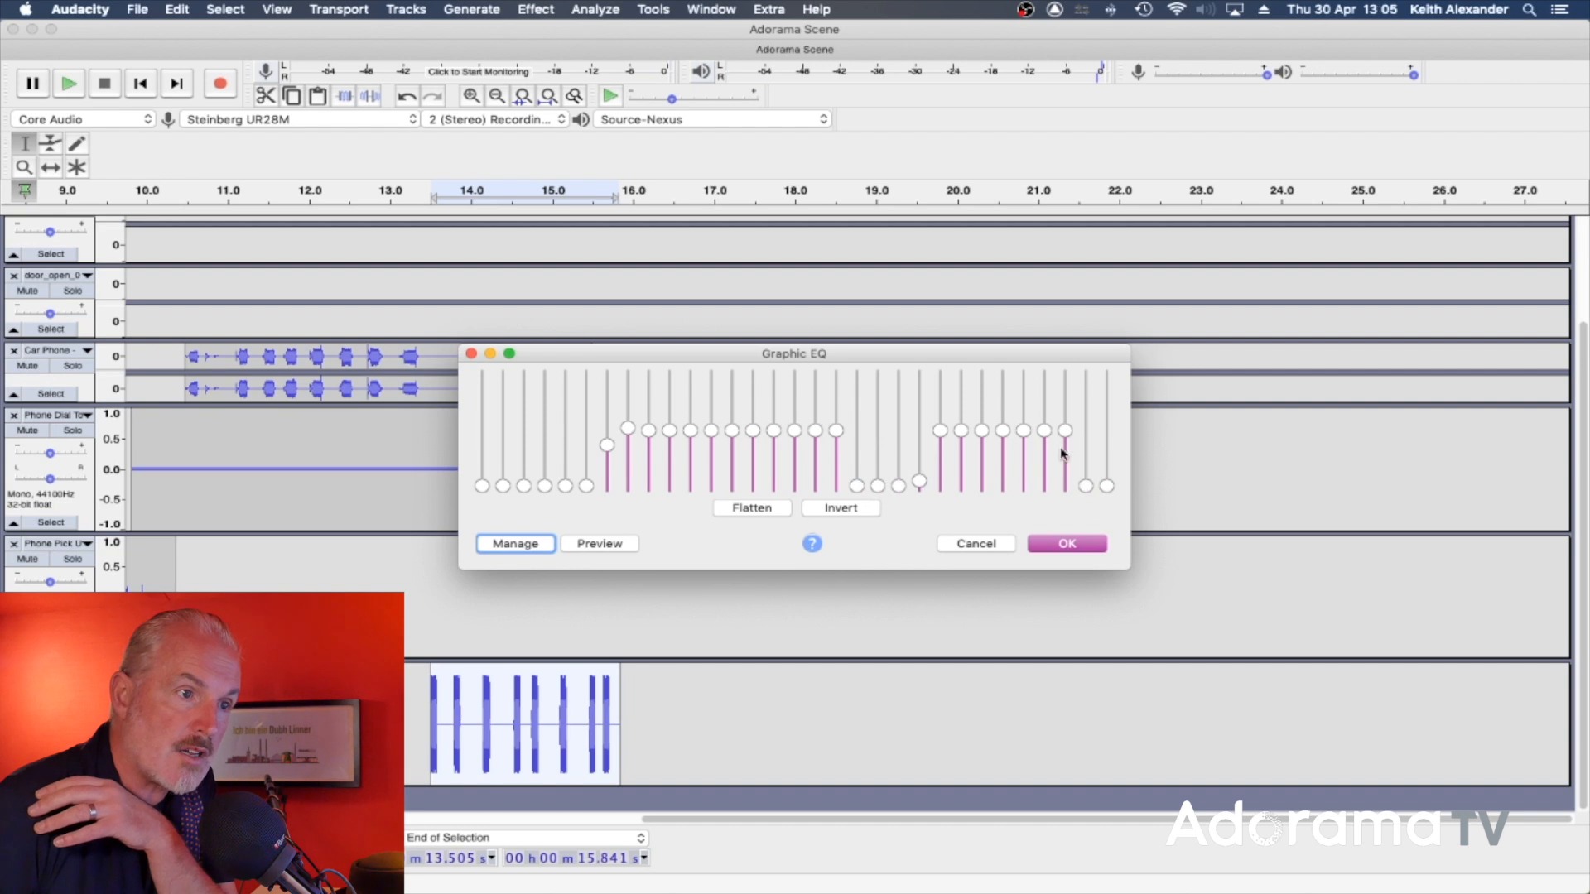
pyautogui.moveTo(1065, 432); pyautogui.dragTo(1063, 497)
pyautogui.moveTo(1041, 433); pyautogui.dragTo(1043, 494)
pyautogui.moveTo(1022, 431); pyautogui.dragTo(1021, 495)
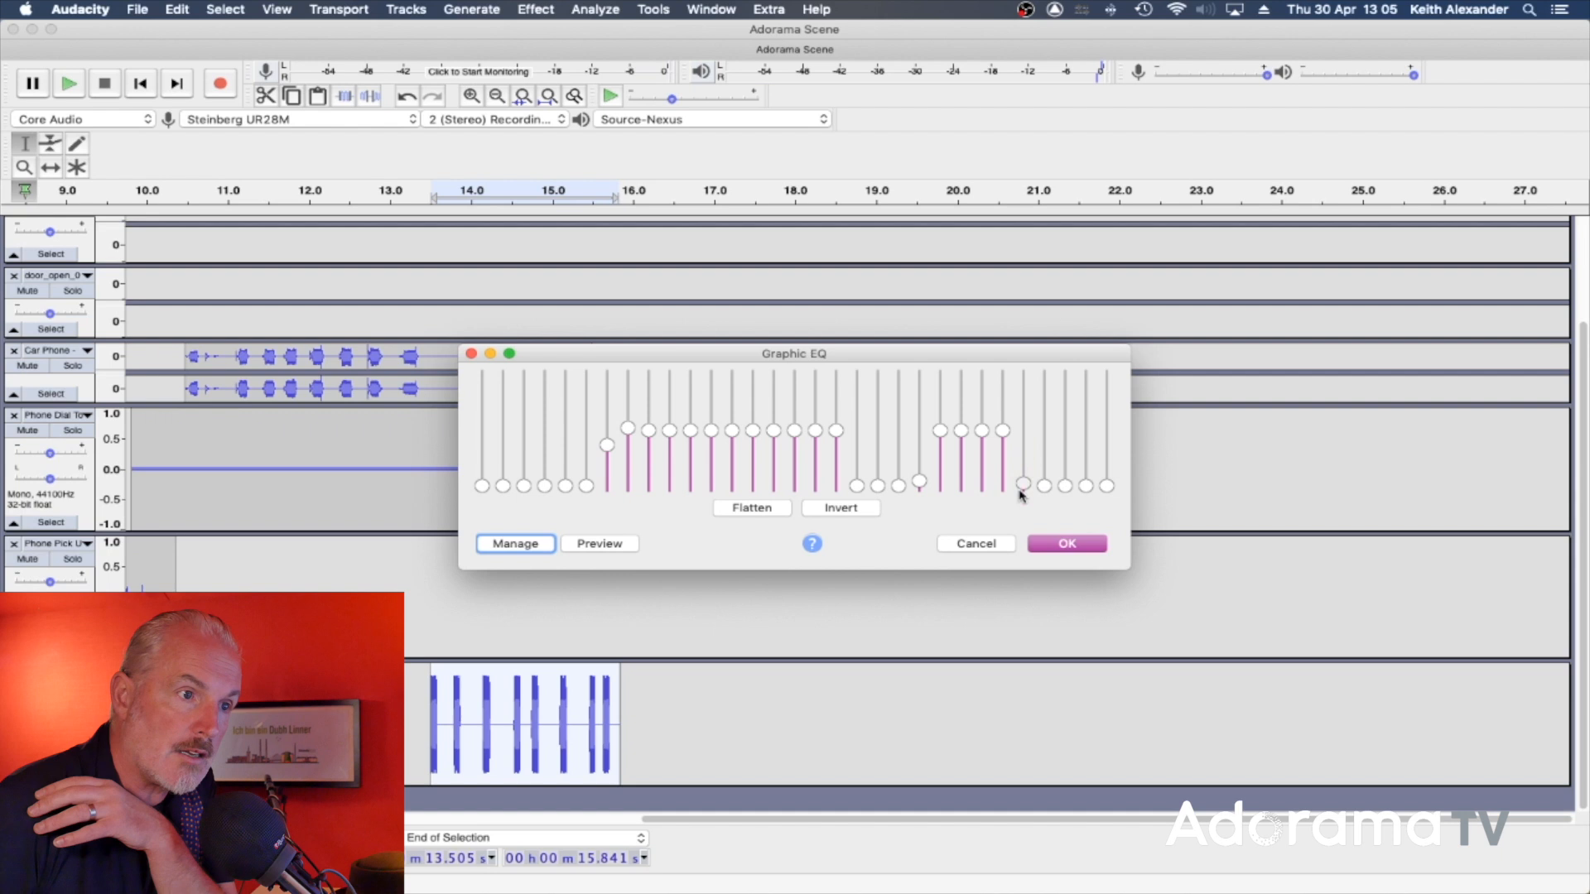
pyautogui.moveTo(1002, 431); pyautogui.dragTo(996, 511)
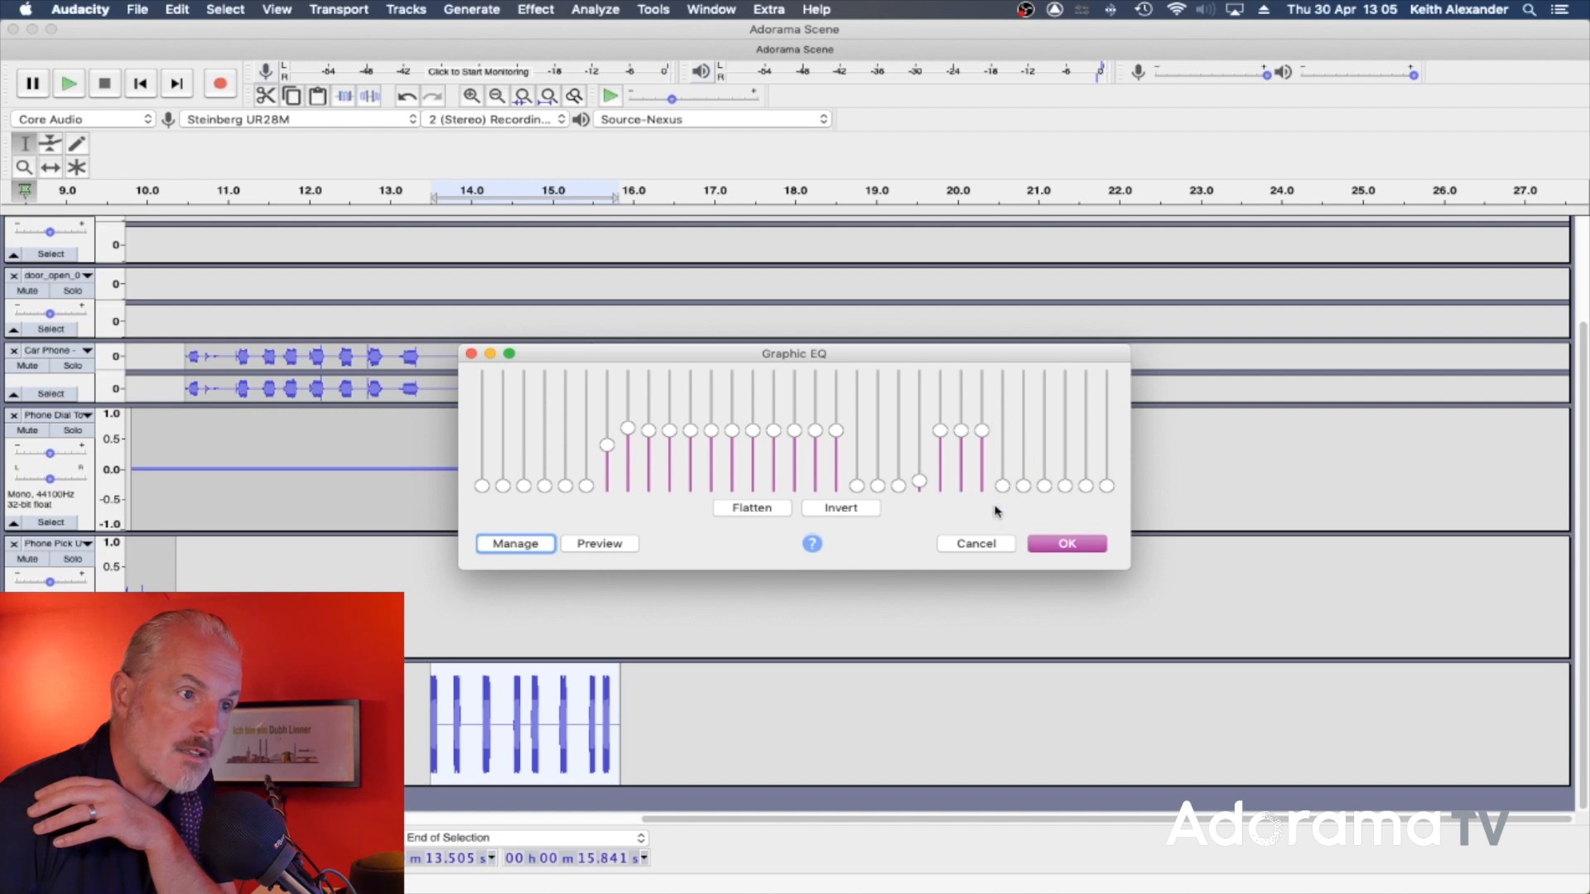
pyautogui.moveTo(982, 431); pyautogui.dragTo(955, 486)
pyautogui.moveTo(938, 432); pyautogui.dragTo(937, 516)
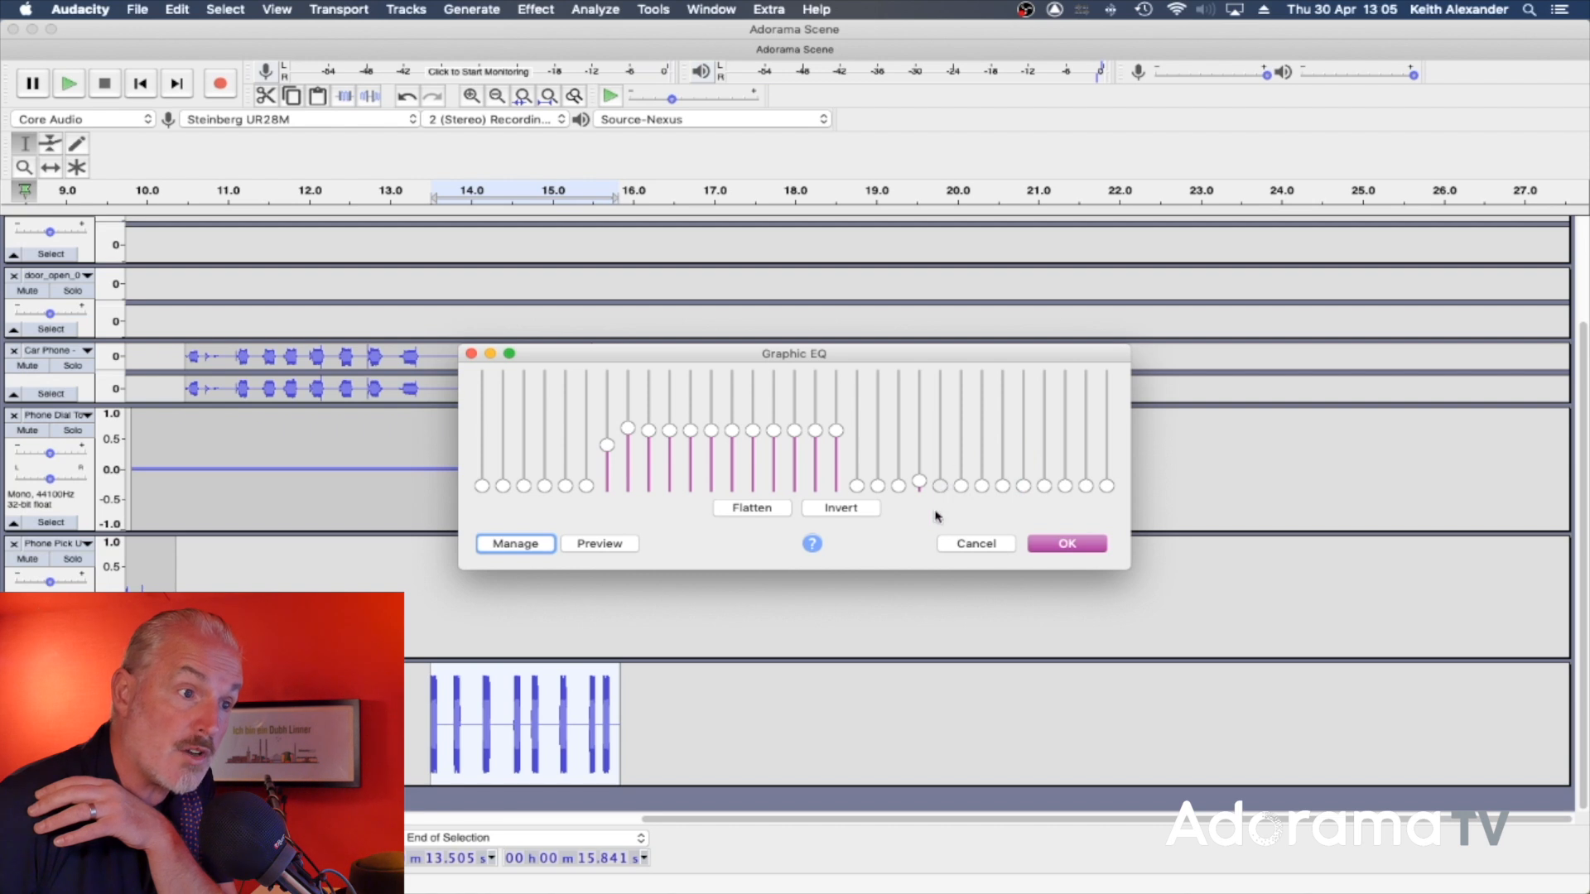
pyautogui.click(600, 544)
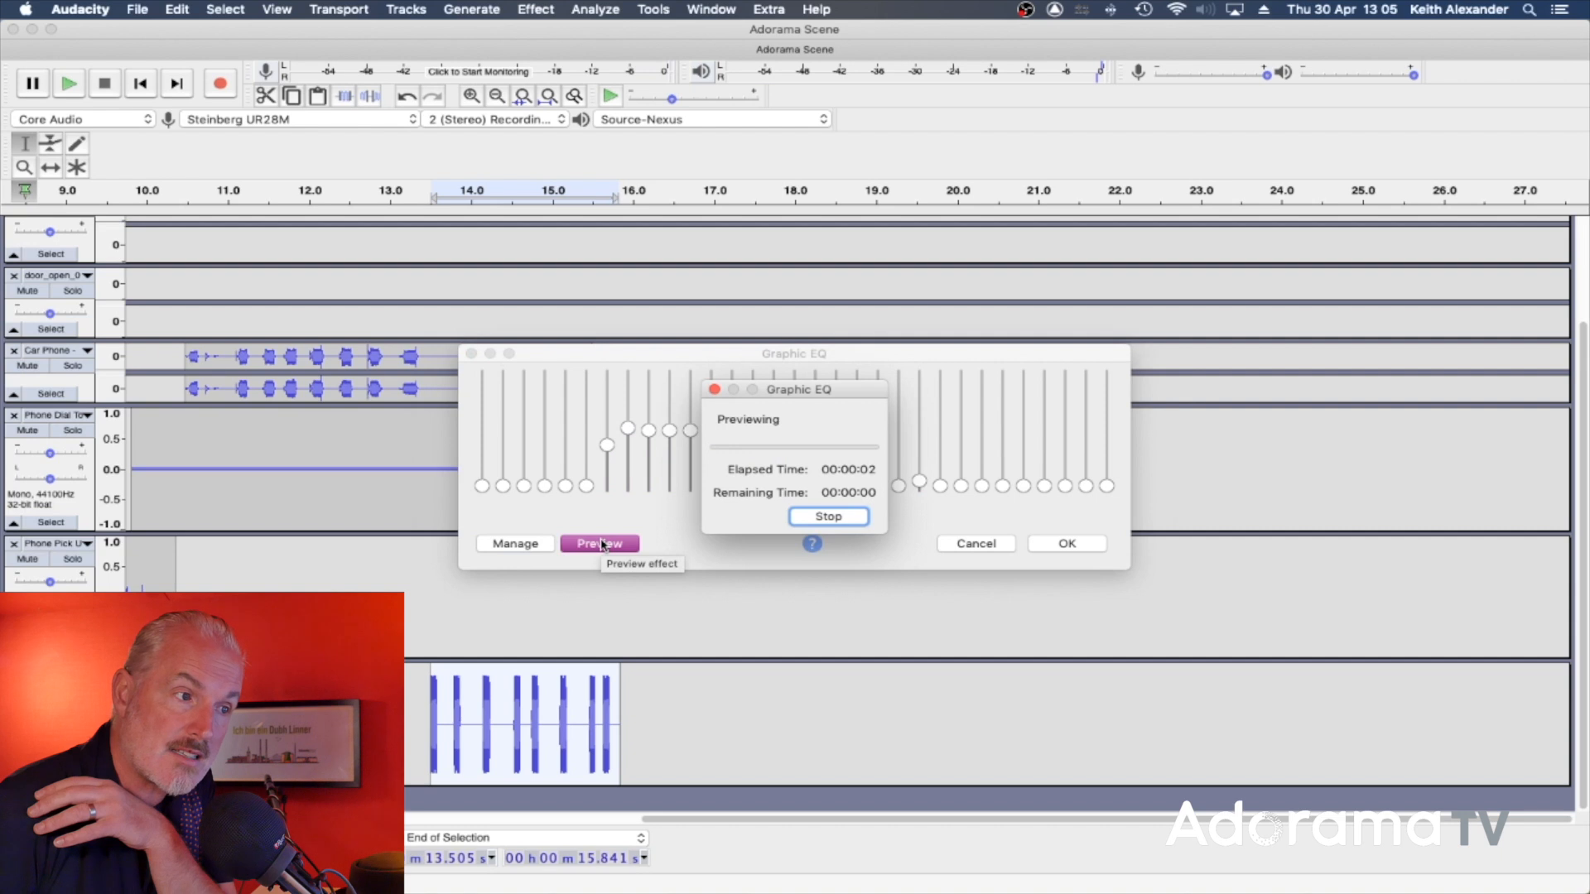
# Step: Lower the 7th to 9th bands to minimum and the 12th slightly, preview the curve and apply the Graphic EQ to the DTMF clip
pyautogui.moveTo(649, 431); pyautogui.dragTo(657, 544)
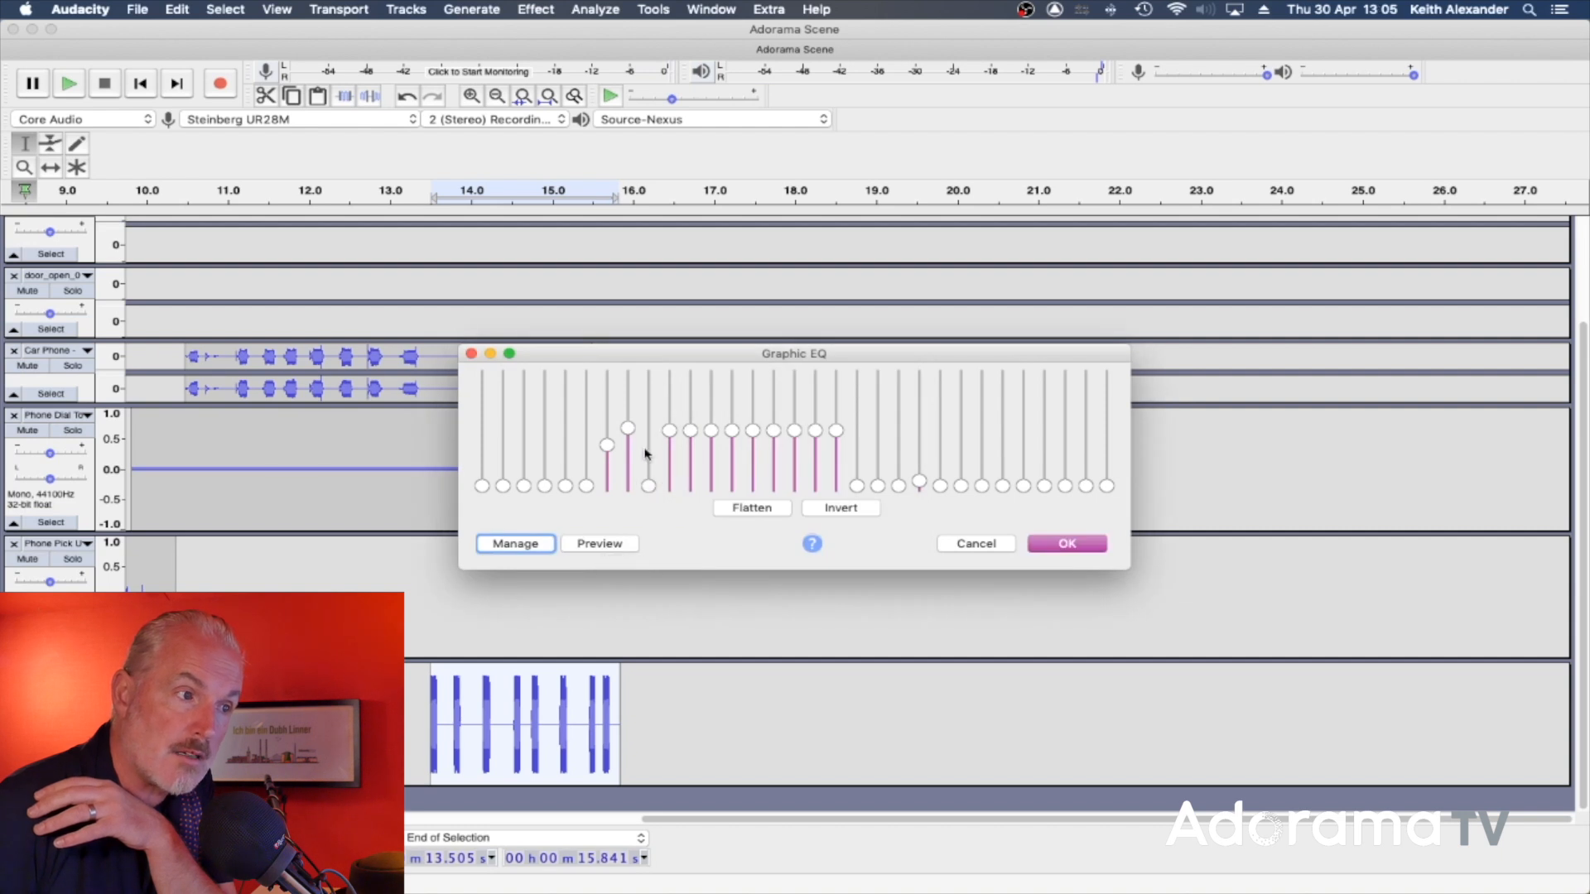
pyautogui.moveTo(627, 431); pyautogui.dragTo(612, 522)
pyautogui.moveTo(712, 432); pyautogui.dragTo(711, 453)
pyautogui.click(596, 545)
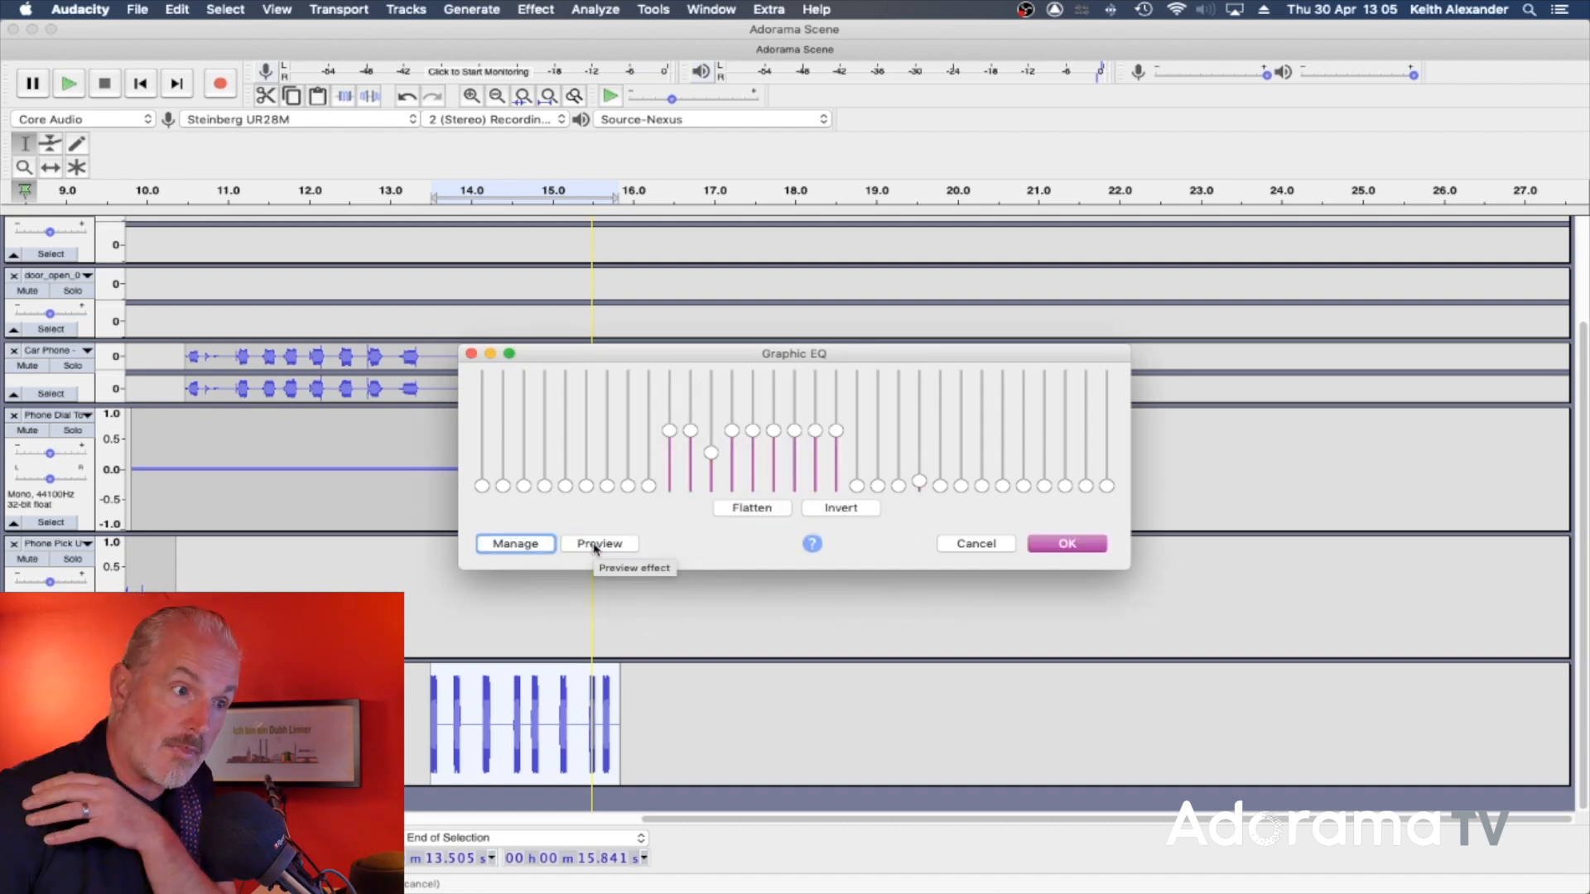
pyautogui.click(1067, 544)
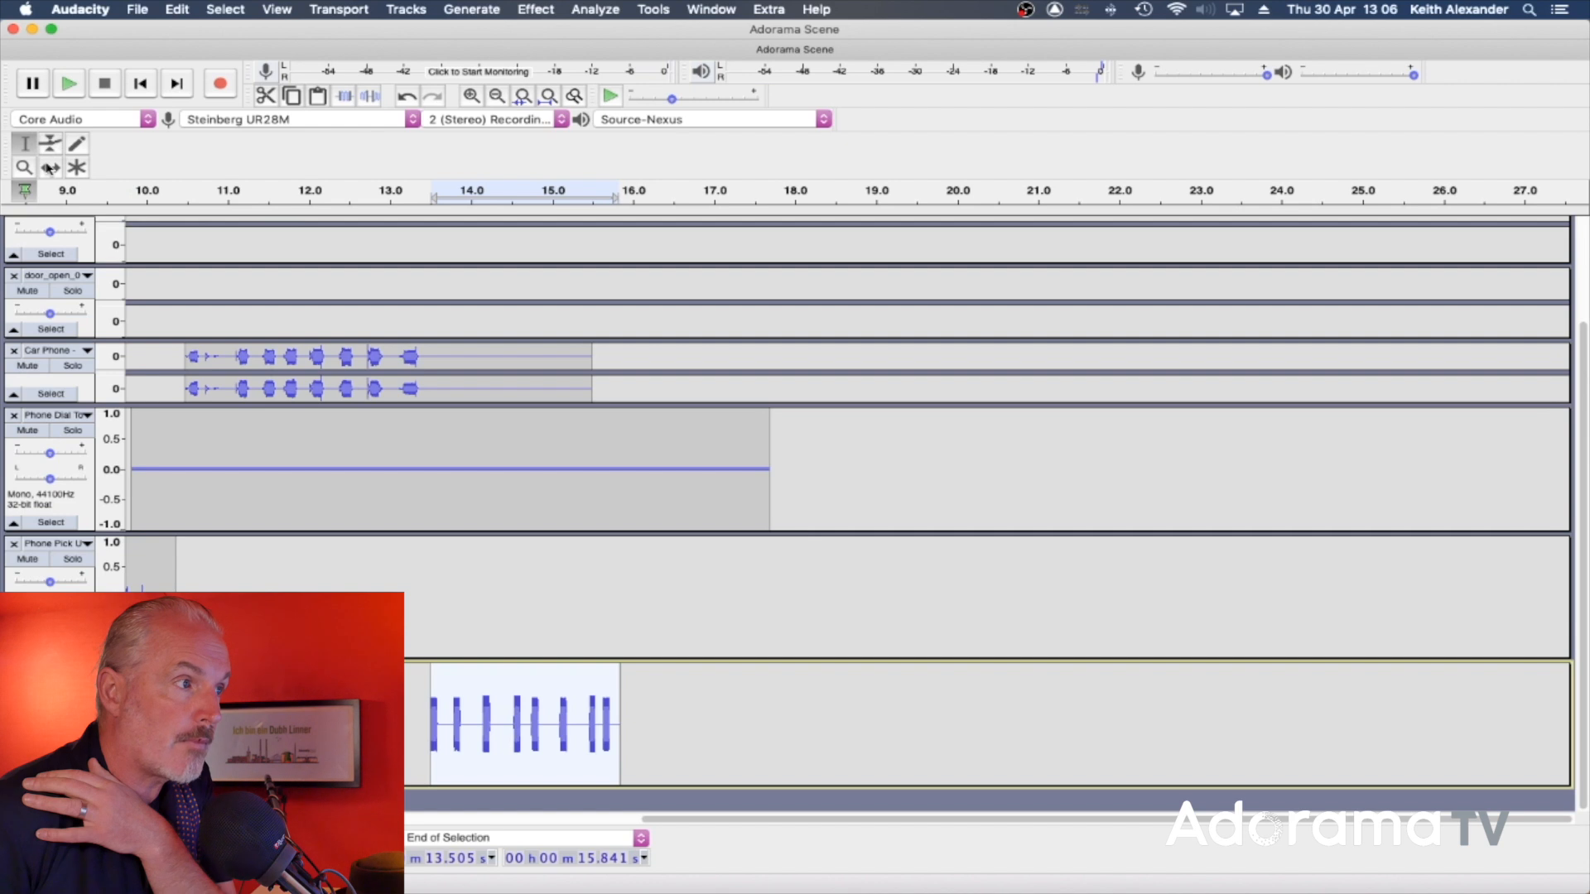
# Step: Reduce the DTMF clip's volume envelope evenly to about 60% with the Multi-Tool and play the scene from 12.436 s
pyautogui.click(77, 167)
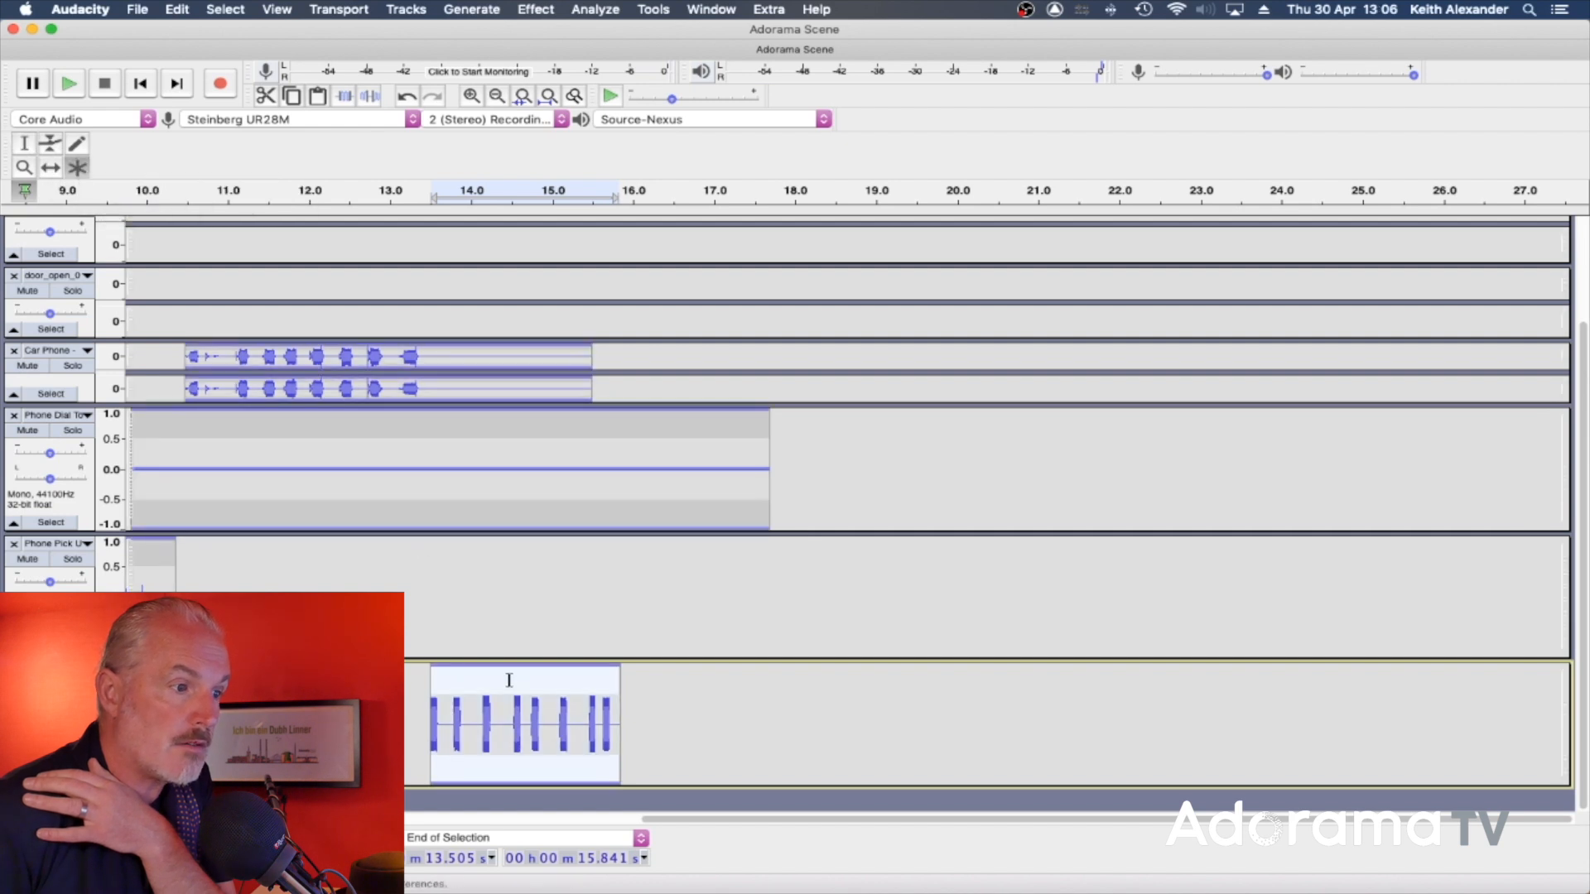
pyautogui.moveTo(504, 692); pyautogui.dragTo(507, 719)
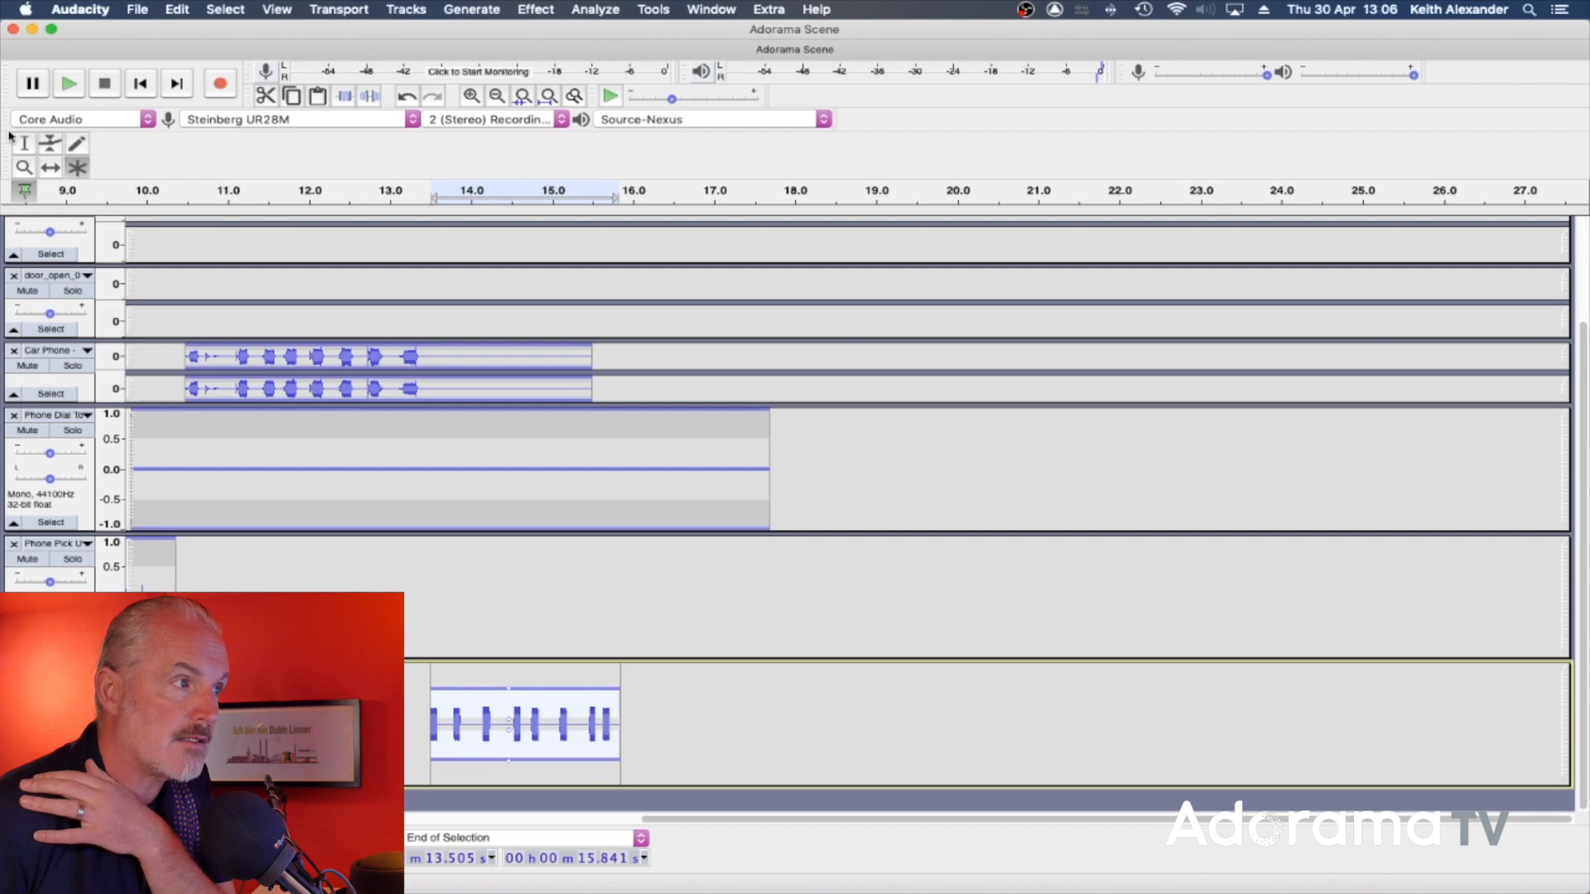
pyautogui.click(25, 143)
pyautogui.click(344, 571)
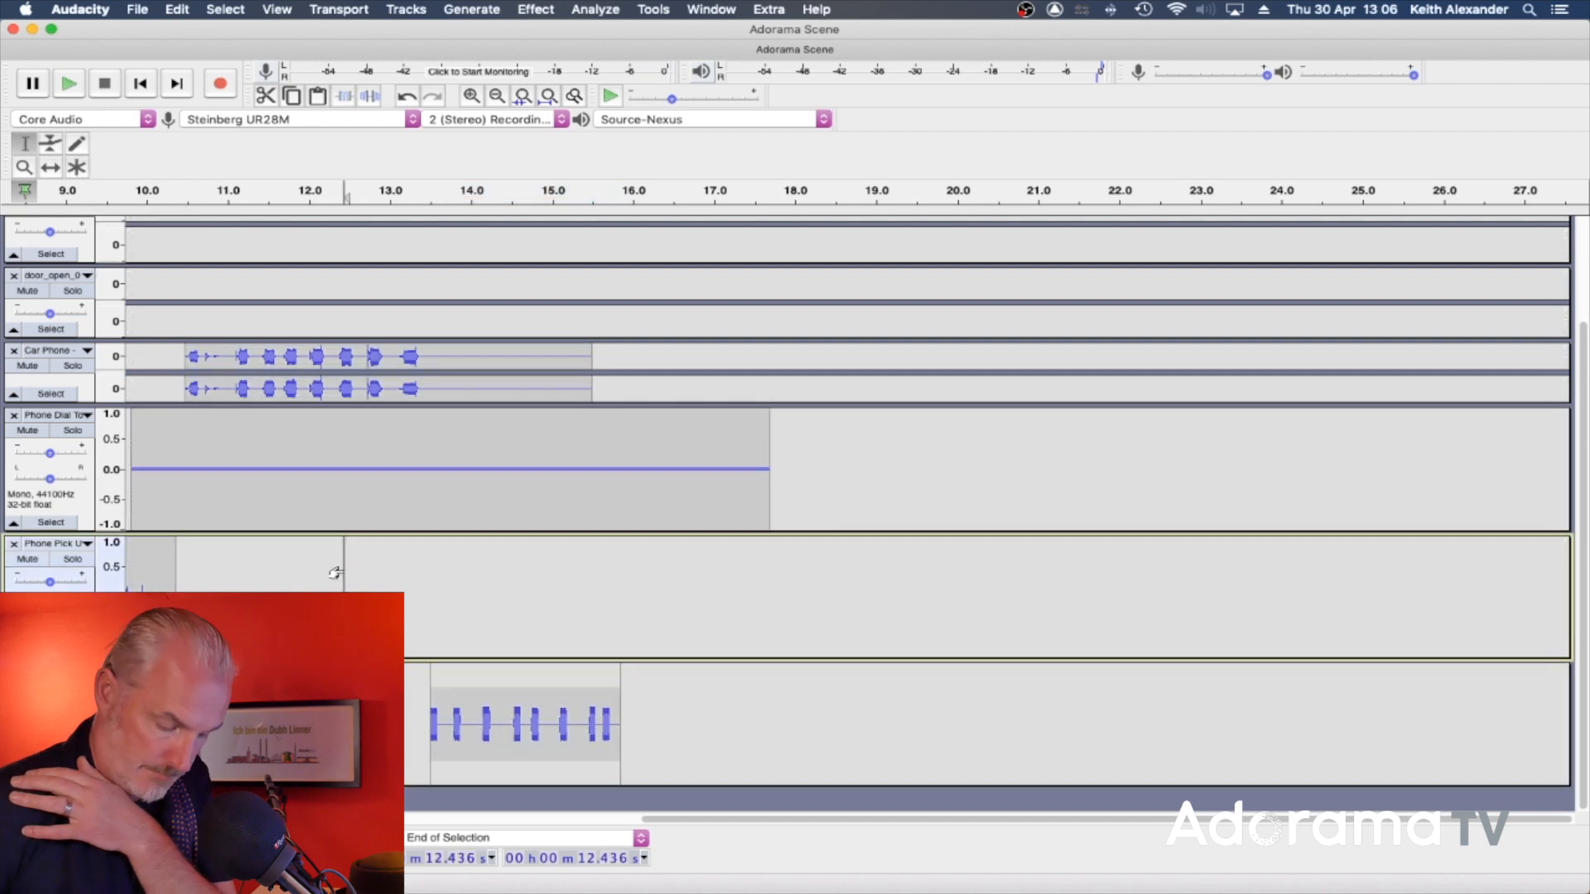
pyautogui.press('space')
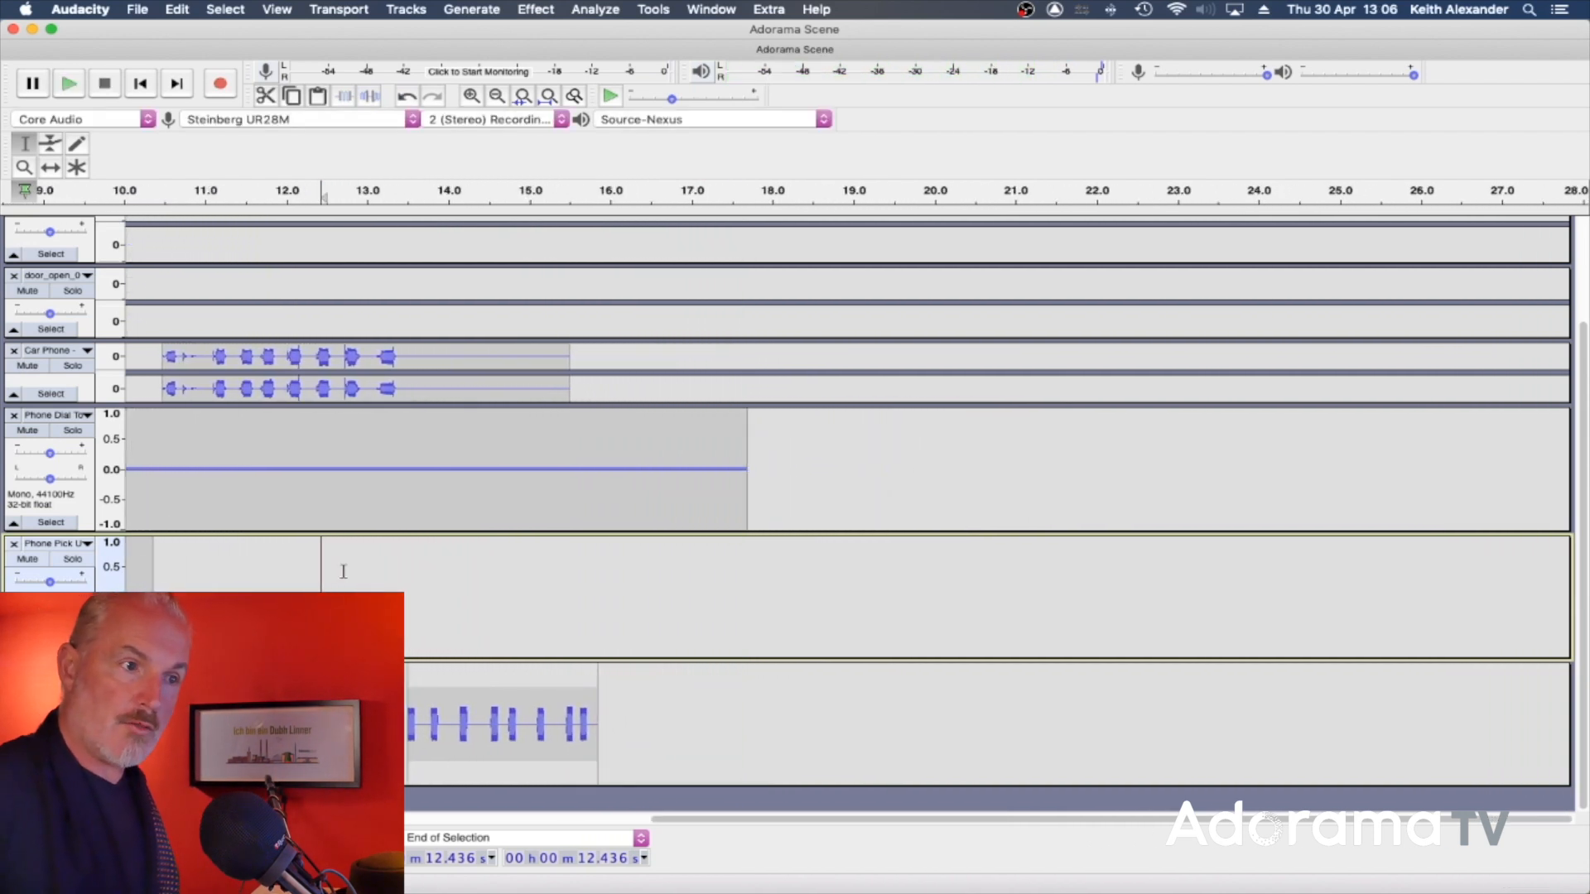
# Step: Return to the opening footsteps in the HardSoleSho track and play the scene from 1.401 s
pyautogui.moveTo(809, 470); pyautogui.dragTo(554, 478)
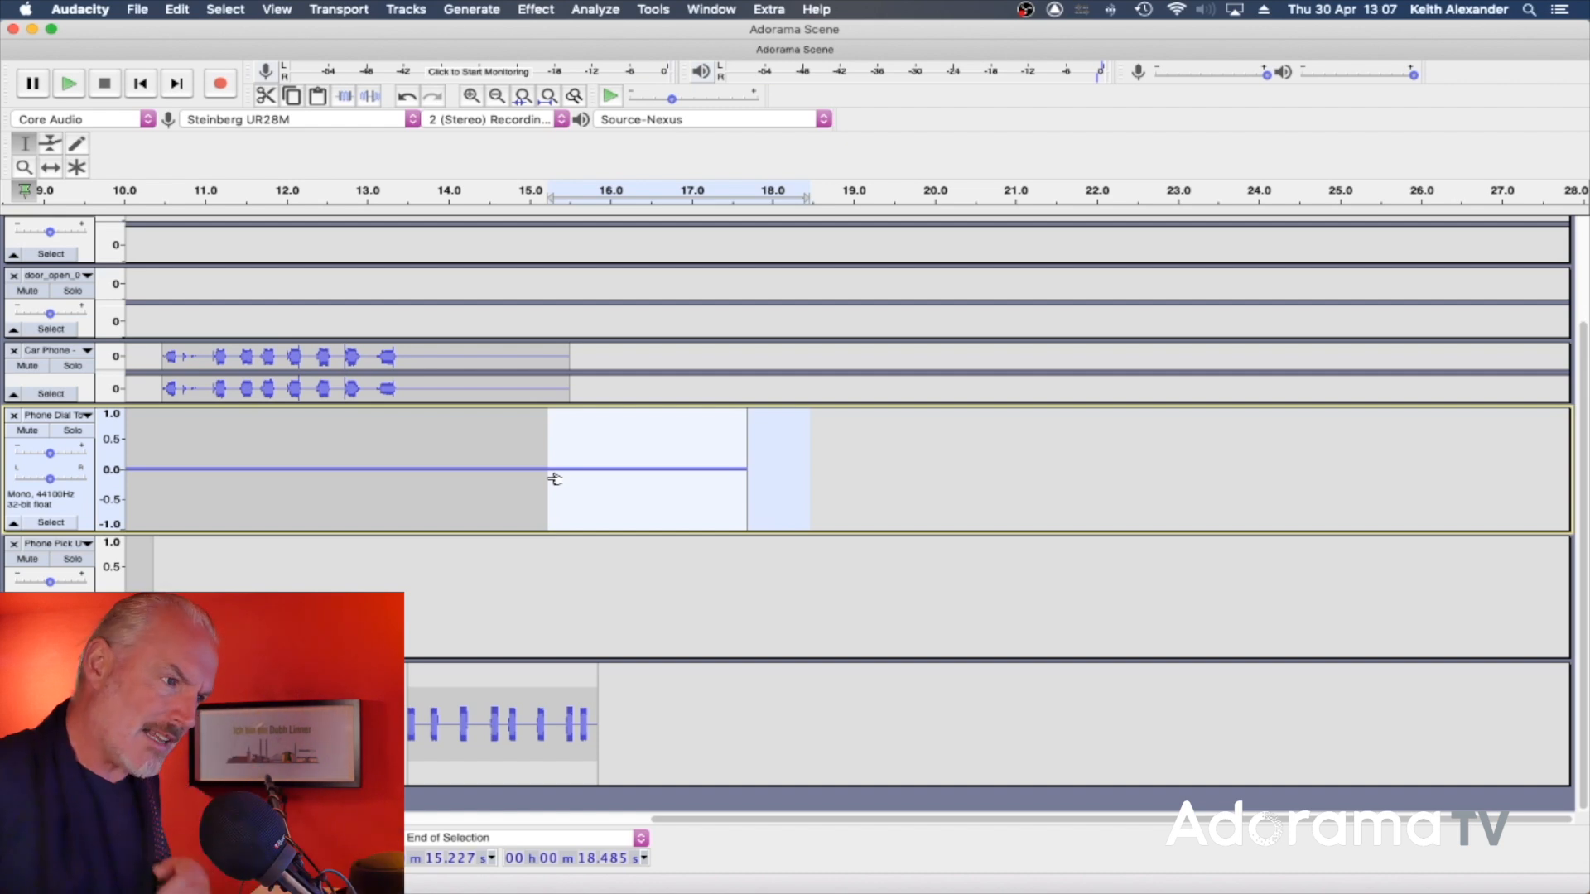
pyautogui.hscroll(-10, 366, 550)
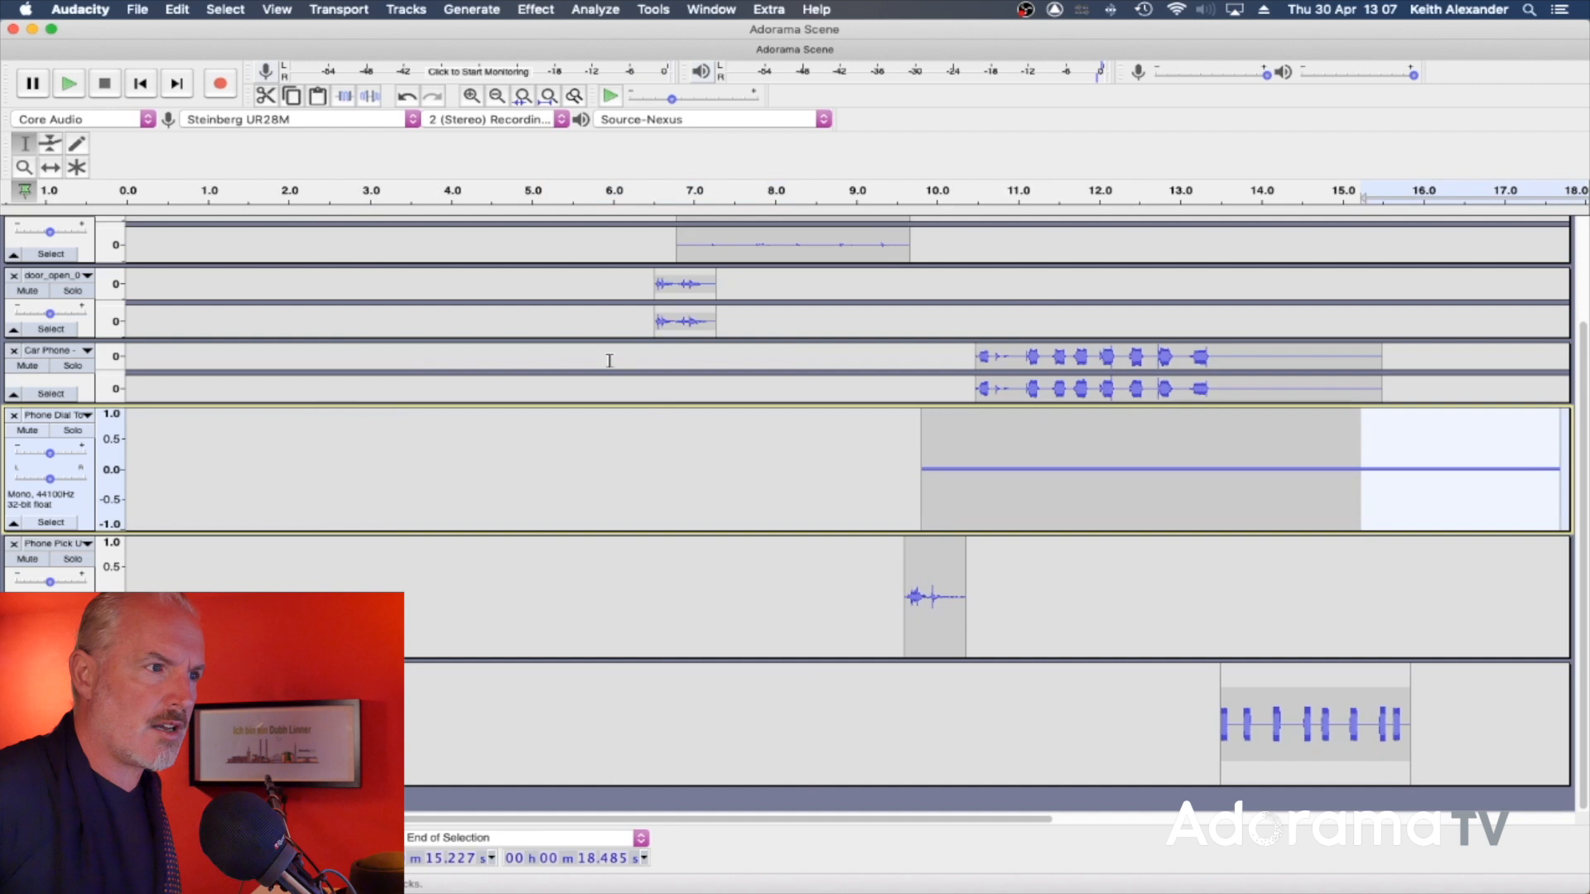
pyautogui.moveTo(654, 319); pyautogui.dragTo(647, 321)
pyautogui.scroll(5, 651, 319)
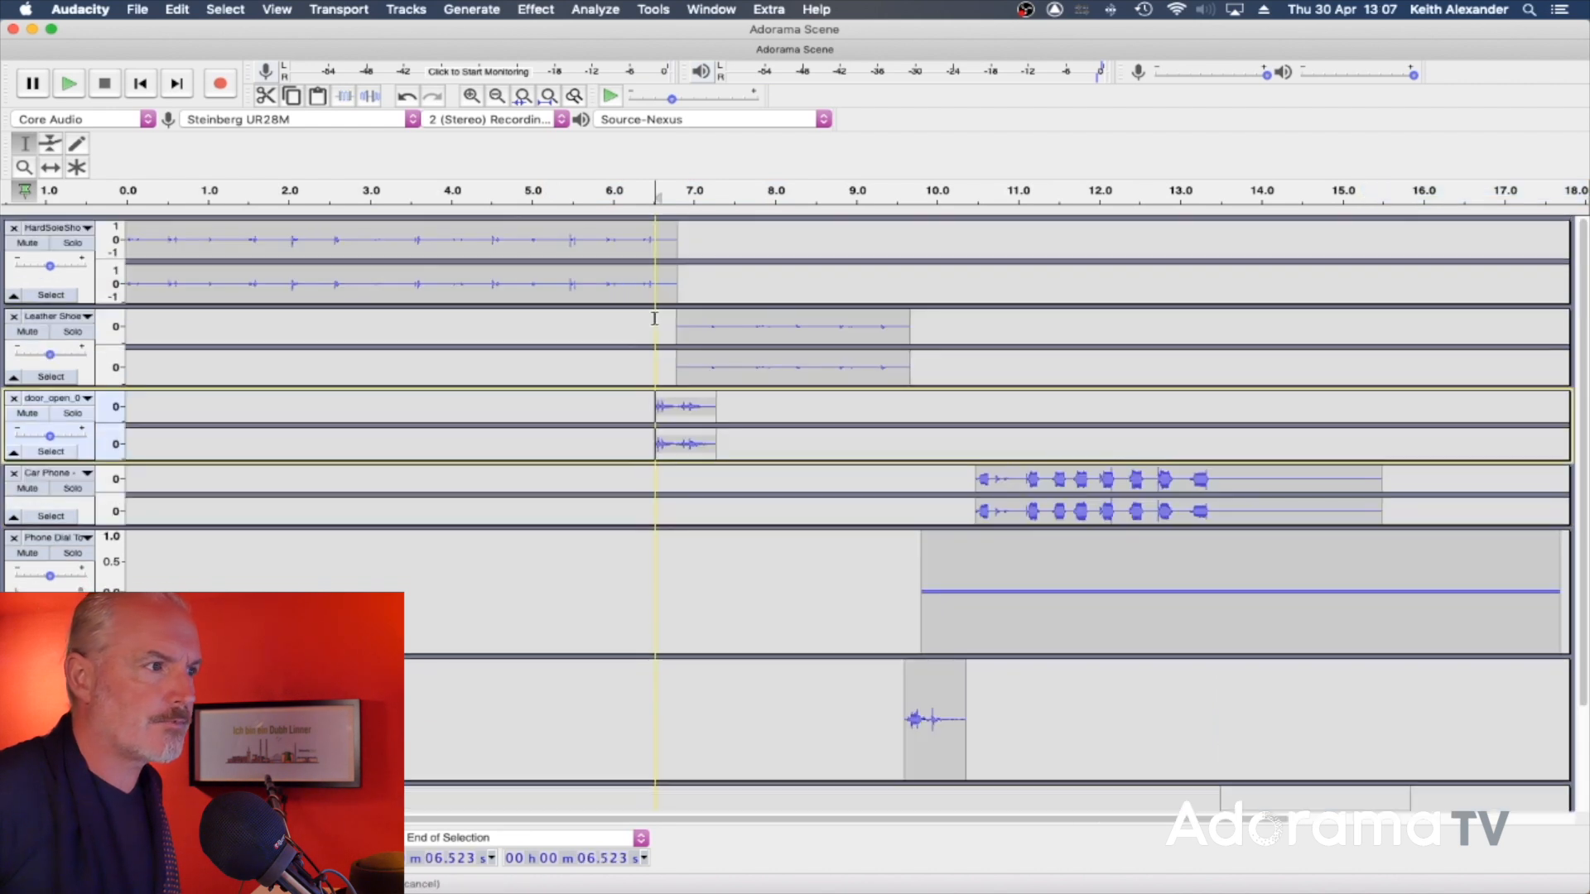
pyautogui.click(239, 231)
pyautogui.press('space')
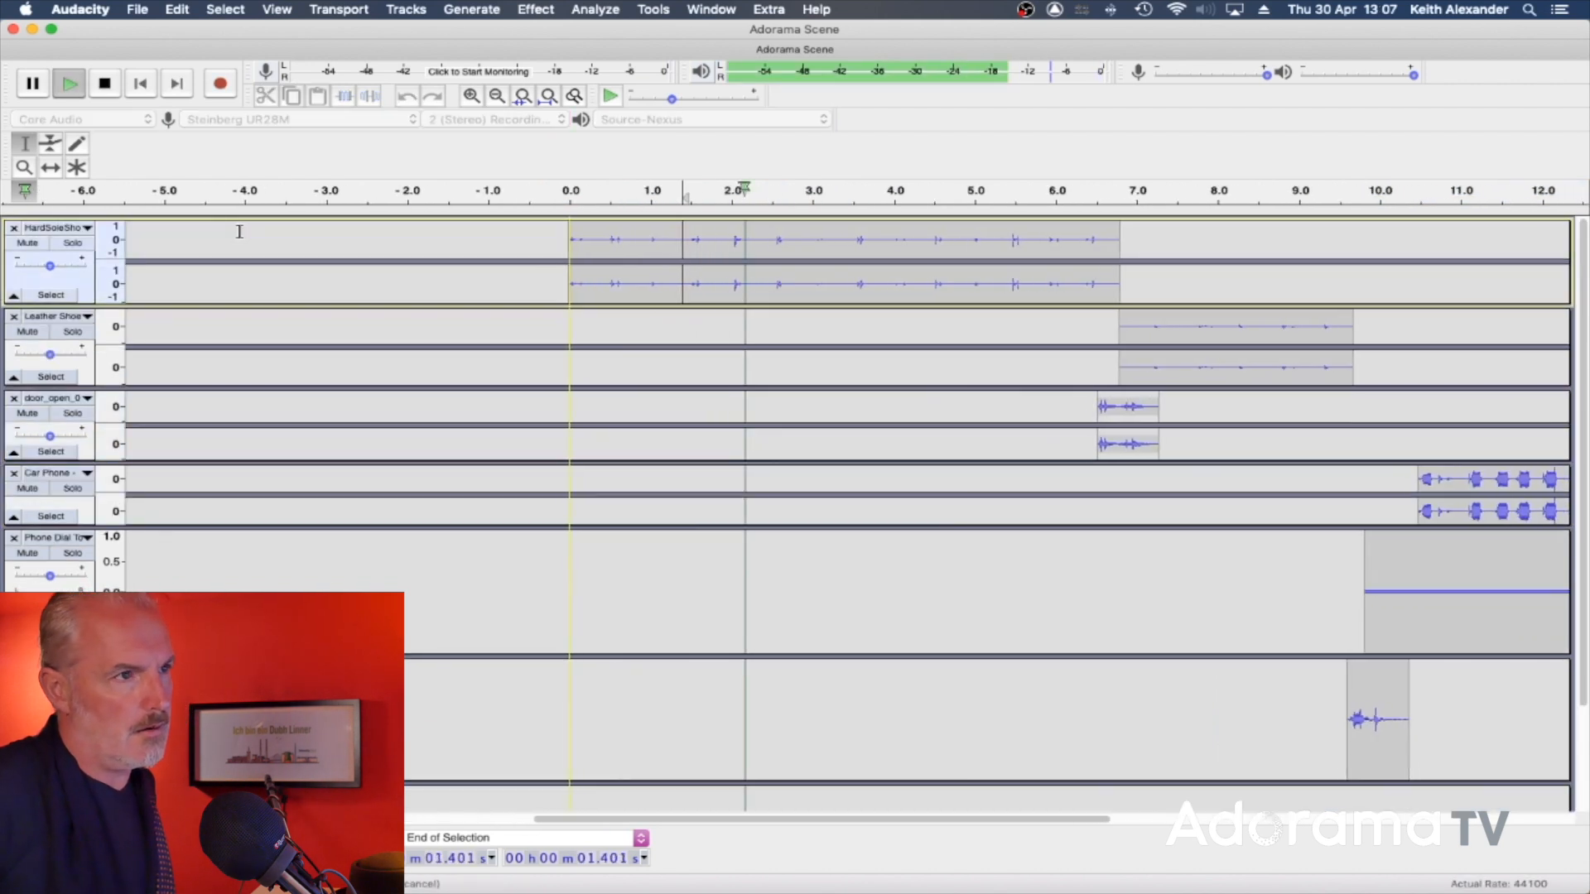